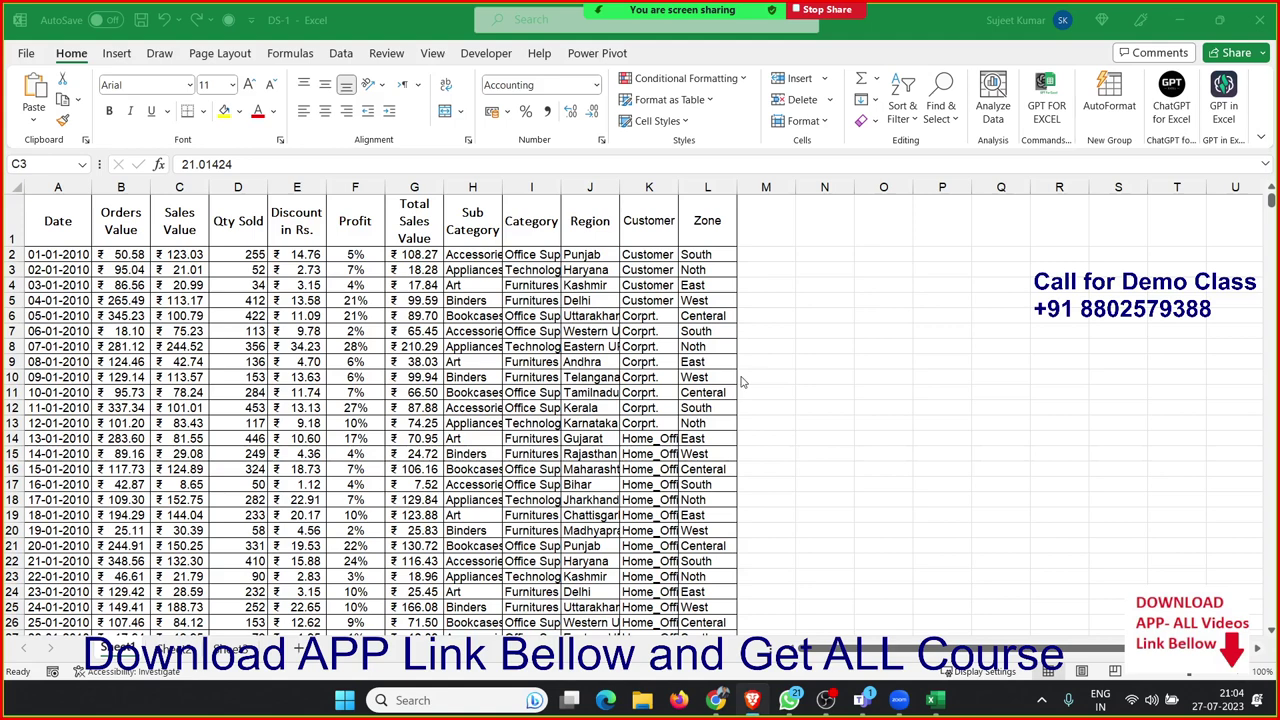
Step: Jump around the sales data with Ctrl+arrows to check its extent, from the Date header to Zone and the last row
left_click(278, 290)
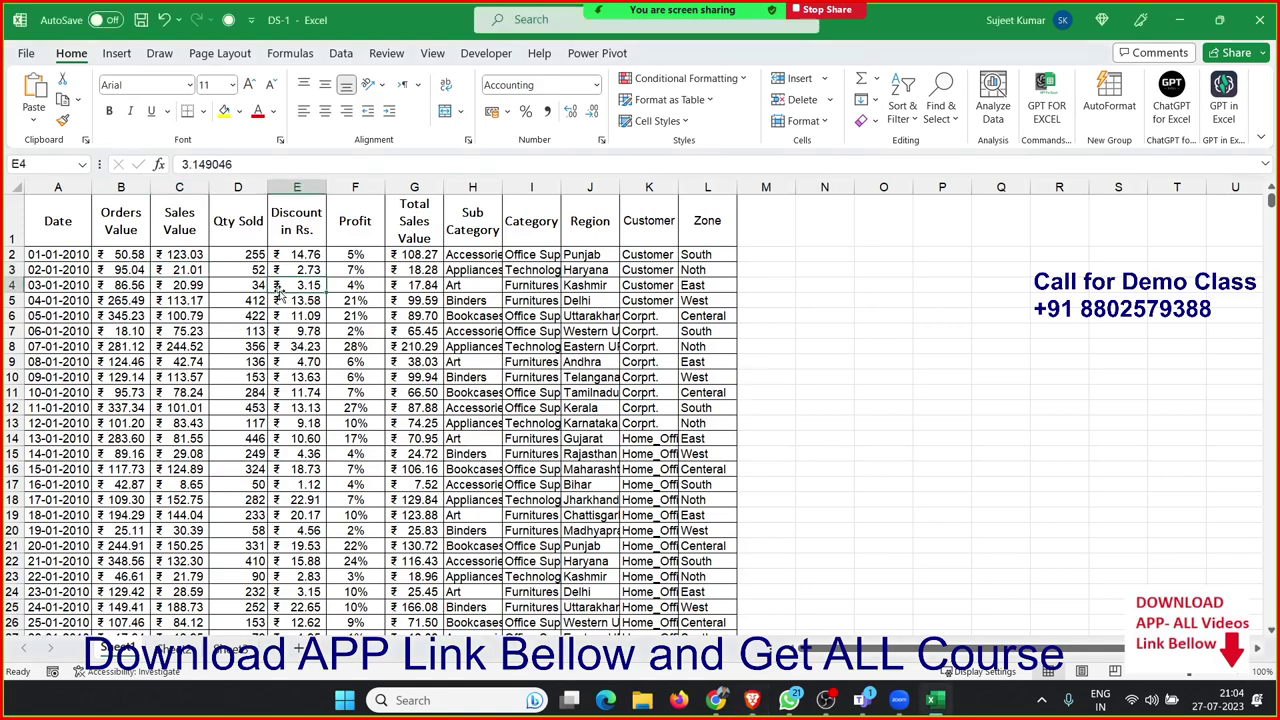
key("ctrl+Home")
key("ctrl+Right")
key("ctrl+Down")
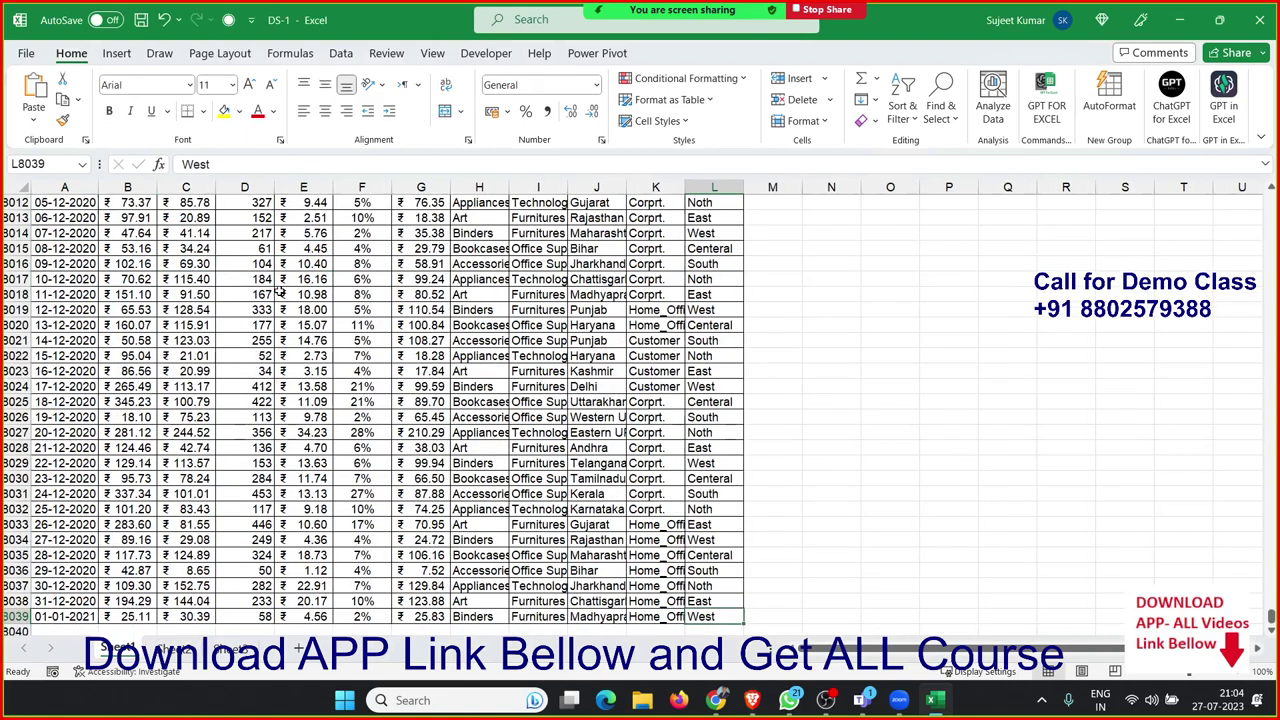
key("ctrl+Left")
key("ctrl+Up")
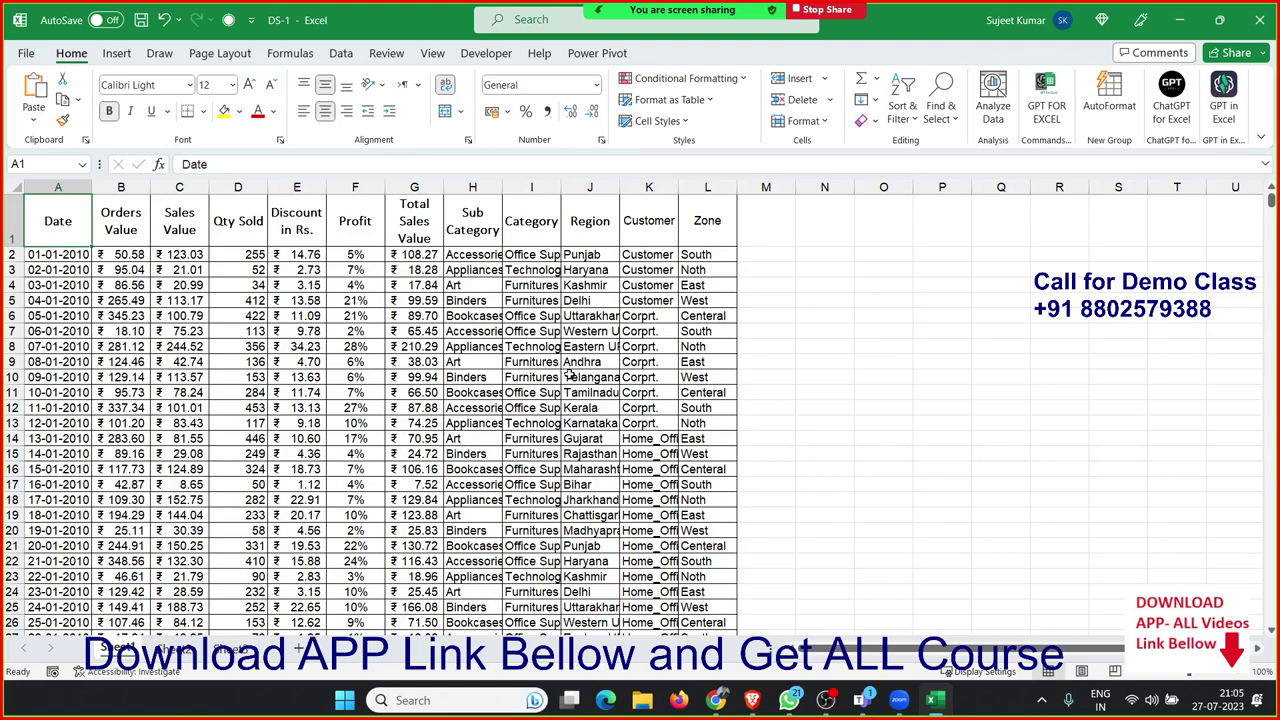
key("ctrl+Right")
key("ctrl+Left")
key("ctrl+Down")
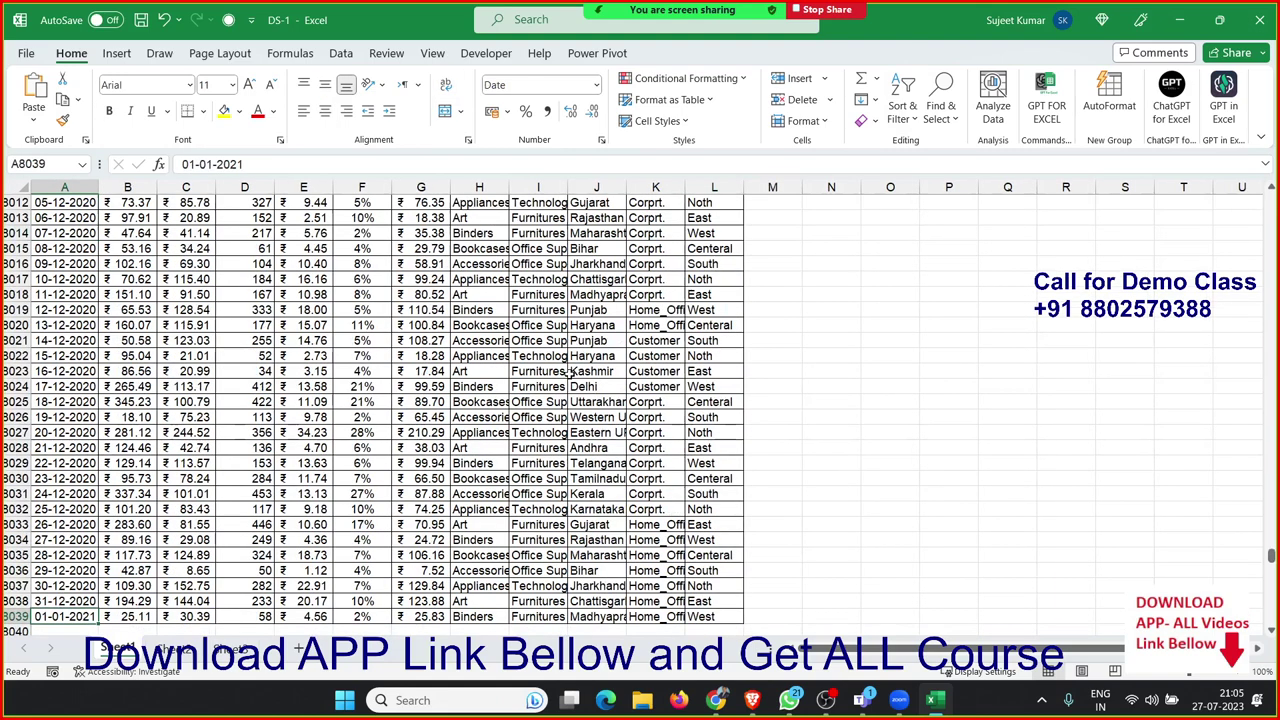
key("ctrl+Right")
key("ctrl+Up")
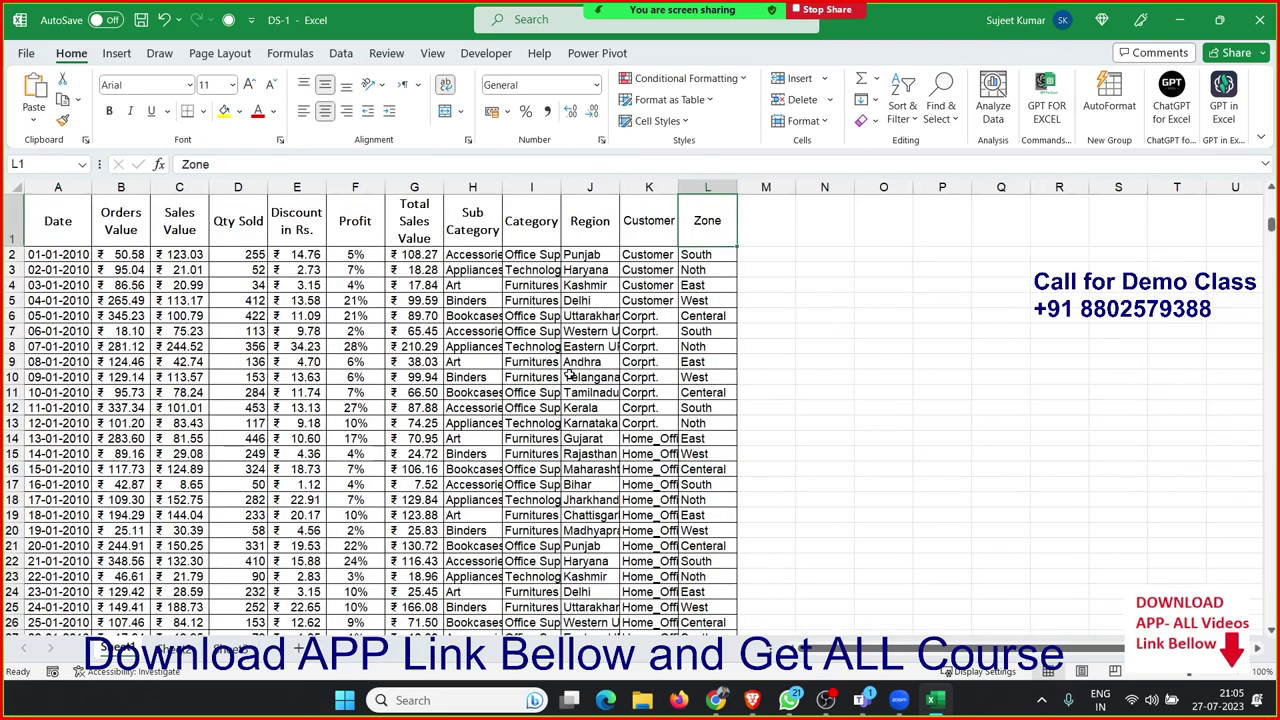
key("ctrl+Left")
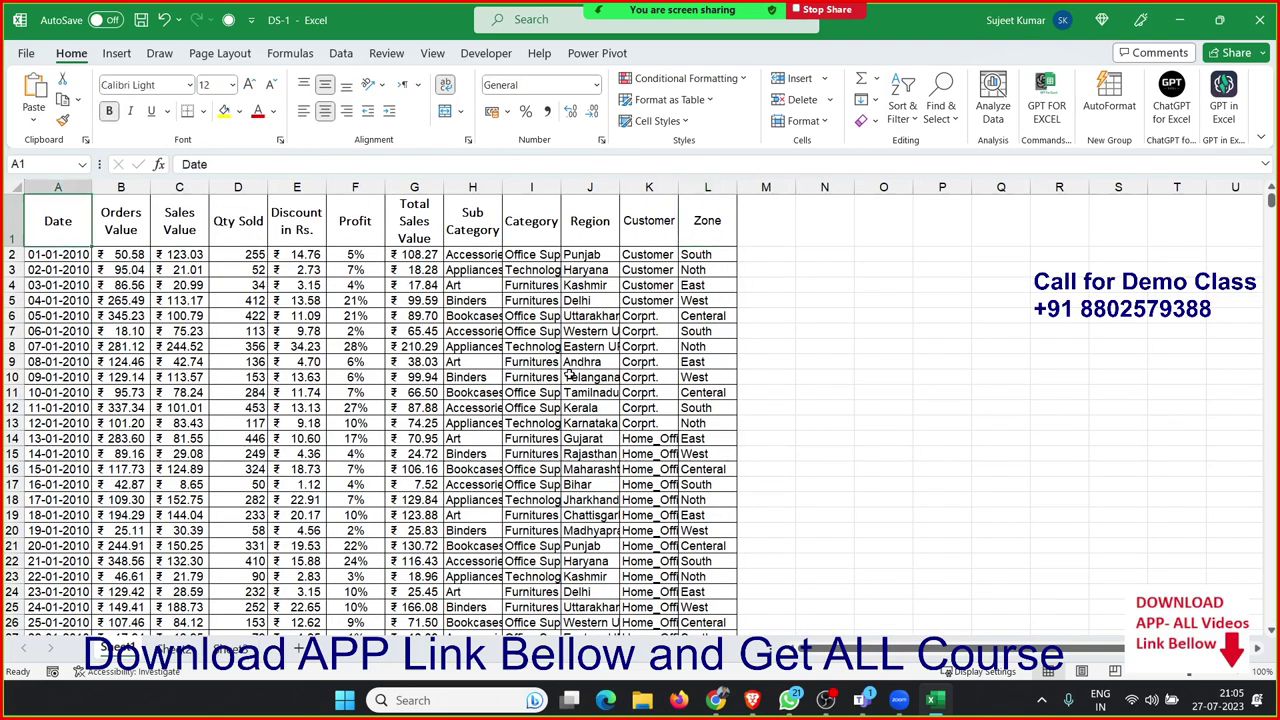
key("ctrl+Right")
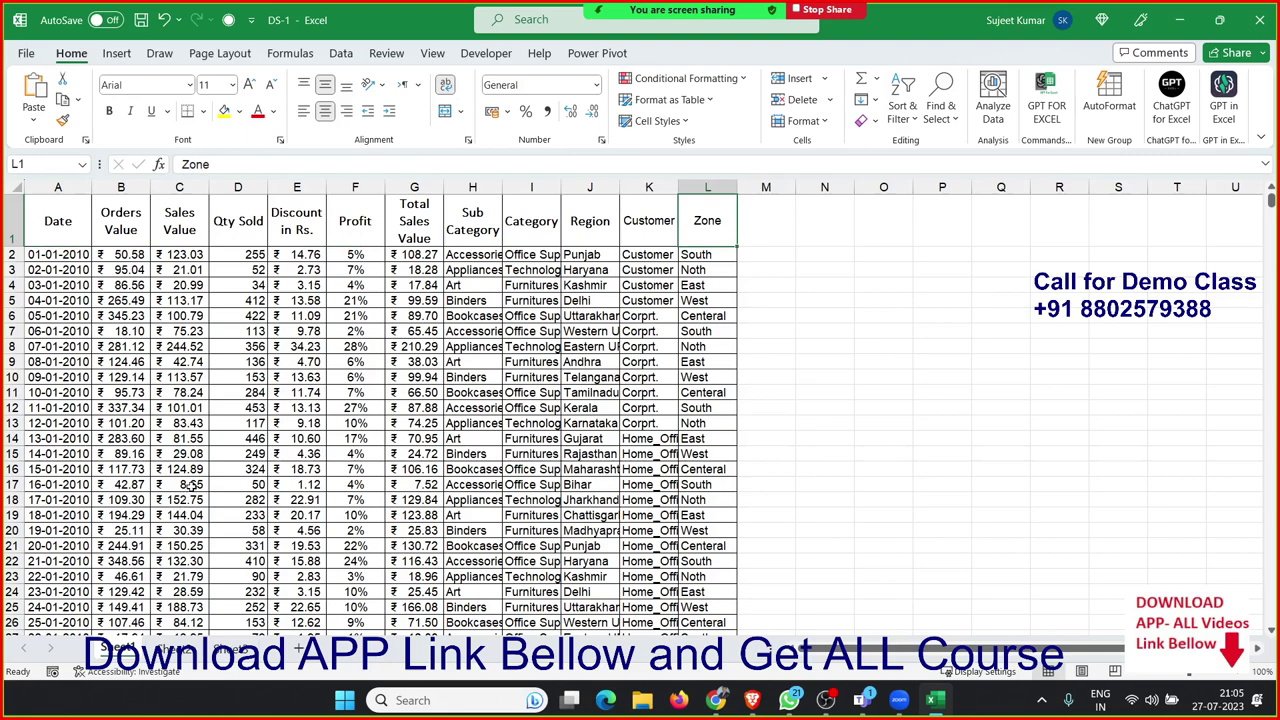
key("ctrl+Left")
key("ctrl+Down")
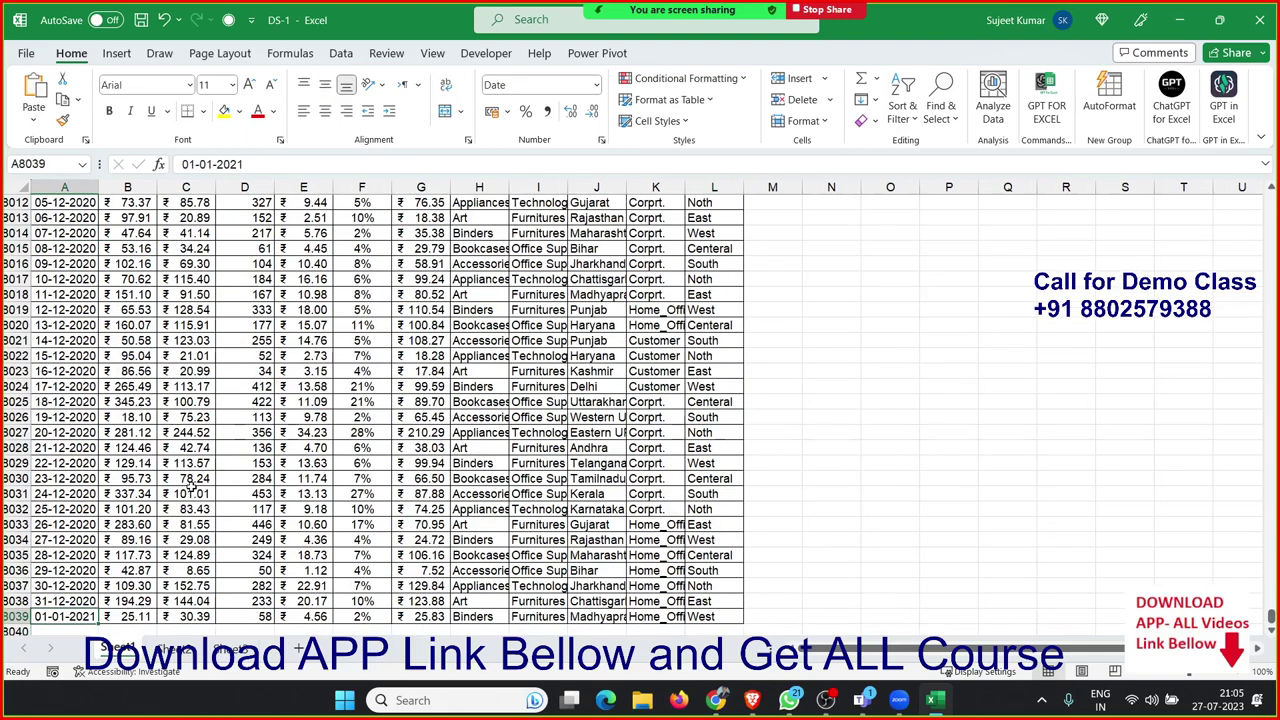
key("ctrl+Up")
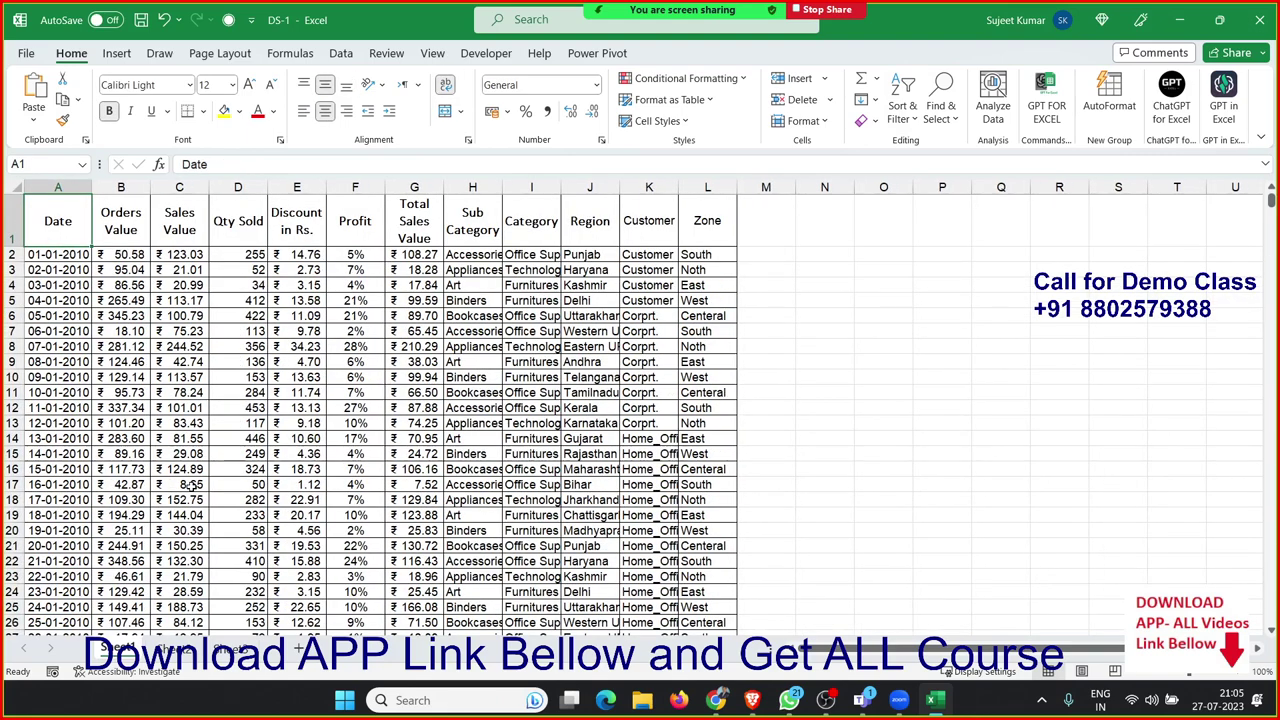
Step: Step across the headers from Orders Value through Profit, Category, Sub Category and Region to Customer
key("Right")
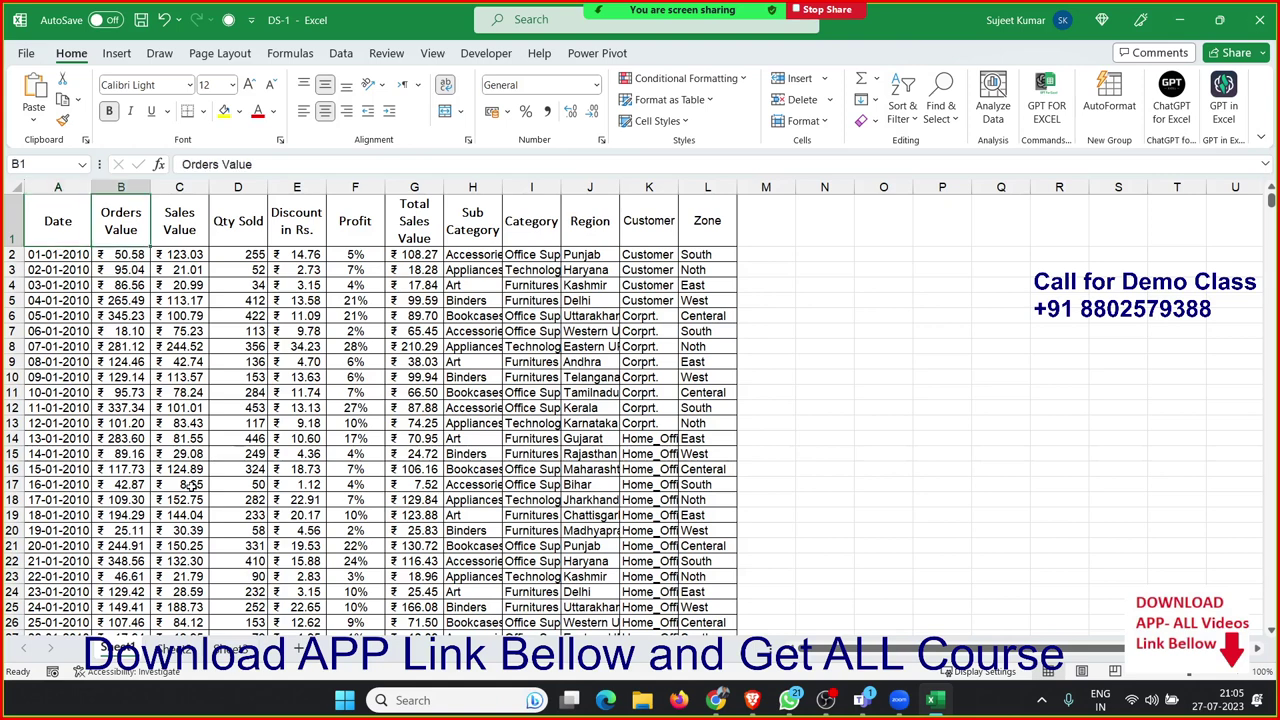
key("Right")
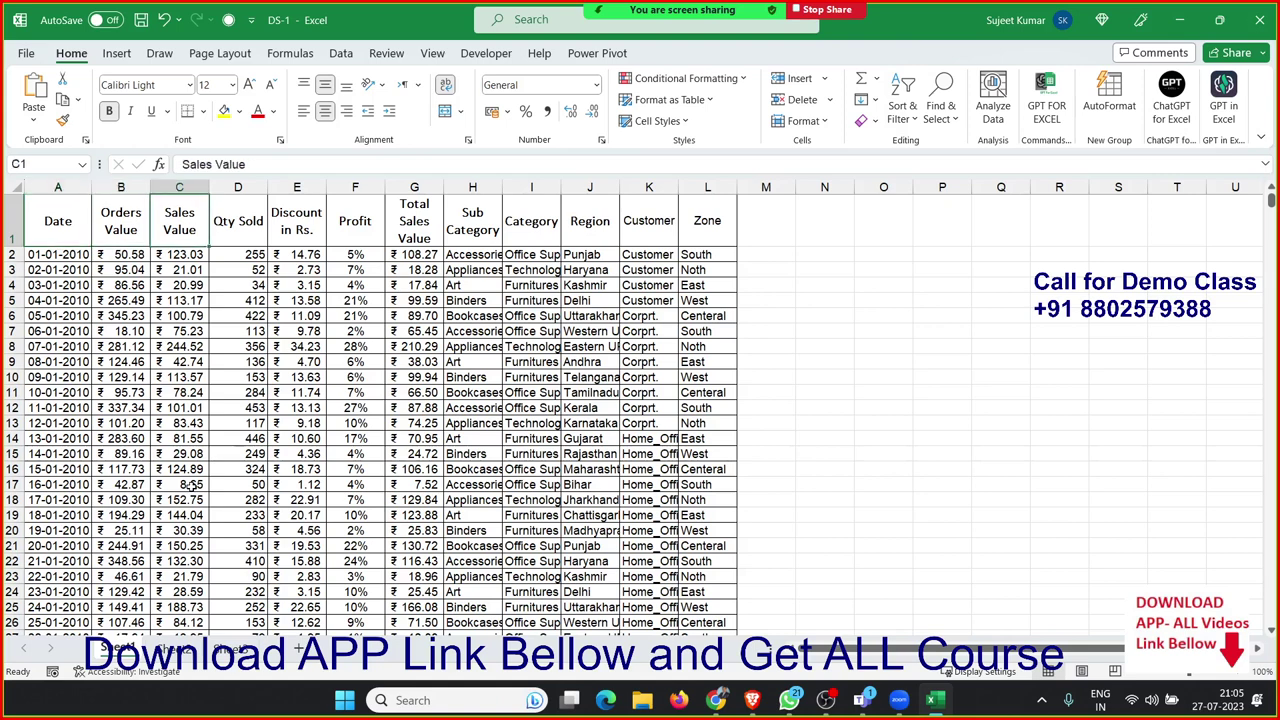
key("Right")
key("Right")
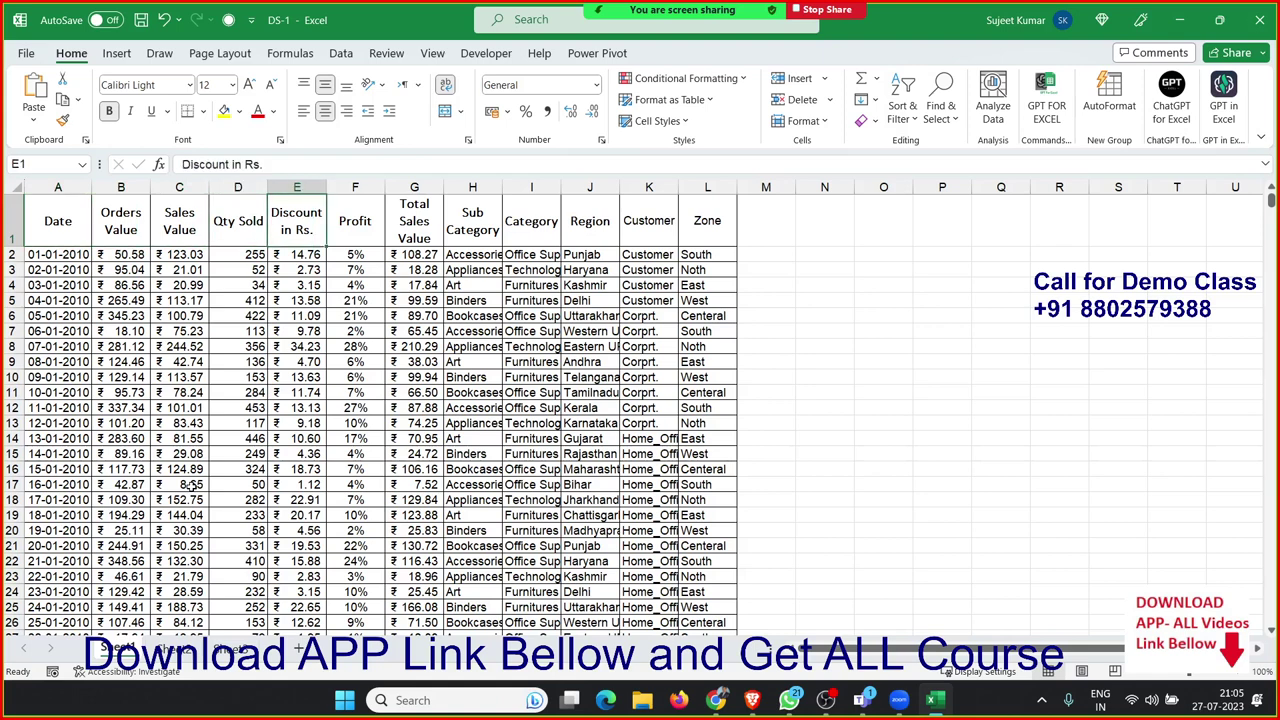
key("Right")
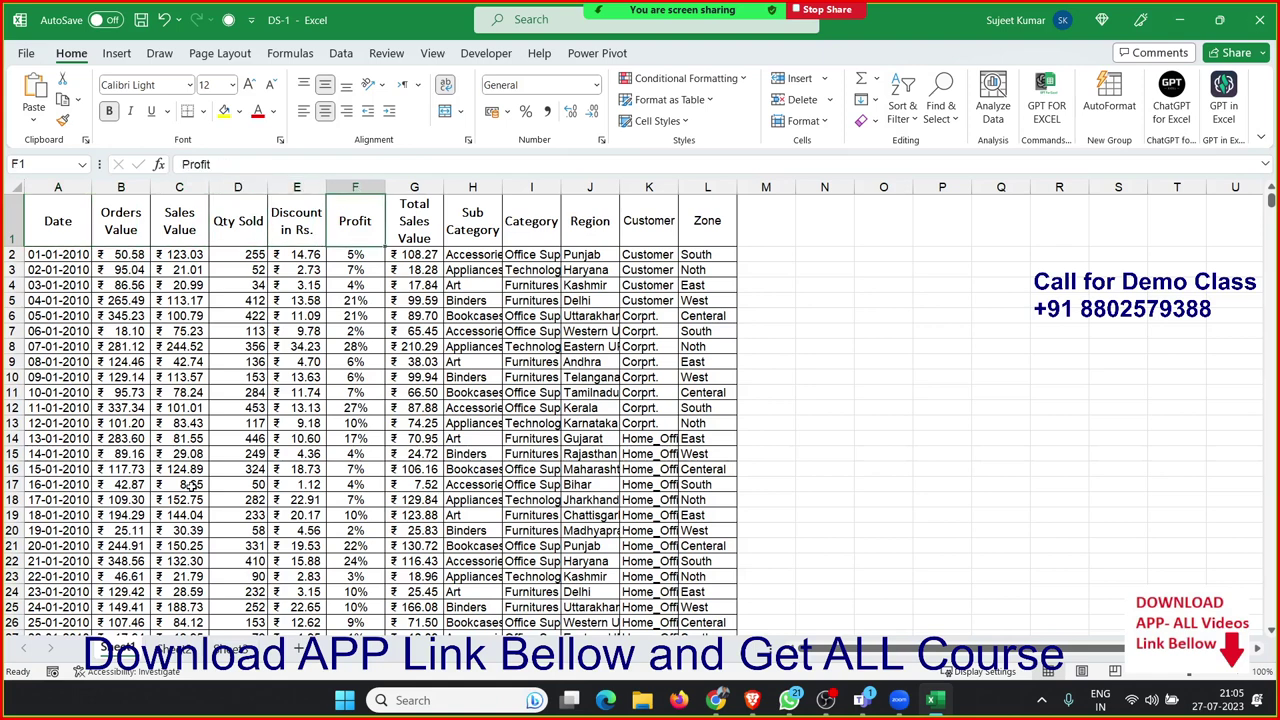
key("Right")
key("Right")
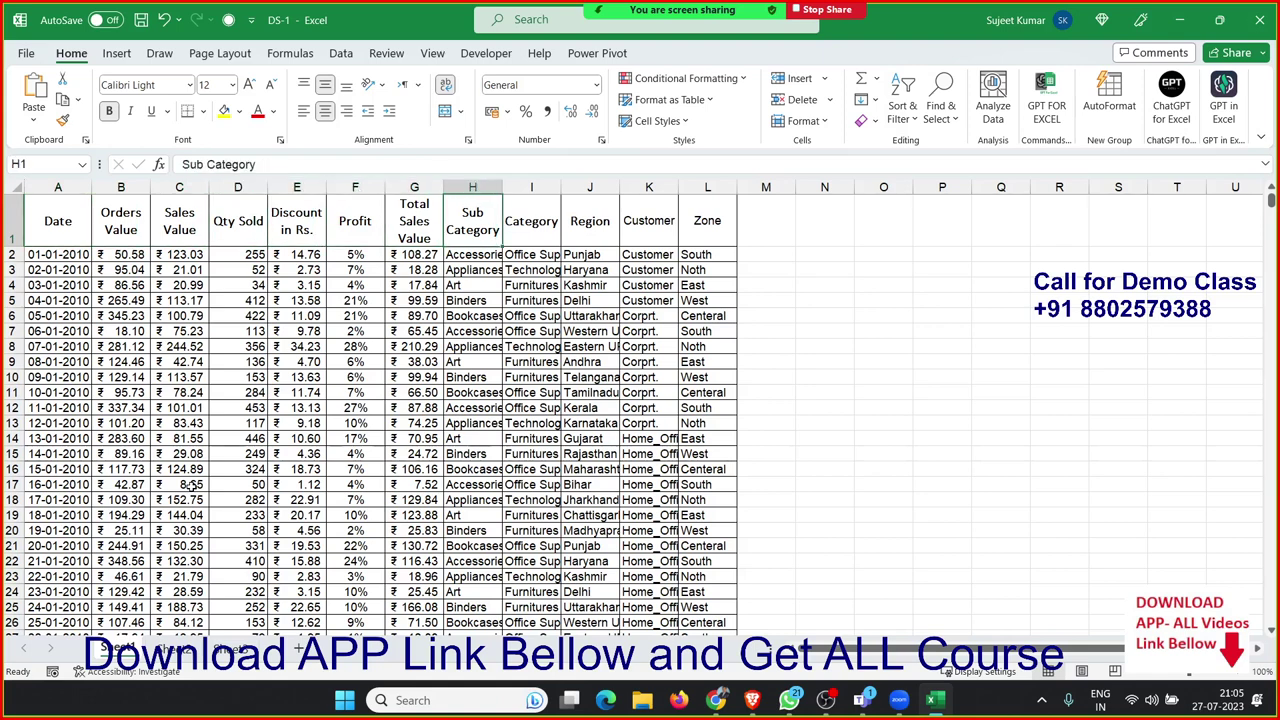
key("shift+Down")
key("Right")
key("shift+Down")
key("Right")
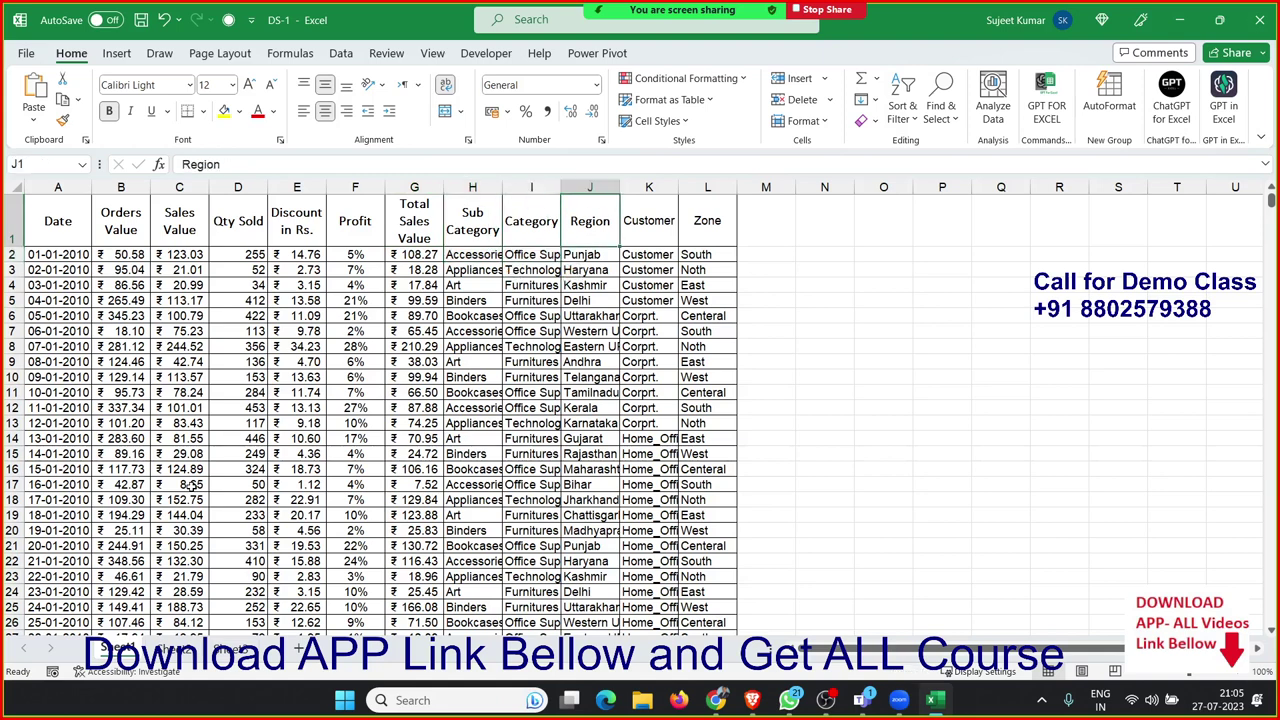
key("shift+Down")
key("Right")
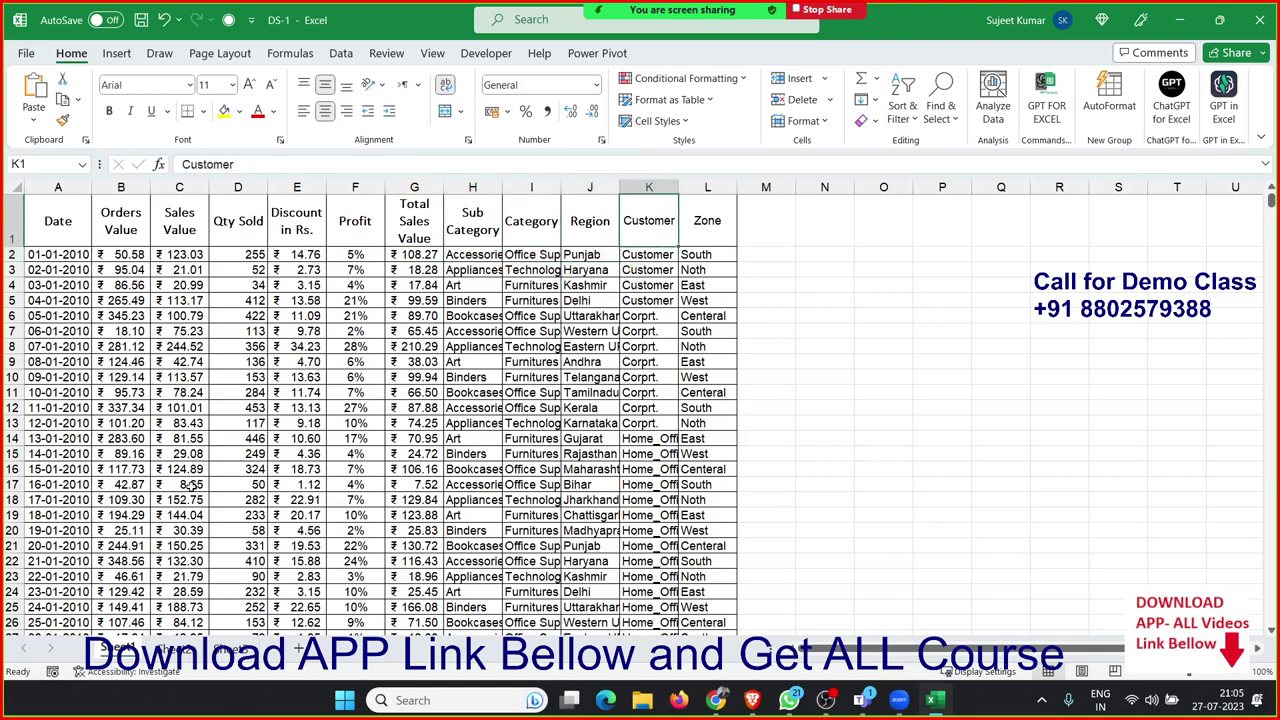
key("shift+Down")
key("Right")
Step: Check the Zone column's last row, then select the header row A1:L1 and return to Date
key("Down")
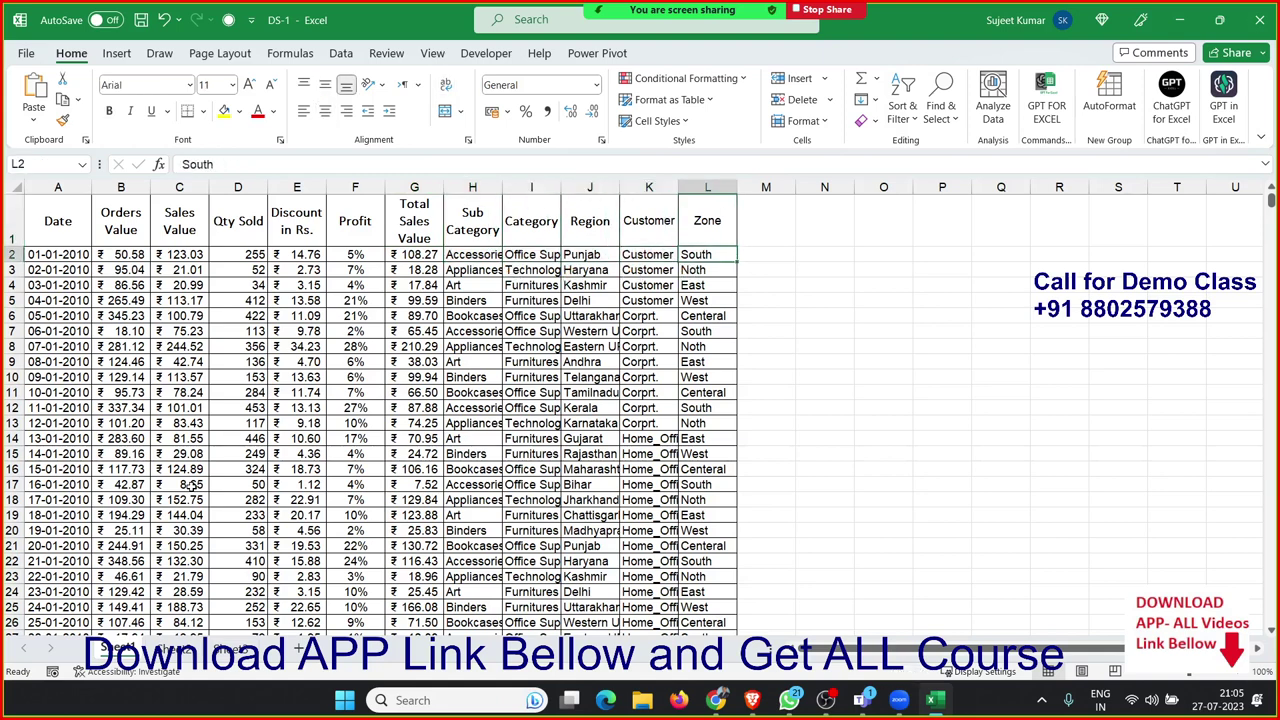
key("ctrl+Down")
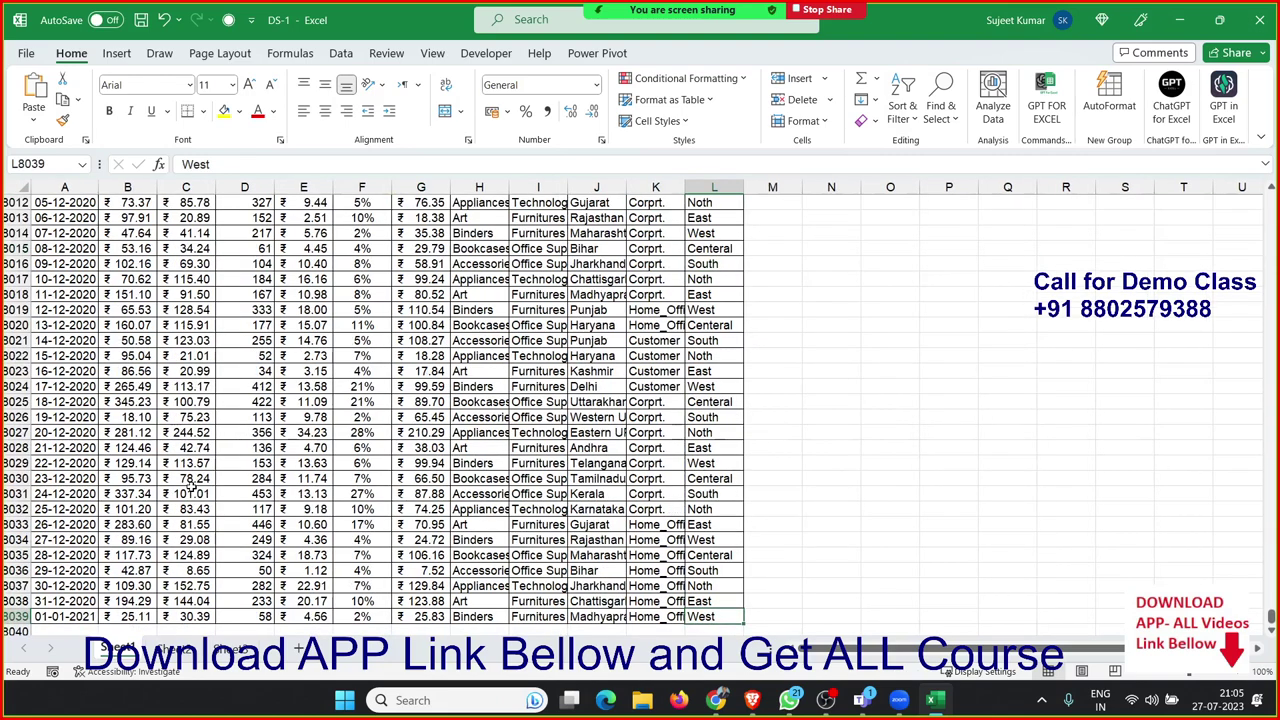
key("ctrl+Up")
key("ctrl+Left")
key("ctrl+Right")
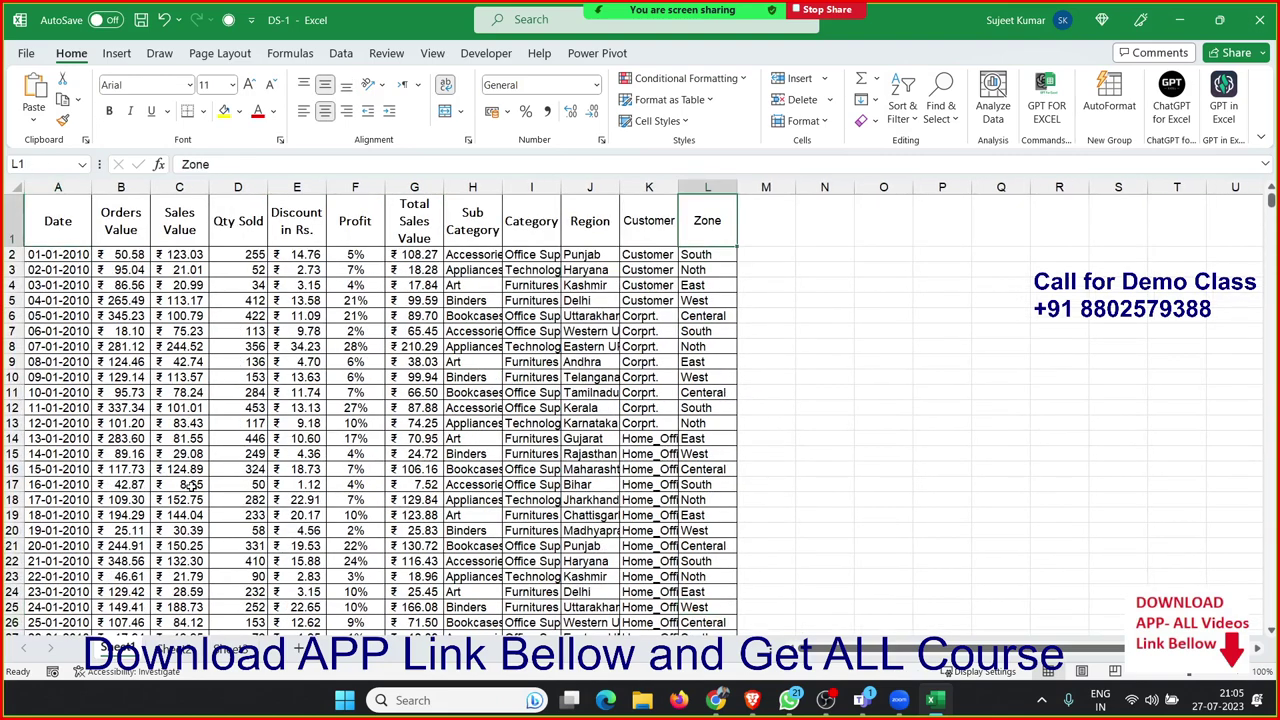
key("ctrl+Down")
key("ctrl+Up")
key("ctrl+Left")
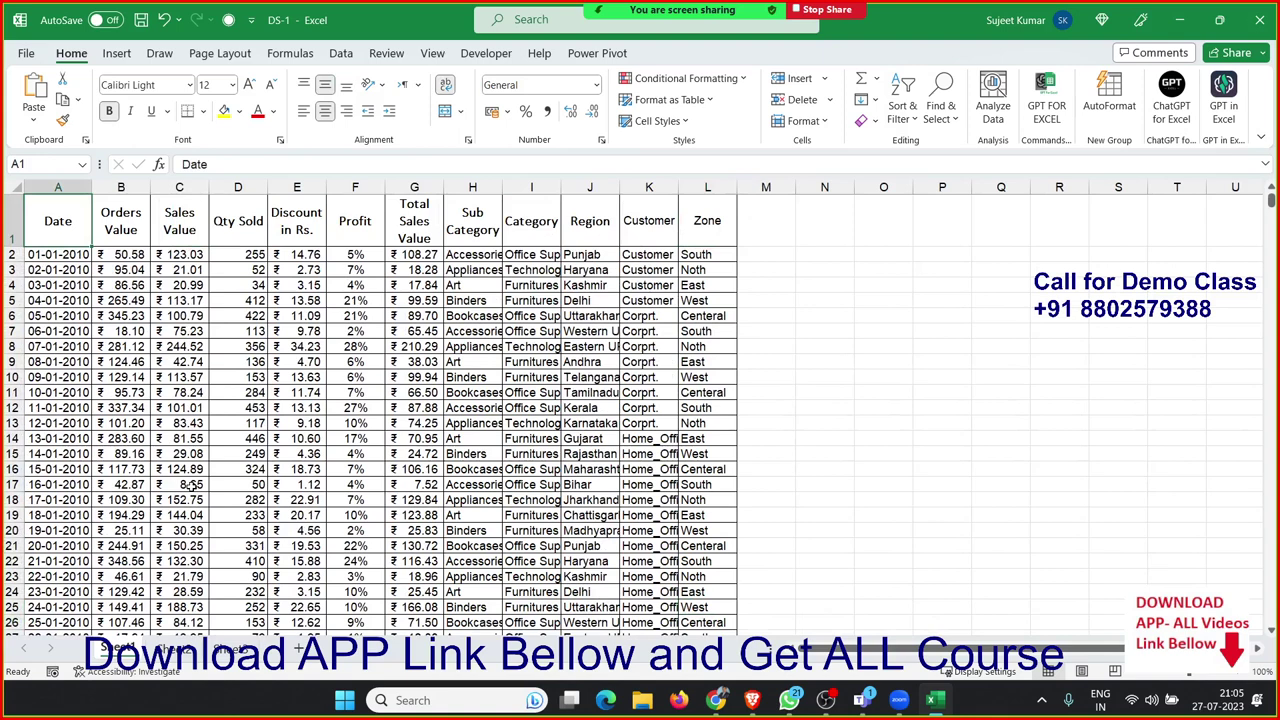
key("shift+Right")
key("shift+Right")
key("shift+Right")
key("shift+Right")
key("shift+Right")
key("shift+Right")
key("shift+Right")
key("shift+Right")
key("shift+Right")
key("shift+Right")
key("shift+Right")
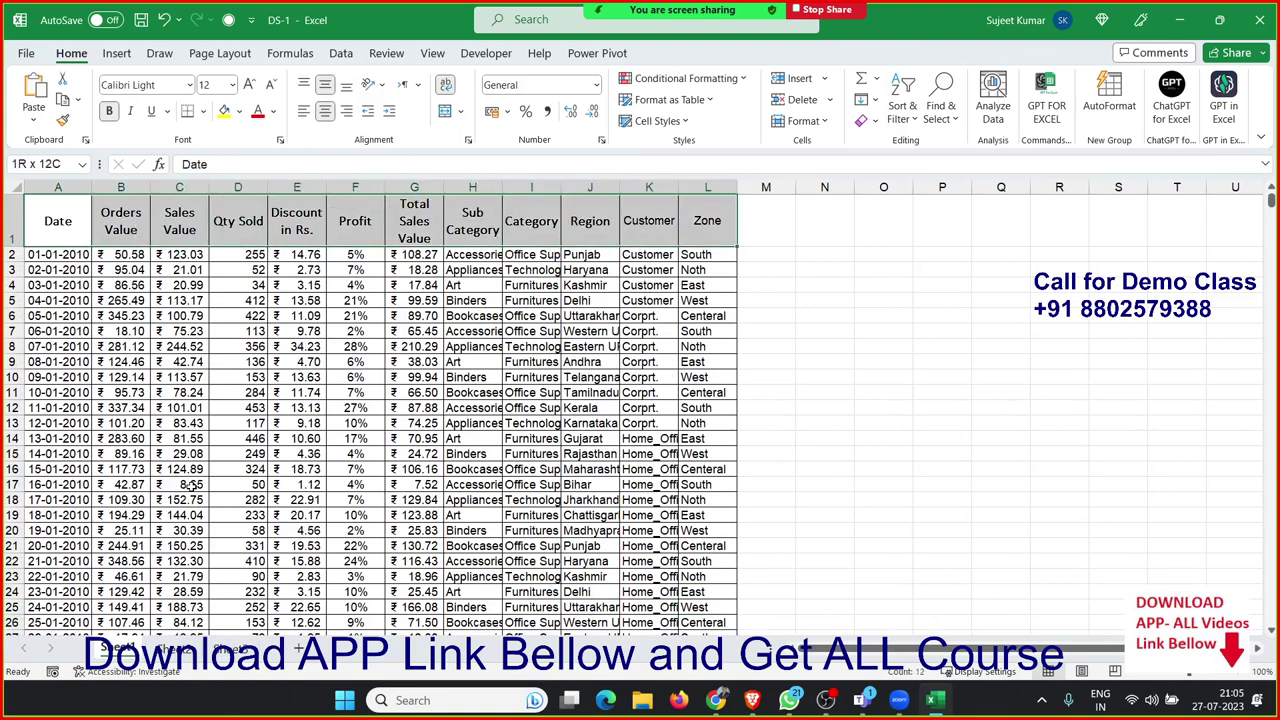
key("shift+Right")
key("ctrl+Left")
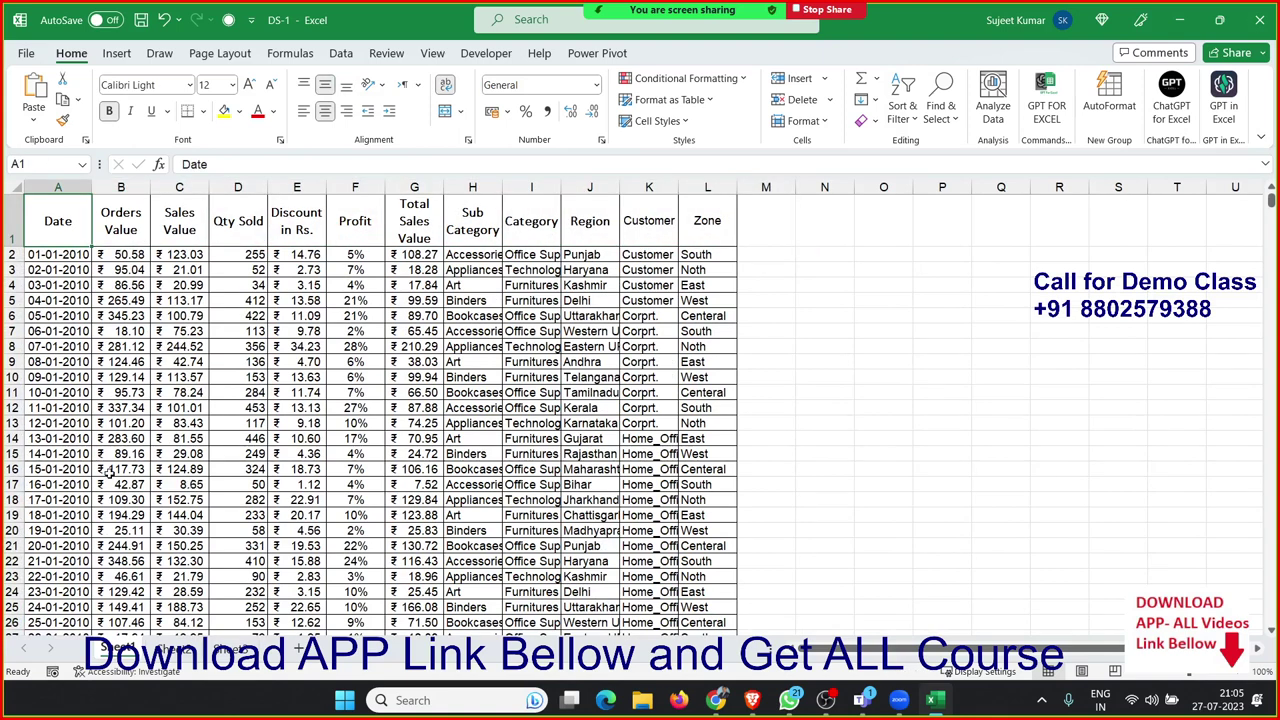
Step: Open Recommended PivotTables from the Insert tab and scroll through the suggested layouts
left_click(118, 55)
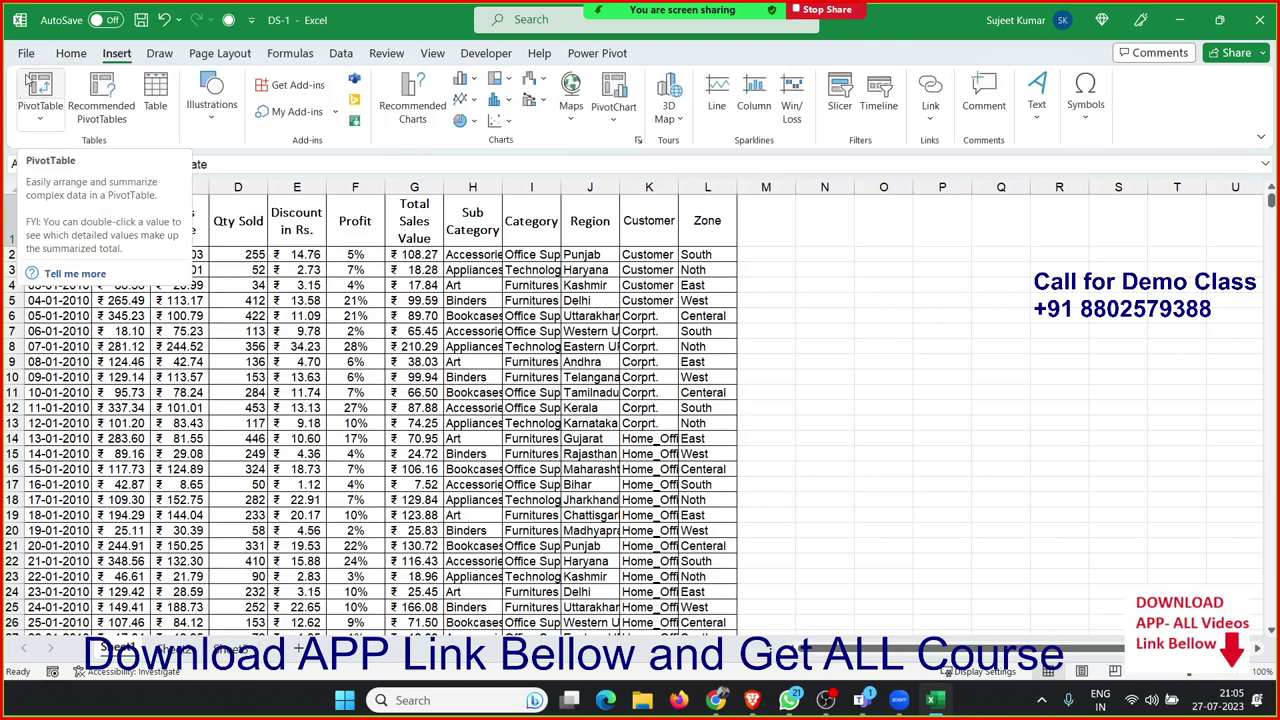
left_click(97, 93)
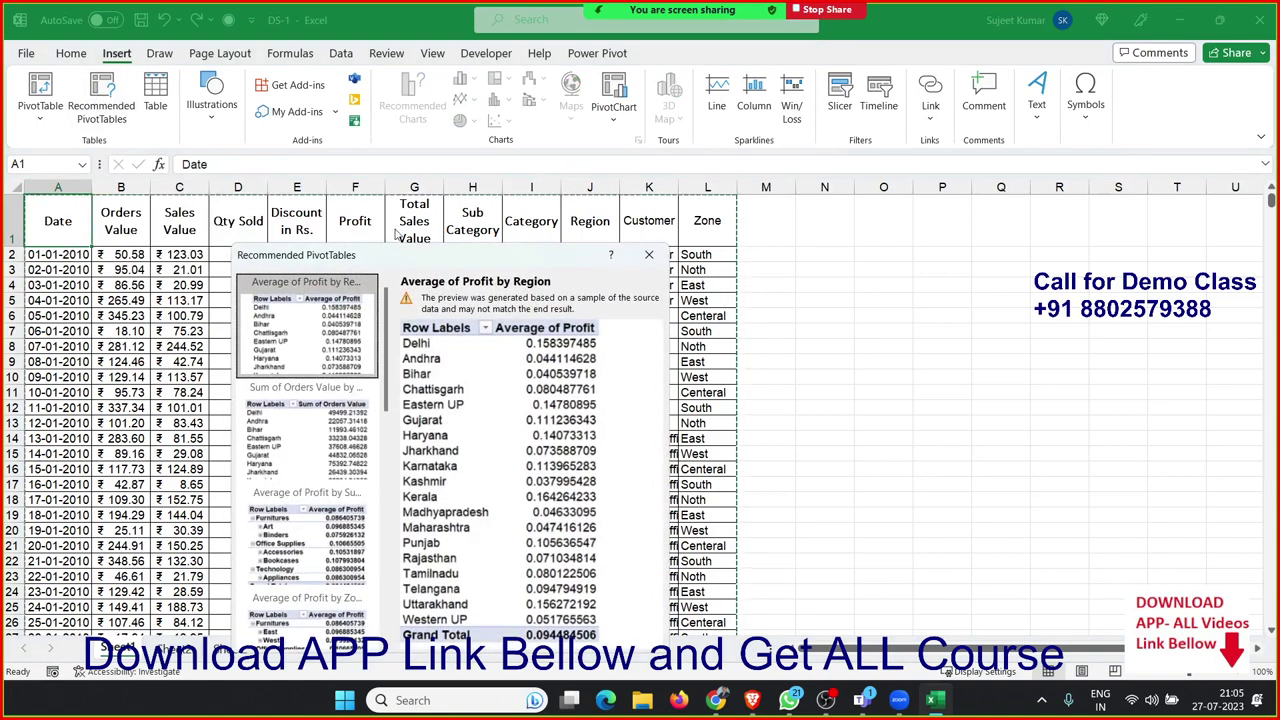
mouse_move(409, 263)
left_mouse_down()
mouse_move(468, 197)
mouse_move(452, 119)
left_mouse_up()
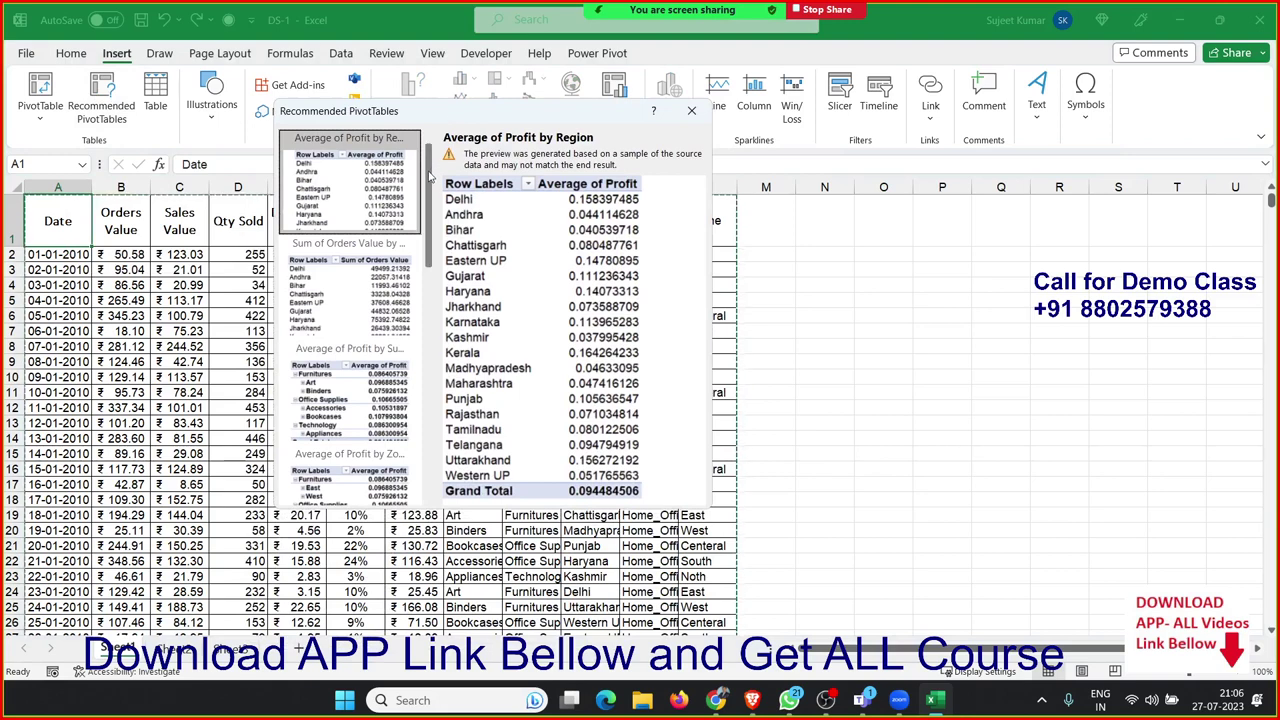
mouse_move(429, 175)
left_mouse_down()
mouse_move(414, 311)
mouse_move(432, 425)
mouse_move(432, 337)
left_mouse_up()
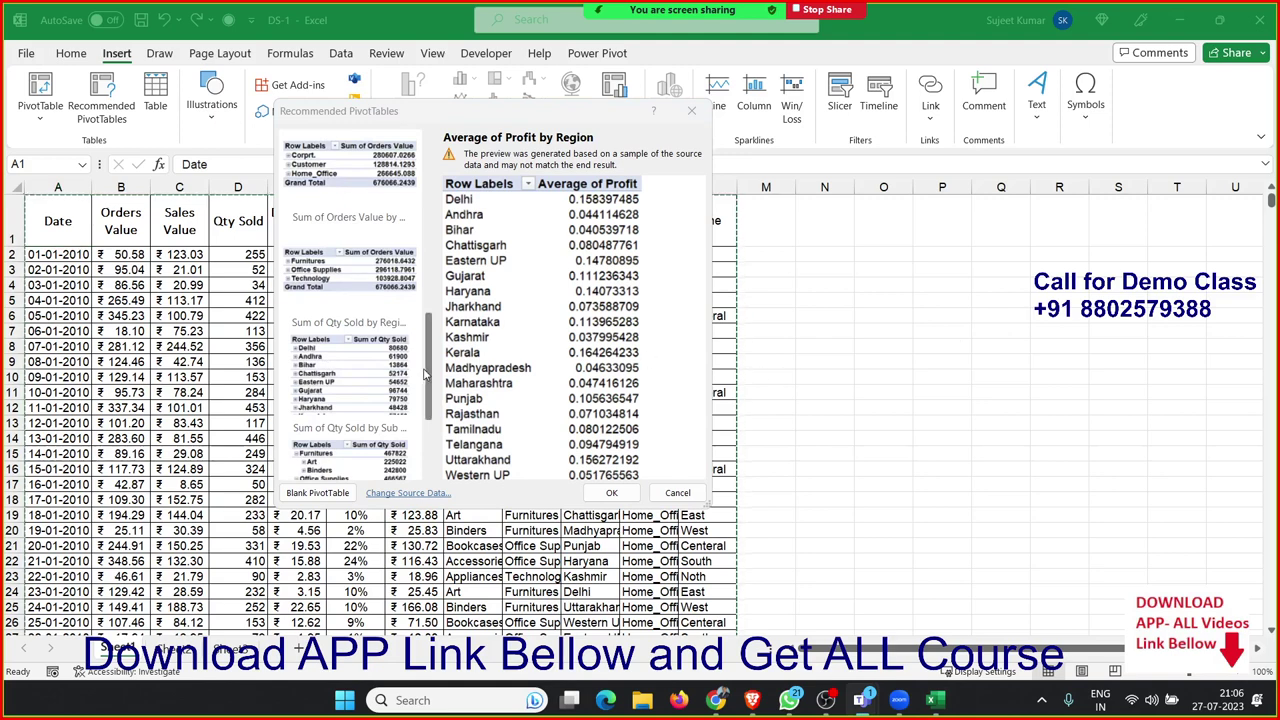
left_click_drag(424, 374, 424, 322)
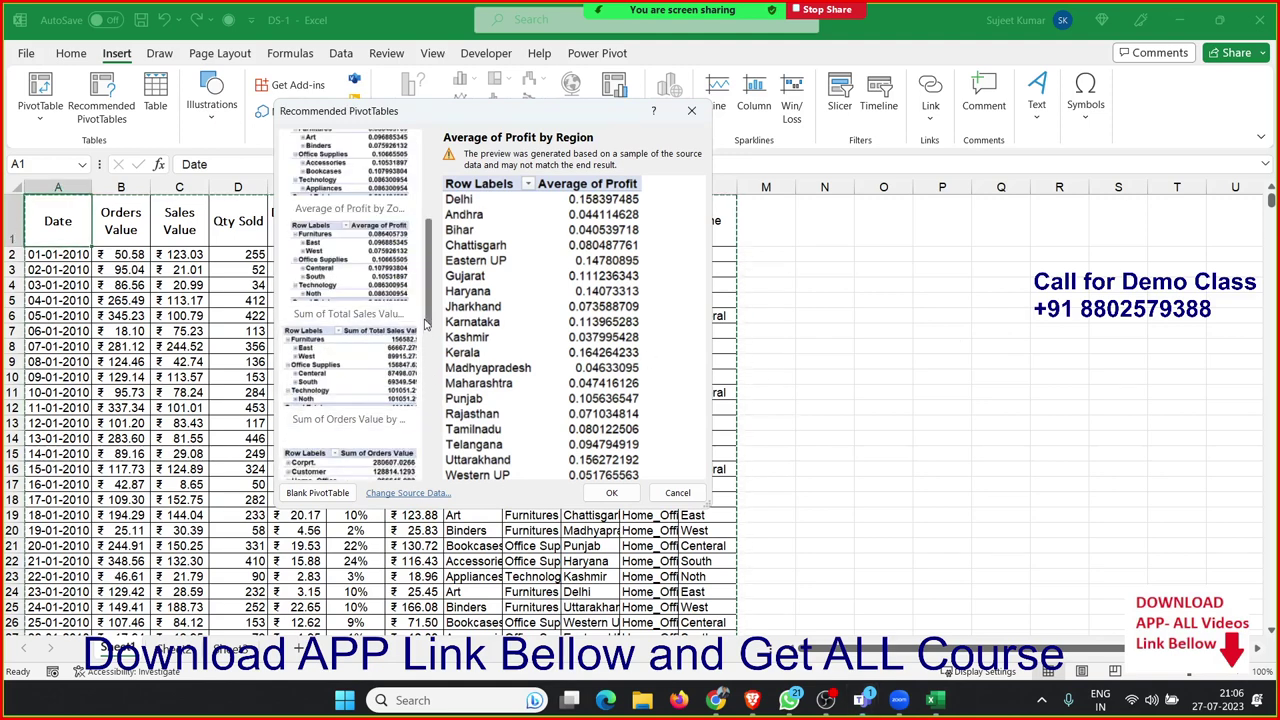
mouse_move(424, 322)
left_mouse_down()
mouse_move(424, 467)
mouse_move(433, 188)
left_mouse_up()
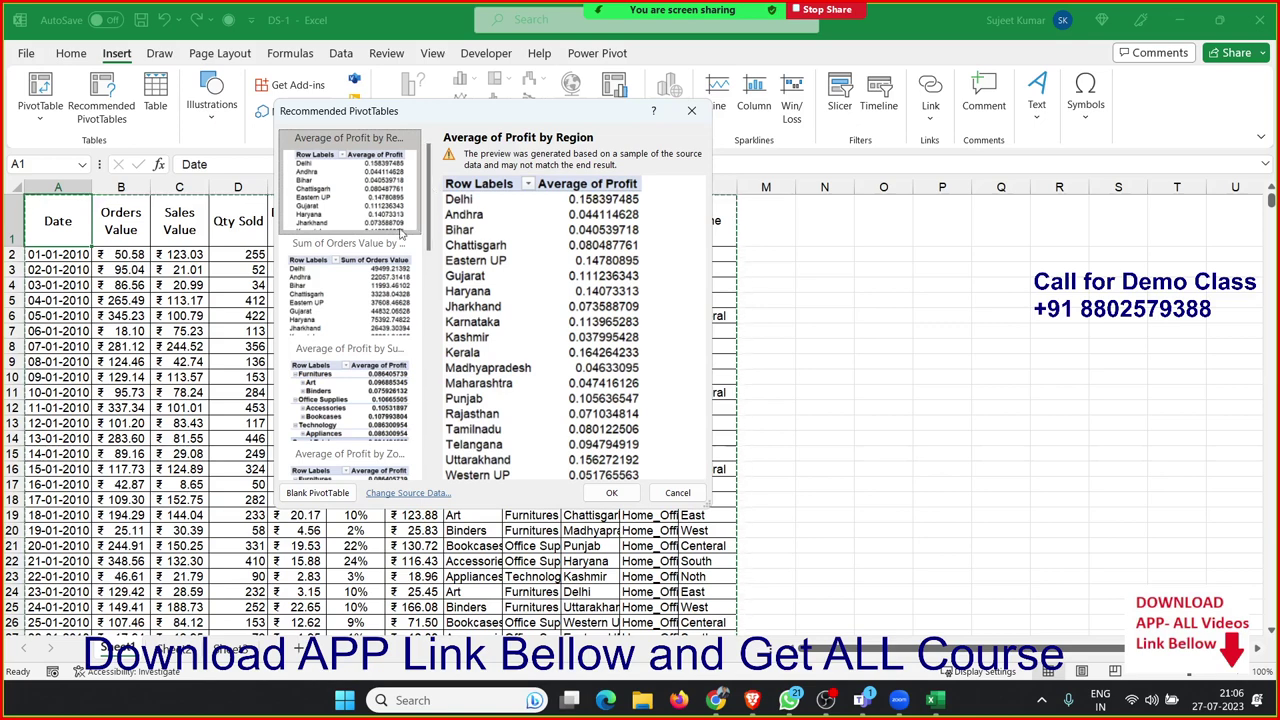
scroll(395, 245, "down", 5)
scroll(397, 245, "up", 5)
Step: Cancel the suggestions, then reopen Recommended PivotTables and close it again without inserting one
left_click(692, 111)
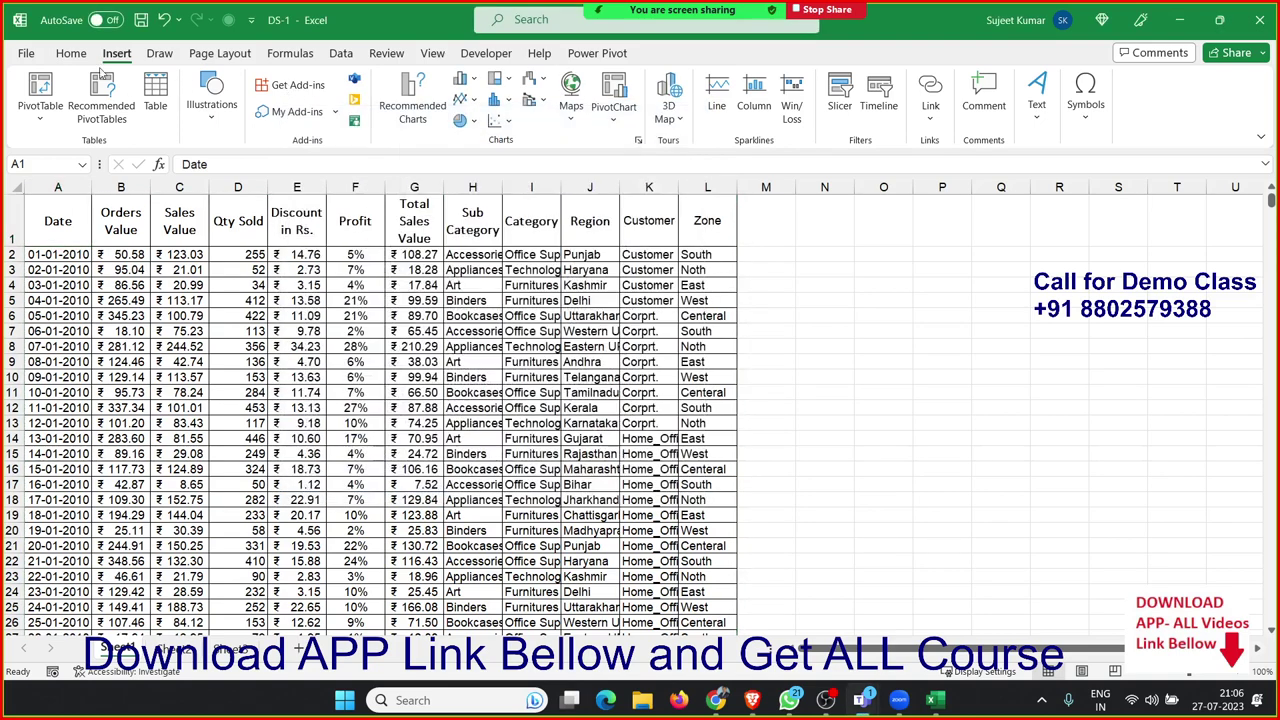
left_click(70, 54)
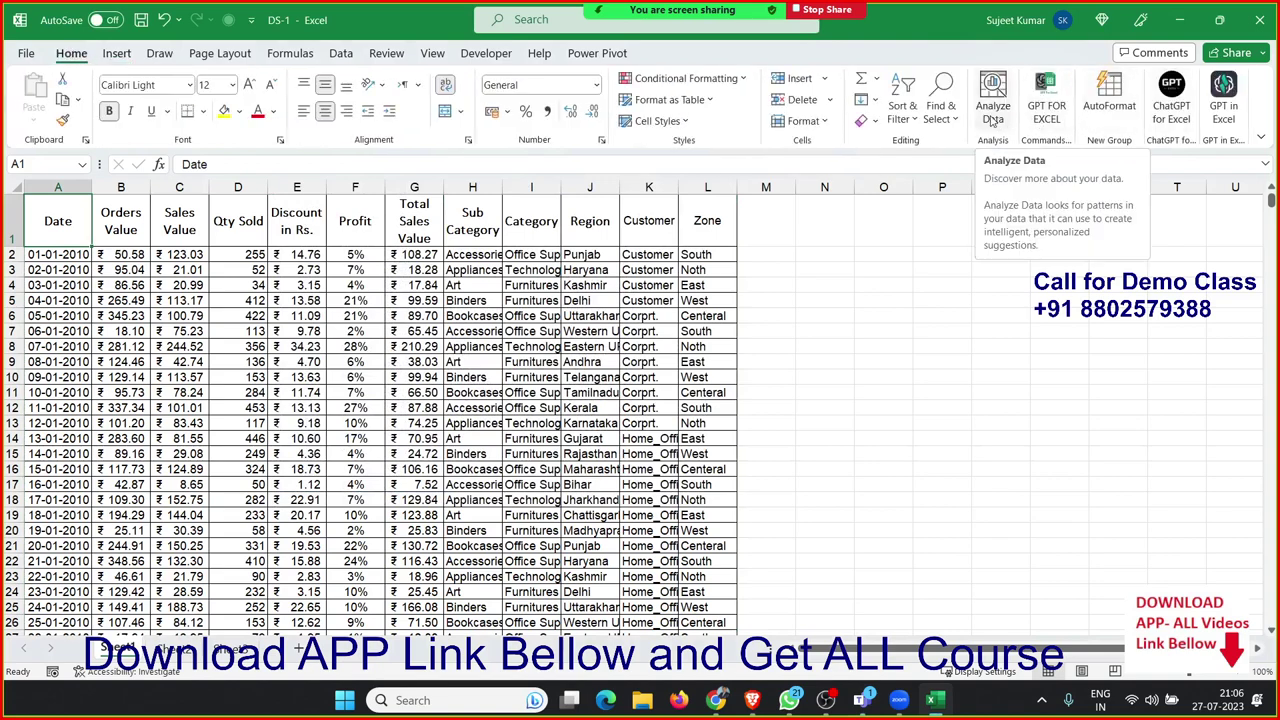
left_click(116, 53)
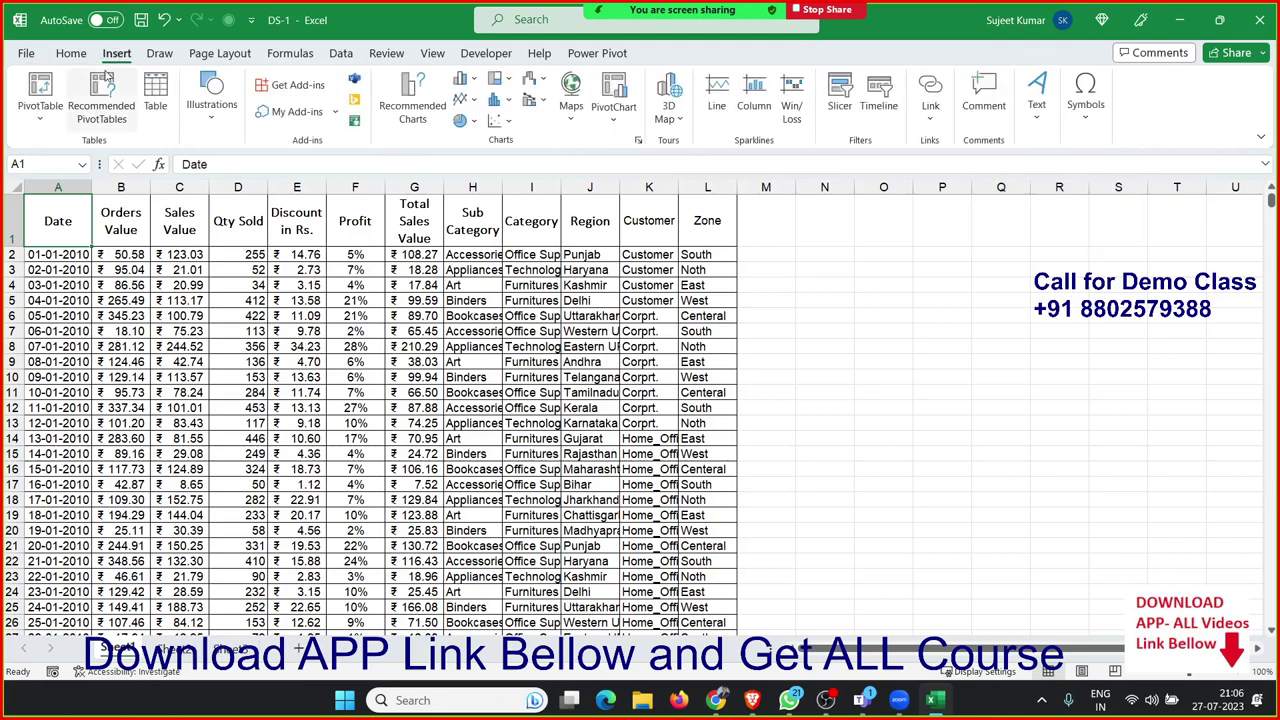
left_click(103, 95)
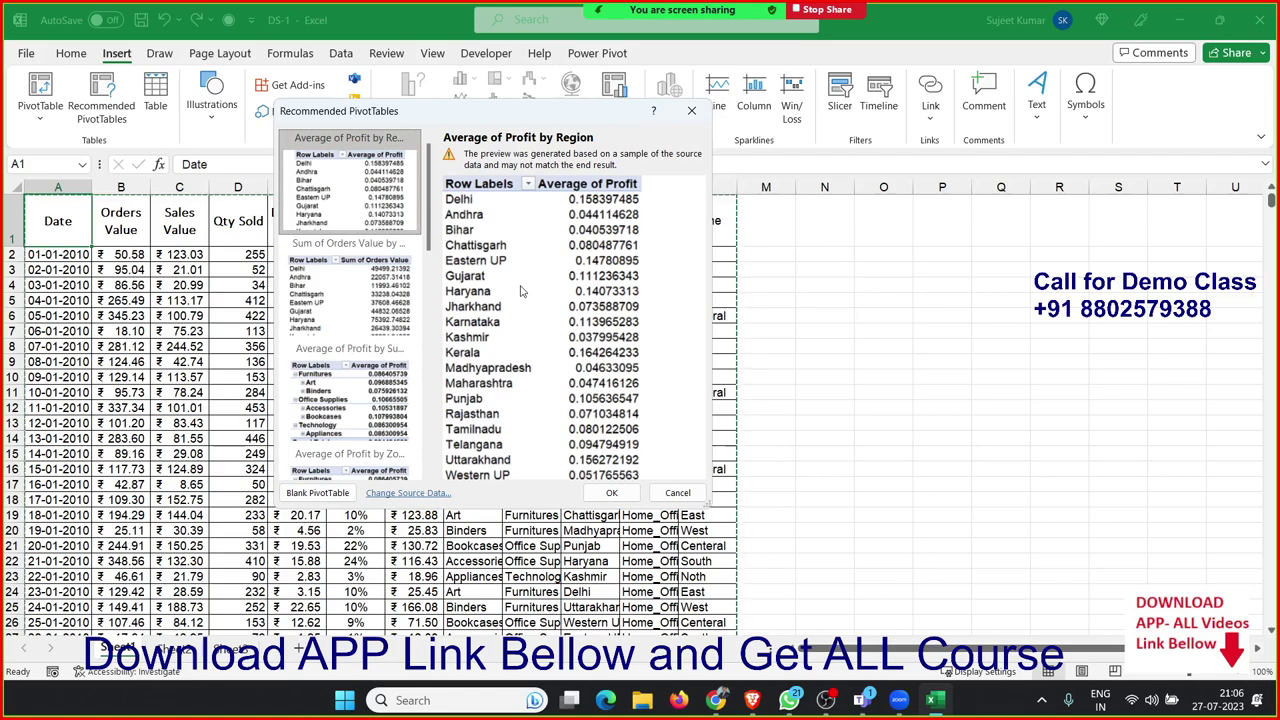
left_click(691, 110)
Step: Bring up OBS from the taskbar, then minimize it to return to the DS-1 sheet
left_click(827, 706)
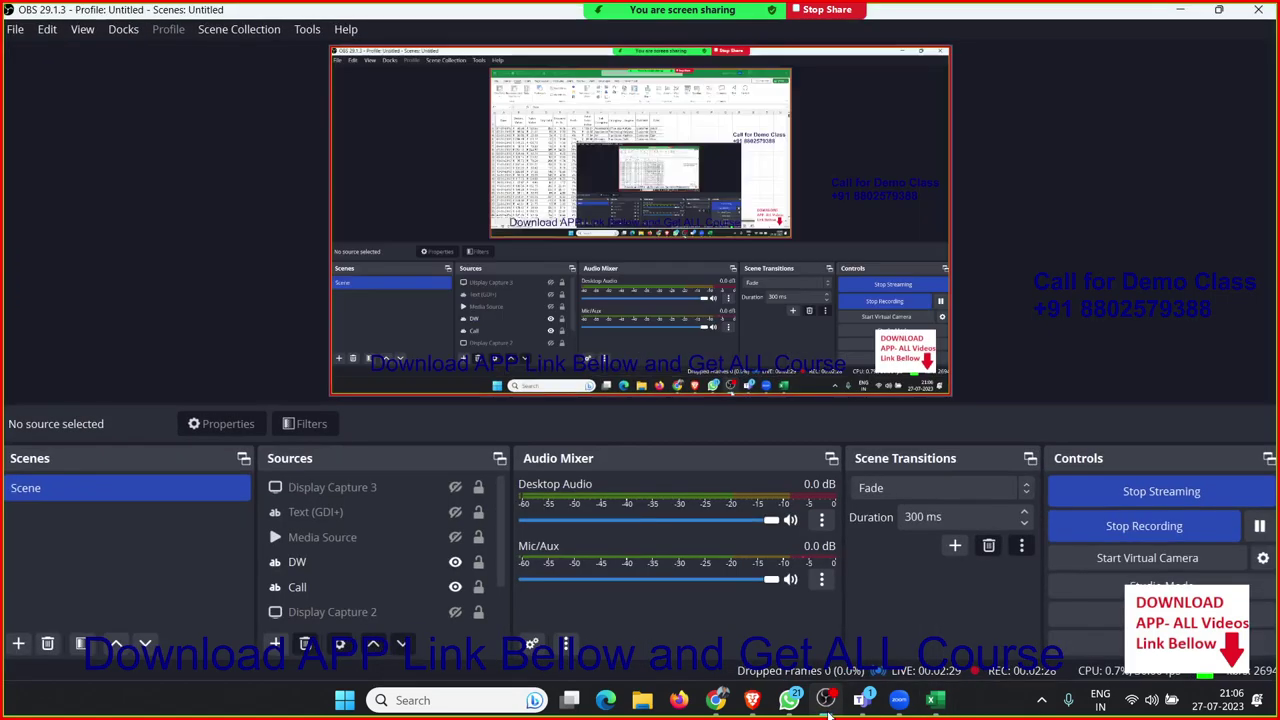
left_click(827, 706)
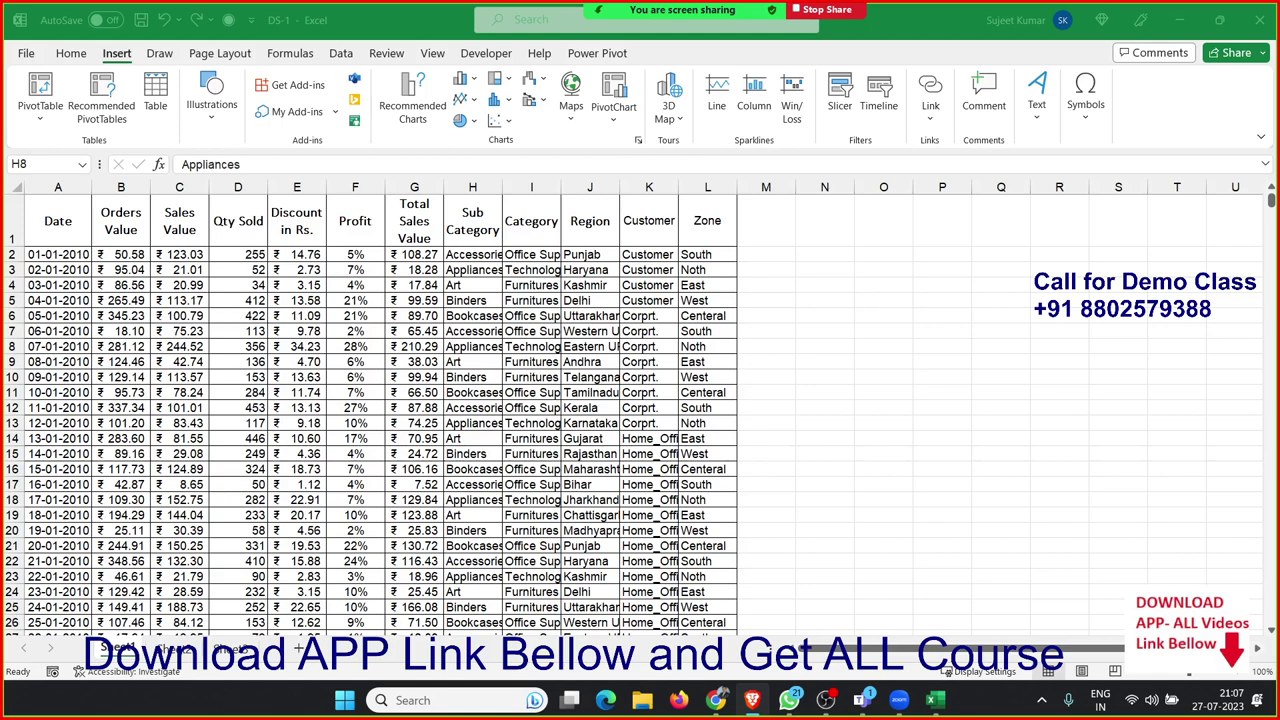
Step: Ask Analyze Data 'zone wise total Qty Sold' to get a Qty Sold by Zone bar chart
left_click(71, 53)
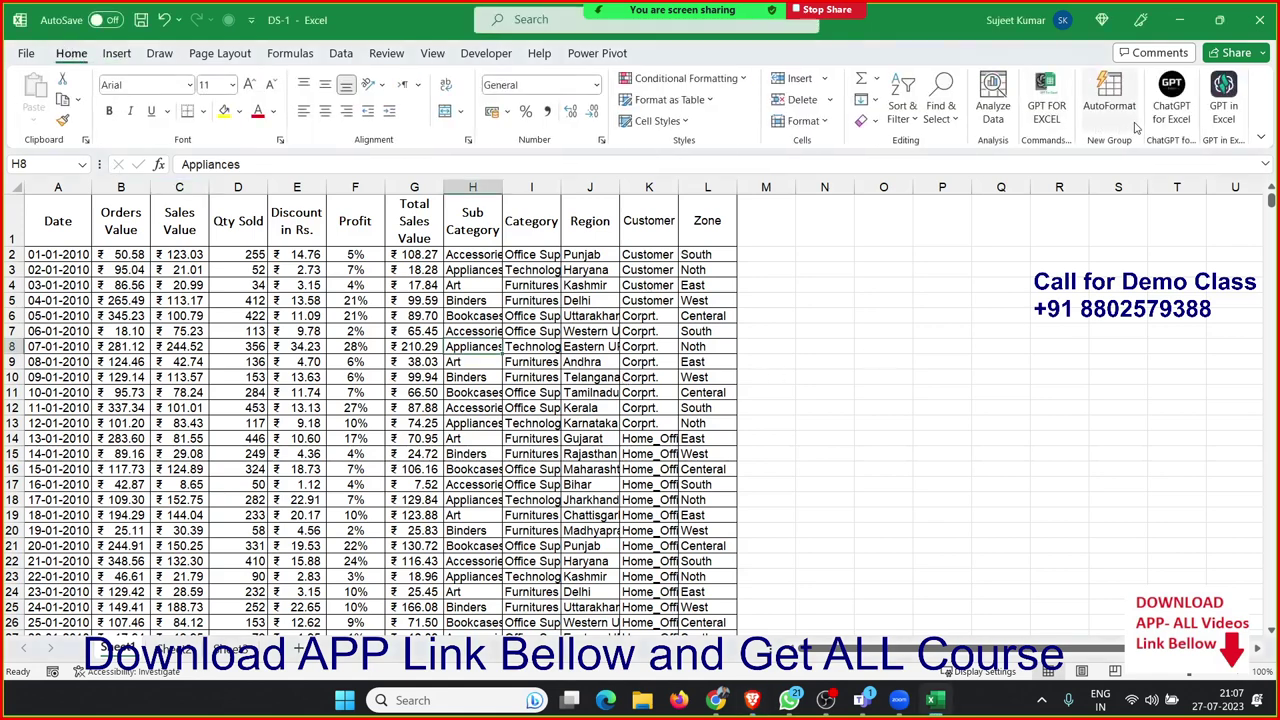
left_click(996, 116)
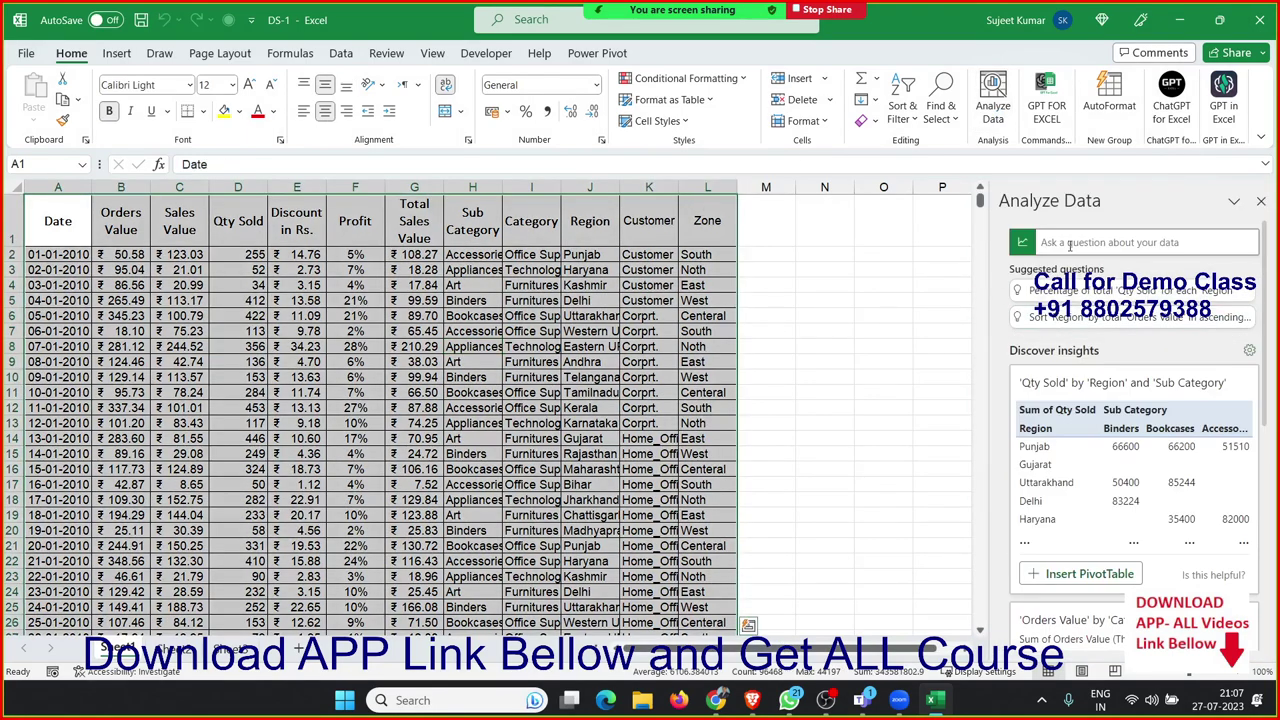
left_click(1070, 242)
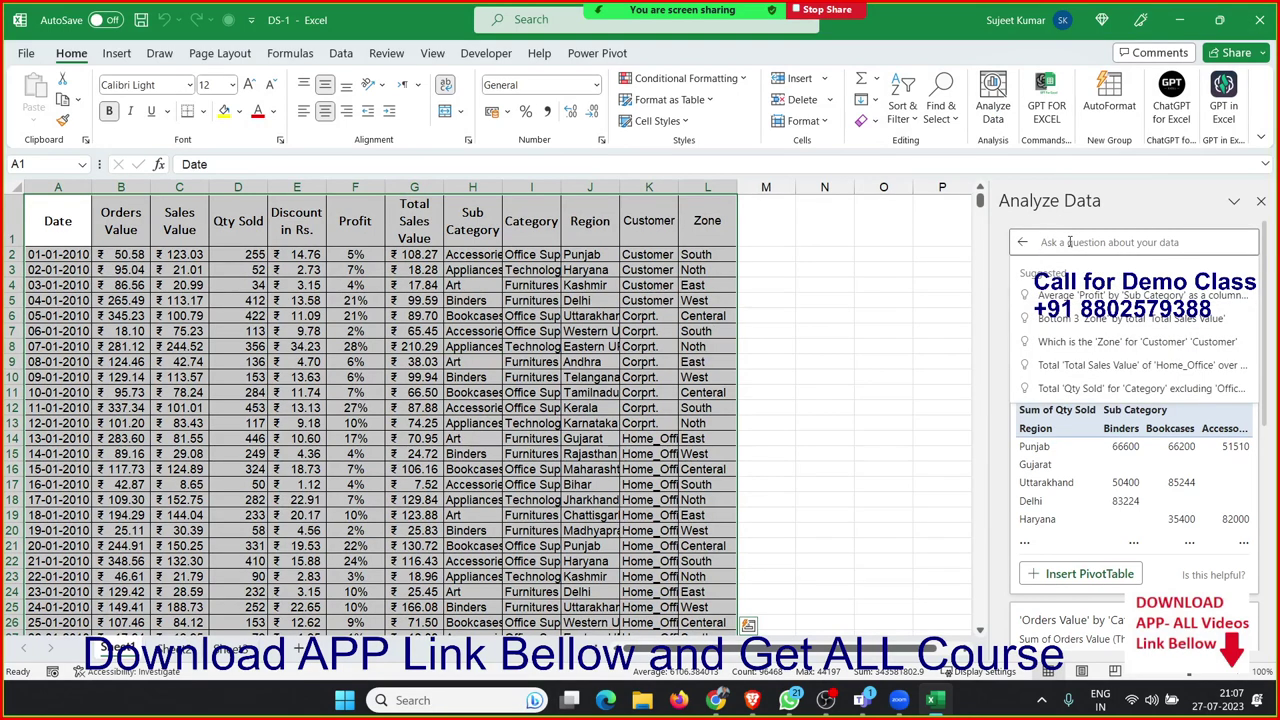
type("zone")
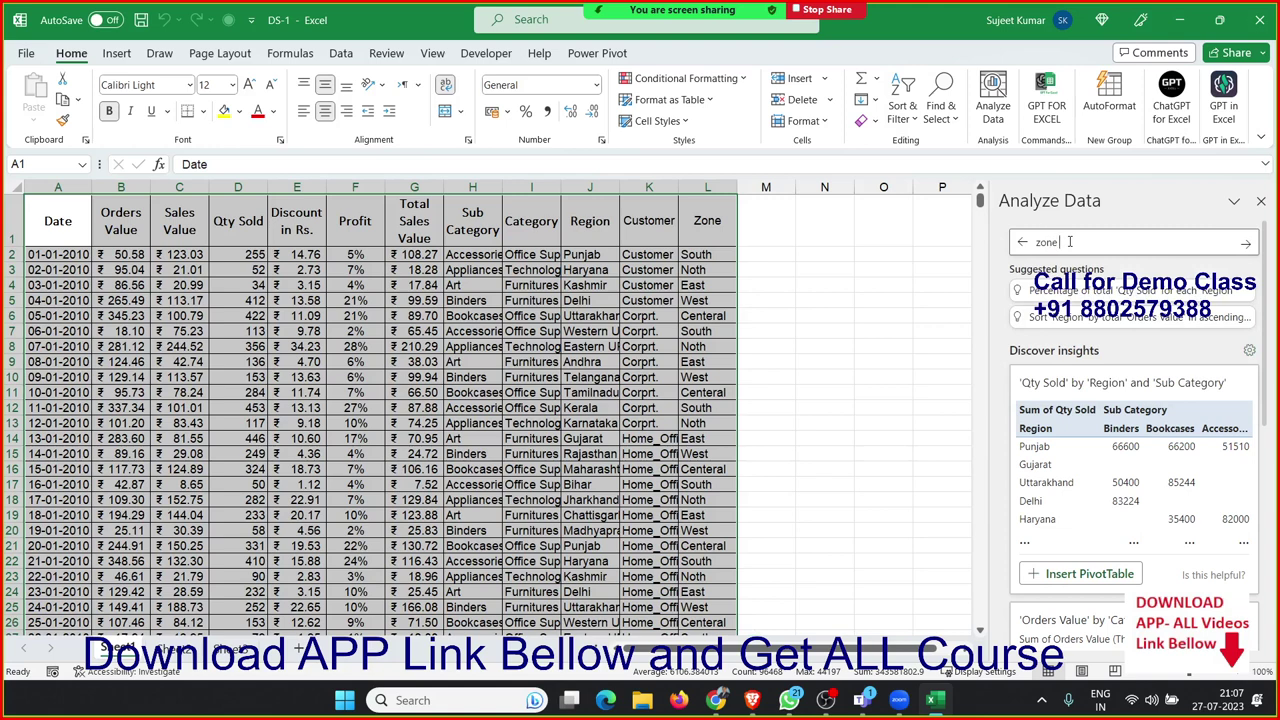
type(" wise ")
type("total ")
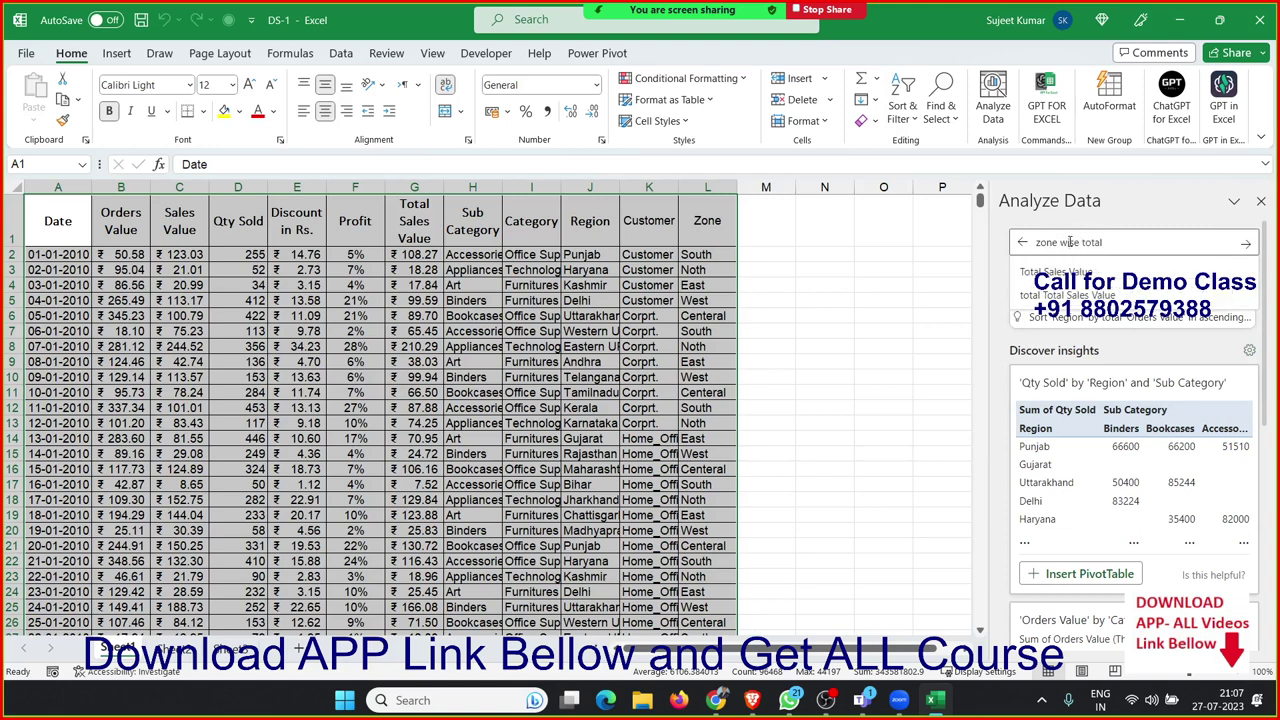
type("sold")
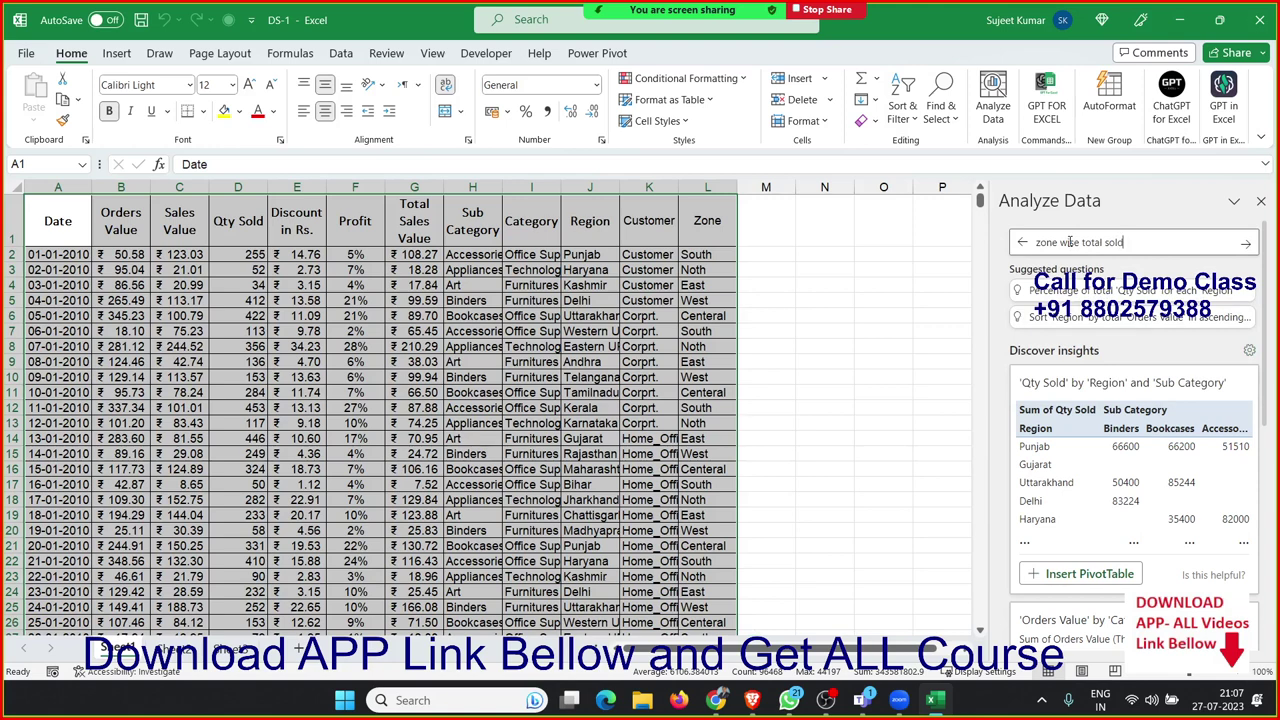
key("BackSpace")
key("BackSpace")
key("BackSpace")
key("BackSpace")
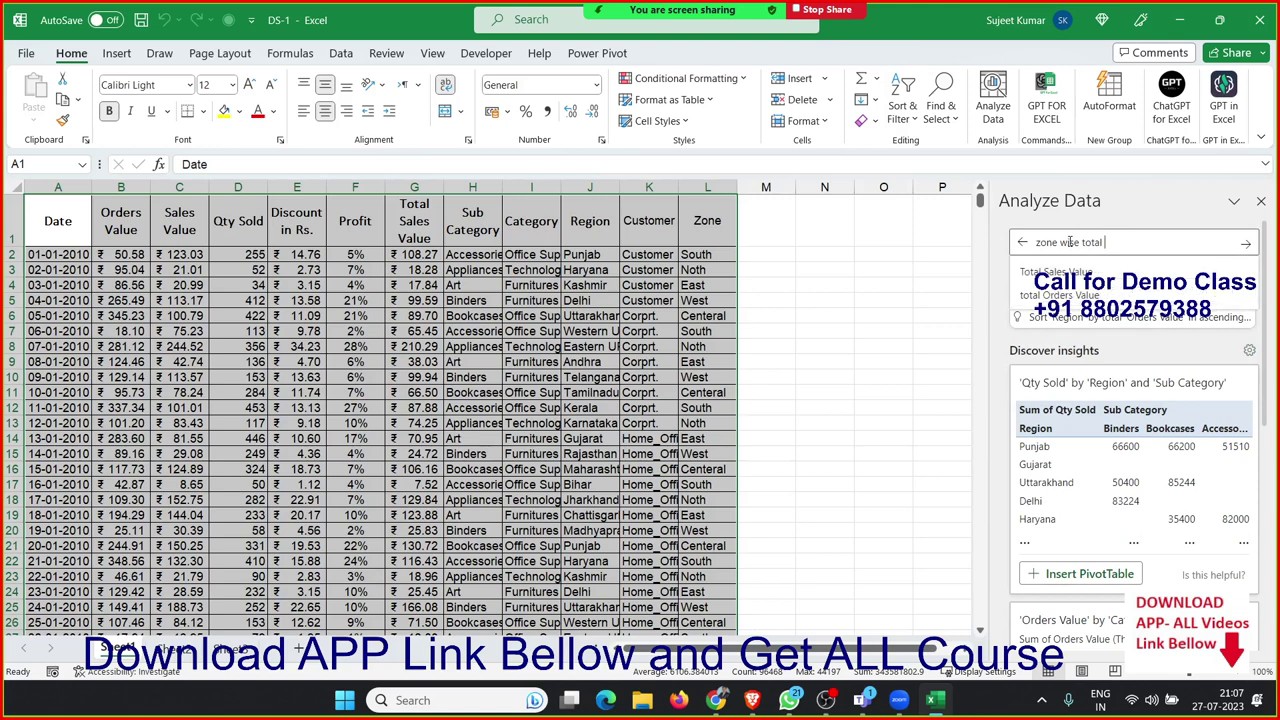
type("qty")
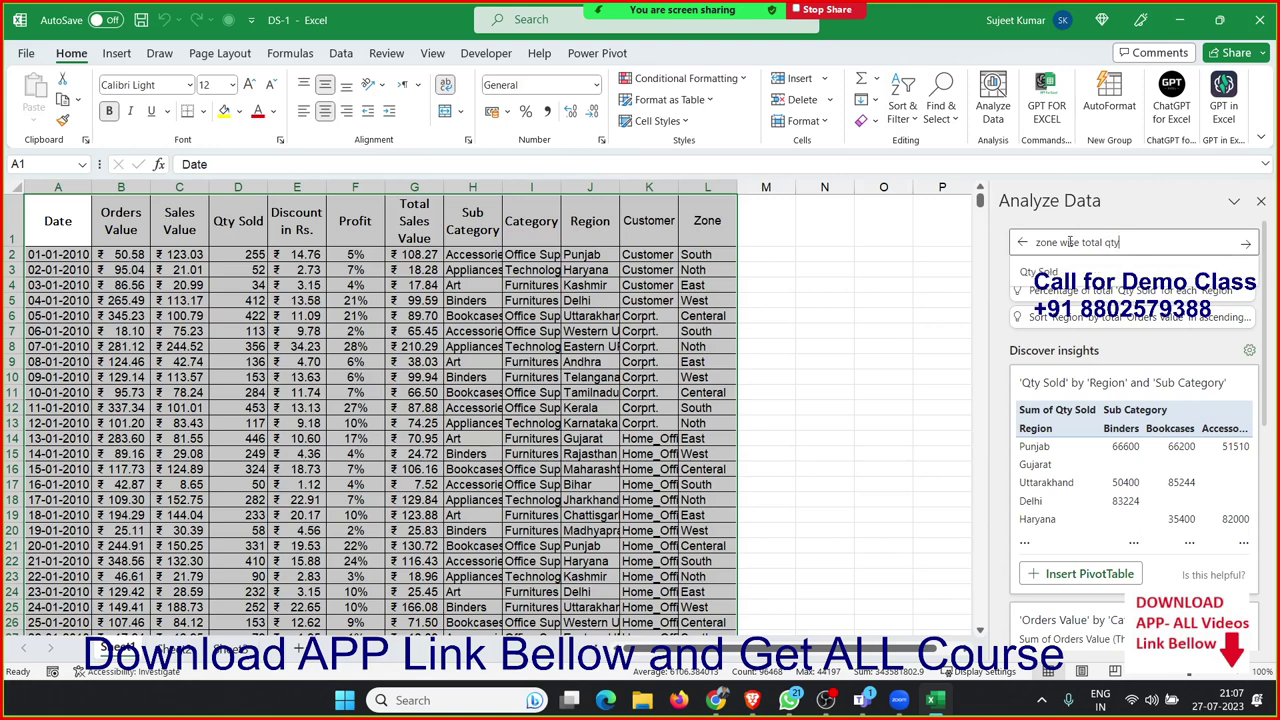
left_click(1040, 272)
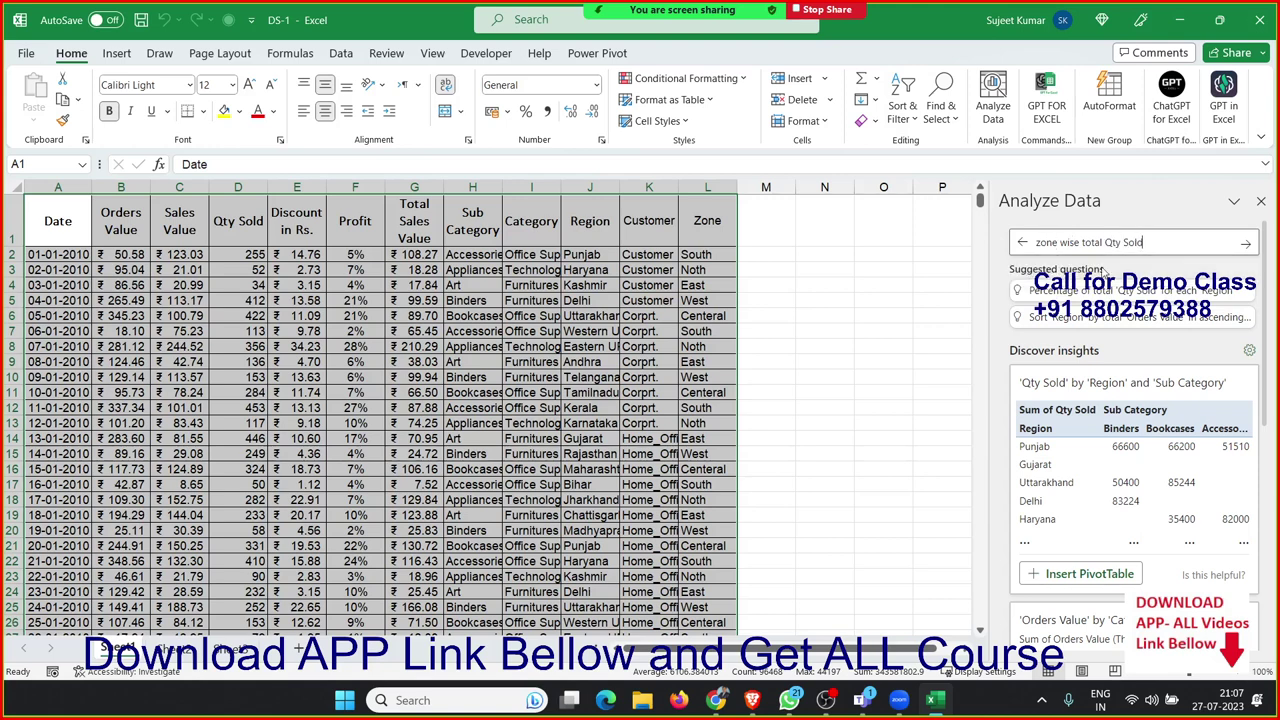
left_click(1245, 245)
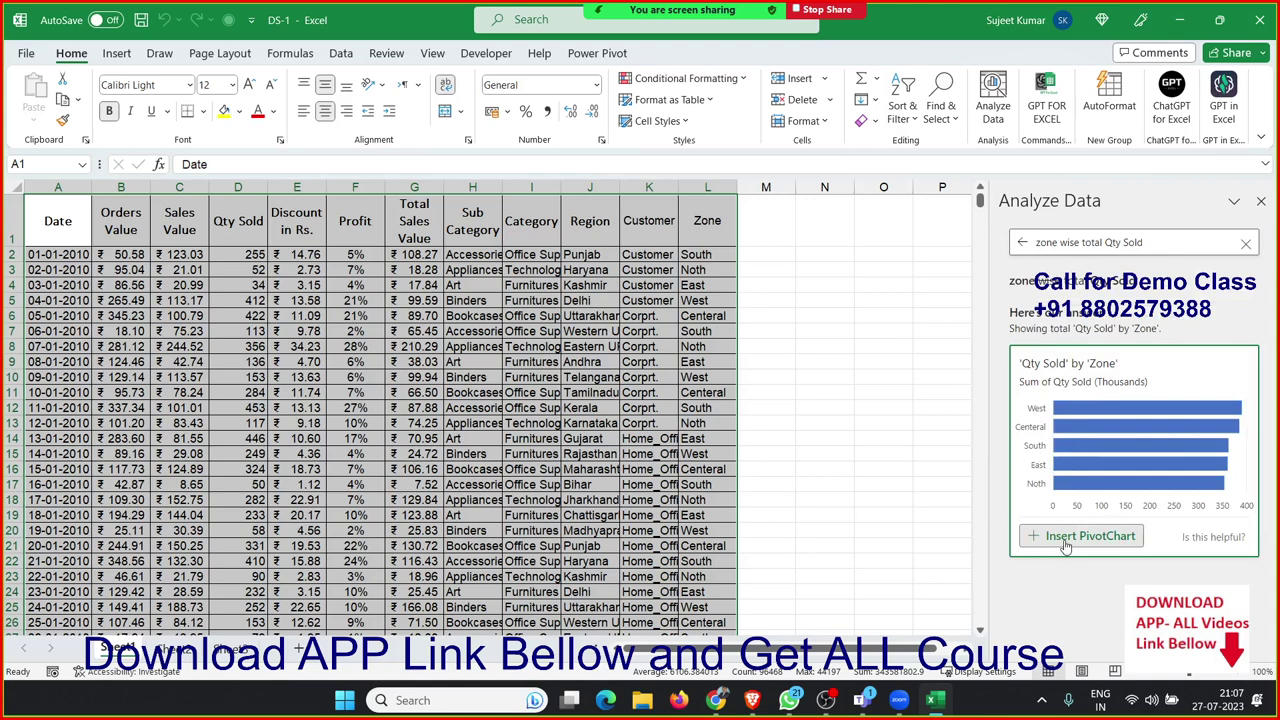
Step: Close Analyze Data, insert an empty PivotTable from the Sheet1 range onto a new worksheet, and return to Sheet1
left_click(1262, 202)
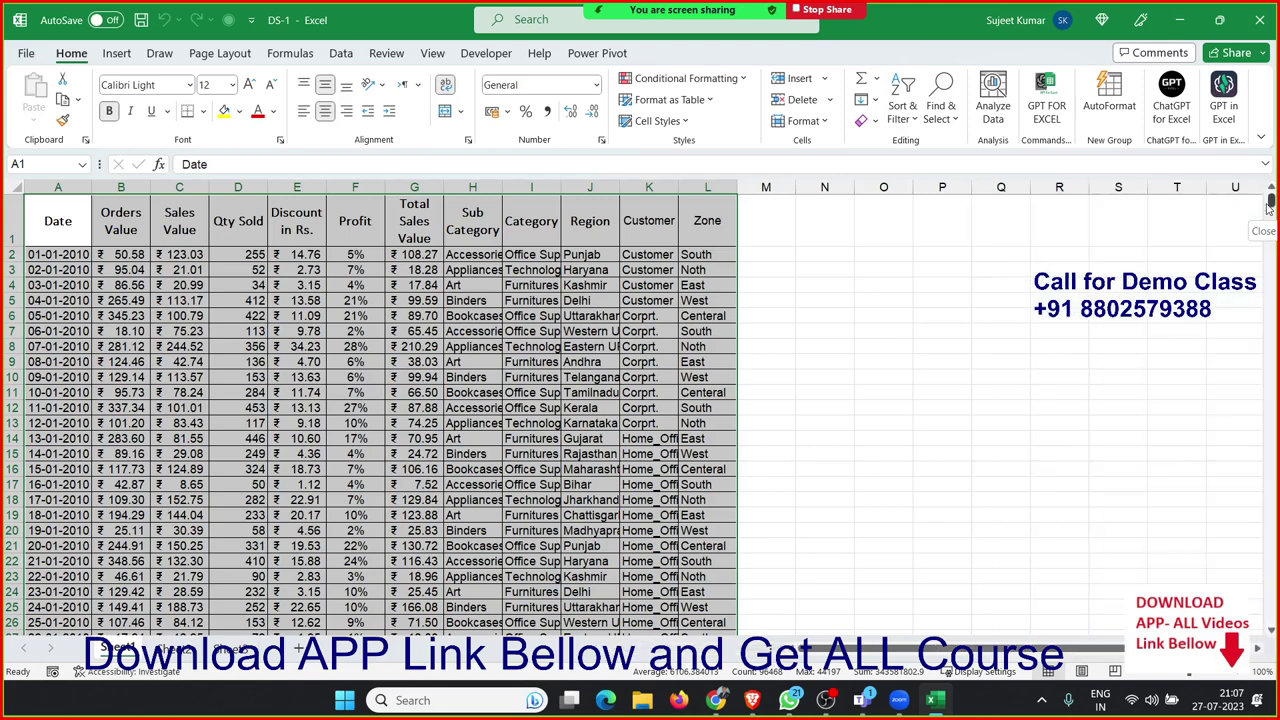
left_click(120, 51)
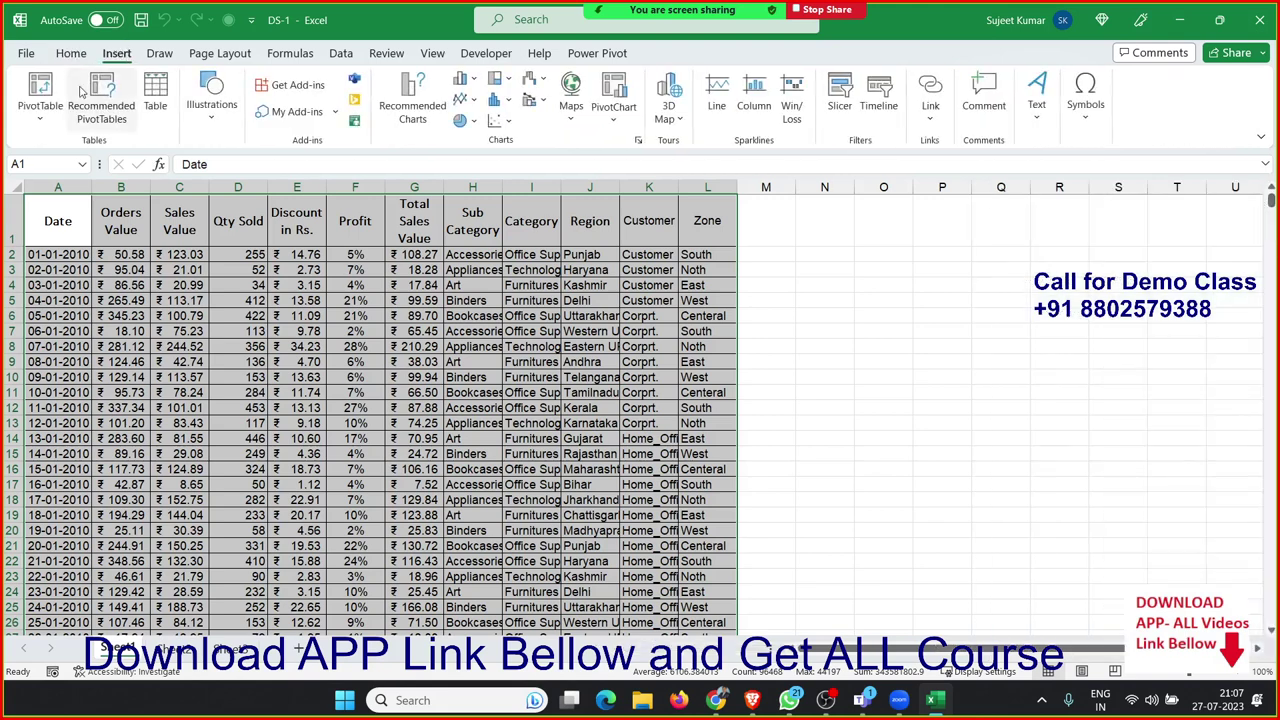
left_click(36, 92)
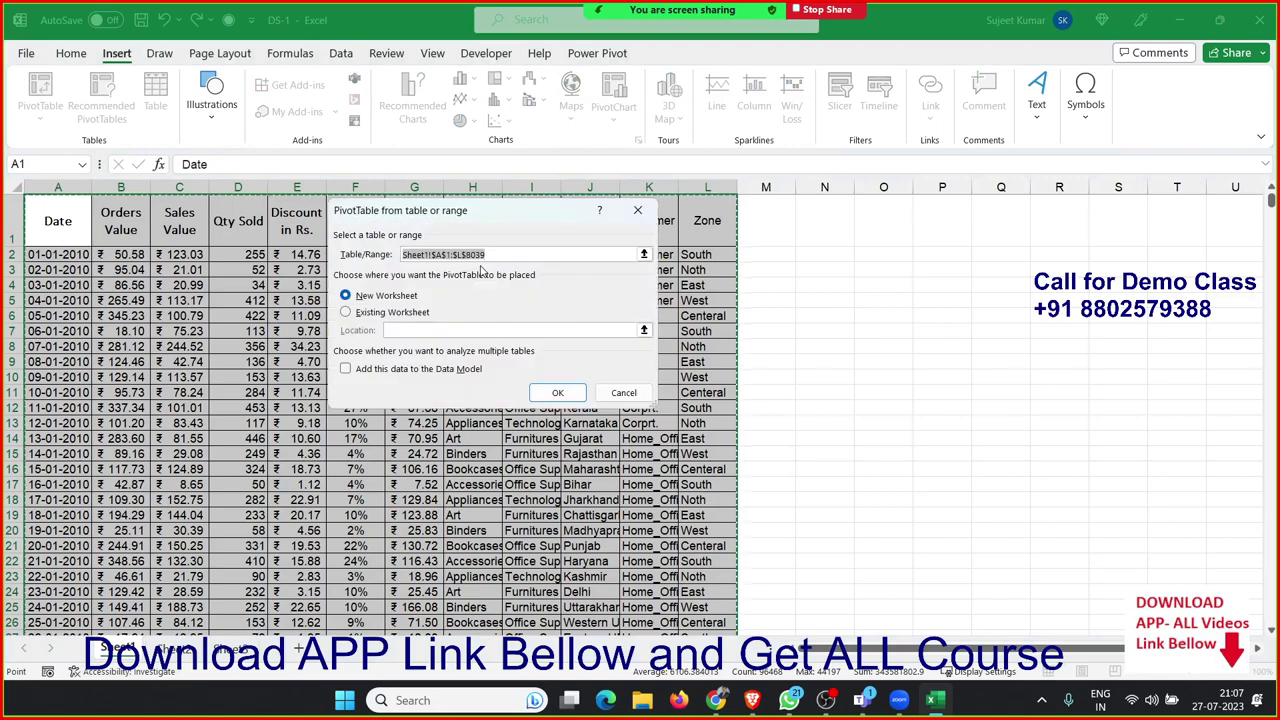
left_click(550, 396)
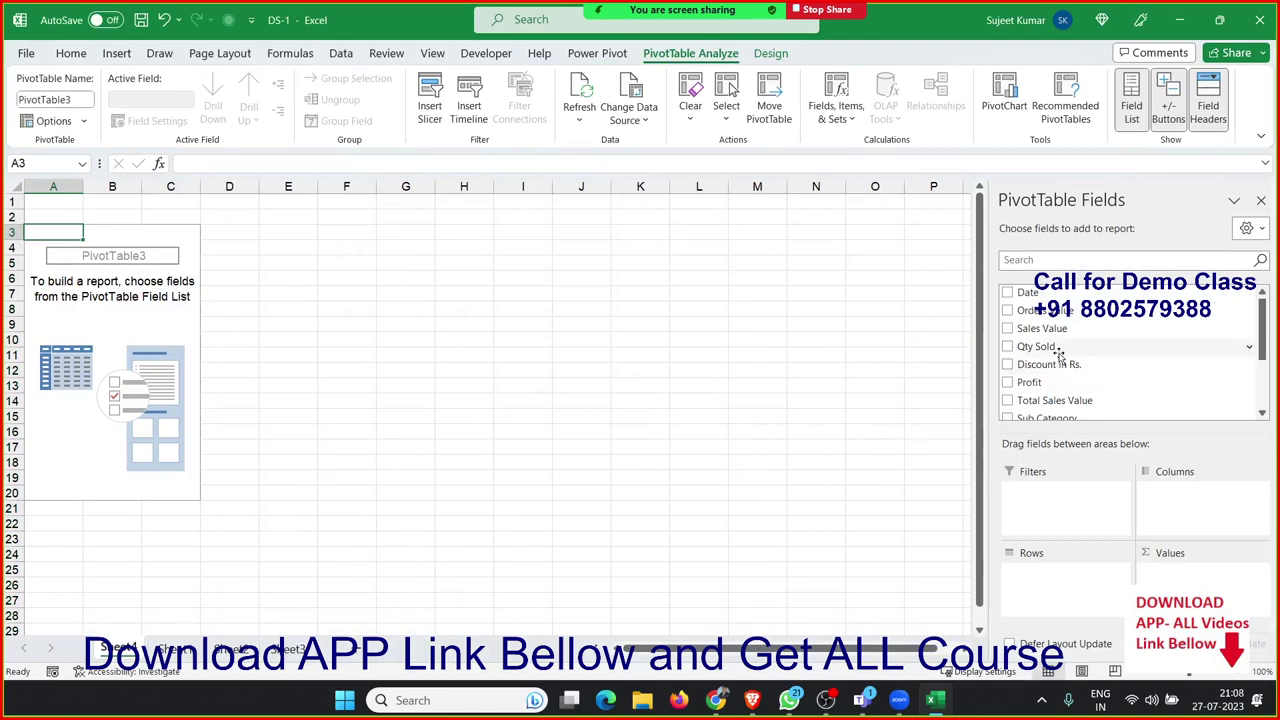
scroll(1262, 330, "down", 3)
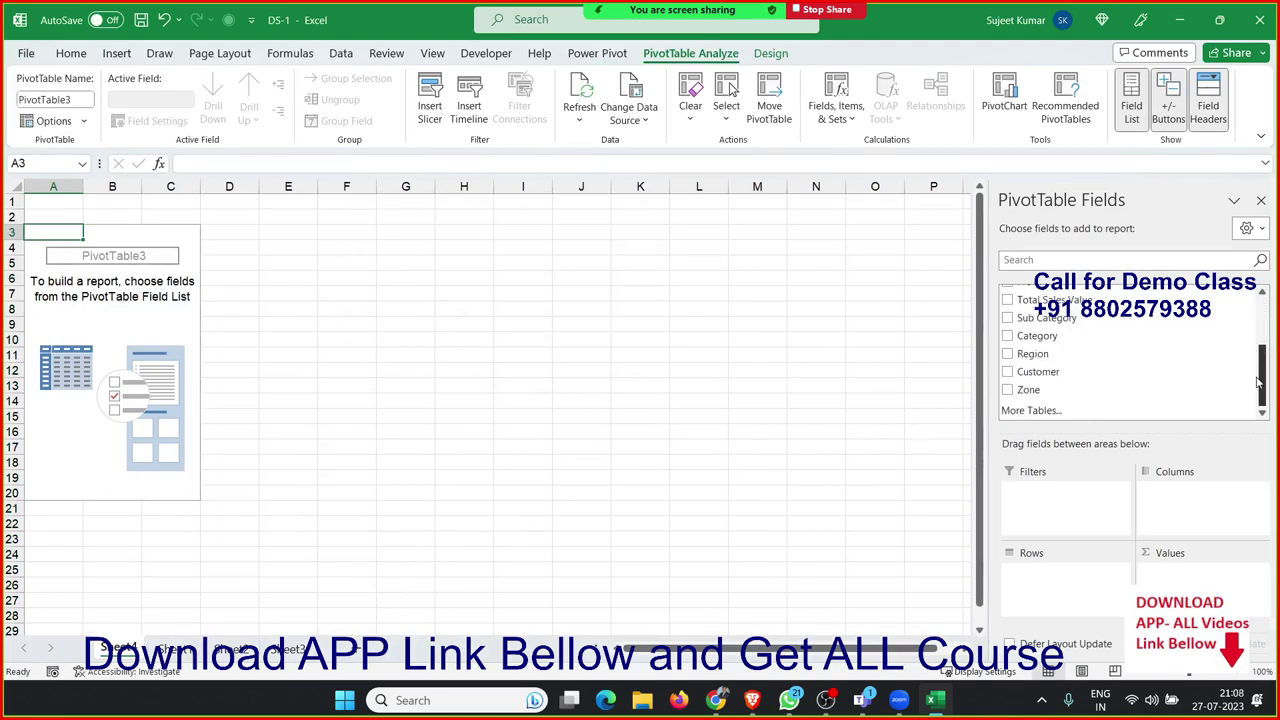
scroll(1262, 330, "up", 2)
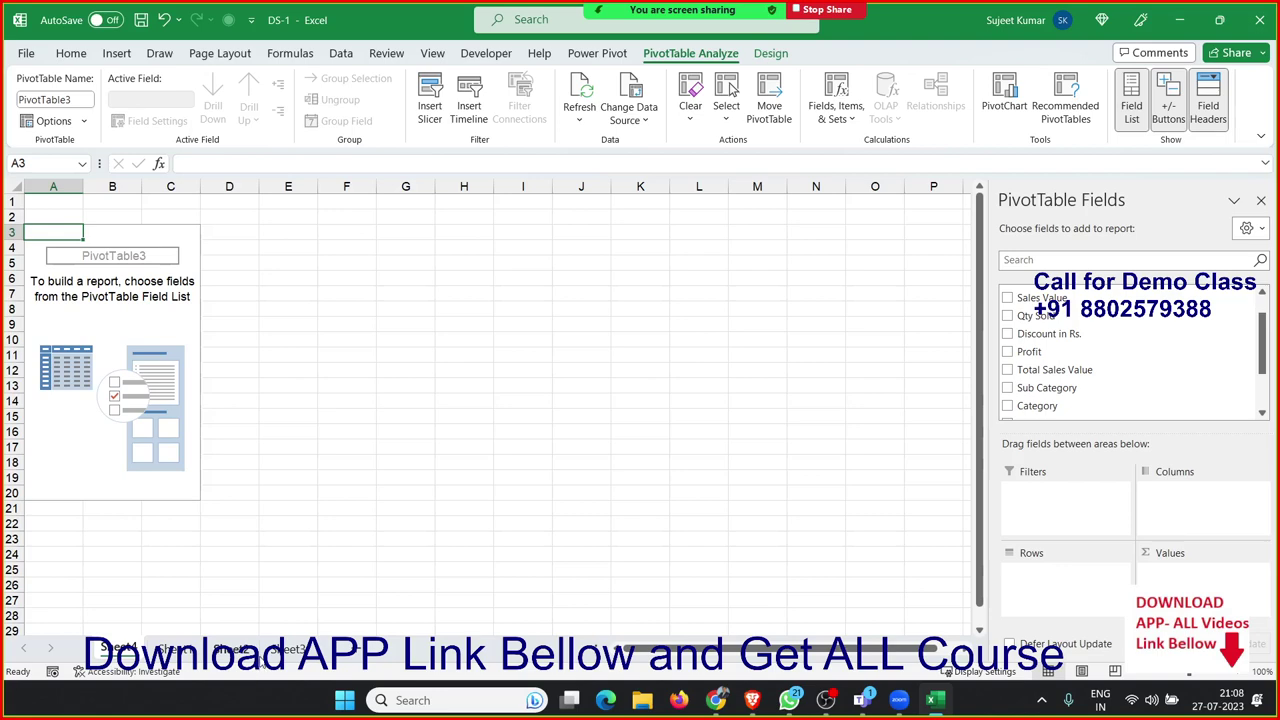
left_click(170, 649)
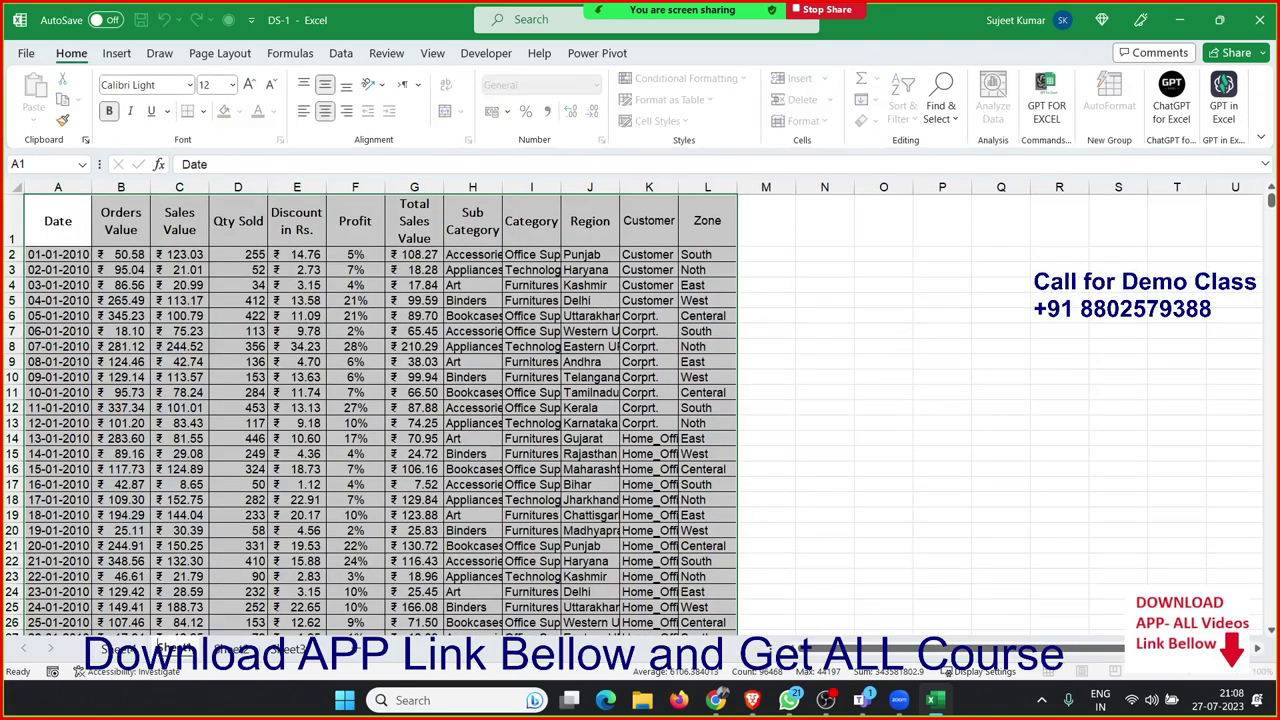
Step: Rename the Sheet1 tab to DATA and insert another blank PivotTable on a new sheet
left_click(860, 700)
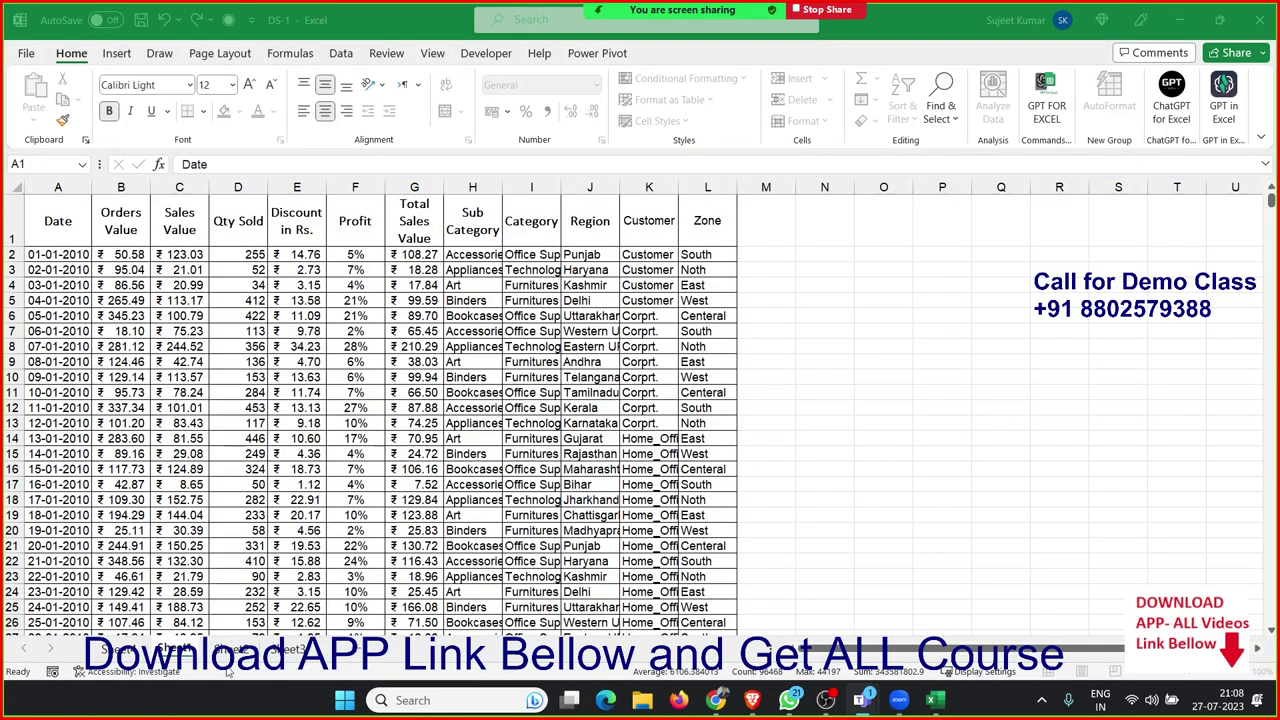
left_click(172, 649)
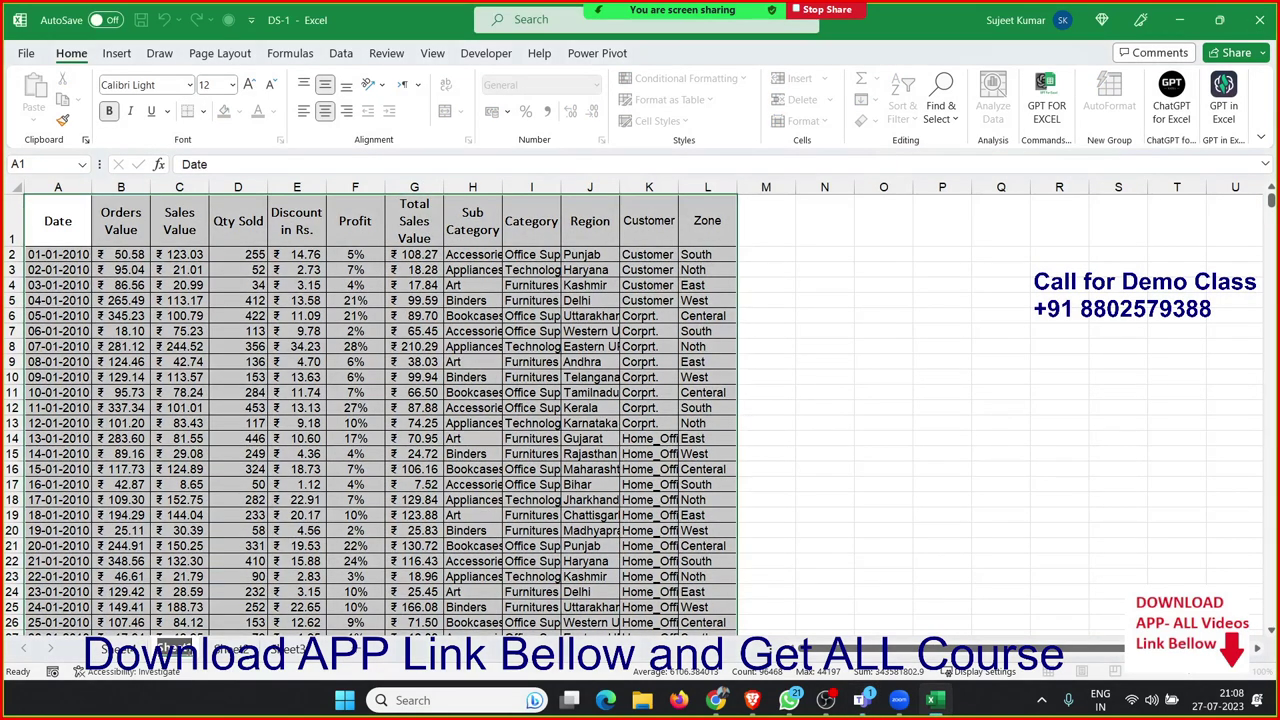
type("DATA")
left_click(458, 467)
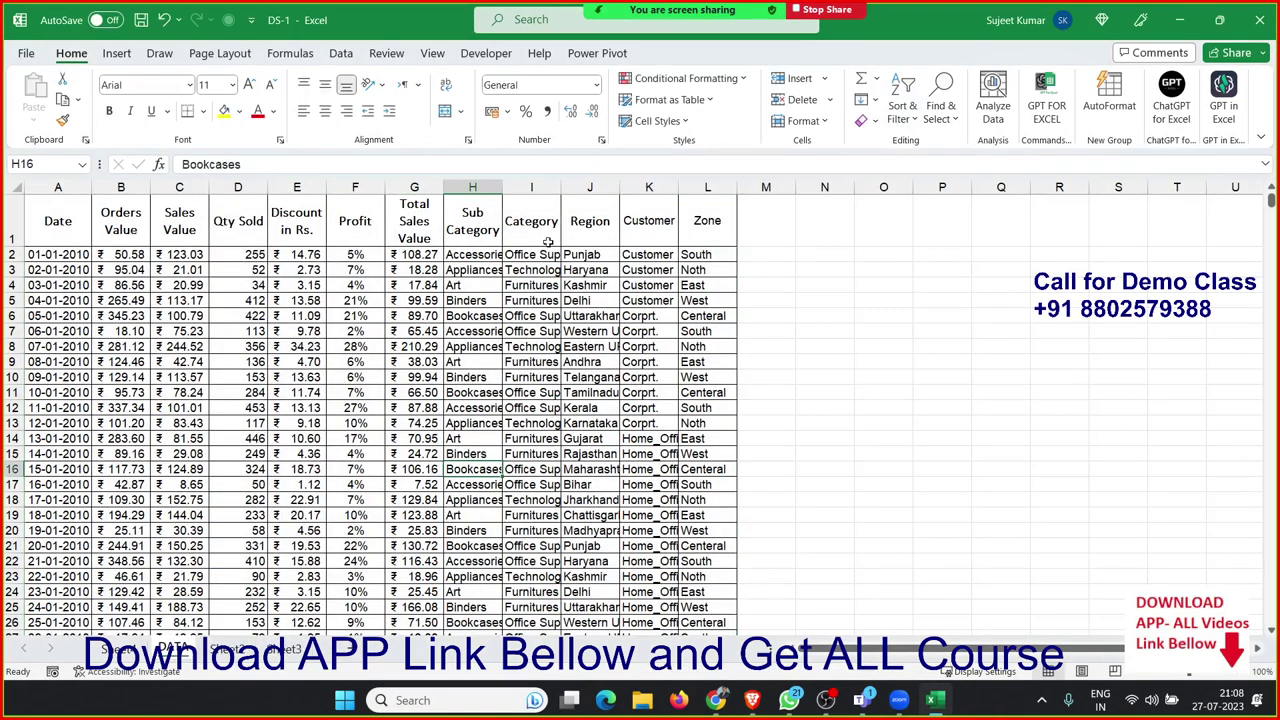
left_click(114, 55)
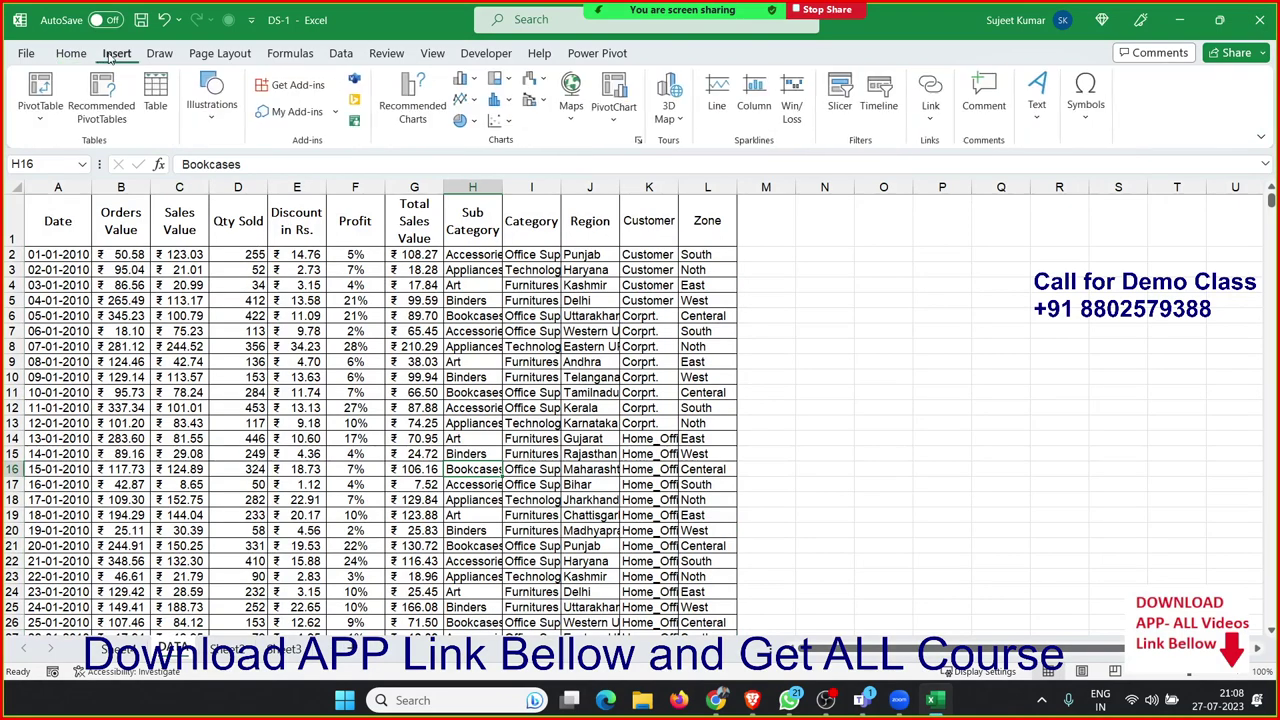
left_click(40, 95)
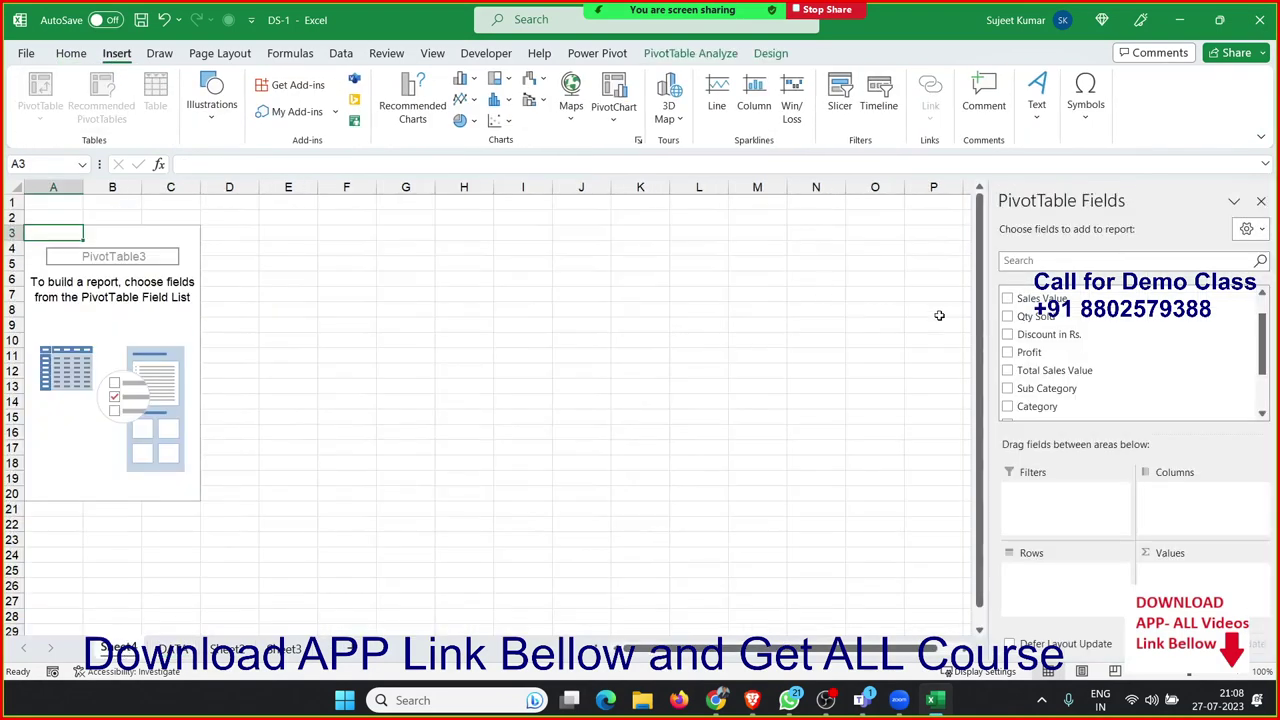
Step: Arrange the PivotTable field list and reselect the PivotTable so its fields show
scroll(1060, 385, "down", 4)
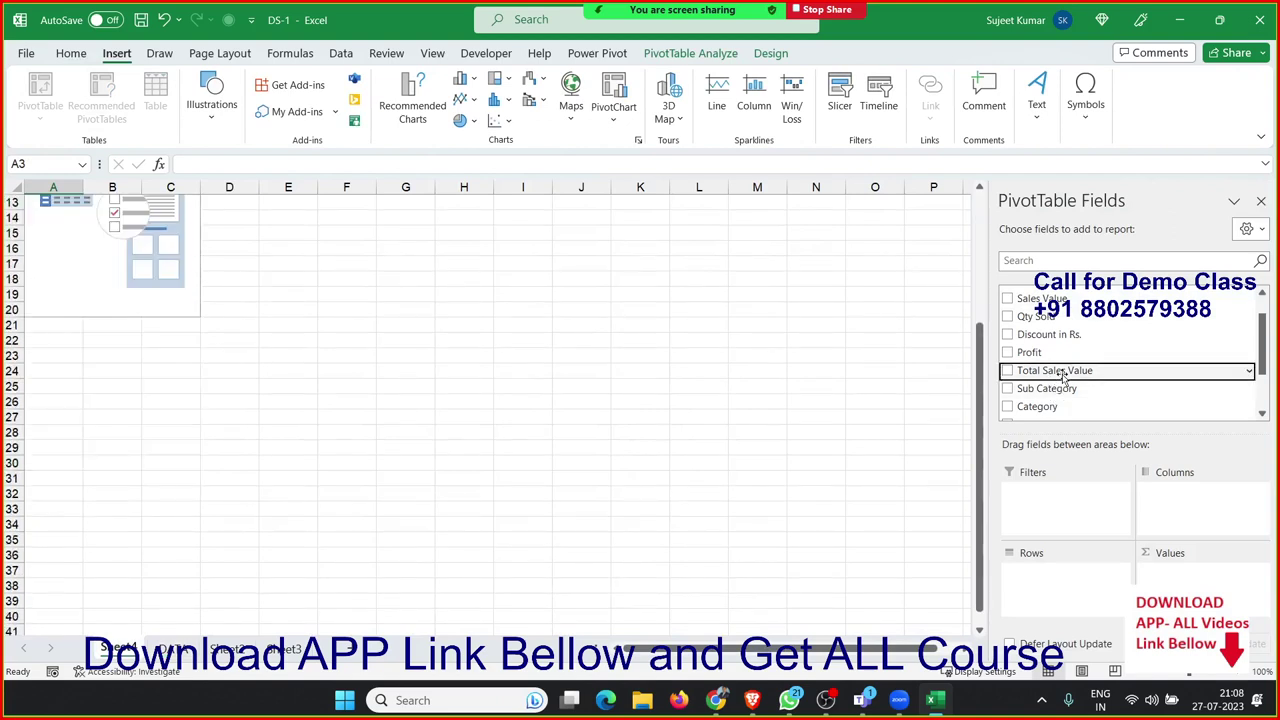
scroll(1060, 380, "down", 2)
left_click_drag(1060, 390, 1080, 585)
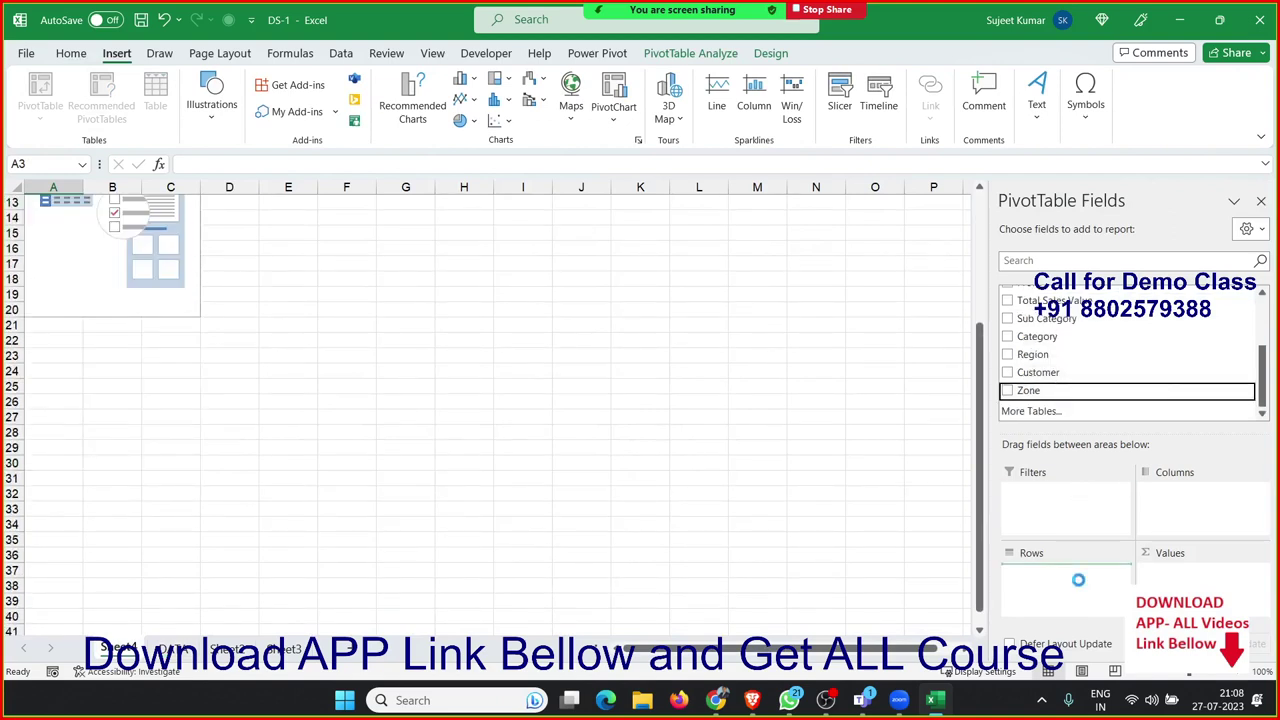
left_click(106, 316)
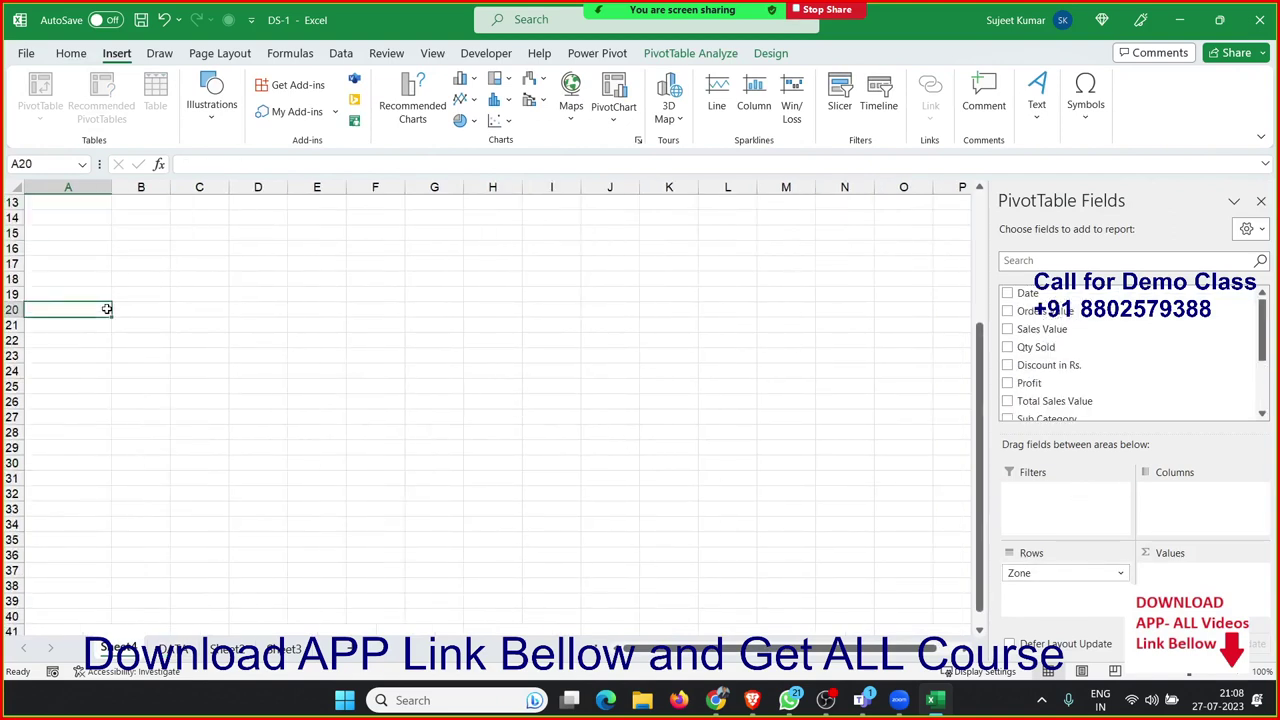
scroll(106, 312, "up", 4)
left_click(100, 286)
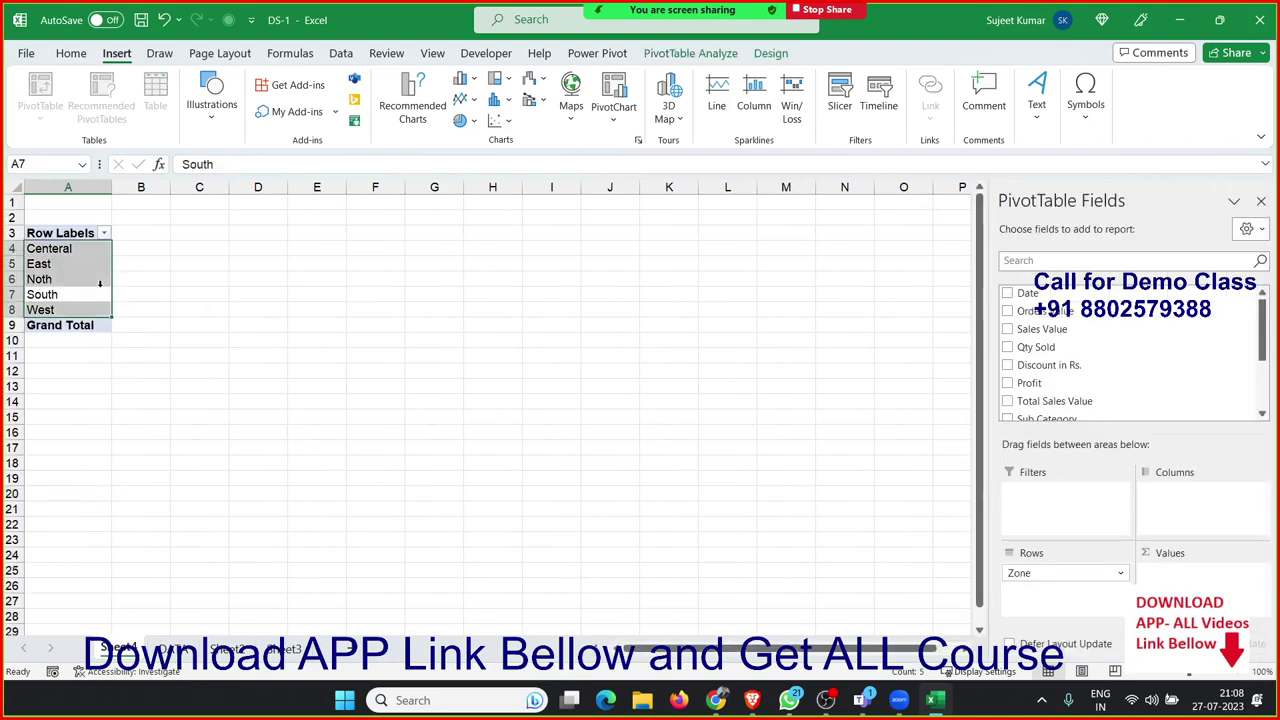
Step: Check the Zone values on DATA, then drag Qty Sold into Values, totalling 1856858
left_click(166, 649)
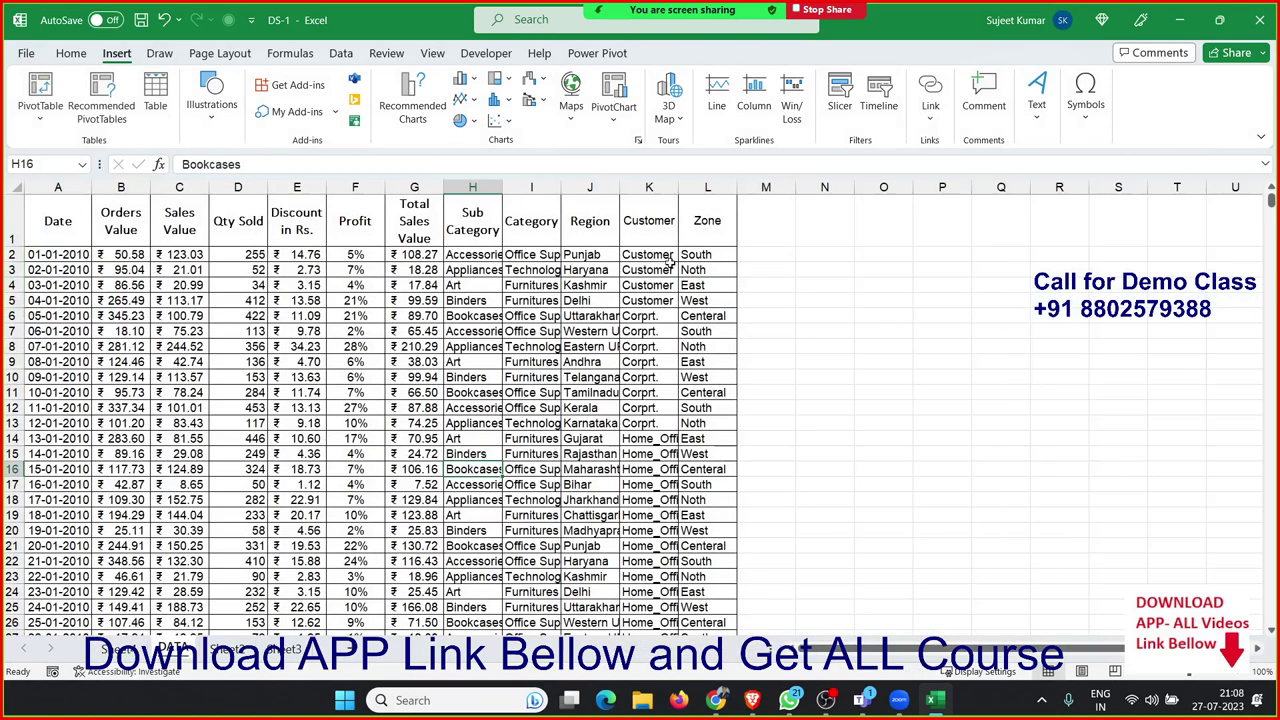
left_click_drag(705, 228, 711, 412)
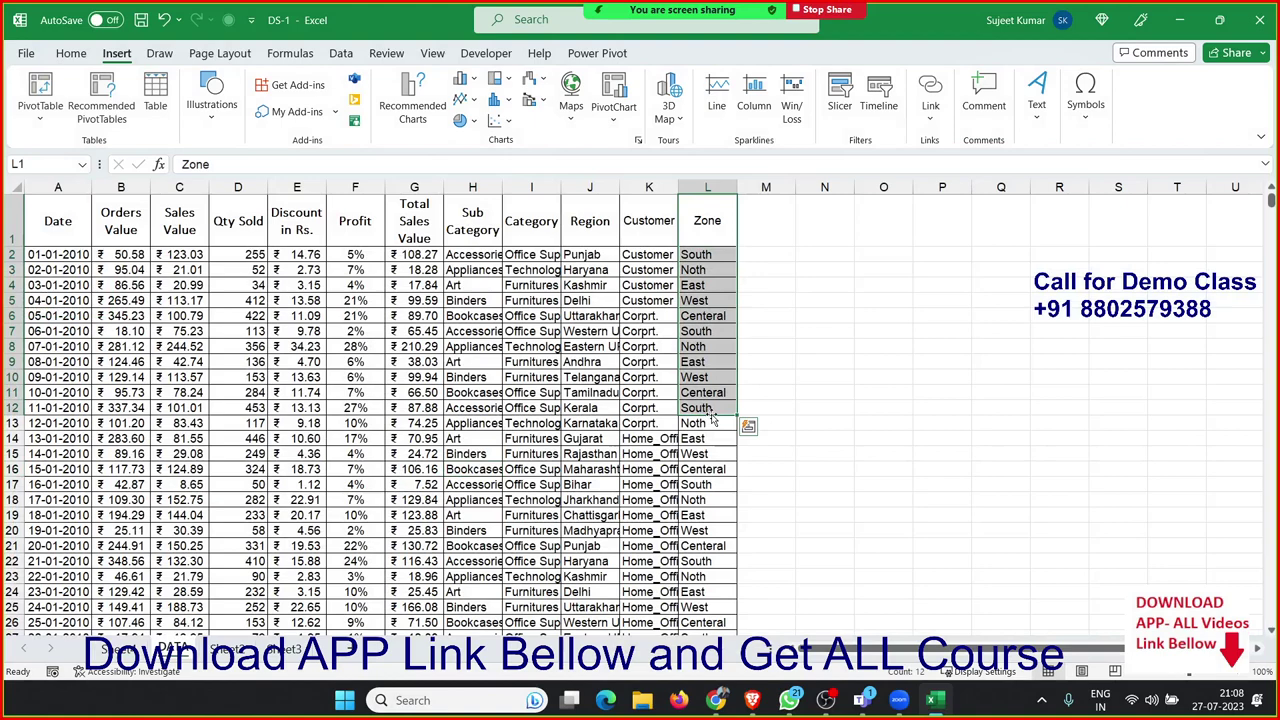
left_click(110, 649)
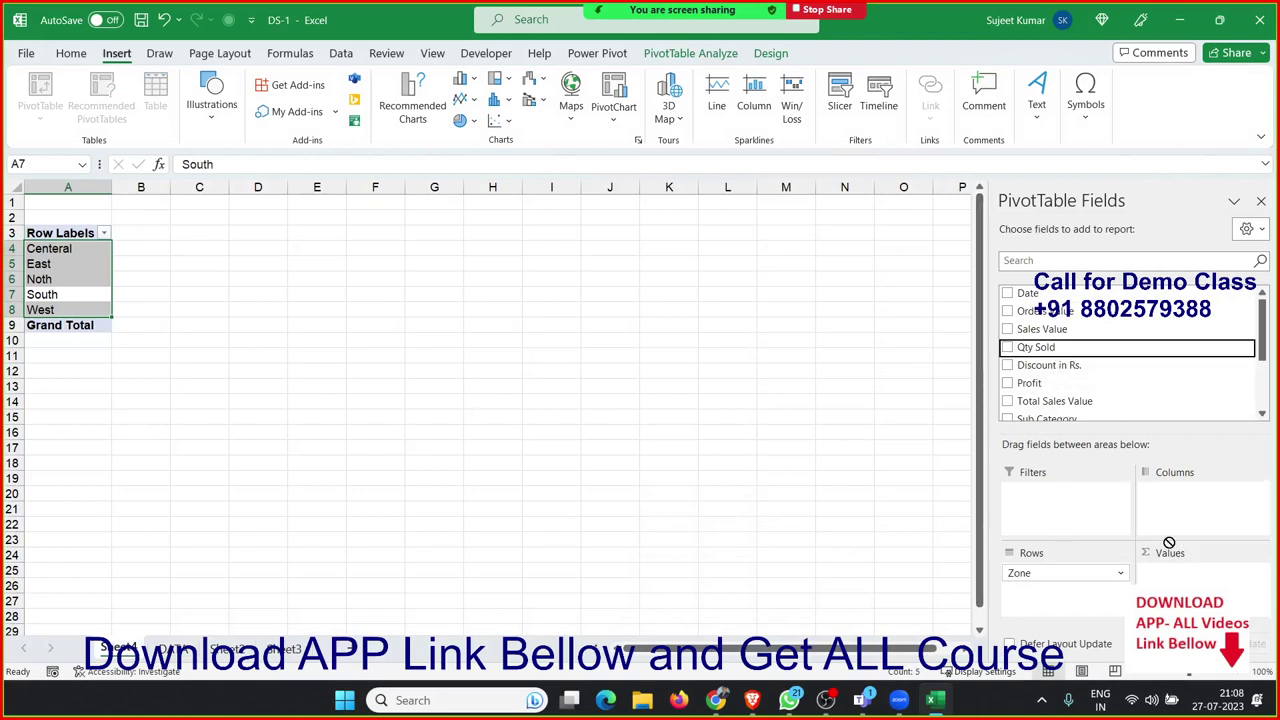
left_click_drag(1040, 347, 1188, 576)
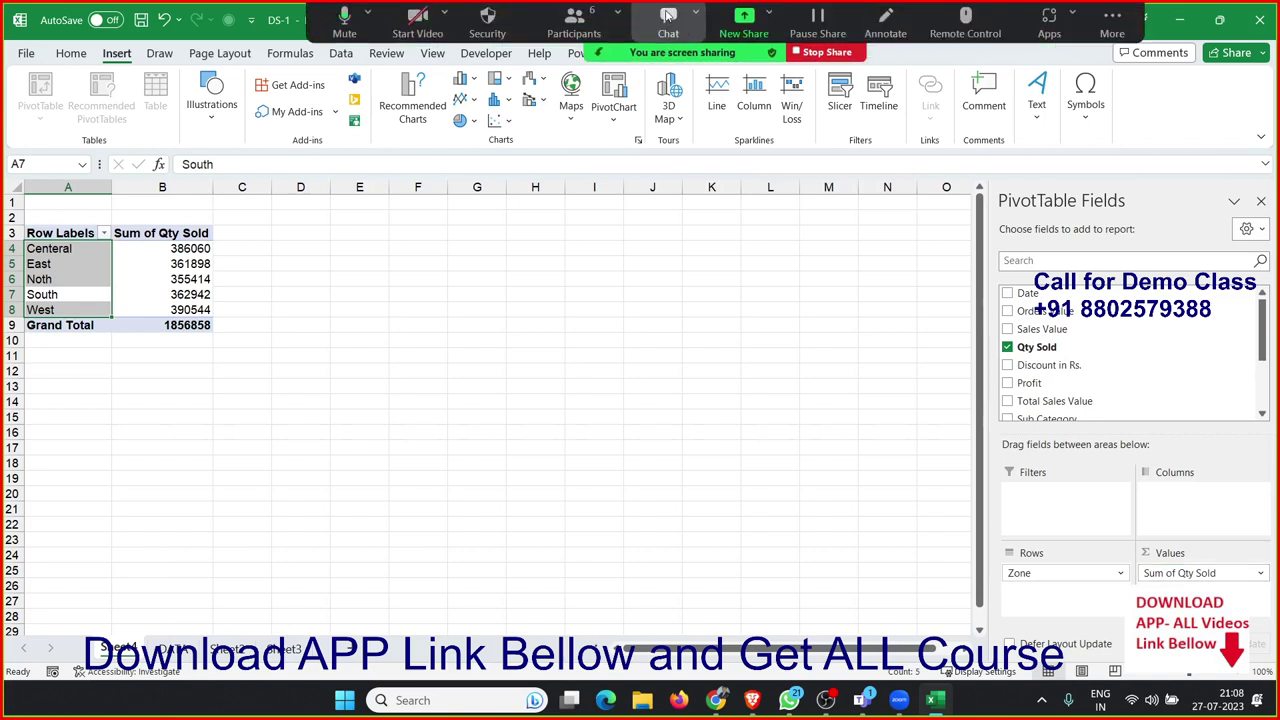
left_click(573, 22)
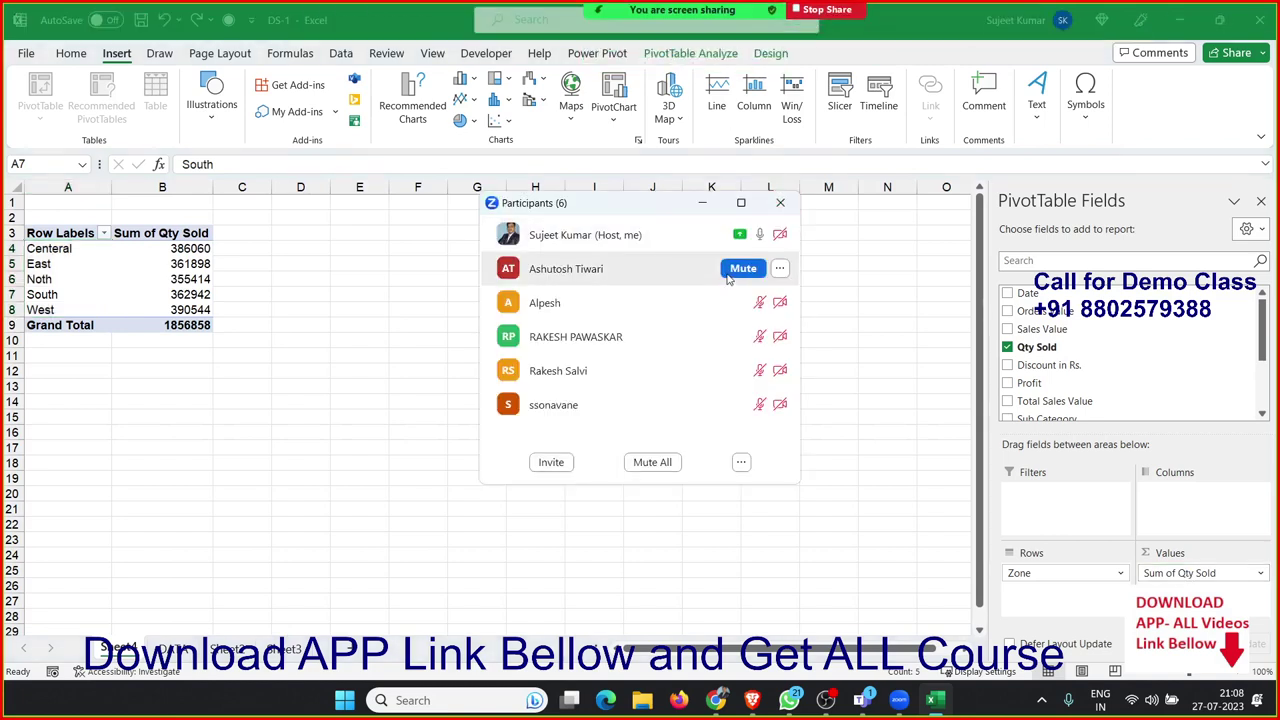
mouse_move(600, 268)
left_click(782, 212)
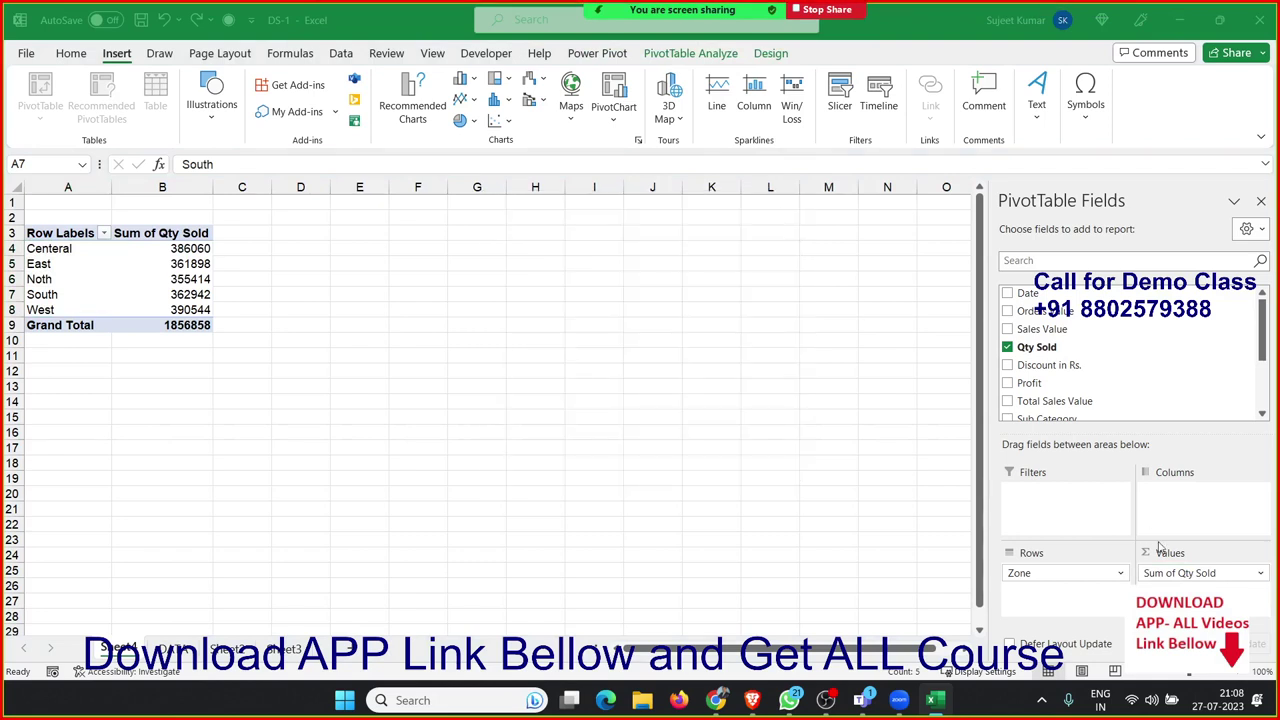
left_click(1215, 573)
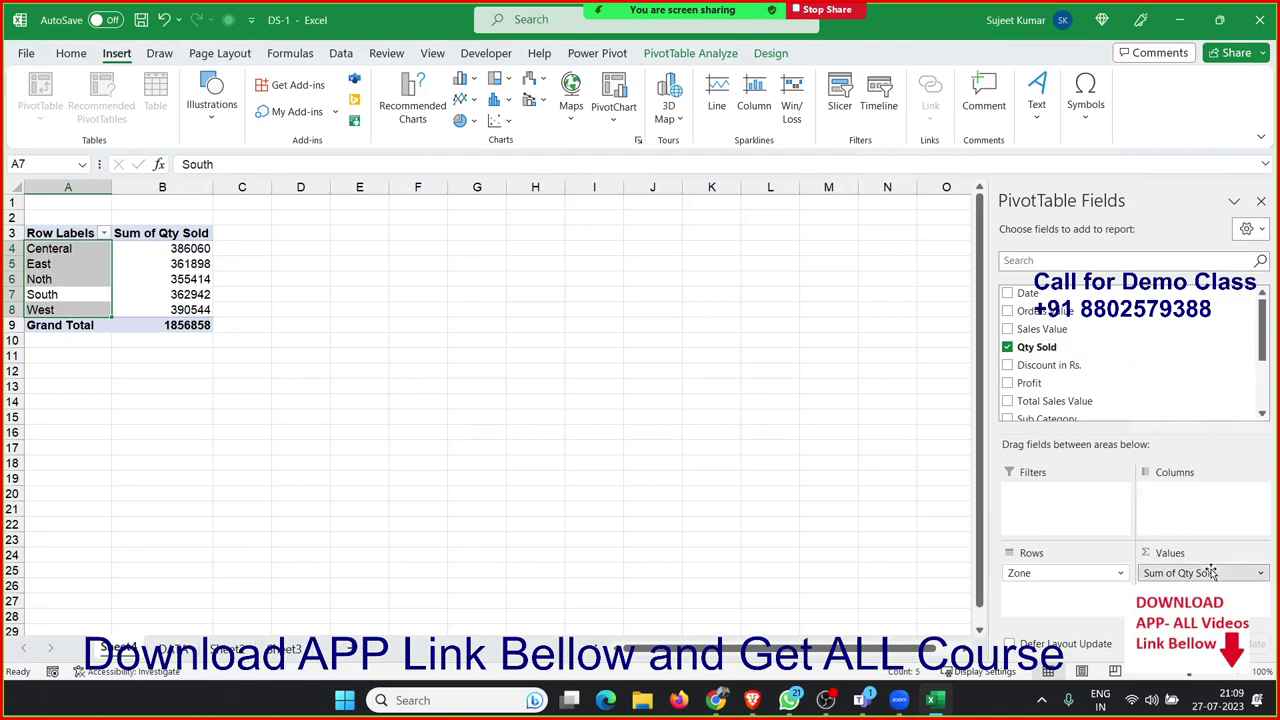
left_click(1208, 555)
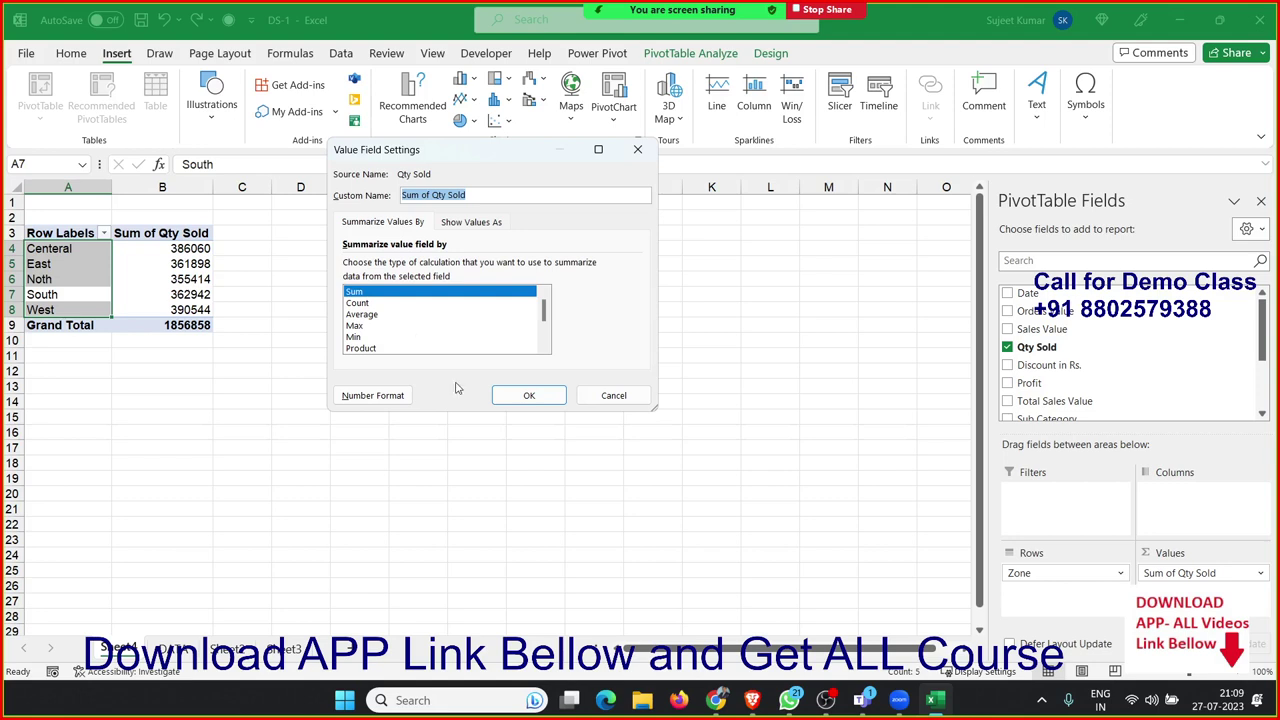
left_click_drag(600, 395, 511, 392)
left_click(511, 393)
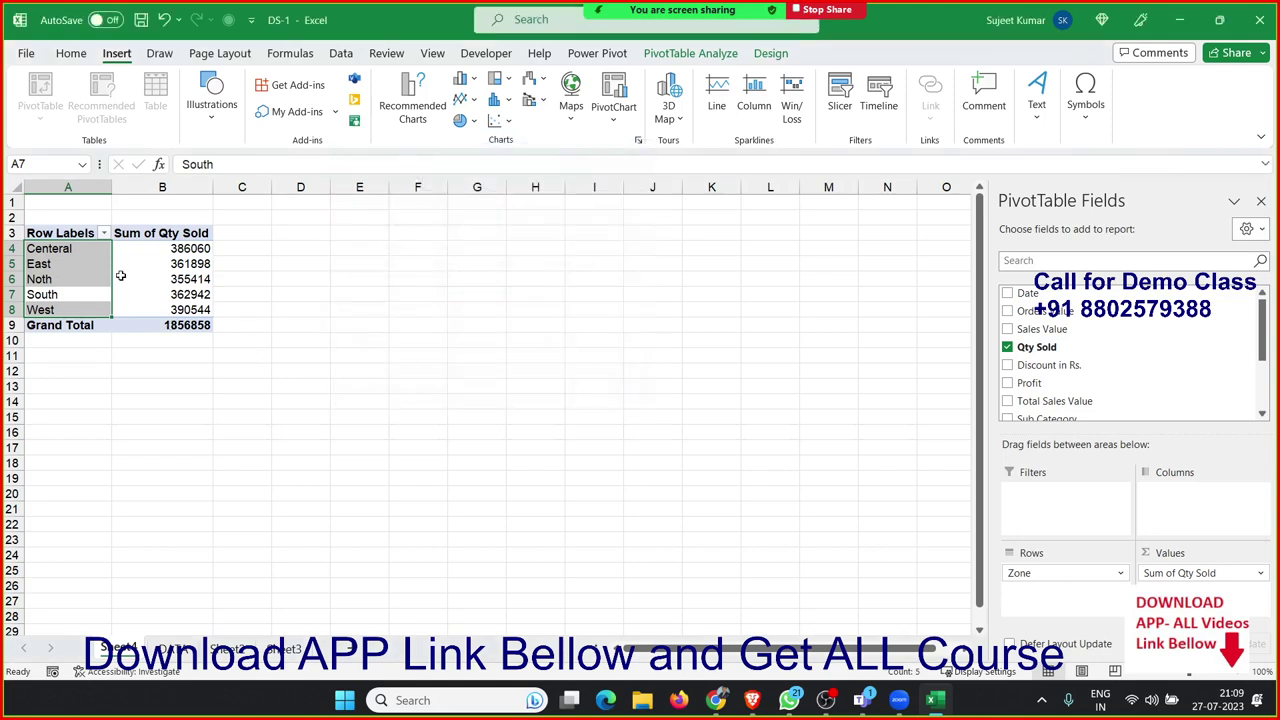
left_click(118, 277)
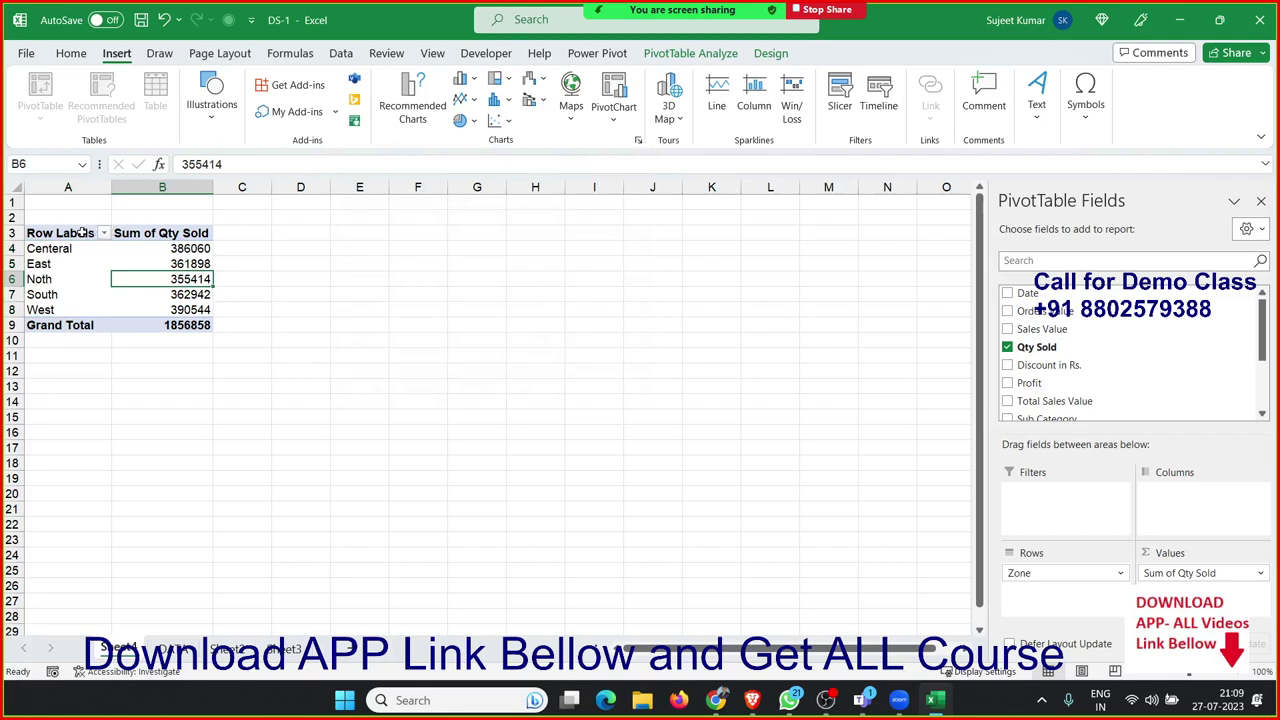
Step: Replace Row Labels in A3 with Zone and Sum of Qty Sold in B3 with Total Qty
left_click(82, 232)
type("Zone")
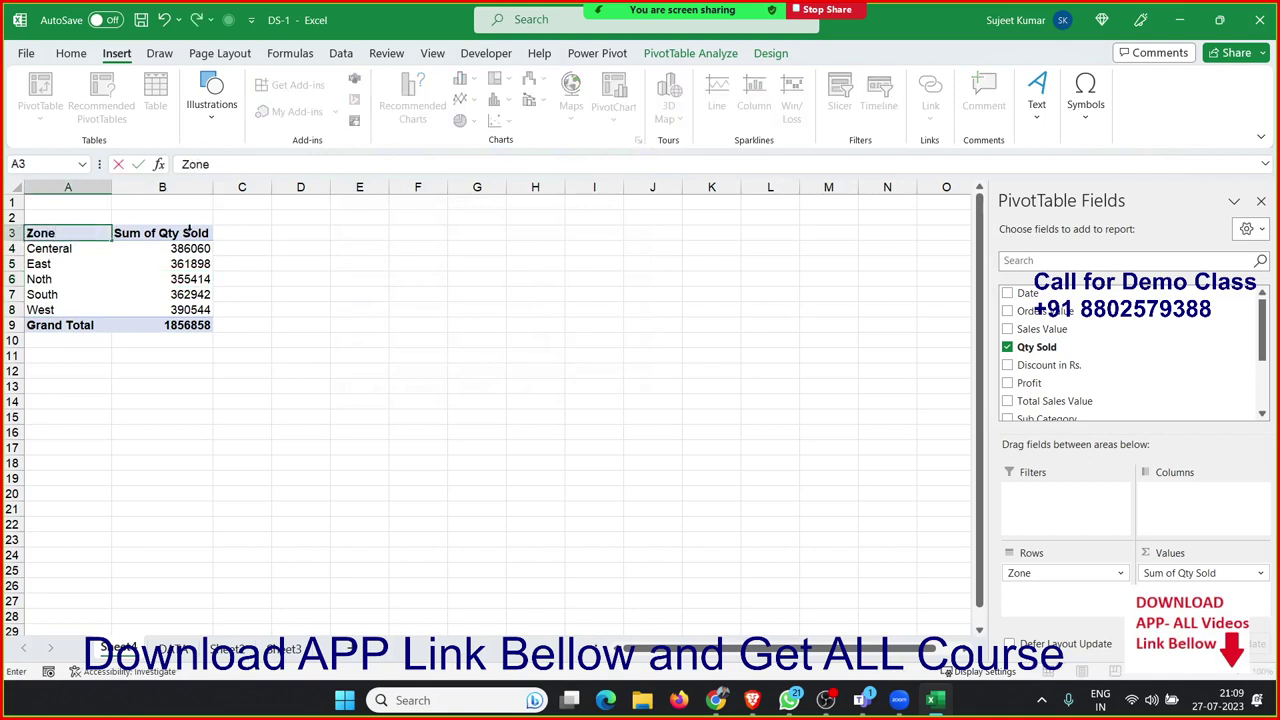
key("Return")
key("Up")
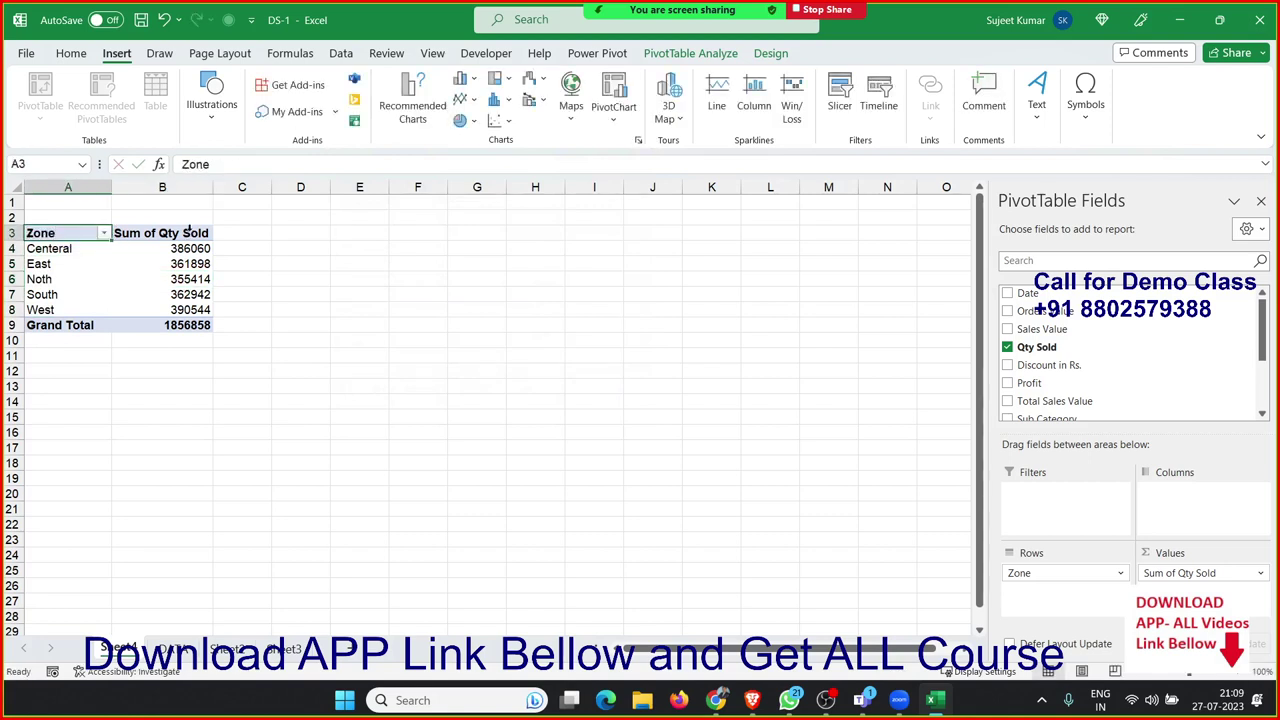
left_click(189, 232)
type("Total")
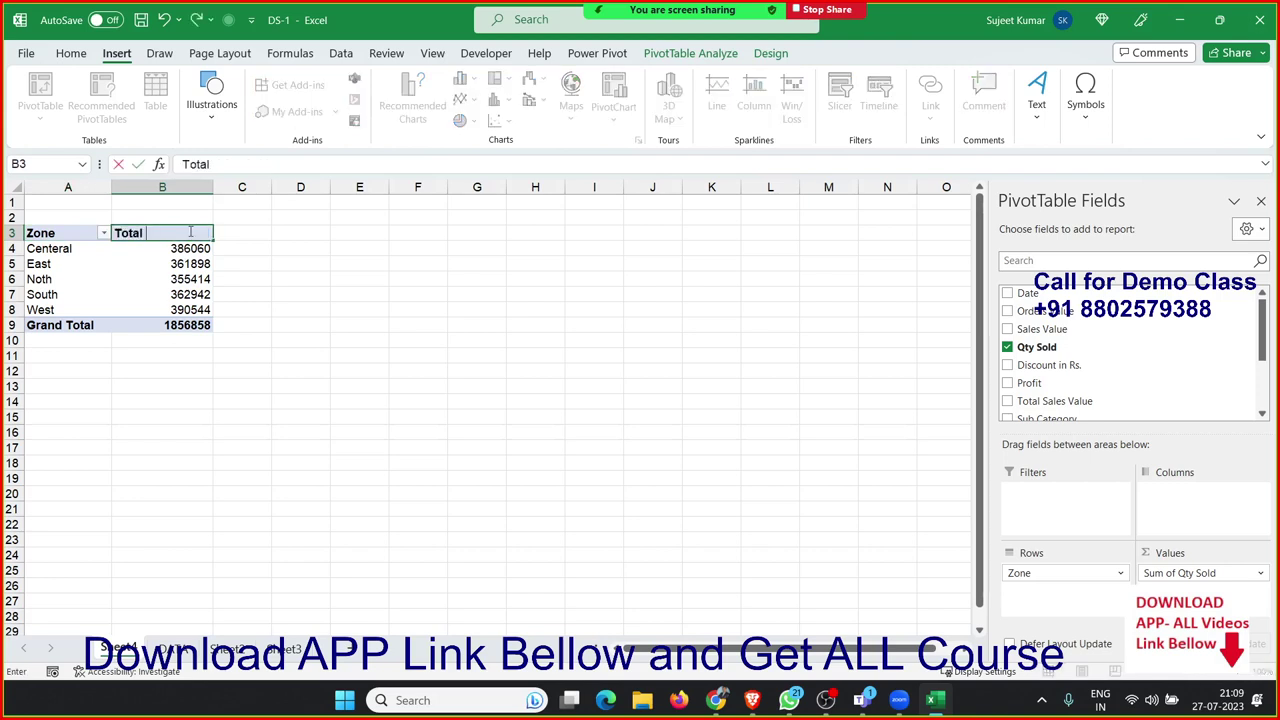
type(" Qty")
key("Return")
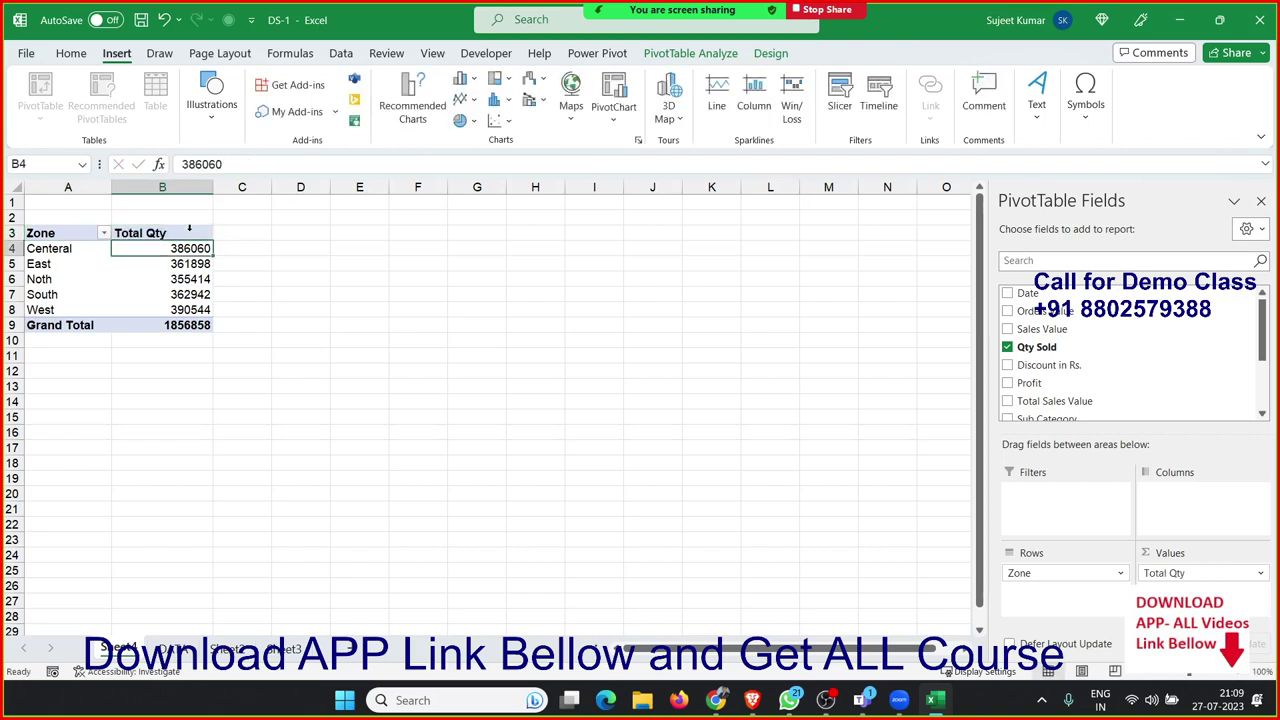
Step: Select the zone names and their Total Qty values, ending on West's total in B8
left_click(63, 268)
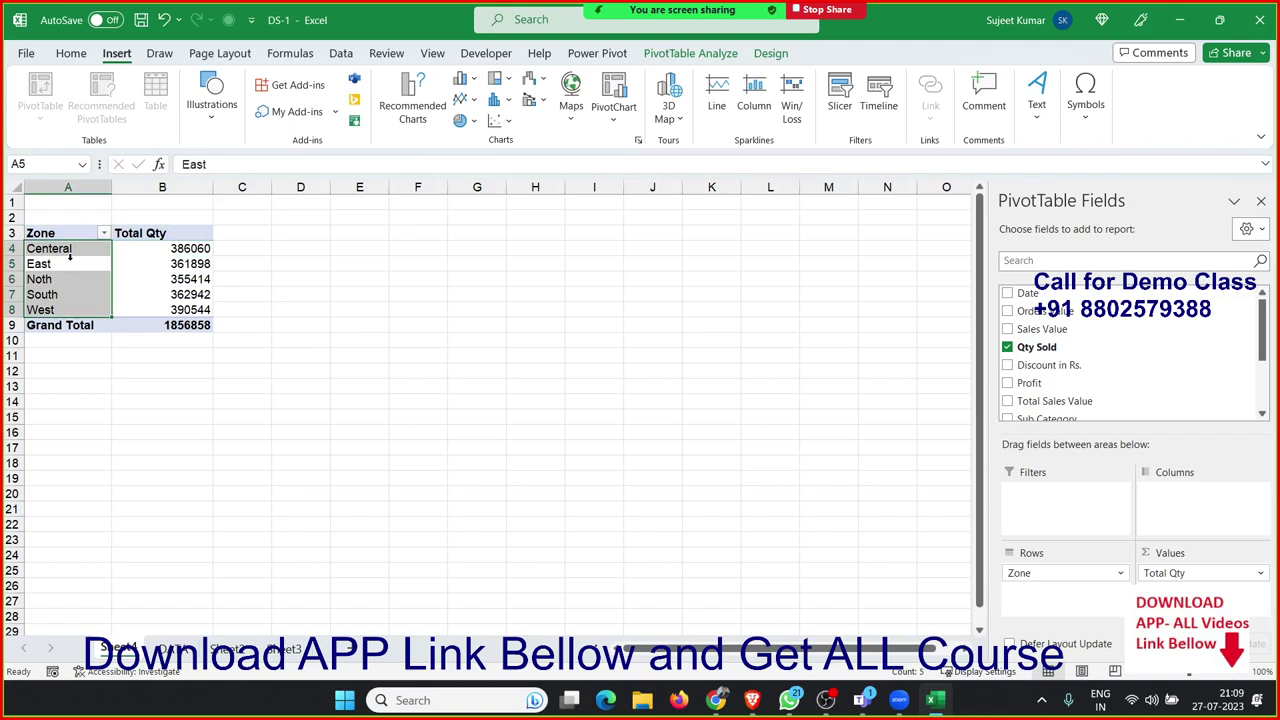
left_click_drag(186, 324, 194, 247)
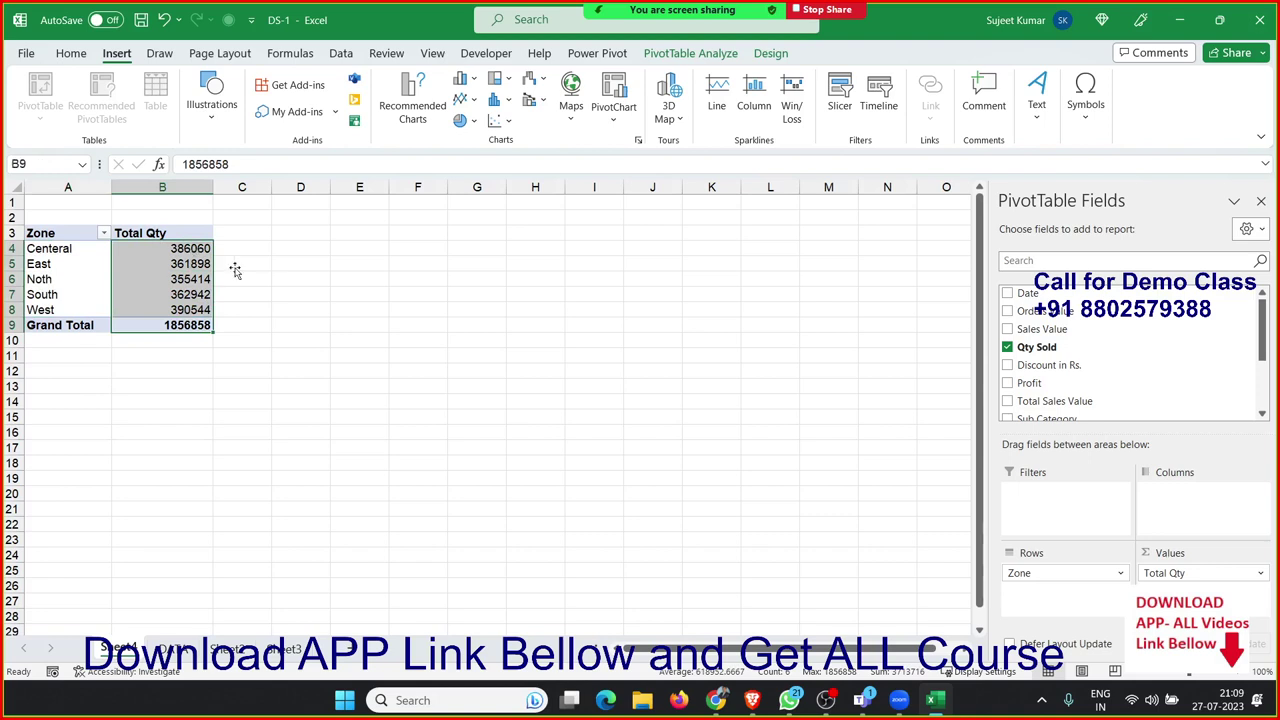
left_click(1162, 573)
left_click(177, 309)
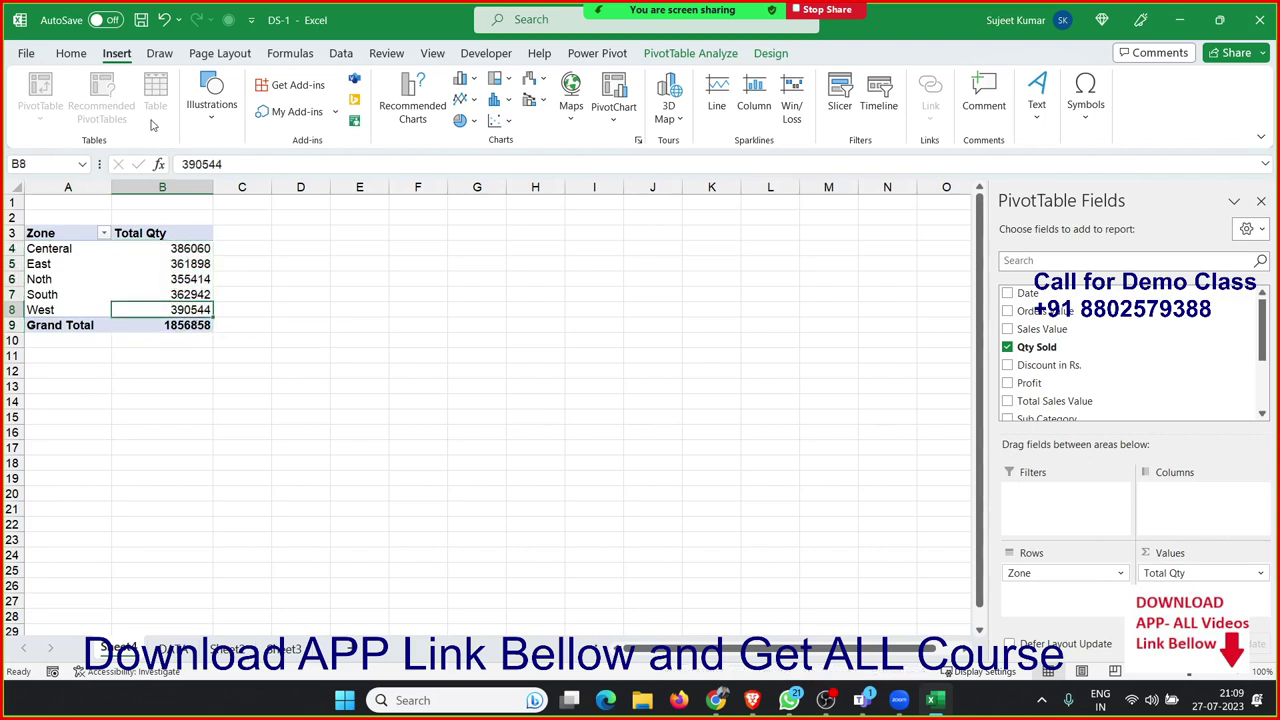
Step: Open the Fill Color palette and cancel it without a colour, select B6, and show PivotTable Analyze
left_click(71, 53)
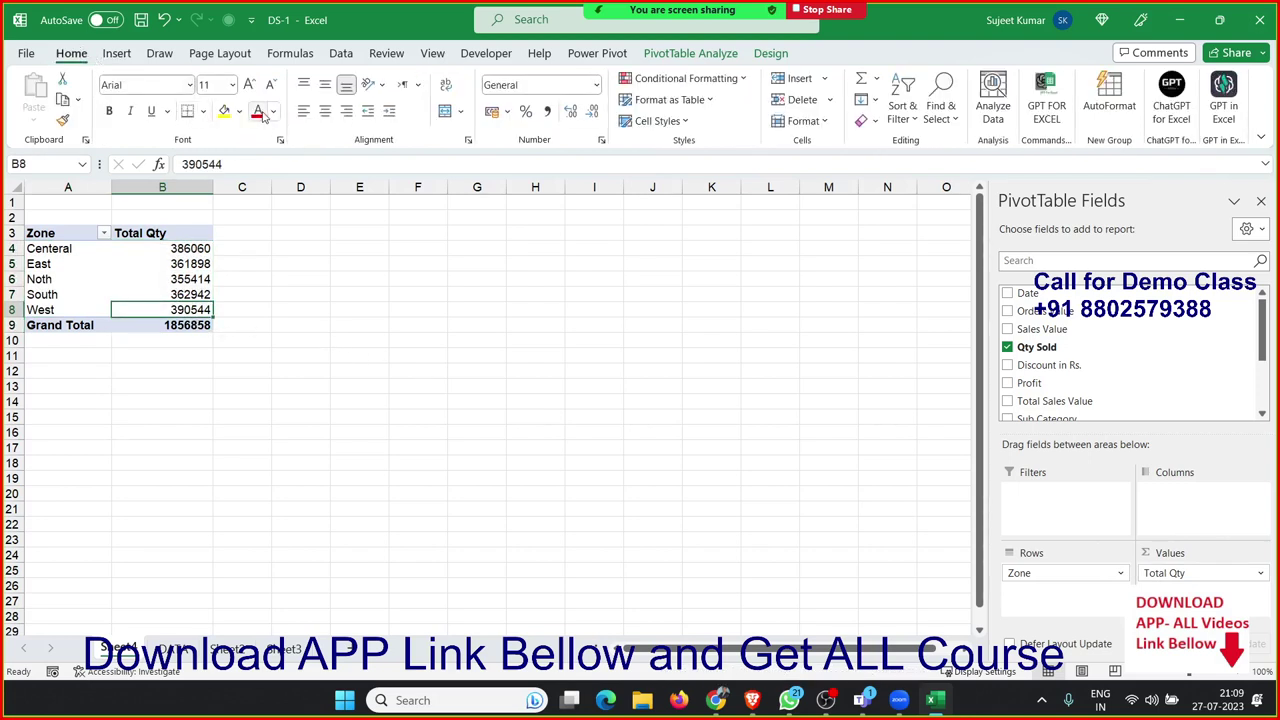
left_click(246, 112)
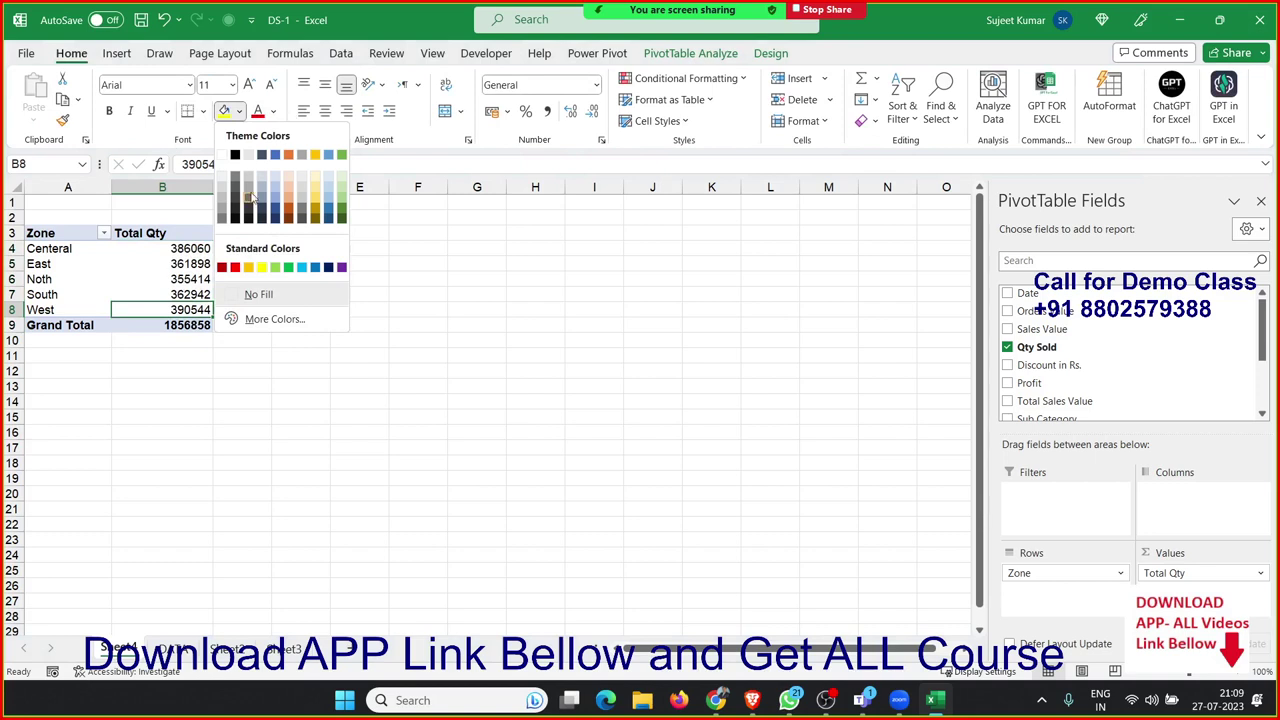
key("Escape")
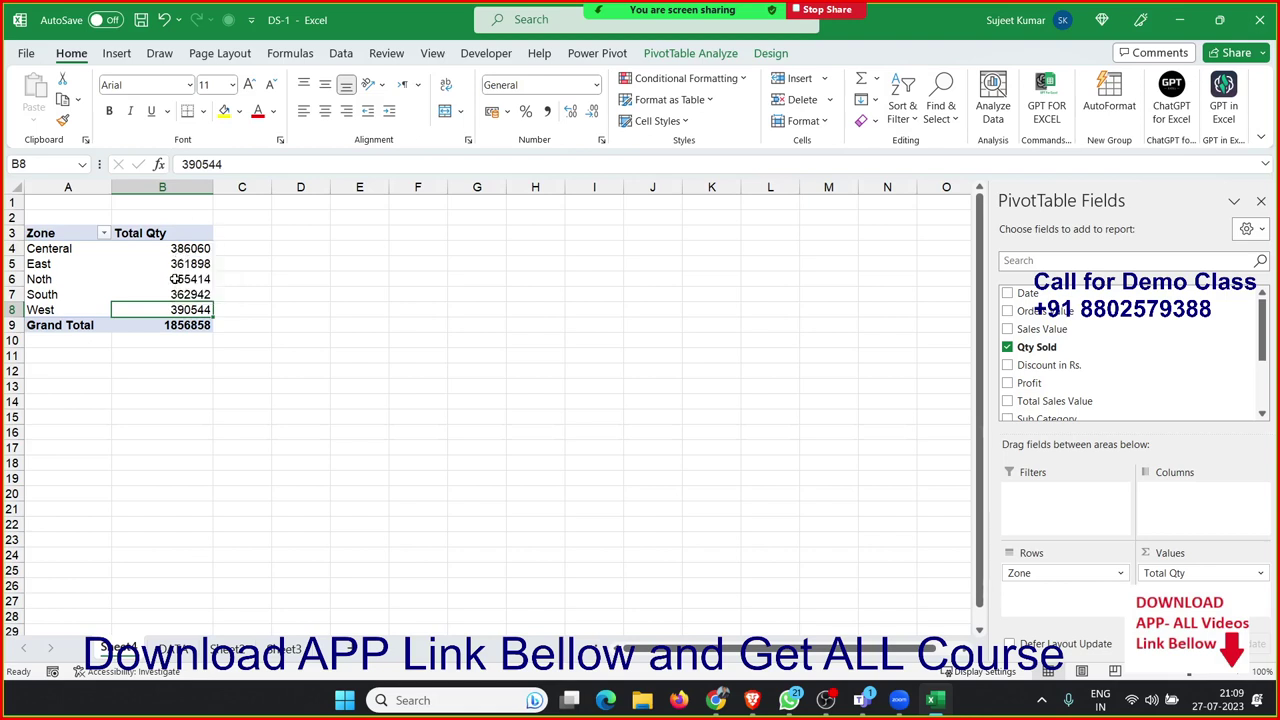
left_click(172, 278)
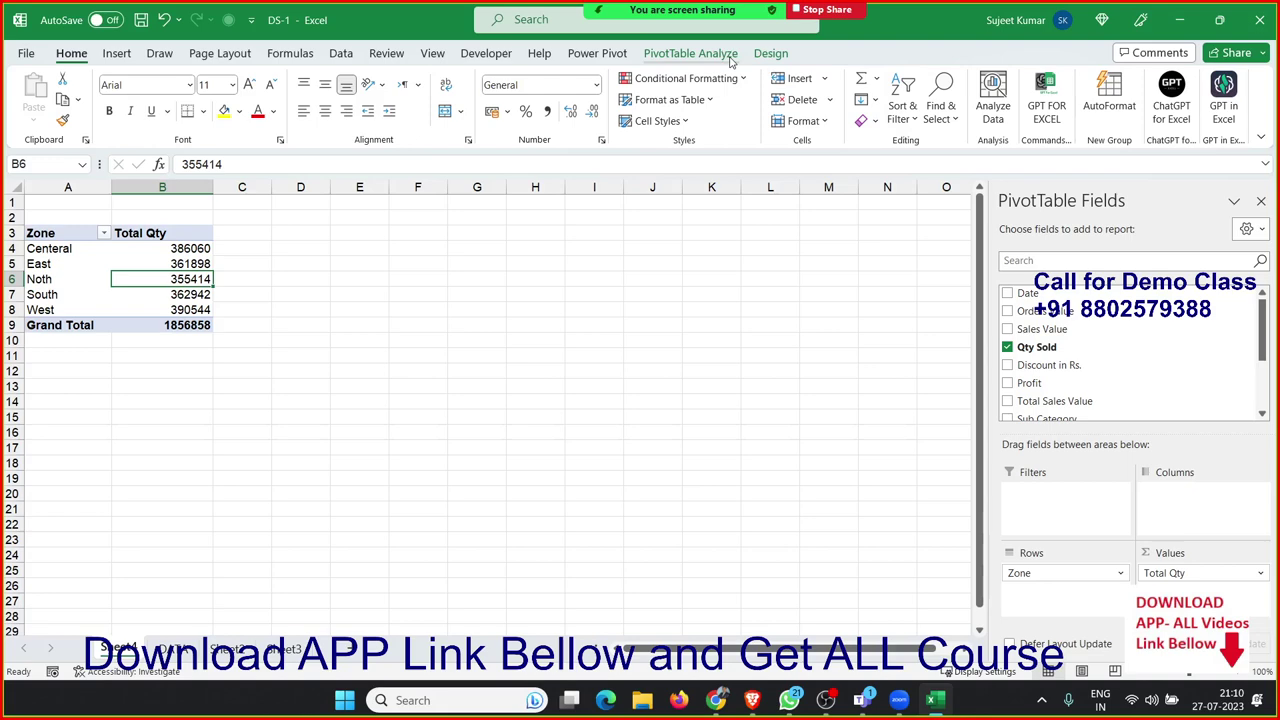
left_click(731, 56)
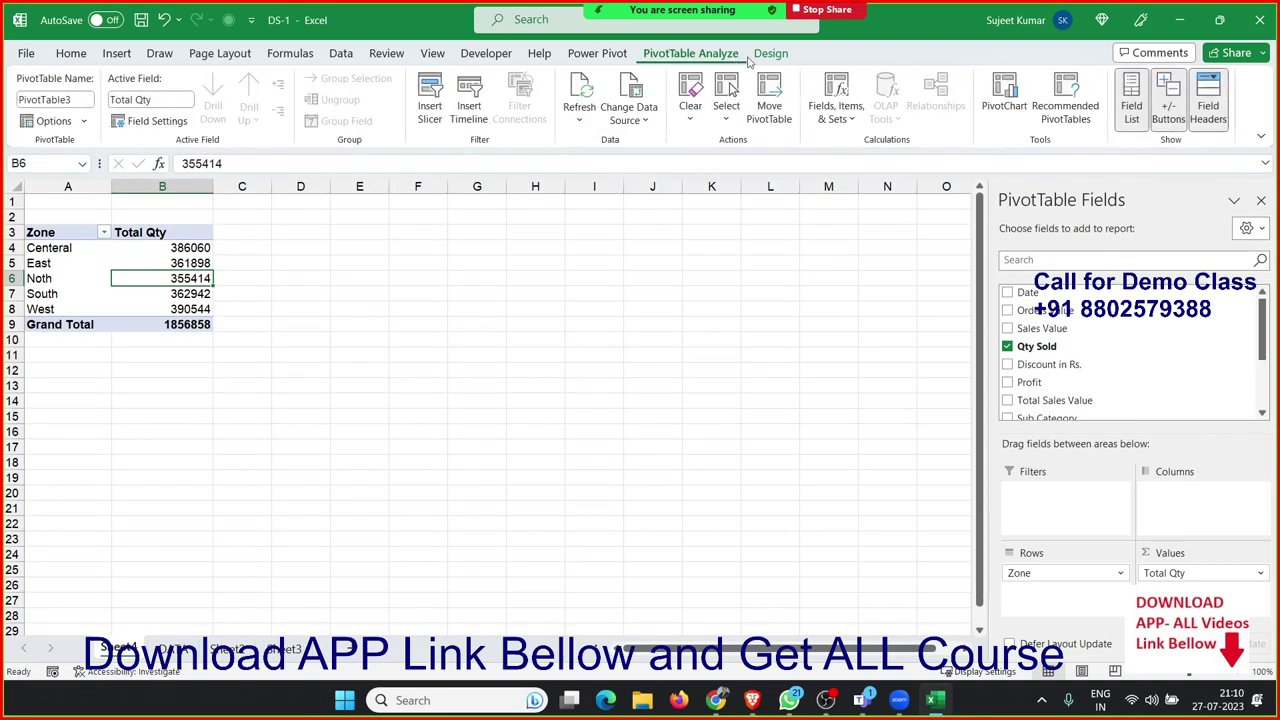
Step: Apply a dark Medium PivotTable style with black header and Grand Total rows from the Design gallery
left_click(769, 54)
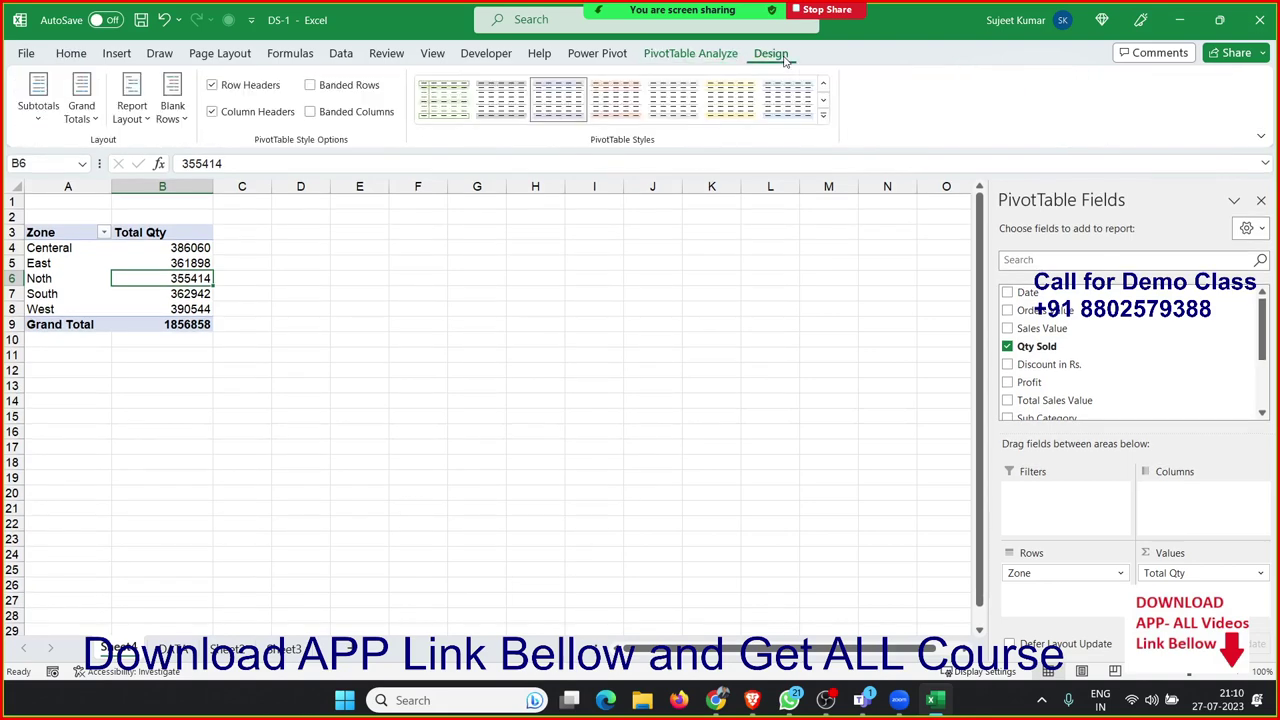
left_click(823, 114)
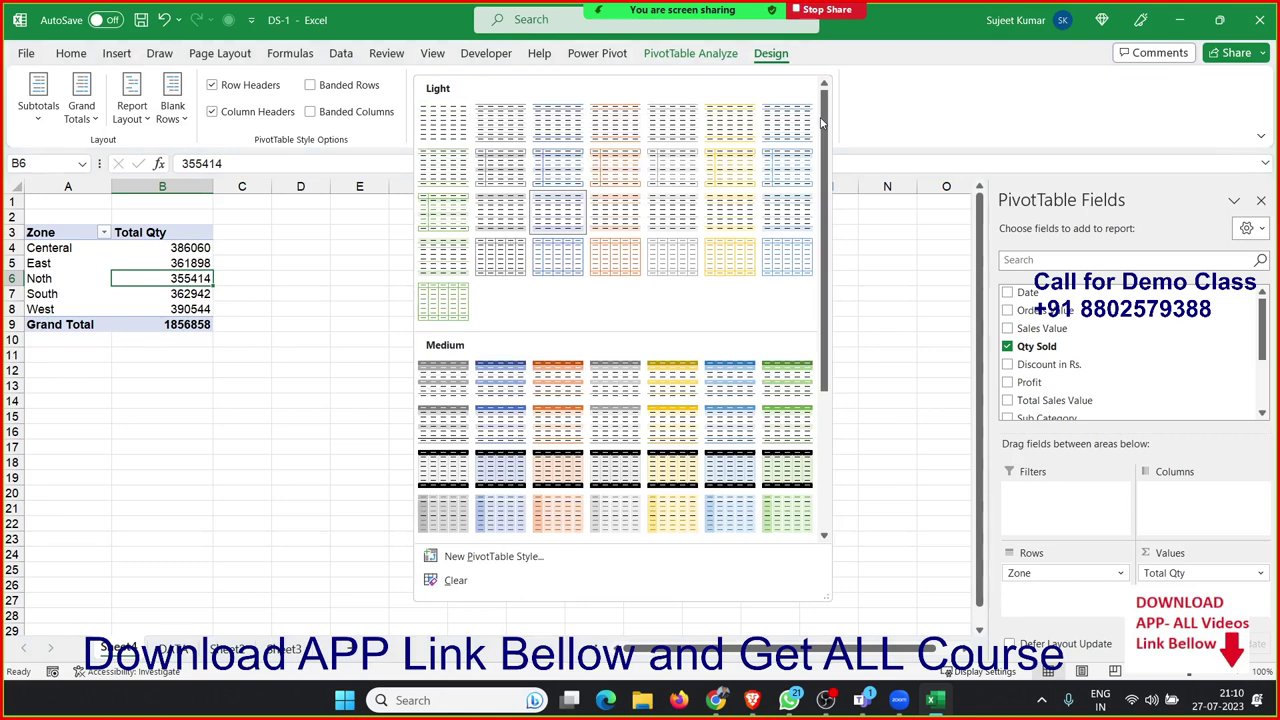
left_click(493, 475)
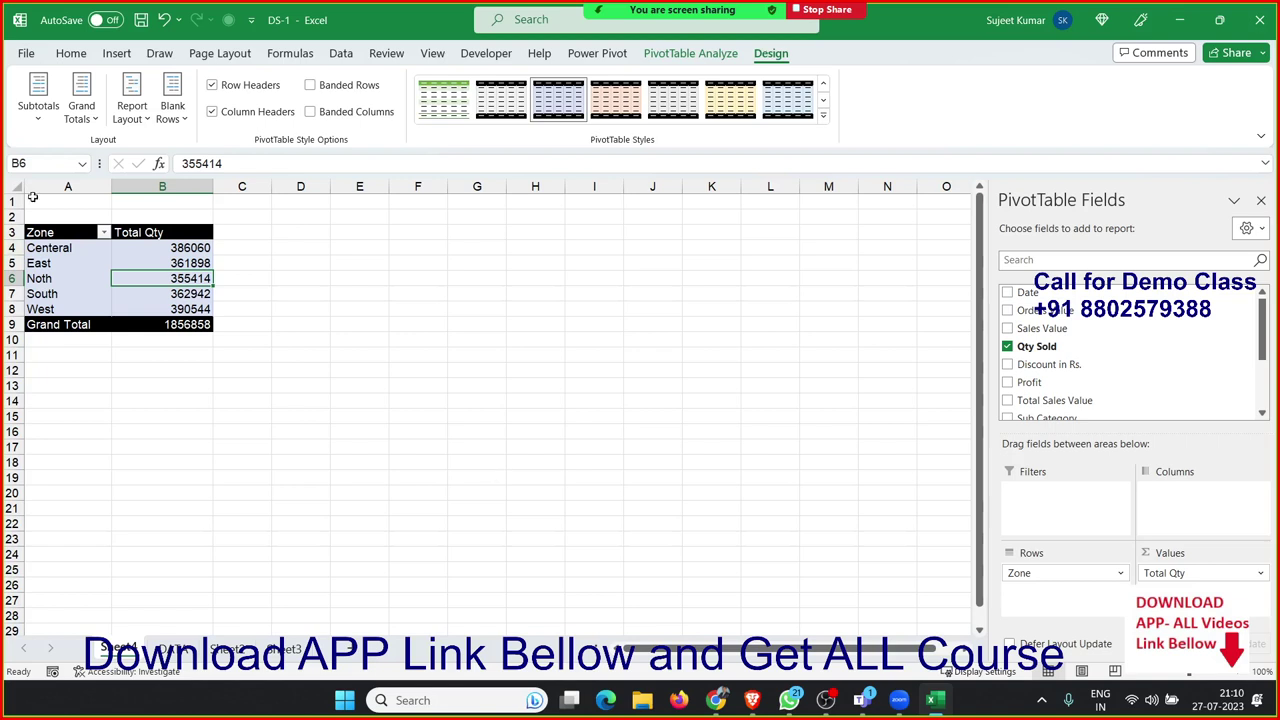
left_click(117, 56)
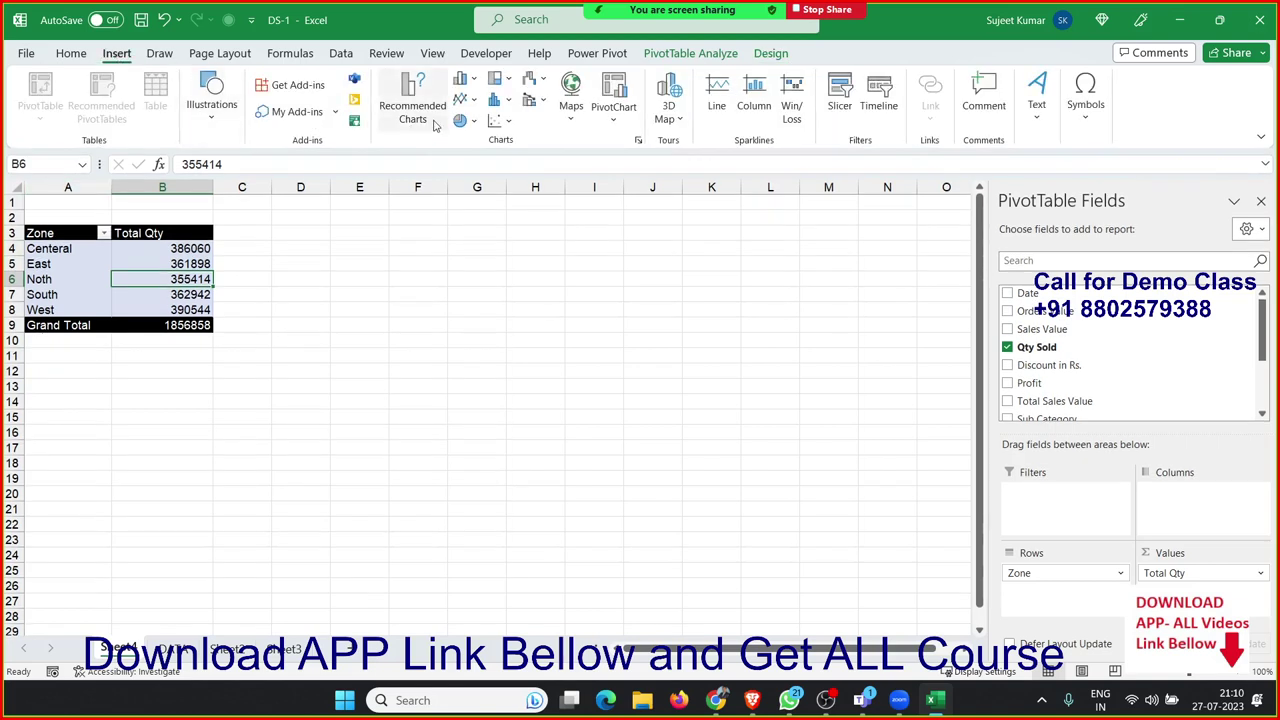
Step: Insert a clustered column PivotChart and place it just right of the pivot table
left_click(462, 78)
left_click(470, 128)
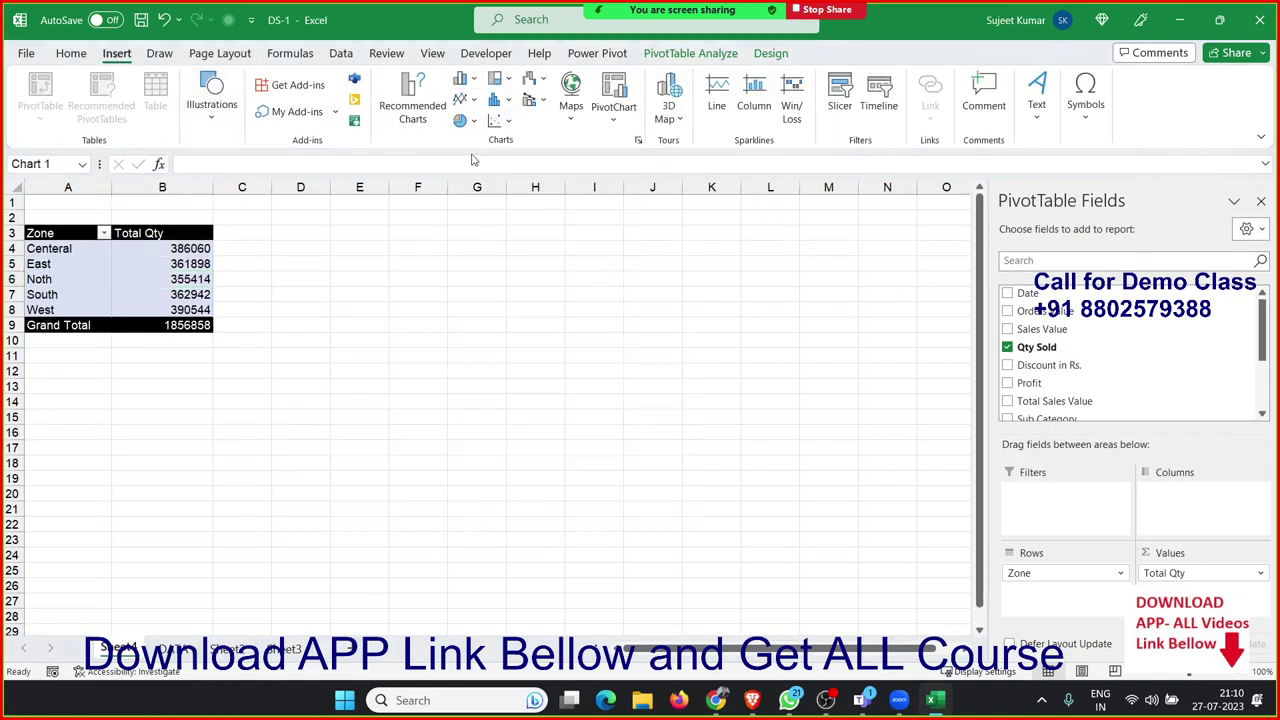
mouse_move(443, 320)
left_mouse_down()
mouse_move(398, 236)
mouse_move(369, 229)
left_mouse_up()
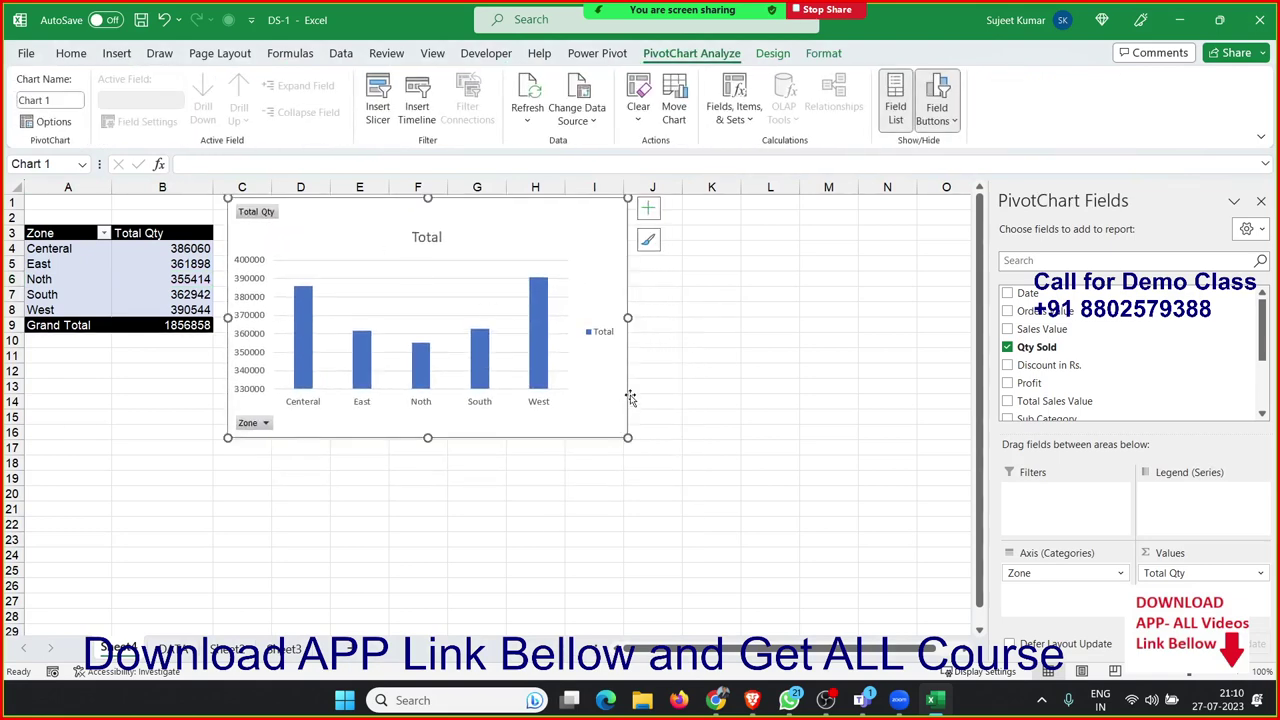
Step: Restyle the chart with the dark style from the Chart Styles gallery
left_click(822, 55)
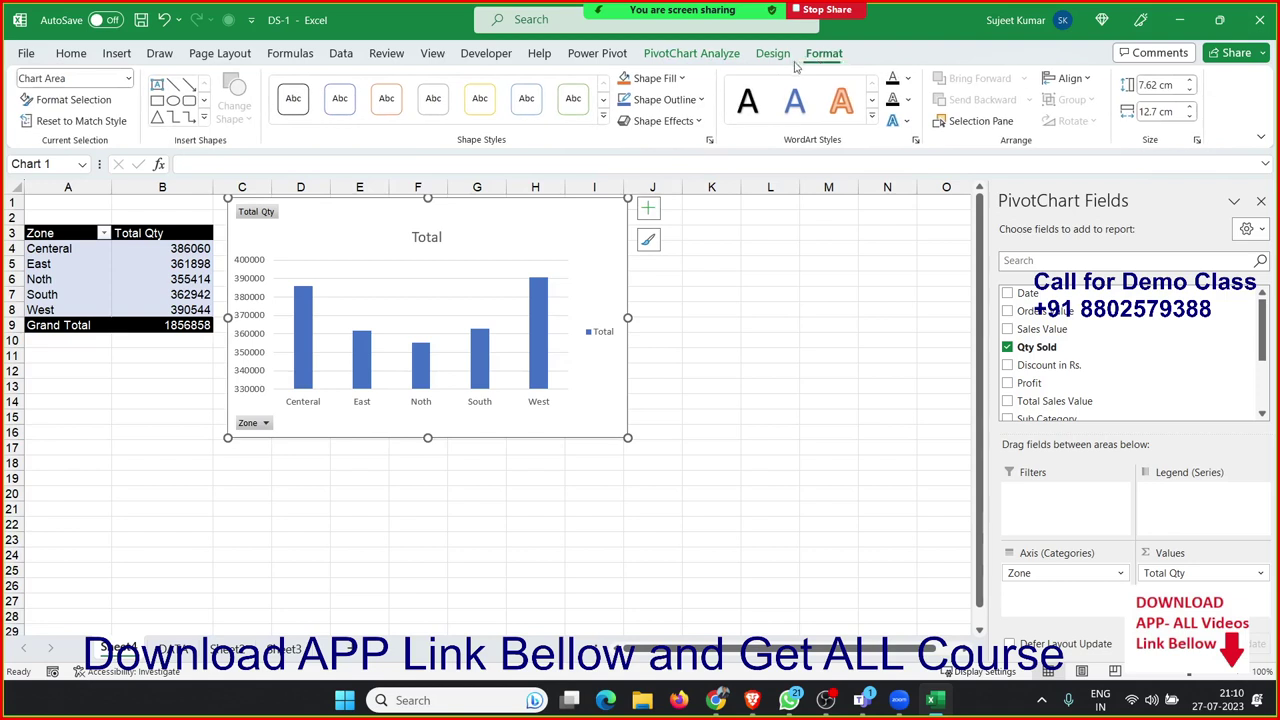
left_click(772, 55)
left_click(759, 117)
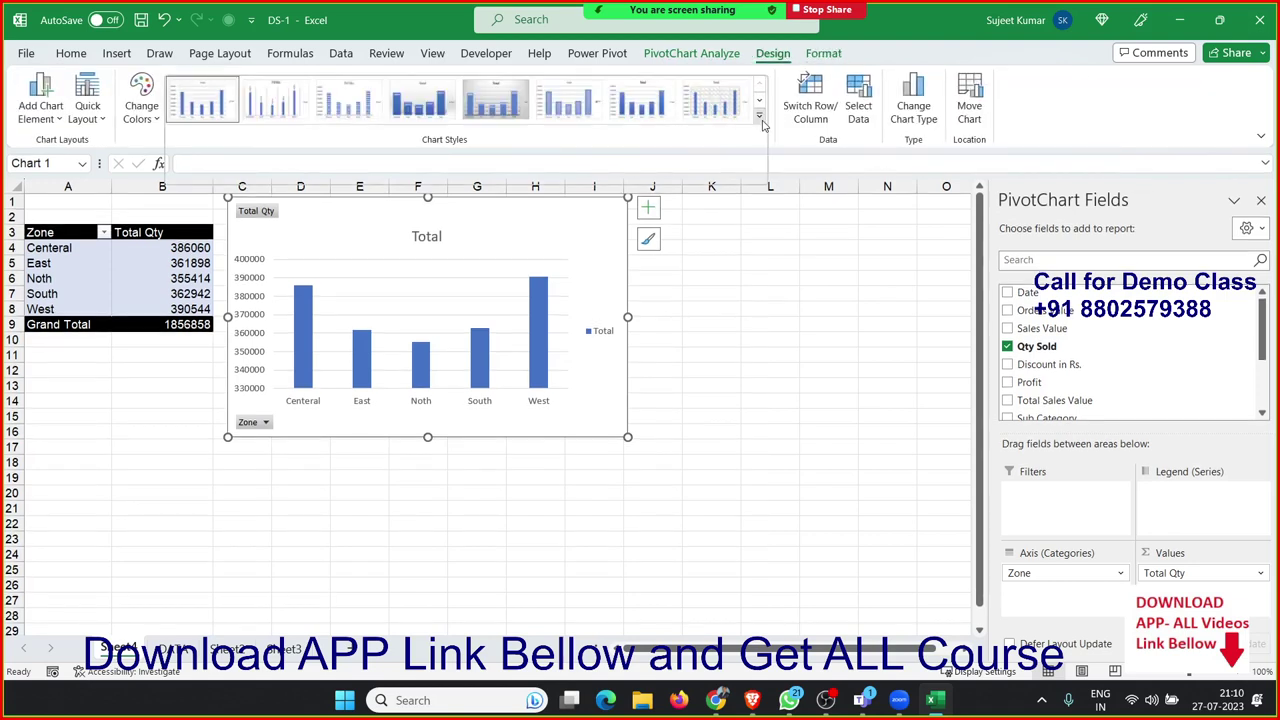
left_click(503, 150)
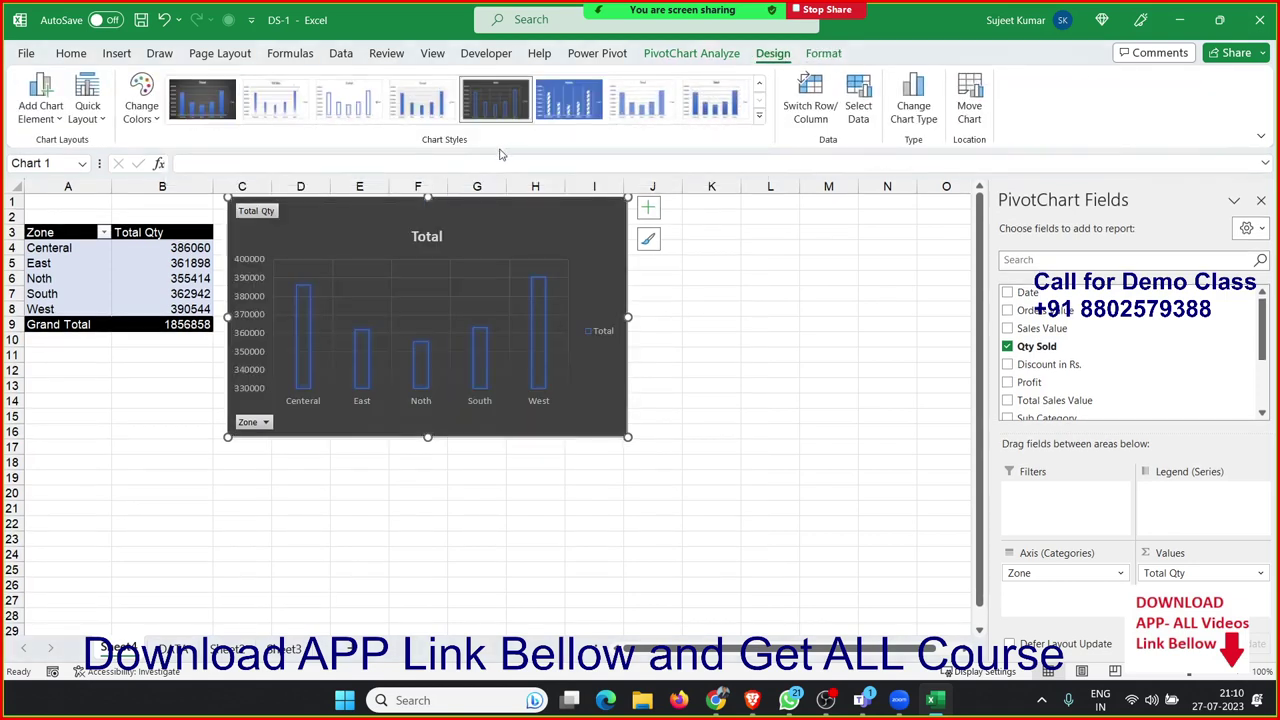
left_click(407, 490)
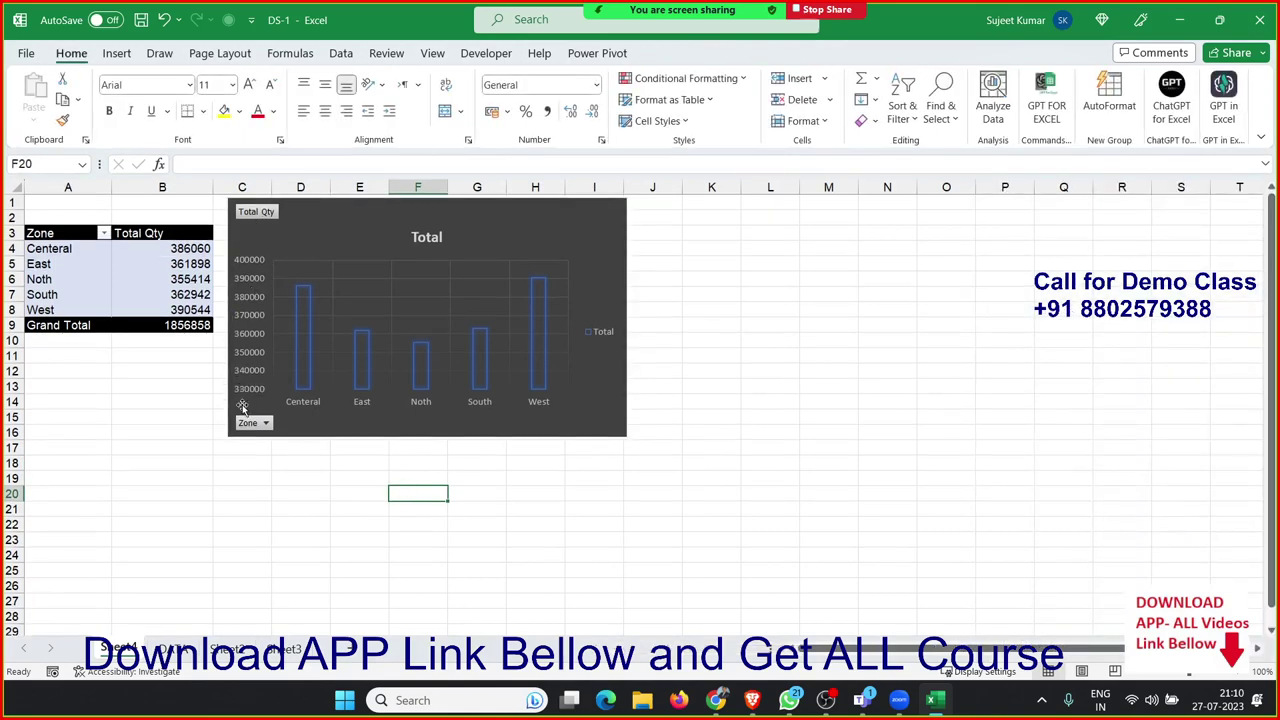
Step: Hide all the chart's field buttons and change its title from 'Total' to 'Zone wise Total Qty Sales'
right_click(256, 217)
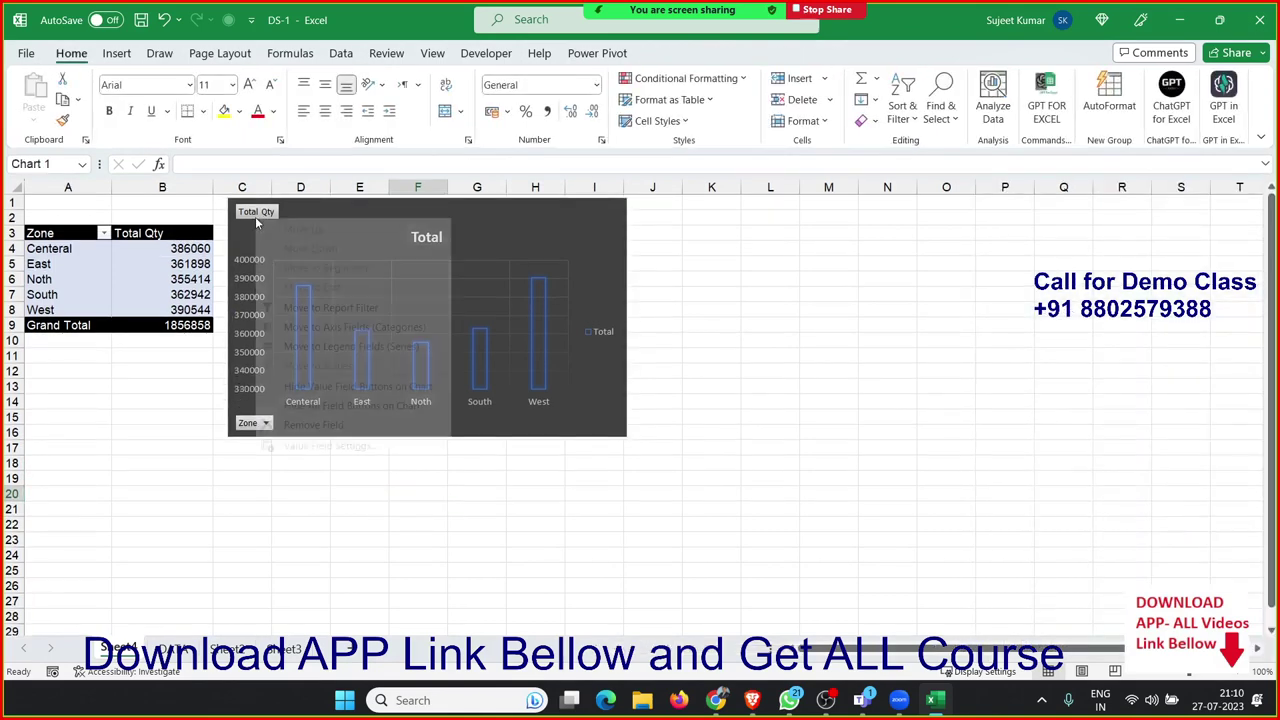
left_click(338, 408)
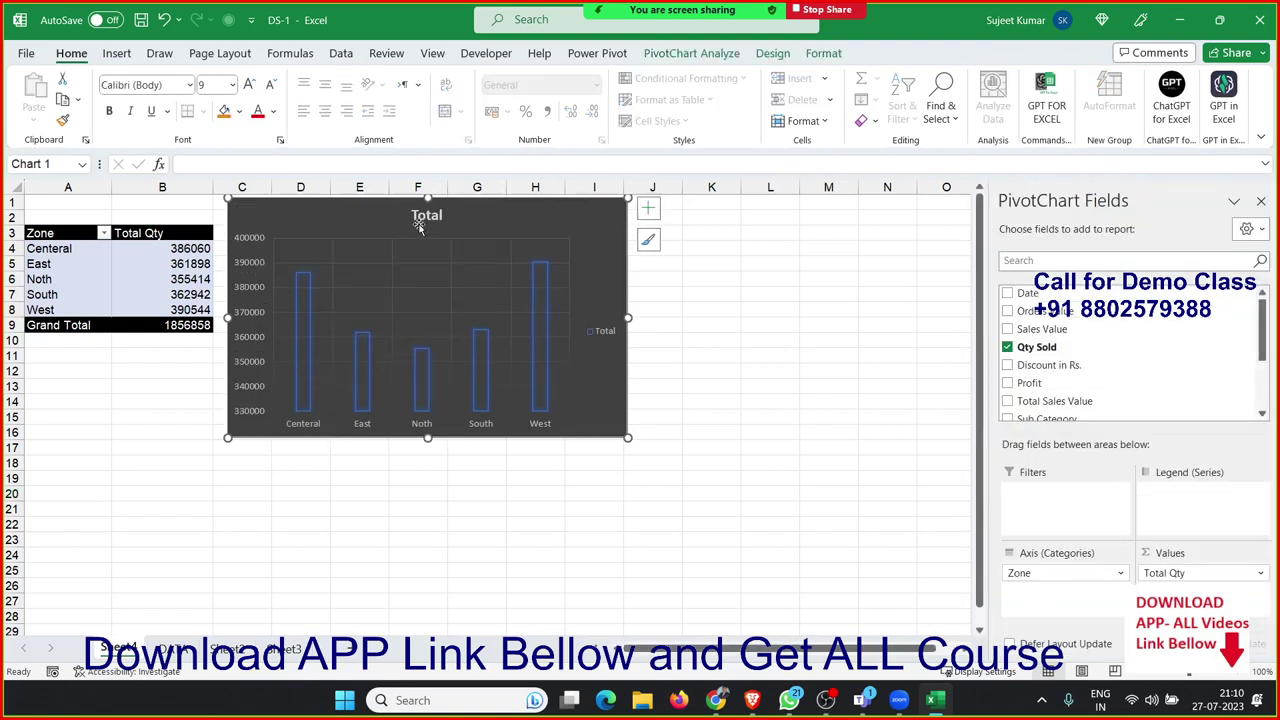
left_click(419, 227)
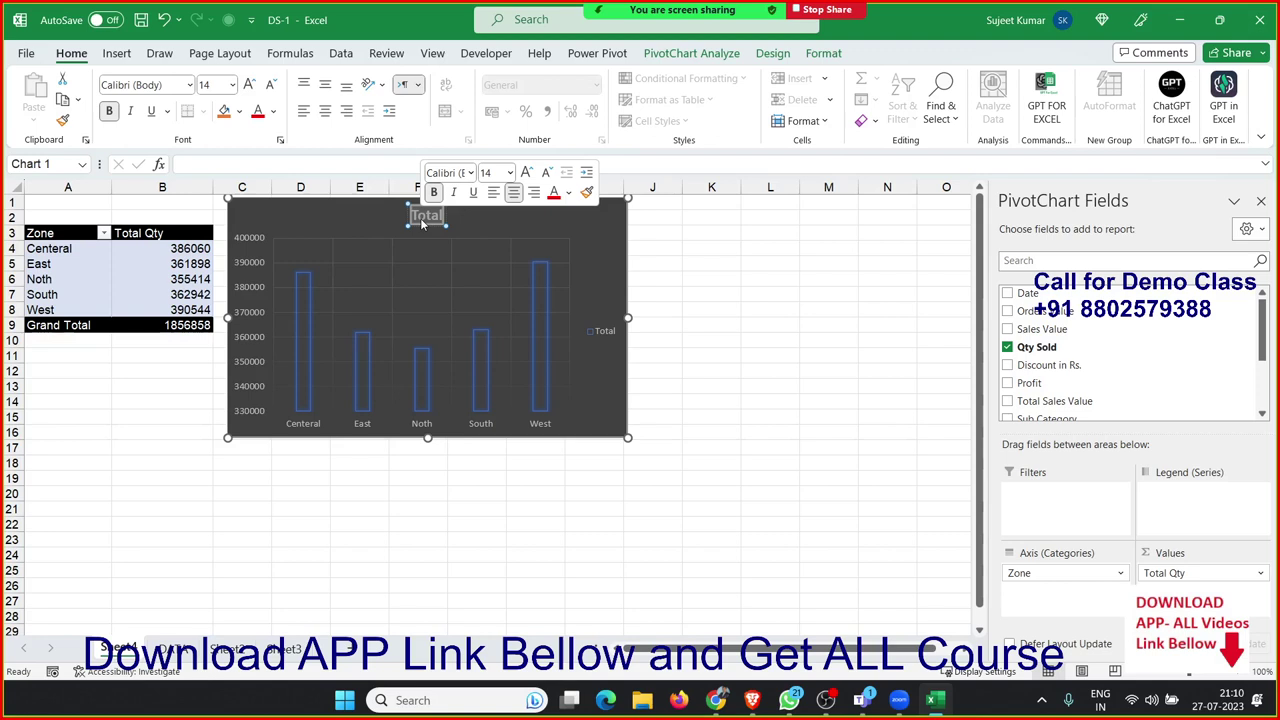
type("Zon")
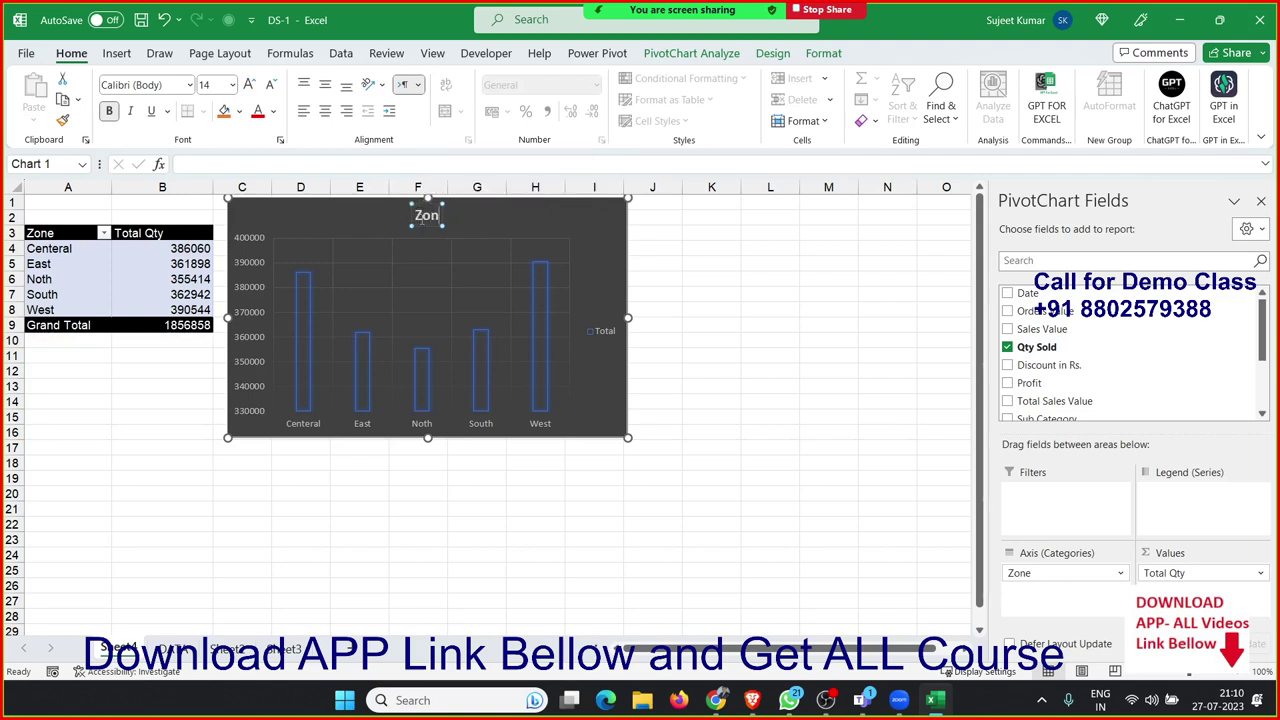
type("e wi")
type("se Total")
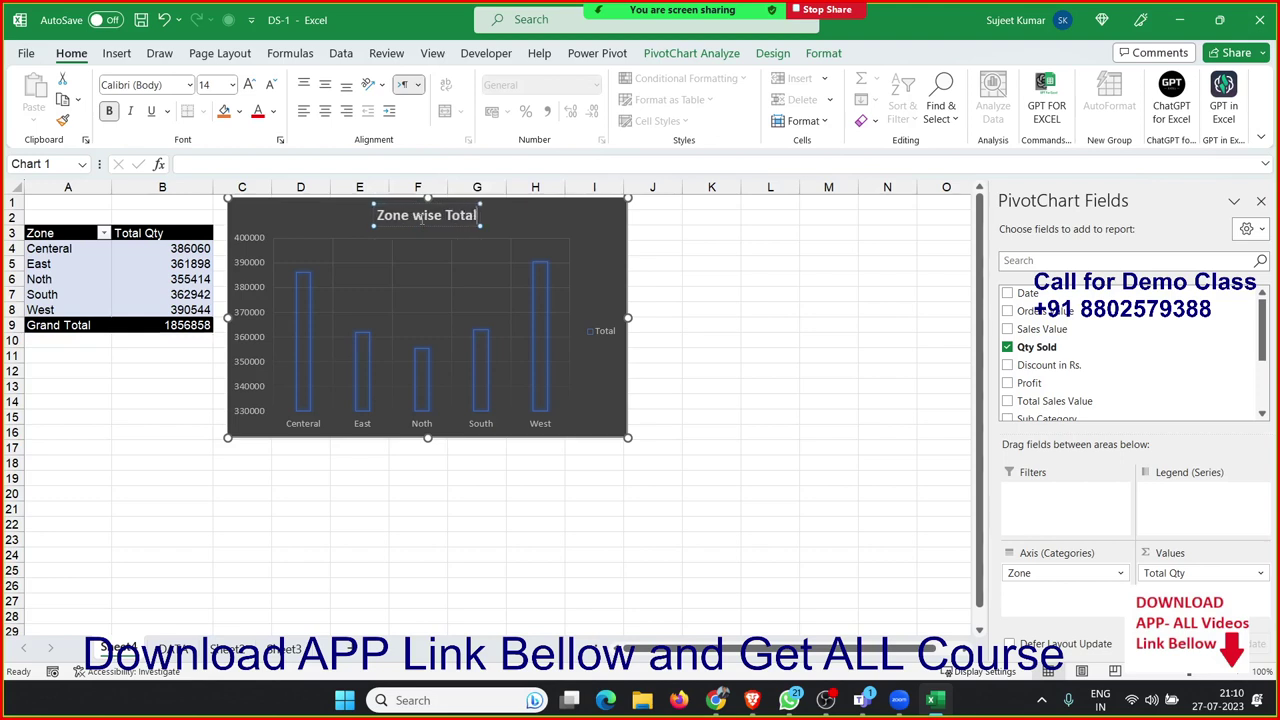
type(" Qty")
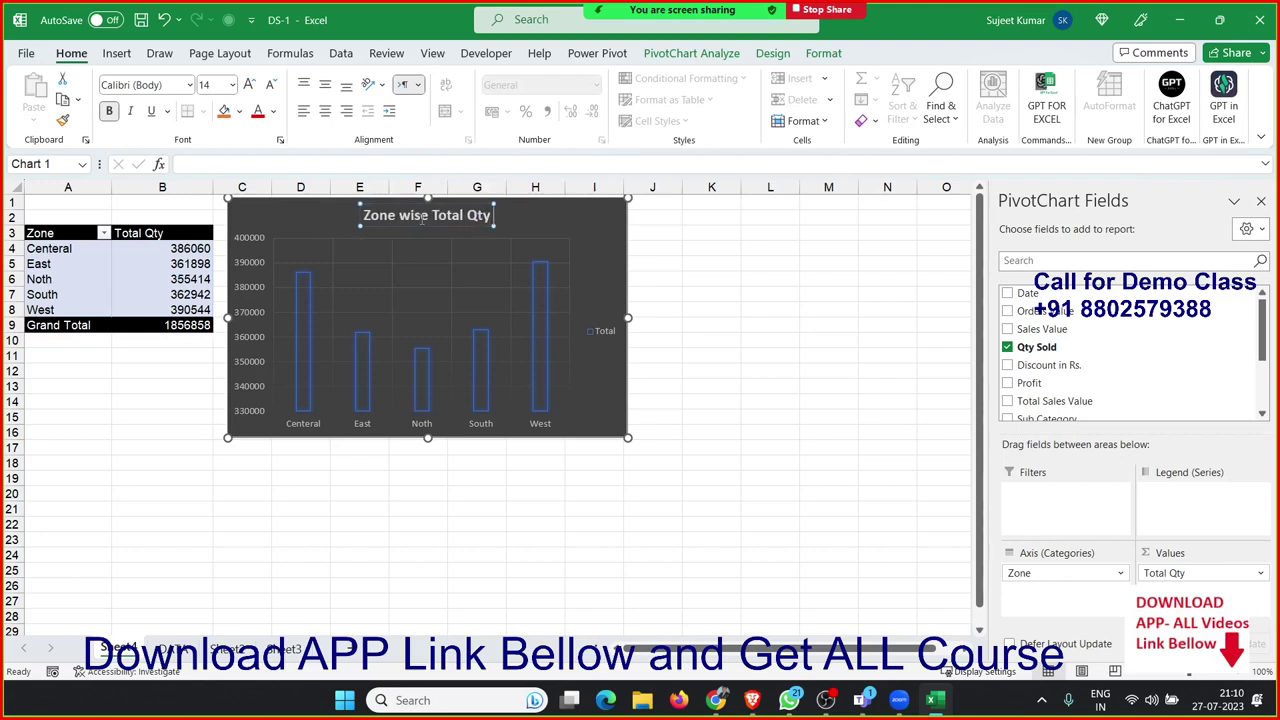
type(" Sales")
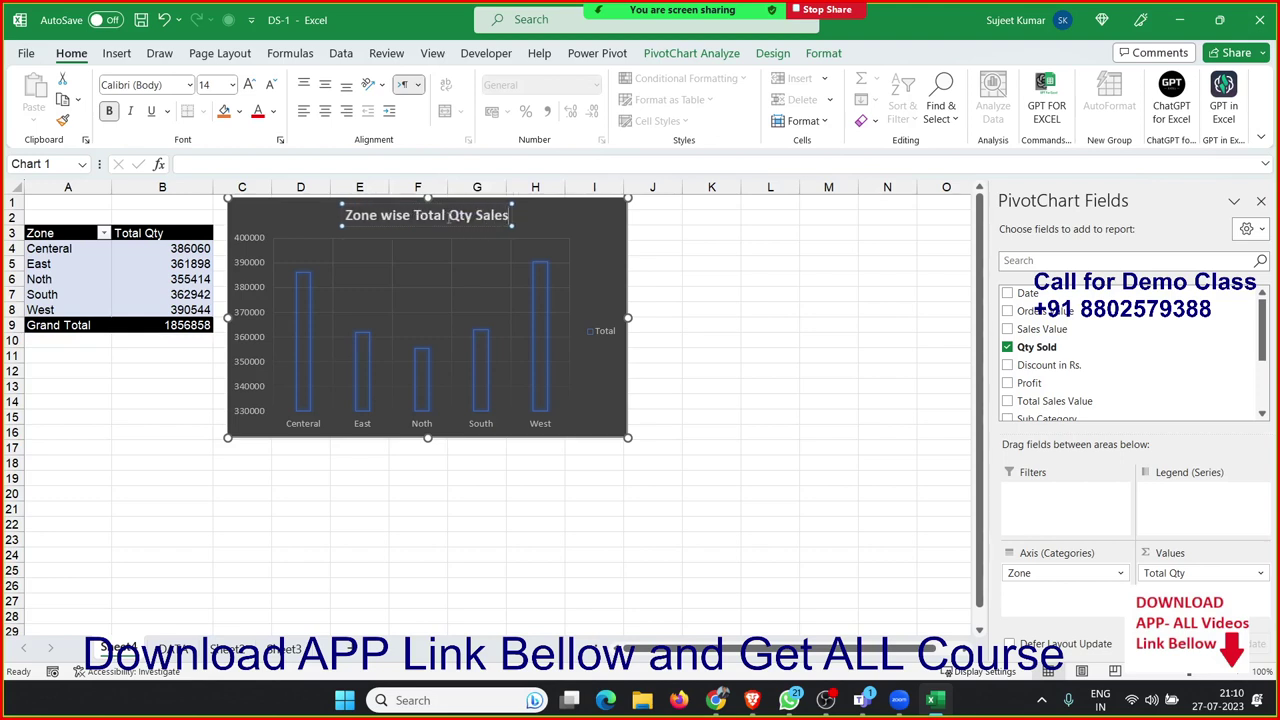
left_click(751, 335)
Step: Delete the Total legend and add data labels above each zone's column, with no data table
left_click(606, 331)
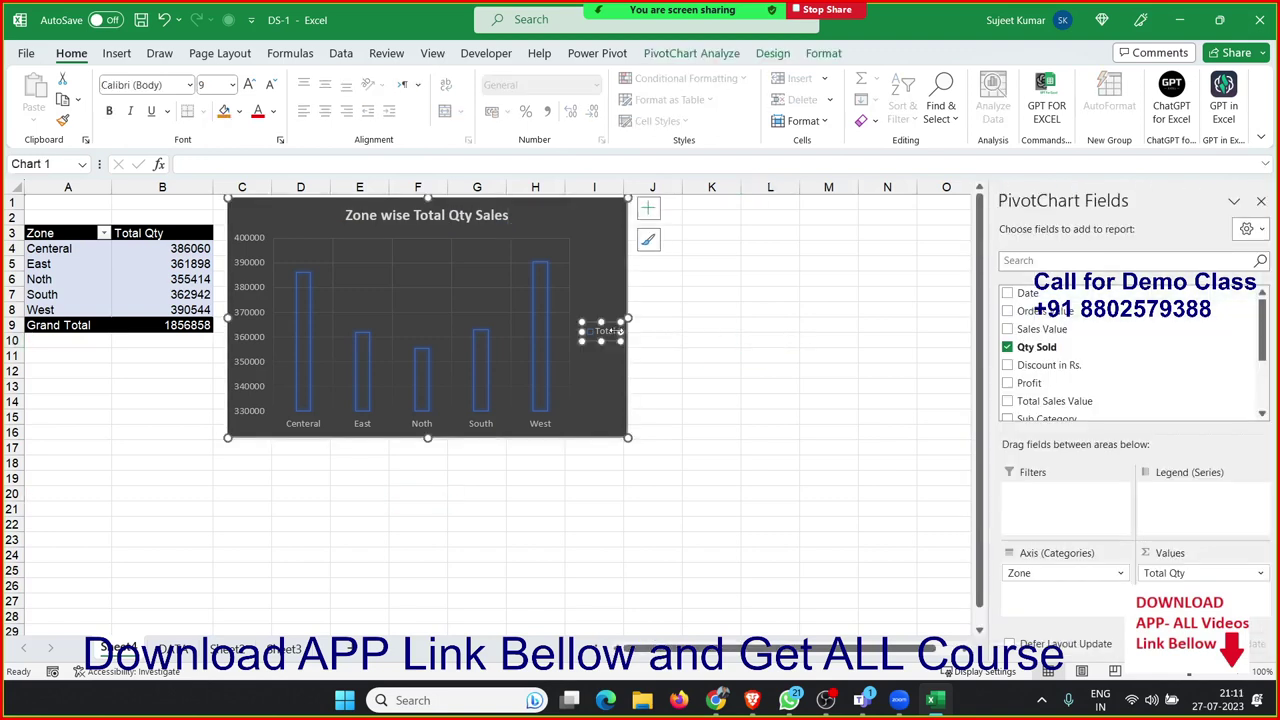
key("Delete")
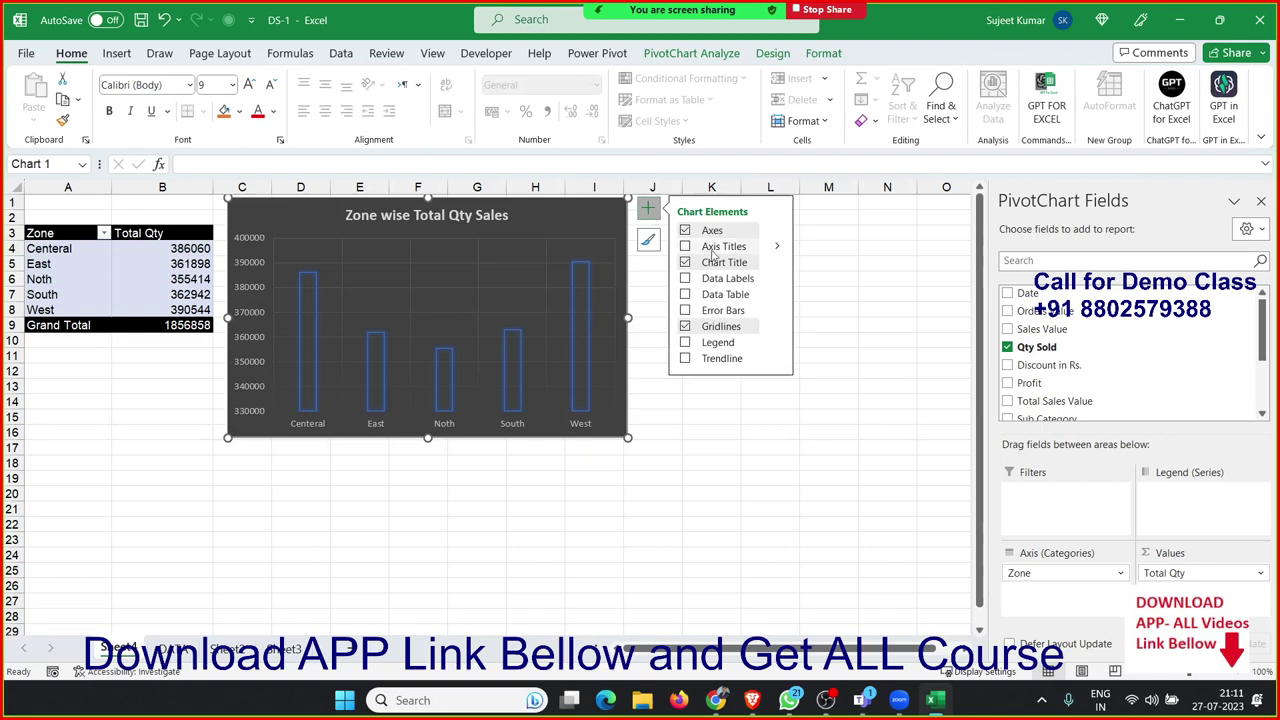
left_click(686, 343)
left_click(686, 343)
left_click(686, 295)
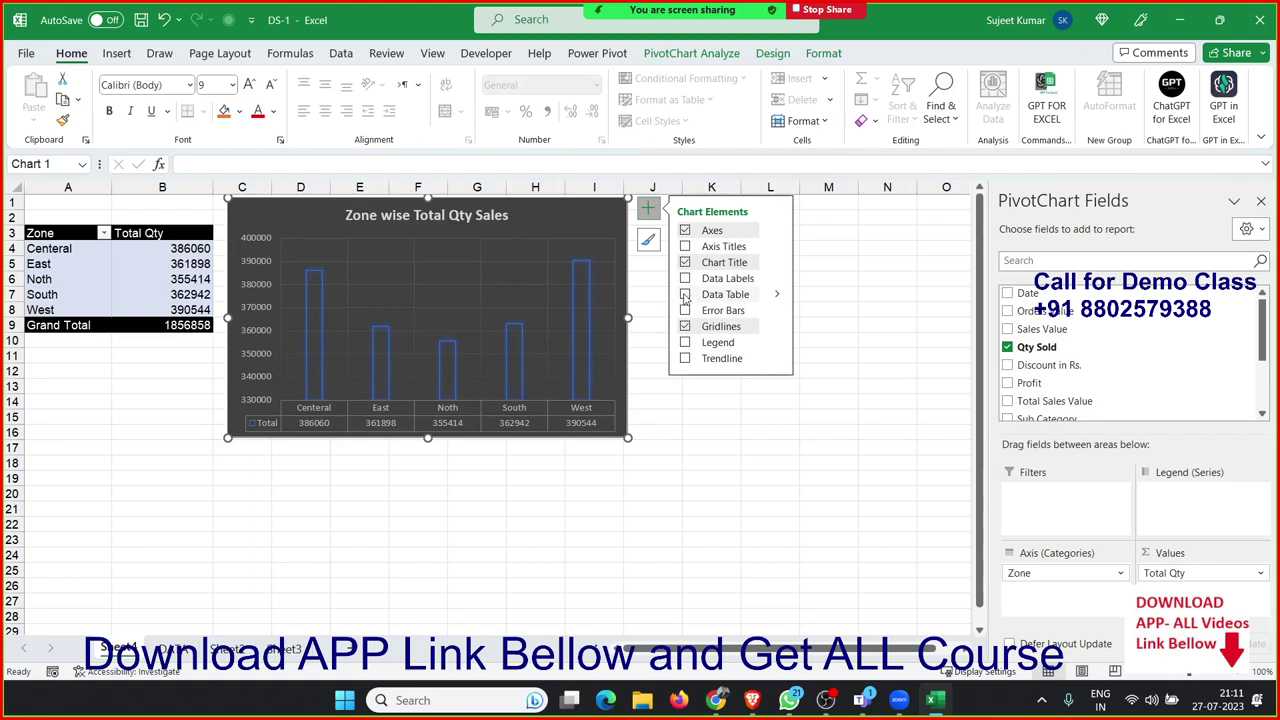
left_click(685, 295)
left_click(686, 279)
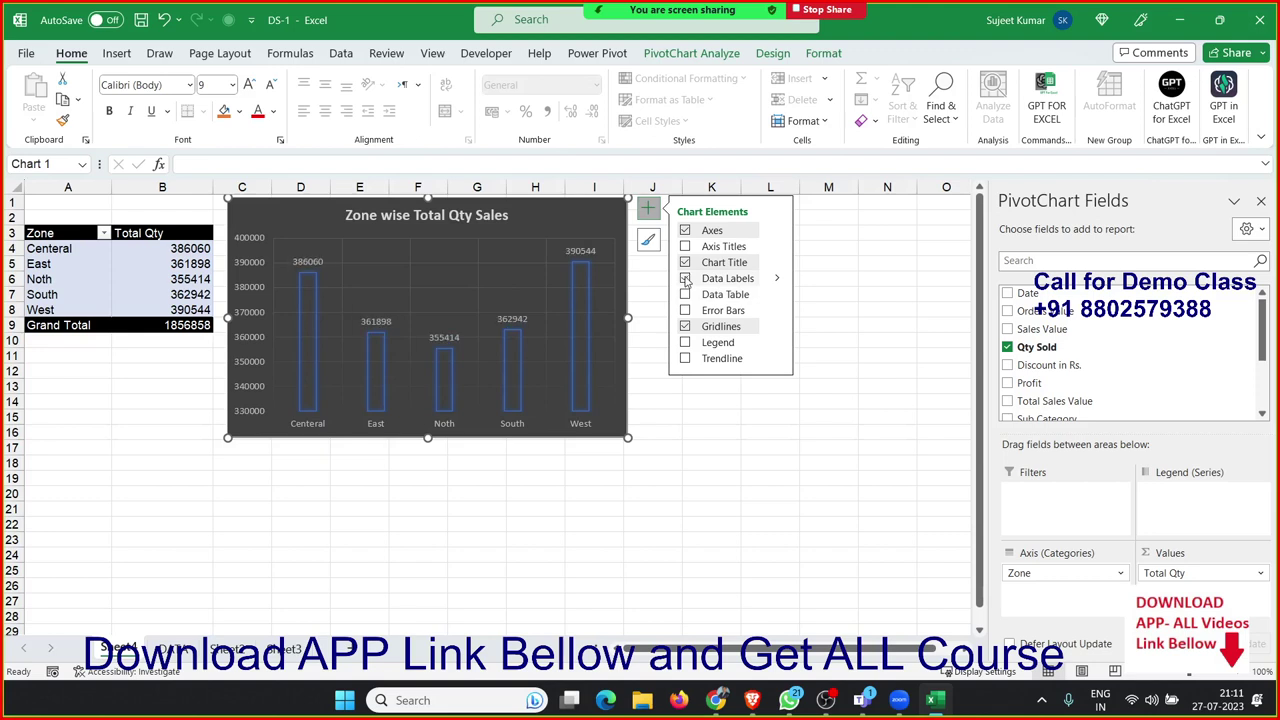
left_click(696, 488)
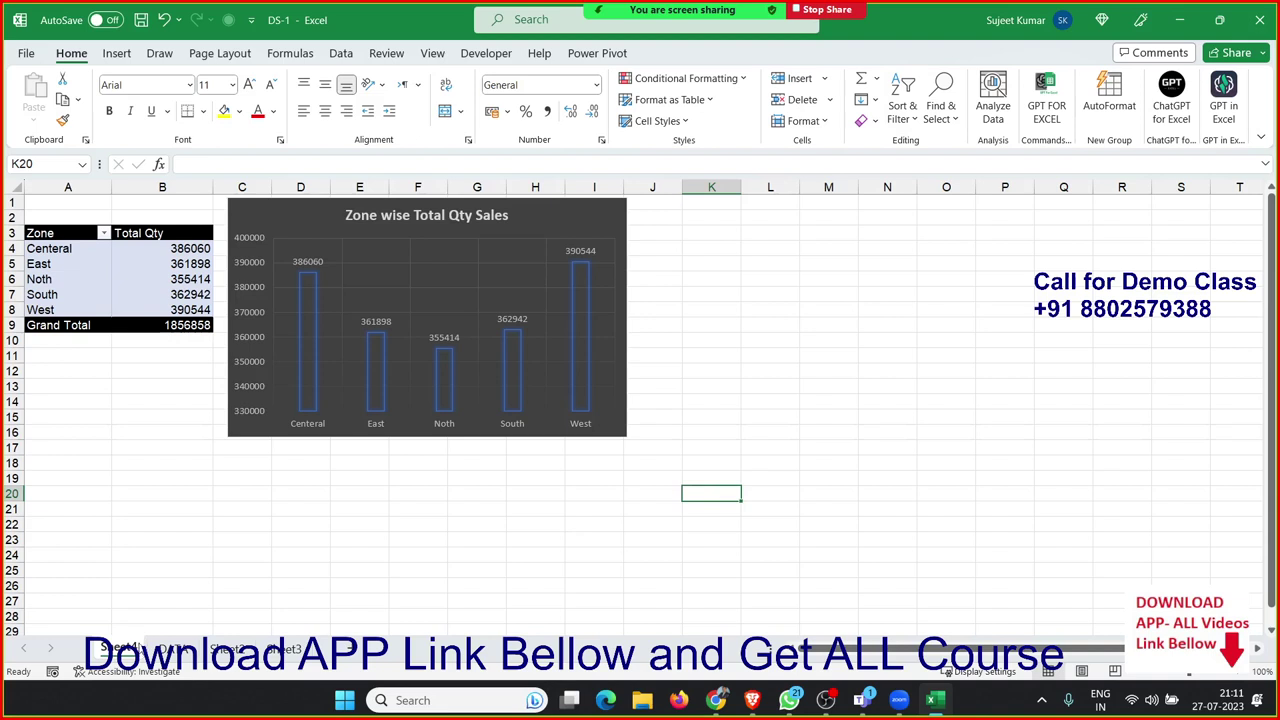
Step: Browse Sheet2, DATA and the pivot sheet, briefly opening and closing the sheet's code view
left_click_drag(826, 540, 30, 200)
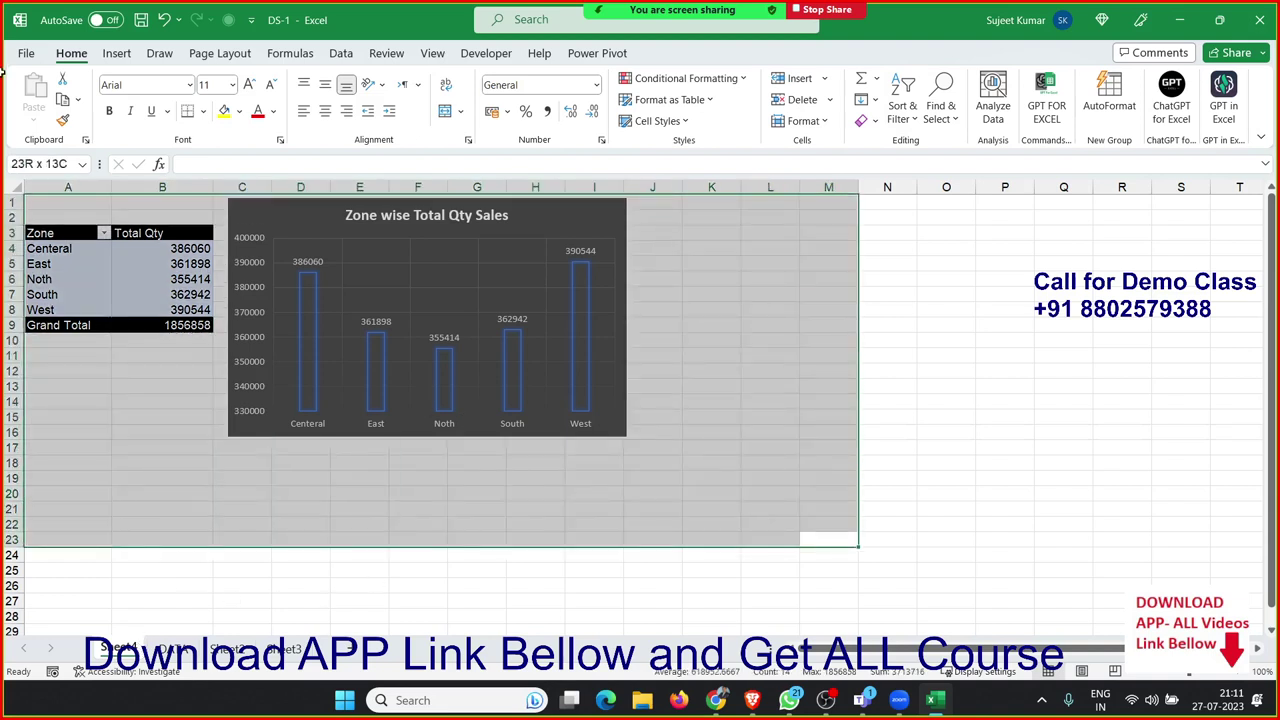
left_click(406, 526)
left_click(224, 650)
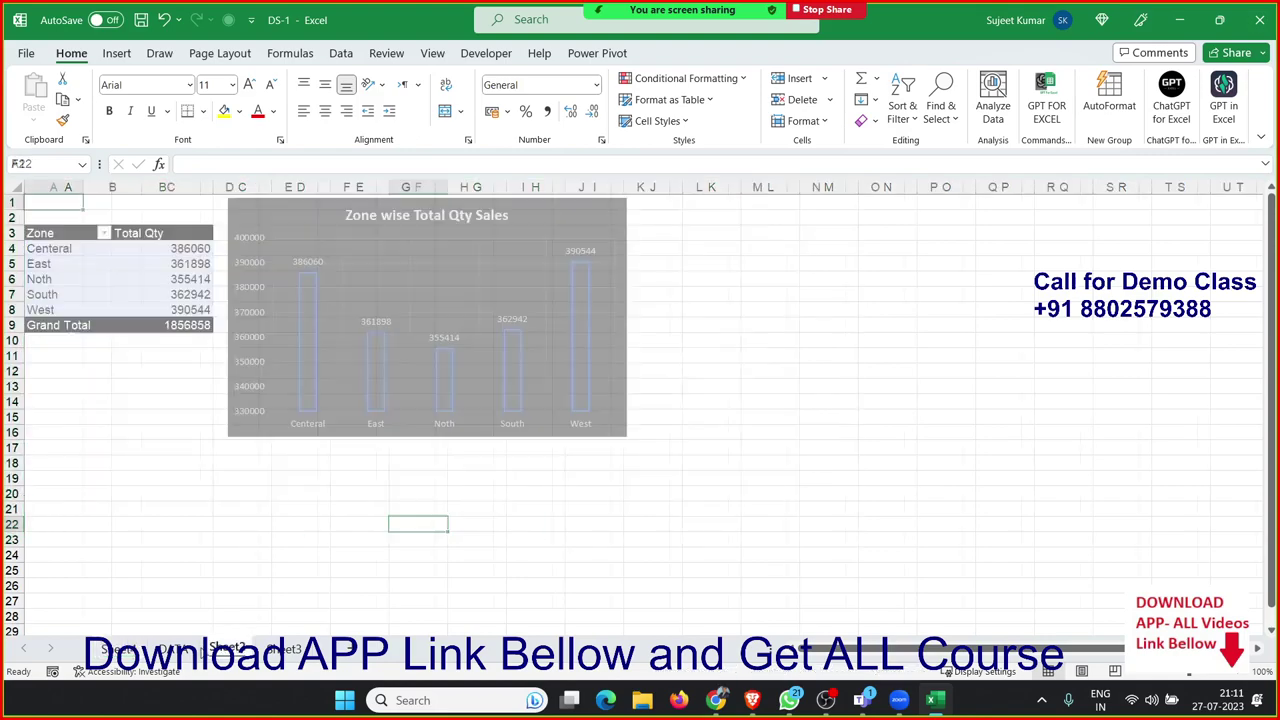
left_click(185, 652)
left_click(122, 655)
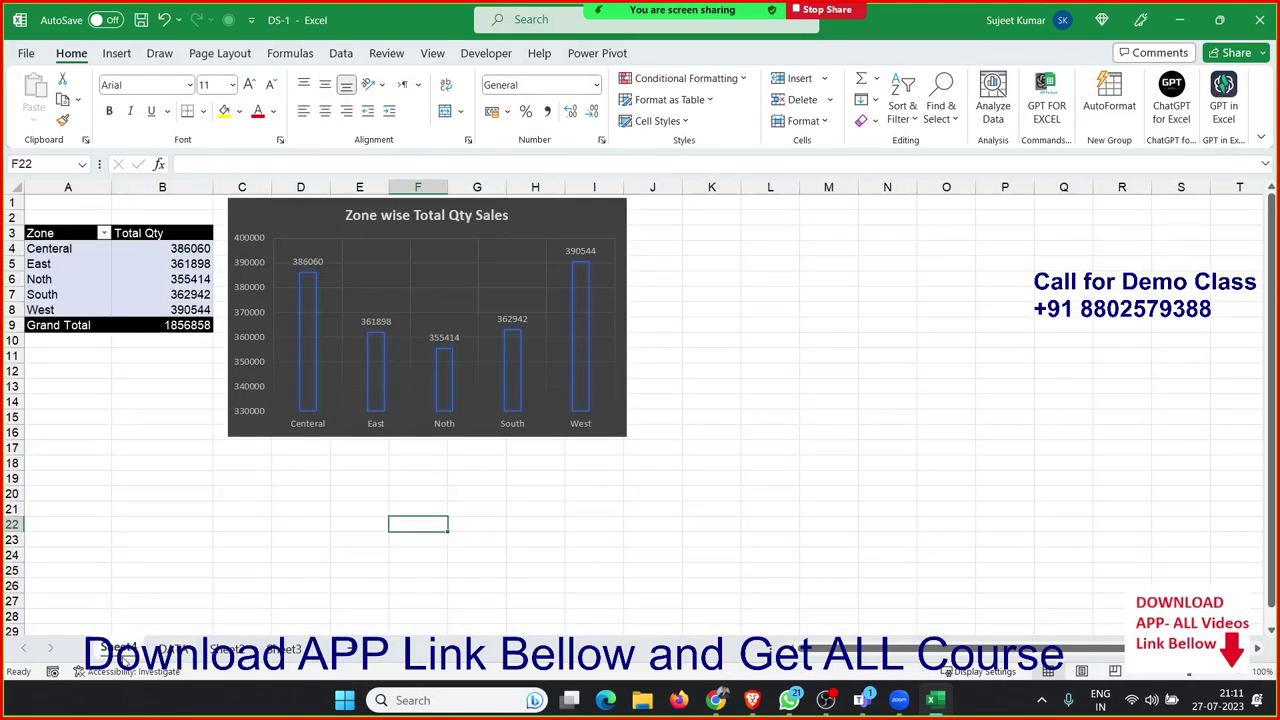
right_click(125, 655)
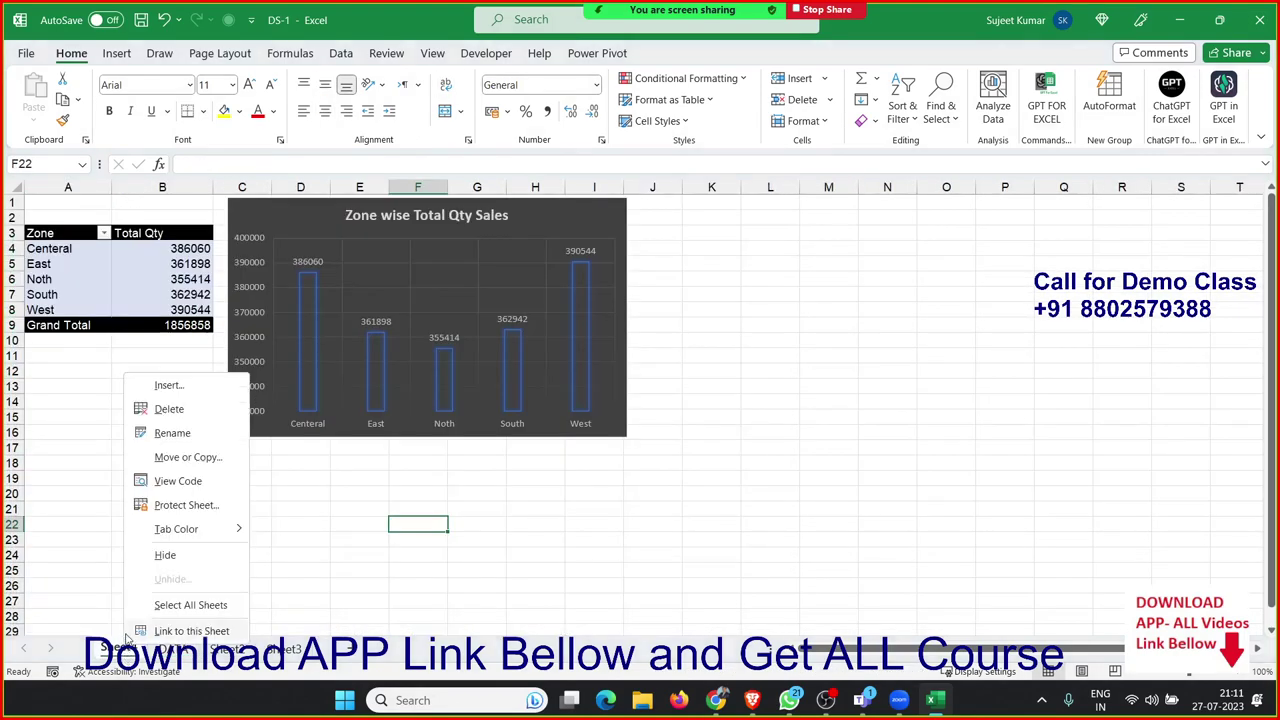
left_click(172, 482)
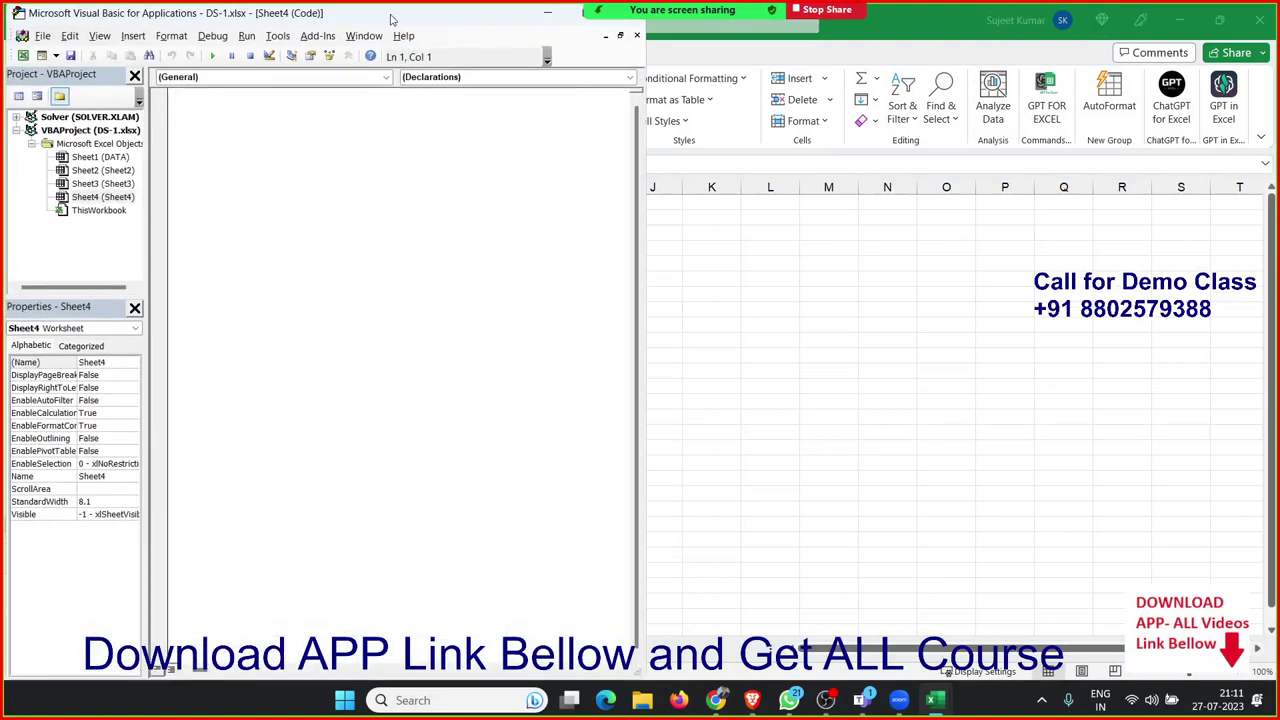
double_click(394, 16)
left_click(668, 137)
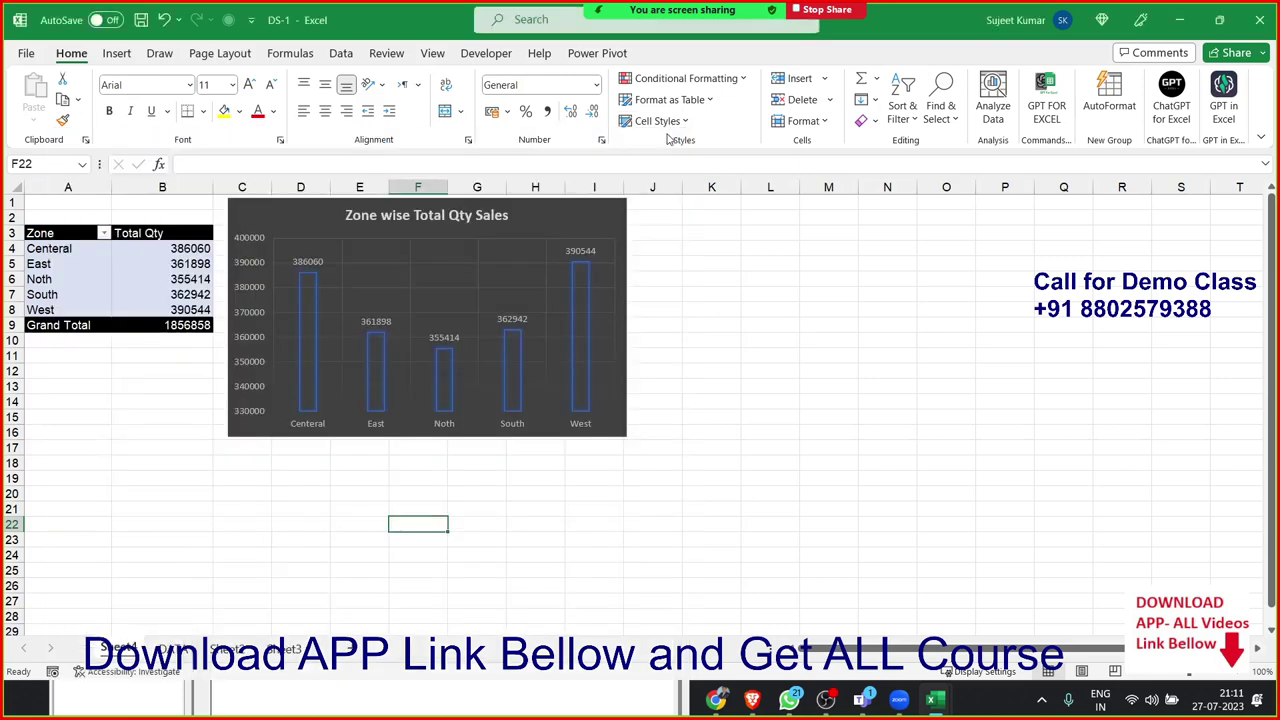
Step: Copy the pivot chart sheet into a new workbook, keeping the original
right_click(126, 648)
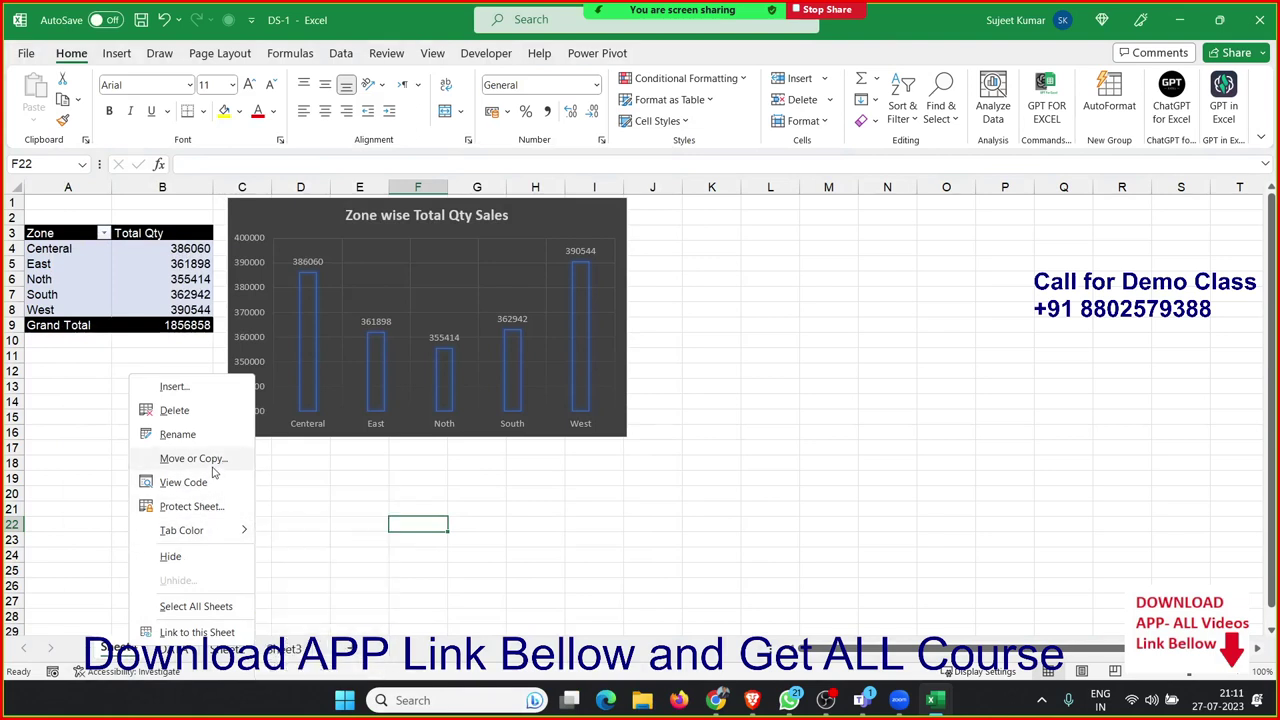
left_click(193, 458)
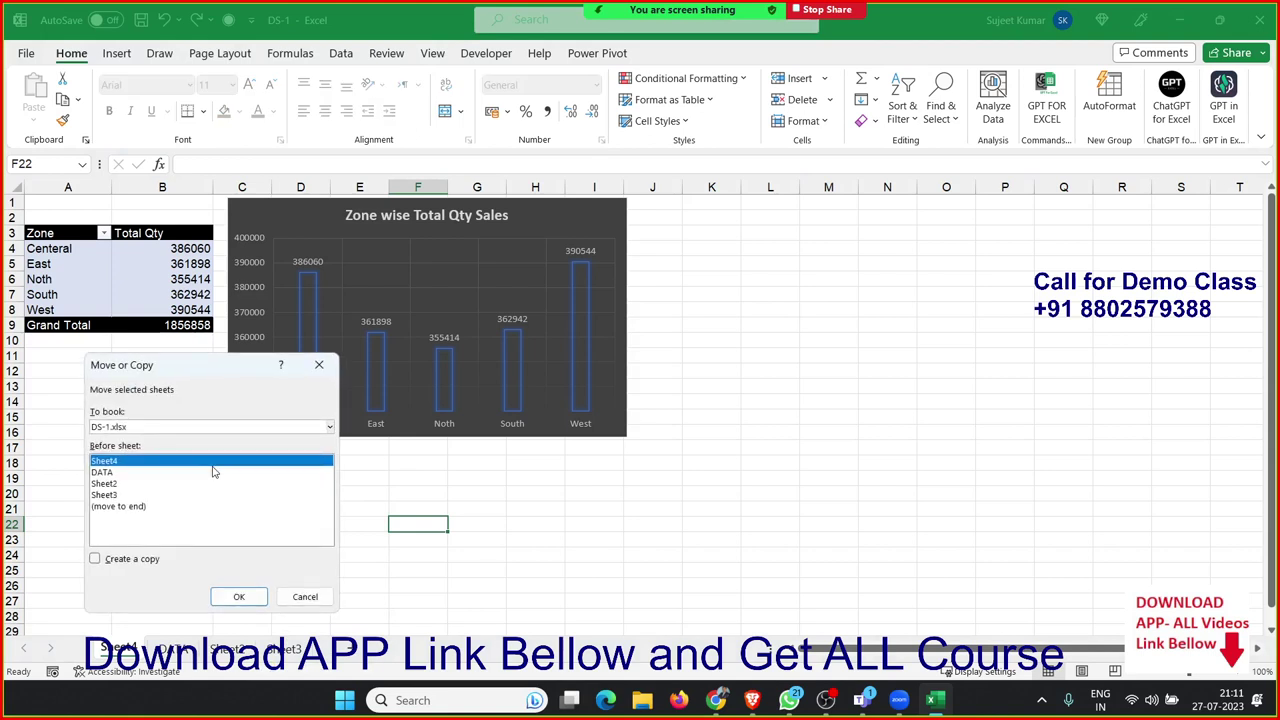
left_click(126, 430)
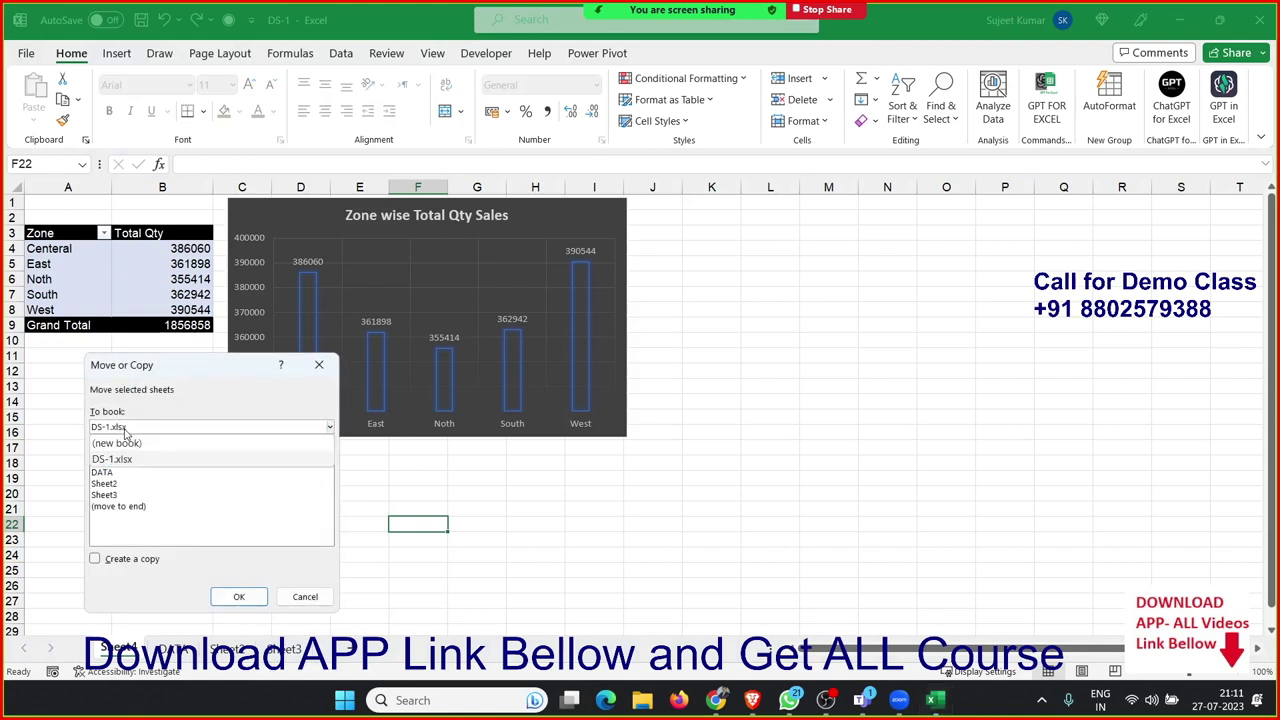
left_click(120, 444)
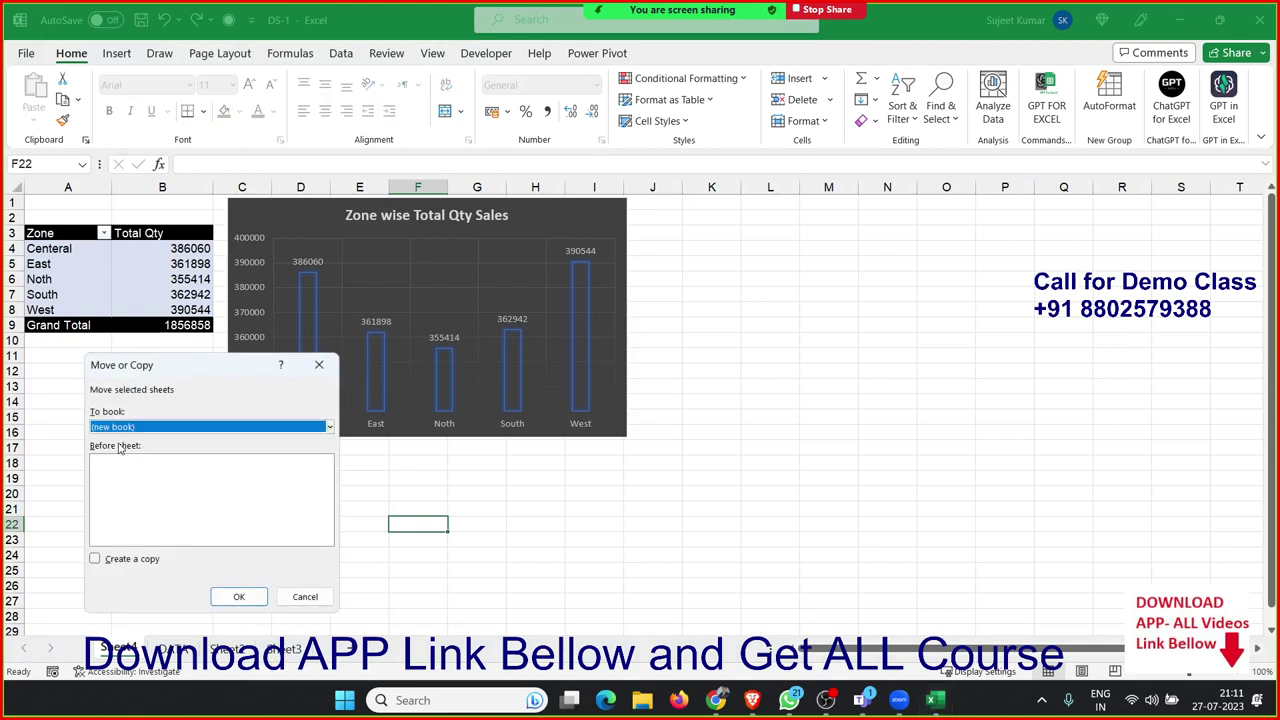
left_click(111, 558)
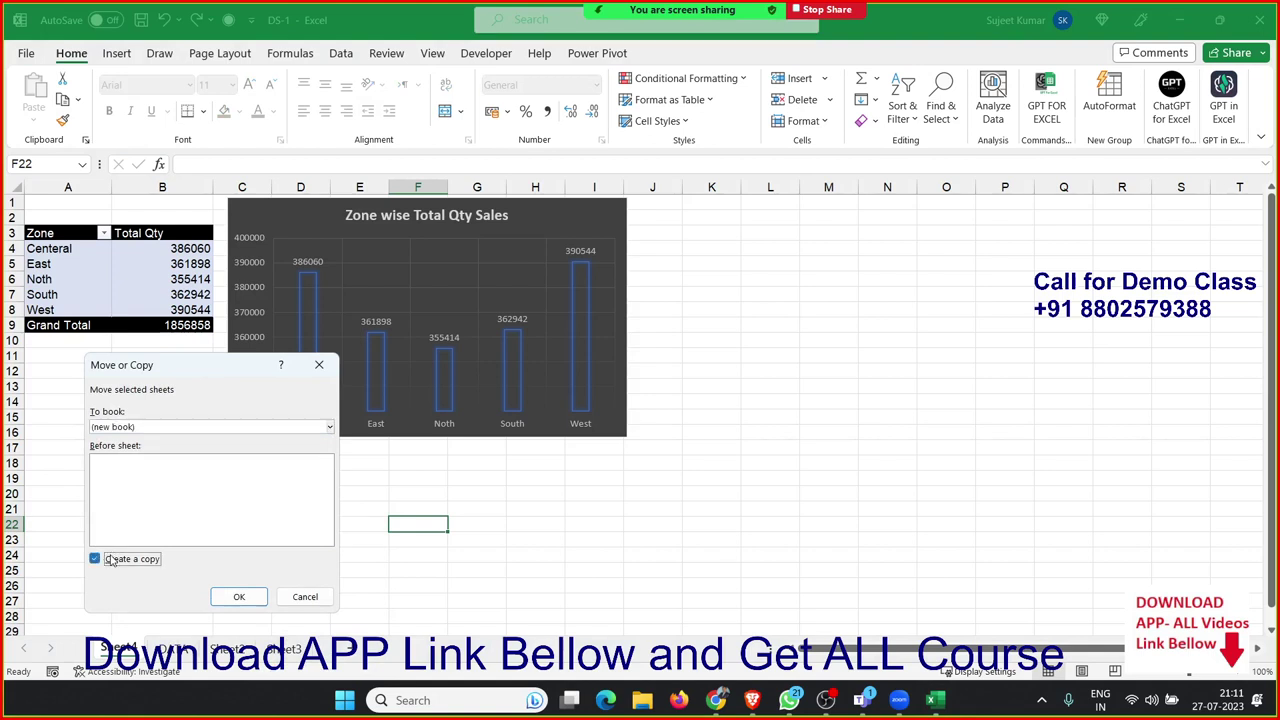
left_click(250, 597)
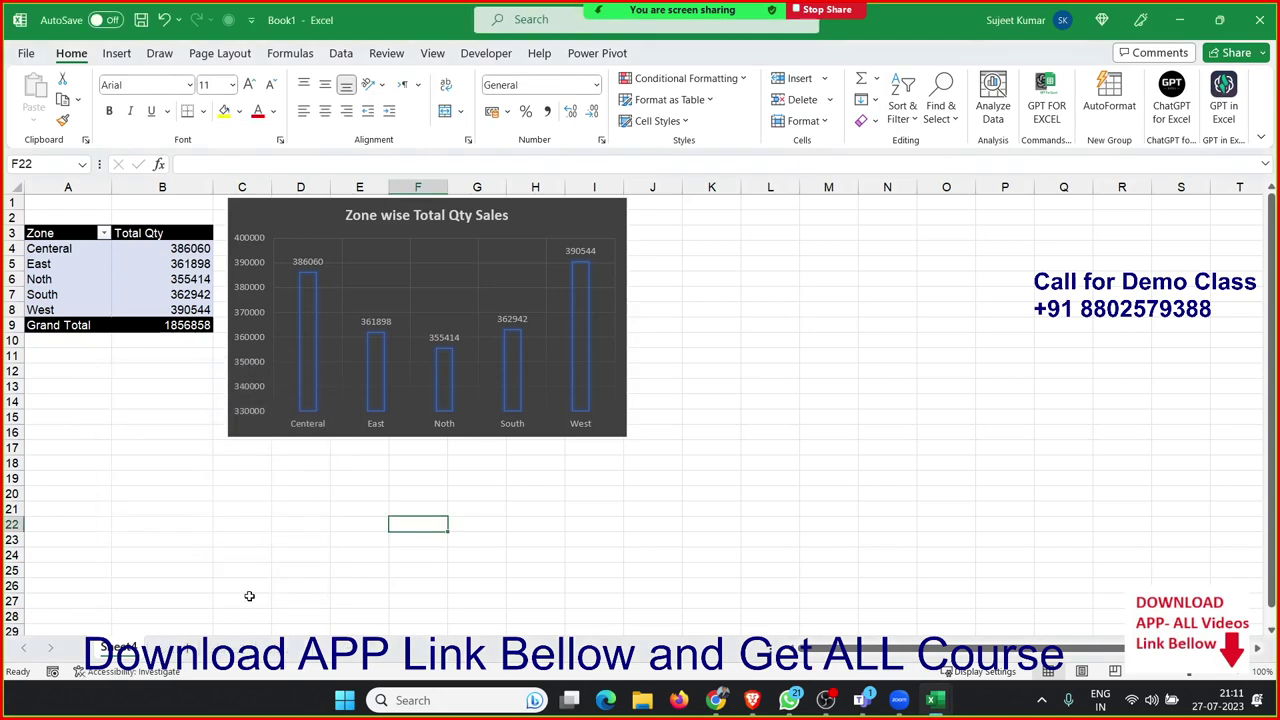
Step: Drill into the Grand Total quantity in B9 to view its detail records
left_click_drag(953, 30, 950, 106)
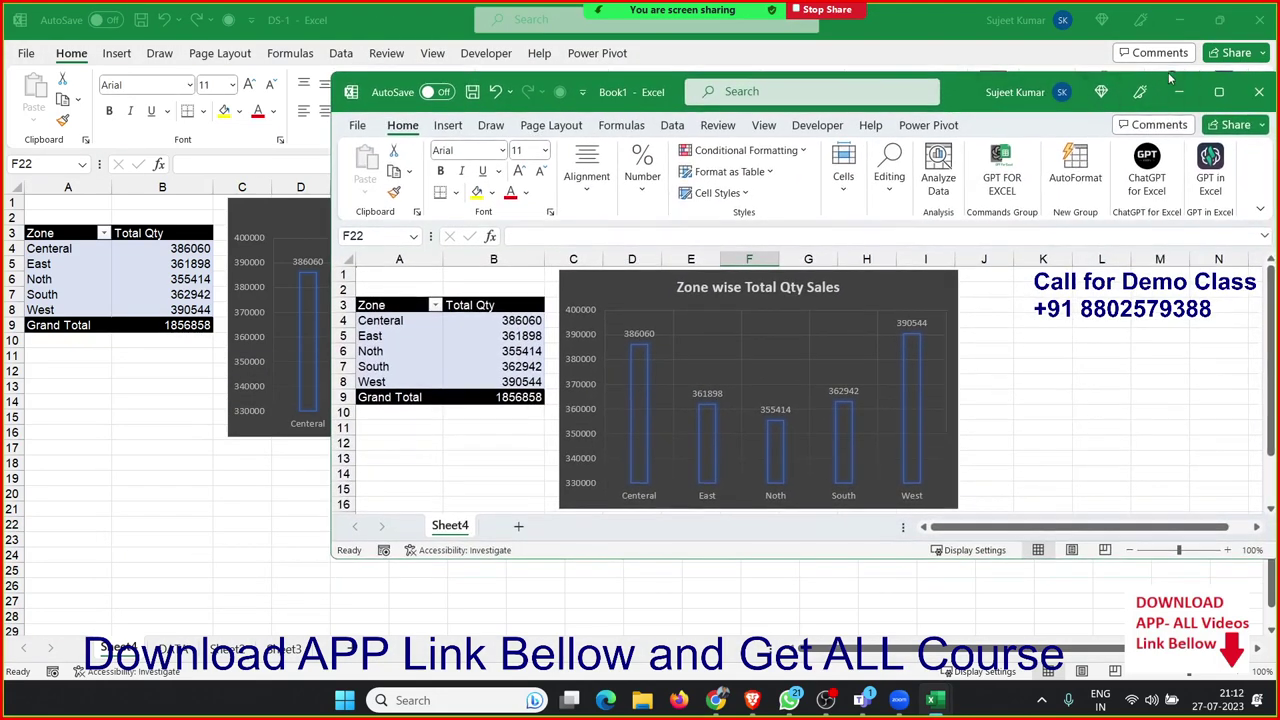
left_click(1218, 93)
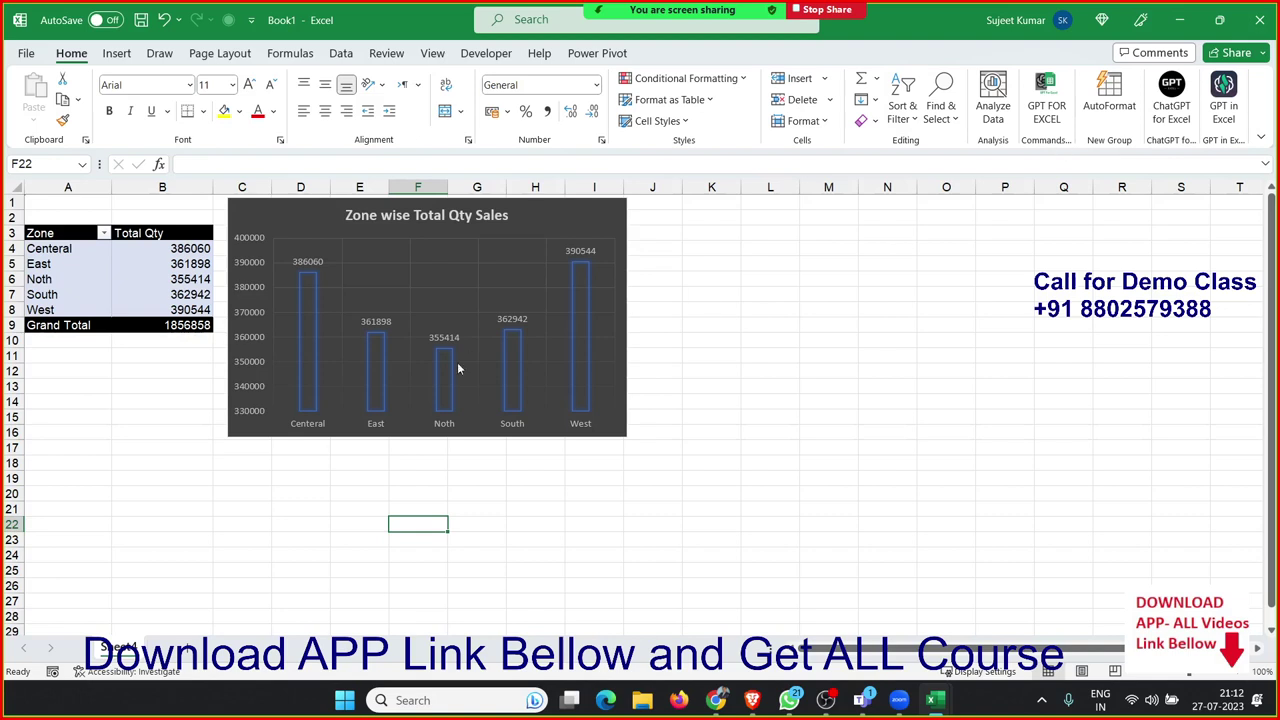
left_click(196, 324)
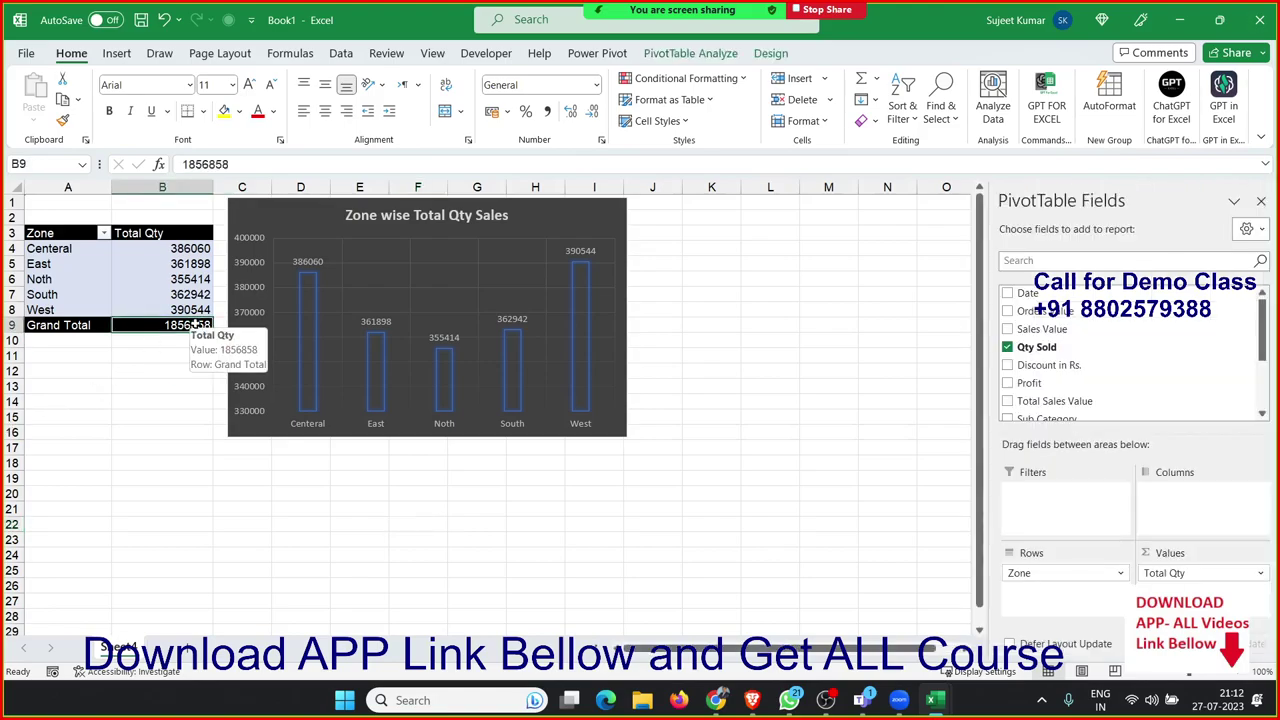
double_click(196, 324)
left_click(492, 357)
scroll(492, 357, "down", 15)
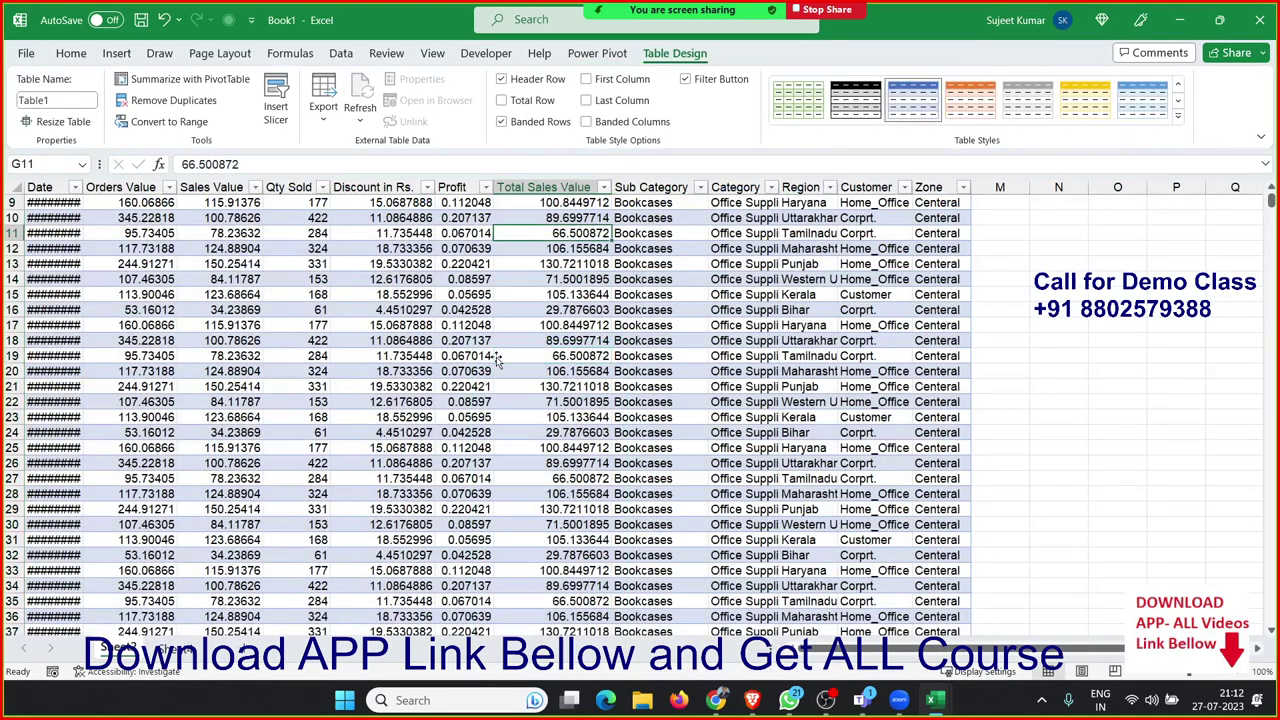
scroll(495, 358, "down", 20)
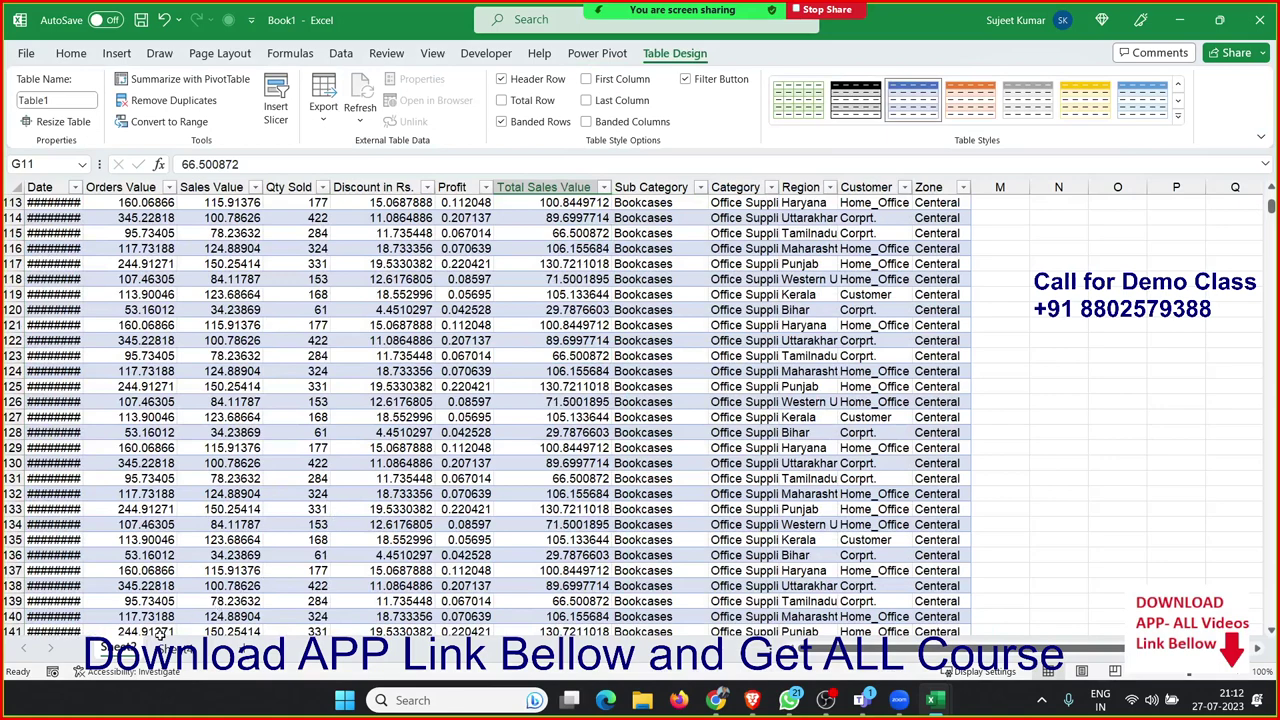
Step: Drill into East's total 361898 to review its rows, then close Book1 without saving
left_click(158, 648)
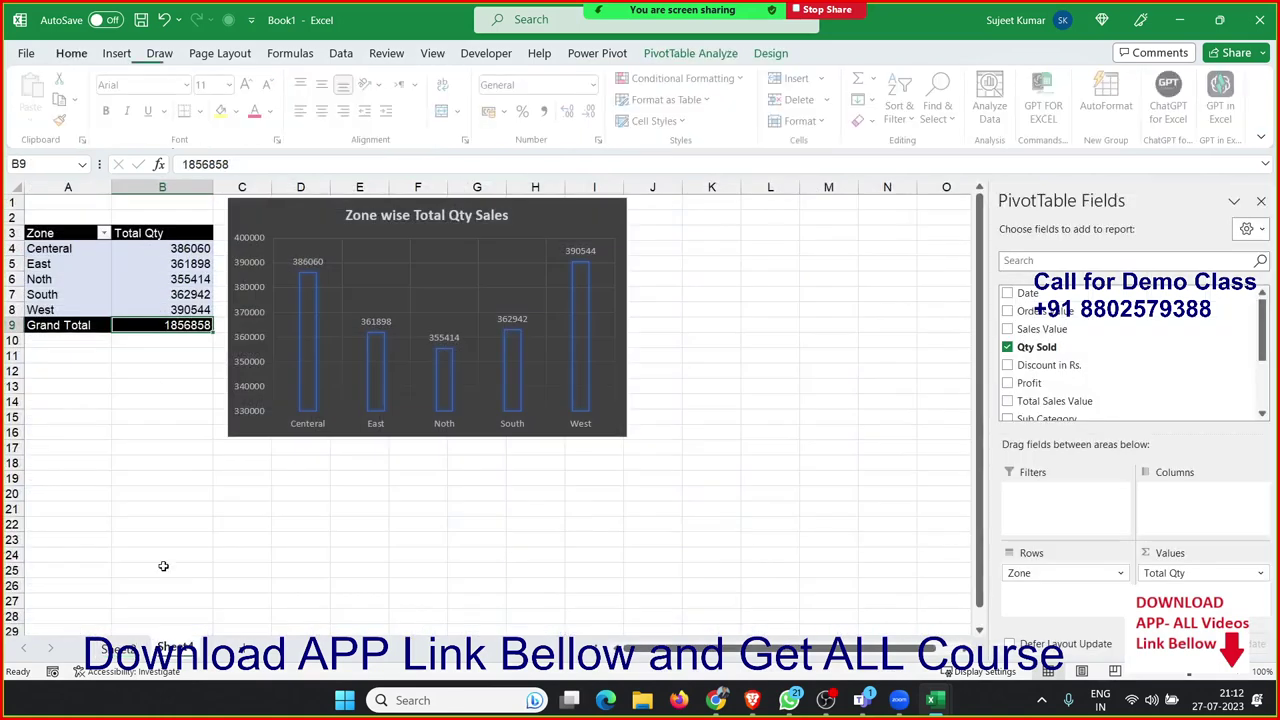
left_click(70, 265)
left_click(176, 263)
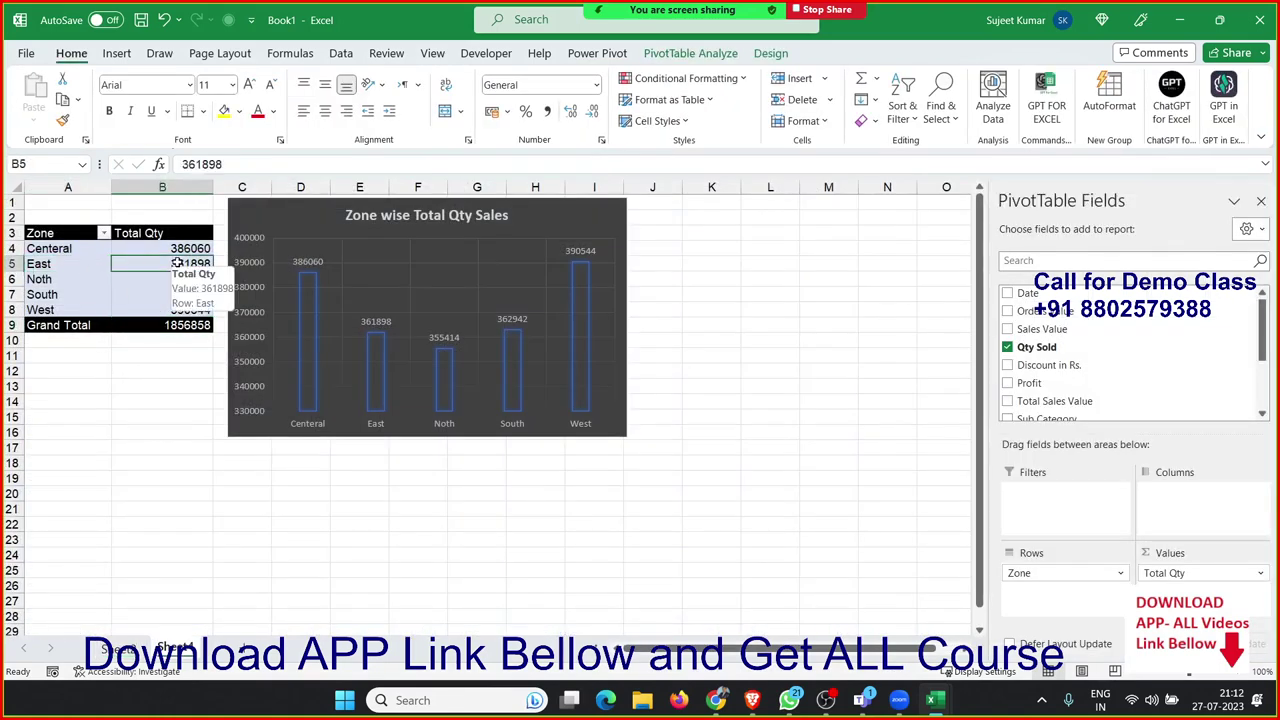
double_click(176, 263)
left_click(453, 279)
scroll(453, 279, "down", 7)
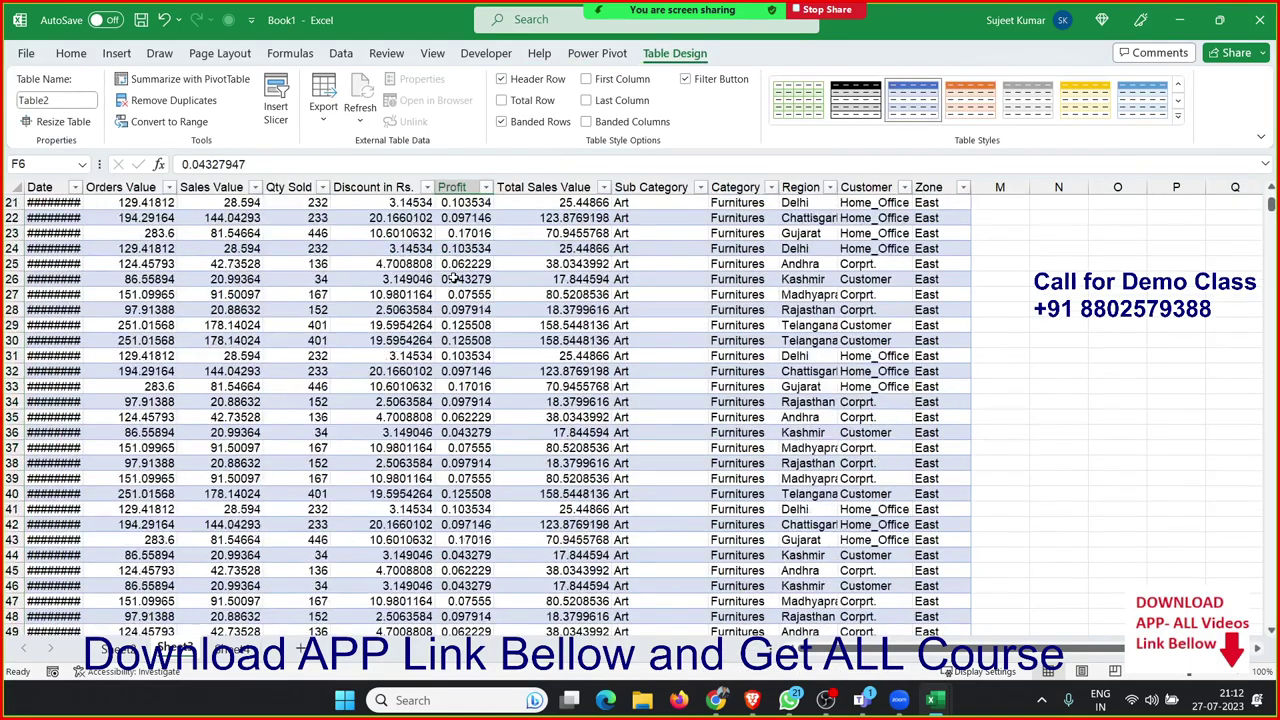
scroll(453, 279, "up", 3)
scroll(453, 279, "up", 4)
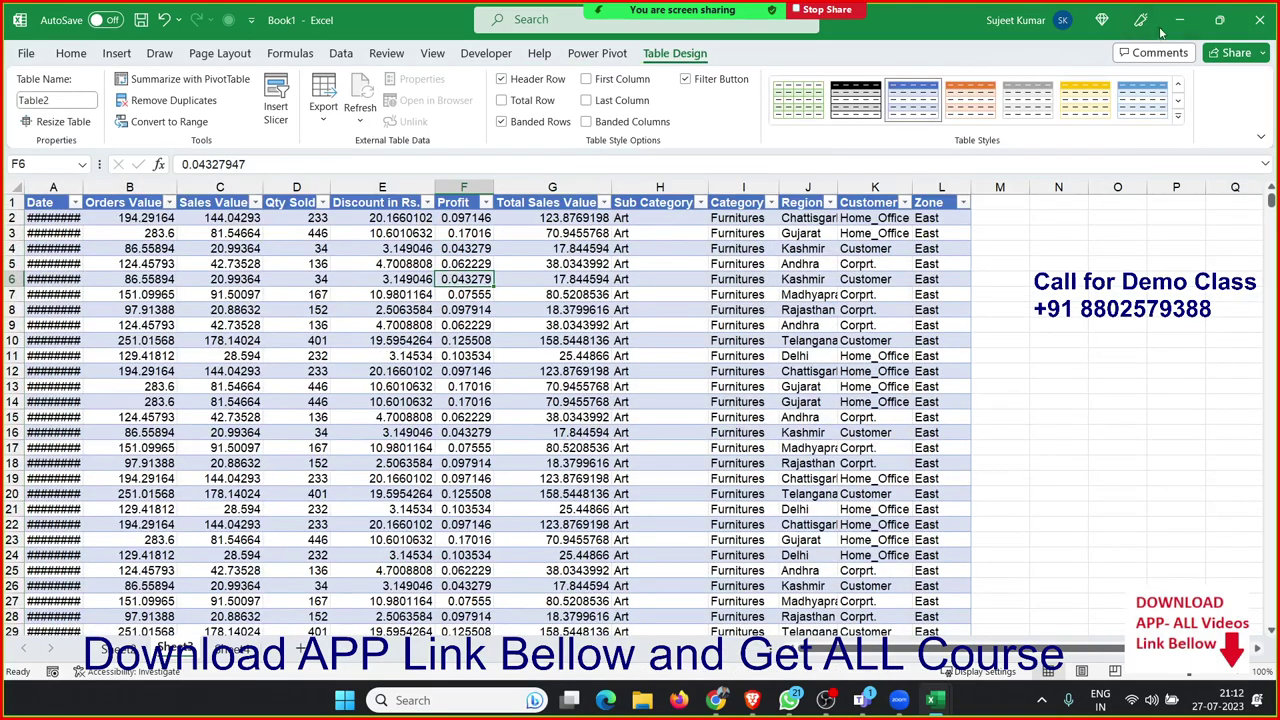
left_click(1260, 20)
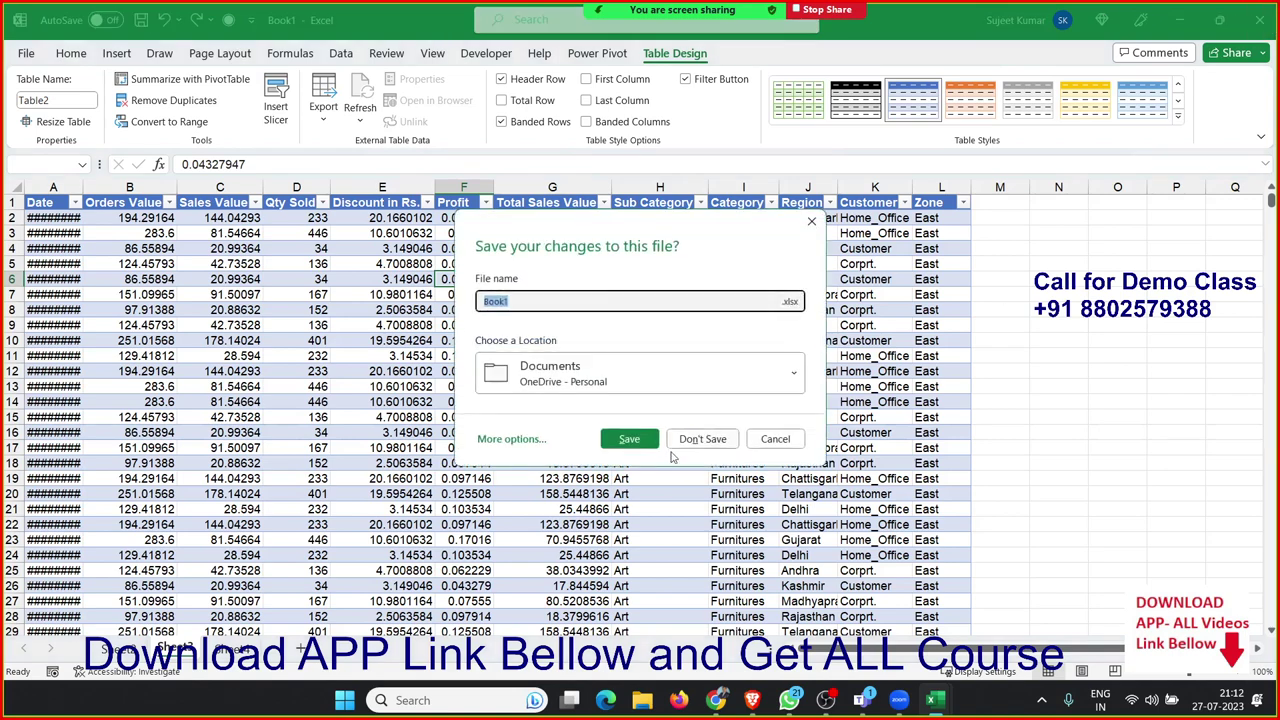
left_click(700, 440)
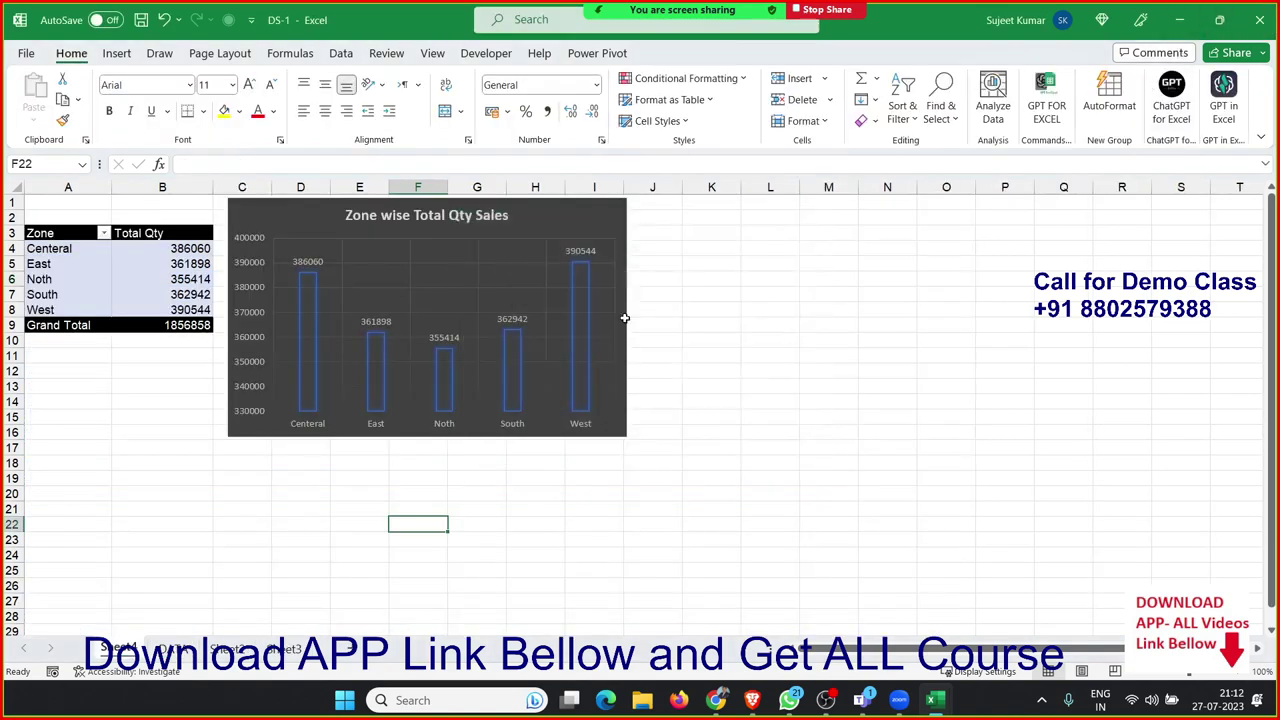
Step: Turn off Save source data and Enable show details in the Zone pivot's options, confirming drill-down is blocked
right_click(190, 292)
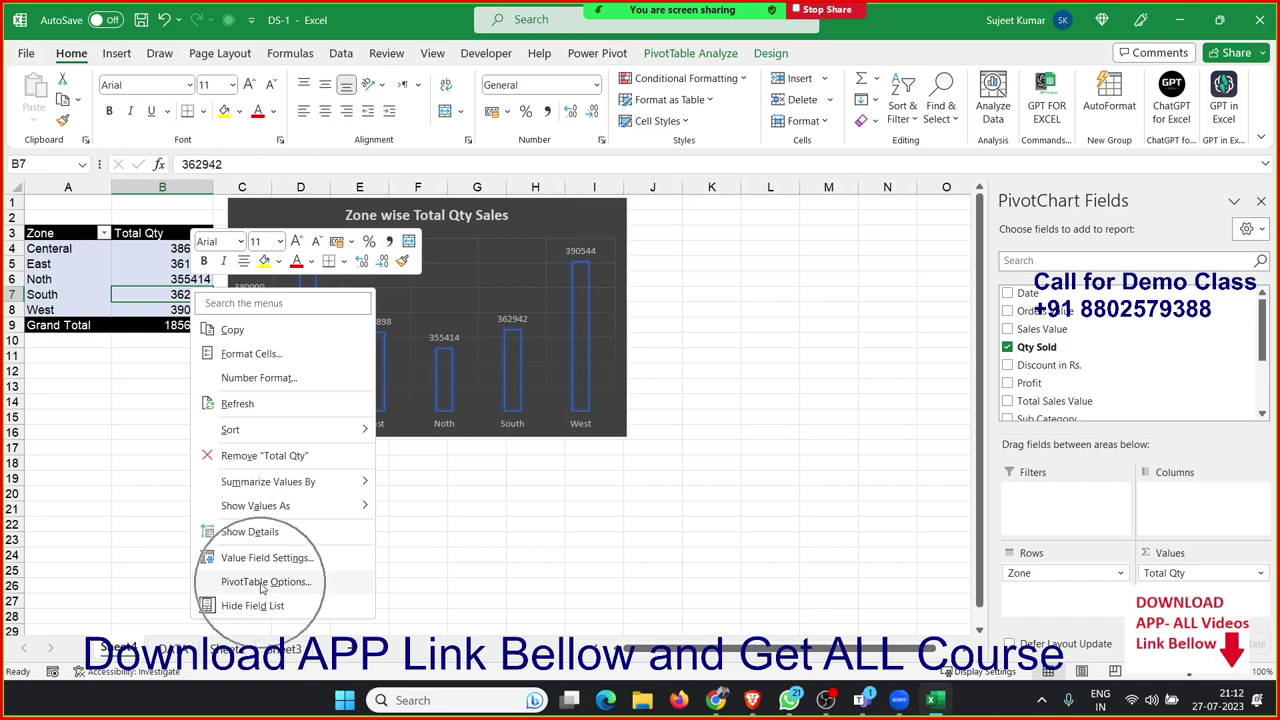
left_click(262, 583)
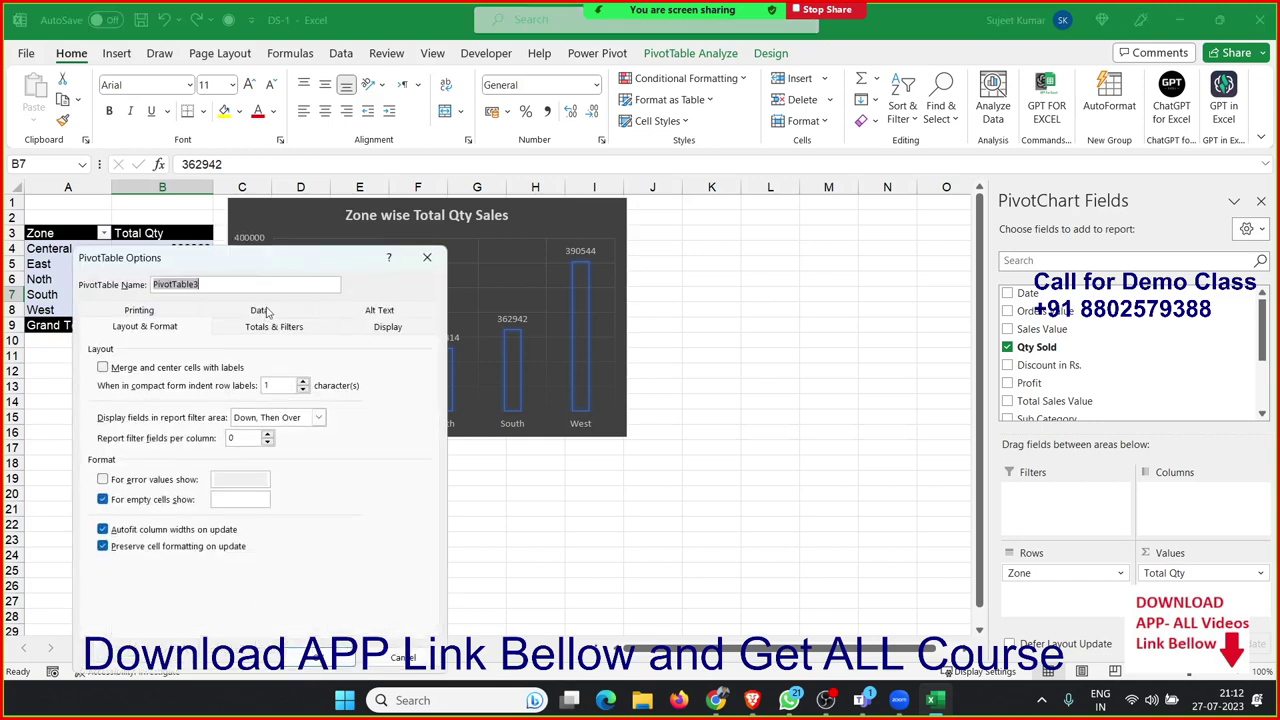
left_click(260, 311)
left_click(155, 368)
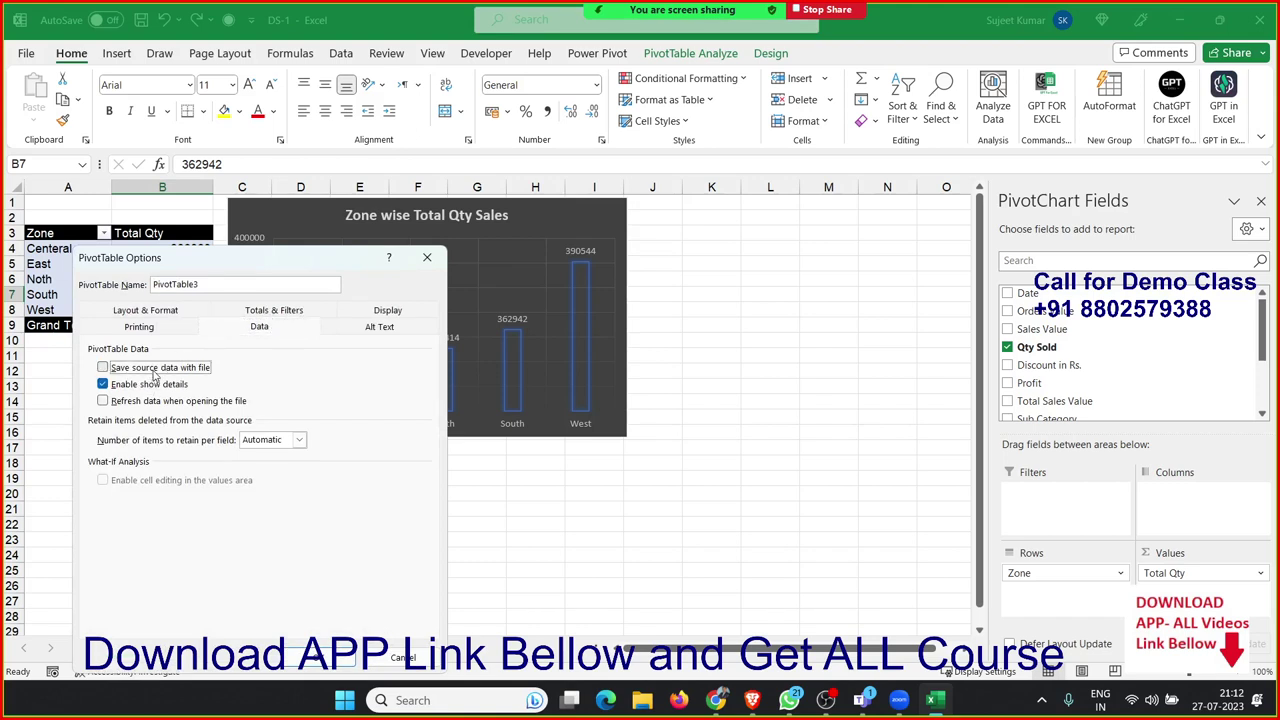
left_click(155, 386)
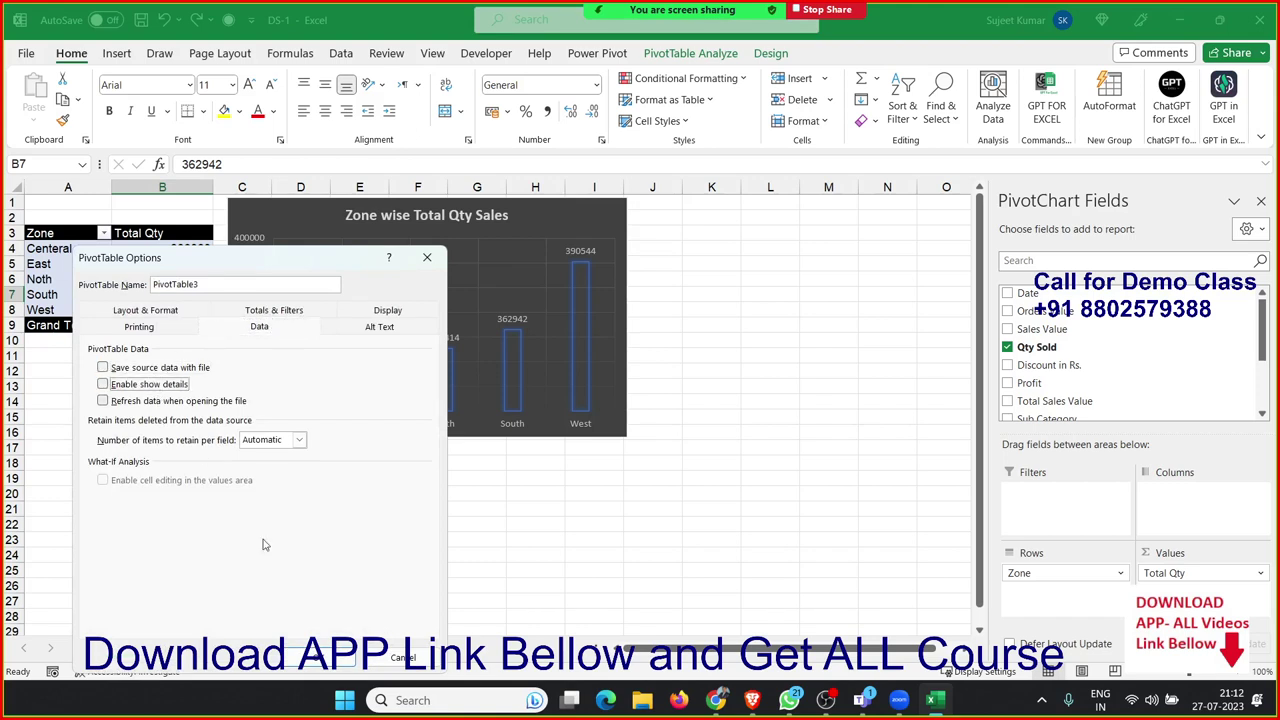
left_click(330, 658)
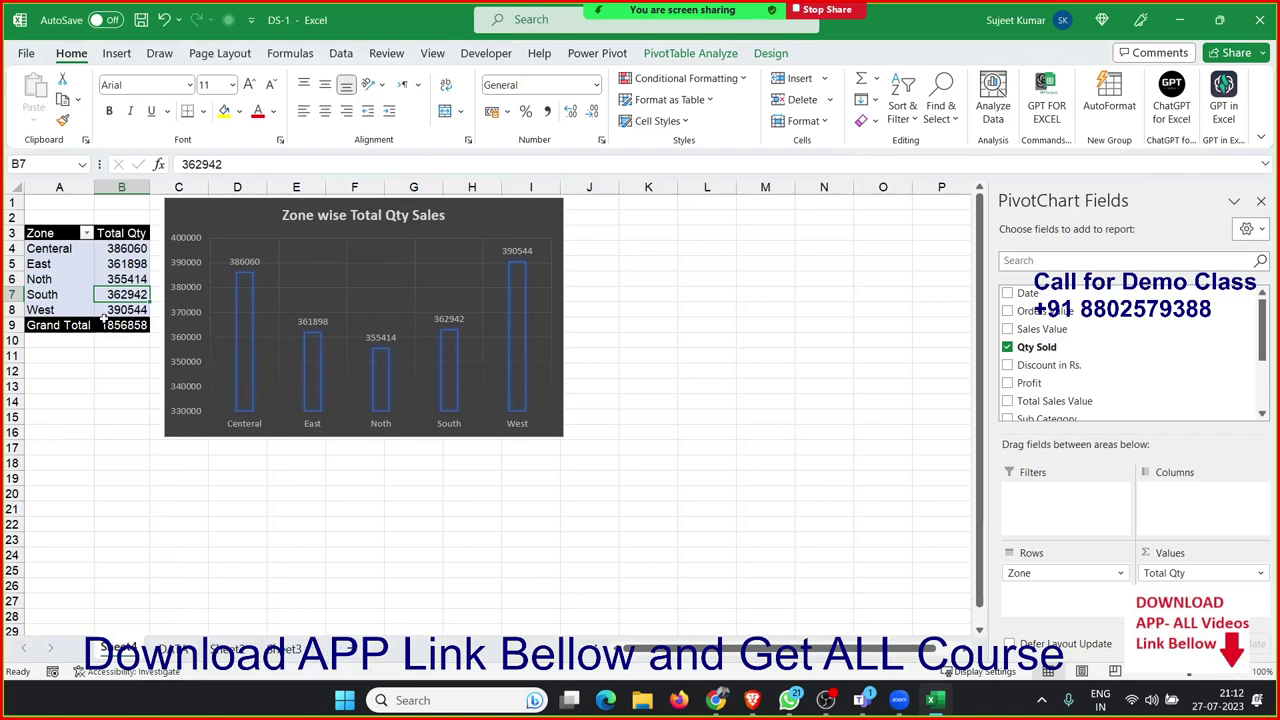
double_click(120, 280)
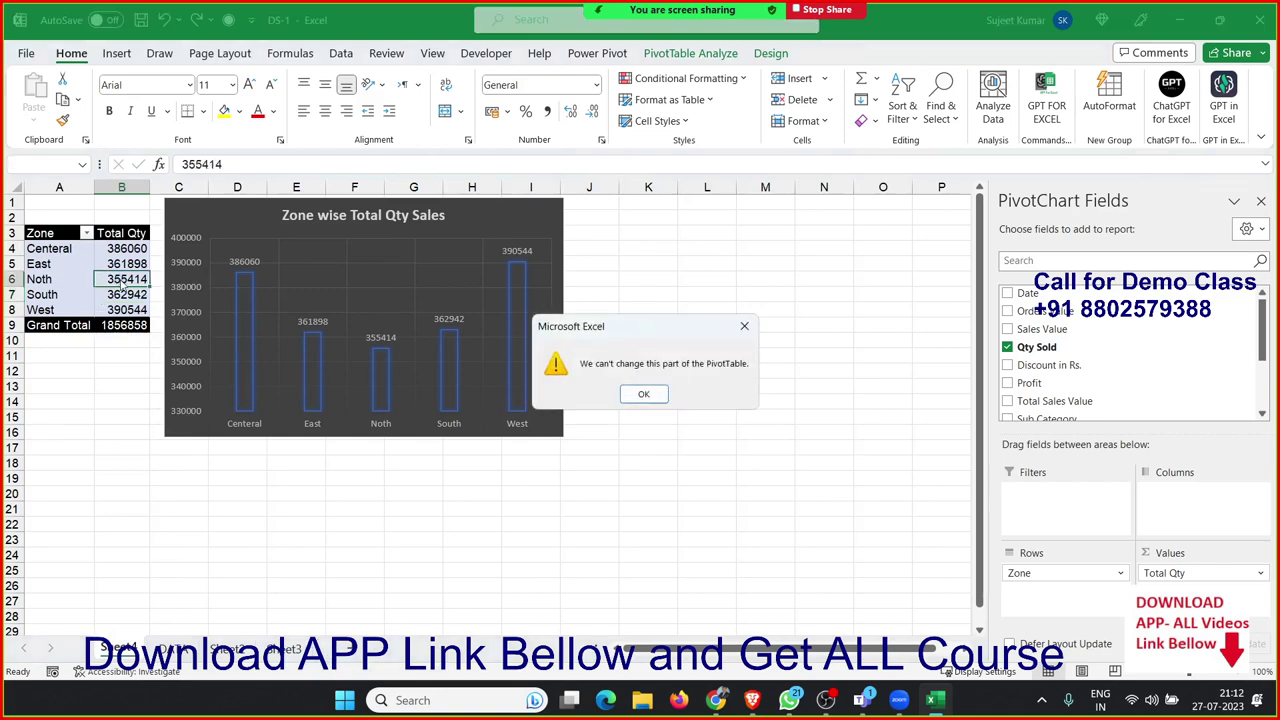
left_click(664, 395)
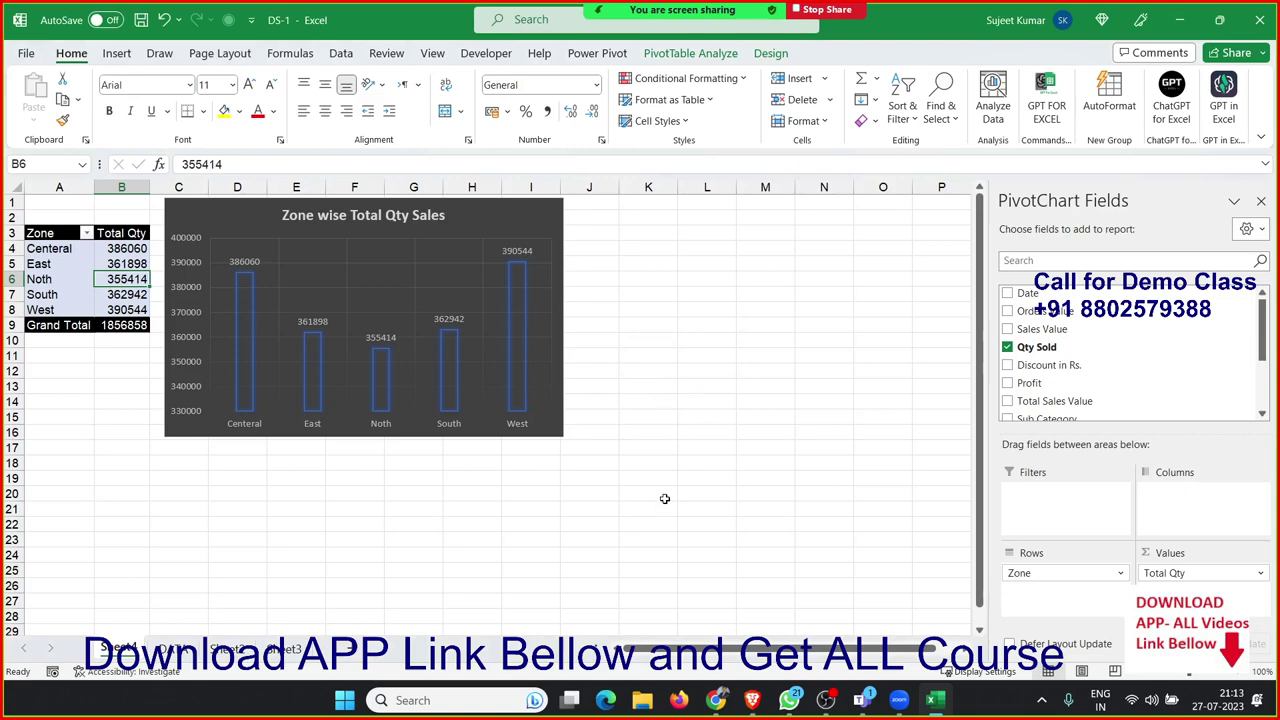
Step: On the DATA sheet, inspect the Zone, Customer, Category and Sales Value columns and select A1
left_click(172, 648)
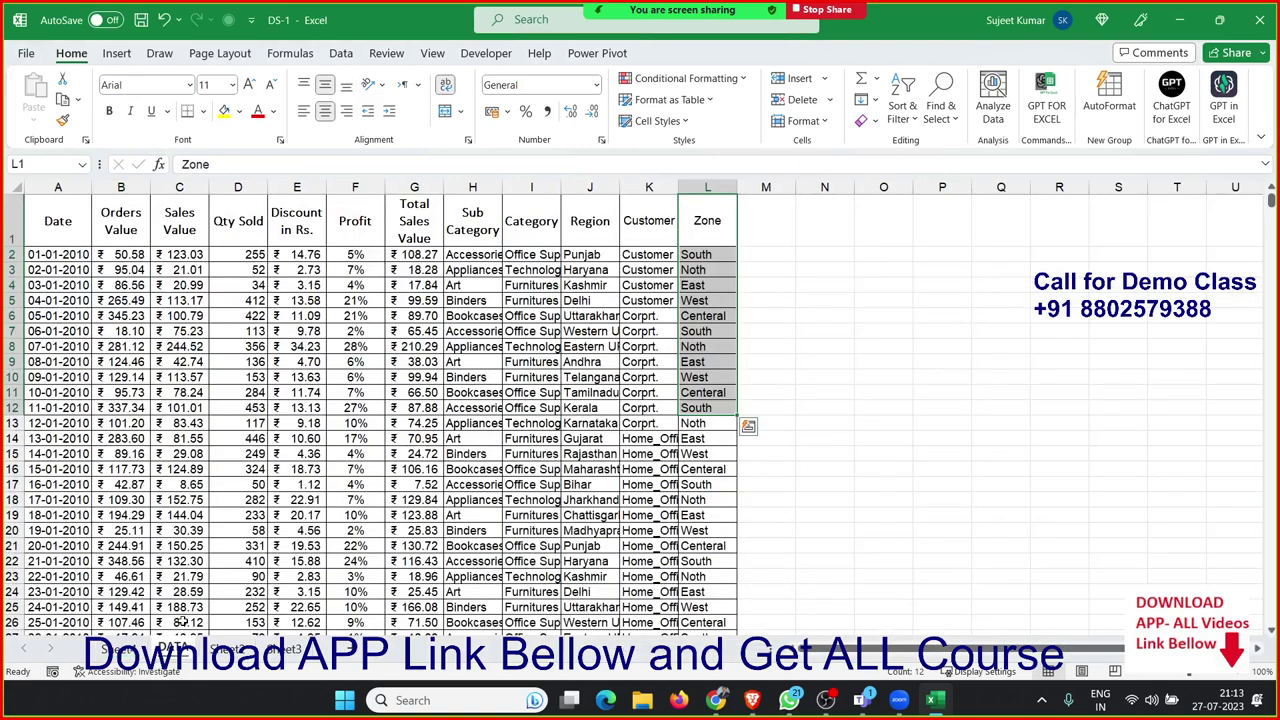
left_click(590, 365)
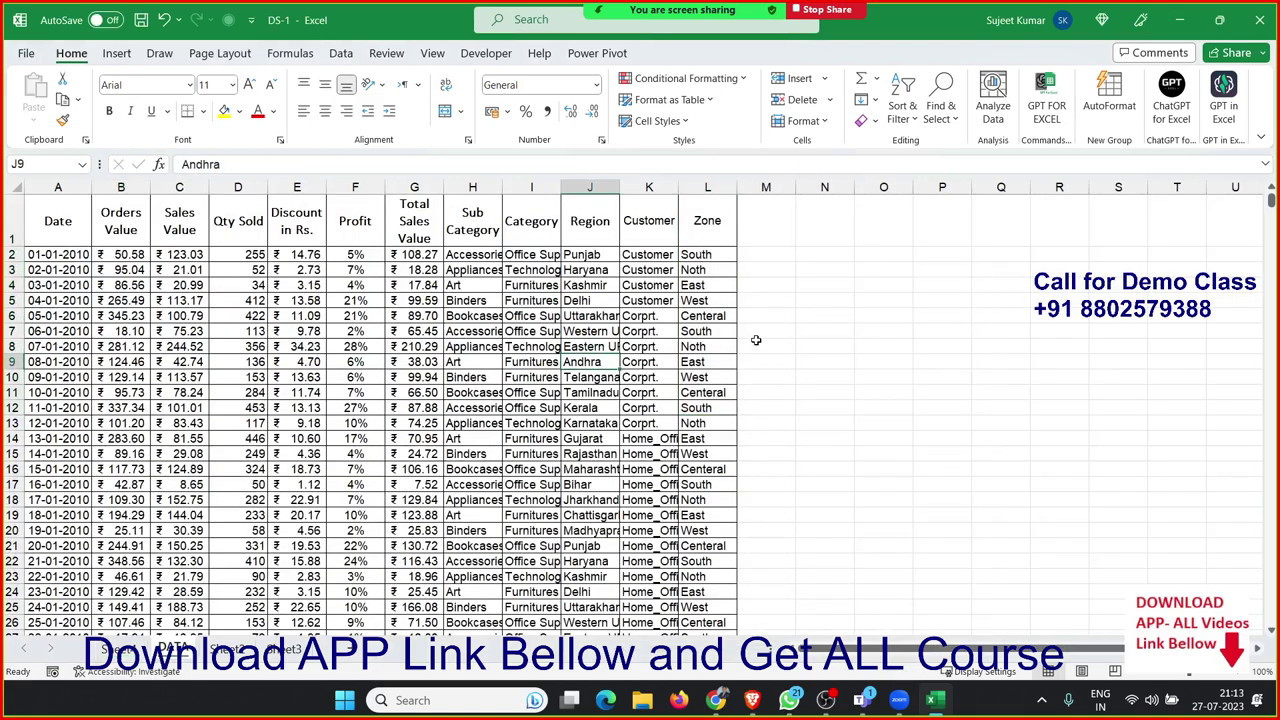
left_click_drag(722, 256, 718, 407)
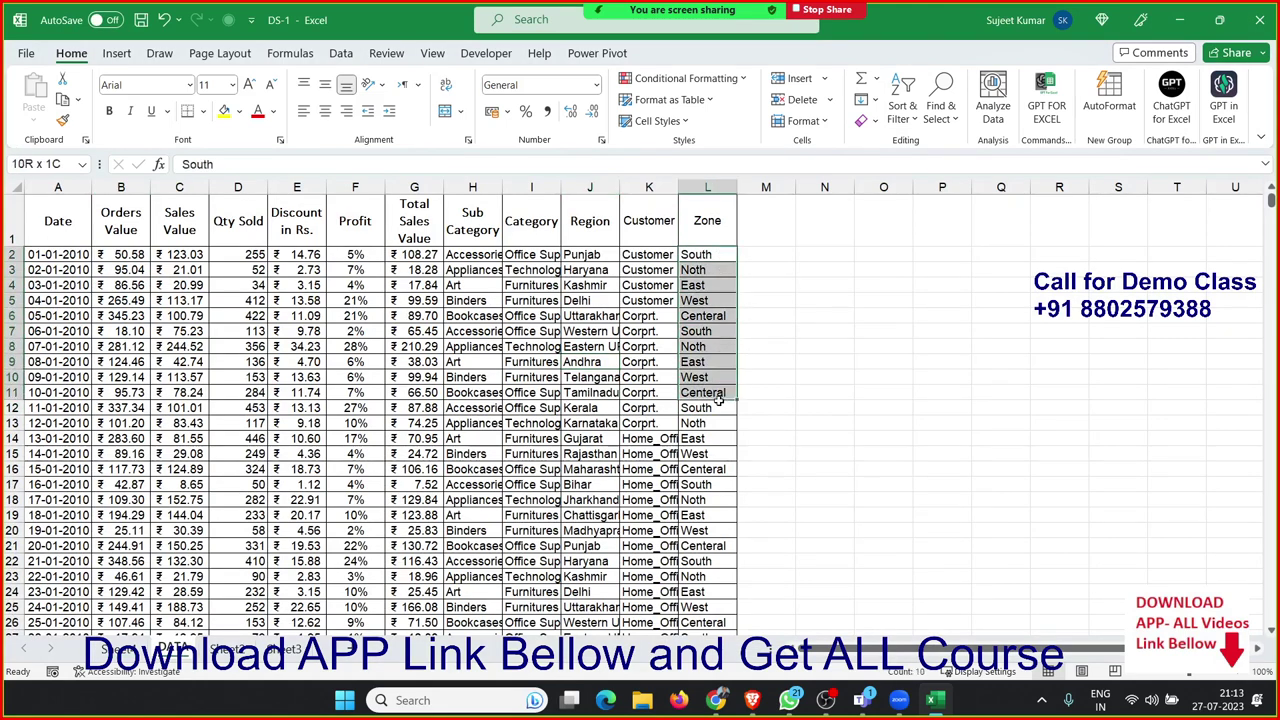
left_click_drag(660, 258, 661, 374)
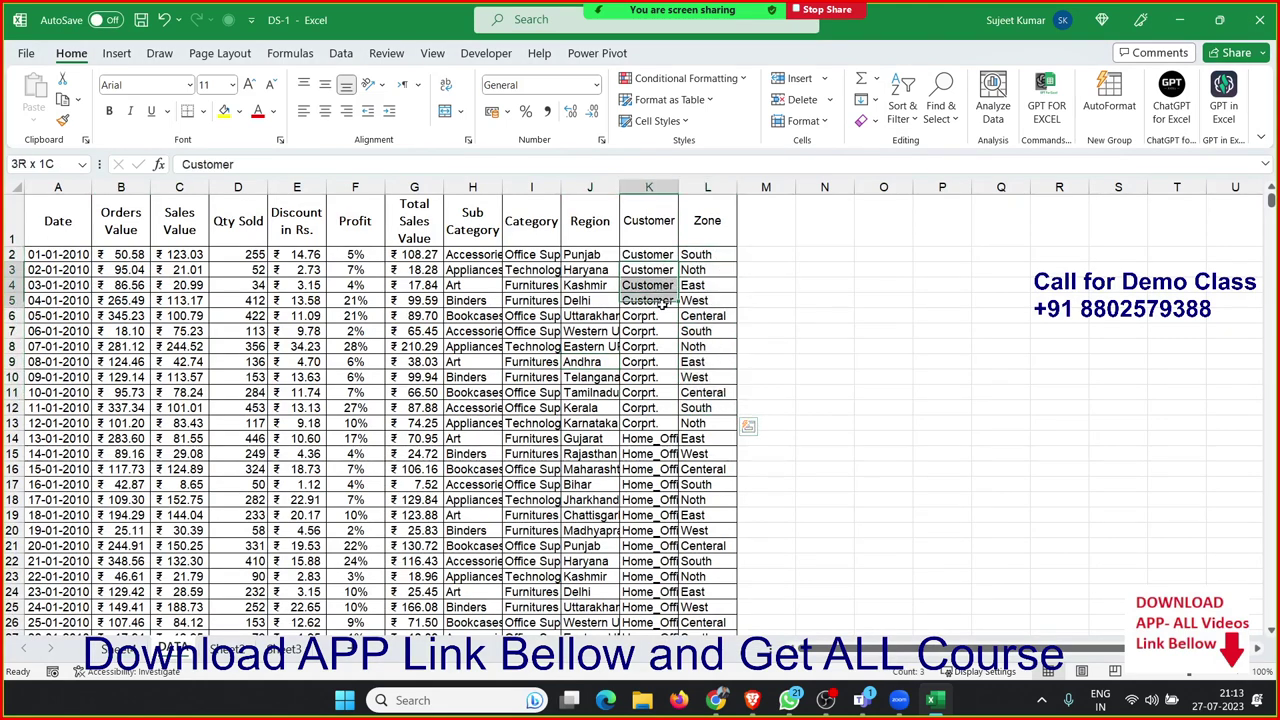
left_click_drag(541, 272, 555, 362)
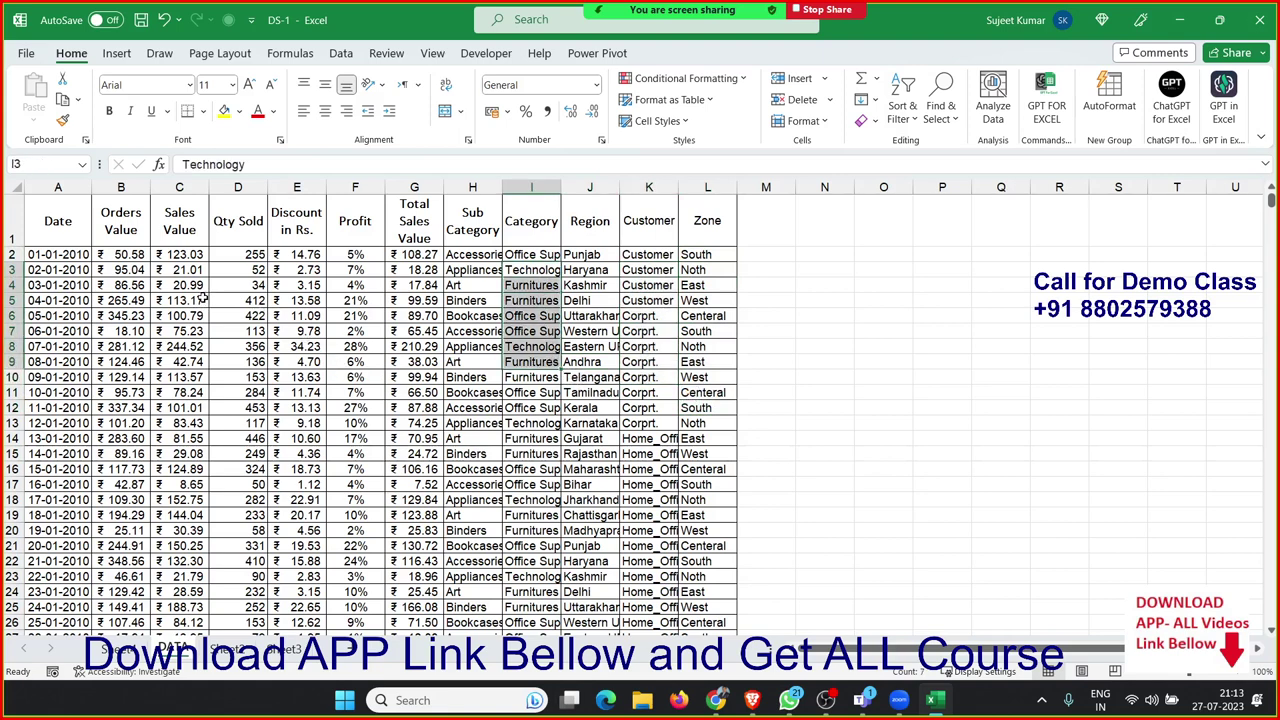
left_click(203, 299)
left_click(78, 222)
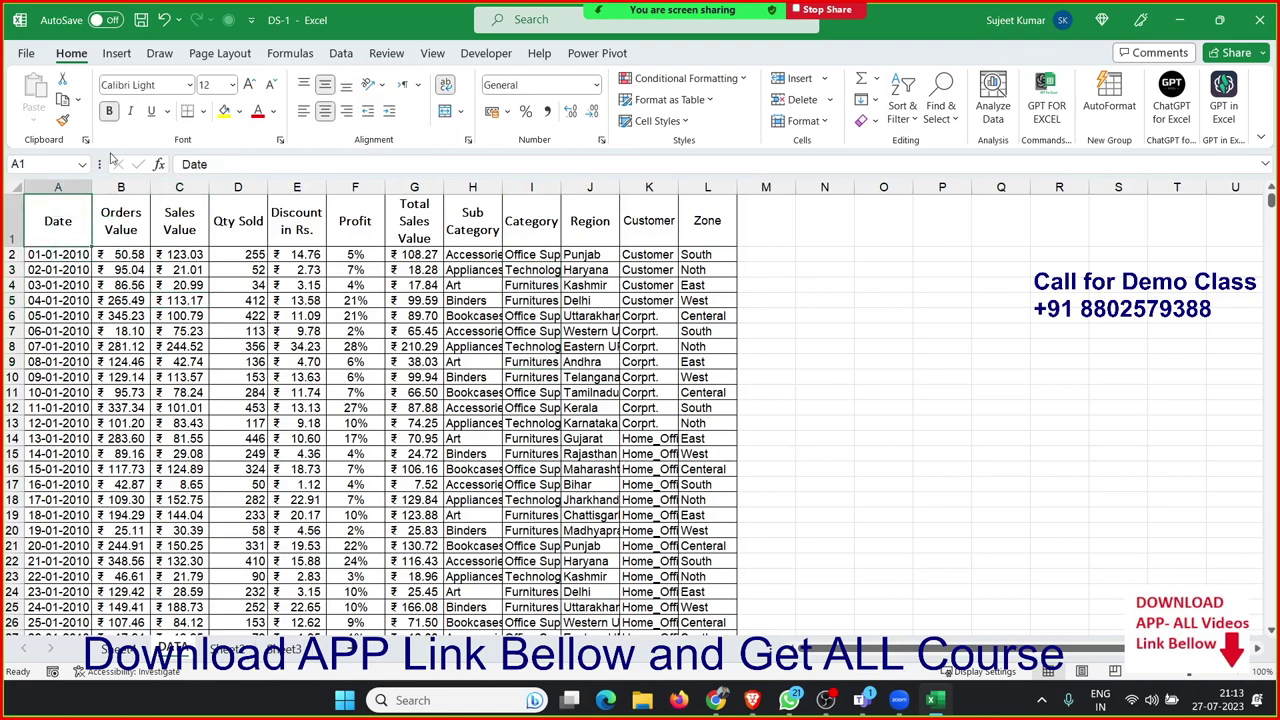
left_click(116, 53)
Step: Create a PivotTable on a new worksheet from the data range with Zone in the rows
left_click(50, 90)
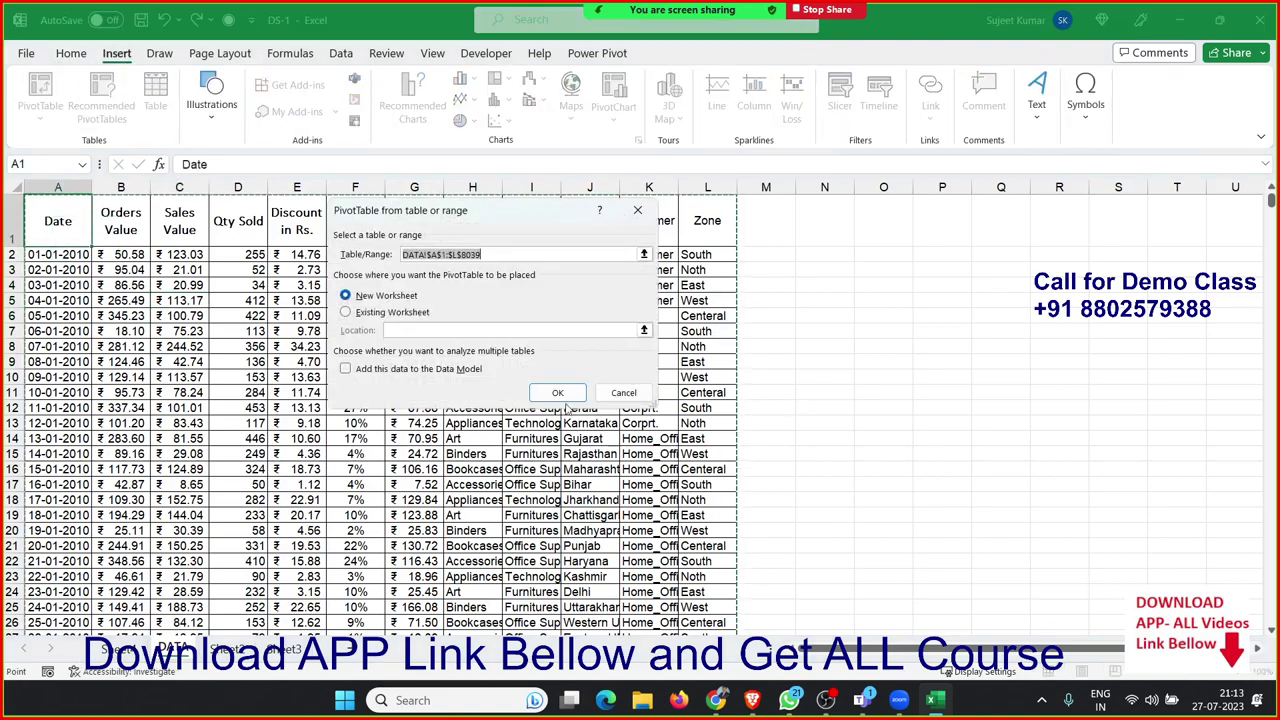
left_click(559, 393)
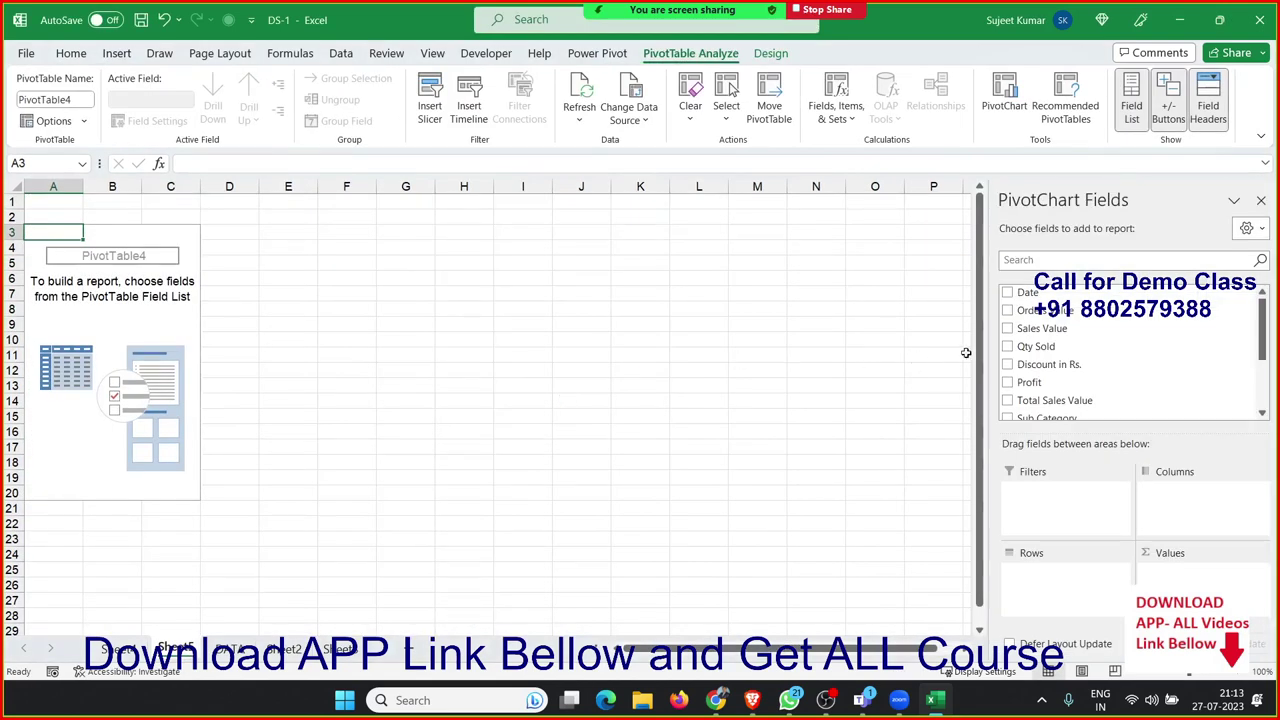
scroll(1100, 390, "down", 3)
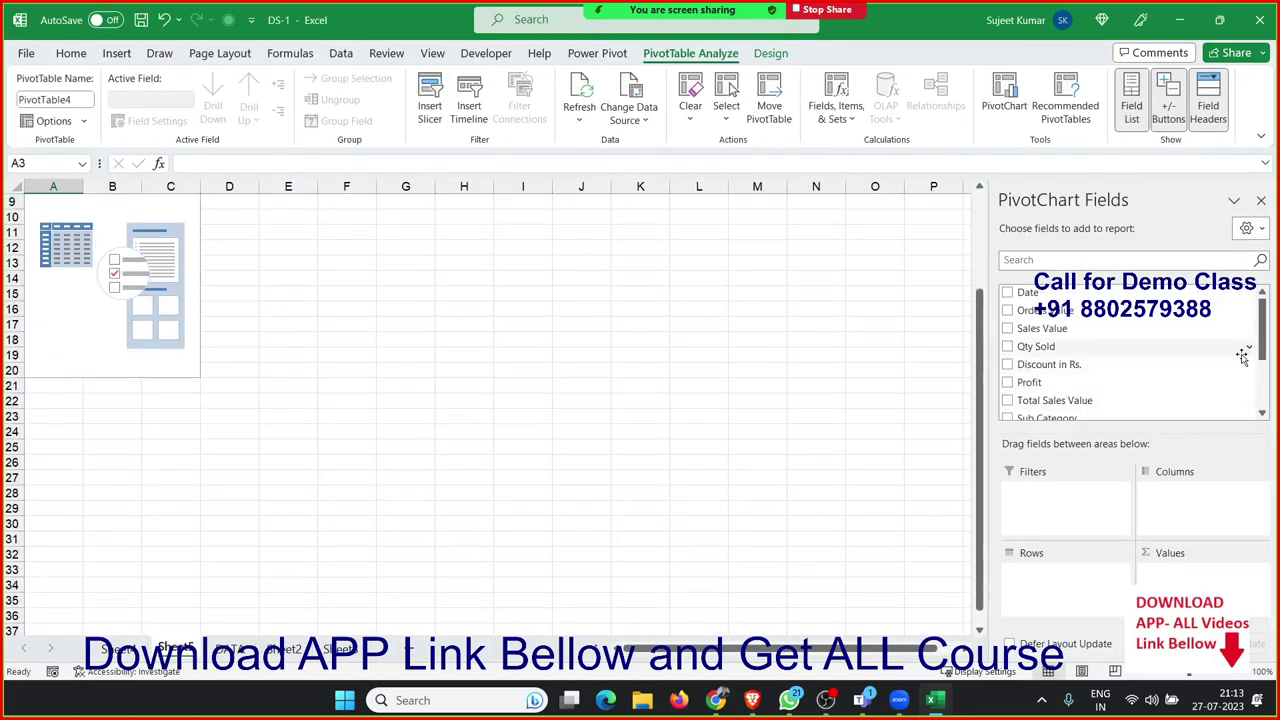
left_click_drag(1265, 342, 1261, 393)
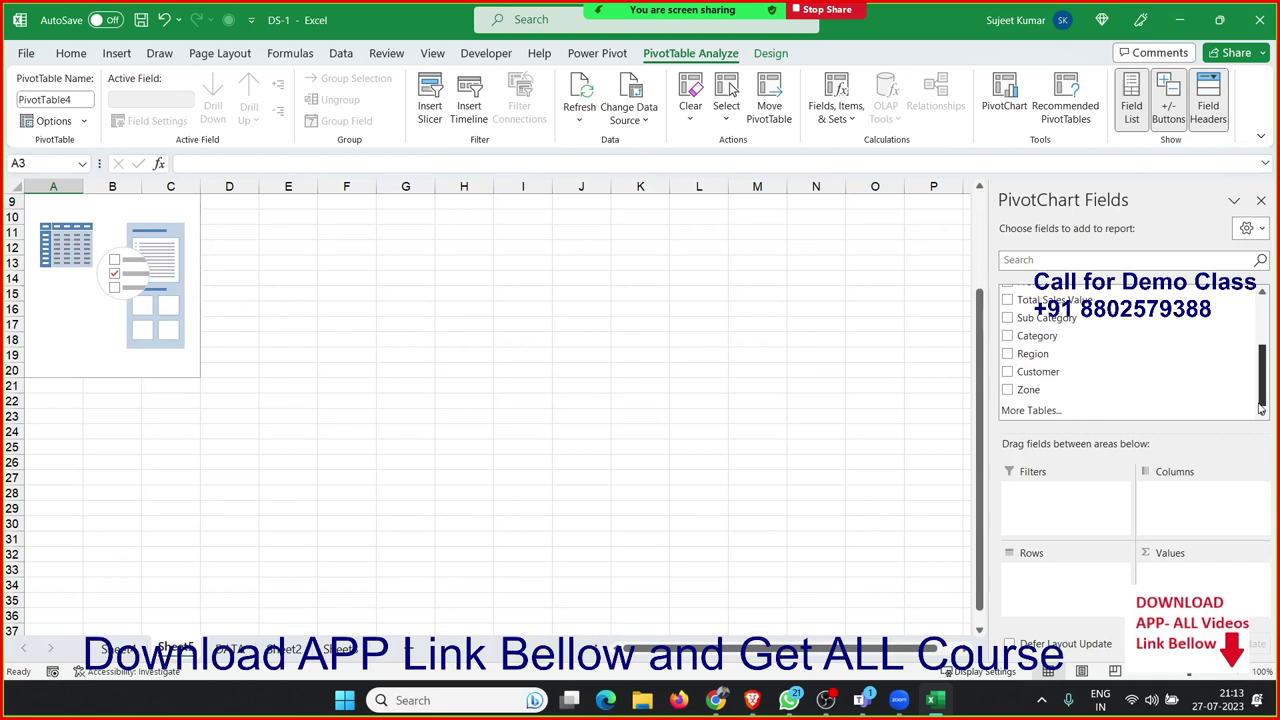
mouse_move(1068, 390)
left_mouse_down()
mouse_move(1094, 545)
mouse_move(1075, 570)
left_mouse_up()
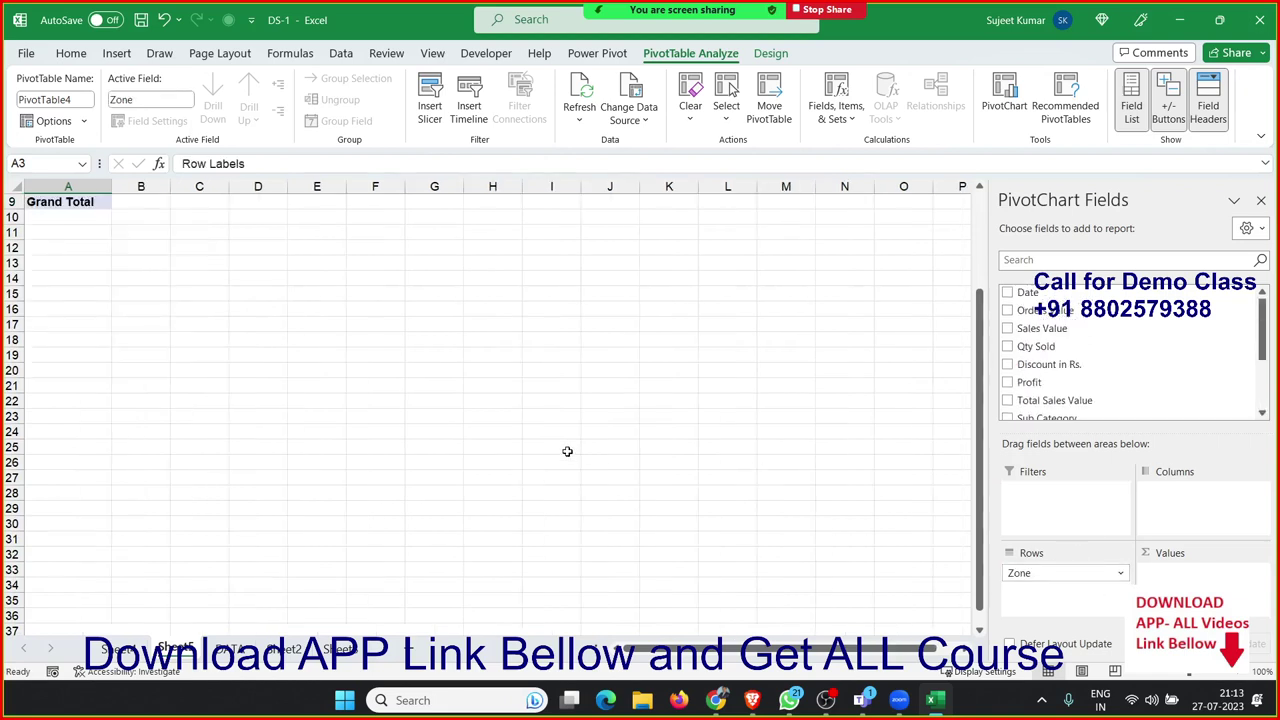
Step: Place Customer across the pivot columns
left_click(308, 355)
scroll(225, 355, "up", 3)
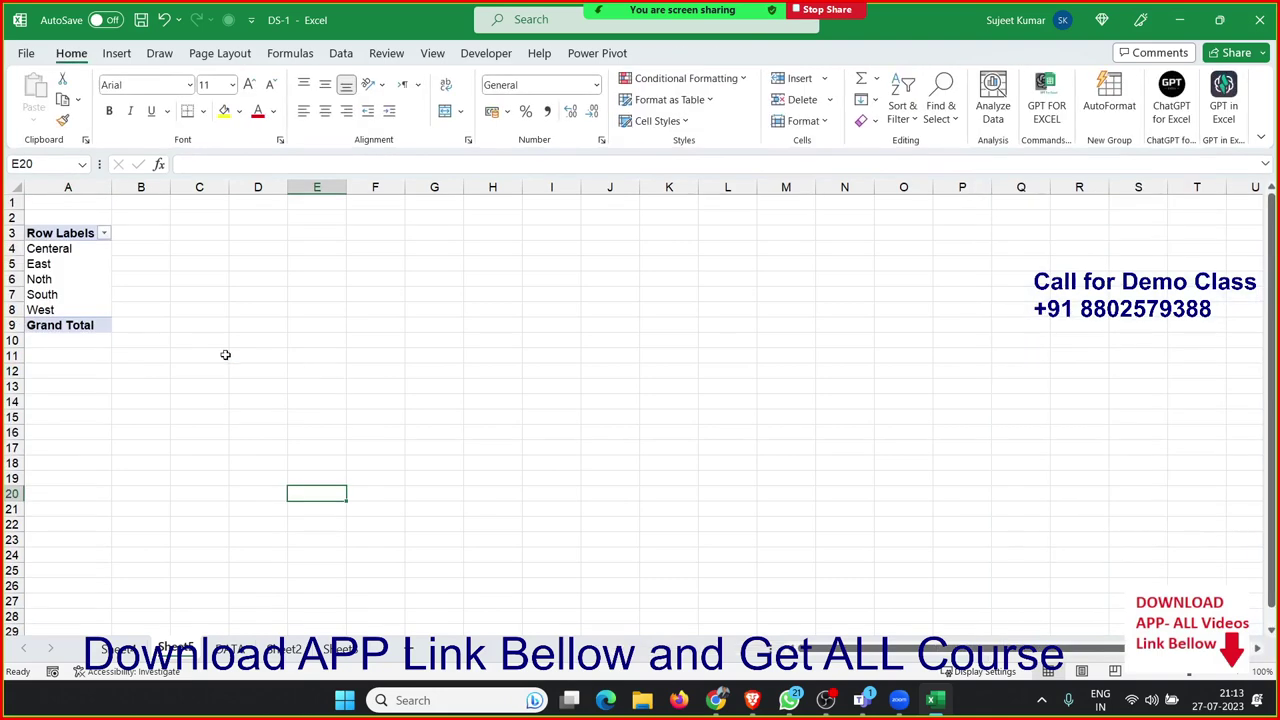
left_click(49, 280)
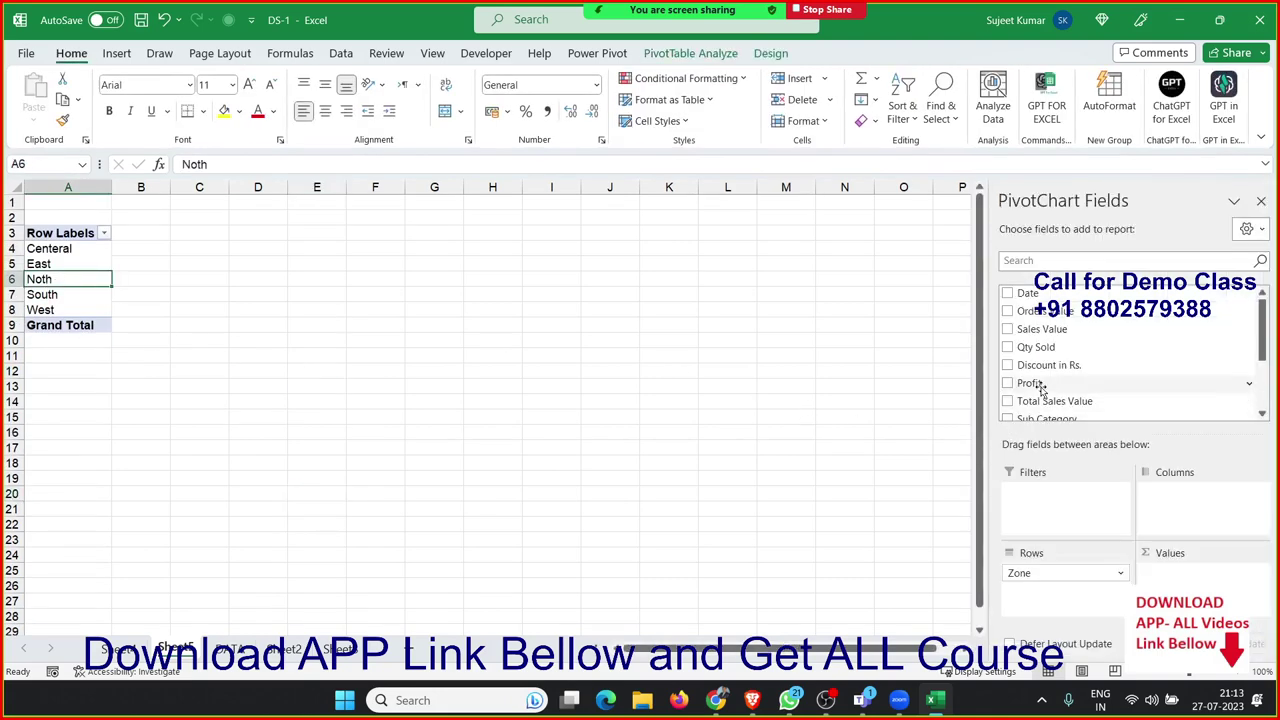
scroll(600, 410, "down", 6)
scroll(452, 409, "up", 6)
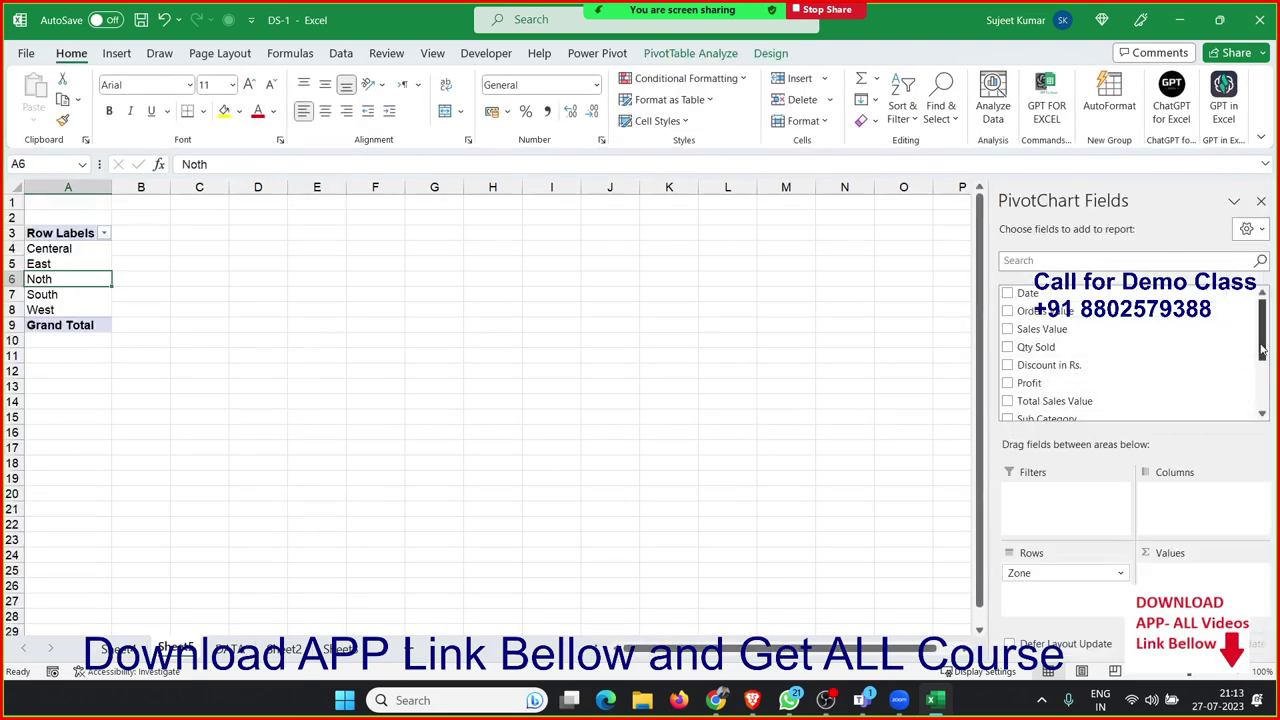
left_click_drag(1262, 335, 1256, 395)
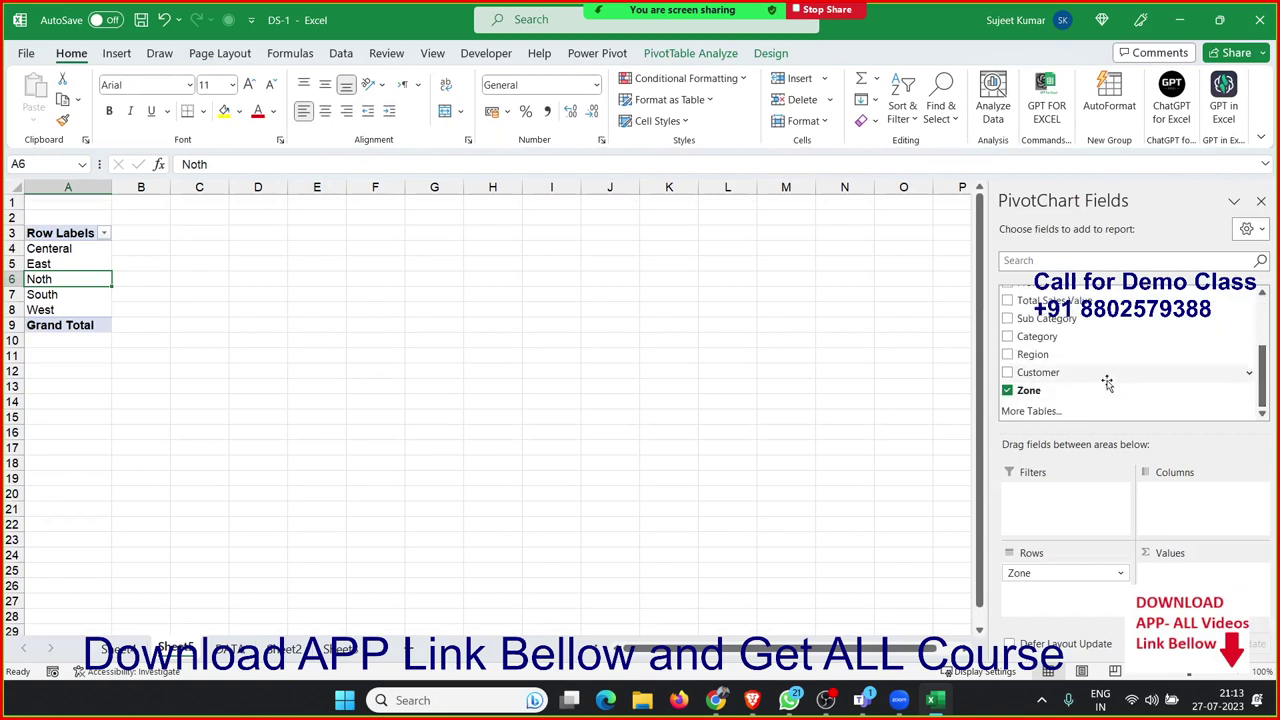
left_click_drag(1106, 374, 1219, 521)
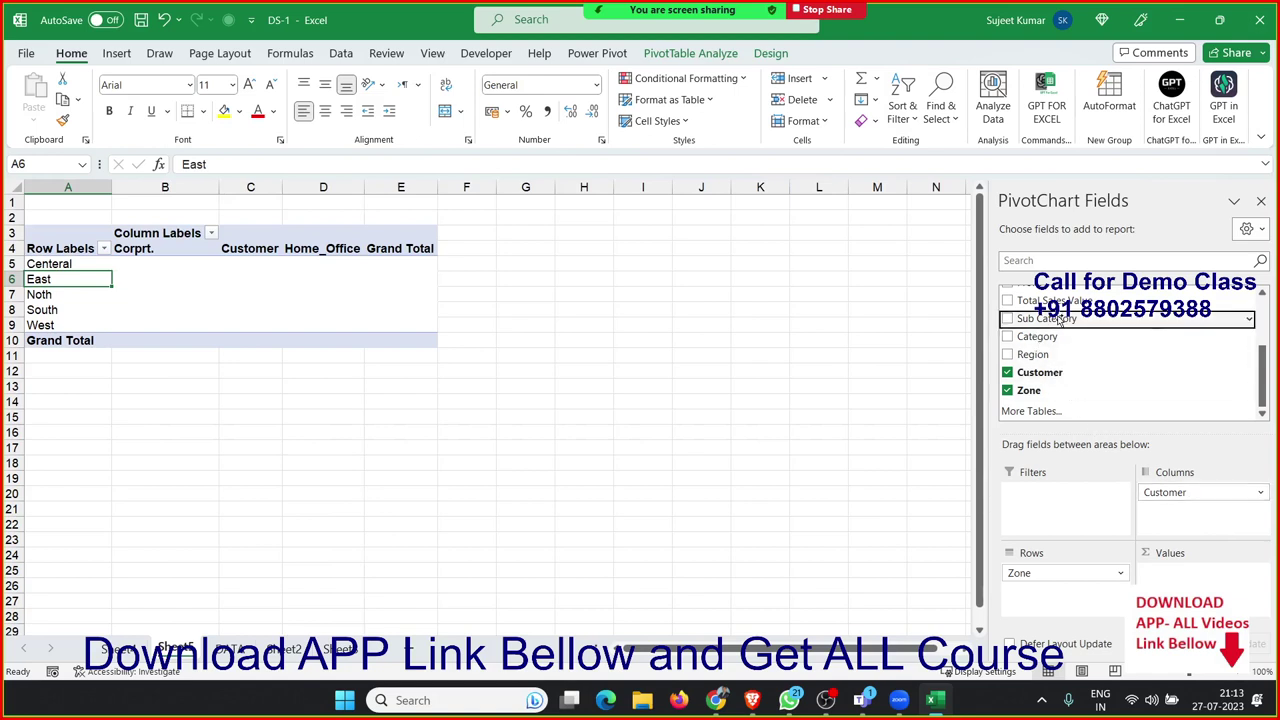
Step: Add Sum of Sales Value to the Values area and review the summed figures
scroll(1055, 322, "up", 2)
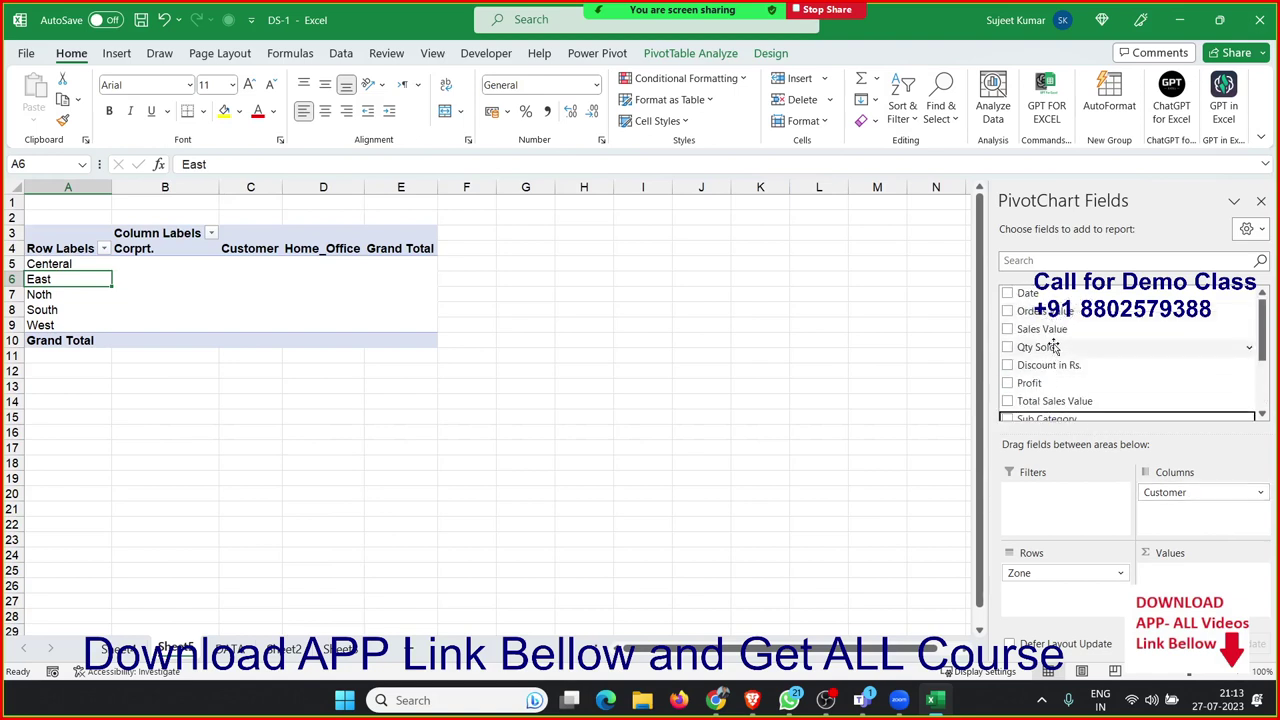
left_click(1053, 330)
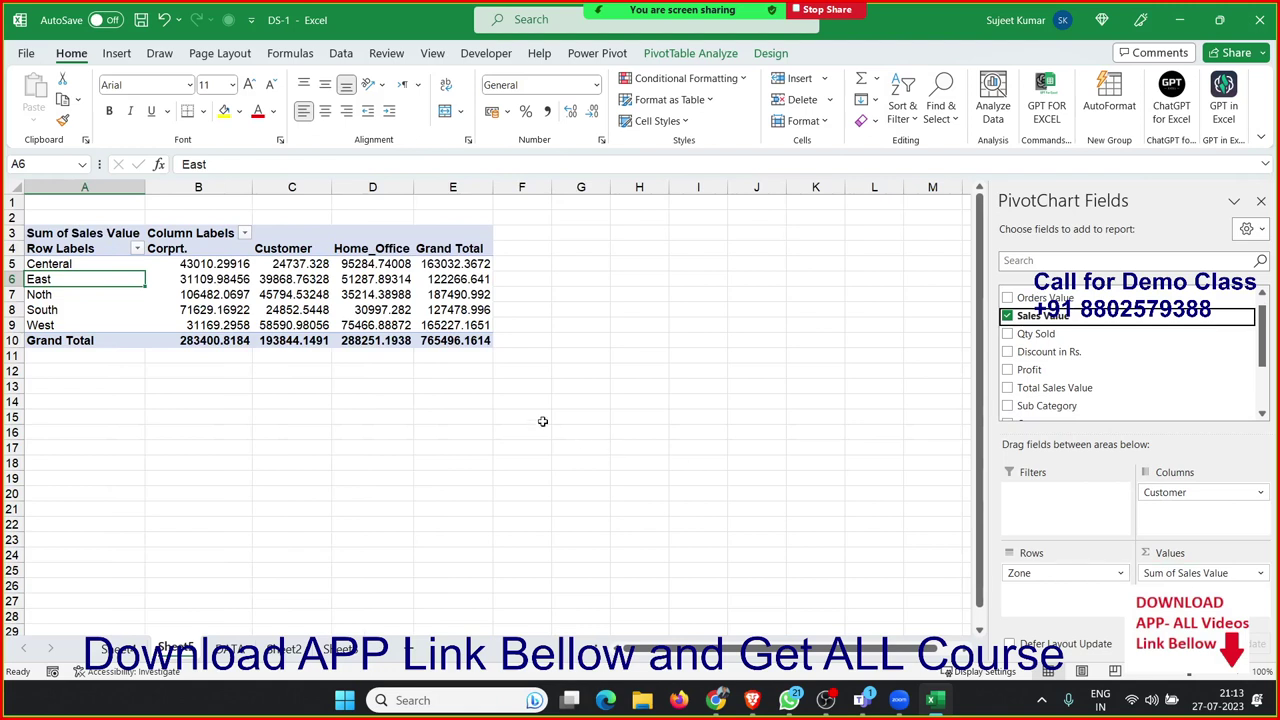
mouse_move(232, 266)
left_mouse_down()
mouse_move(372, 290)
mouse_move(452, 322)
left_mouse_up()
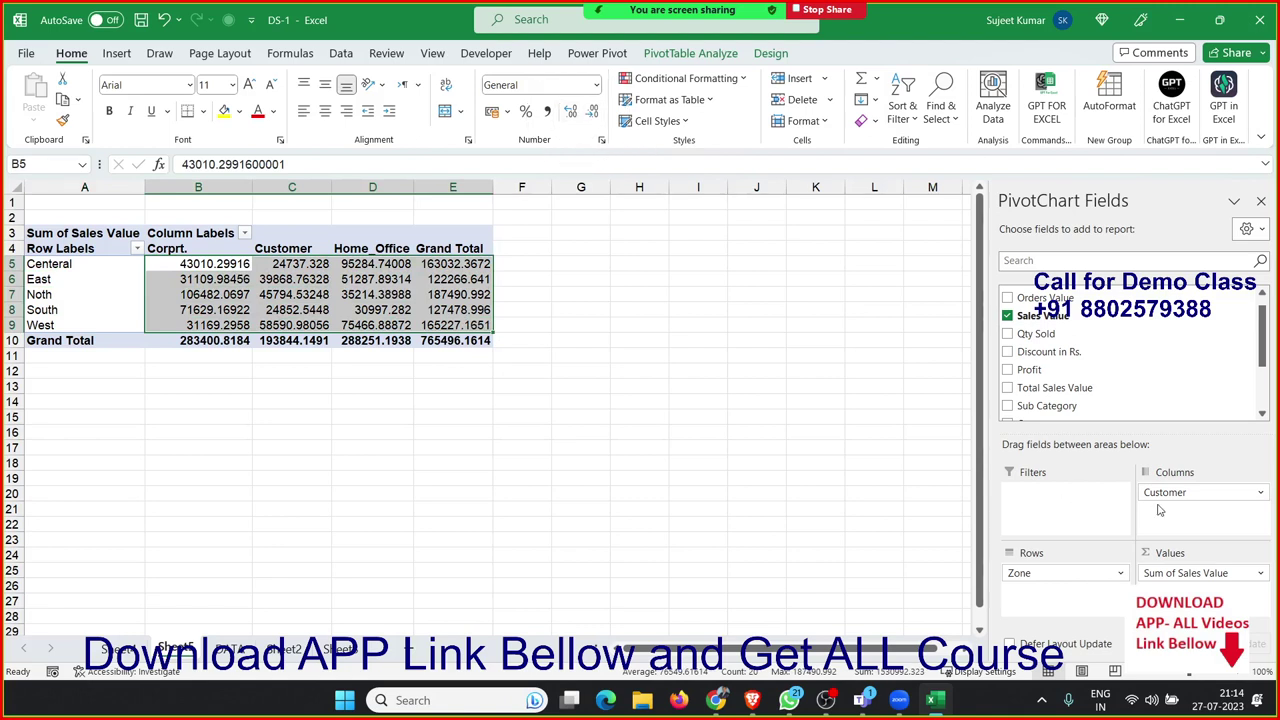
Step: Give Sum of Sales Value the custom number format 0 so totals like 765496 show without decimals
left_click(1185, 572)
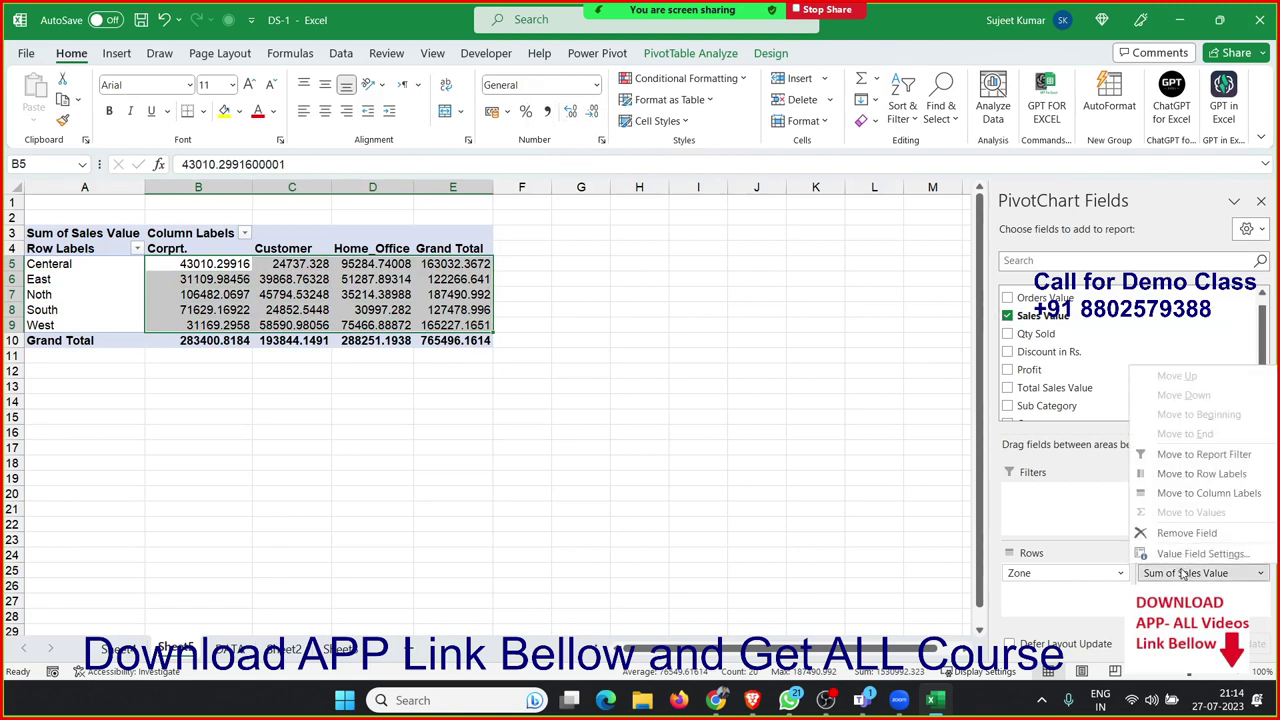
left_click(1183, 558)
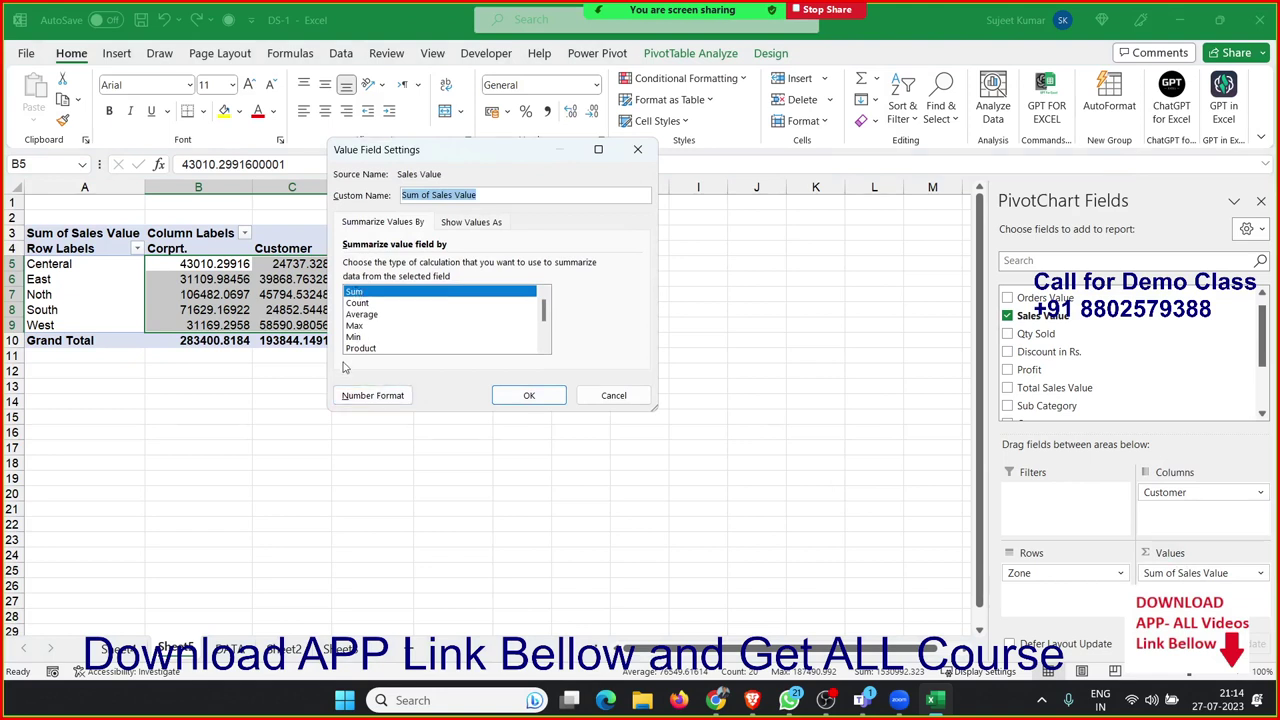
left_click(373, 395)
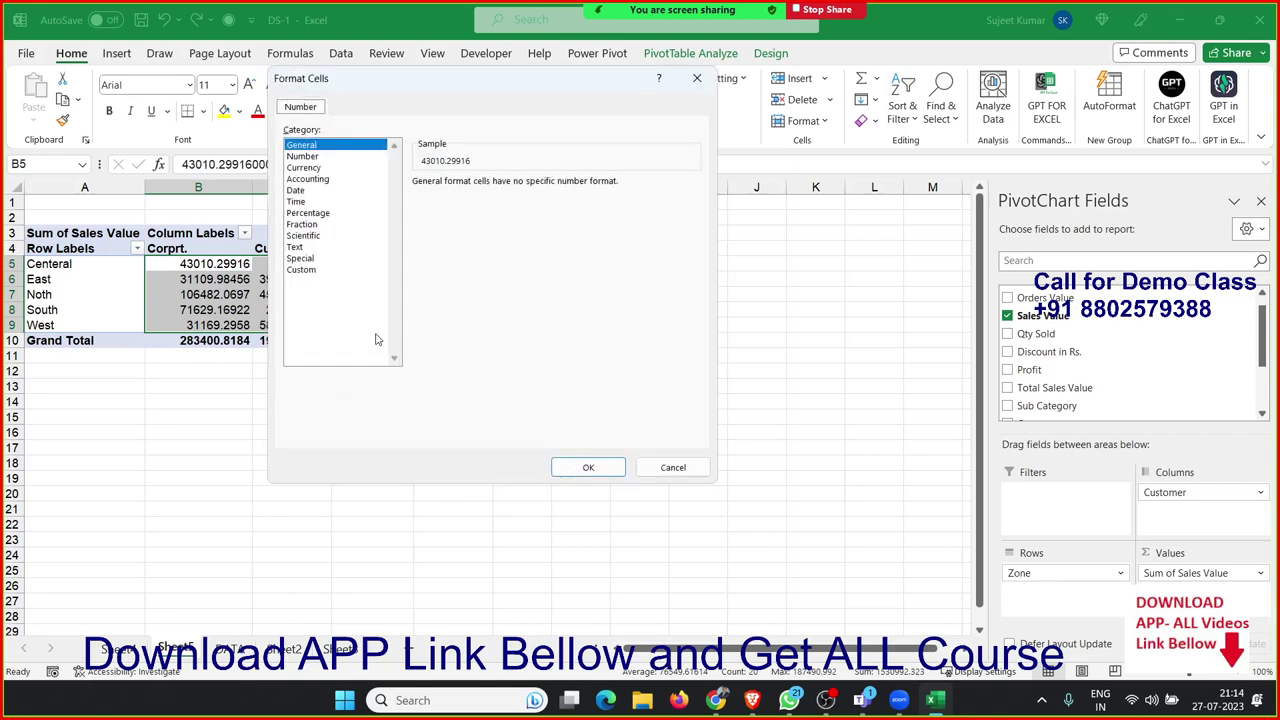
left_click(301, 270)
left_click_drag(459, 200, 343, 200)
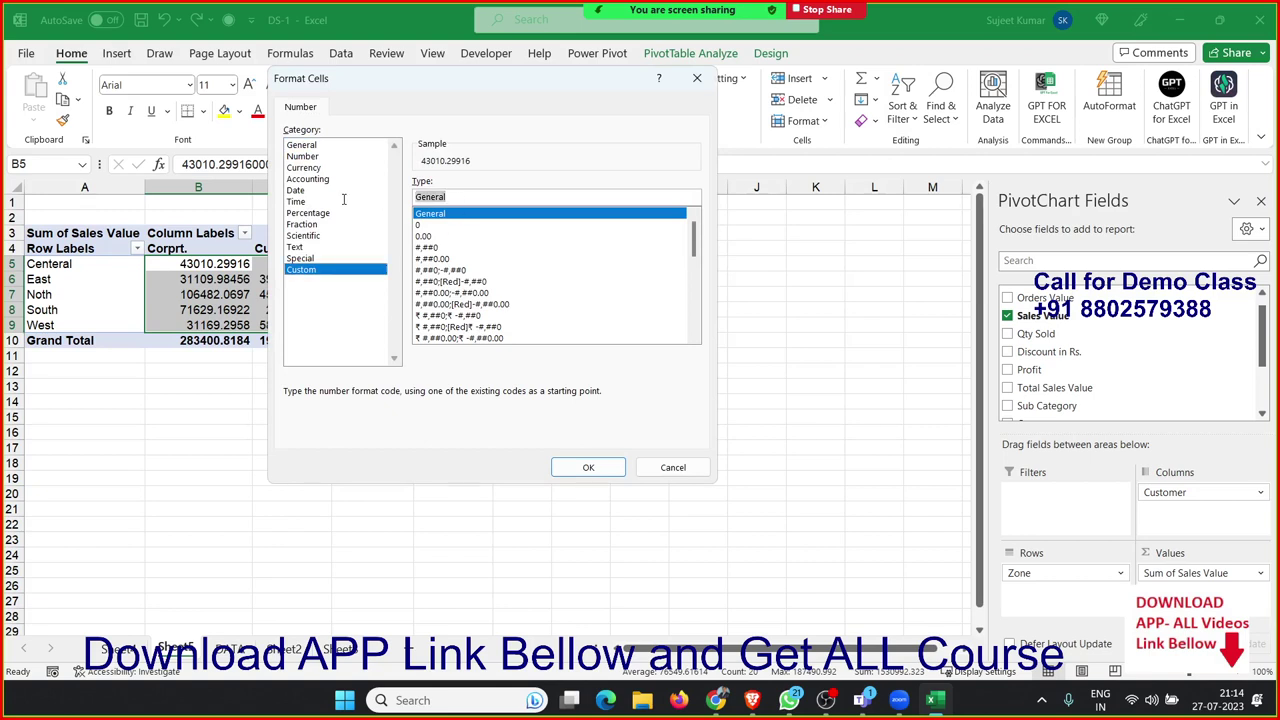
type("0")
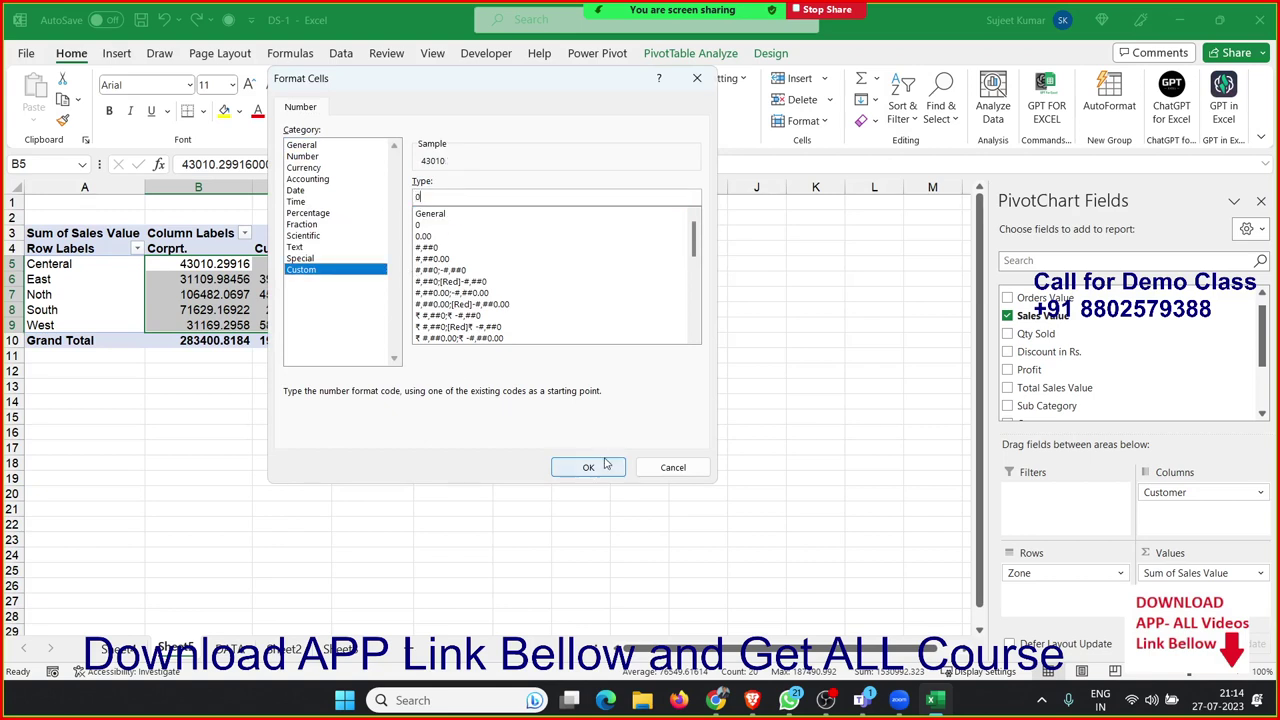
left_click(606, 466)
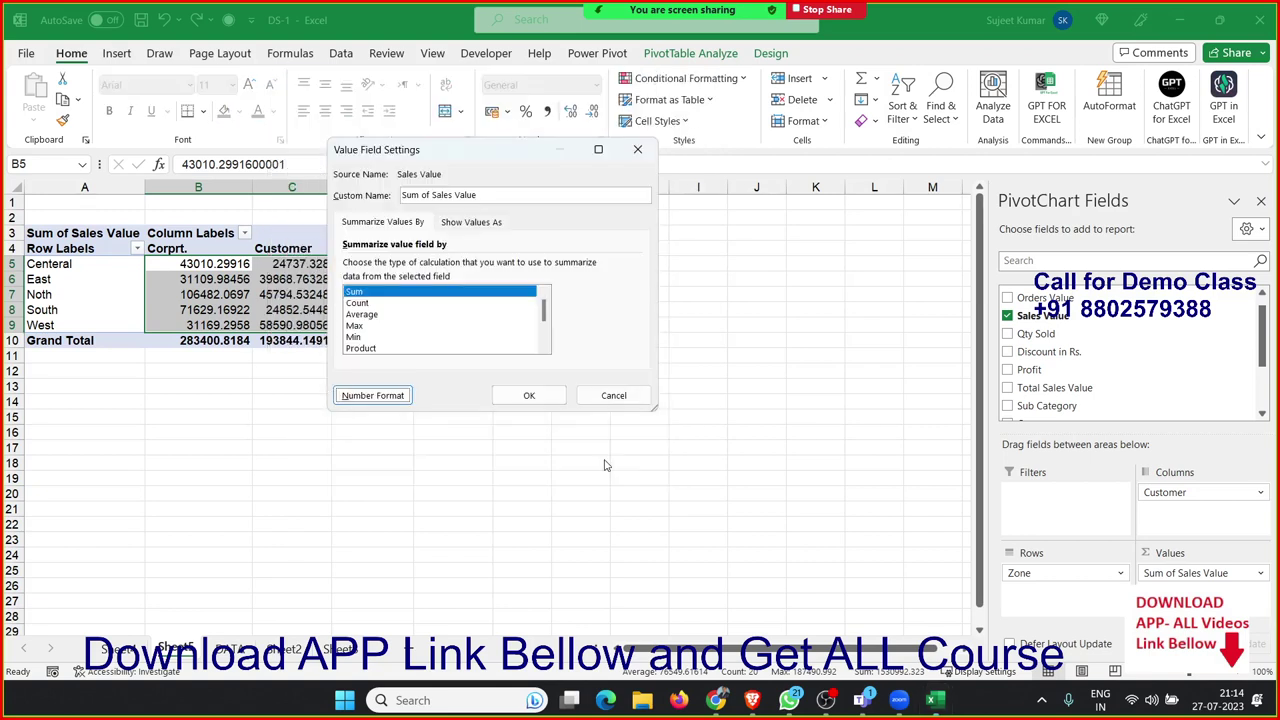
left_click(557, 396)
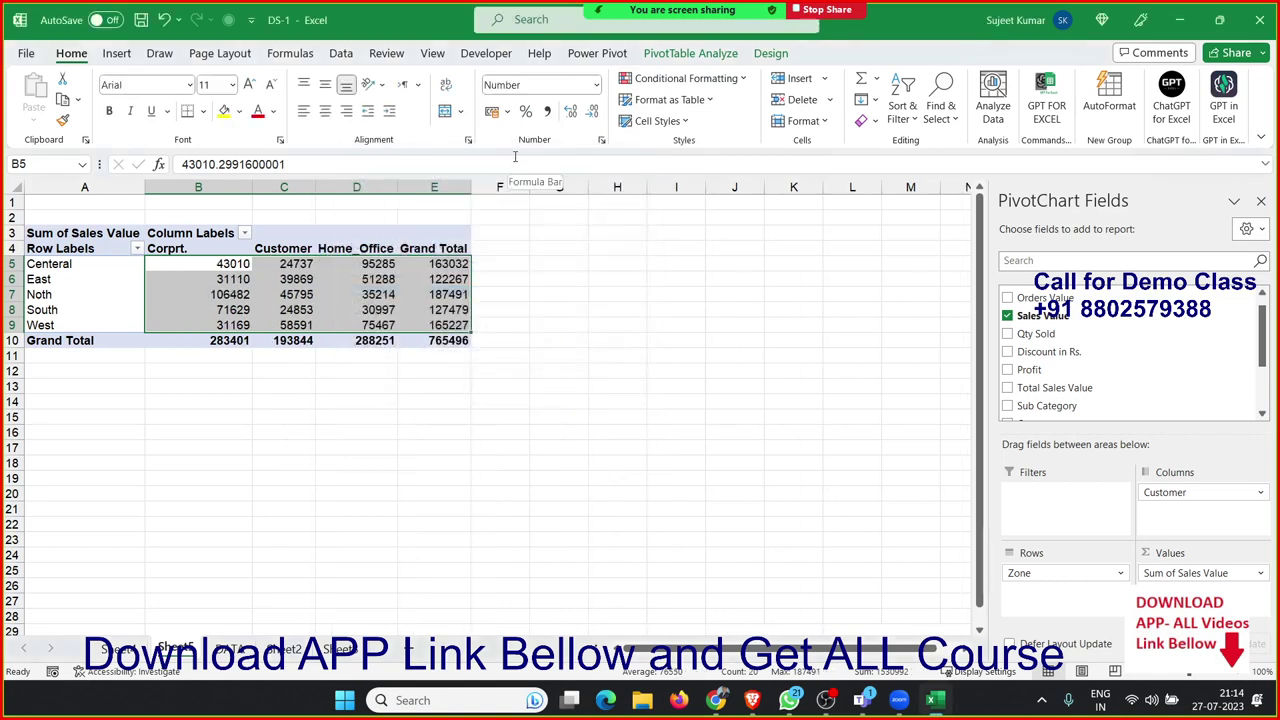
Step: Replace the 'Row Labels' header with Zone and 'Column Labels' with Customer Type
left_click(87, 258)
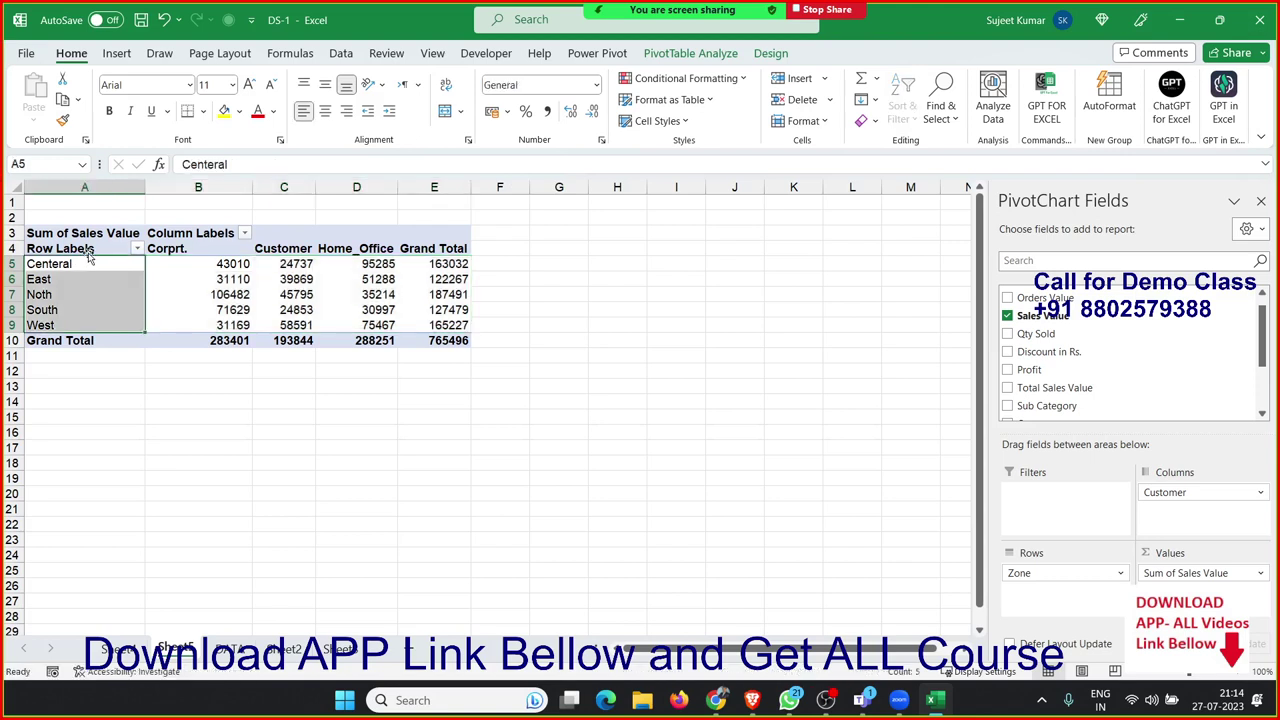
left_click(90, 248)
type("Zon")
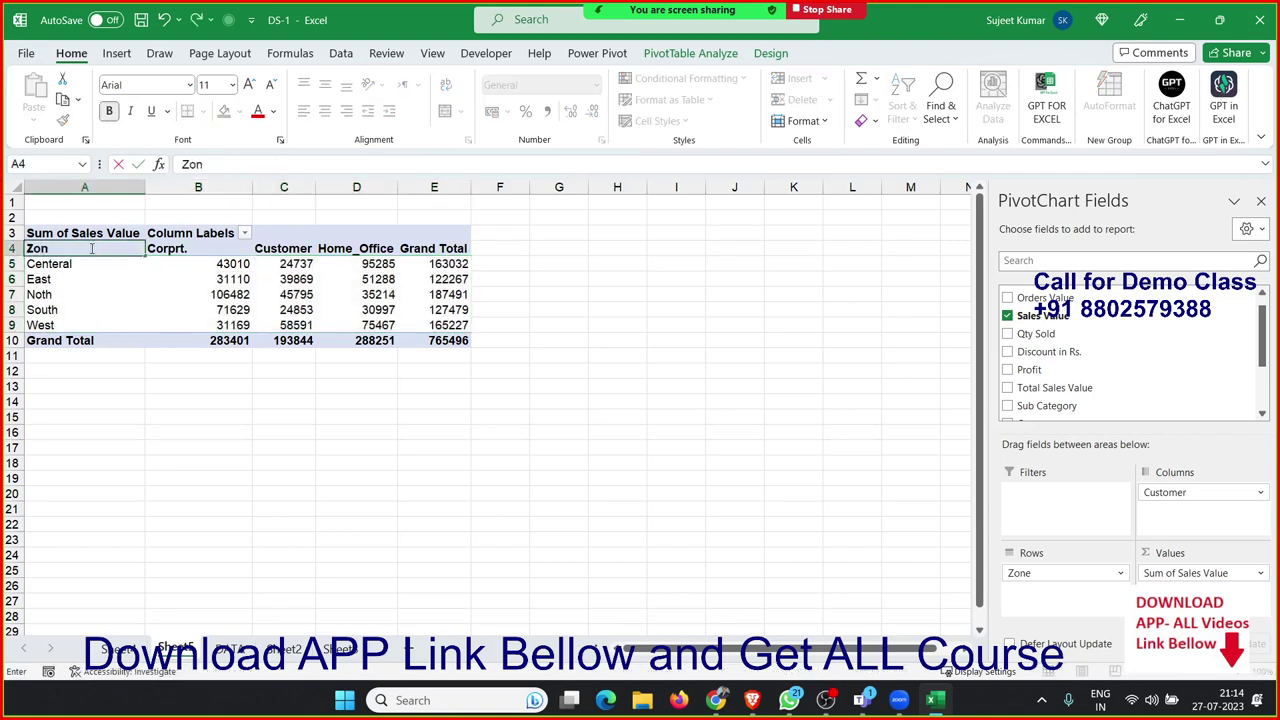
type("e")
left_click(130, 279)
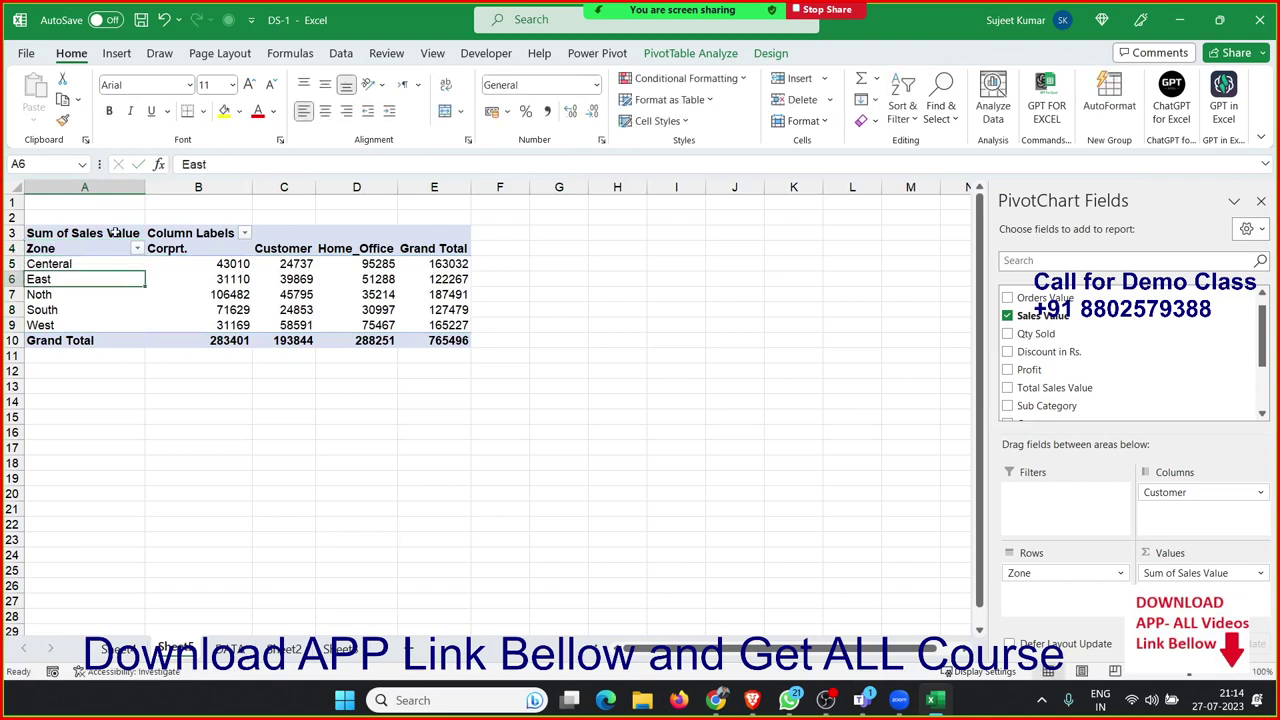
left_click(116, 234)
left_click(190, 235)
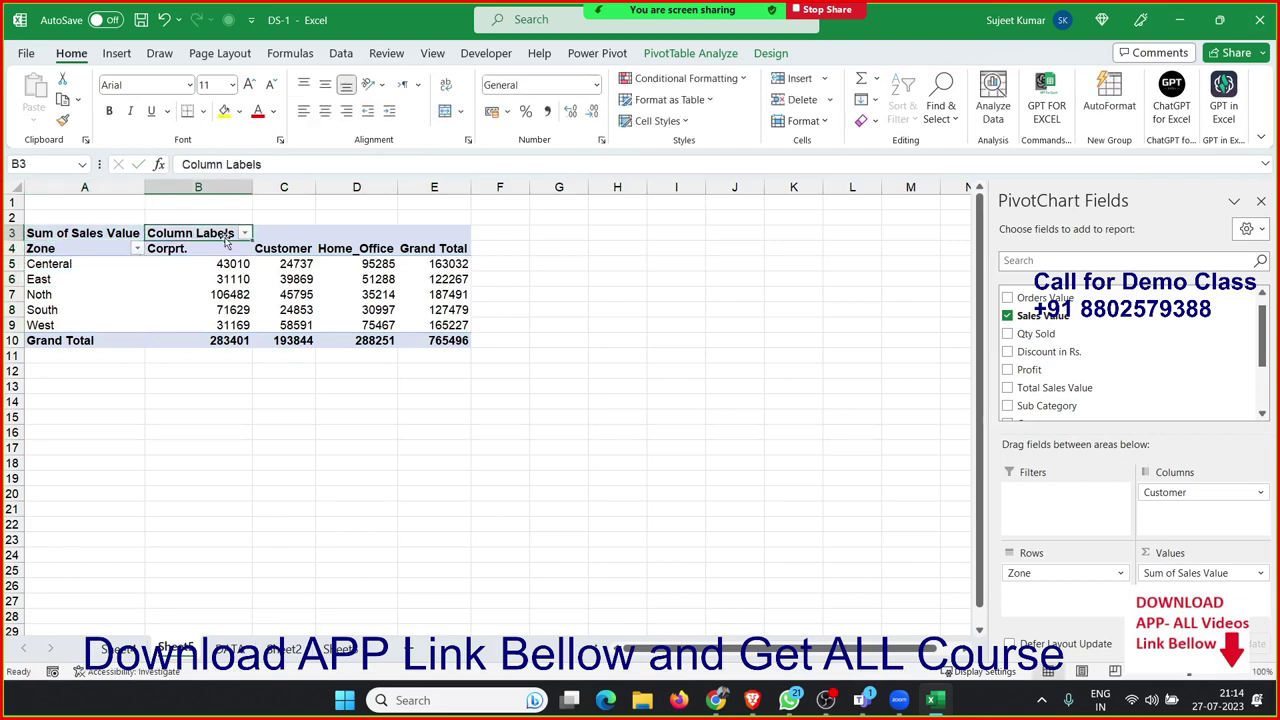
type("C")
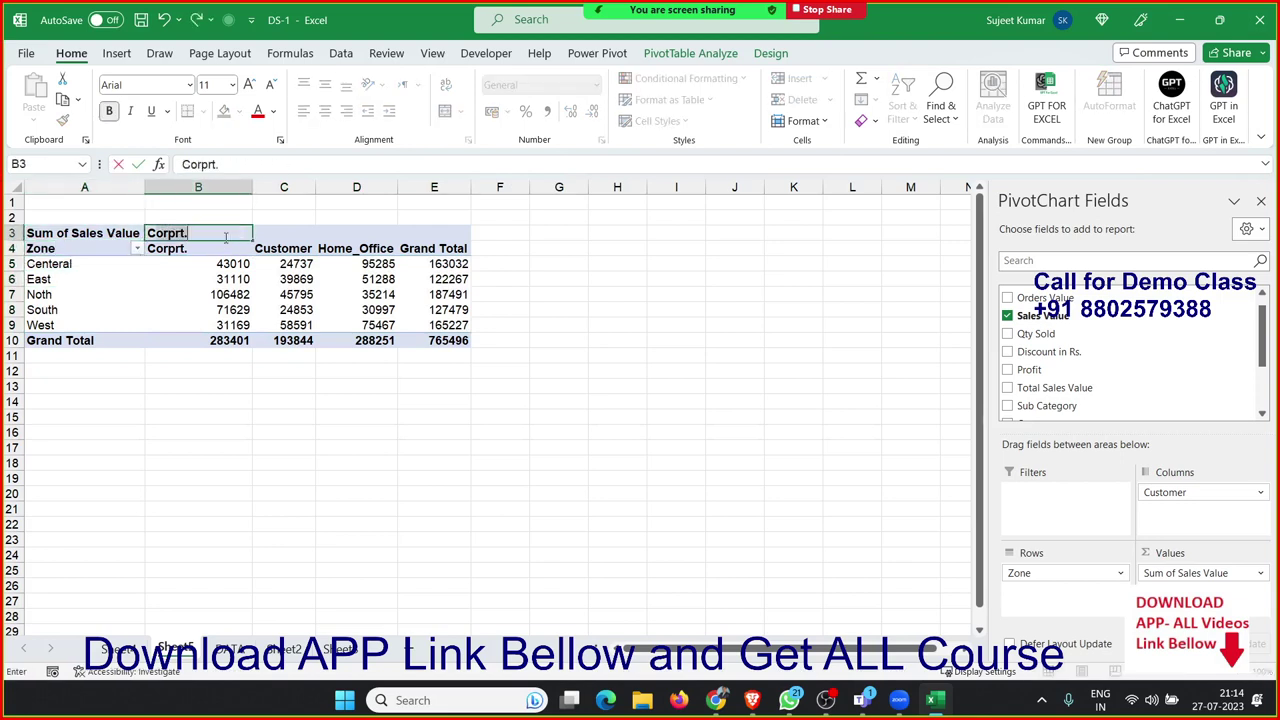
type("ustomer T")
type("ype")
key("Return")
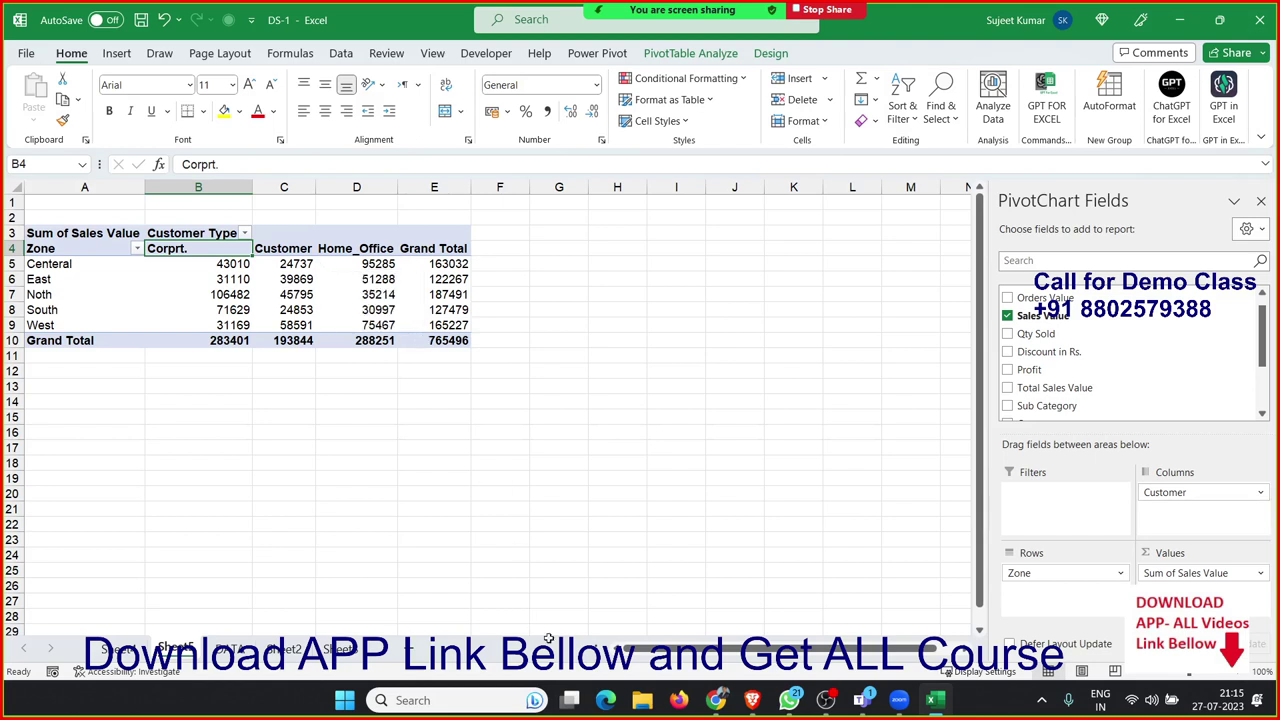
Step: Add Category under Customer in Columns, creating Furnitures, Office Supplies and Technology sub-columns
left_click_drag(634, 652, 650, 652)
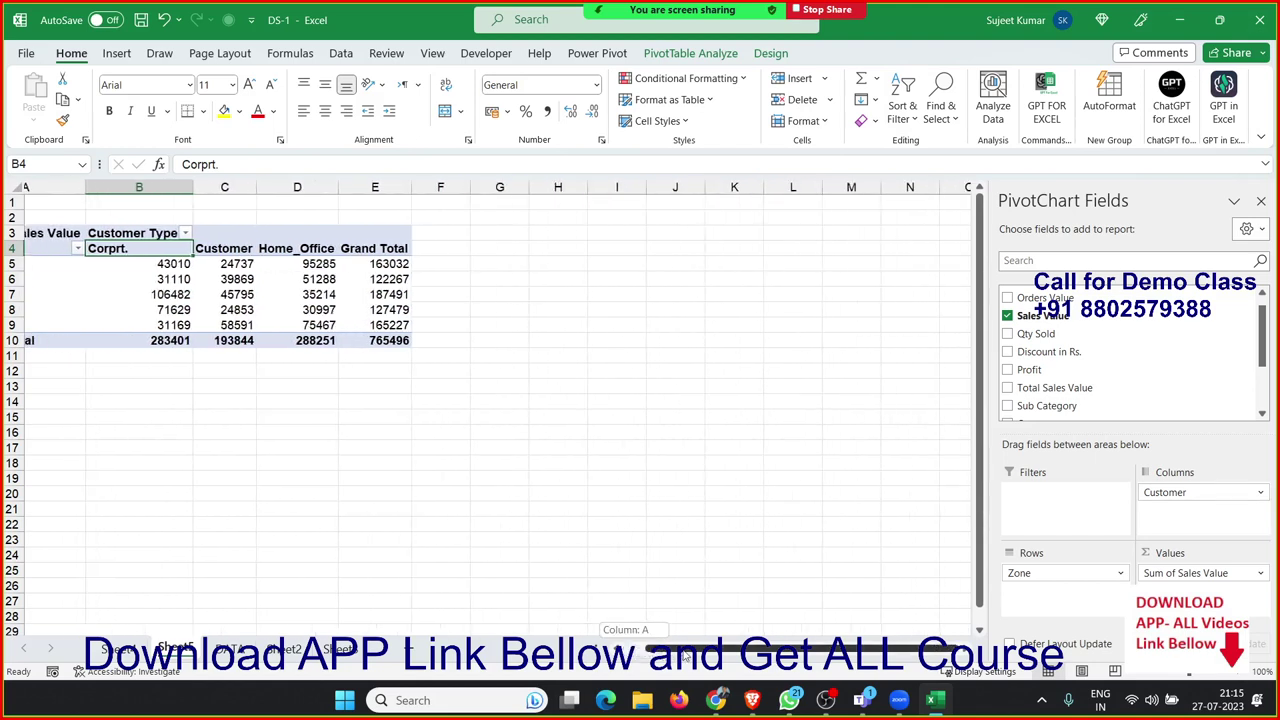
left_click_drag(650, 652, 595, 641)
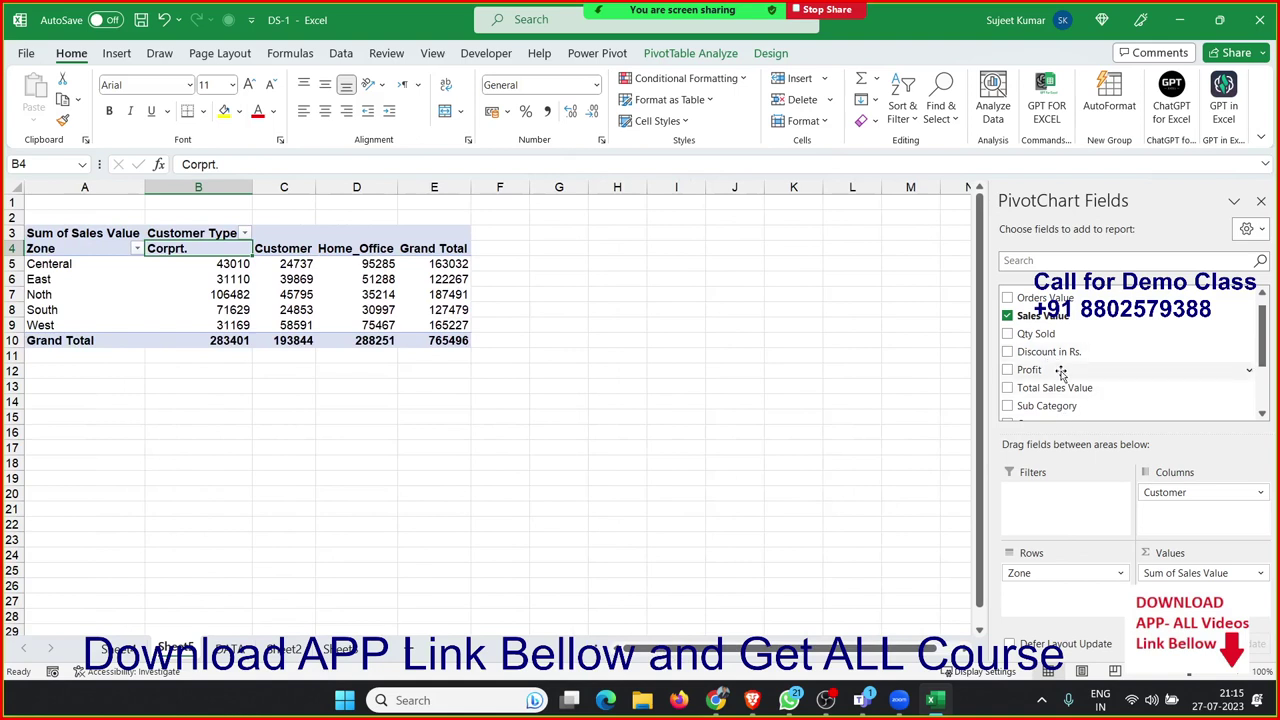
scroll(1072, 388, "down", 1)
scroll(1072, 388, "down", 2)
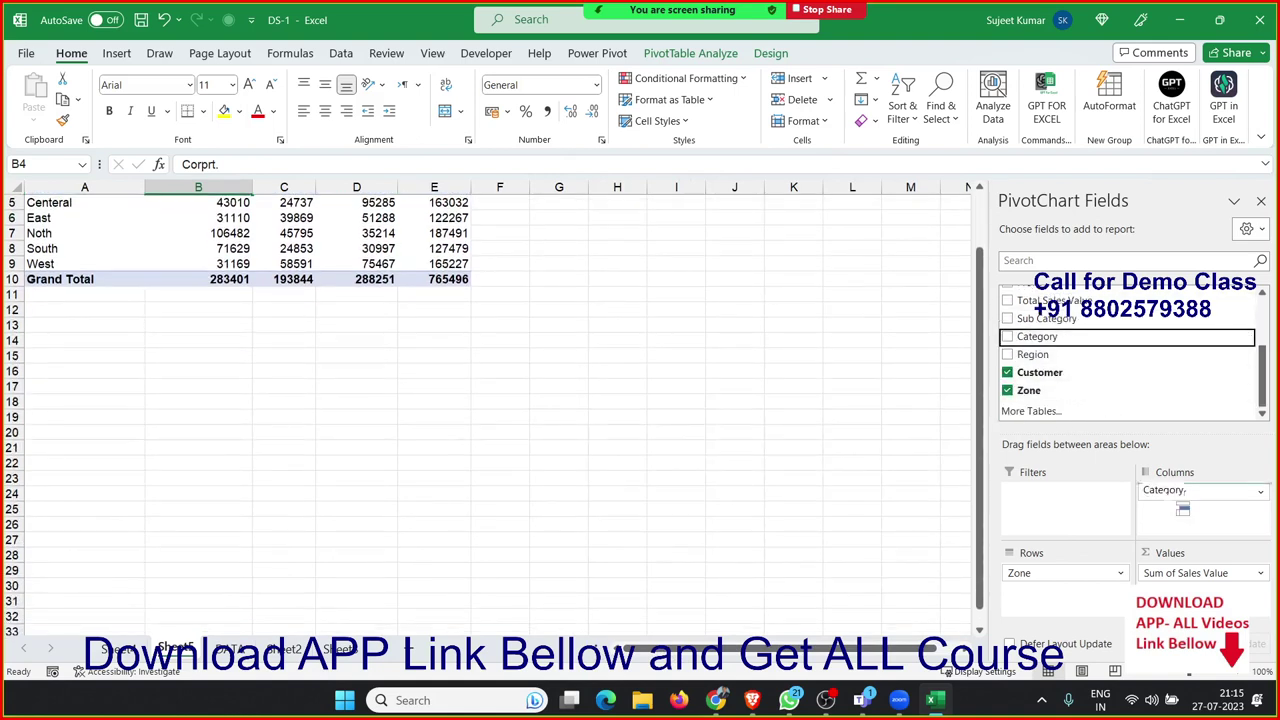
left_click_drag(1066, 340, 1193, 525)
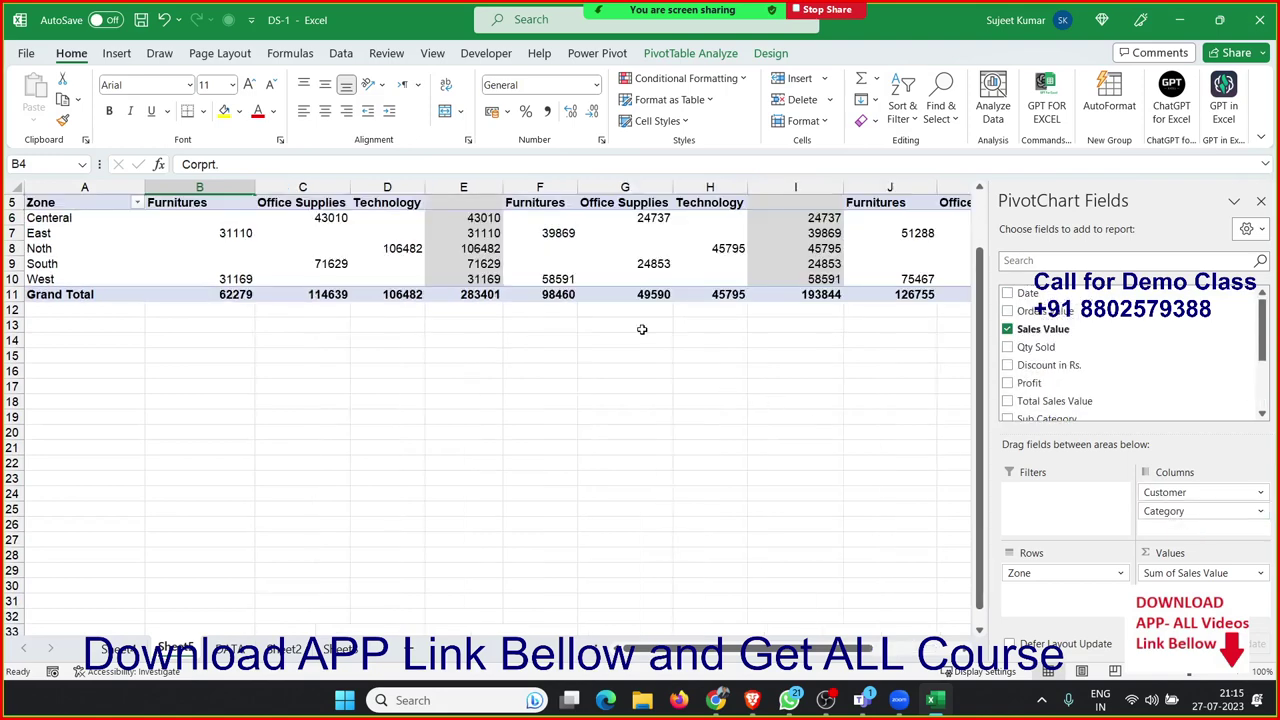
left_click(563, 278)
scroll(562, 276, "up", 1)
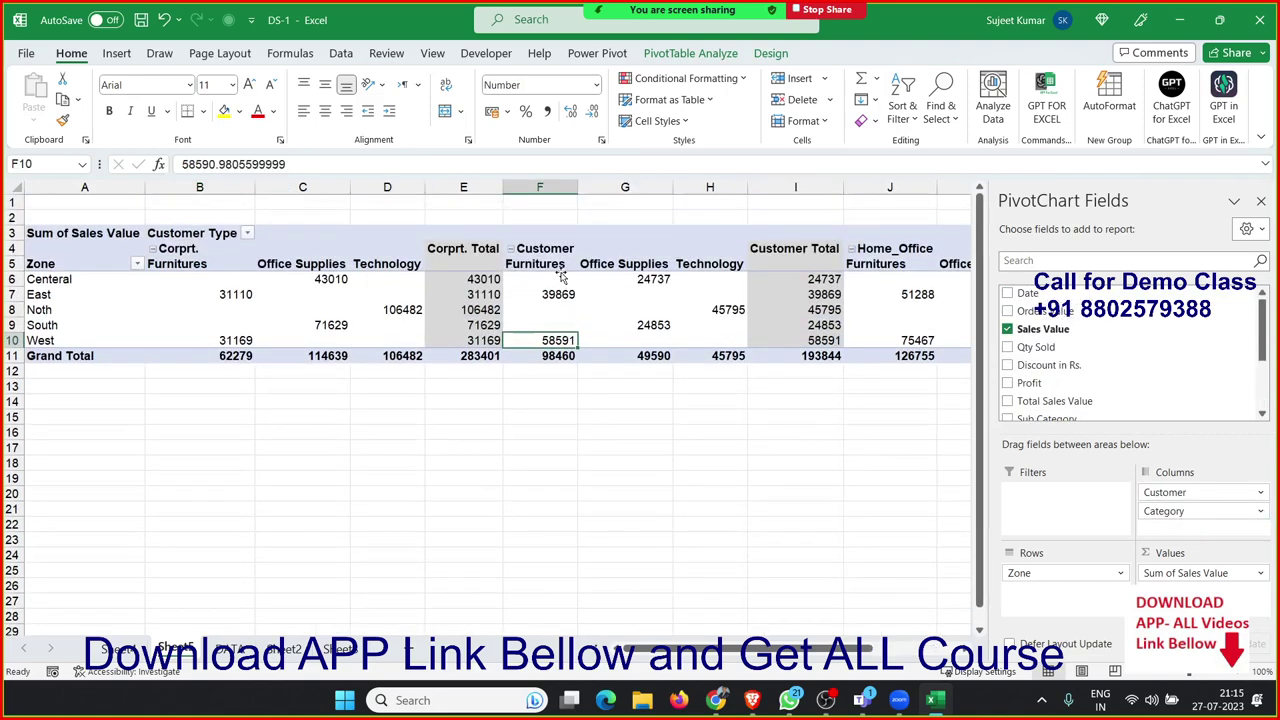
left_click(450, 262)
left_click(177, 263)
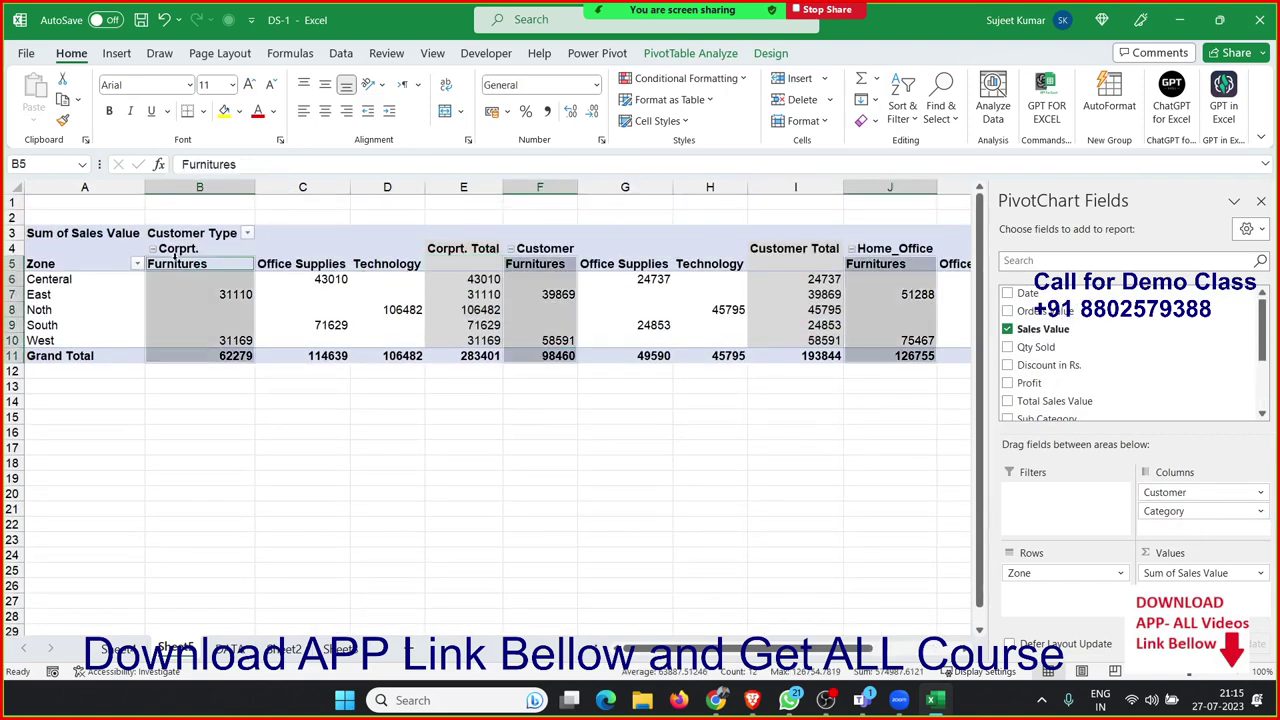
left_click_drag(177, 263, 362, 252)
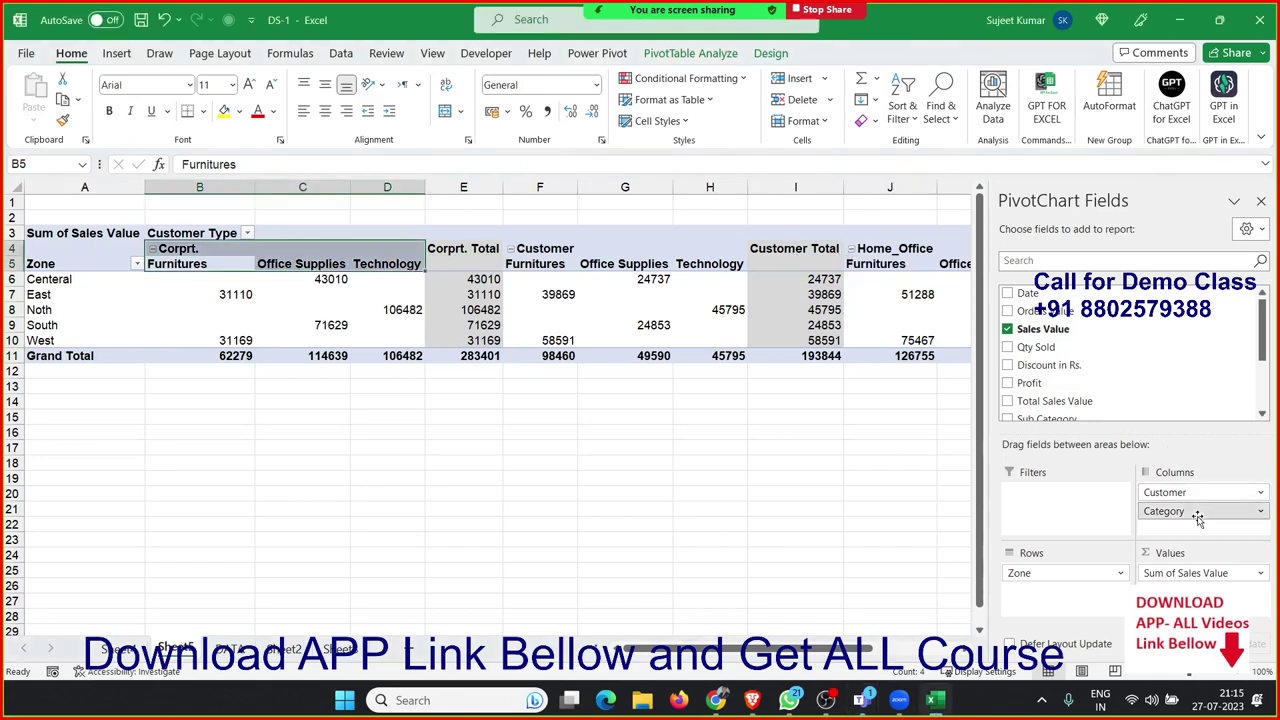
Step: Arrange Category, Sub Category, Zone and Region as nested row fields in the sales pivot
left_click_drag(1197, 516, 1090, 592)
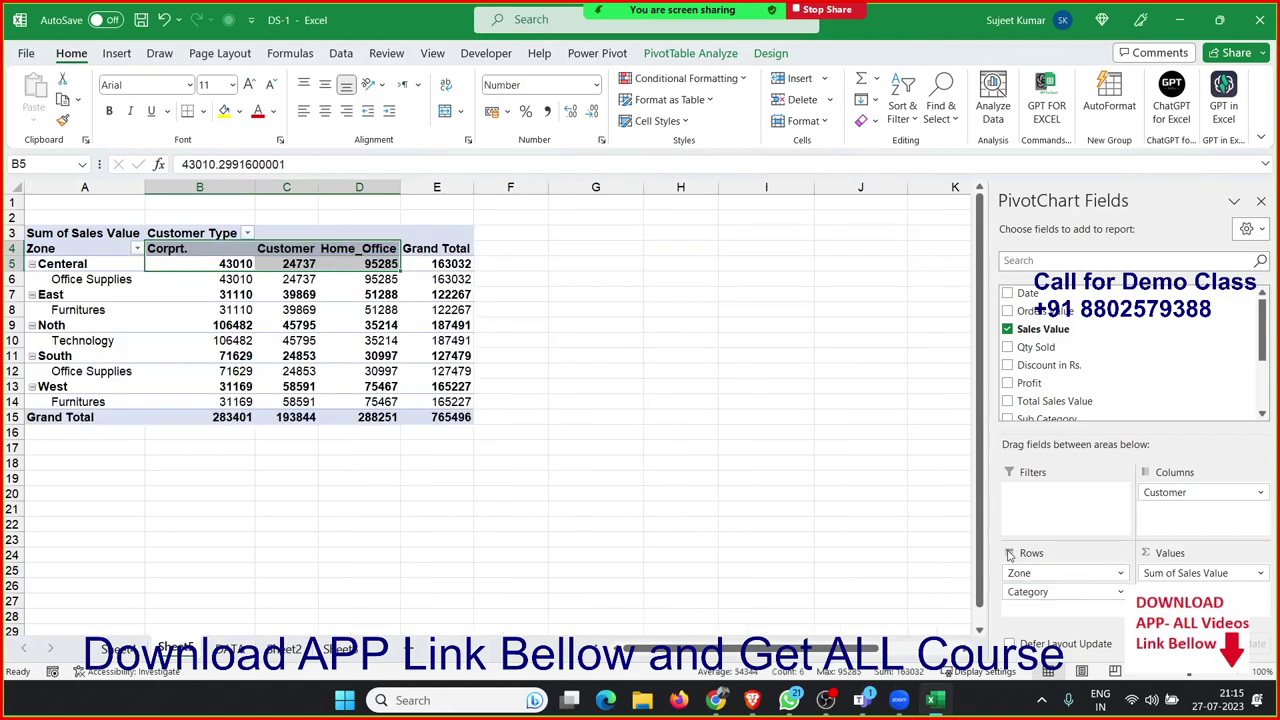
mouse_move(1040, 573)
left_mouse_down()
mouse_move(1048, 598)
mouse_move(1060, 588)
mouse_move(1045, 568)
left_mouse_up()
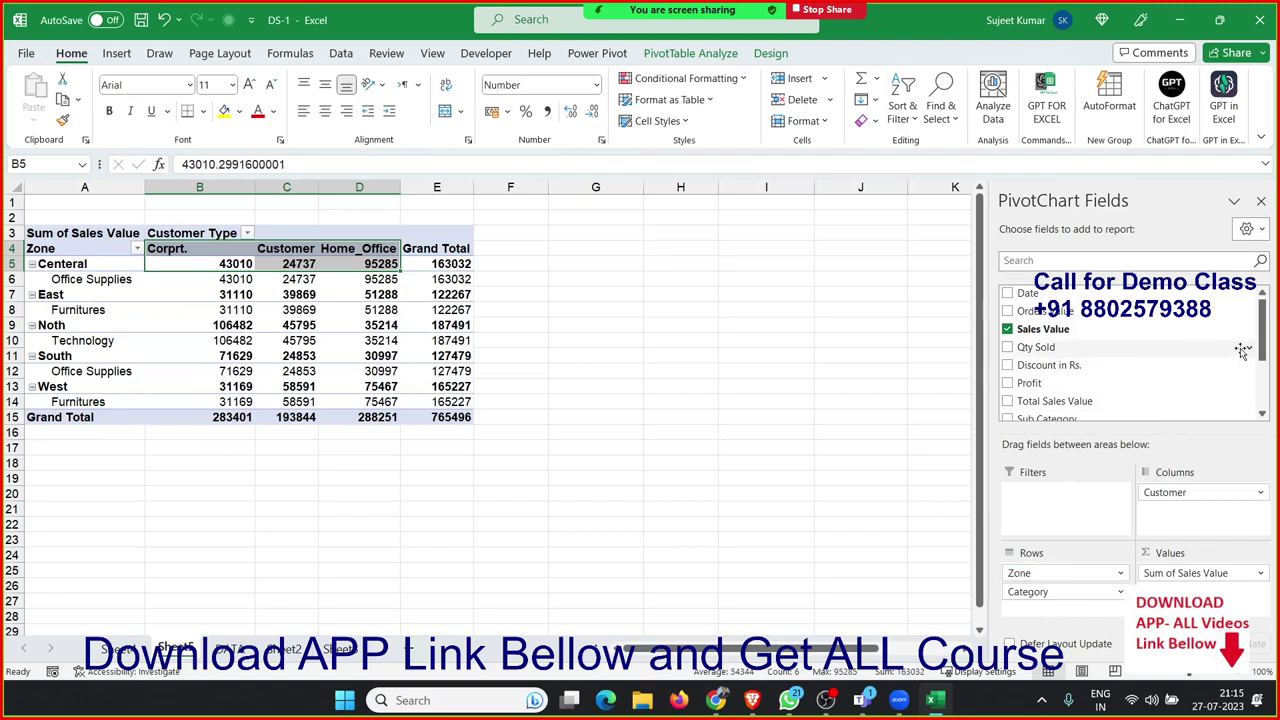
left_click_drag(1262, 347, 1262, 385)
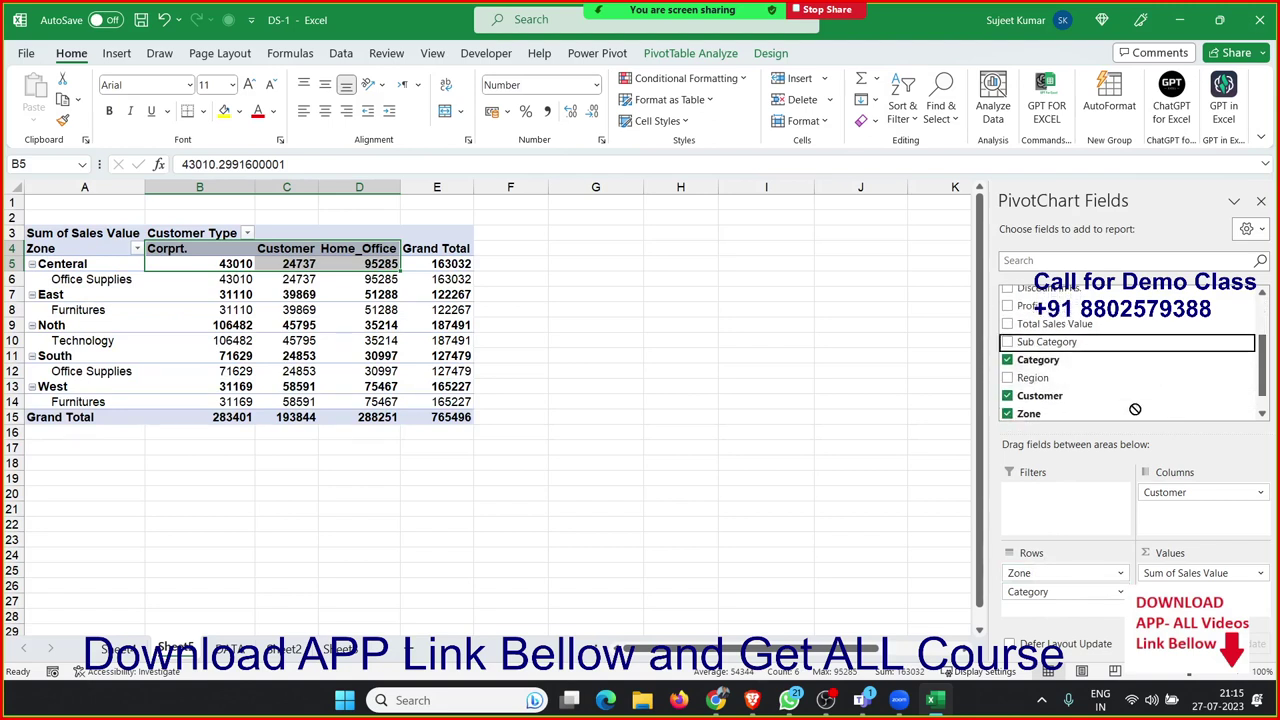
mouse_move(1047, 343)
left_mouse_down()
mouse_move(1116, 606)
mouse_move(1087, 600)
left_mouse_up()
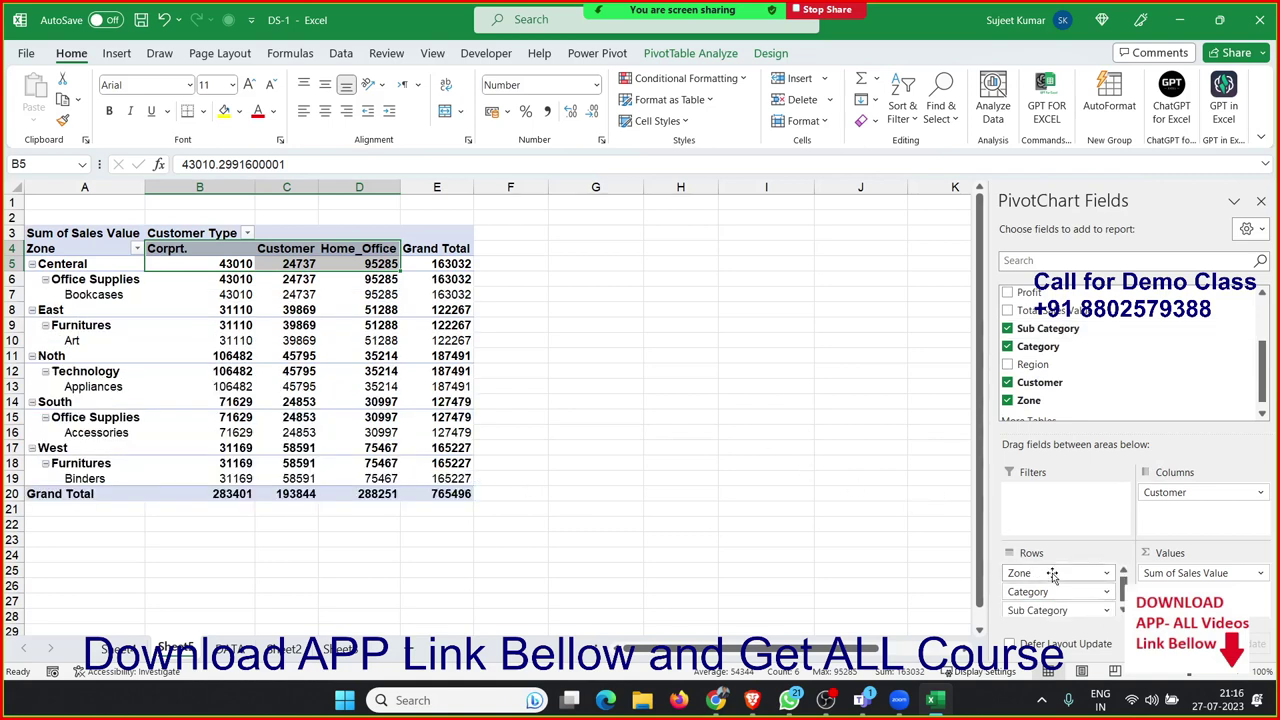
mouse_move(1035, 573)
left_mouse_down()
mouse_move(1072, 622)
mouse_move(1057, 606)
left_mouse_up()
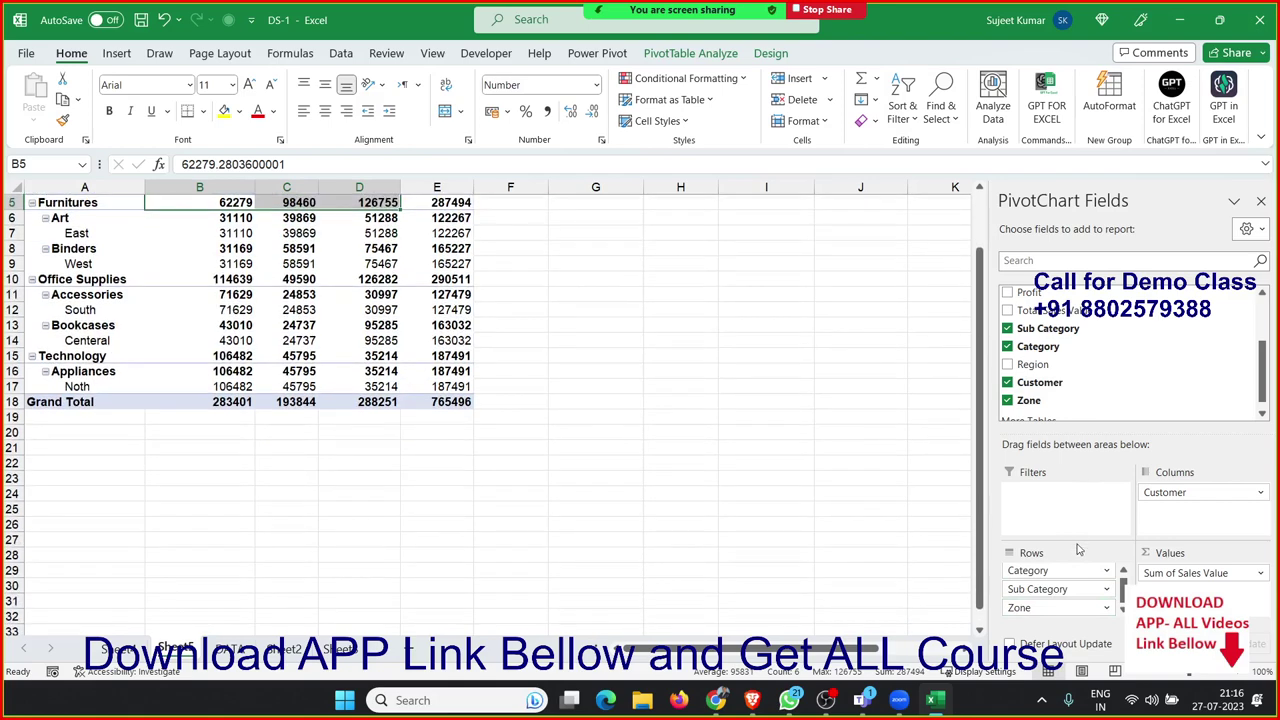
left_click_drag(1043, 370, 1053, 607)
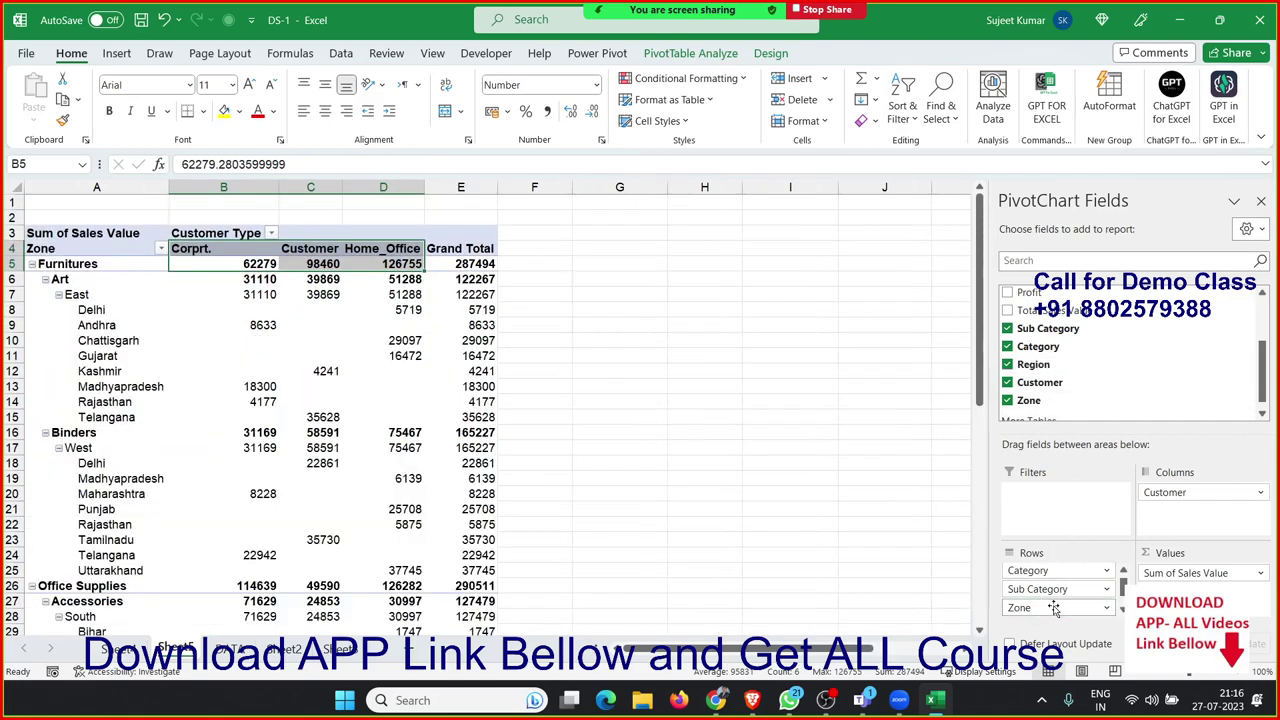
Step: Expand the zones to show their Region rows and review the results, with Furnitures totalling 287494
left_click(279, 386)
scroll(280, 395, "down", 4)
scroll(281, 401, "down", 4)
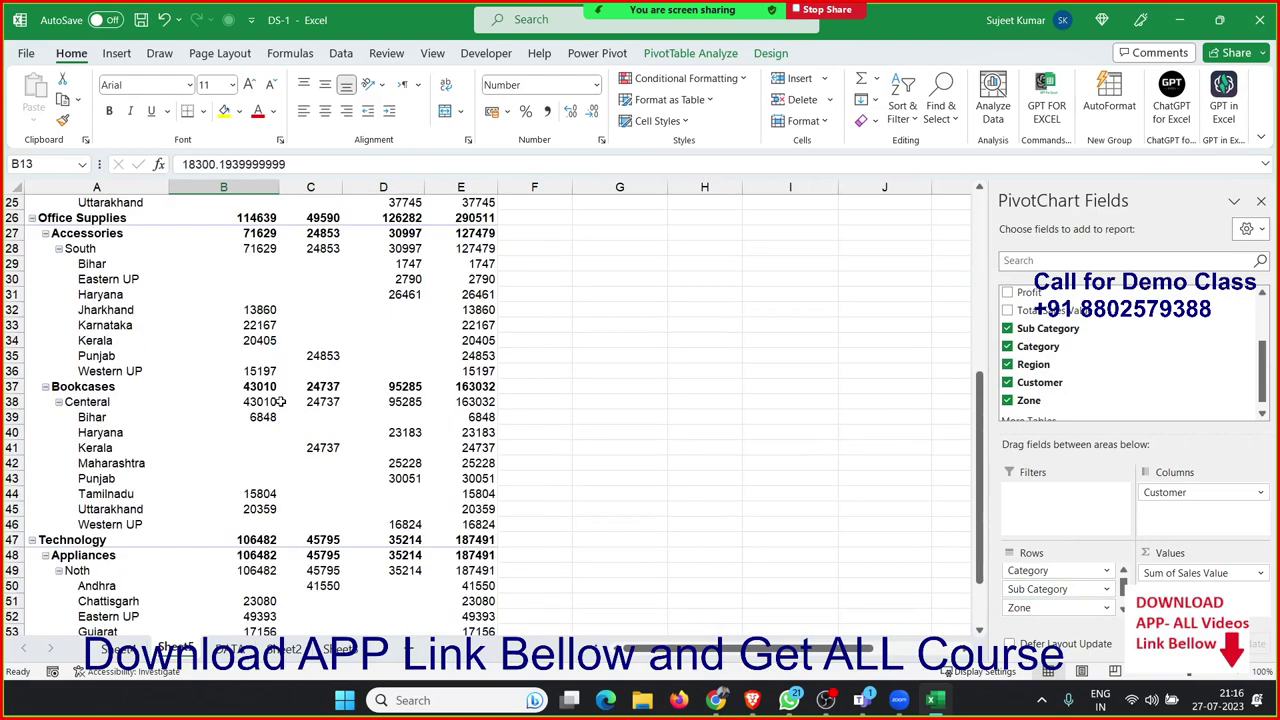
scroll(281, 401, "down", 4)
scroll(281, 401, "down", 4)
scroll(281, 401, "up", 13)
scroll(281, 401, "up", 3)
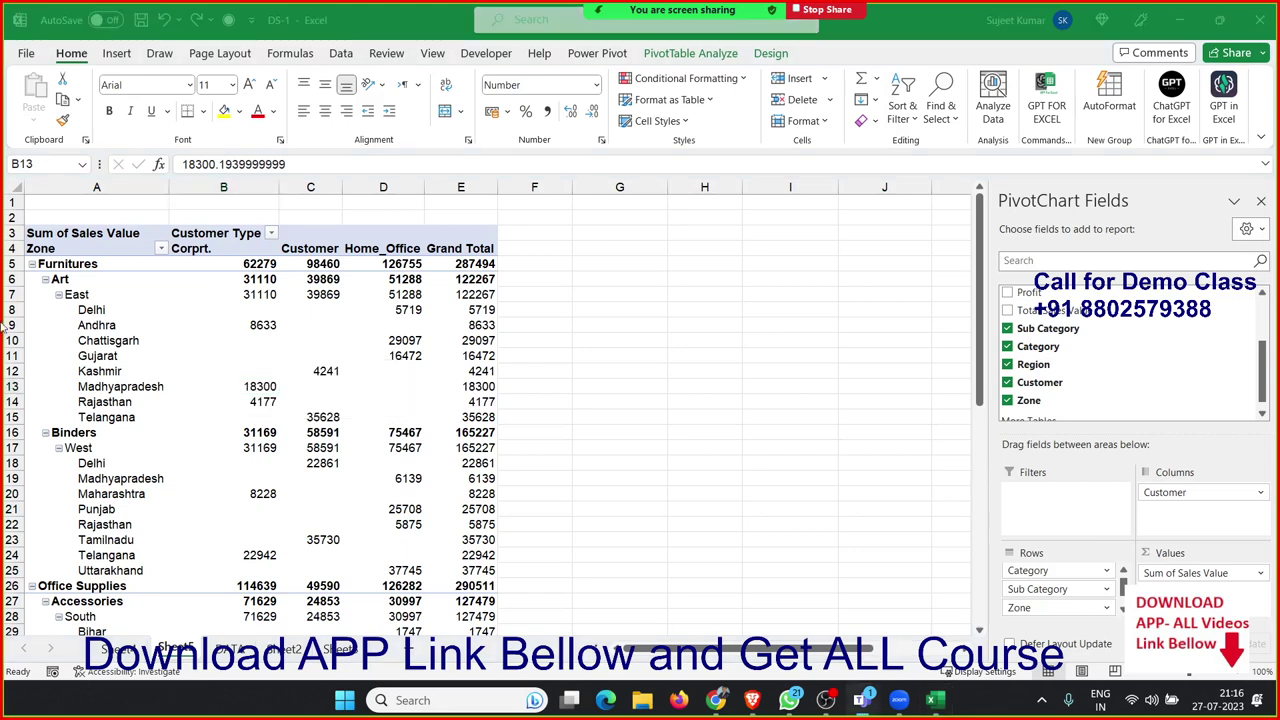
Step: Collapse East, Art and Furnitures, then collapse and re-expand the entire field from PivotTable Analyze
left_click(59, 295)
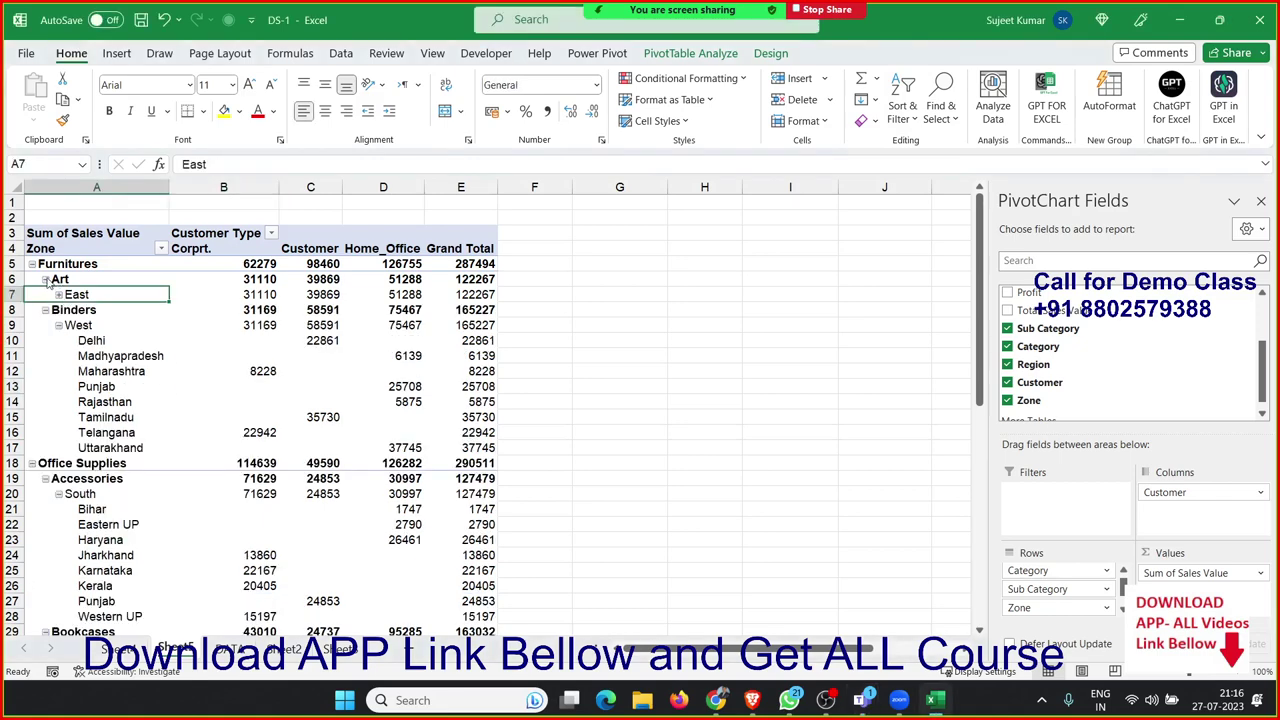
left_click(45, 279)
left_click(33, 264)
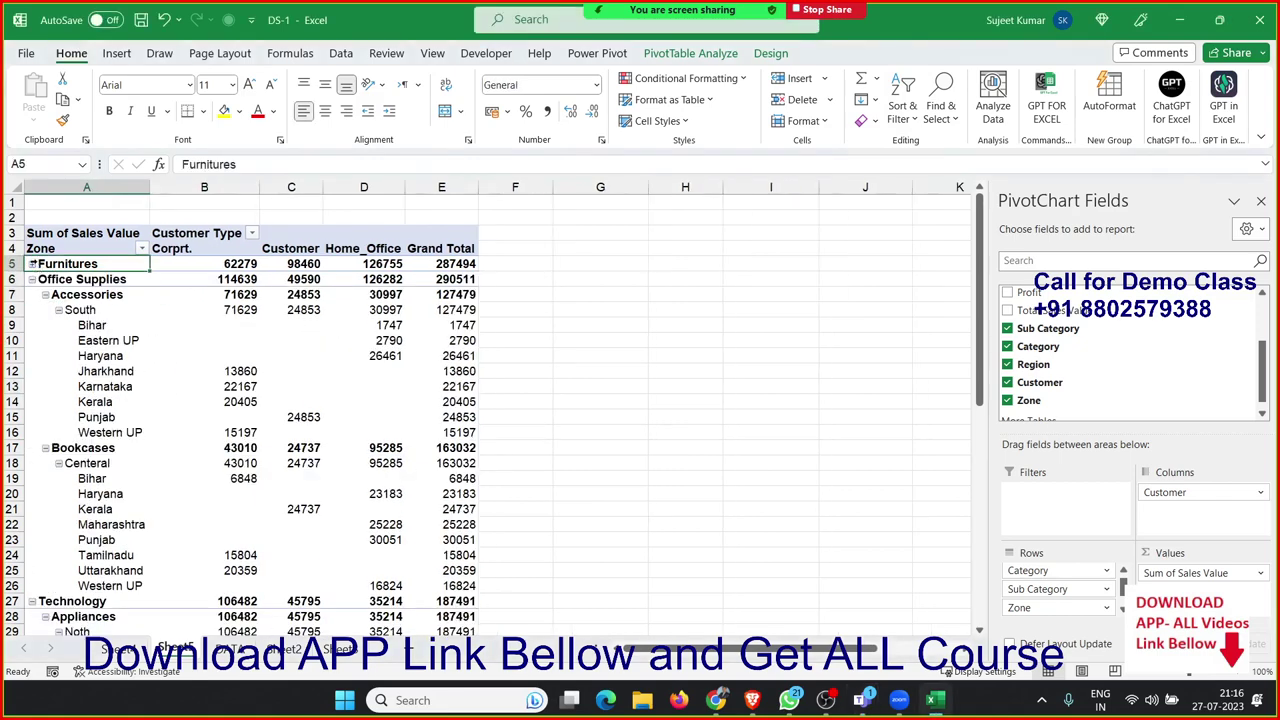
left_click(698, 55)
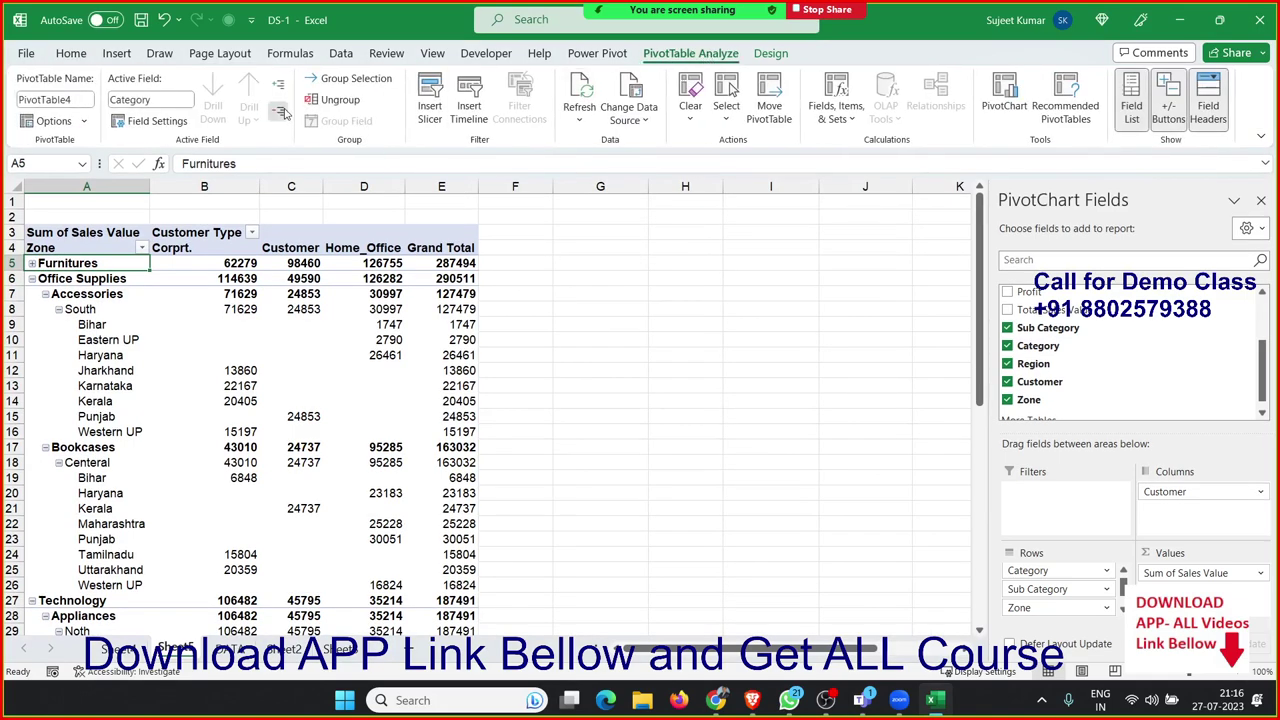
left_click(282, 111)
left_click(279, 85)
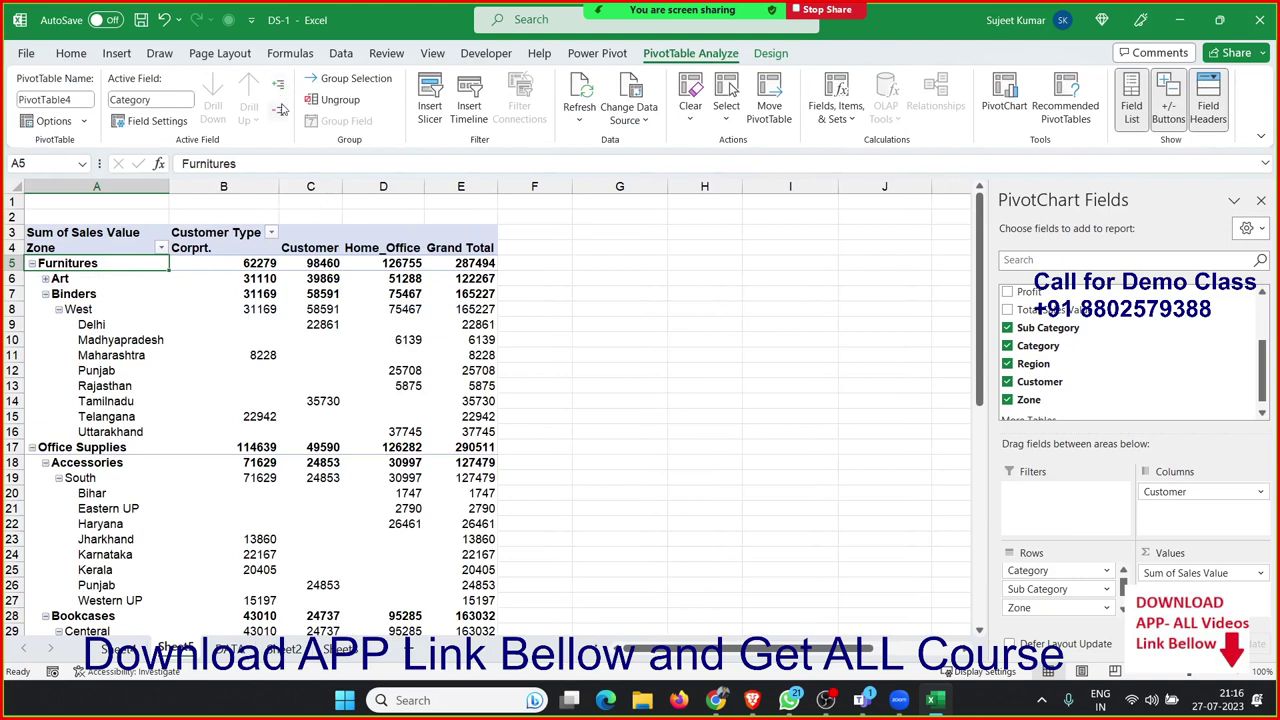
Step: Collapse and re-expand the pivot from the Art sub category row, then review the expanded regions
left_click(102, 279)
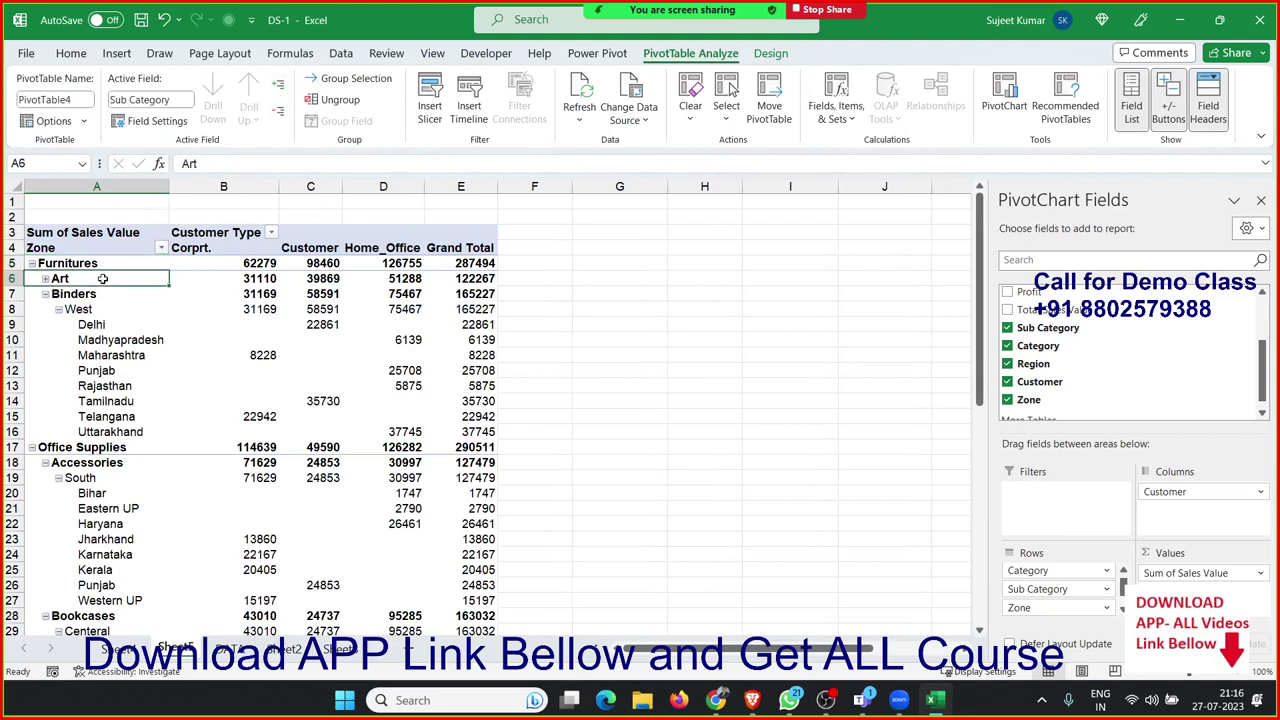
left_click(281, 112)
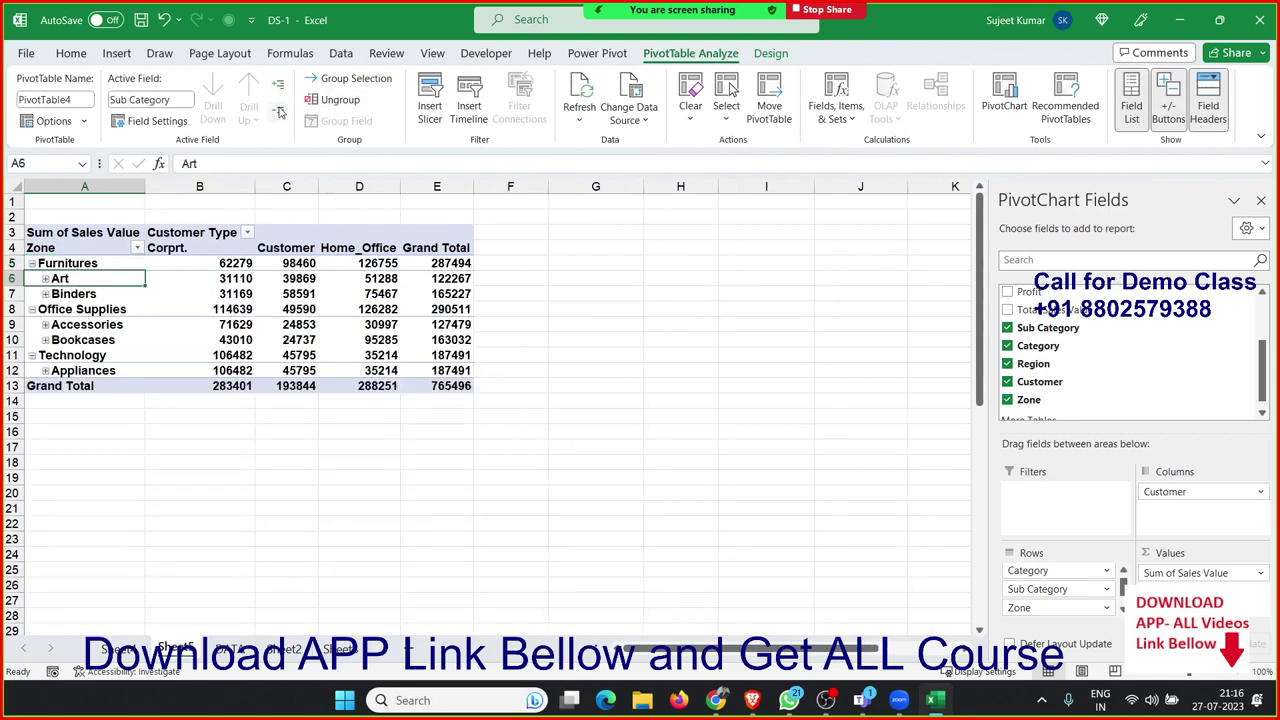
left_click(280, 86)
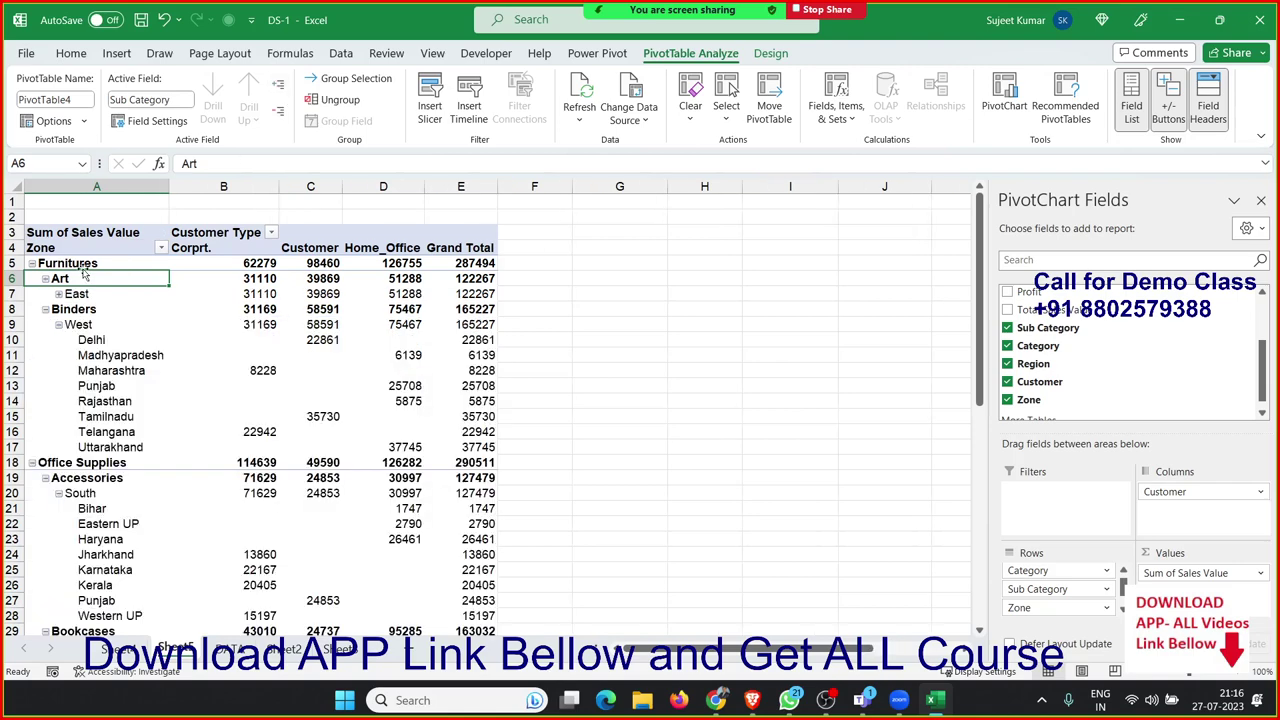
scroll(157, 392, "down", 4)
scroll(157, 392, "down", 2)
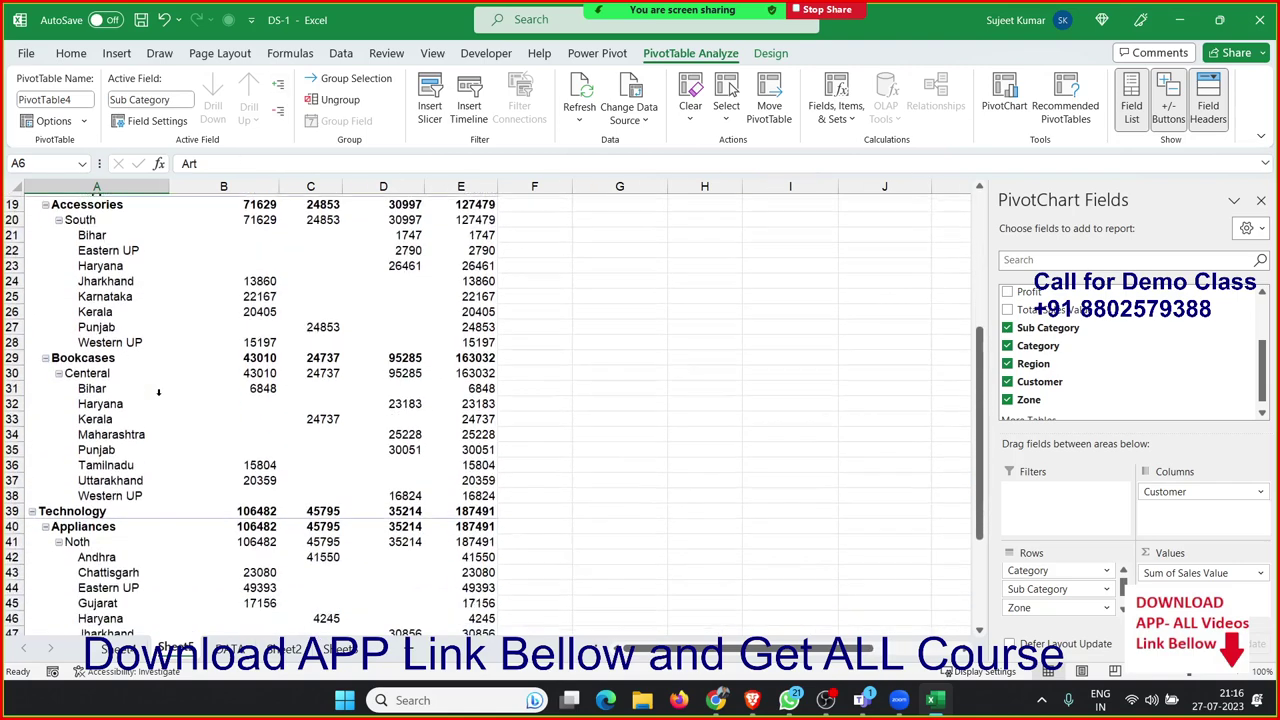
scroll(157, 392, "down", 1)
scroll(157, 392, "down", 3)
scroll(157, 392, "up", 1)
scroll(157, 392, "up", 9)
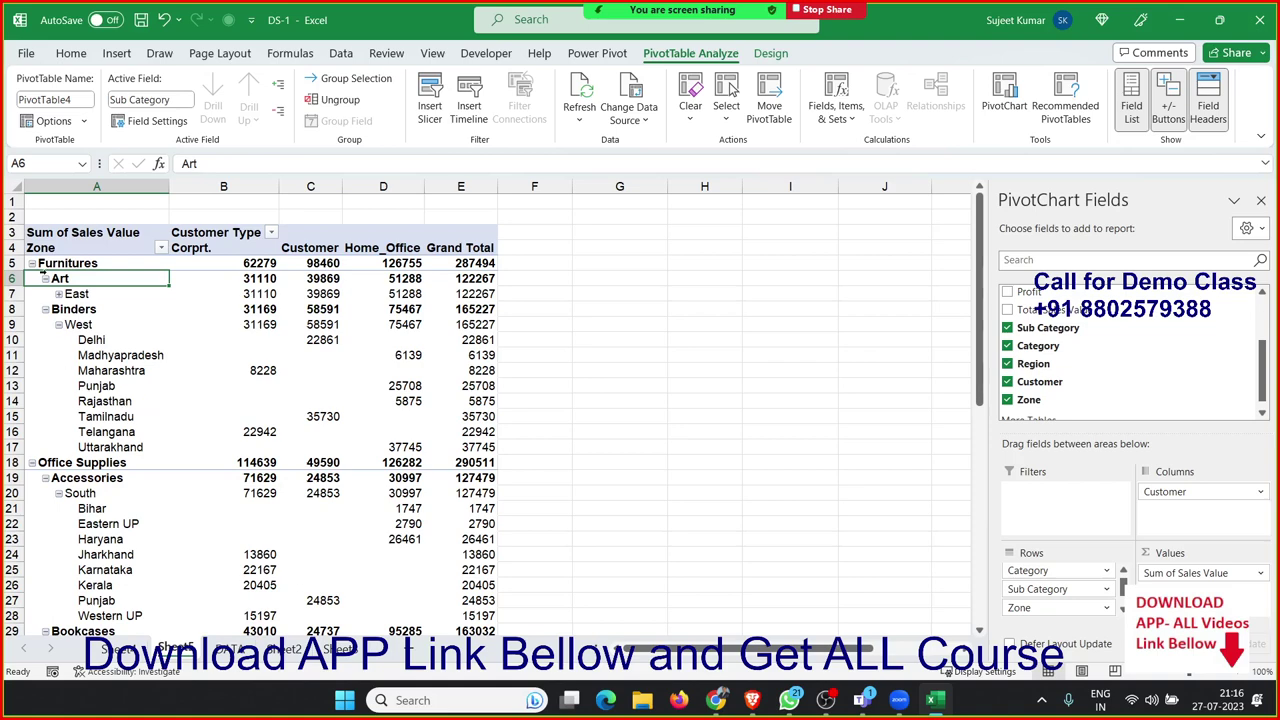
left_click(96, 185)
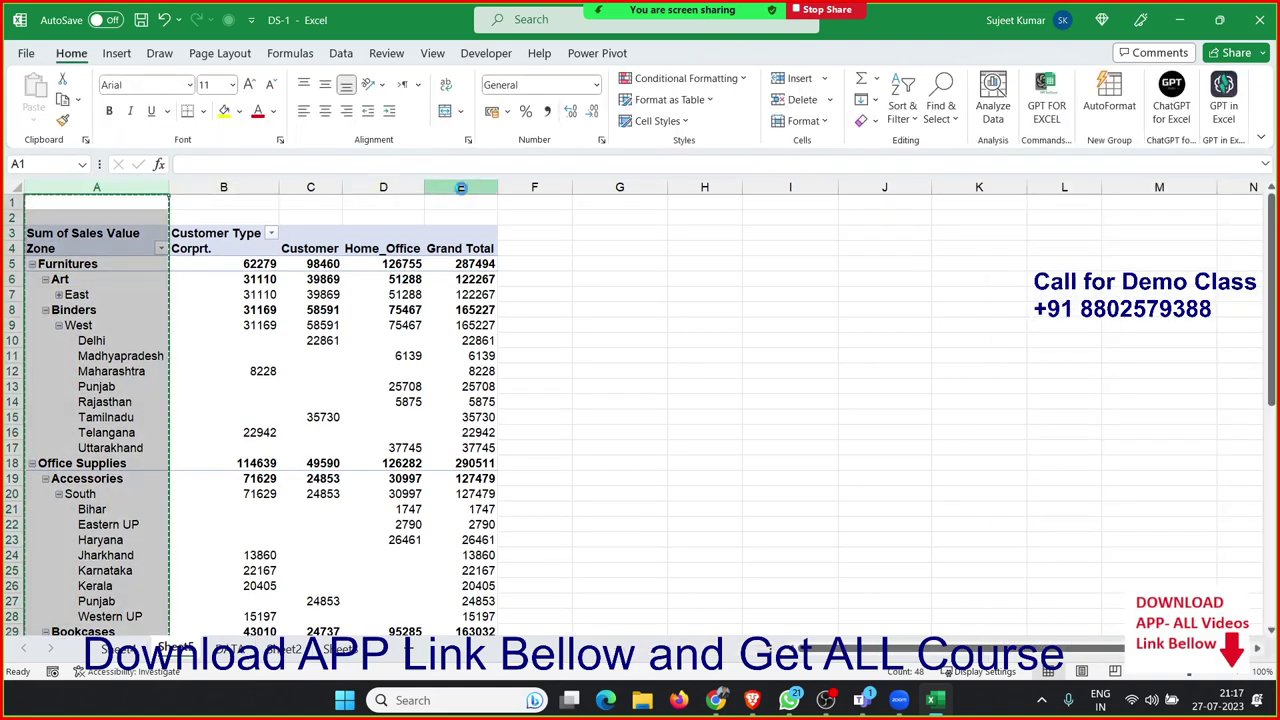
key("ctrl+c")
left_click(785, 209)
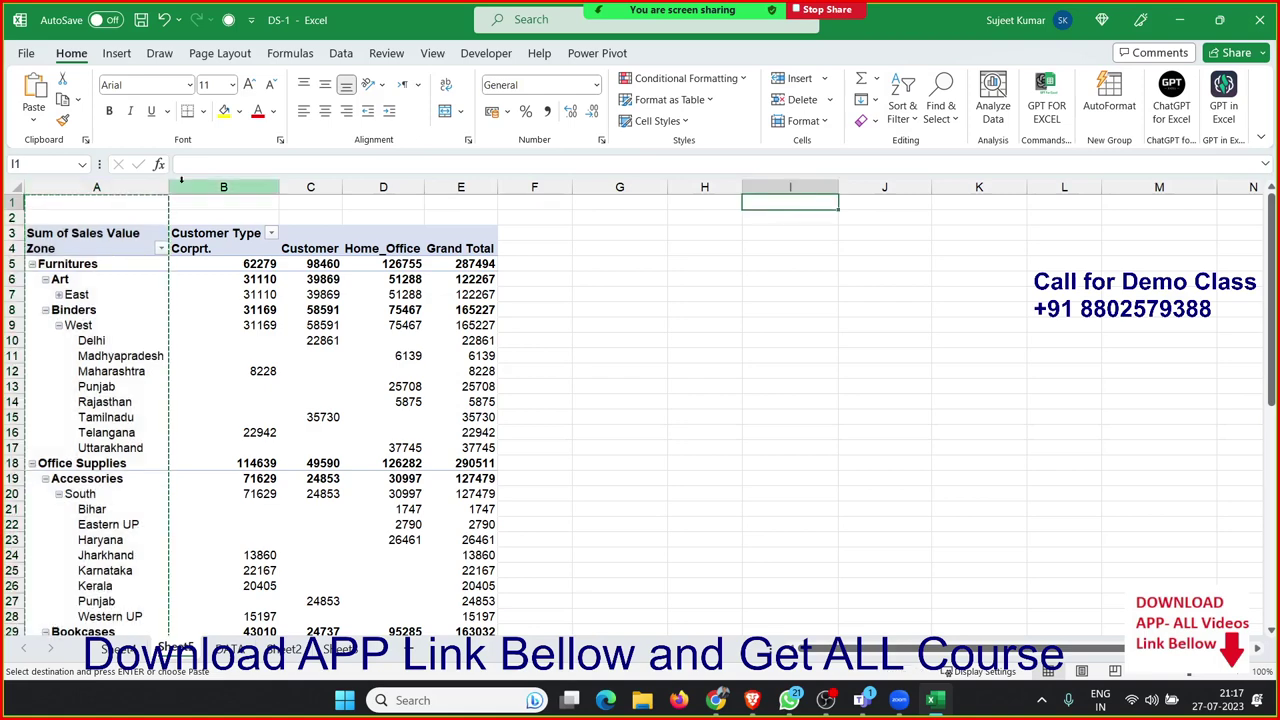
left_click(38, 118)
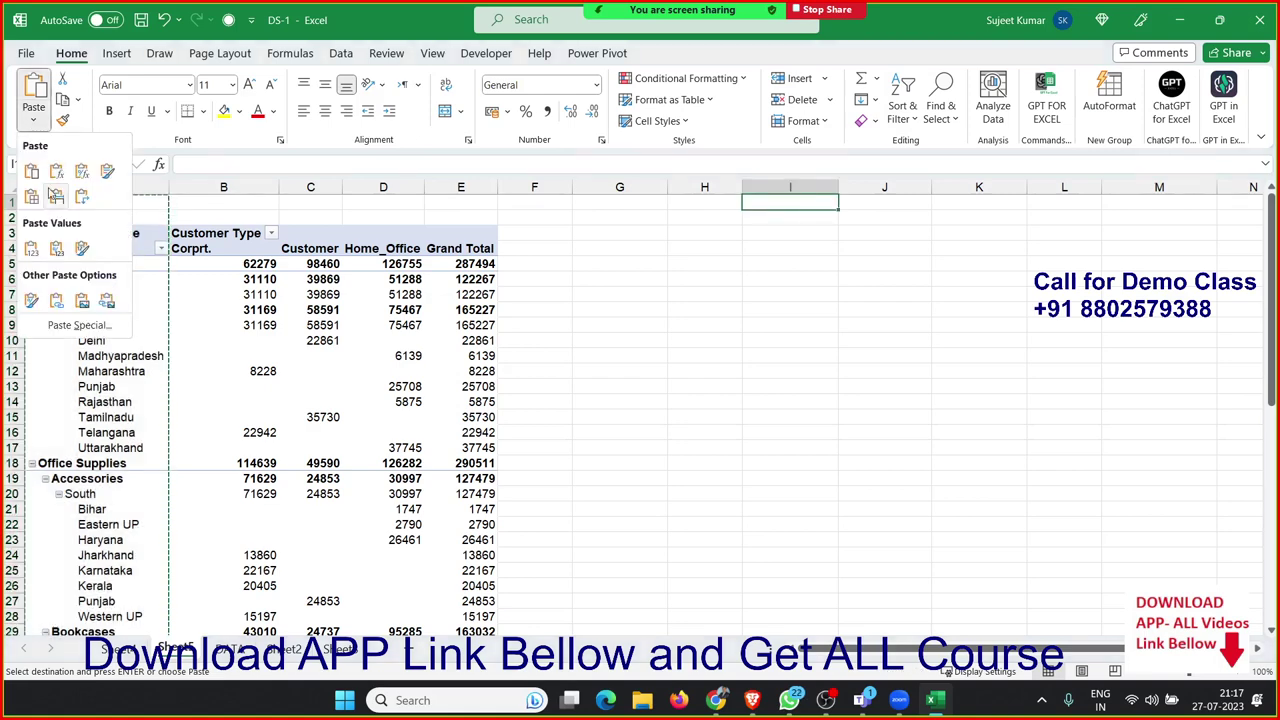
left_click(33, 248)
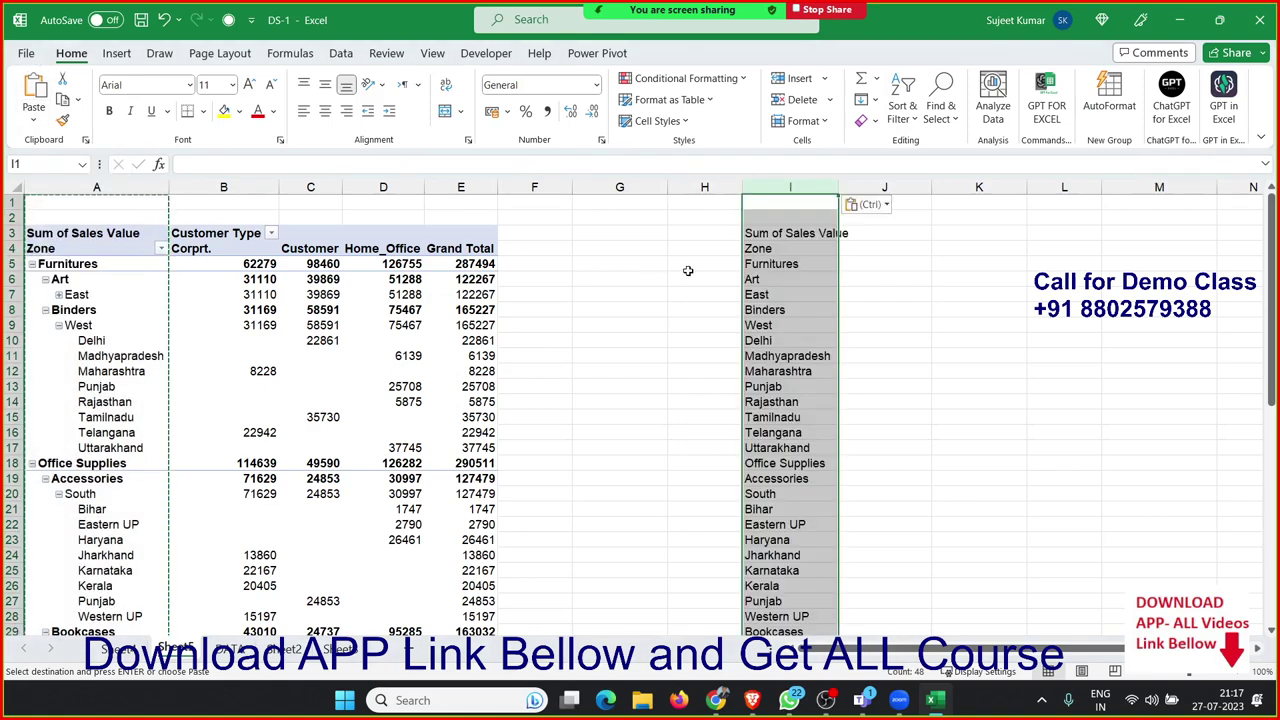
left_click(767, 284)
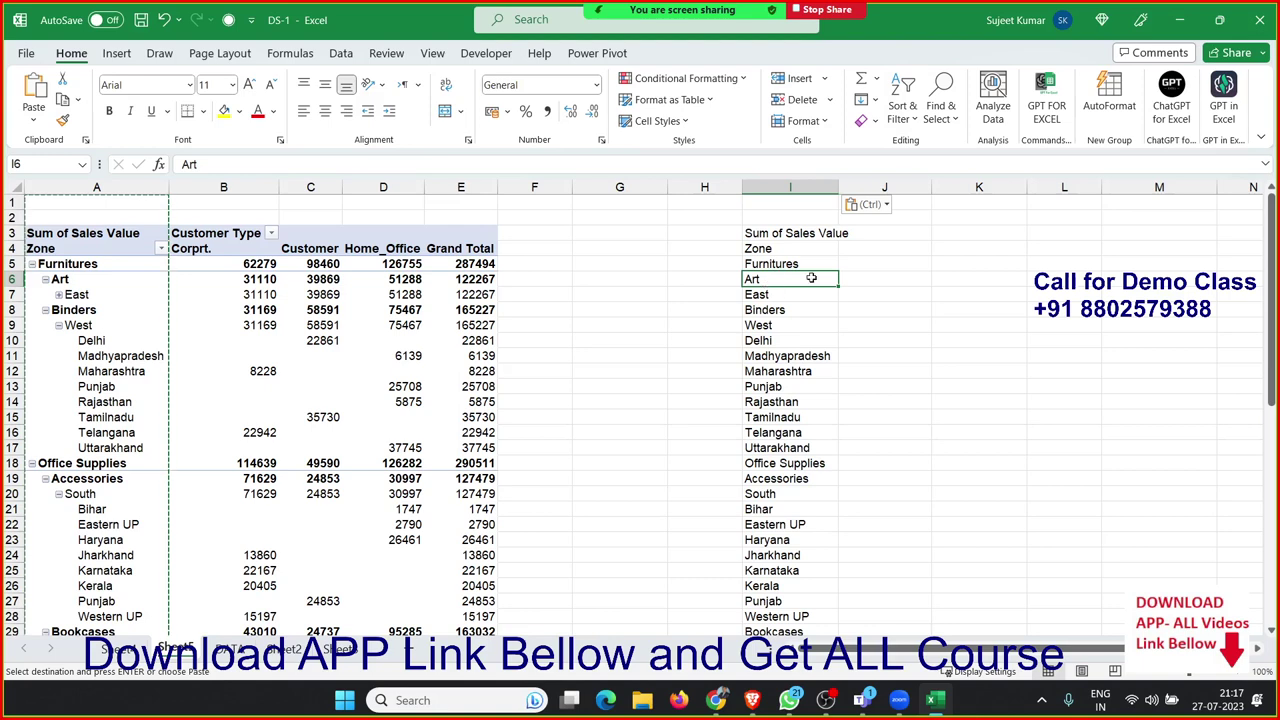
left_click(779, 185)
key("ctrl+c")
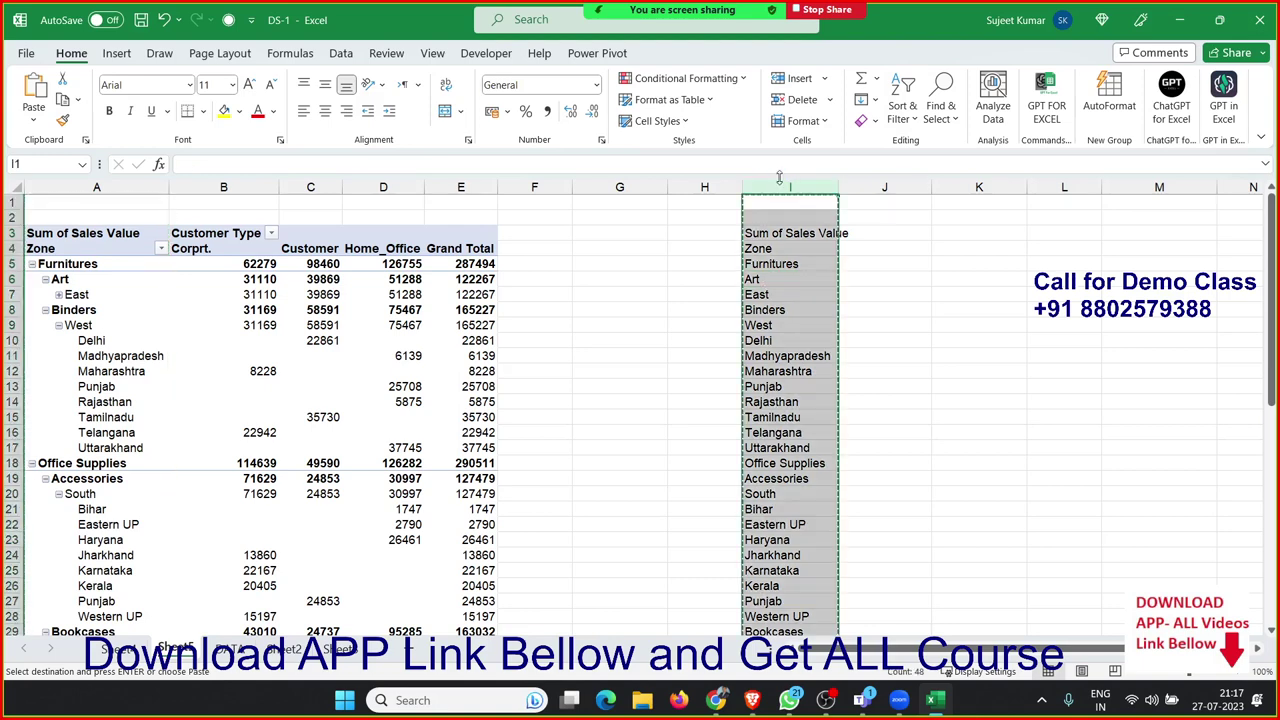
key("Delete")
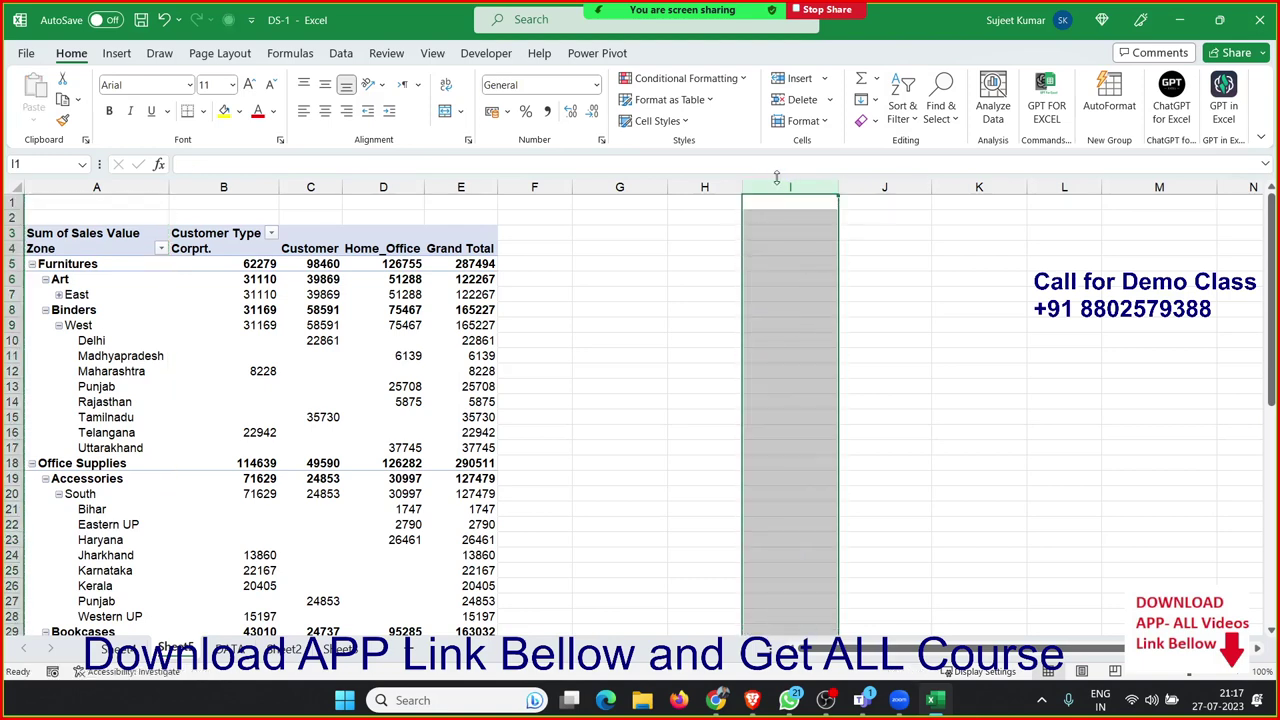
left_click(132, 263)
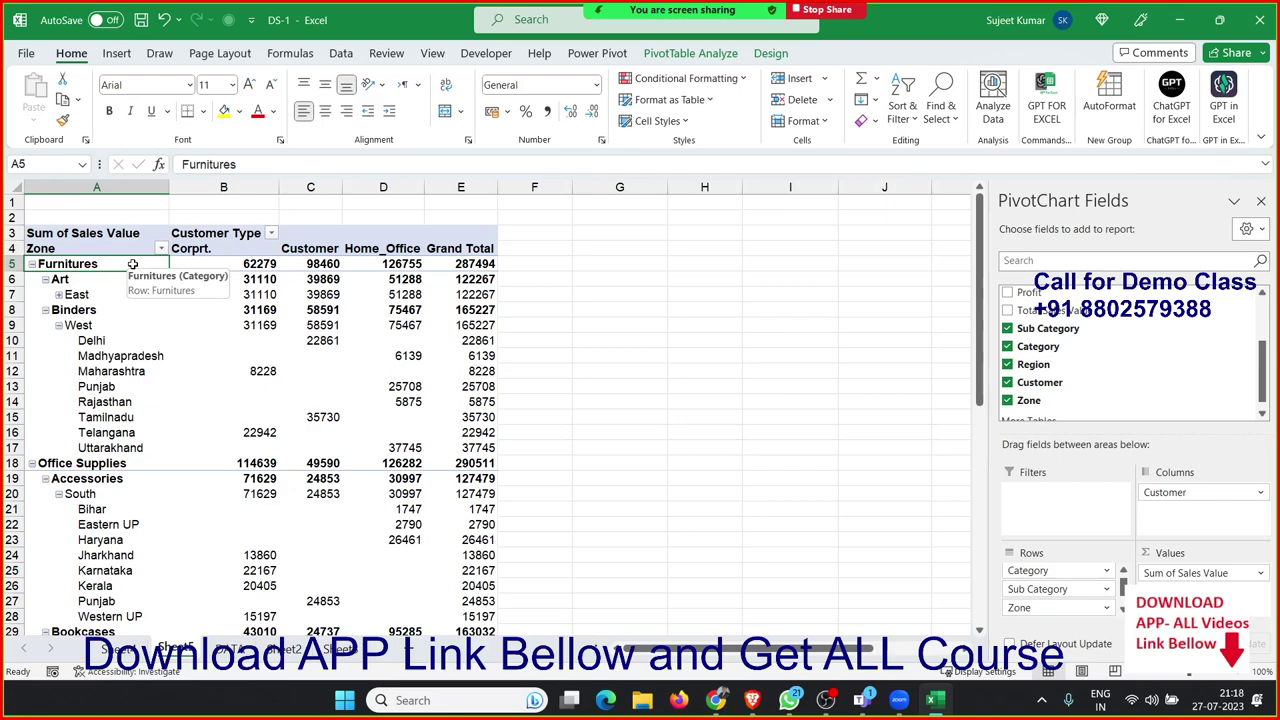
Step: Switch the pivot's report layout to Tabular Form
left_click(760, 58)
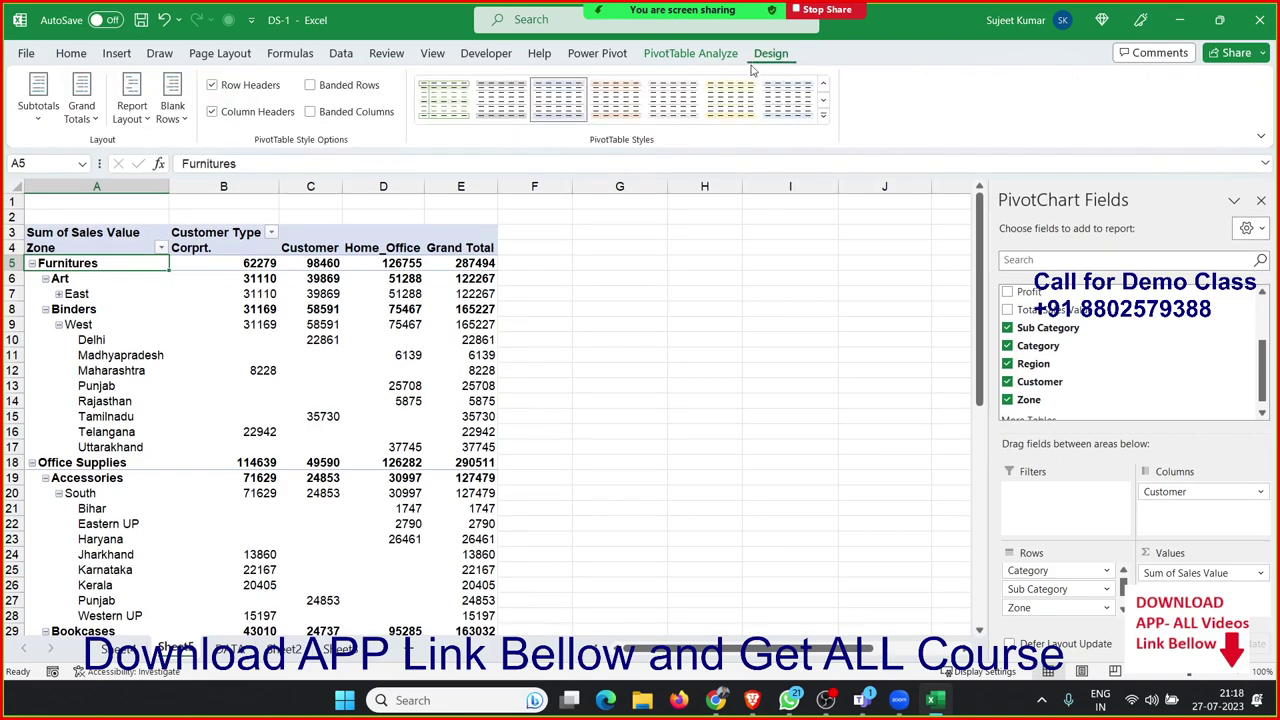
left_click(140, 115)
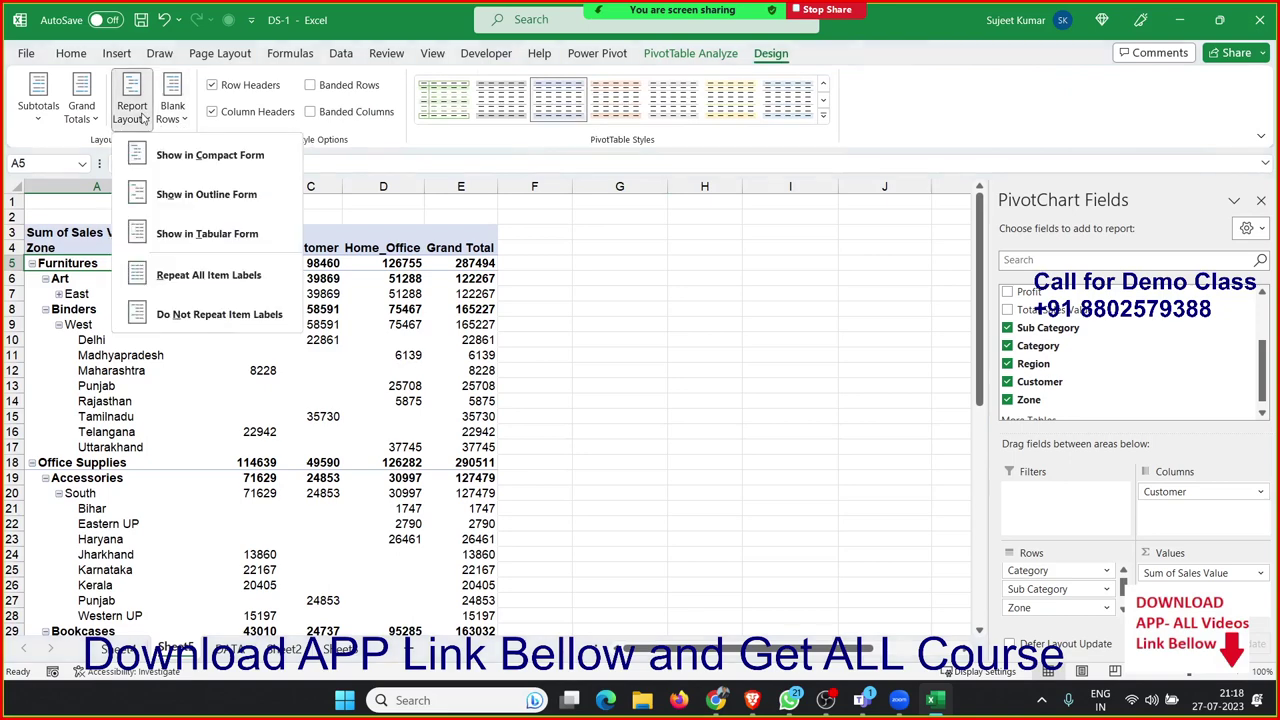
left_click(206, 234)
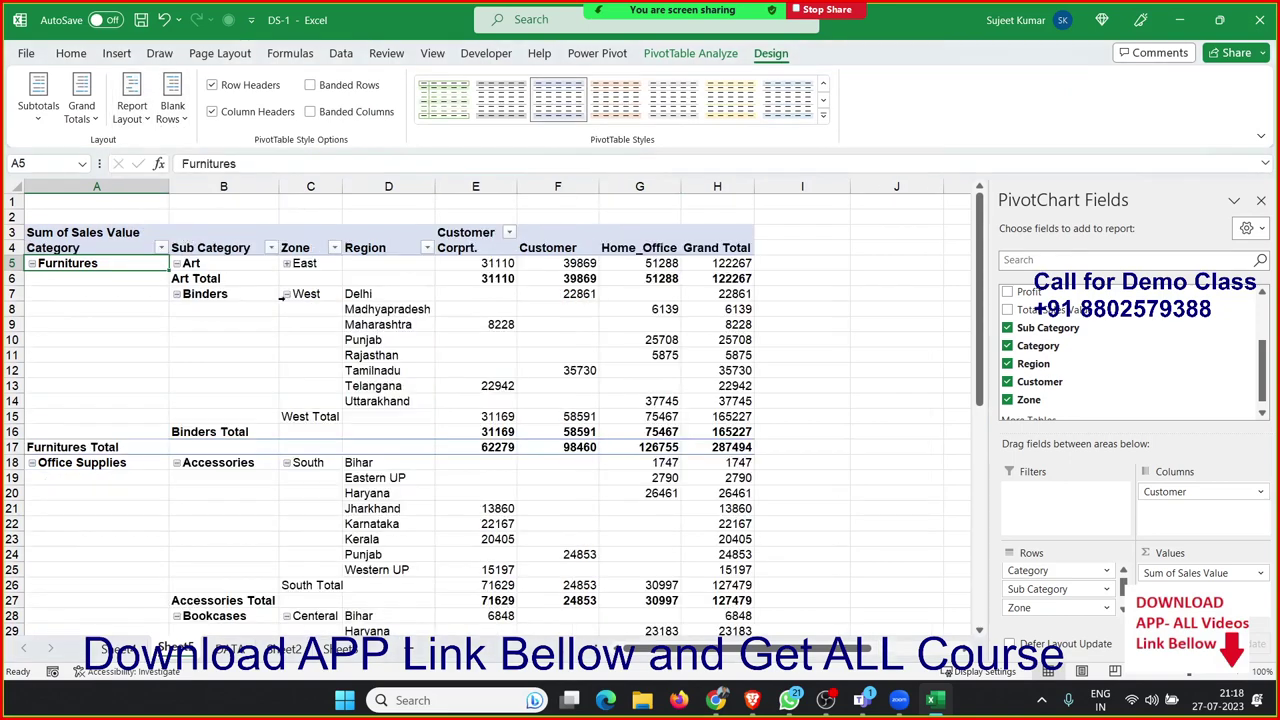
left_click(366, 324)
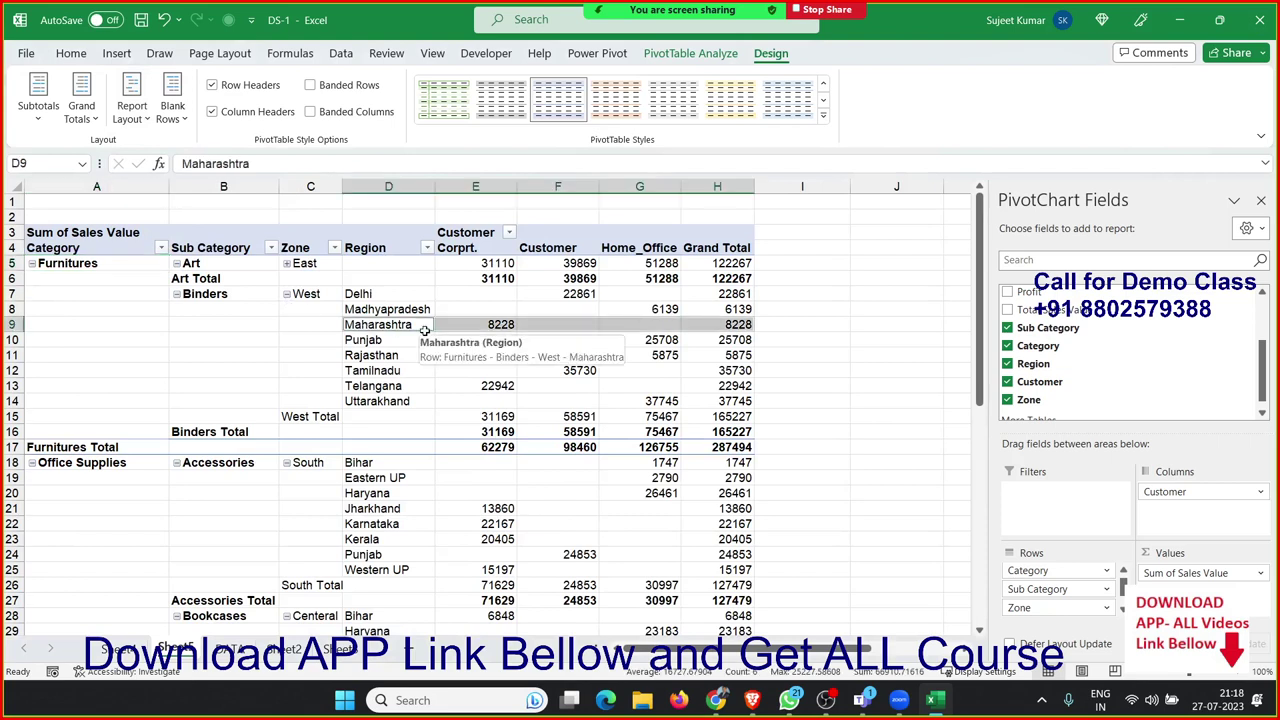
left_click(276, 375)
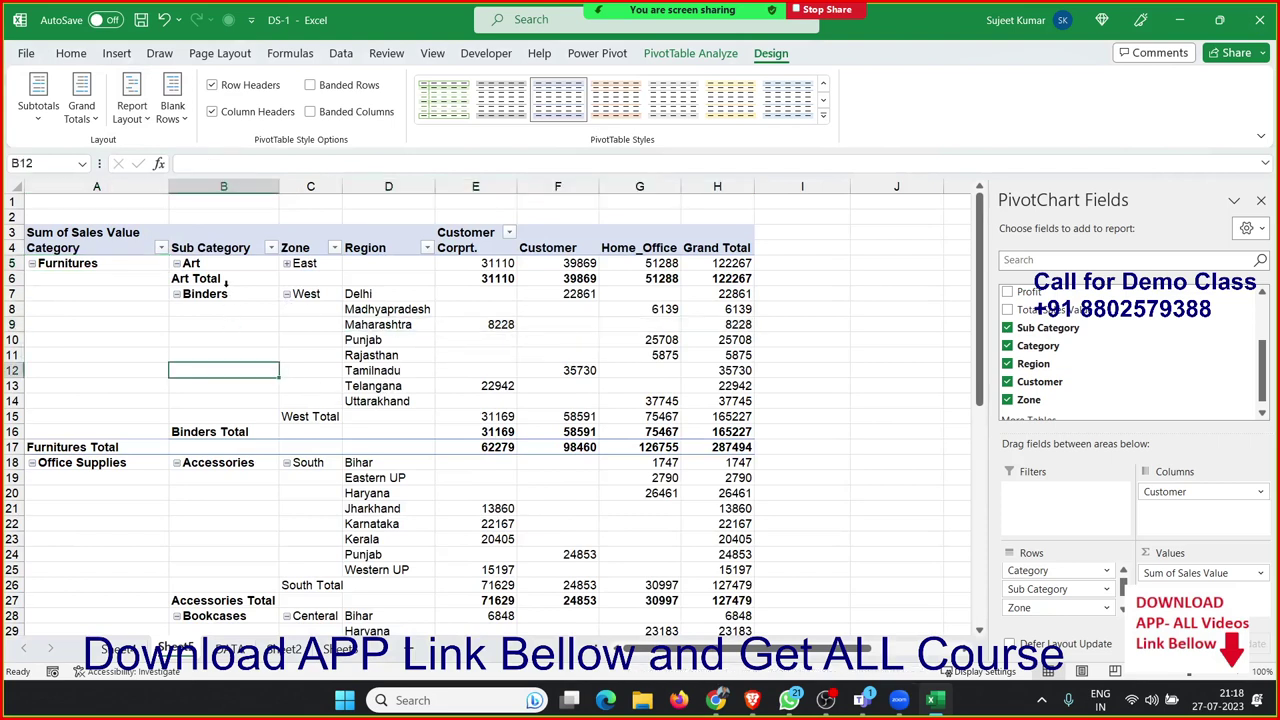
Step: Turn off the Sub Category subtotals, starting from the Art Total row
left_click(225, 280)
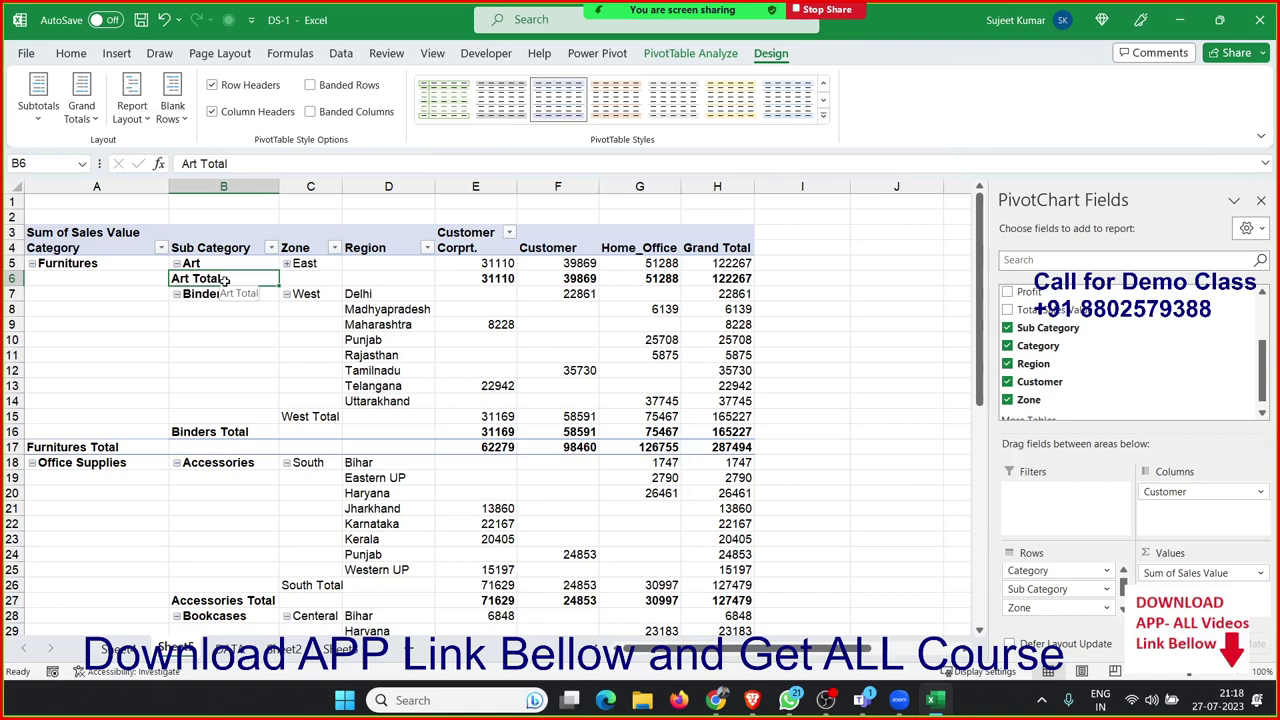
right_click(224, 281)
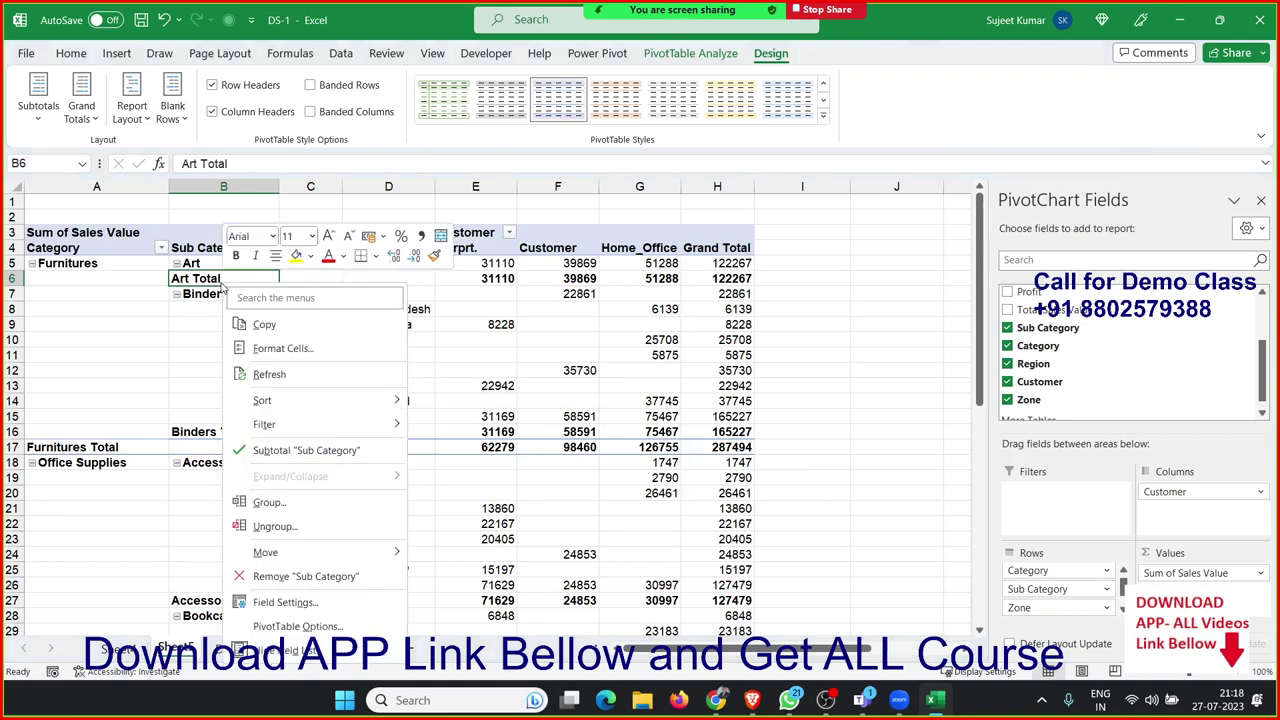
left_click(306, 450)
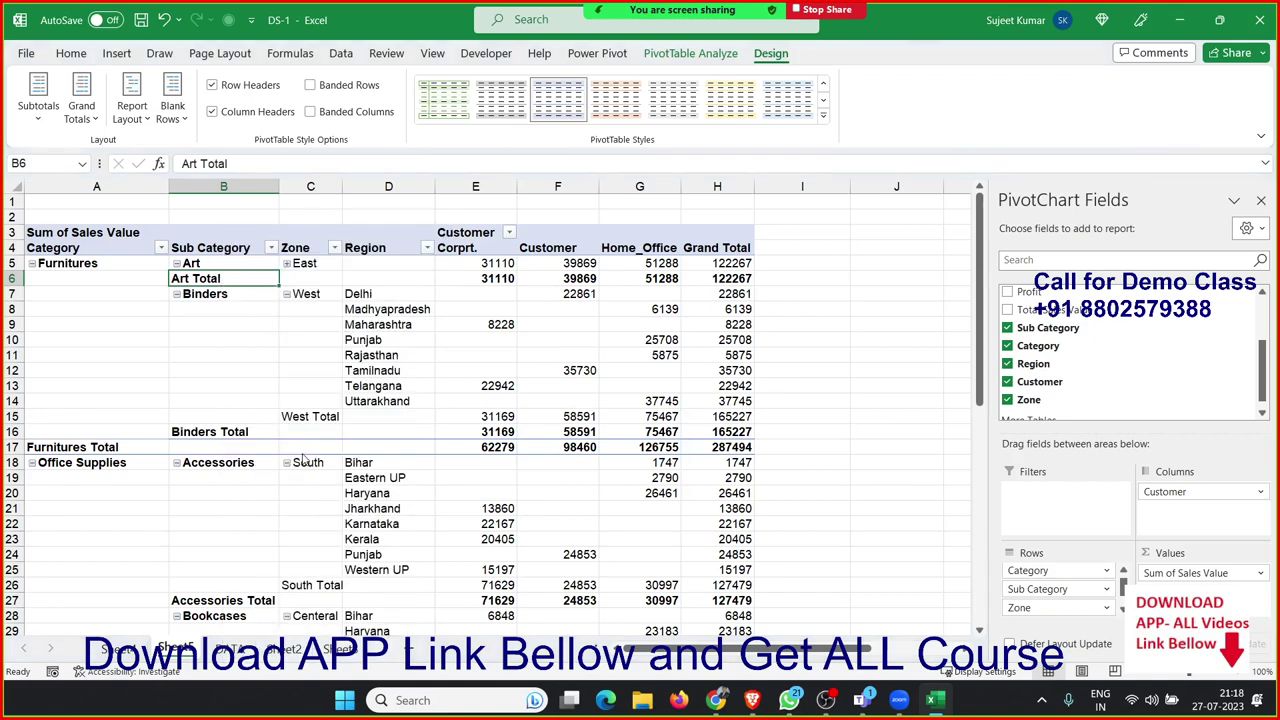
Step: Turn off the Category subtotals to remove the Furnitures Total row
left_click(132, 420)
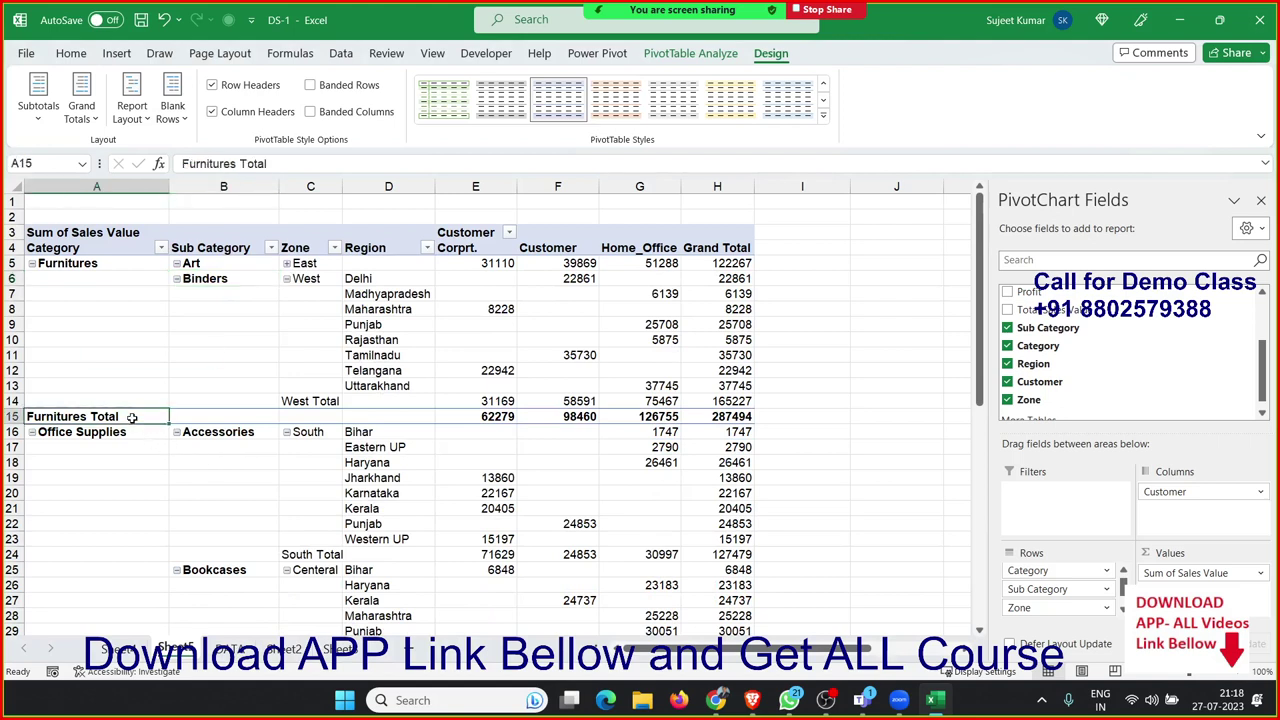
right_click(133, 421)
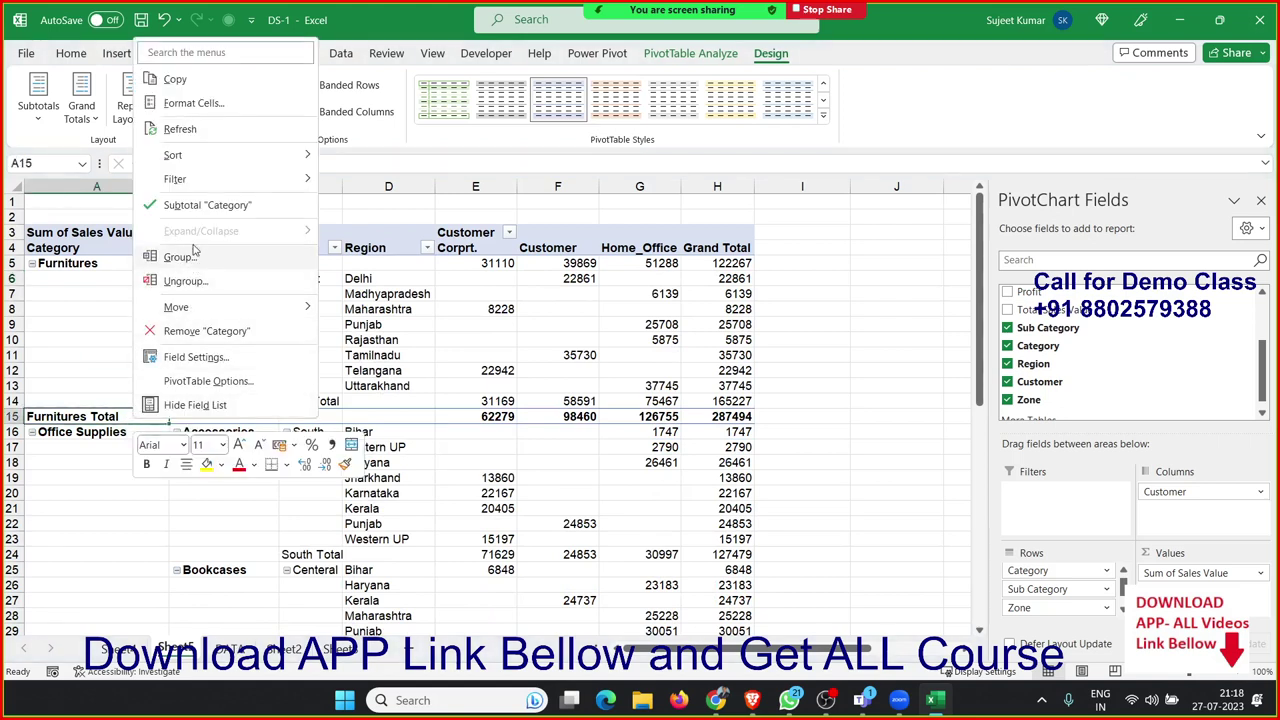
left_click(196, 205)
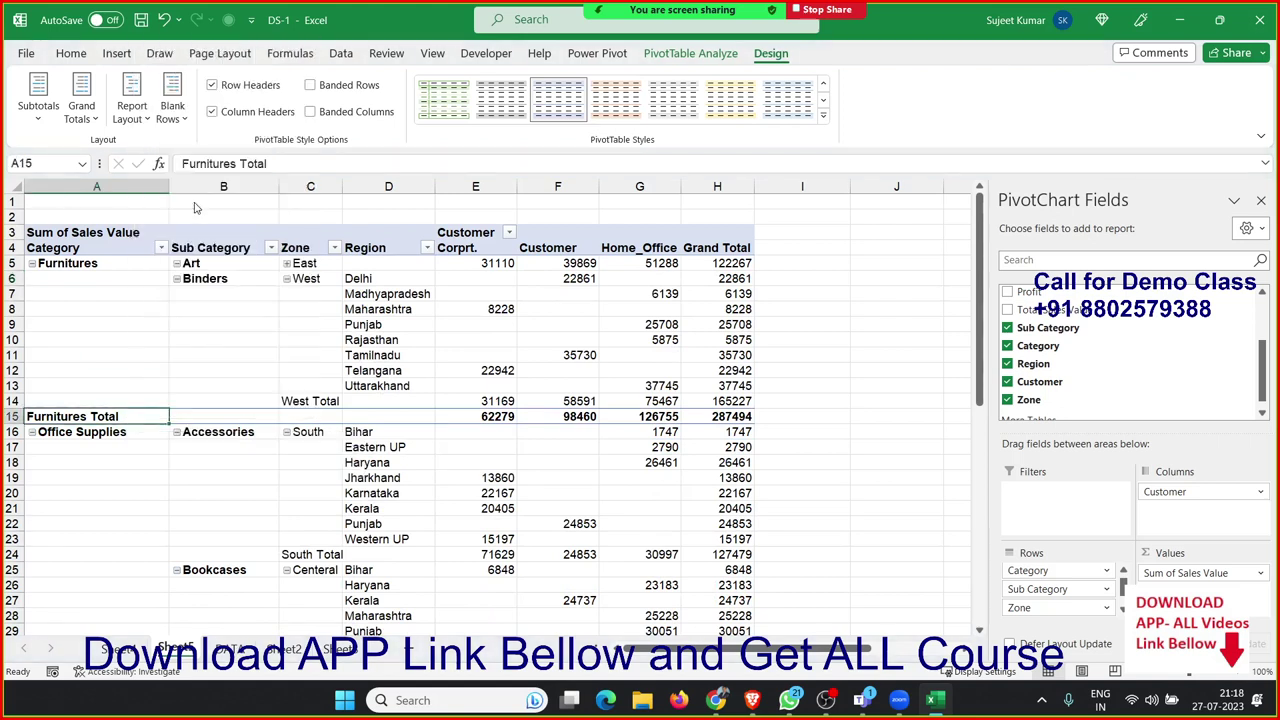
left_click(452, 463)
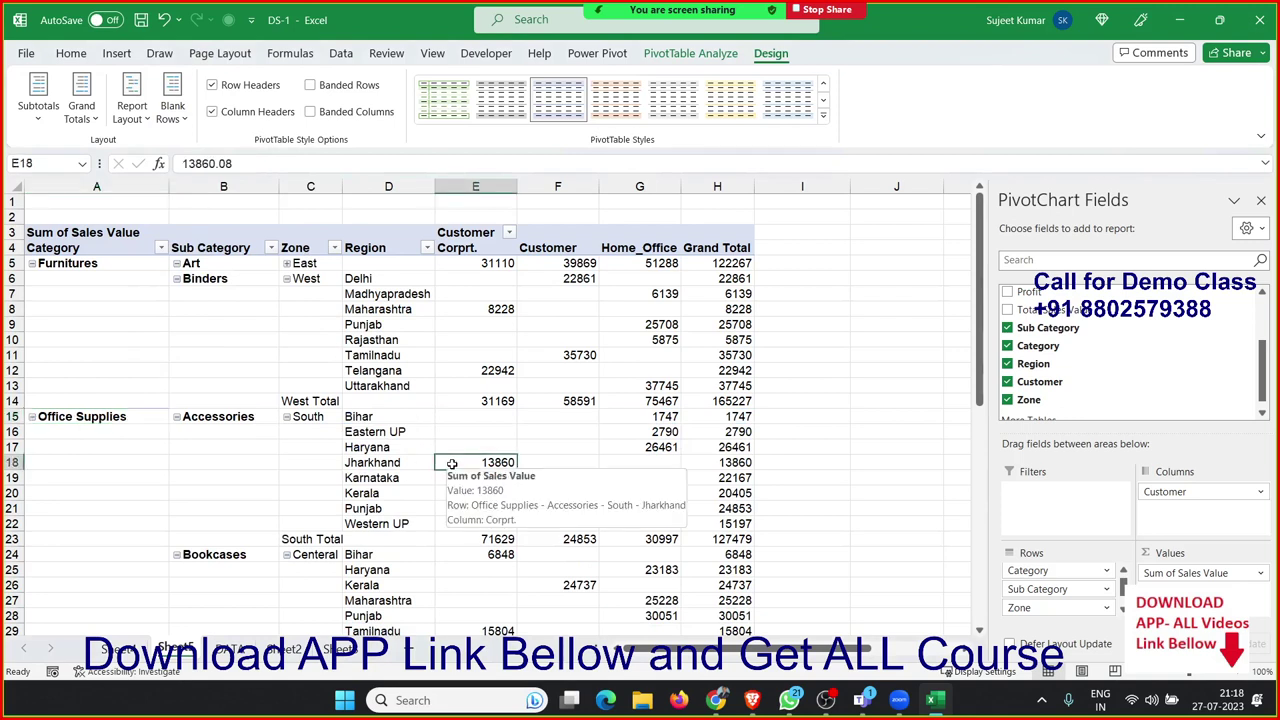
Step: Turn off the Zone subtotals, removing rows like West Total and South Total
left_click(345, 540)
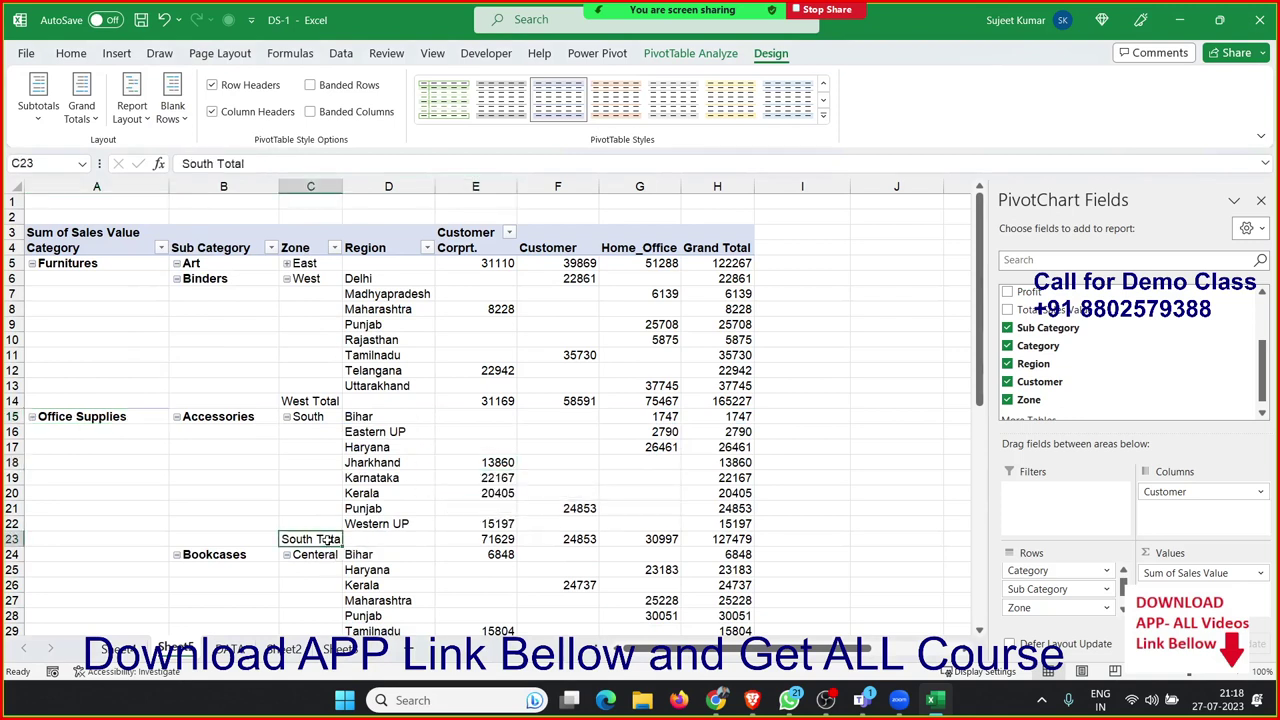
right_click(342, 542)
left_click(366, 327)
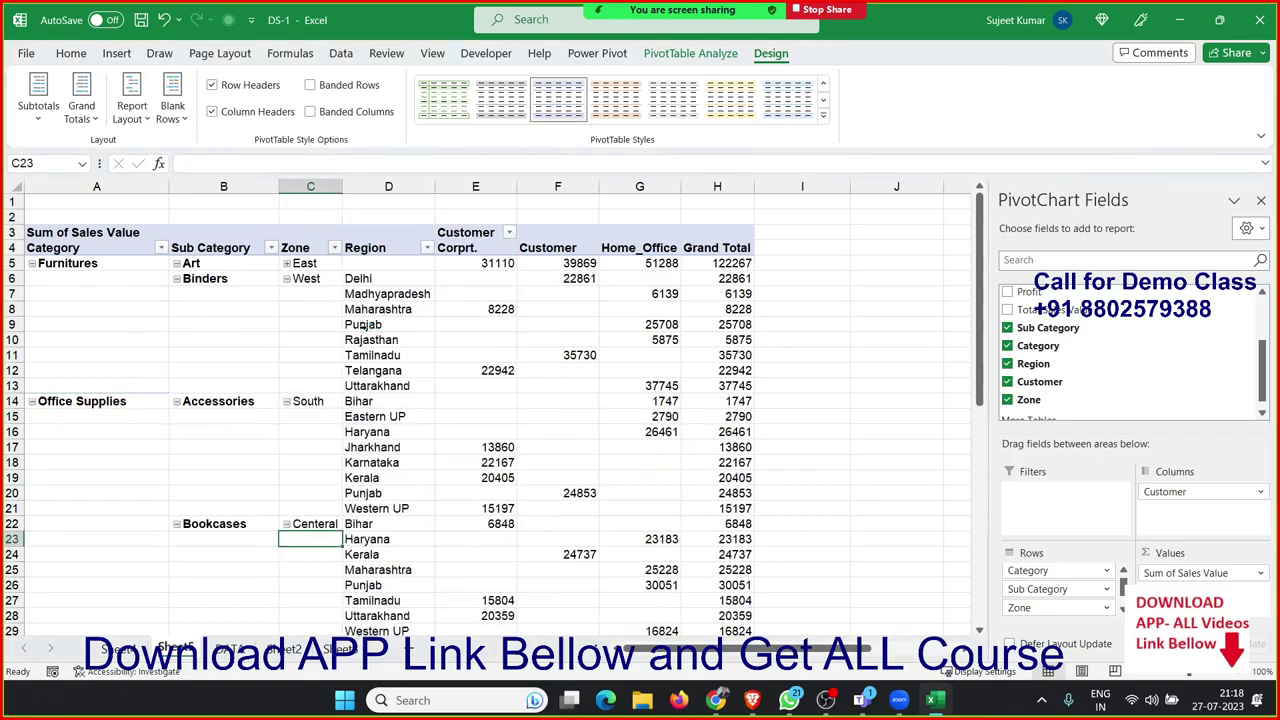
left_click(474, 410)
scroll(474, 410, "down", 5)
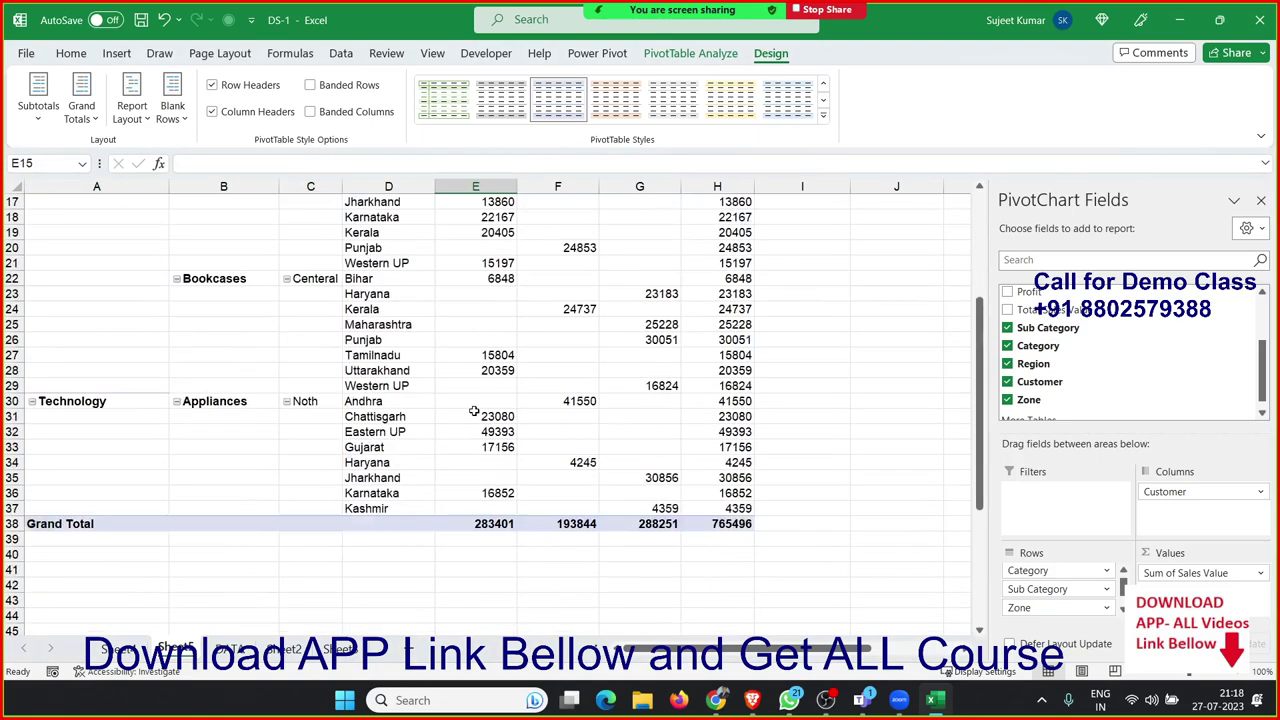
scroll(474, 410, "down", 2)
scroll(474, 410, "up", 7)
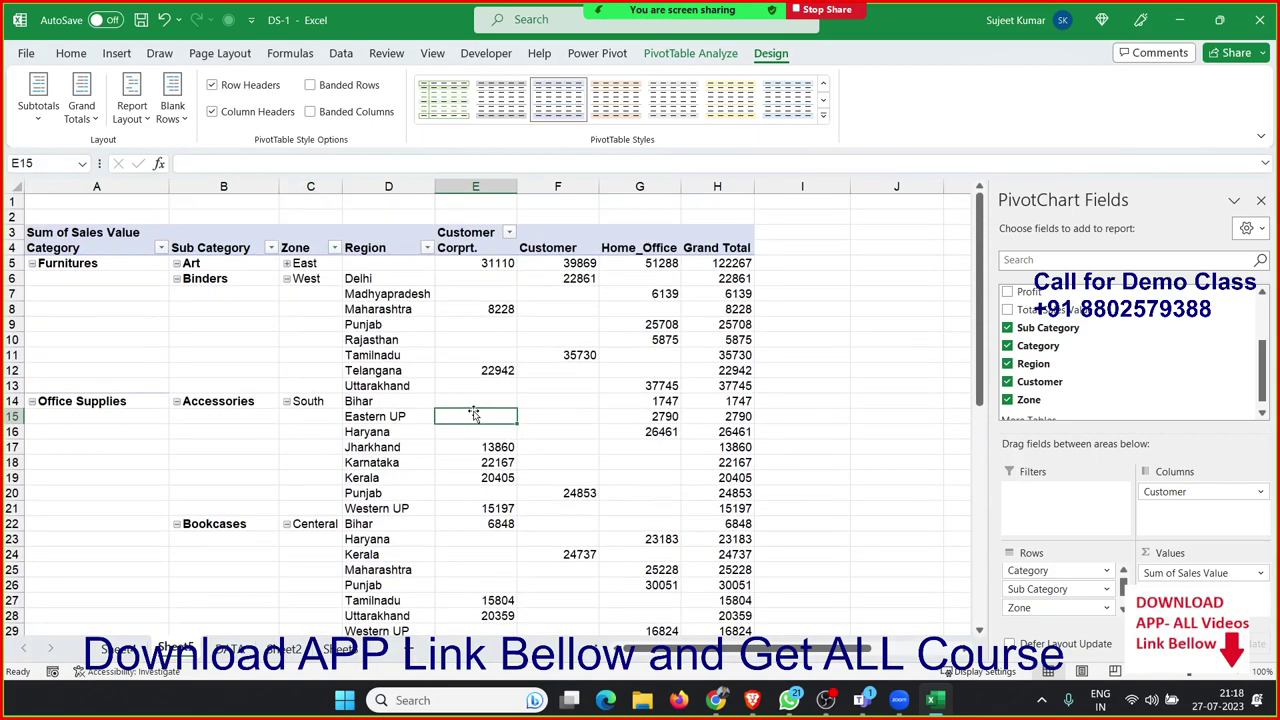
Step: Select the Furnitures category label cells in column A
left_click_drag(119, 270, 180, 347)
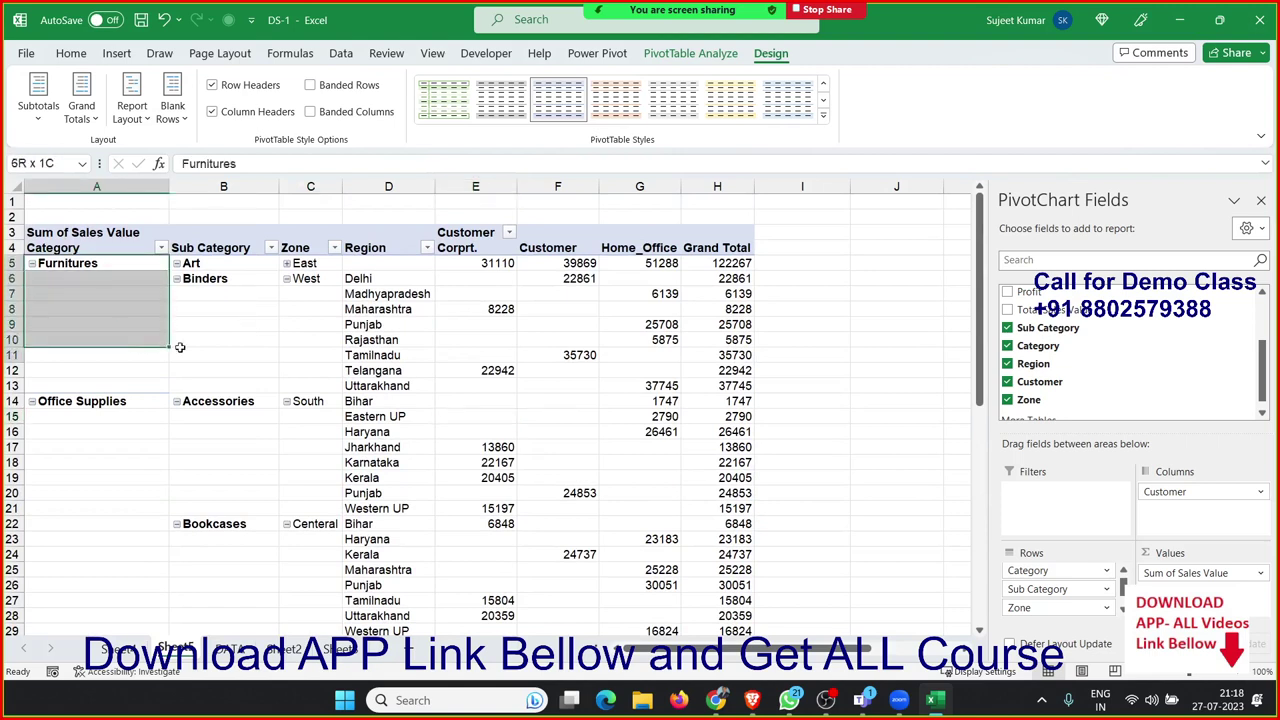
left_click(240, 355)
left_click_drag(140, 264, 154, 376)
left_click(208, 355)
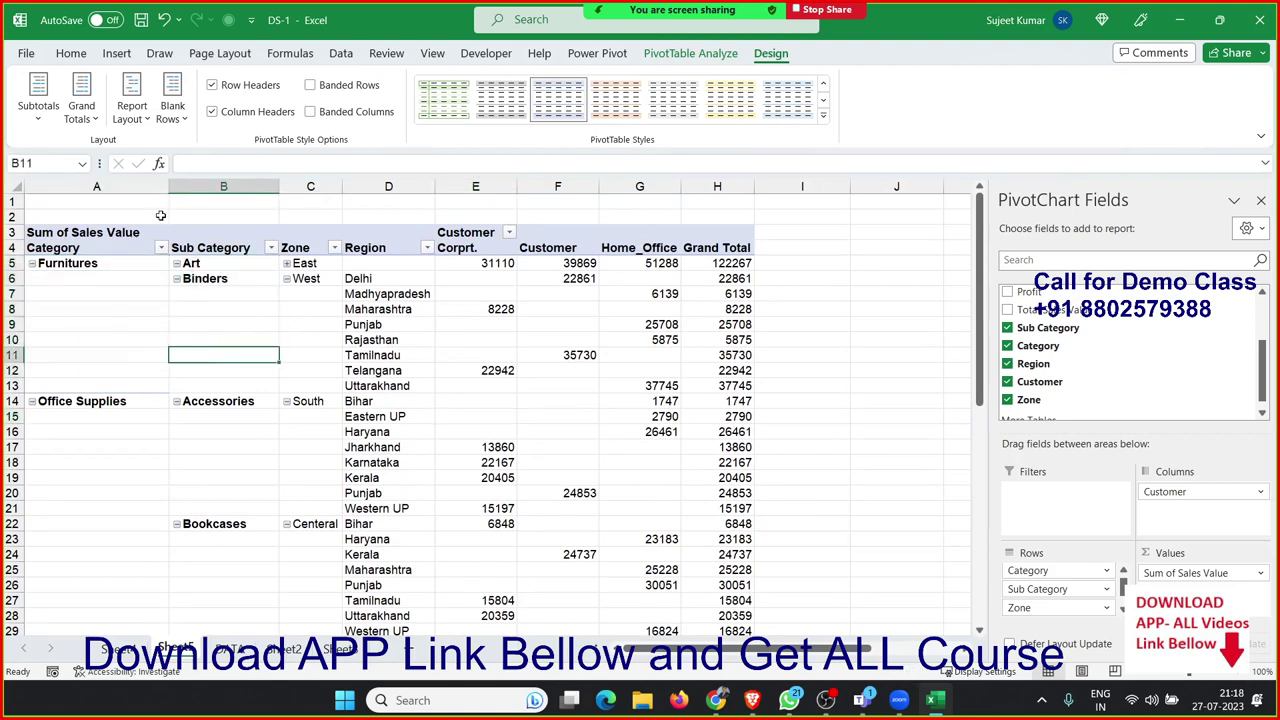
Step: Set the report layout to Repeat All Item Labels so Category, Sub Category and Zone fill every row
left_click(148, 118)
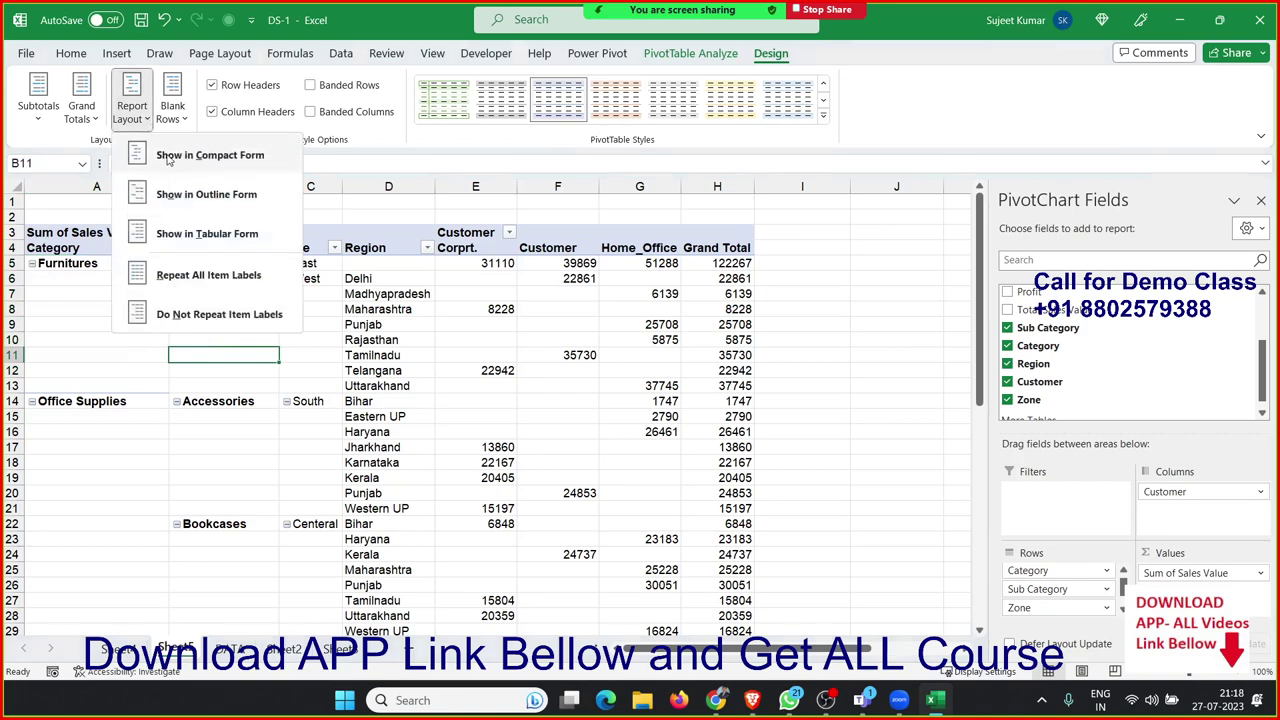
left_click(227, 281)
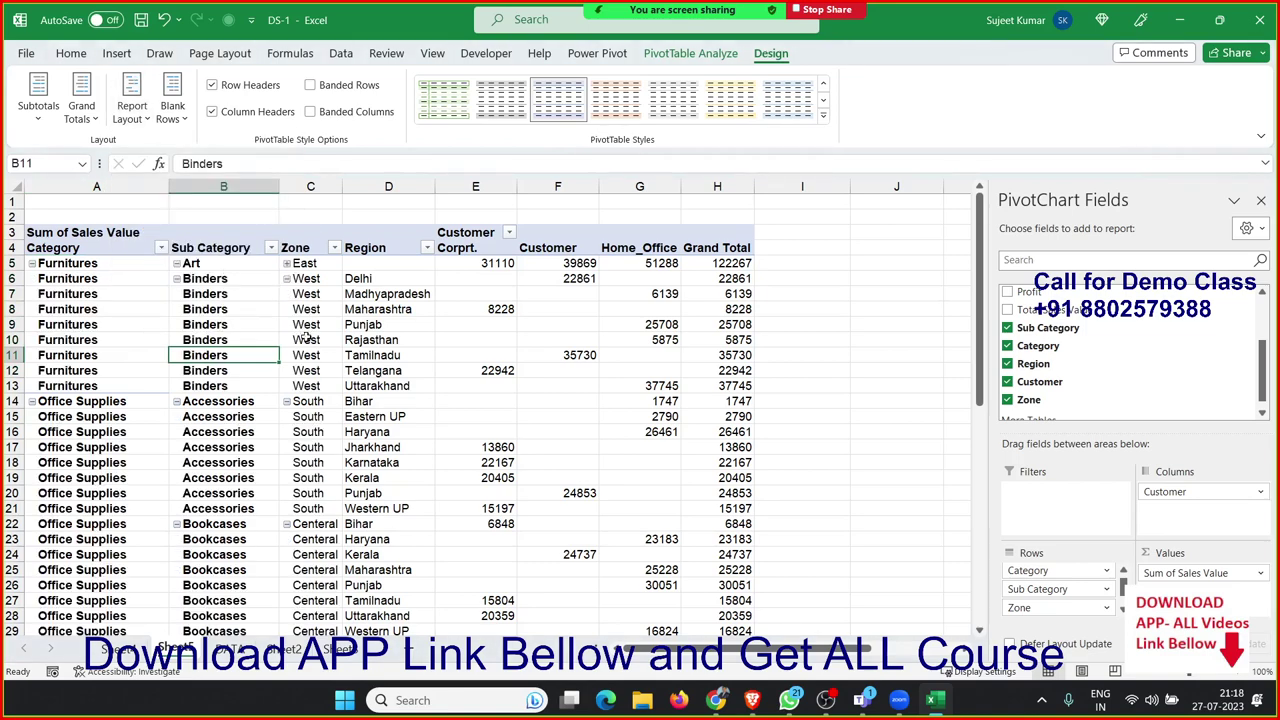
scroll(413, 415, "down", 4)
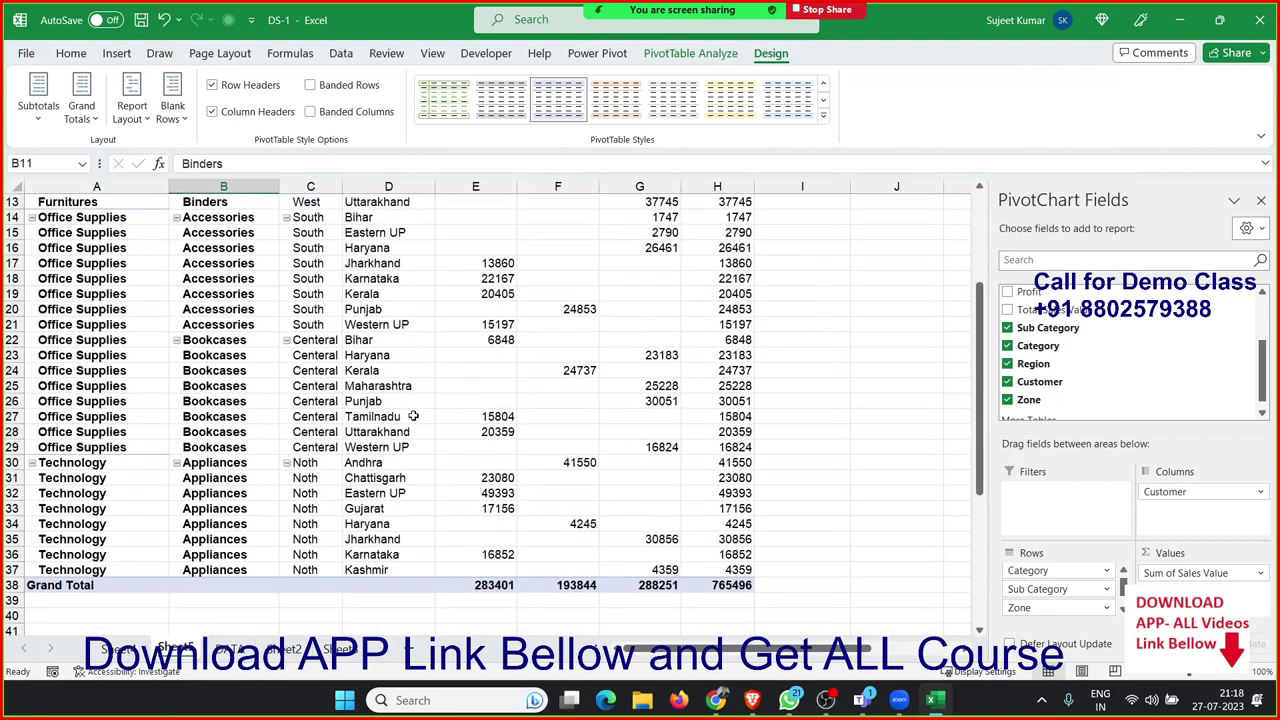
scroll(413, 415, "up", 4)
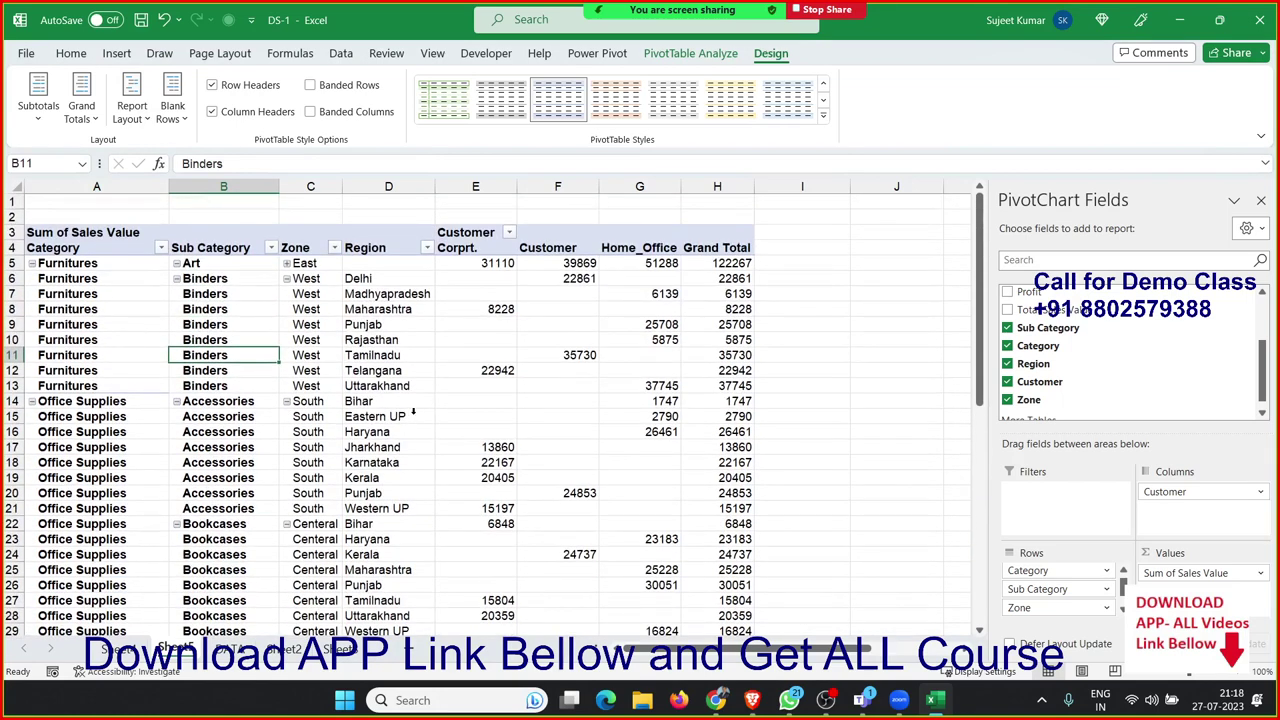
left_click_drag(508, 329, 650, 461)
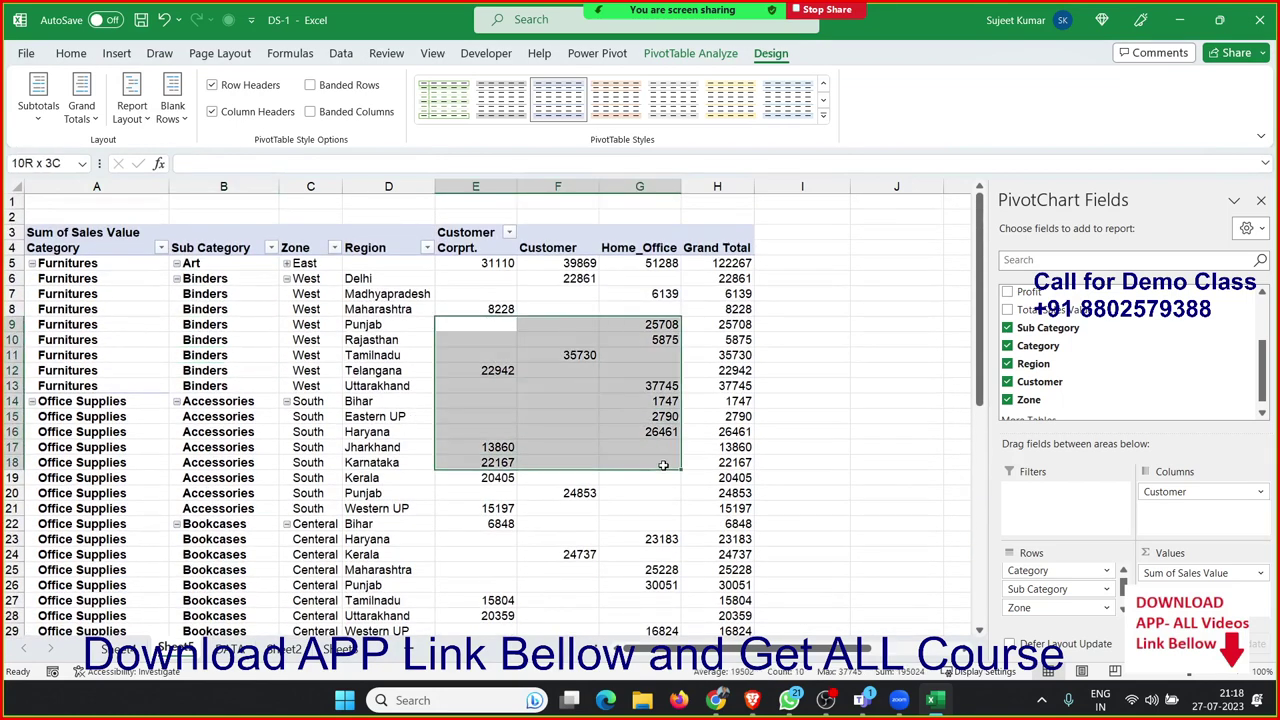
left_click(602, 418)
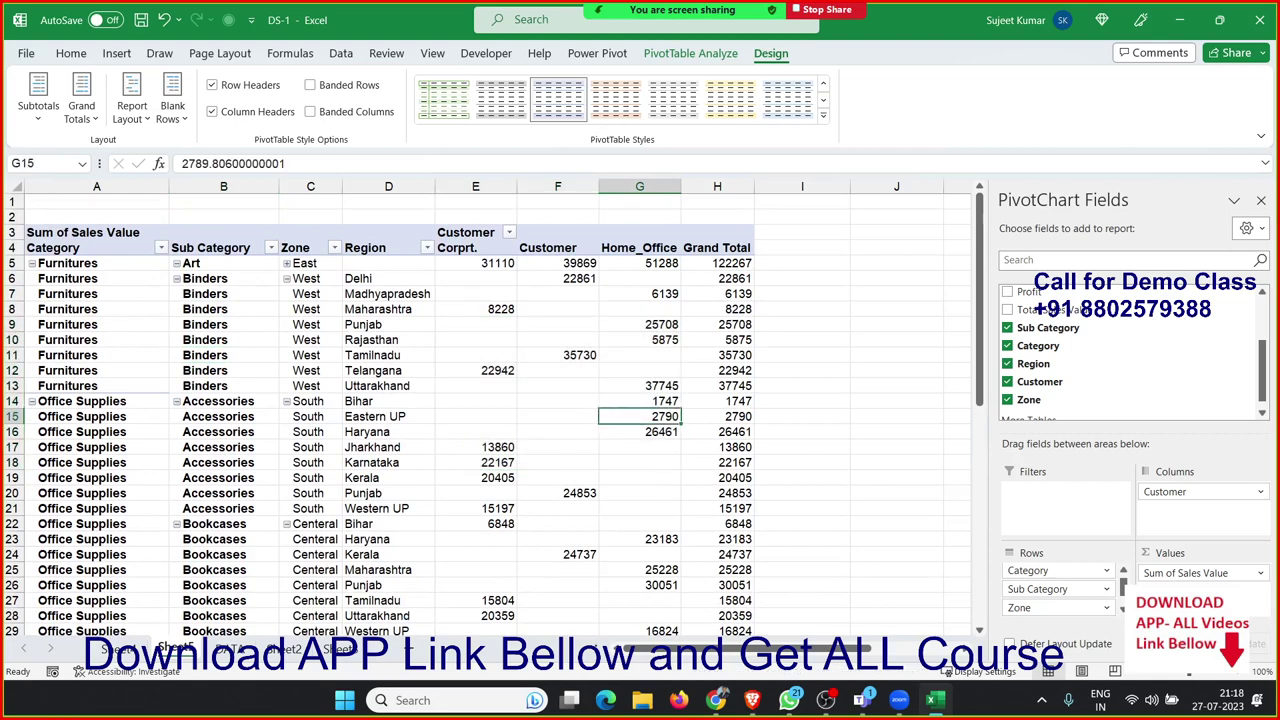
Step: In PivotTable Options, show 0 for empty cells across the Corprt., Customer and Home_Office columns
right_click(648, 385)
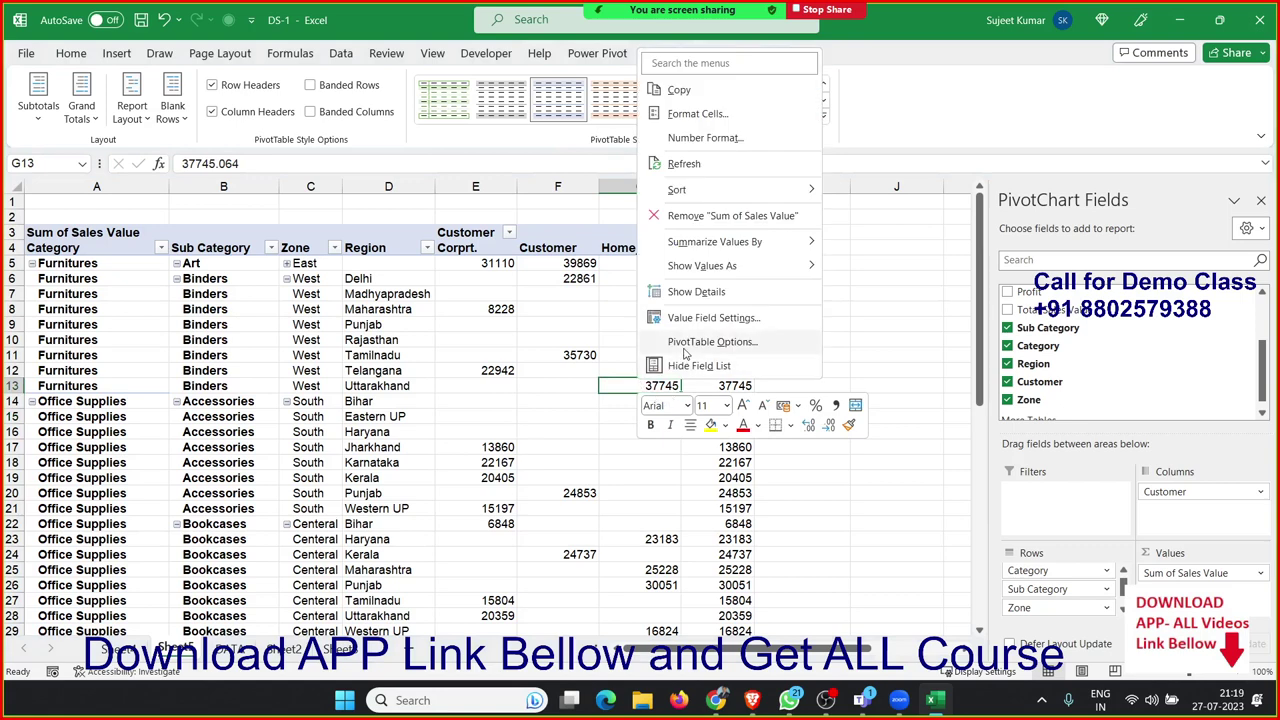
left_click(685, 350)
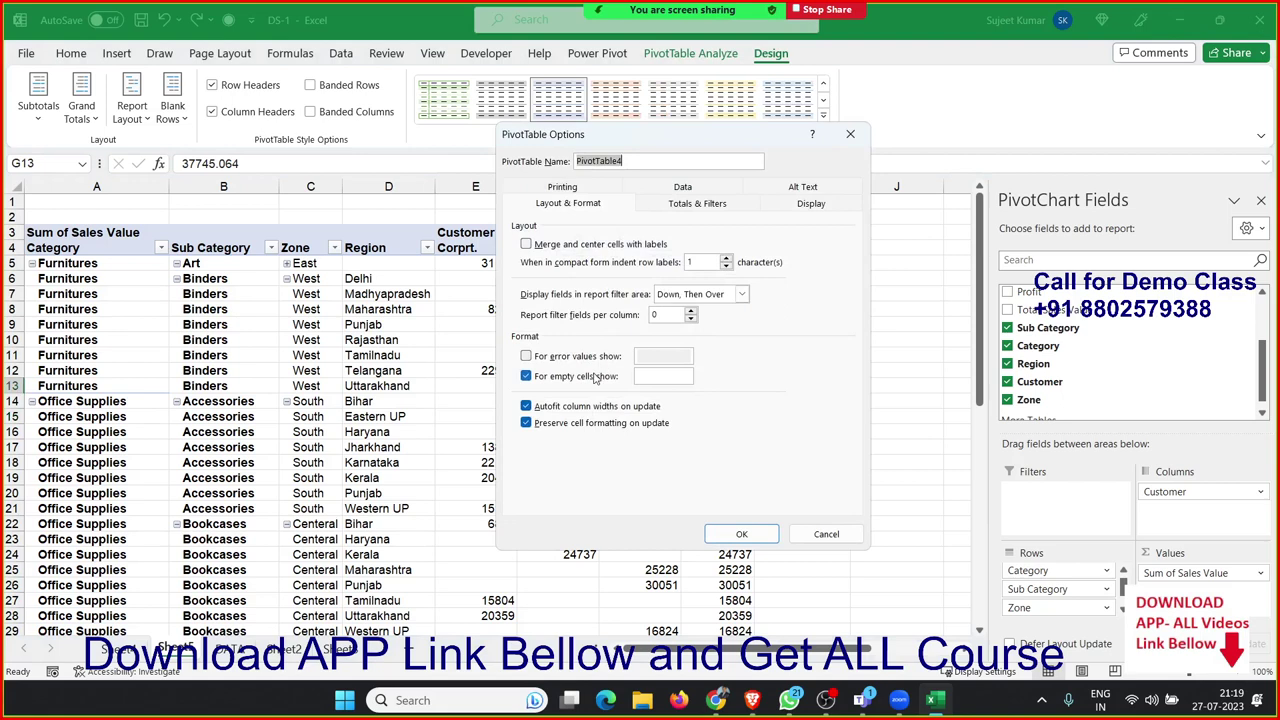
left_click(641, 379)
type("0")
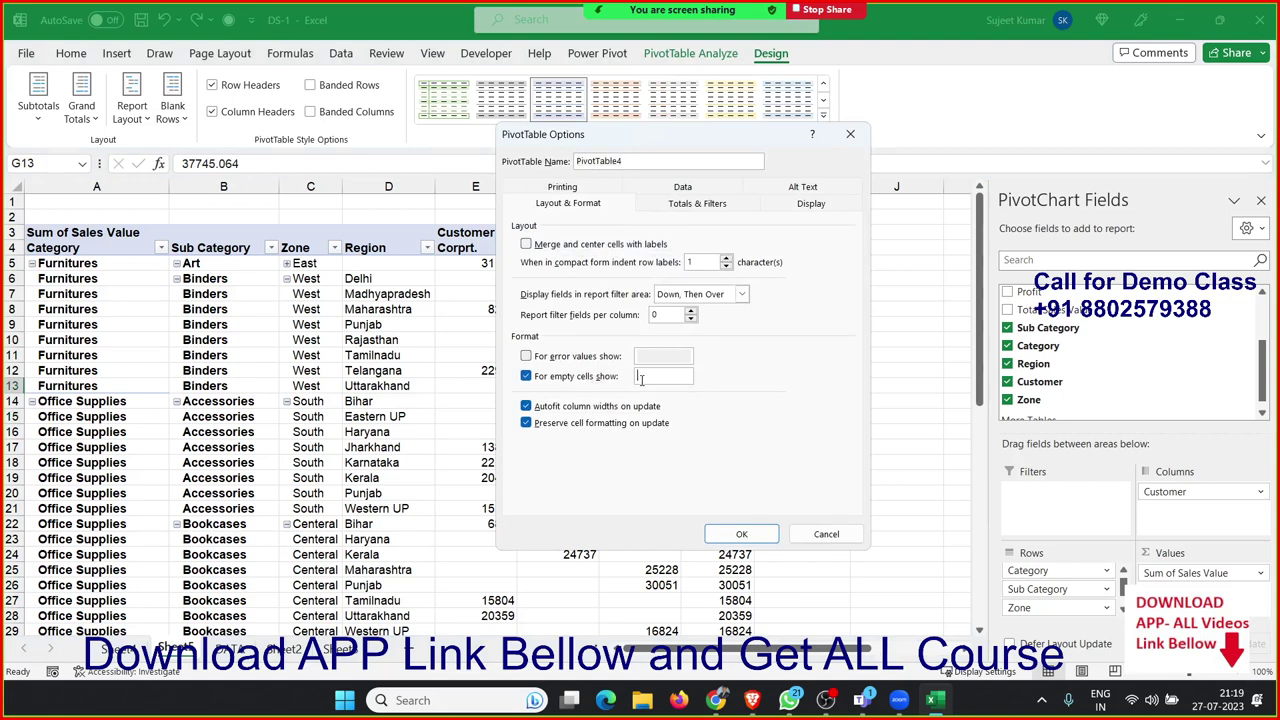
left_click(766, 531)
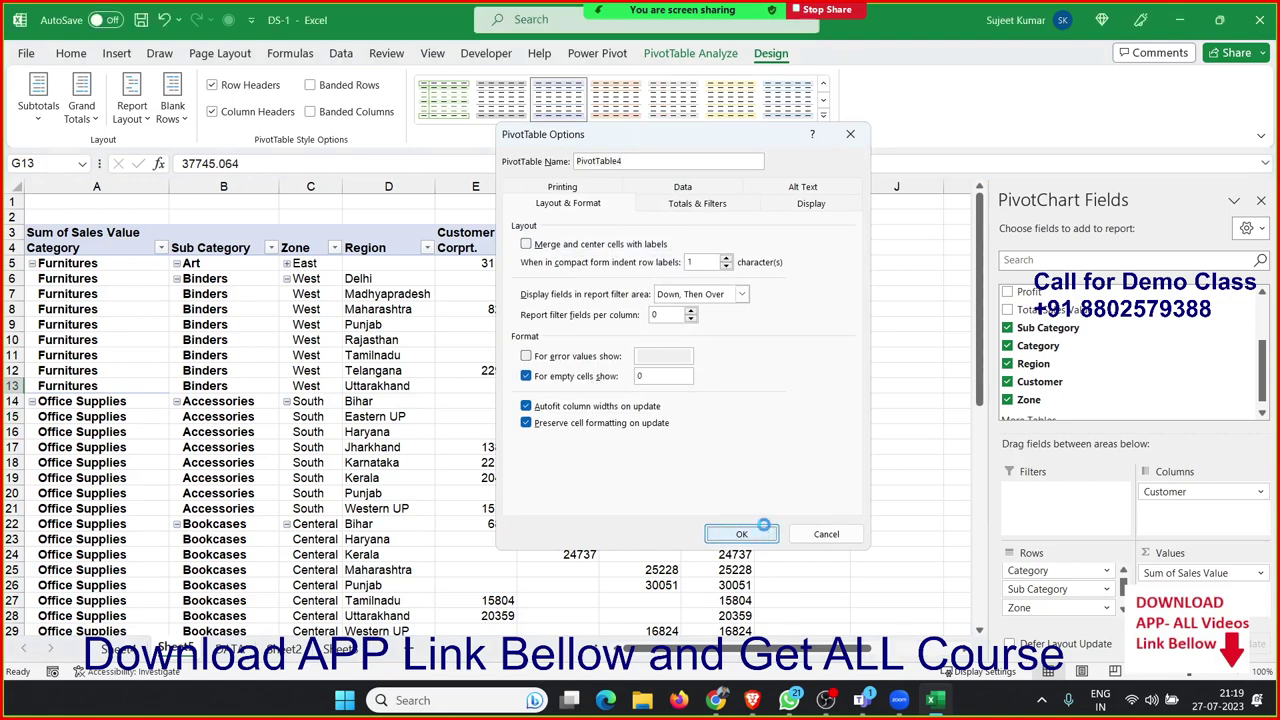
left_click(259, 430)
left_click_drag(126, 388, 119, 404)
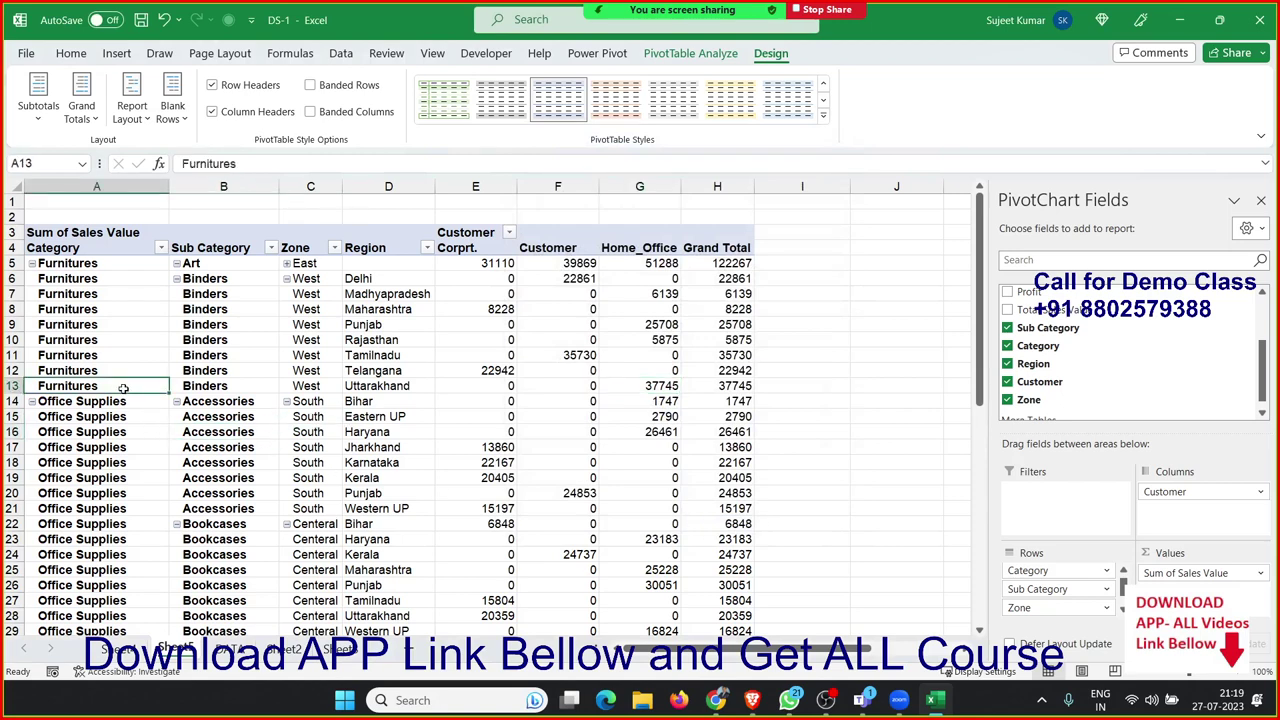
scroll(119, 410, "down", 3)
scroll(118, 417, "up", 3)
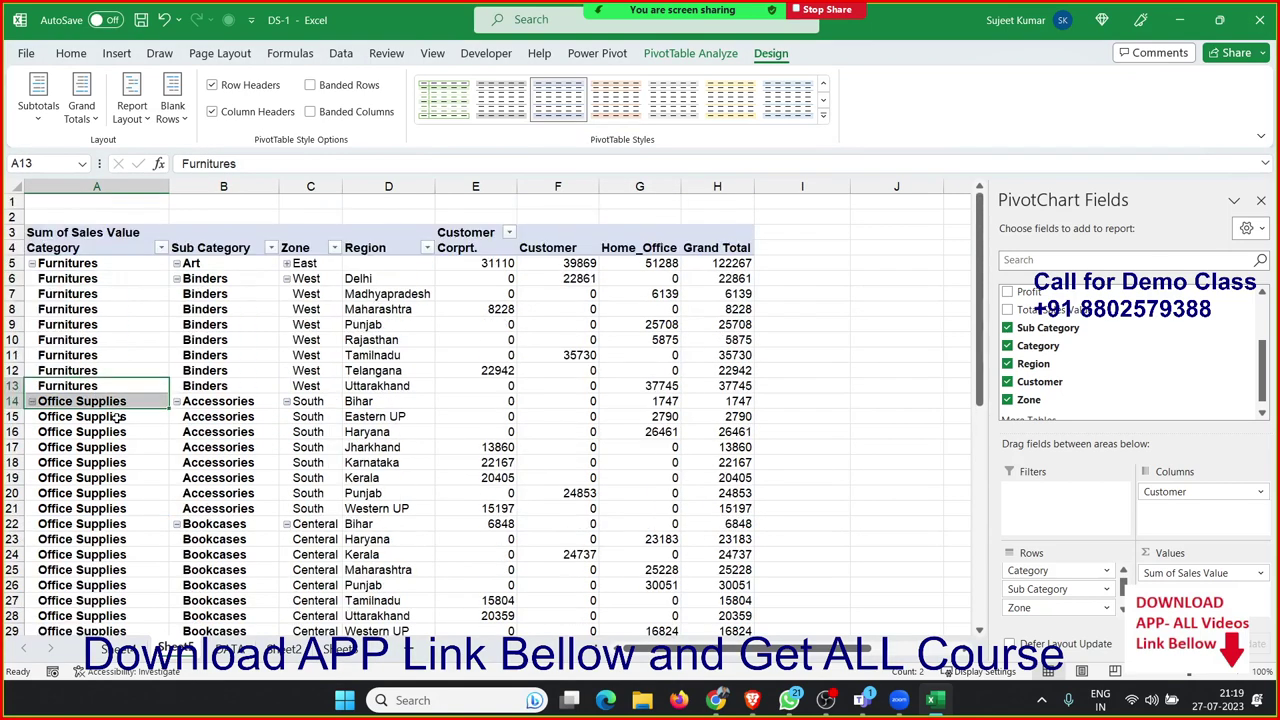
left_click(112, 432)
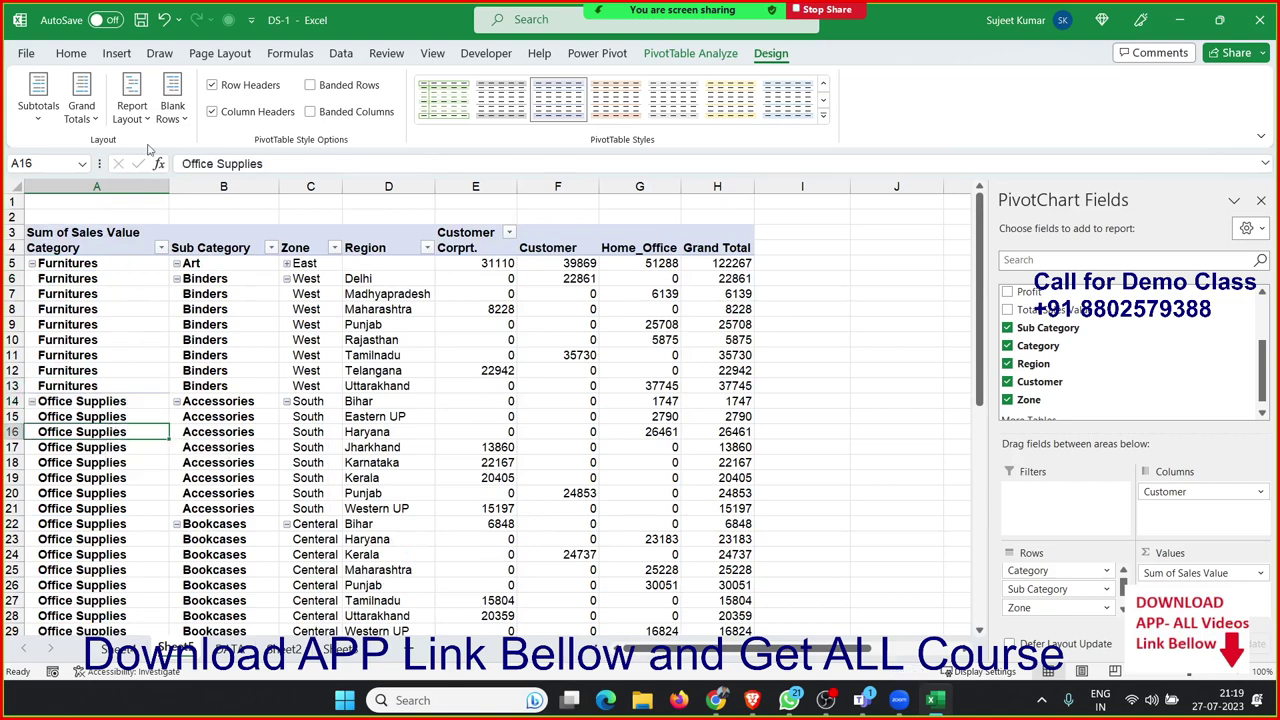
Step: Insert a blank line after each item, separating groups like Art, Binders and Accessories
left_click(172, 110)
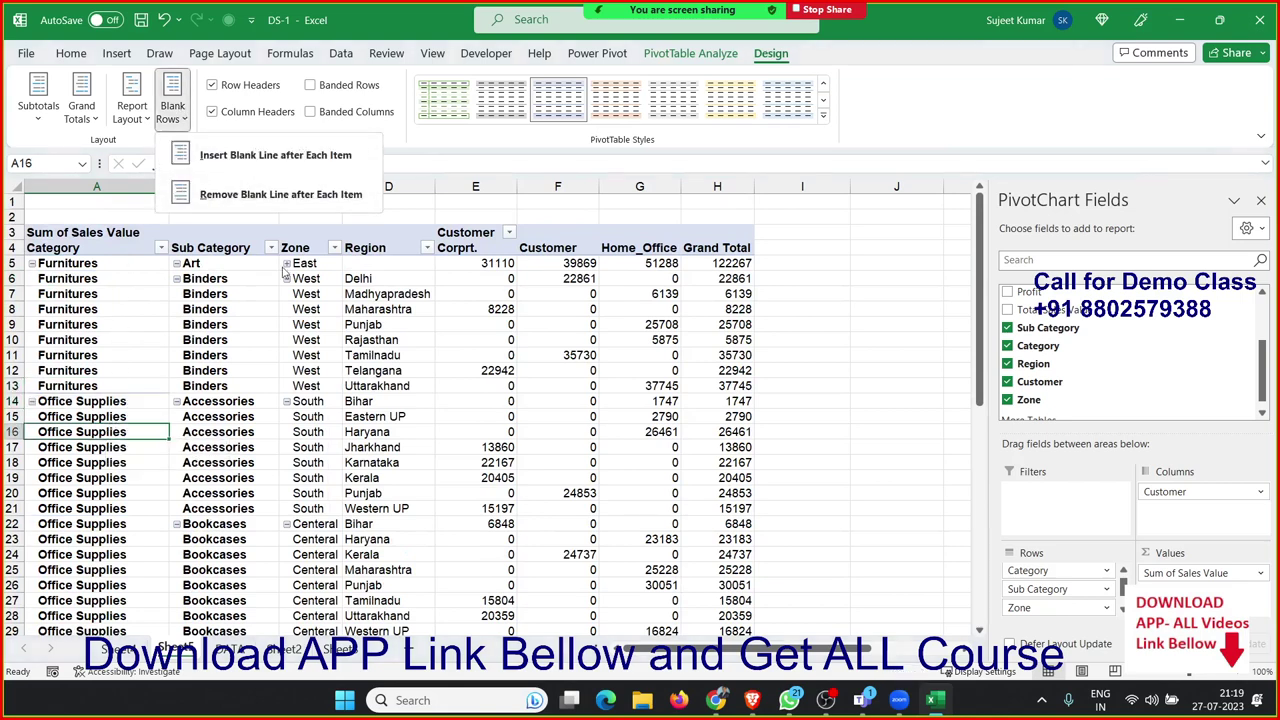
left_click(265, 170)
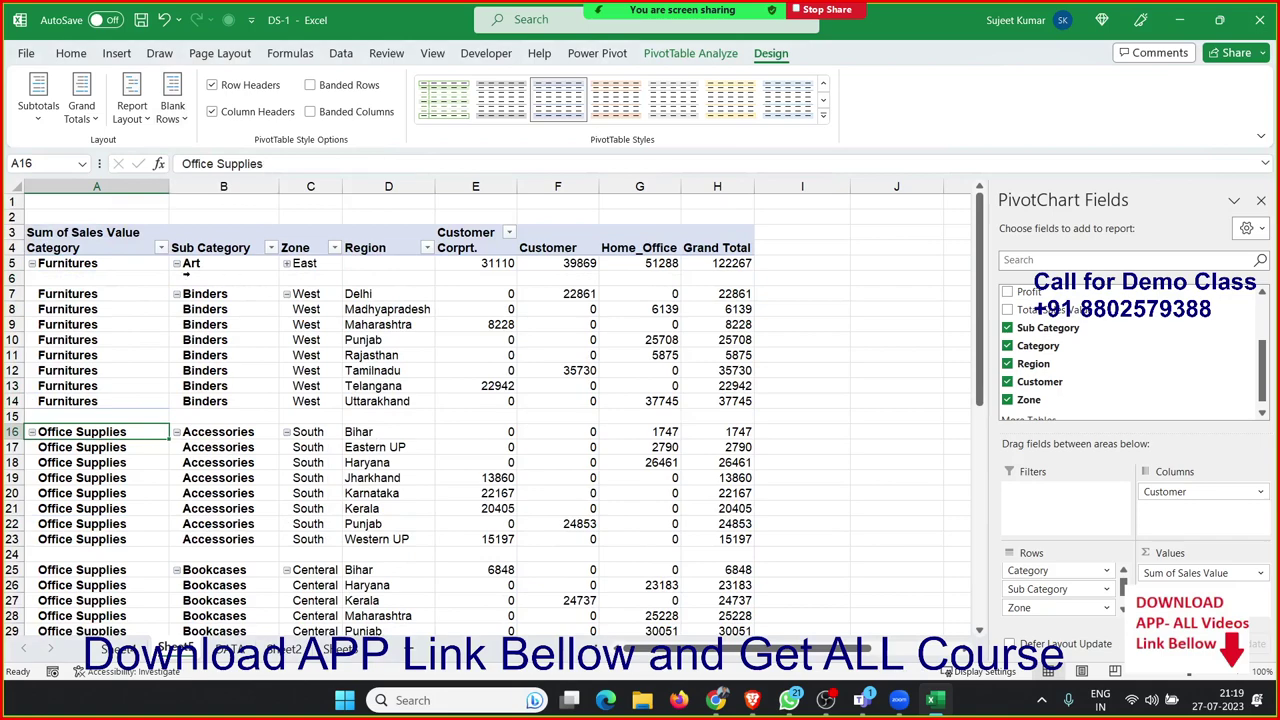
left_click(230, 417)
Step: Review the blank separator rows, then remove the blank line after each item
scroll(230, 420, "down", 4)
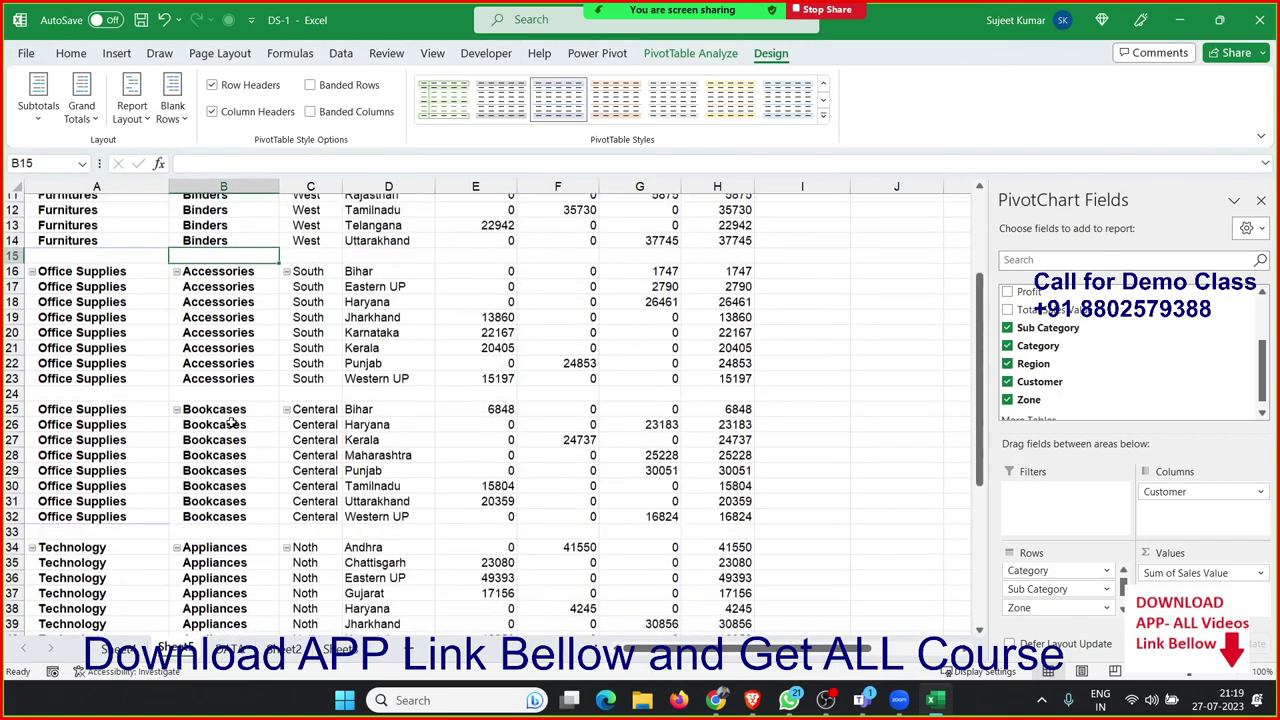
scroll(231, 420, "down", 4)
scroll(231, 420, "up", 4)
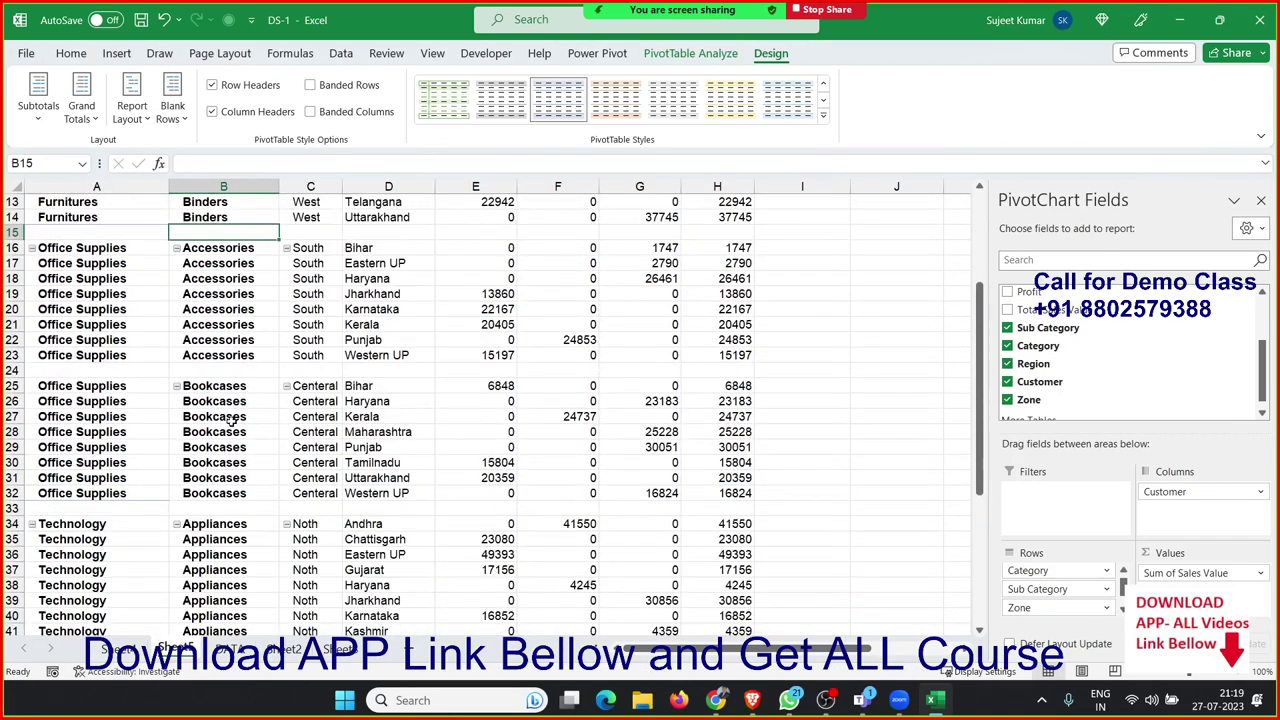
scroll(231, 420, "up", 4)
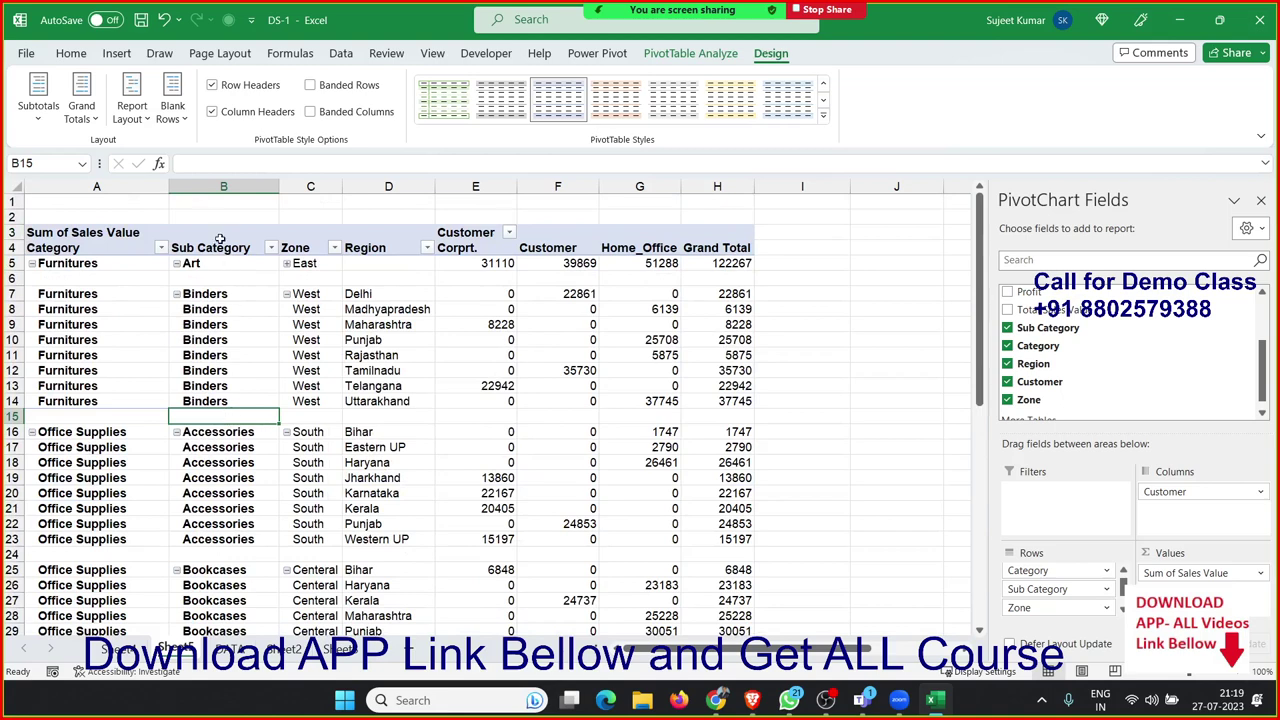
left_click(172, 110)
left_click(200, 194)
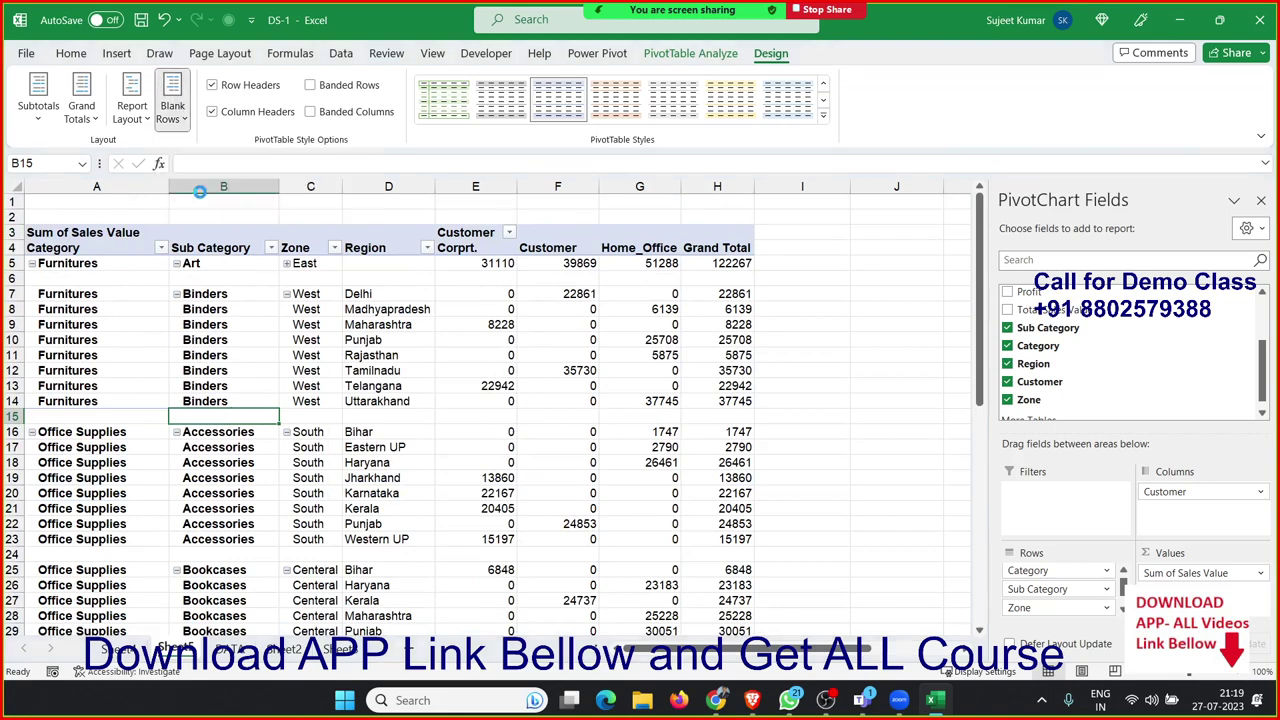
Step: Stop repeating item labels and select the Furnitures label cells in column A
left_click(132, 108)
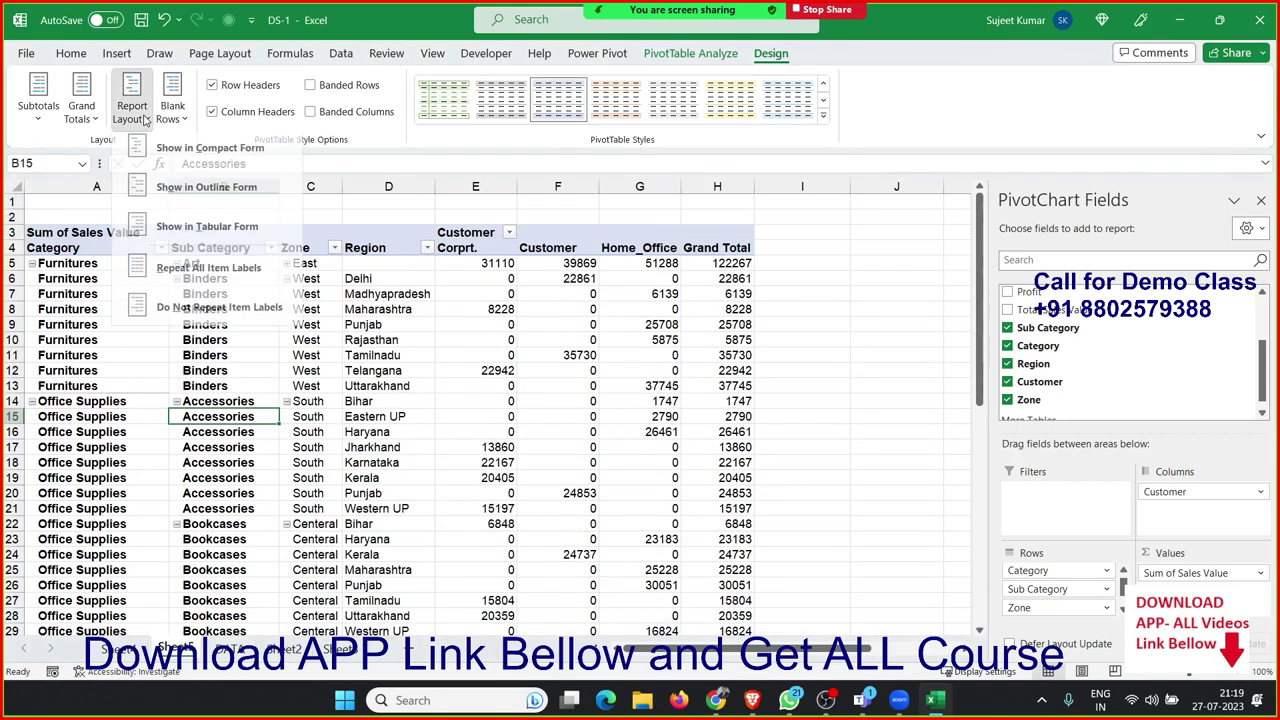
left_click(205, 313)
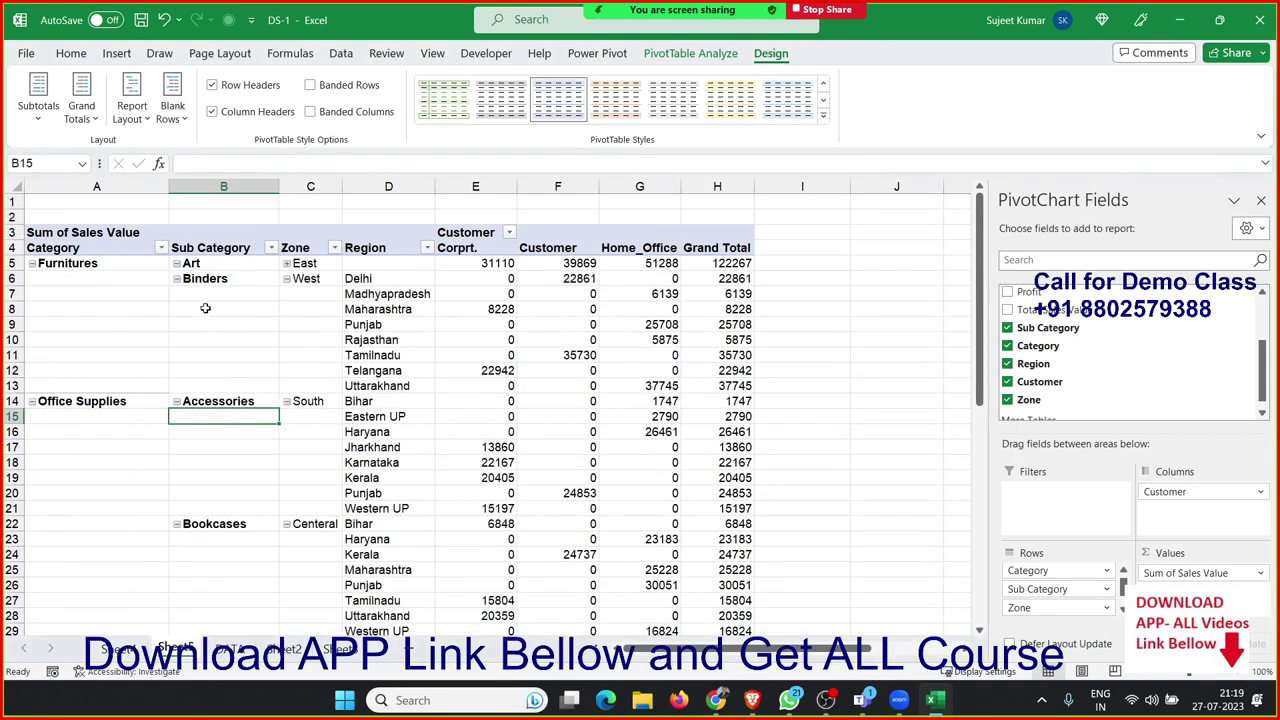
left_click(150, 297)
left_click_drag(148, 270, 150, 386)
Step: Try Merge & Center on the Furnitures cells and dismiss the resulting pivot table warning
left_click(73, 55)
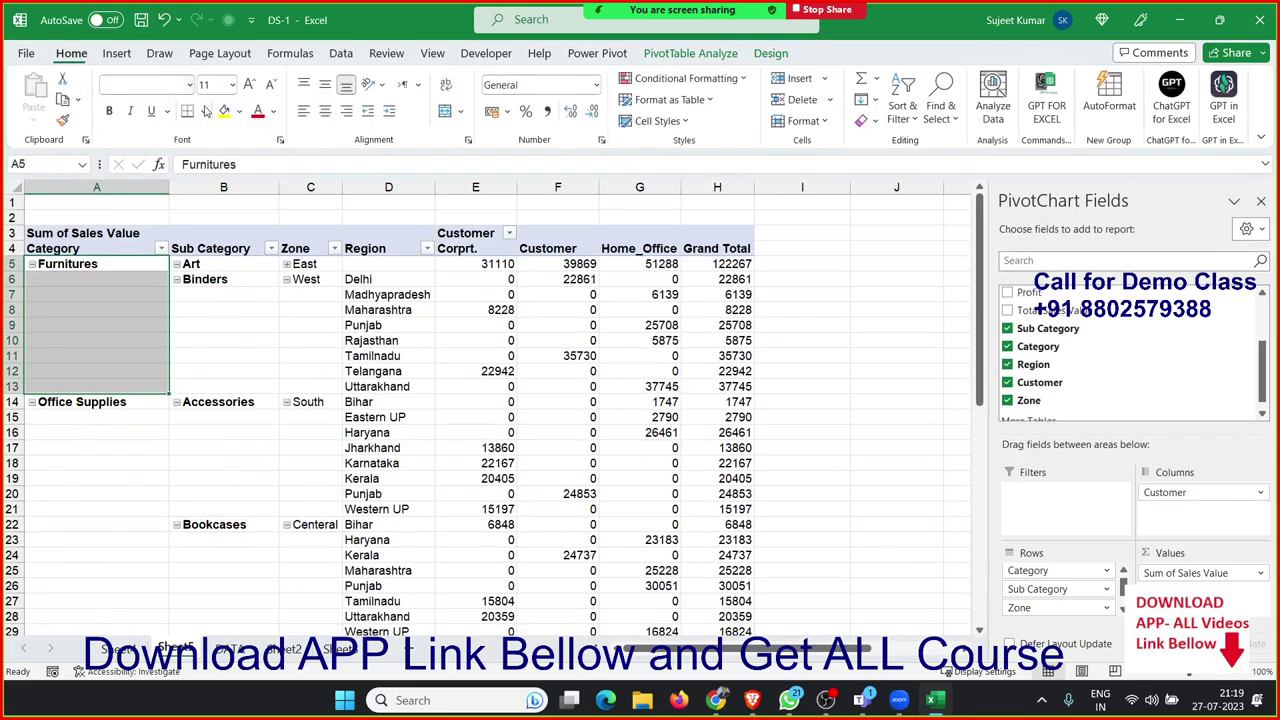
left_click(445, 111)
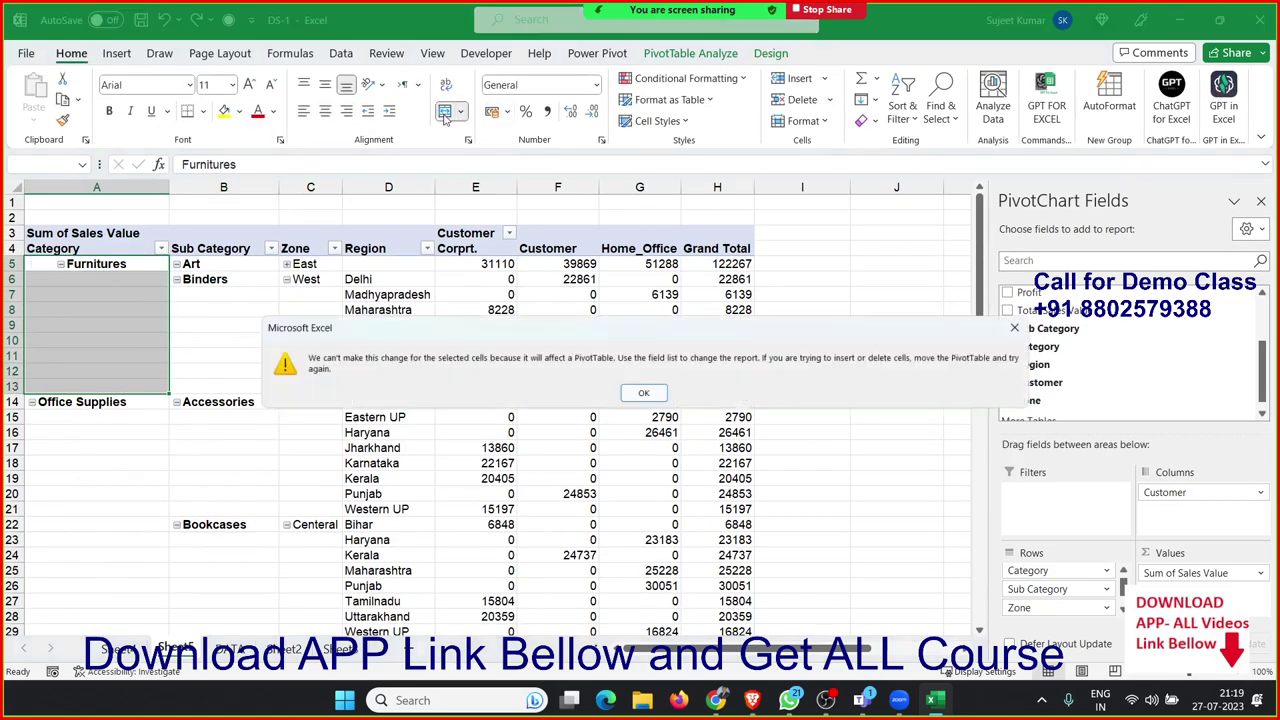
left_click(643, 392)
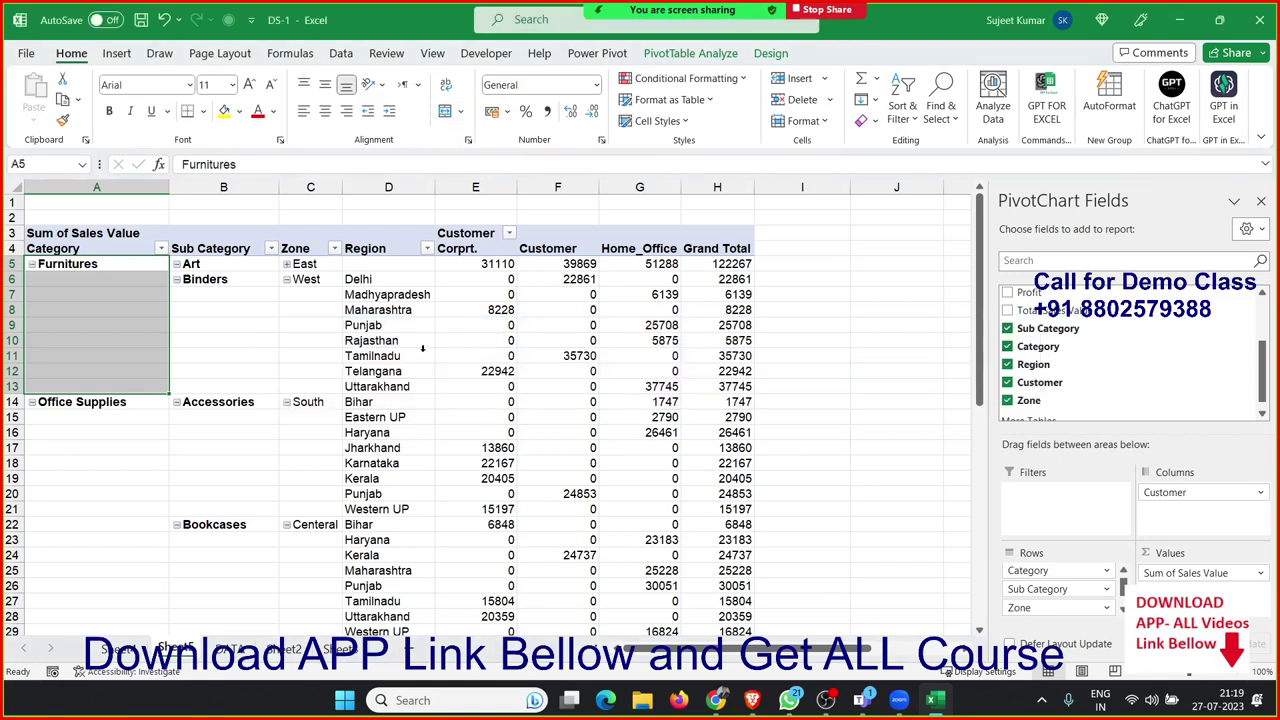
left_click(391, 341)
Step: Enable 'Merge and center cells with labels' in PivotTable Options so Furnitures, Binders and West span their rows
right_click(257, 322)
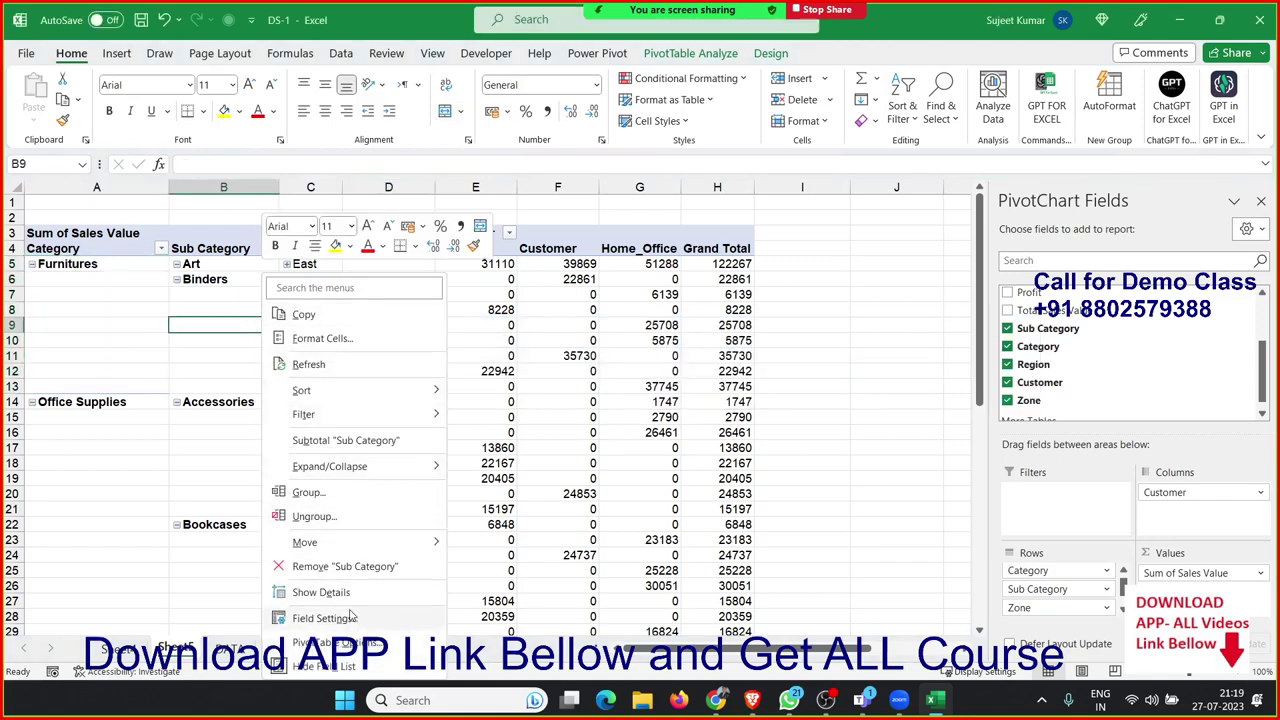
key("Escape")
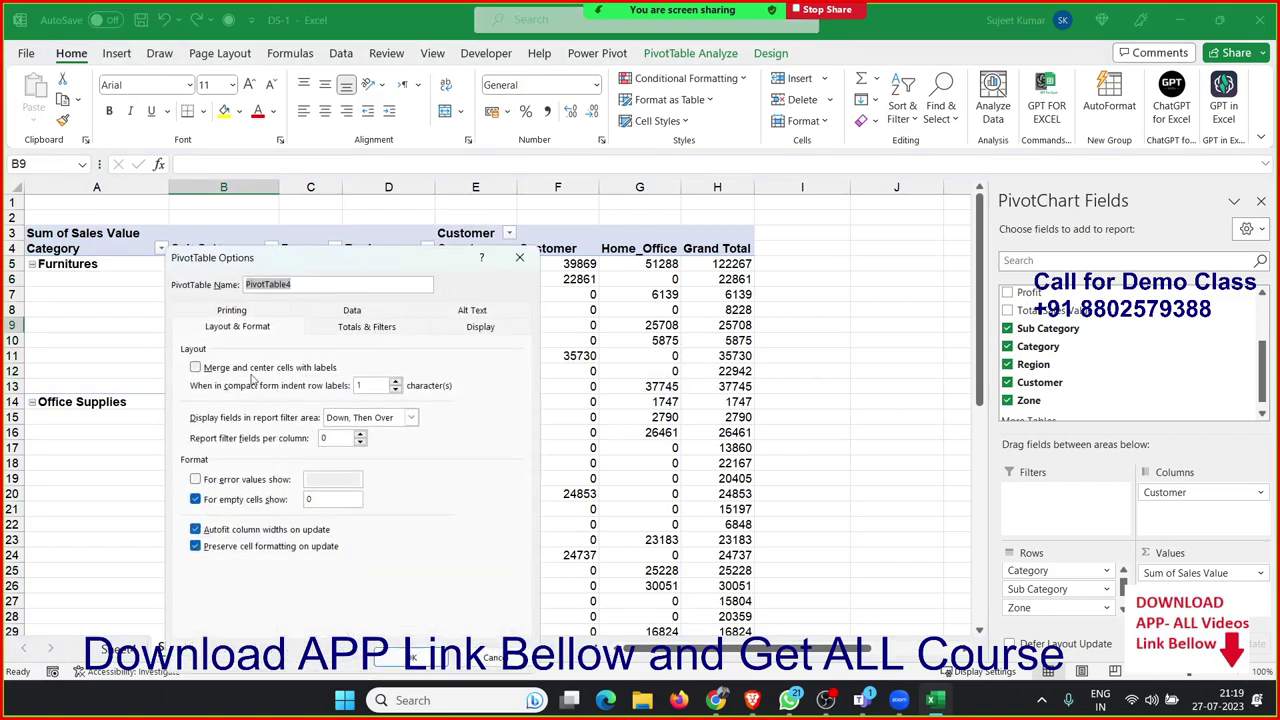
left_click(250, 369)
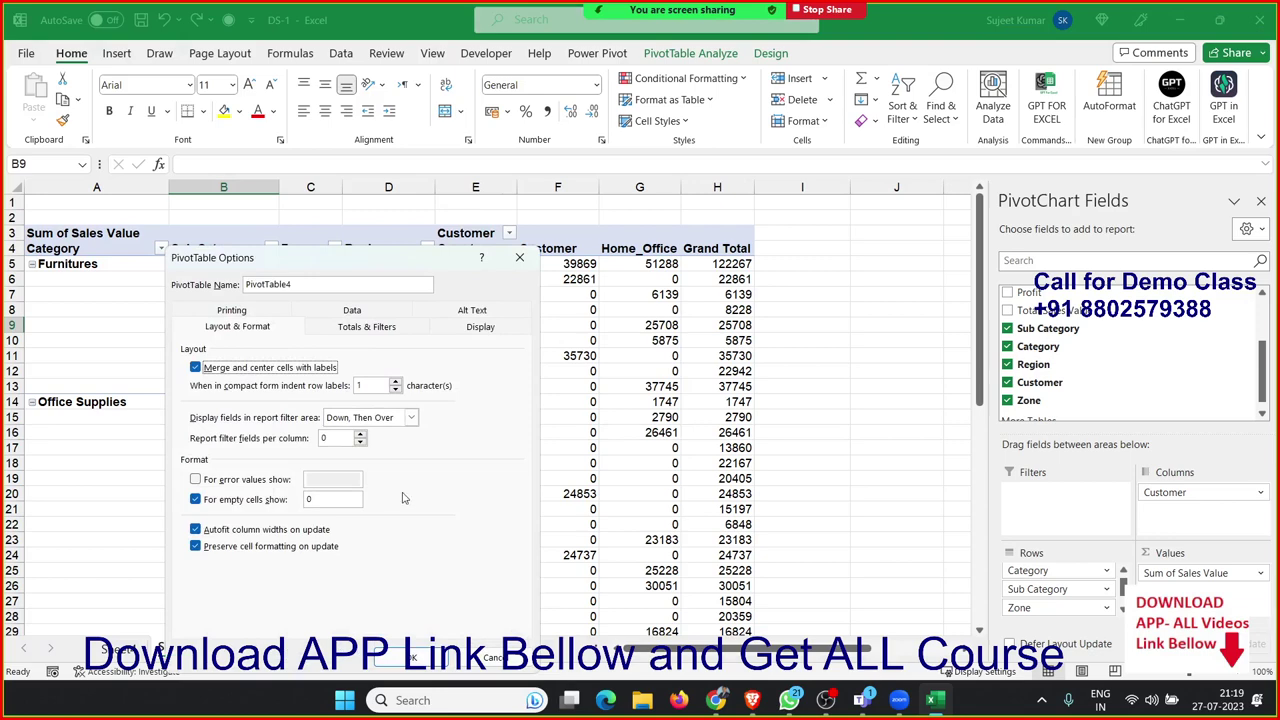
left_click(398, 657)
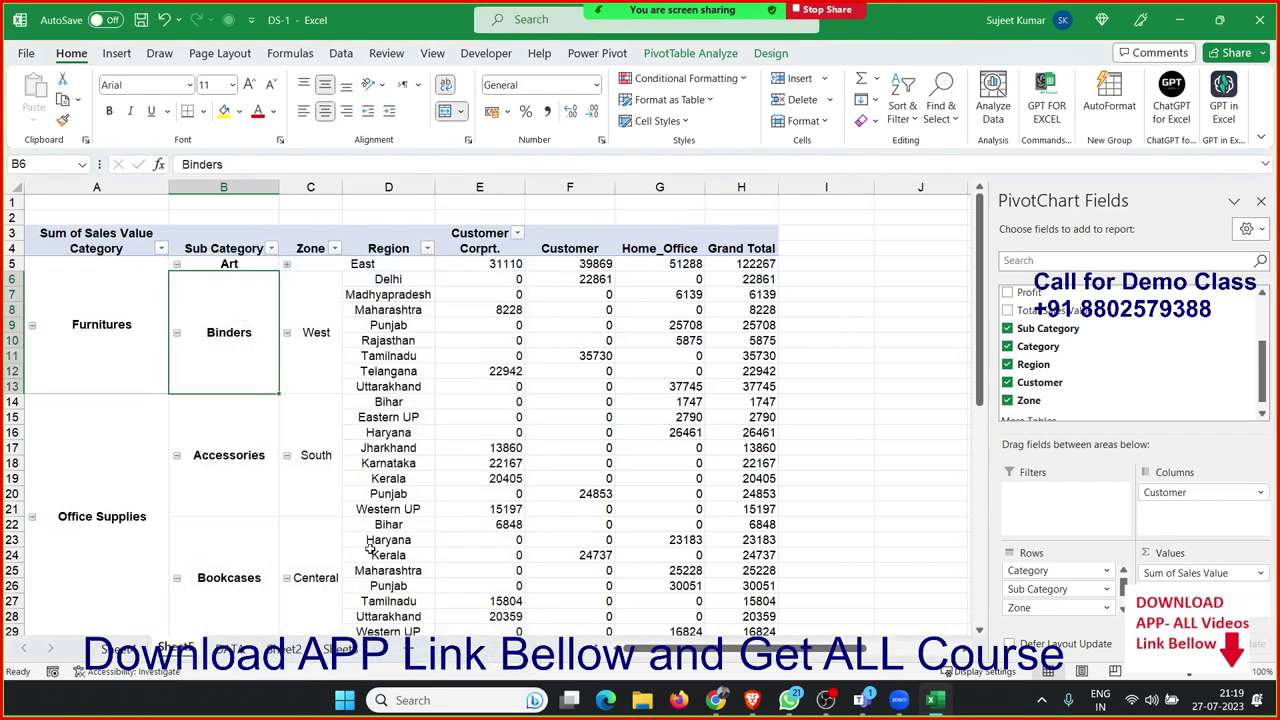
left_click(320, 362)
left_click(313, 447)
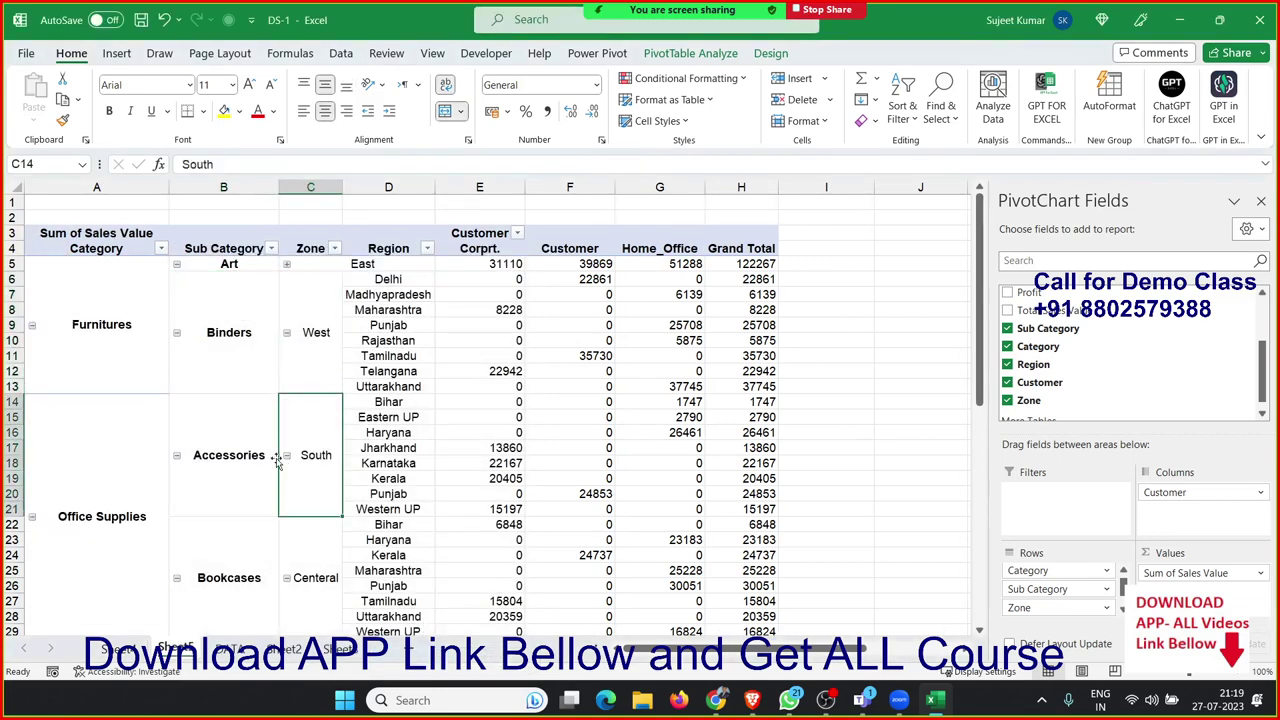
left_click(275, 462)
scroll(259, 469, "down", 4)
scroll(261, 469, "down", 4)
scroll(261, 469, "up", 3)
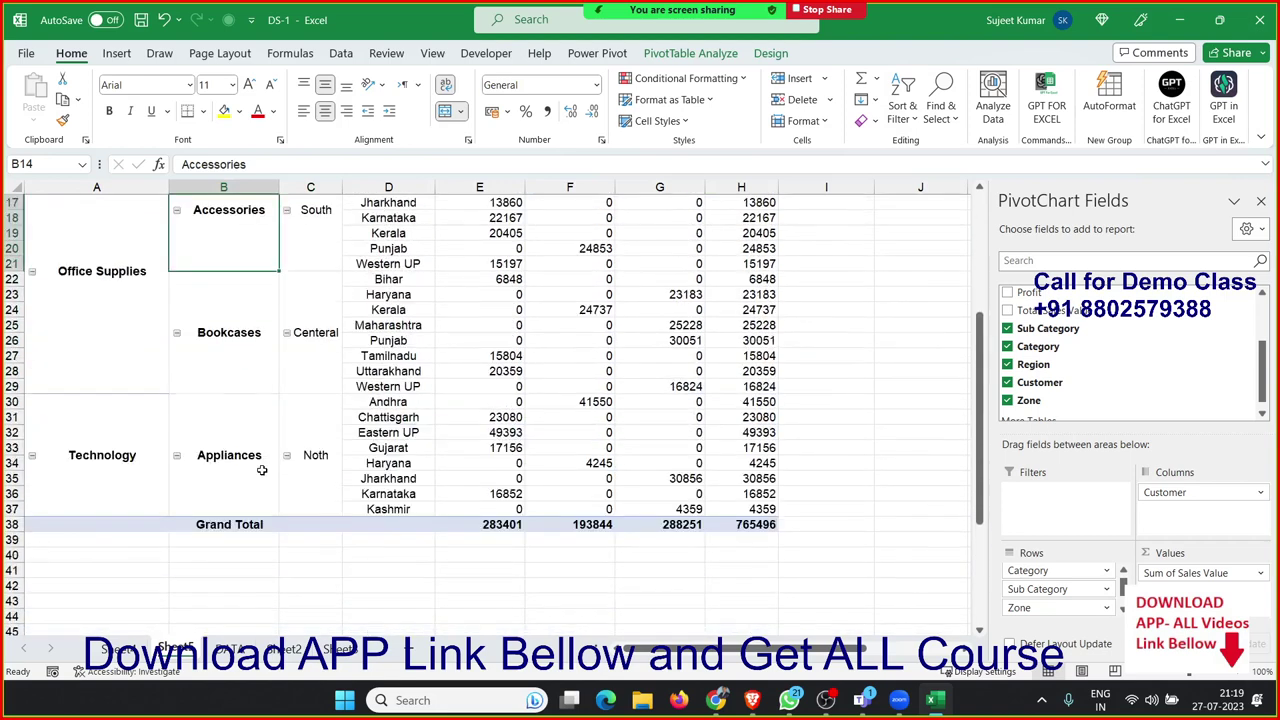
scroll(261, 469, "up", 5)
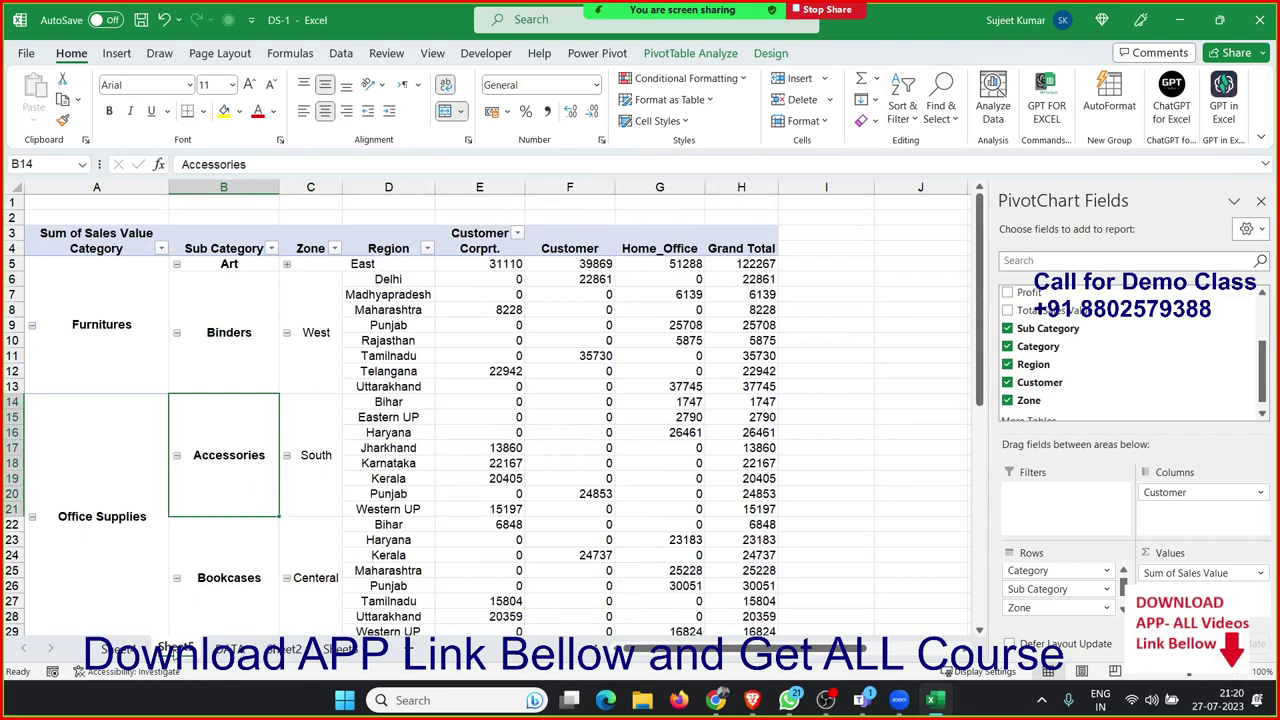
Step: From the DATA sheet, insert a PivotTable on a New Worksheet using the full data range
left_click(172, 652)
left_click(186, 652)
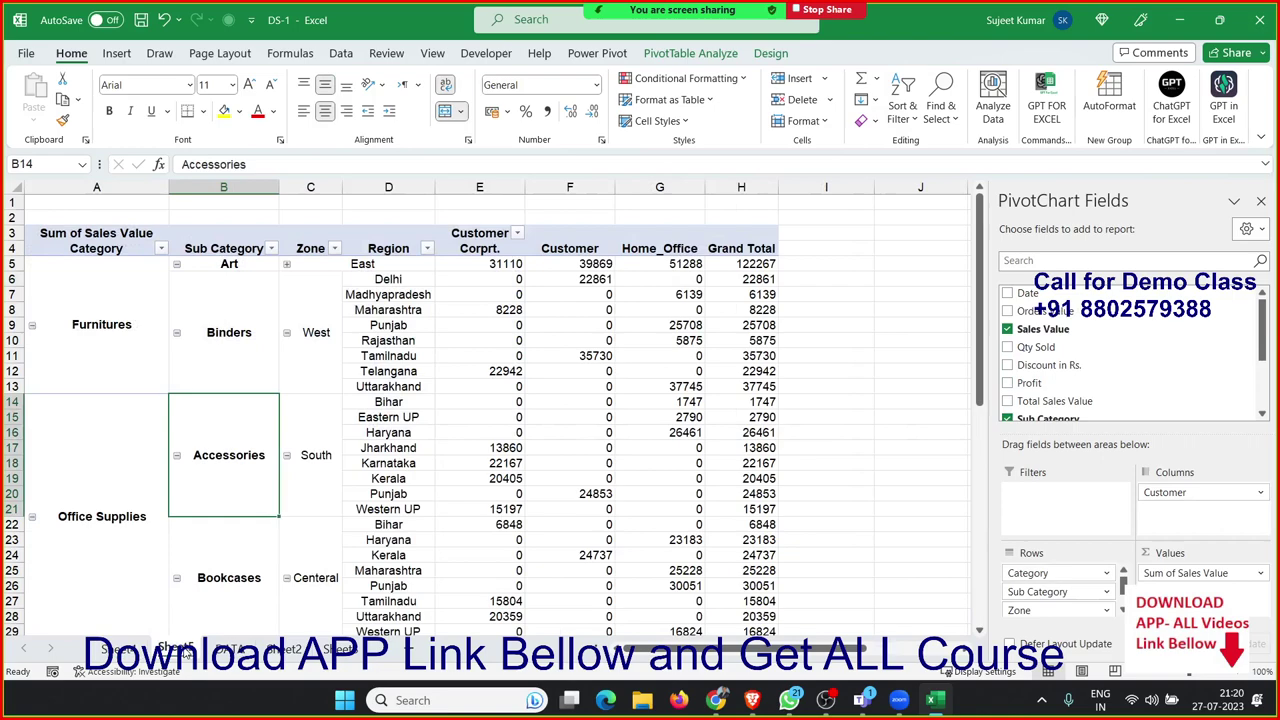
left_click(232, 650)
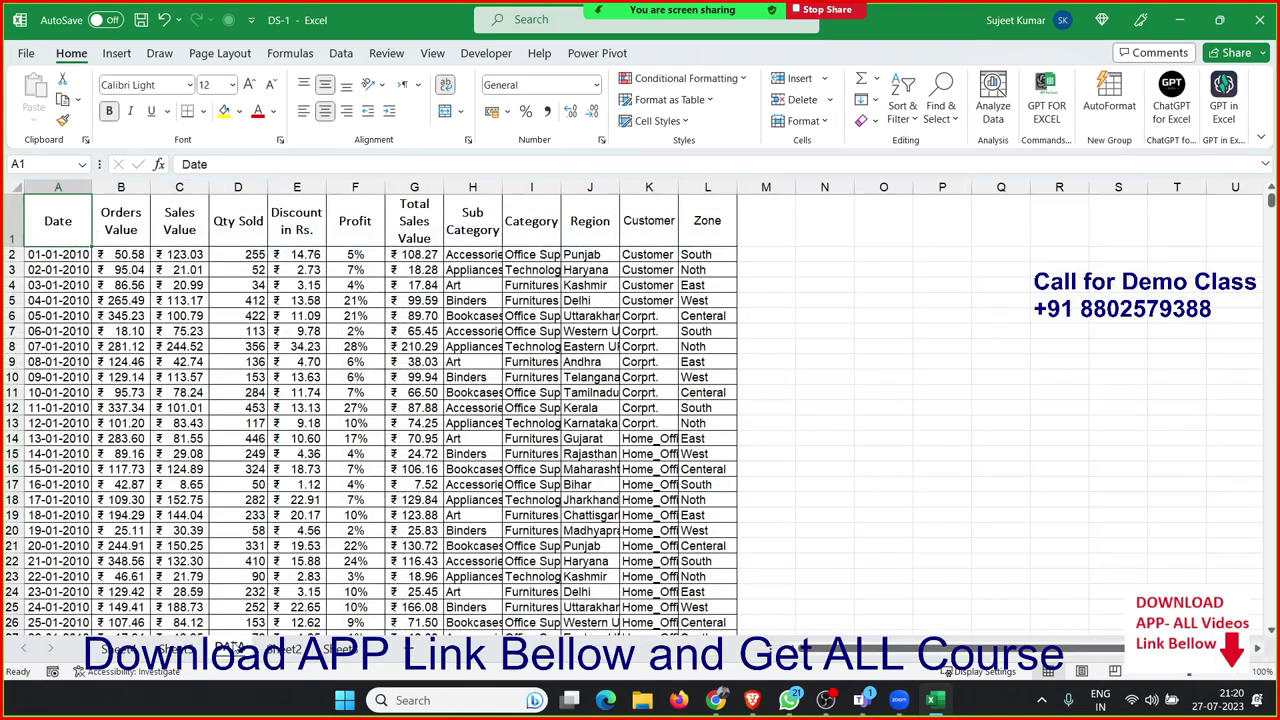
left_click(117, 53)
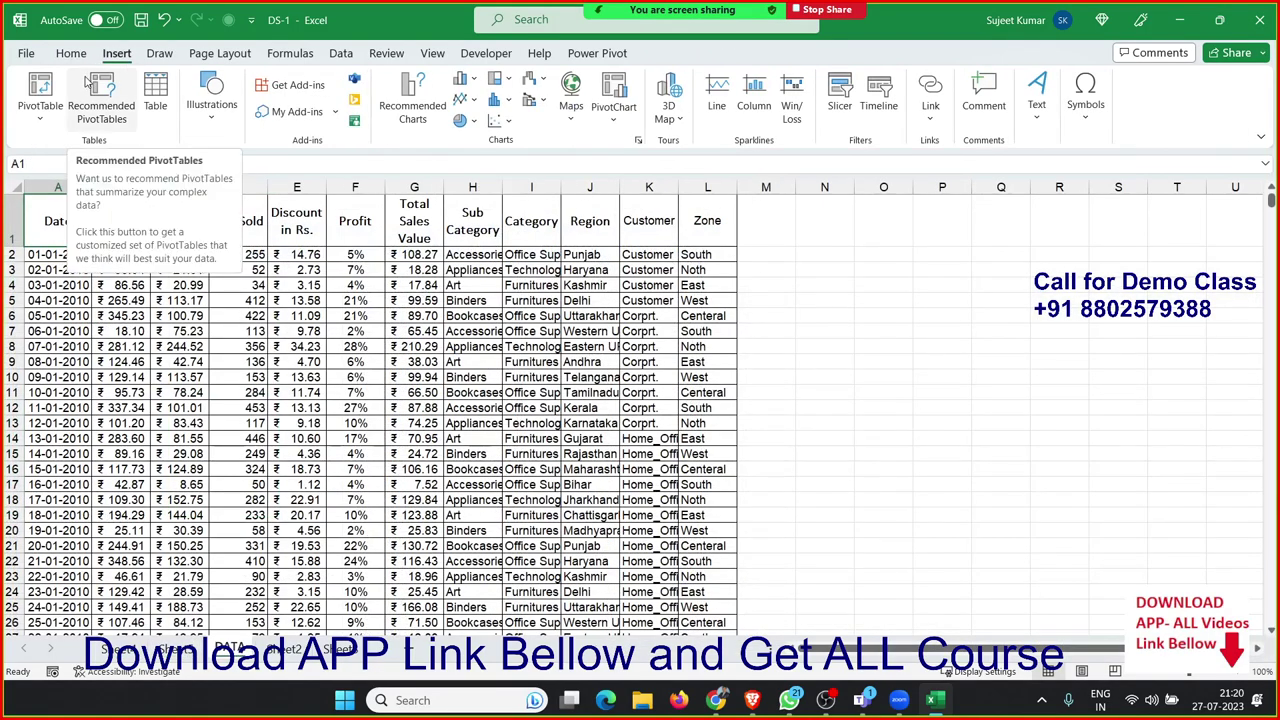
left_click(57, 90)
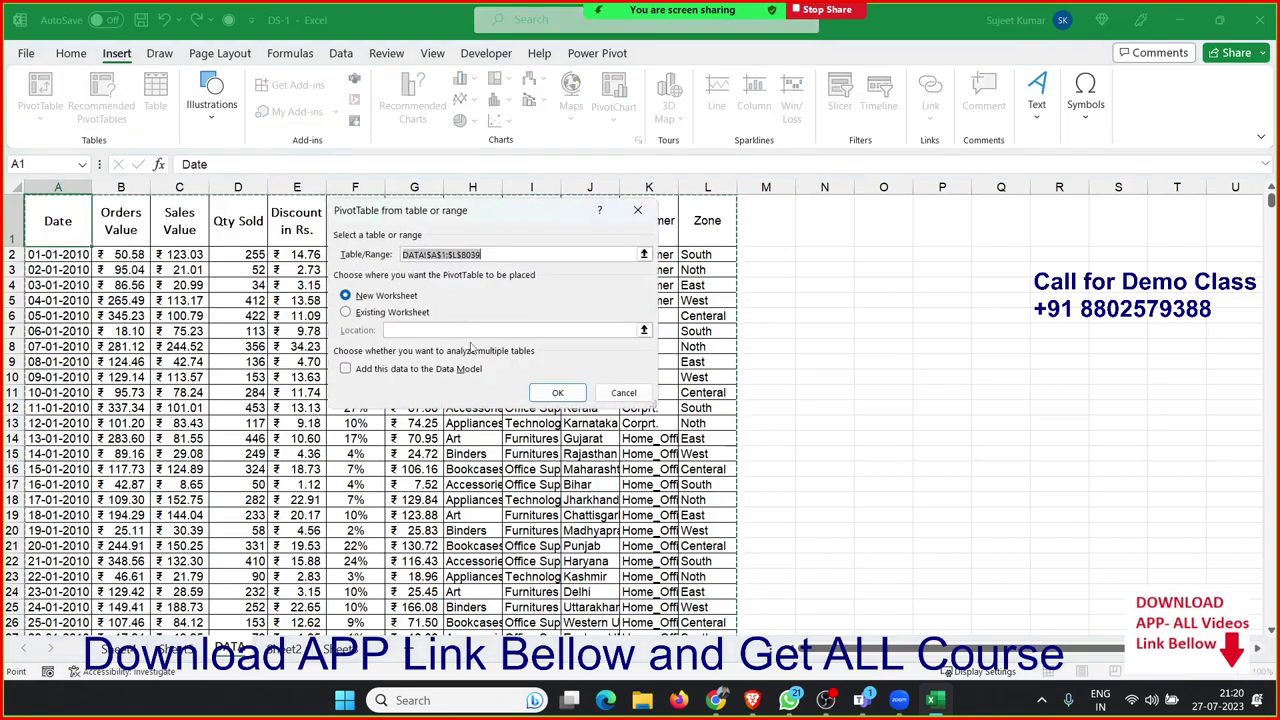
left_click(560, 392)
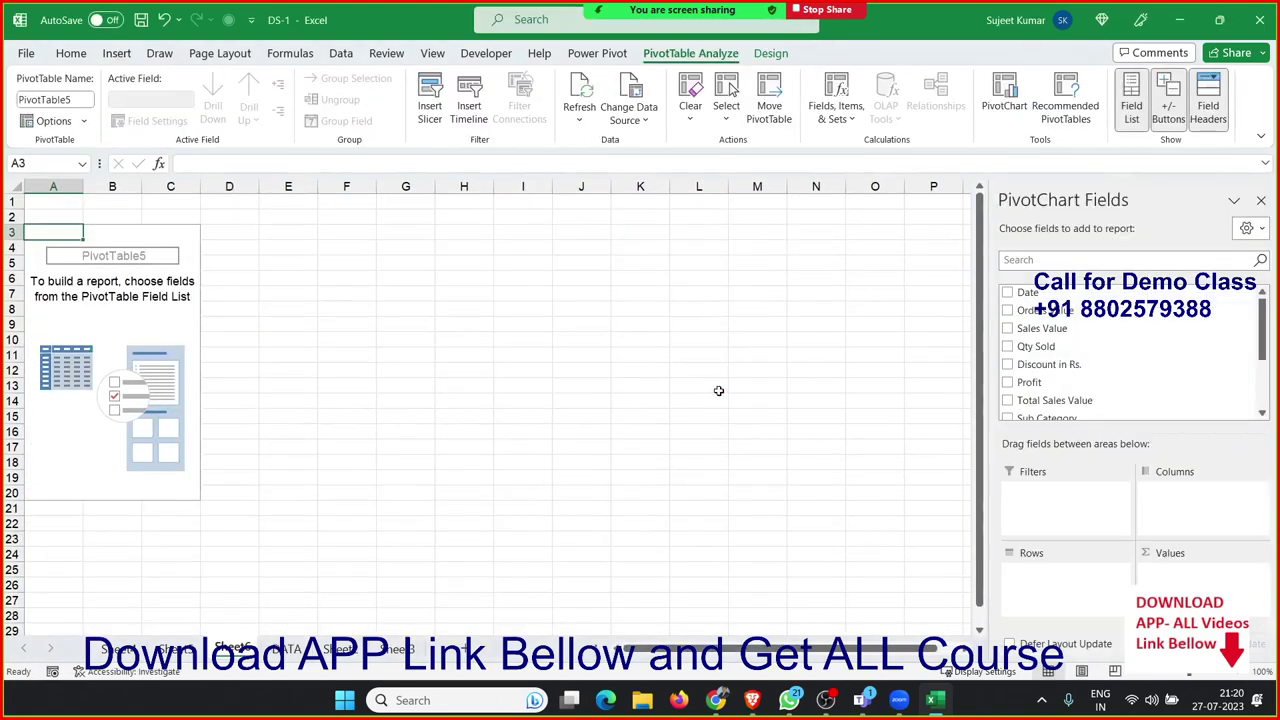
Step: Put Region in the pivot rows and sum Qty Sold in the values
scroll(935, 354, "down", 4)
scroll(1065, 355, "down", 3)
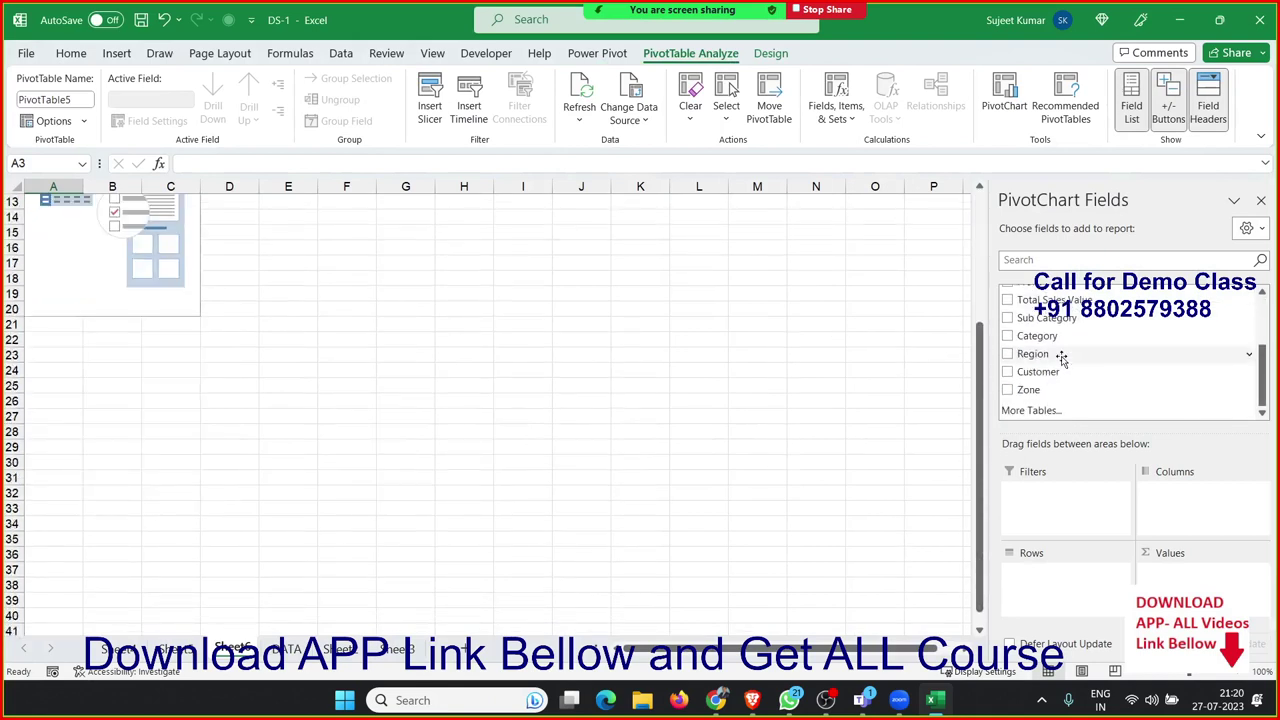
left_click_drag(1057, 355, 1100, 590)
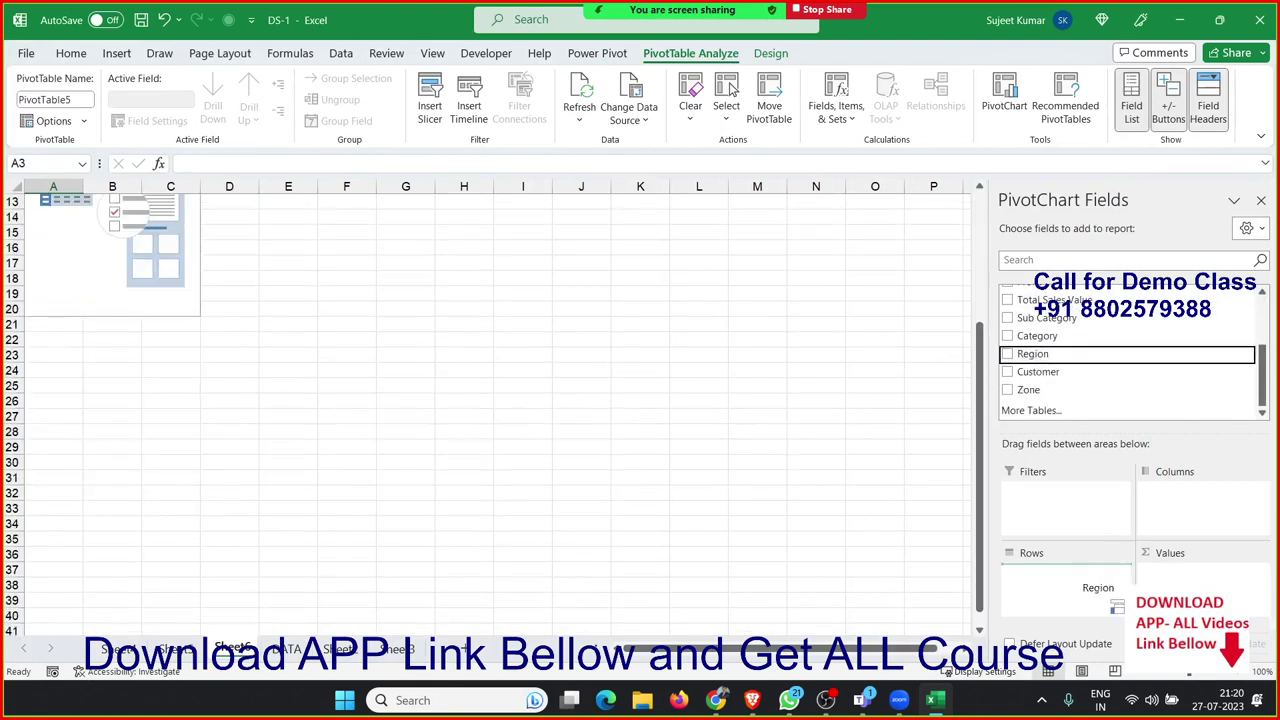
scroll(1118, 425, "up", 3)
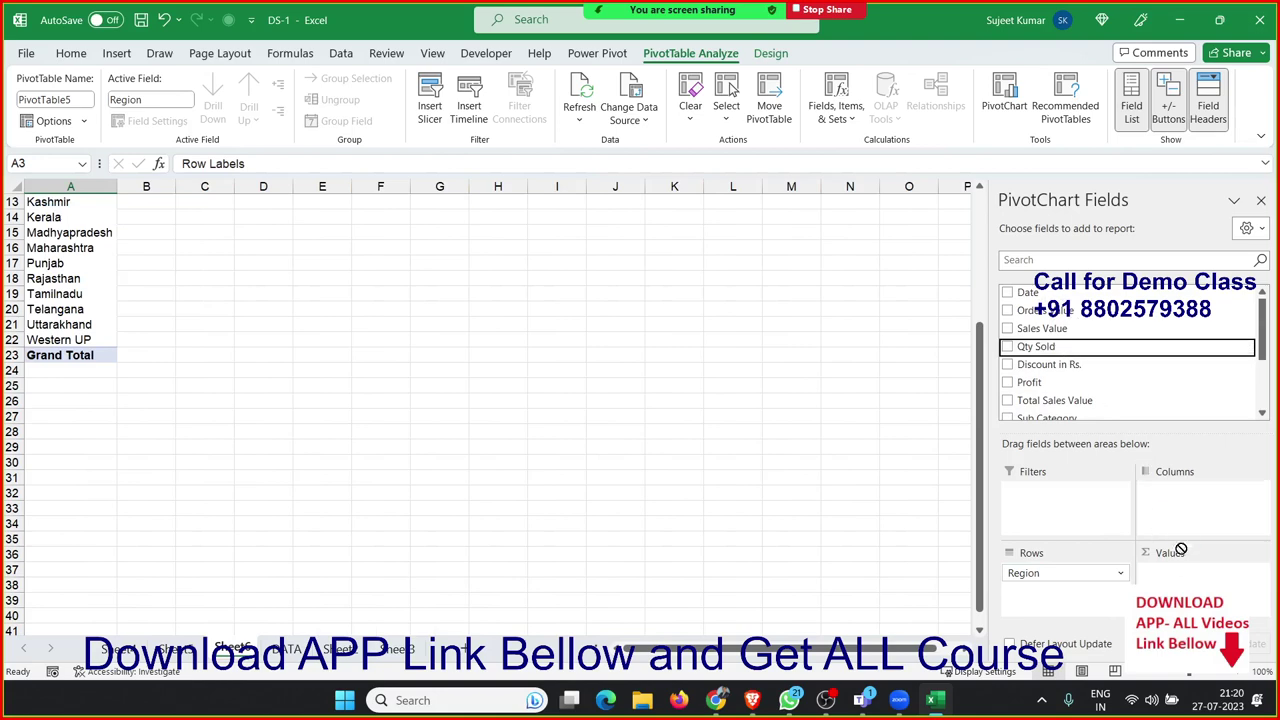
left_click_drag(1062, 347, 1183, 560)
Step: Sort the regions by Qty Sold total, smallest to largest
left_click(202, 250)
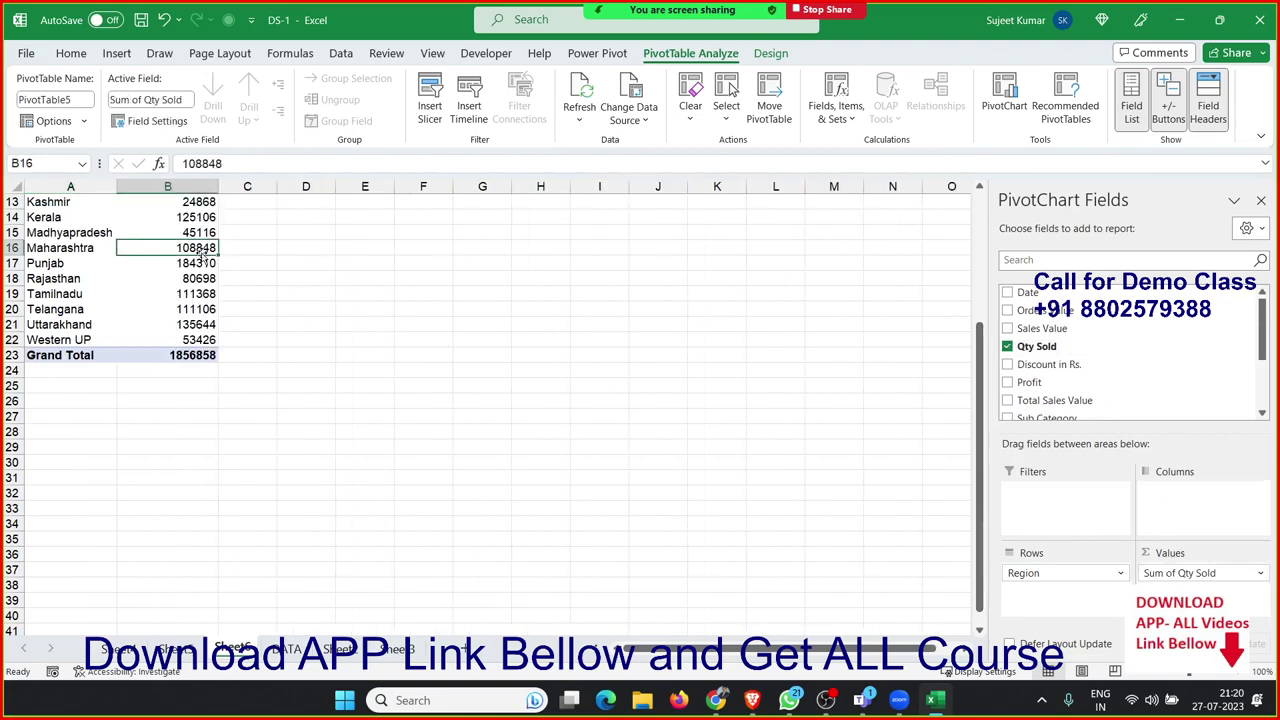
scroll(202, 252, "up", 4)
left_click(203, 266)
right_click(203, 265)
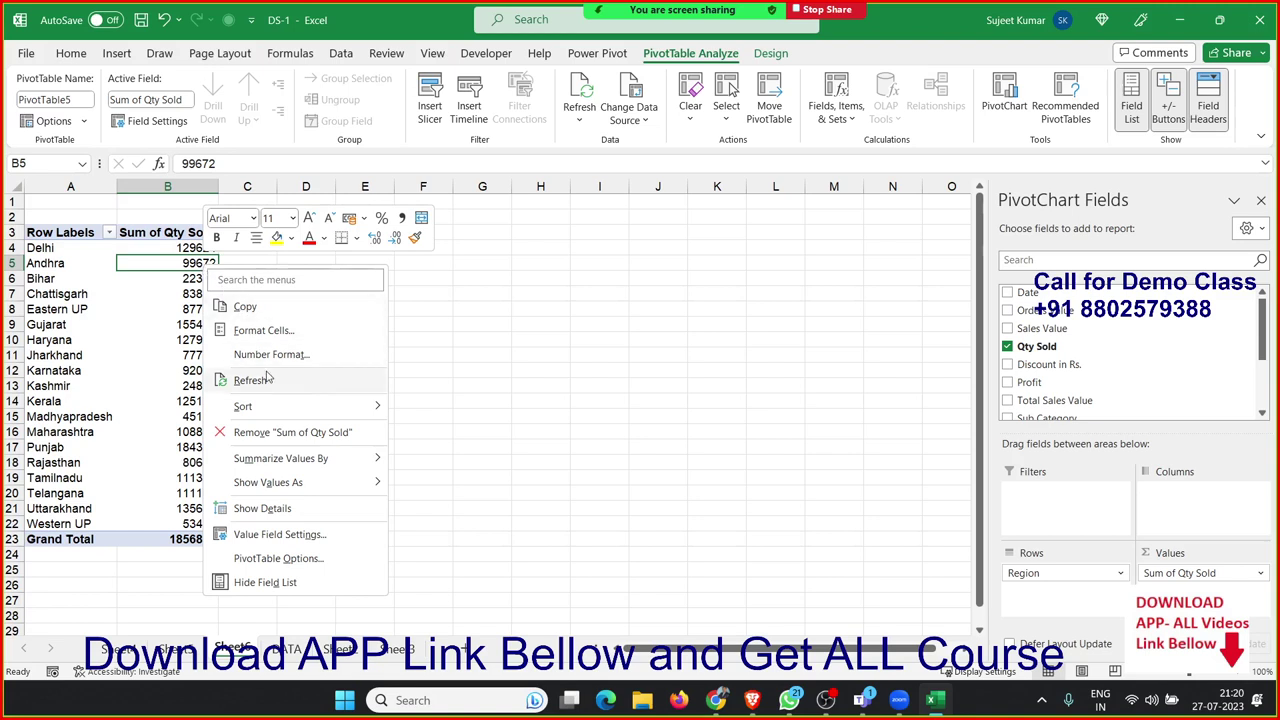
mouse_move(300, 406)
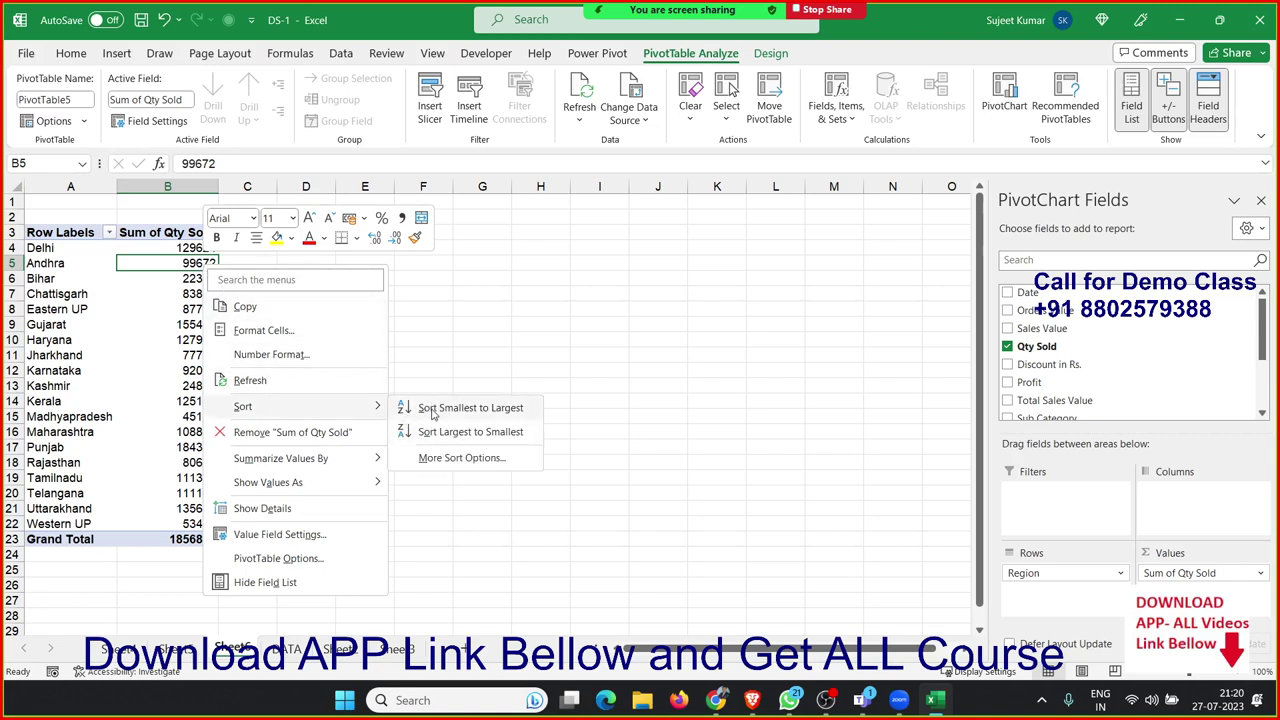
left_click(432, 410)
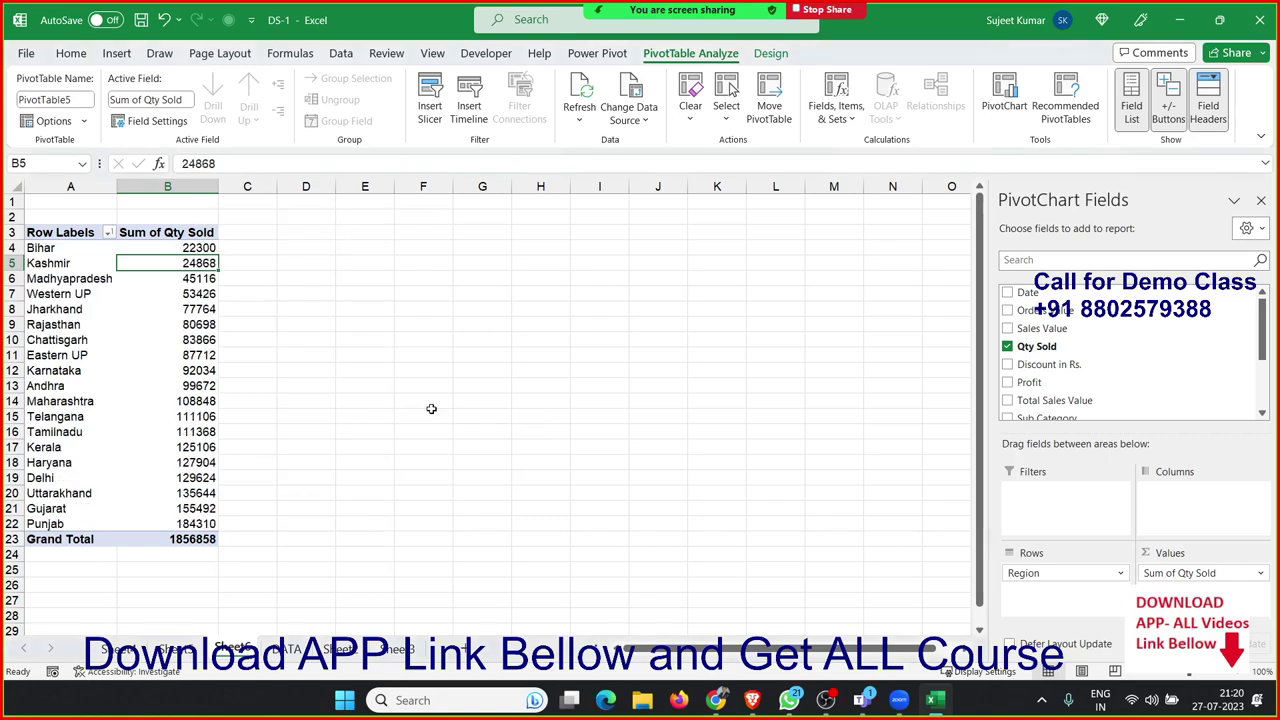
mouse_move(1040, 382)
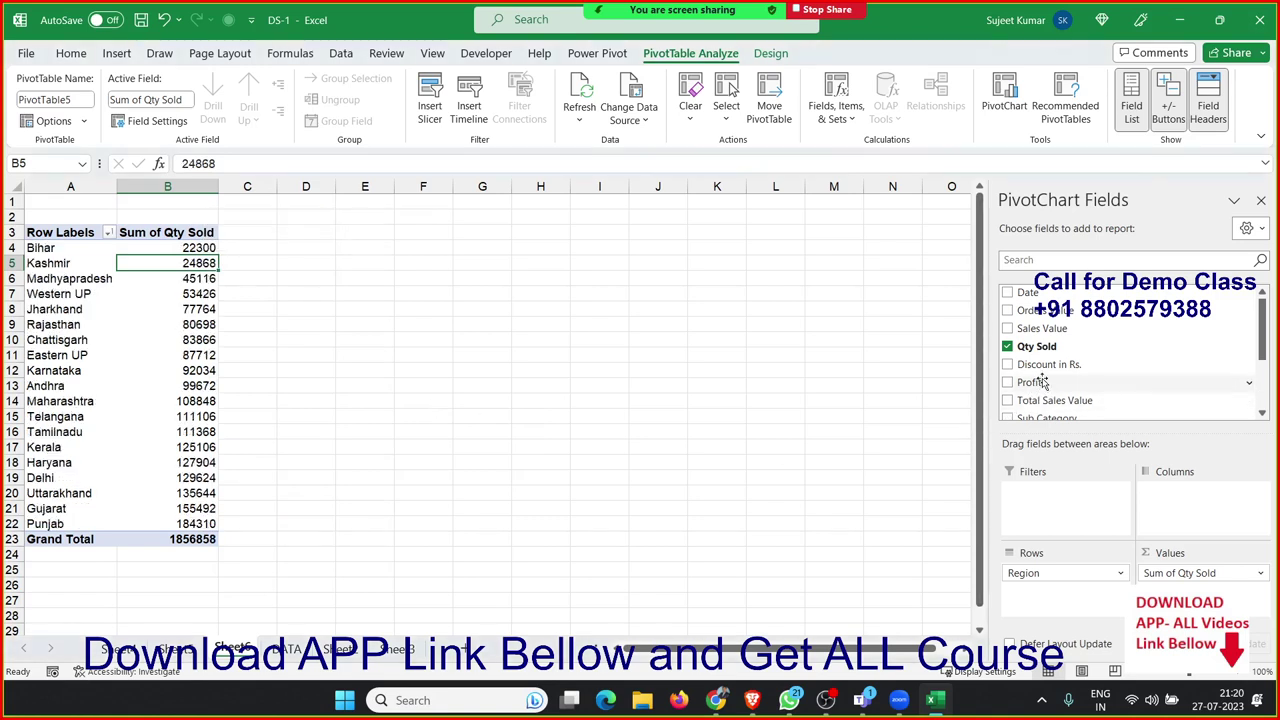
scroll(1040, 380, "down", 2)
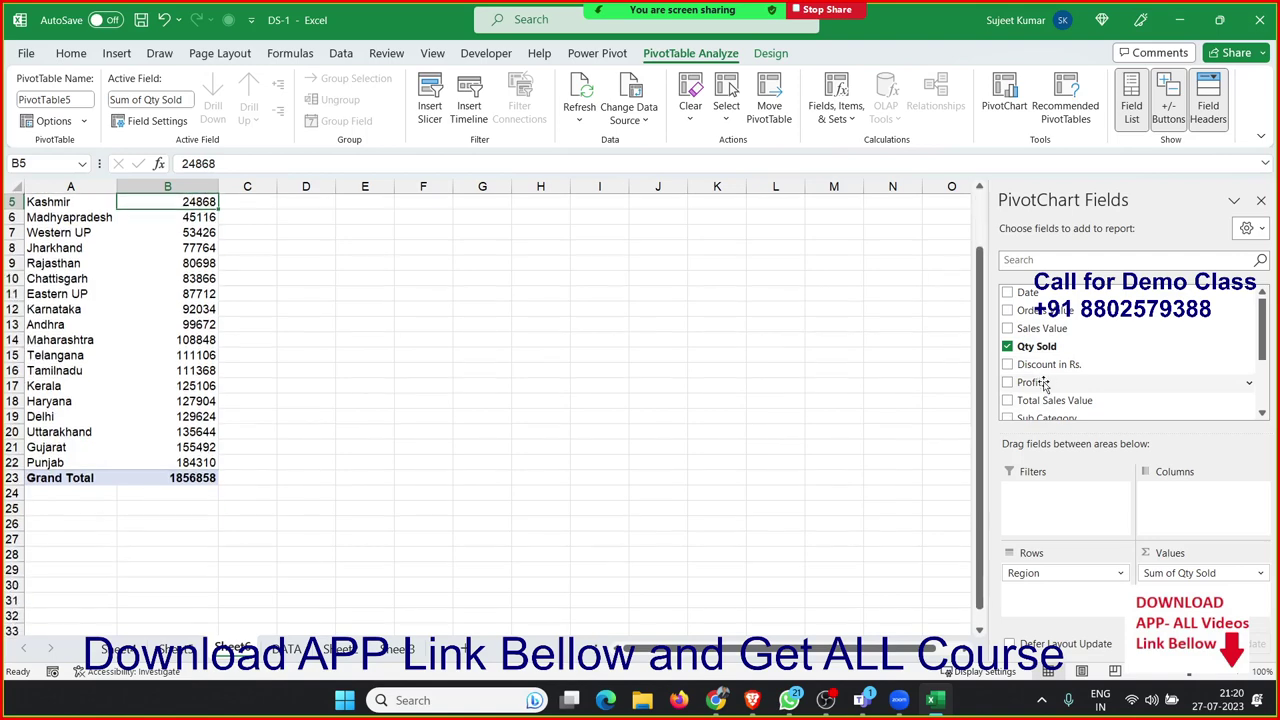
scroll(1038, 385, "down", 3)
Step: Spread the Qty Sold by Region pivot across Zone columns
left_click_drag(1038, 390, 1176, 515)
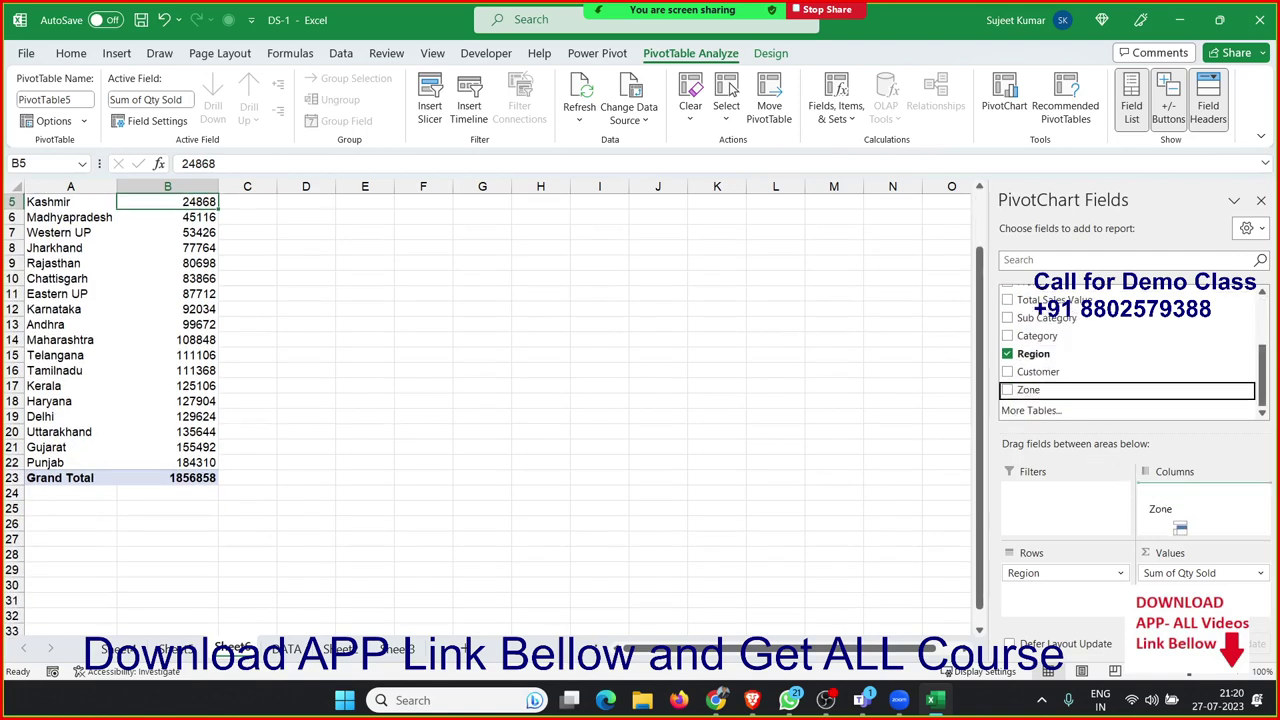
left_click(346, 228)
scroll(344, 236, "up", 2)
Step: Sort regions by South zone quantity ascending, from Bihar 10100 to Kerala 91506
left_click(348, 263)
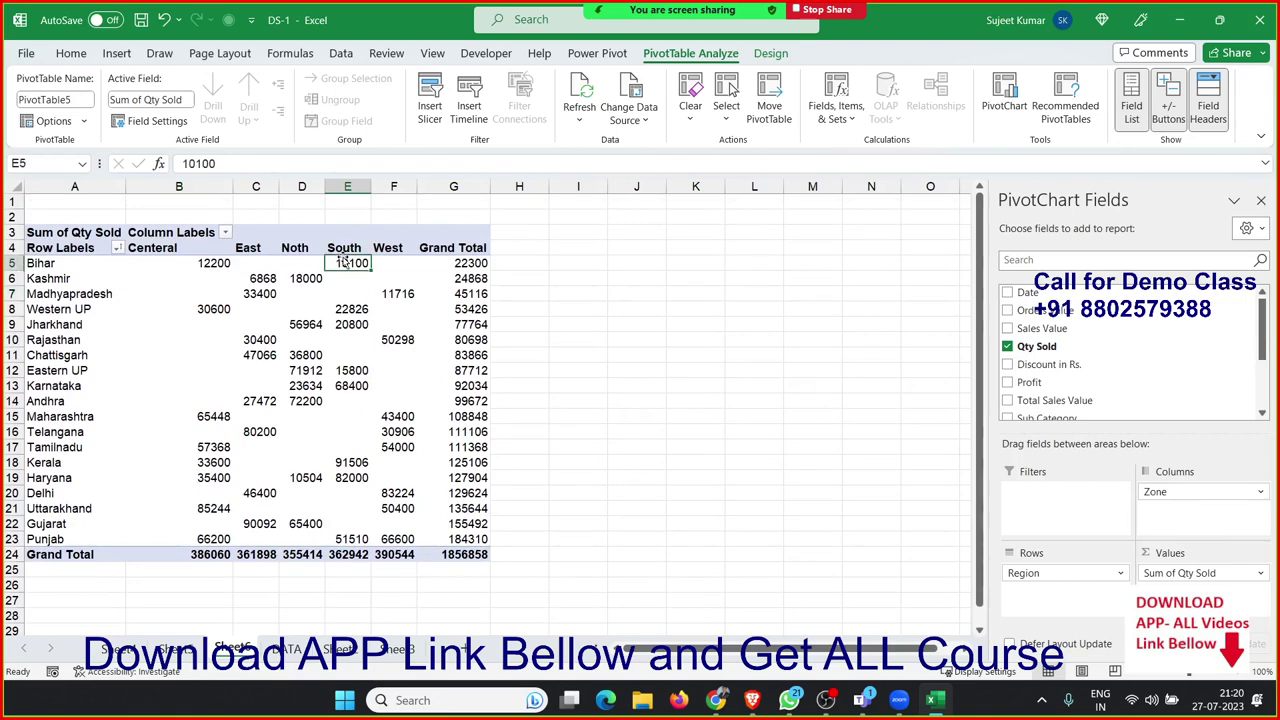
right_click(347, 268)
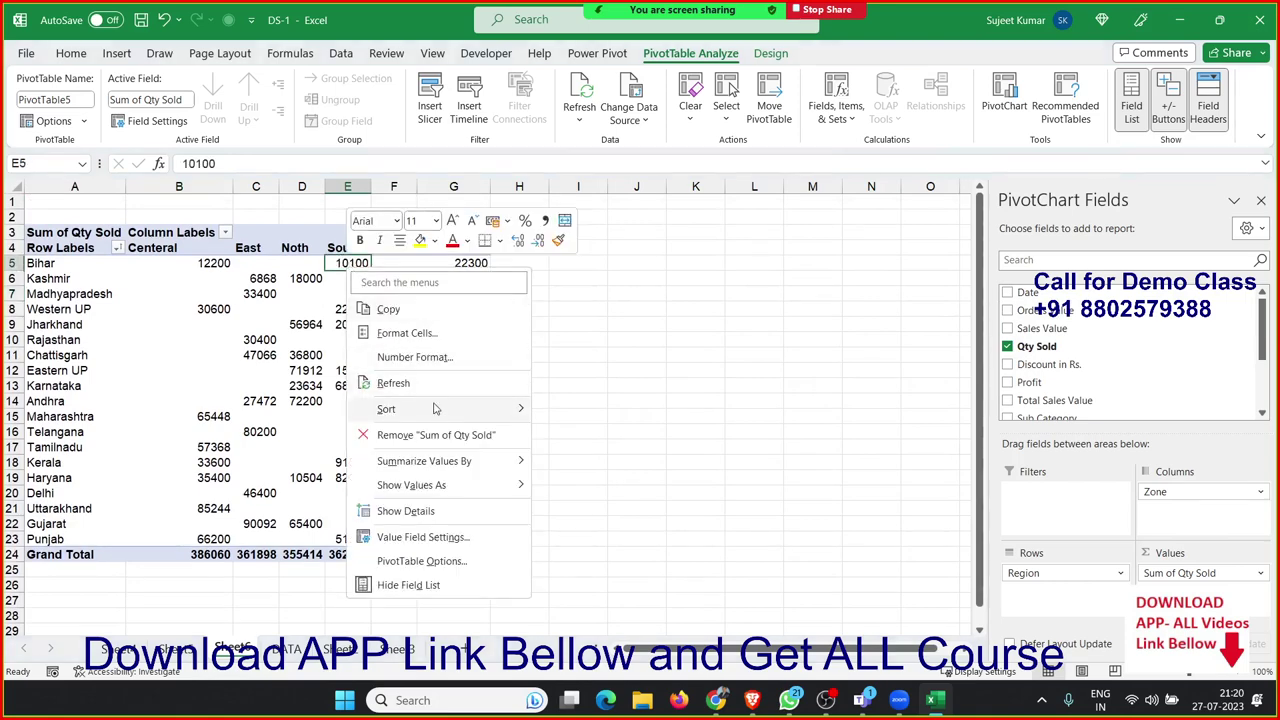
mouse_move(386, 409)
left_click(594, 409)
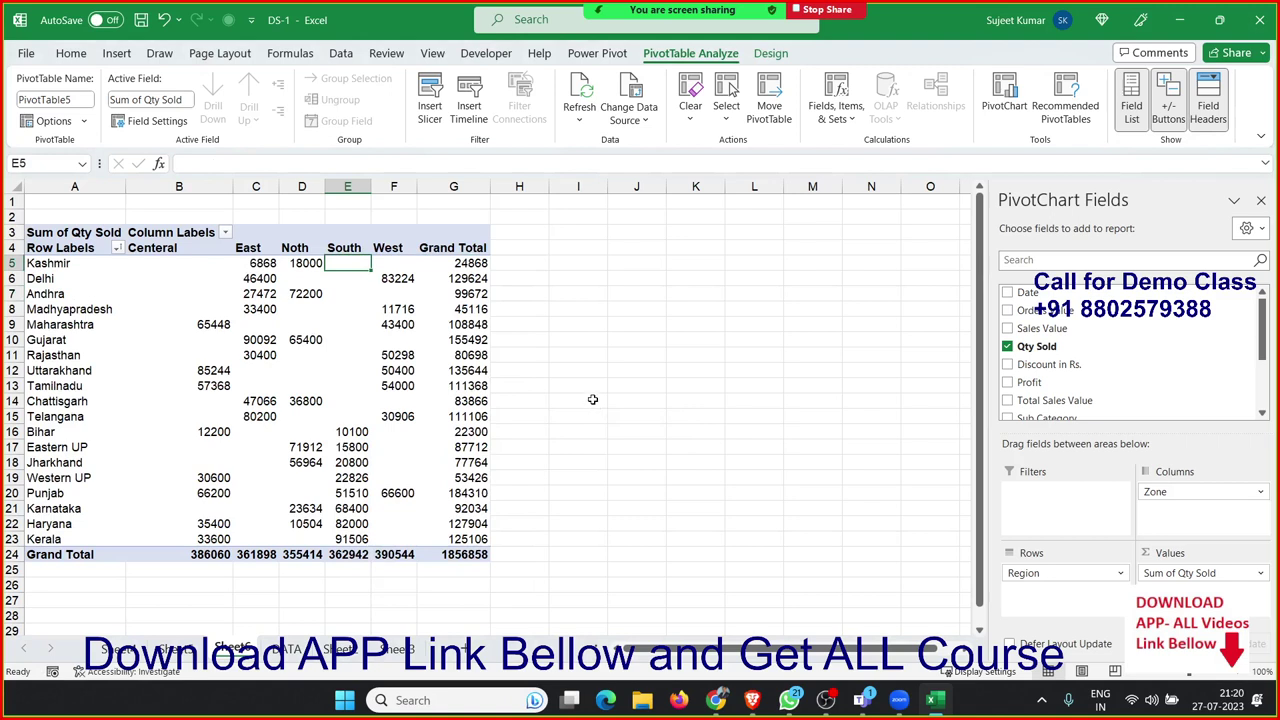
left_click(401, 262)
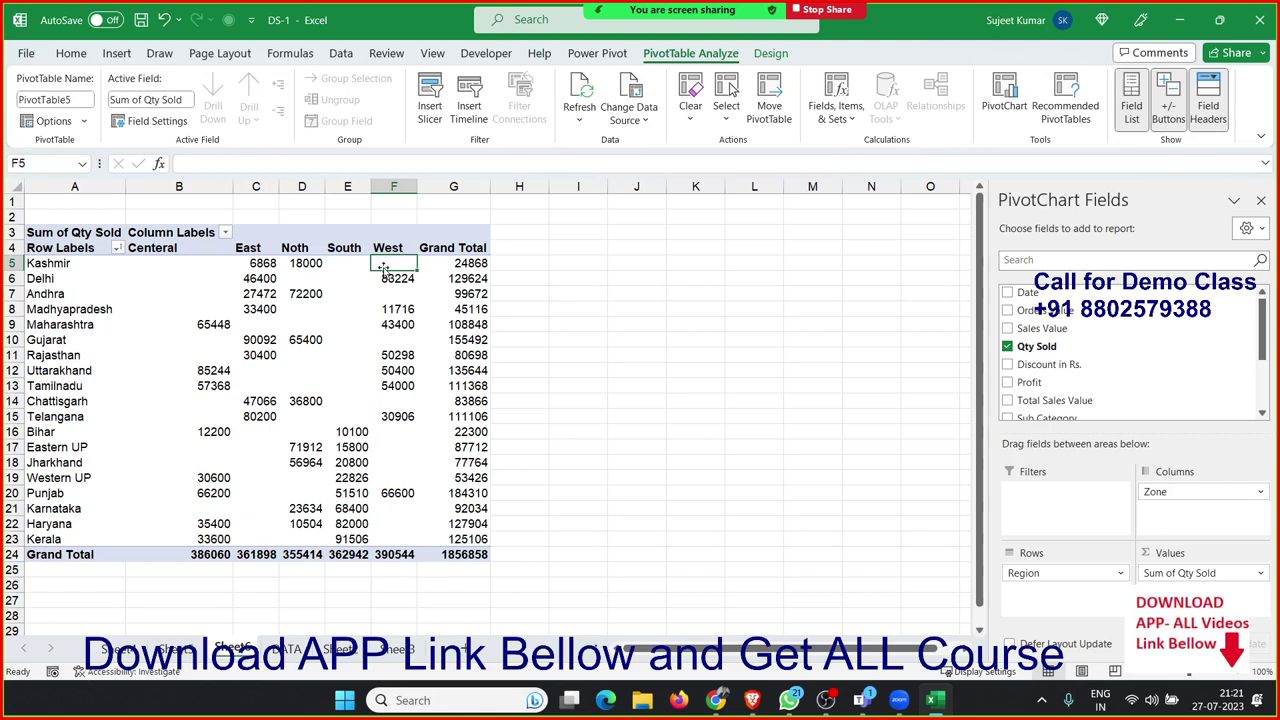
Step: Drag Zone out of the pivot columns so only Sum of Qty Sold per region remains
left_click(229, 376)
left_click(250, 447)
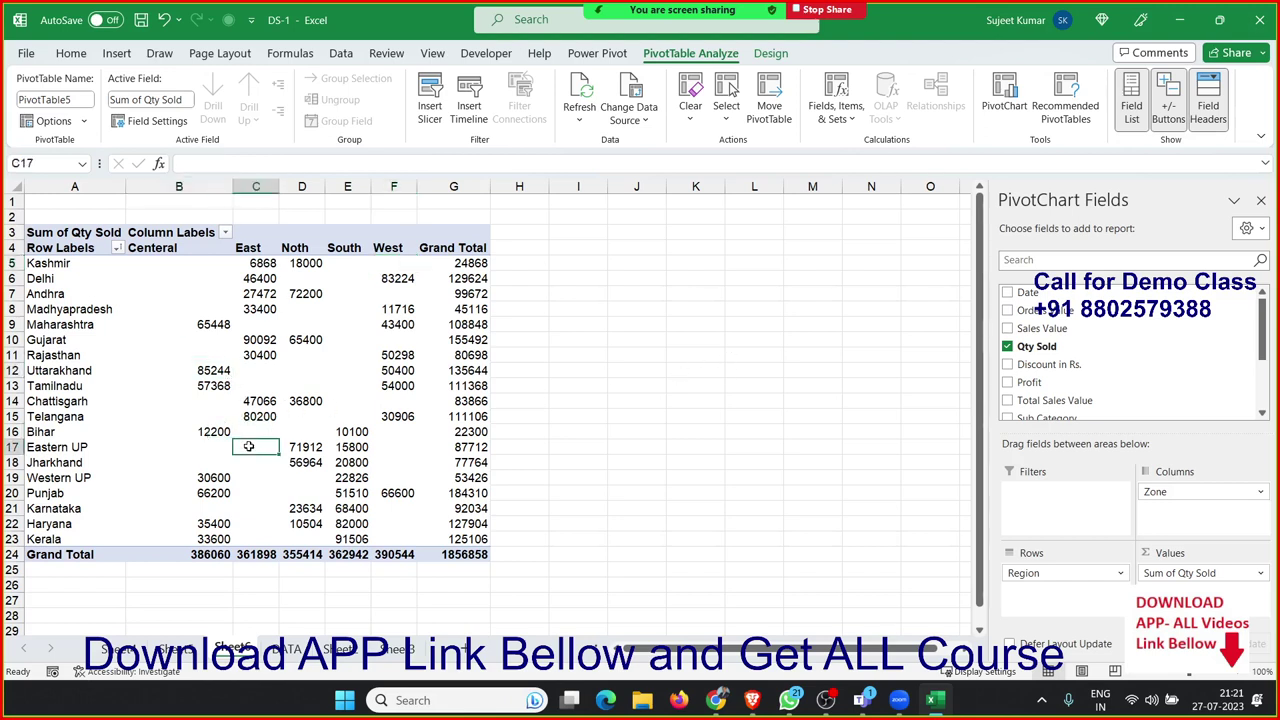
left_click(338, 367)
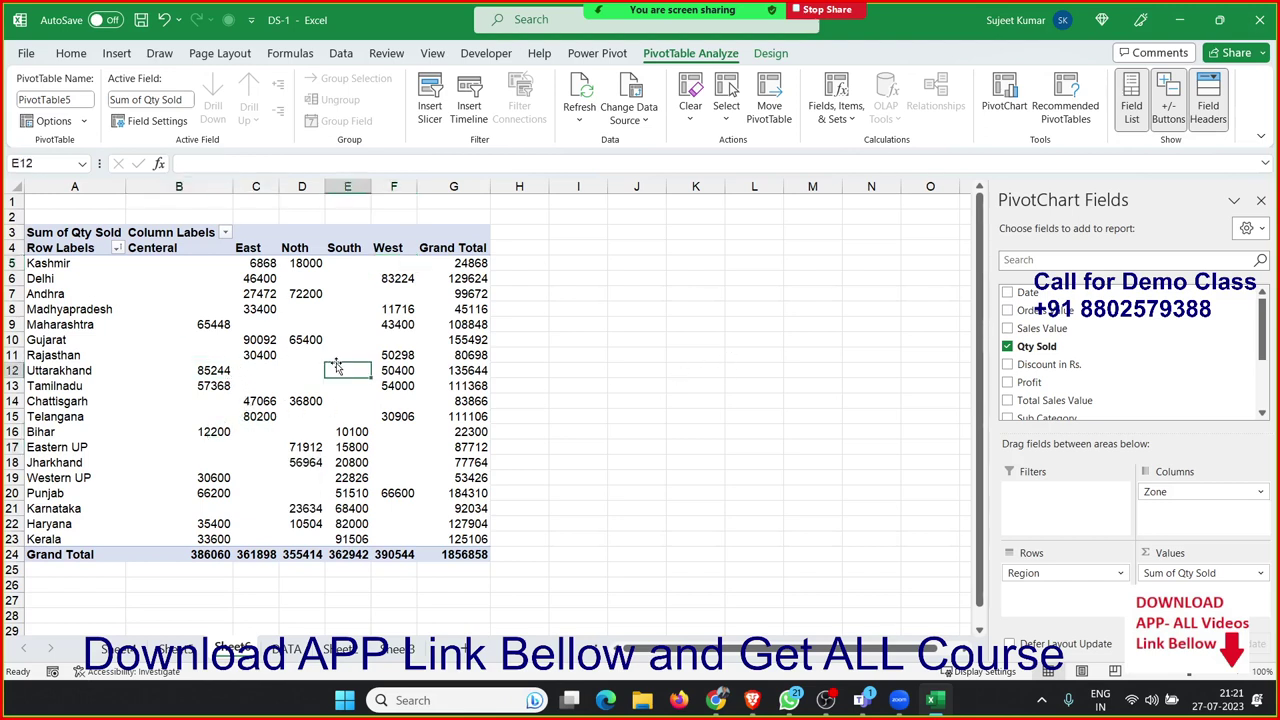
left_click_drag(1160, 491, 1132, 399)
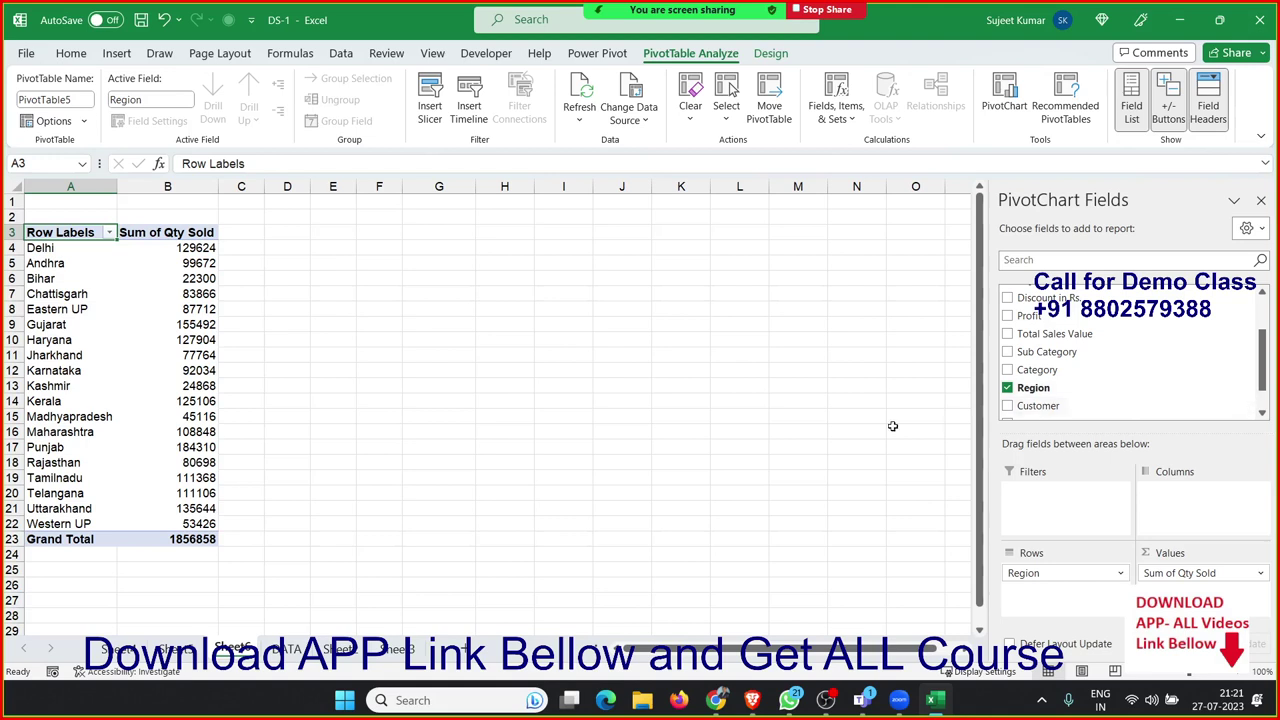
Step: Move the Punjab row label to the top of the region list
left_click(80, 450)
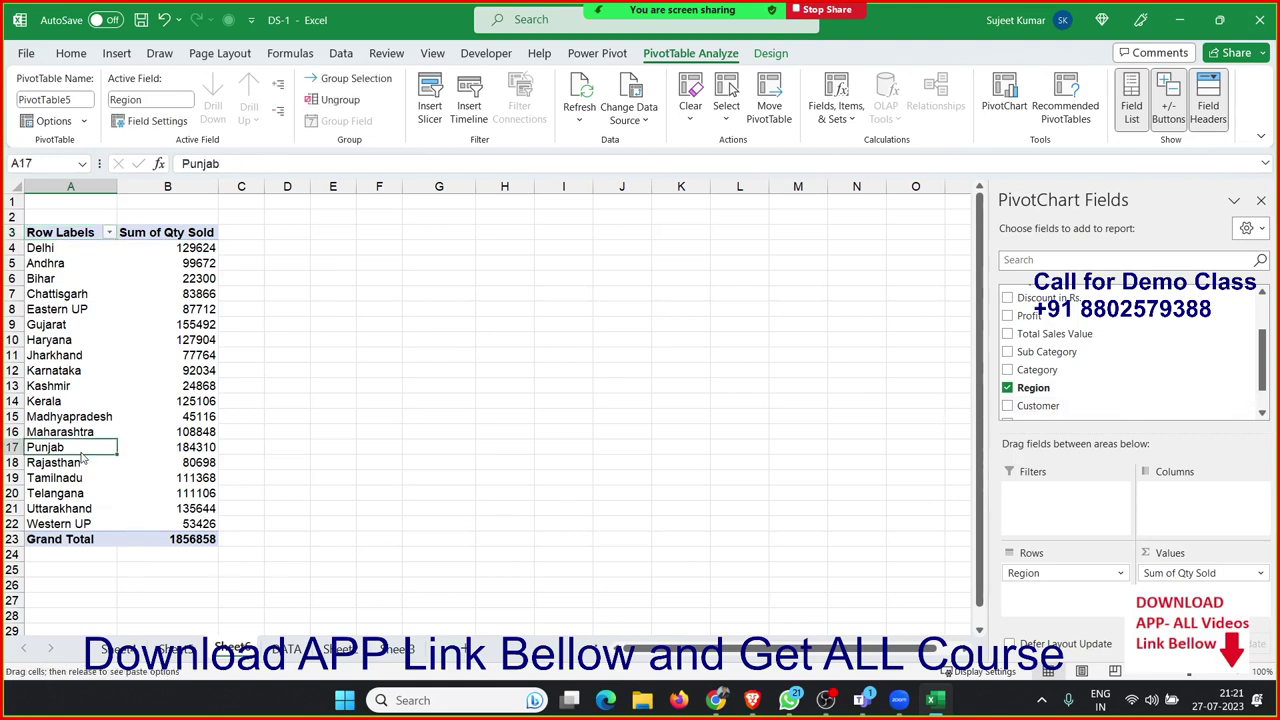
right_click(80, 450)
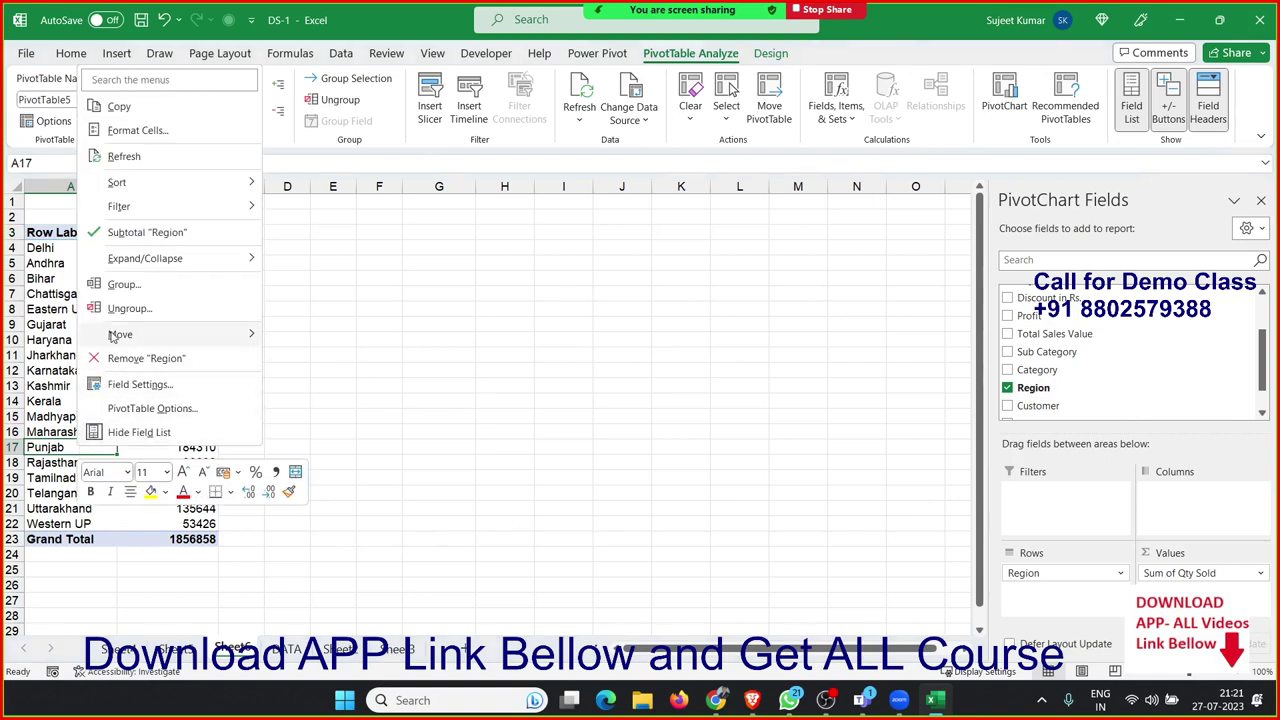
mouse_move(120, 334)
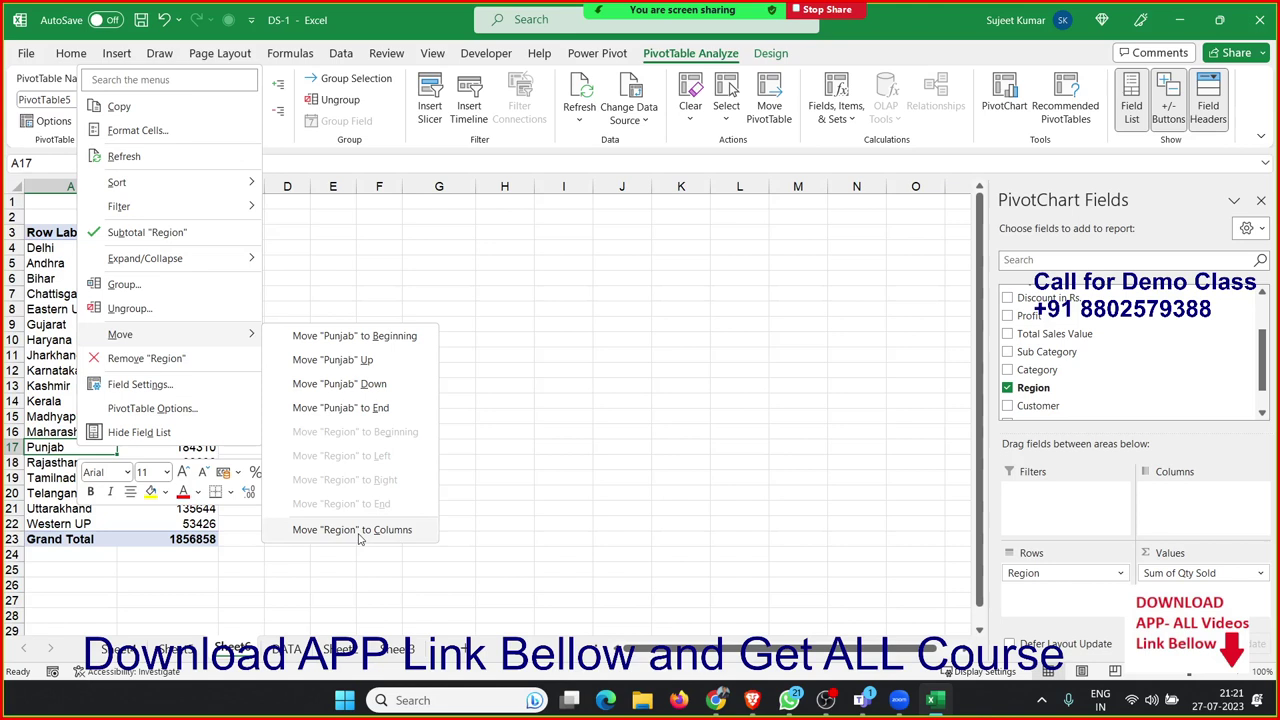
key("Escape")
key("Escape")
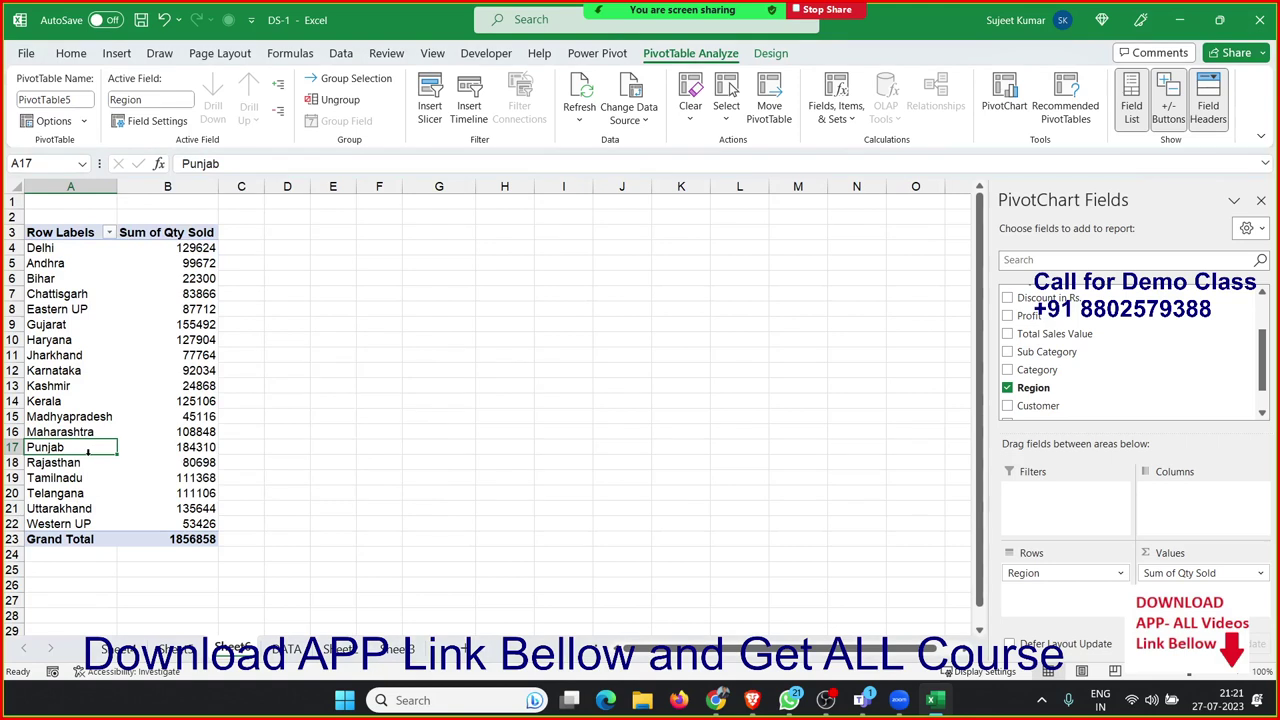
left_click_drag(82, 450, 70, 280)
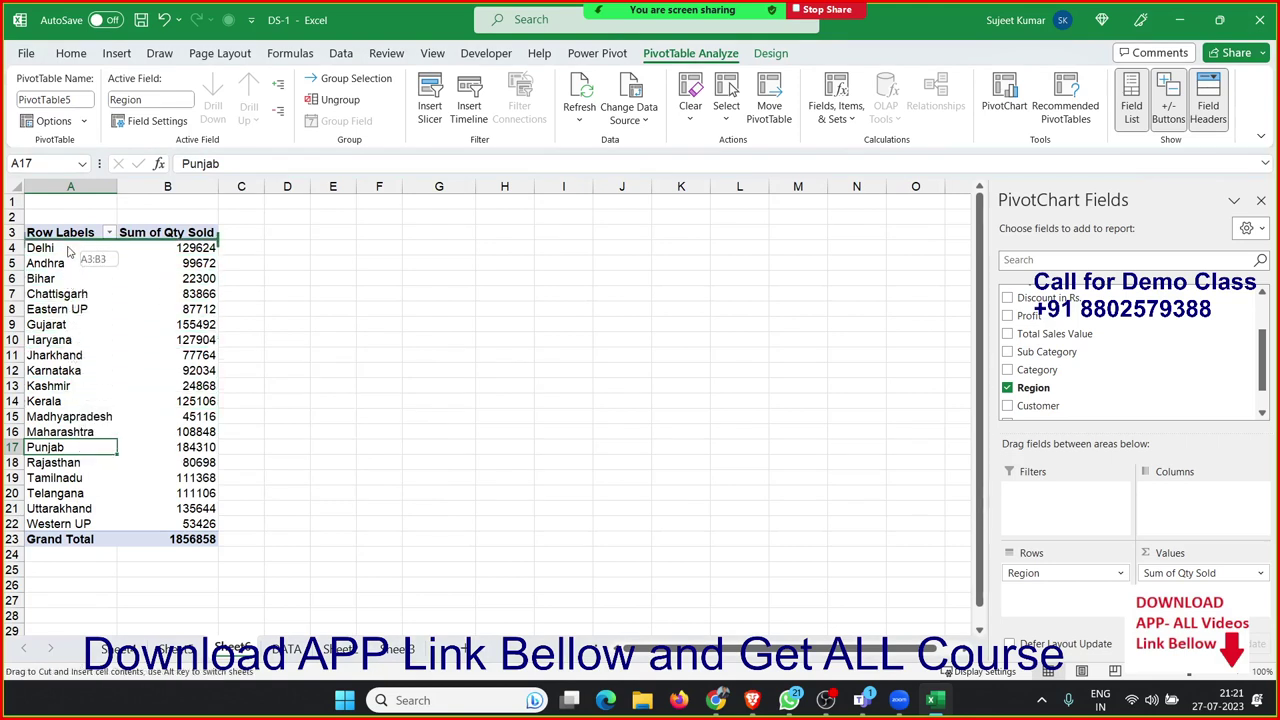
left_click_drag(70, 280, 66, 250)
Step: Move the Karnataka–Tamilnadu block of regions up directly beneath Punjab
left_click_drag(78, 390, 80, 478)
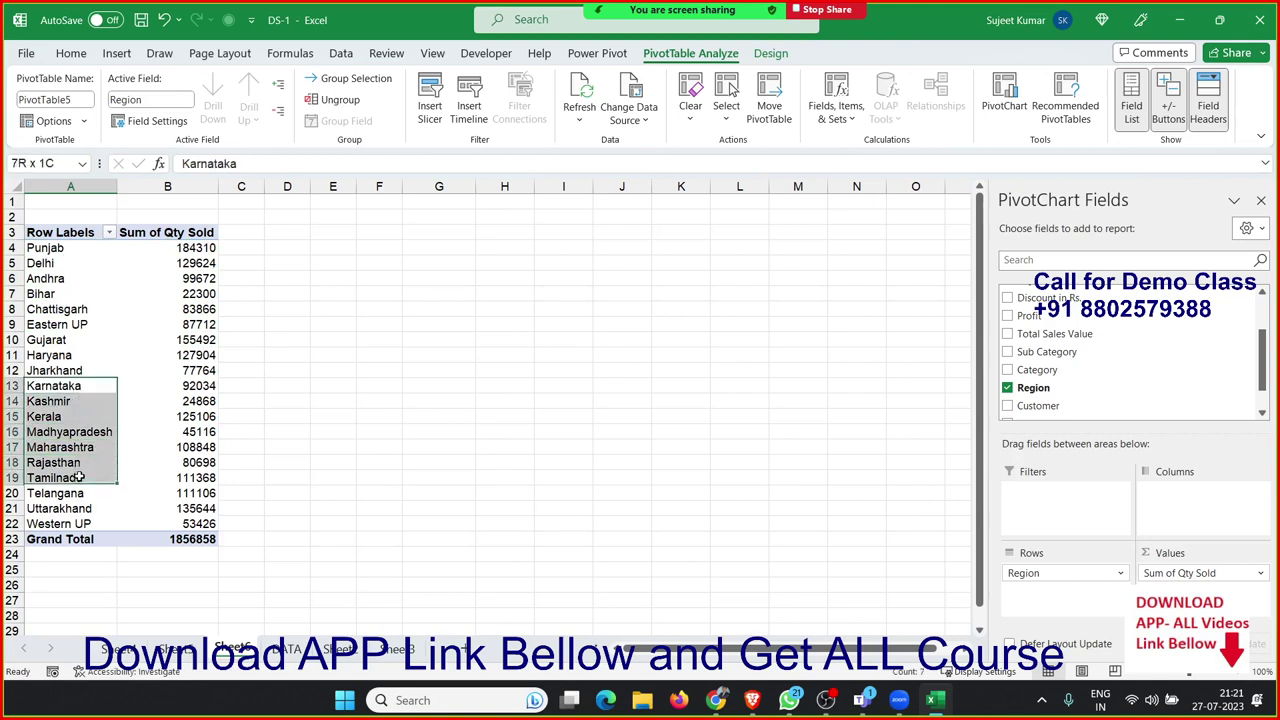
left_click_drag(74, 377, 70, 262)
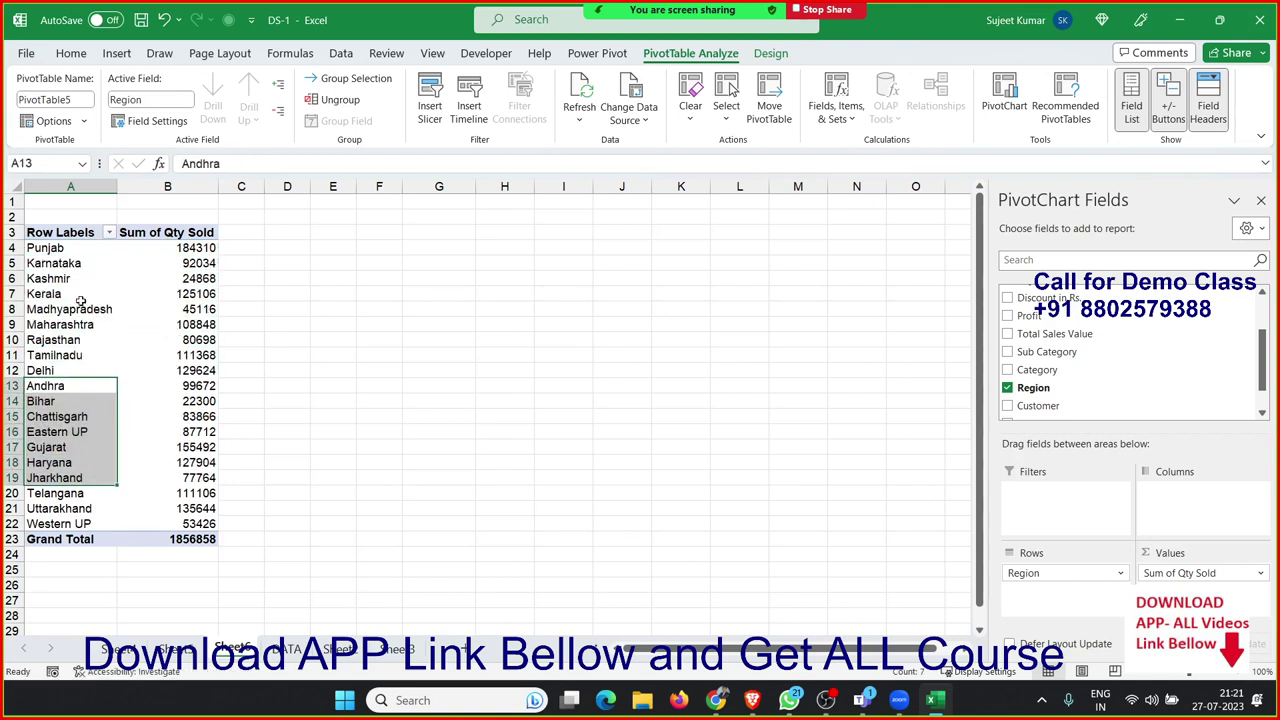
left_click(70, 309)
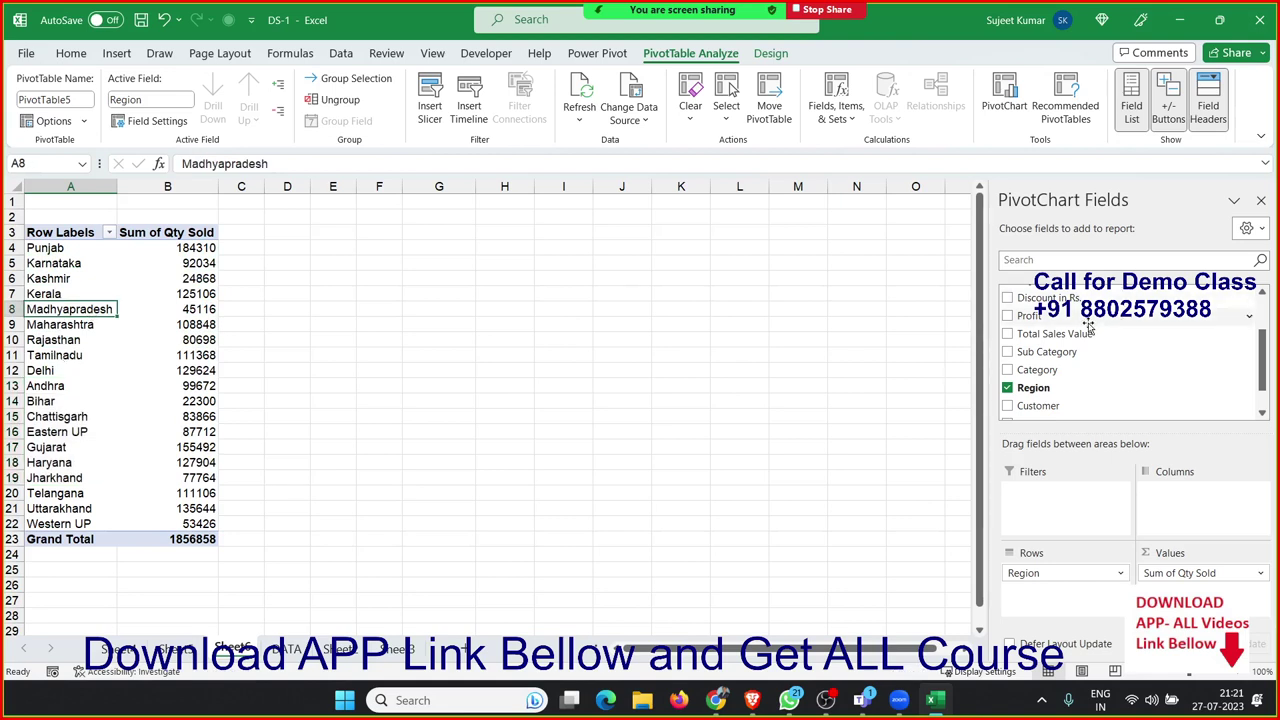
Step: Drag the Zone field back into the pivot Columns area
scroll(1071, 404, "down", 4)
scroll(1071, 404, "down", 2)
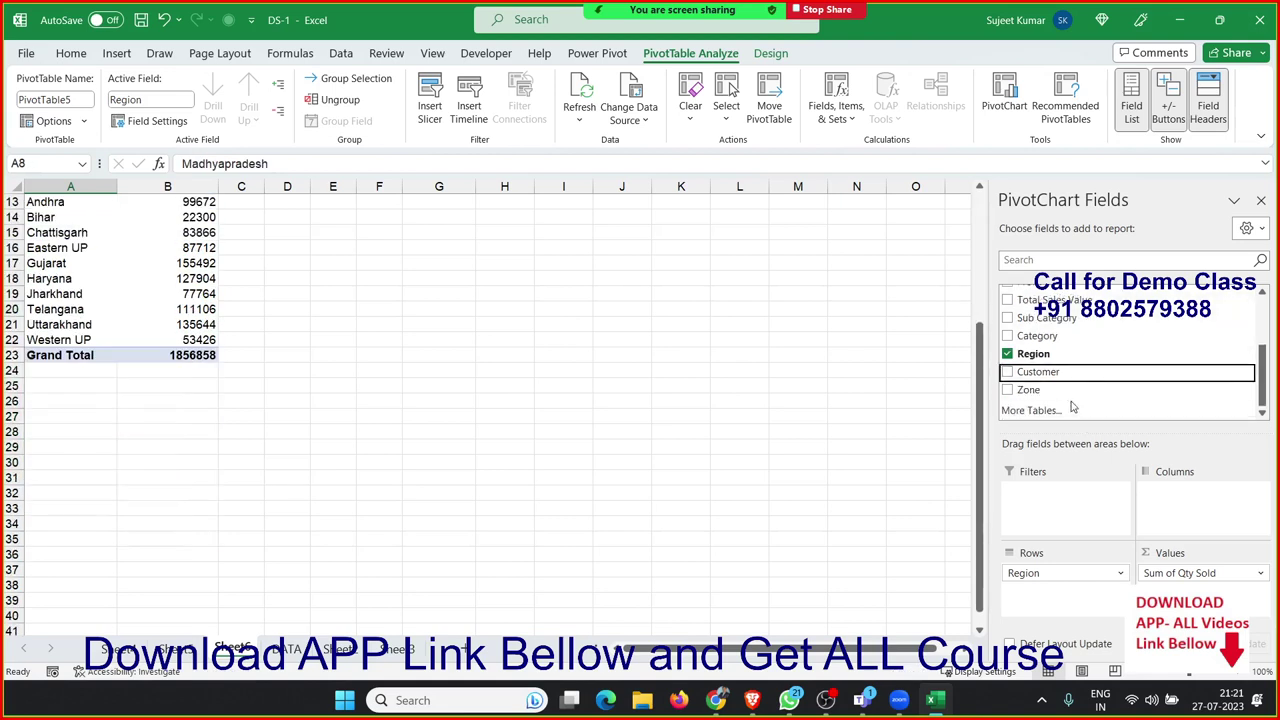
mouse_move(1060, 390)
left_mouse_down()
mouse_move(1209, 537)
mouse_move(1205, 520)
left_mouse_up()
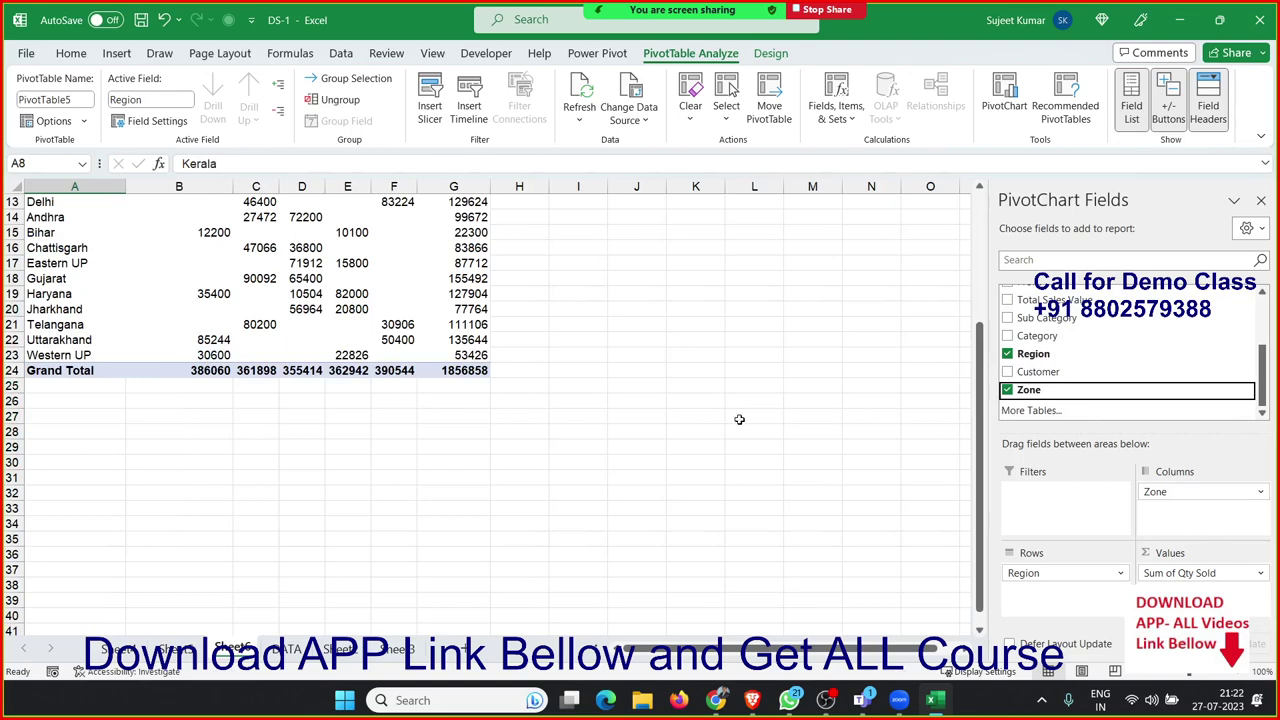
Step: Place Zone in columns and move the South zone column ahead of Central
left_click(350, 309)
scroll(365, 300, "up", 4)
left_click(352, 248)
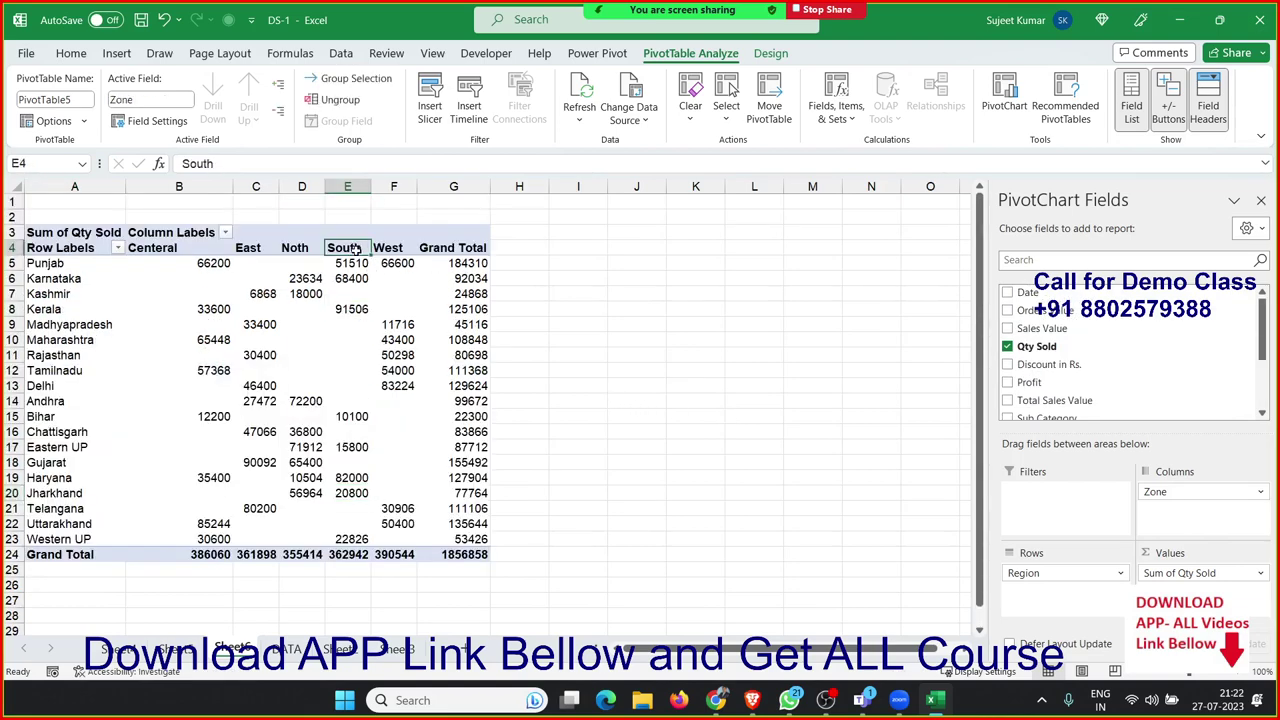
left_click_drag(360, 255, 133, 240)
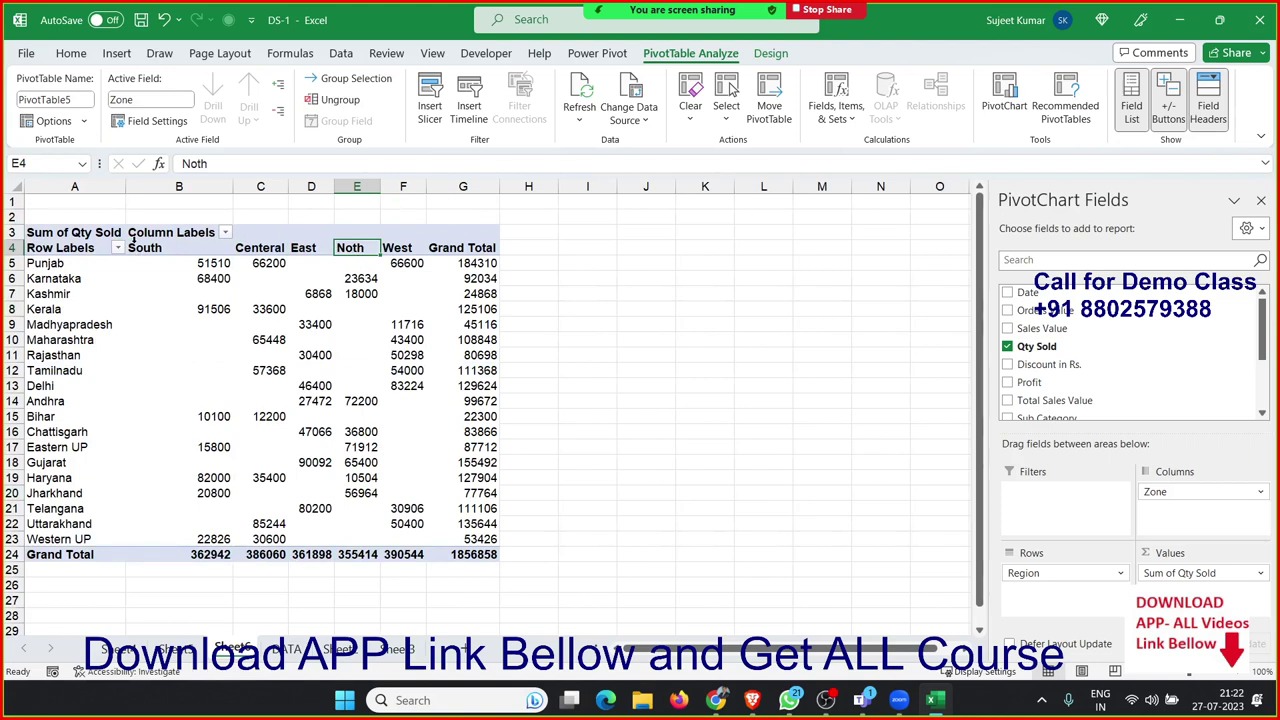
Step: Select blocks of region labels in the pivot, ending on the Kashmir label
left_click(69, 283)
left_click(175, 314)
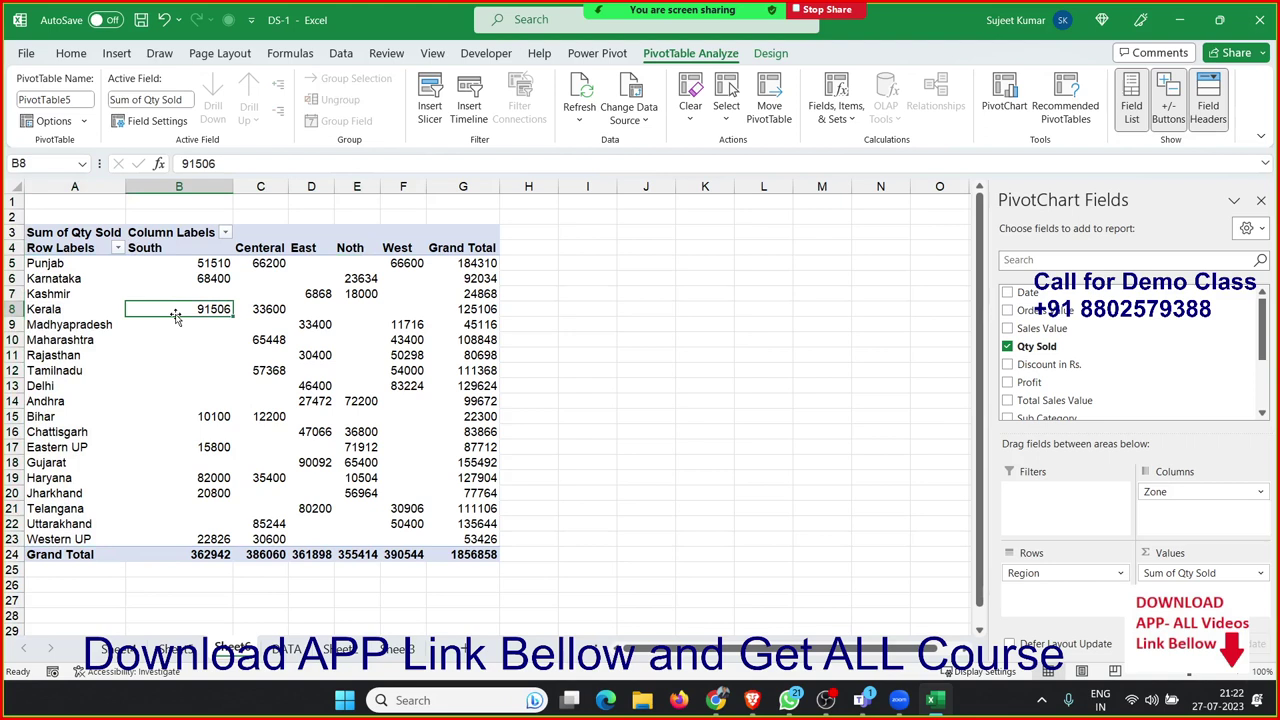
left_click_drag(105, 248, 100, 385)
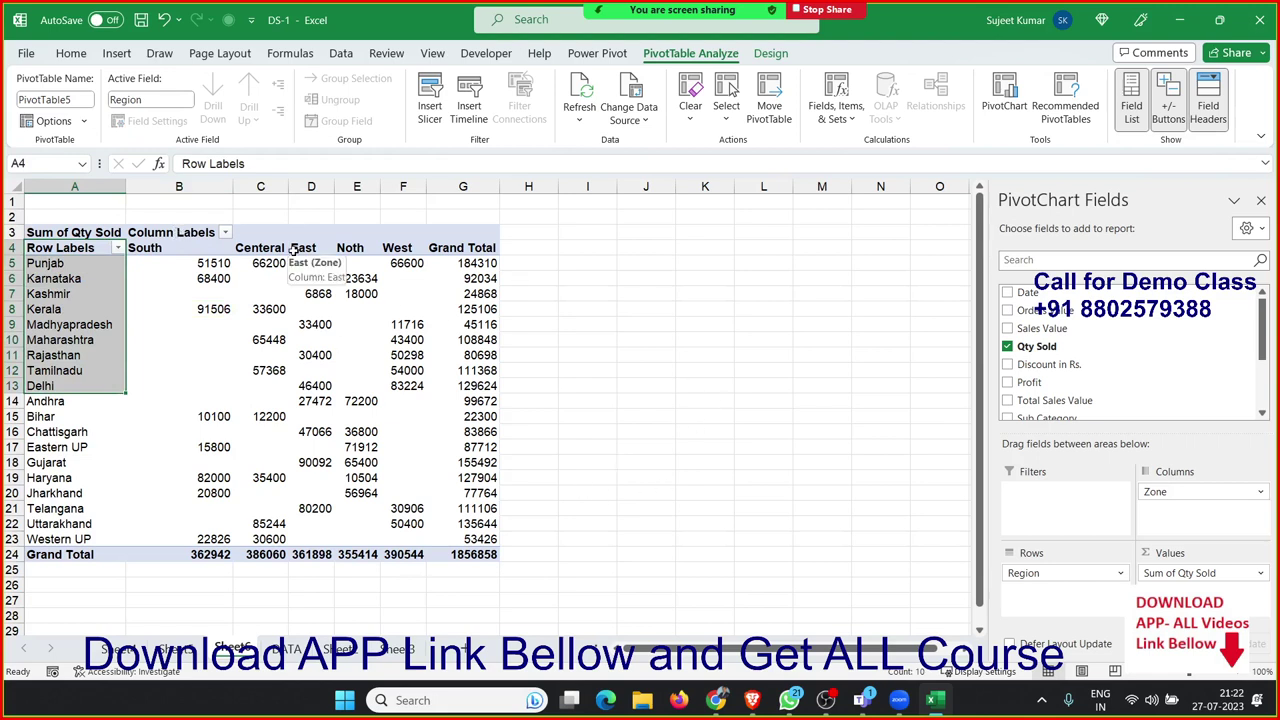
left_click(262, 311)
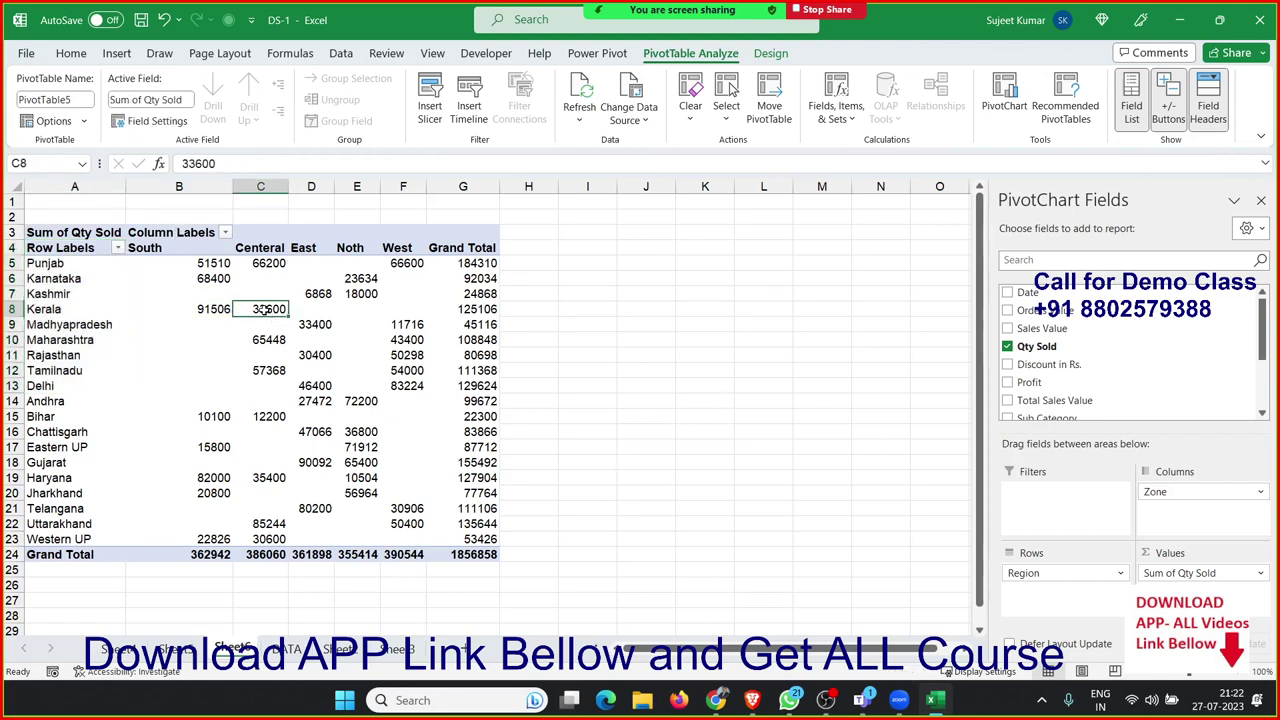
left_click(86, 294)
left_click(118, 248)
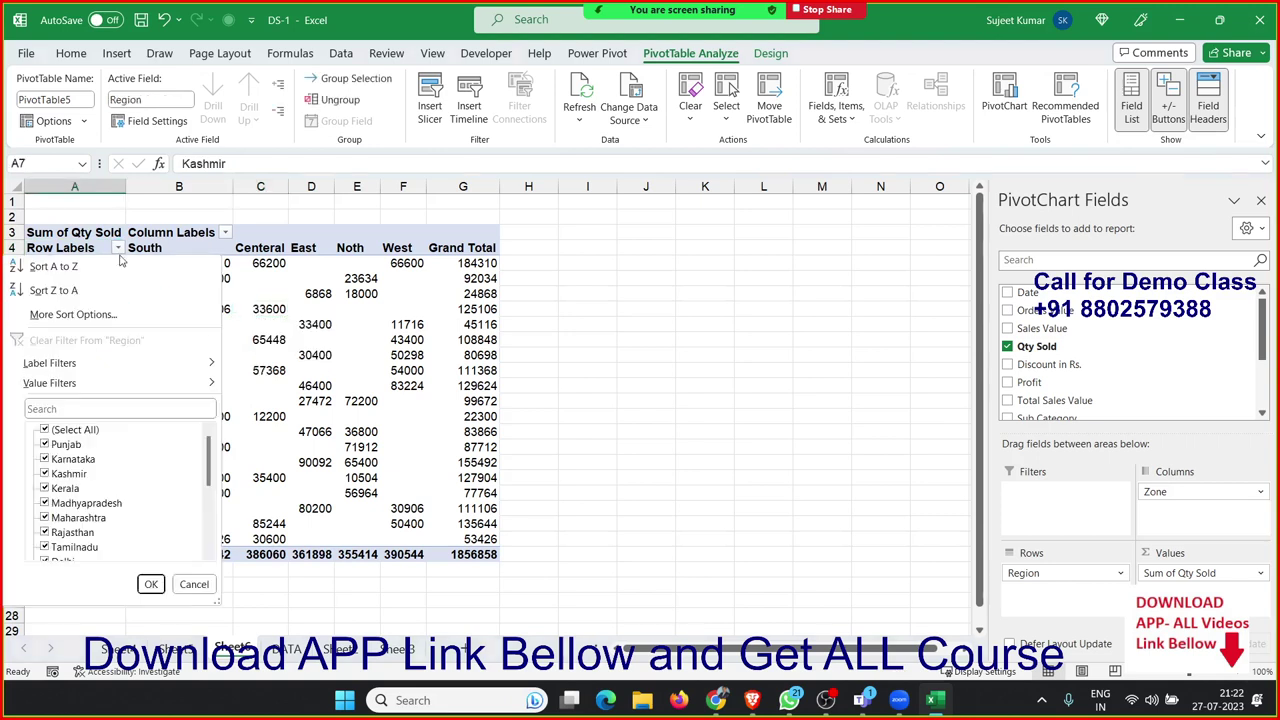
left_click(54, 429)
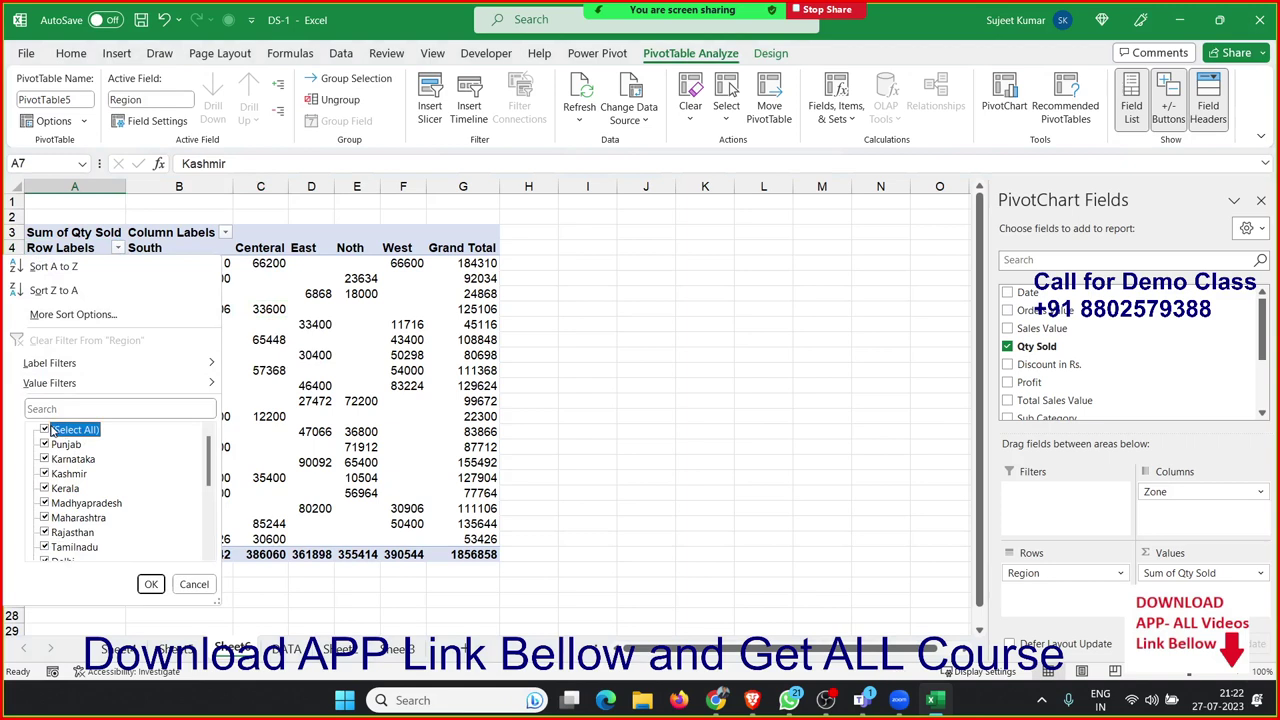
left_click(46, 429)
left_click(46, 429)
left_click(46, 429)
scroll(46, 429, "down", 5)
scroll(46, 428, "up", 5)
left_click(46, 429)
left_click(67, 366)
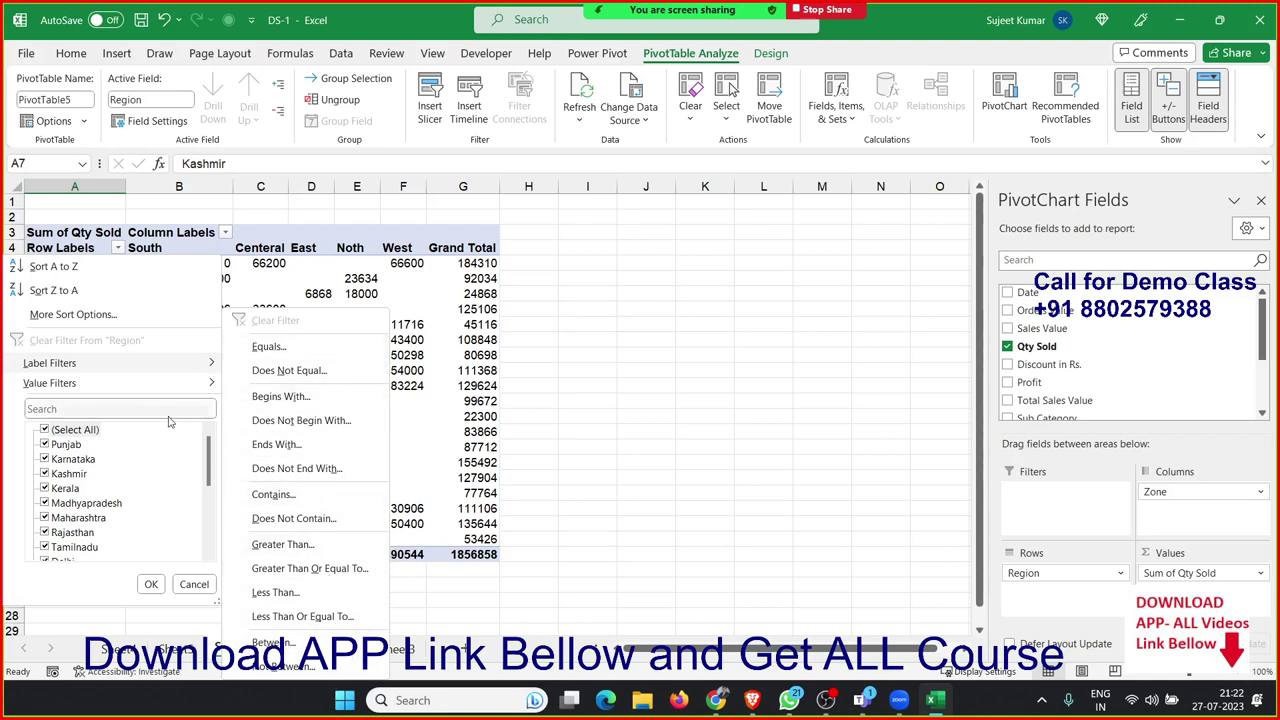
key("Escape")
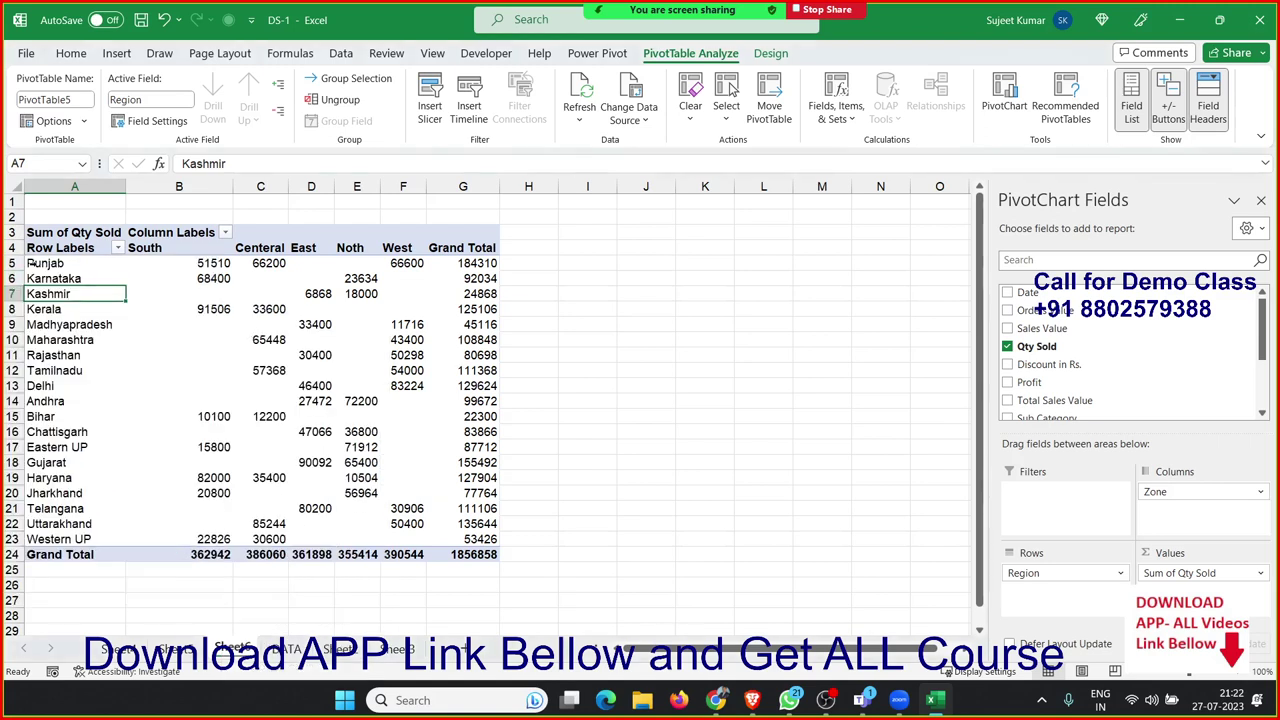
left_click_drag(66, 264, 47, 553)
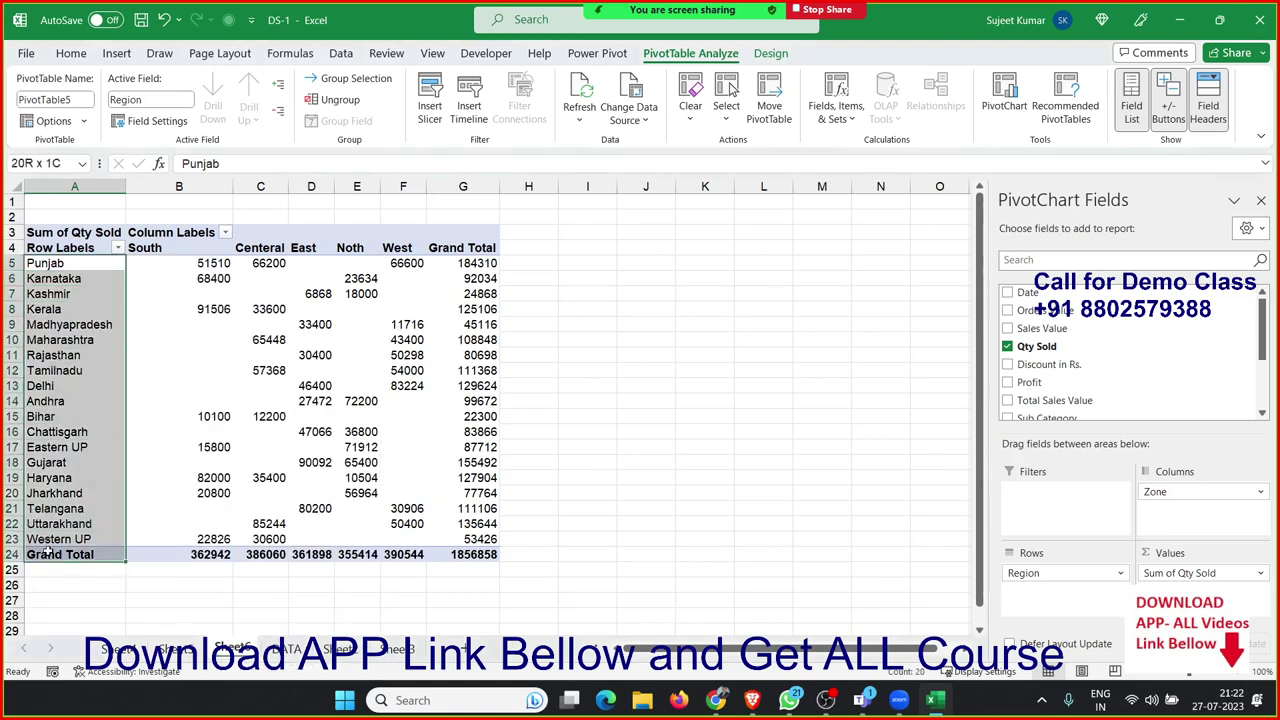
left_click(70, 309)
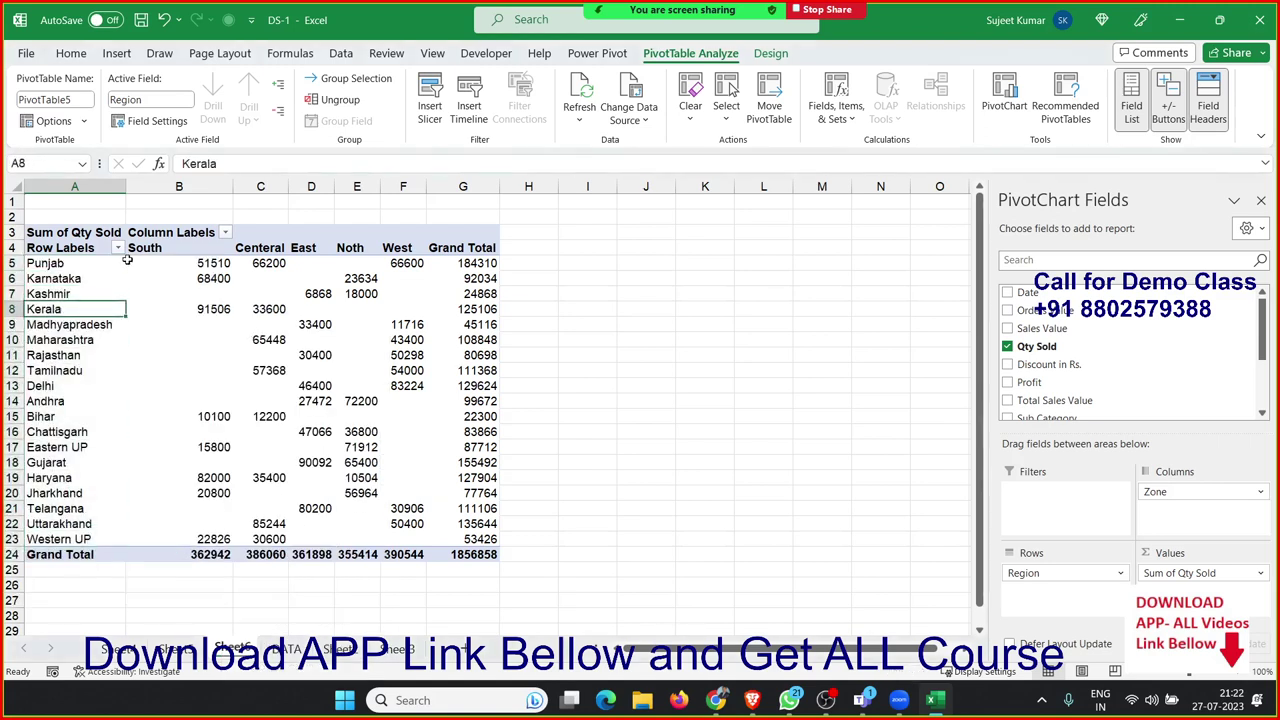
left_click(117, 247)
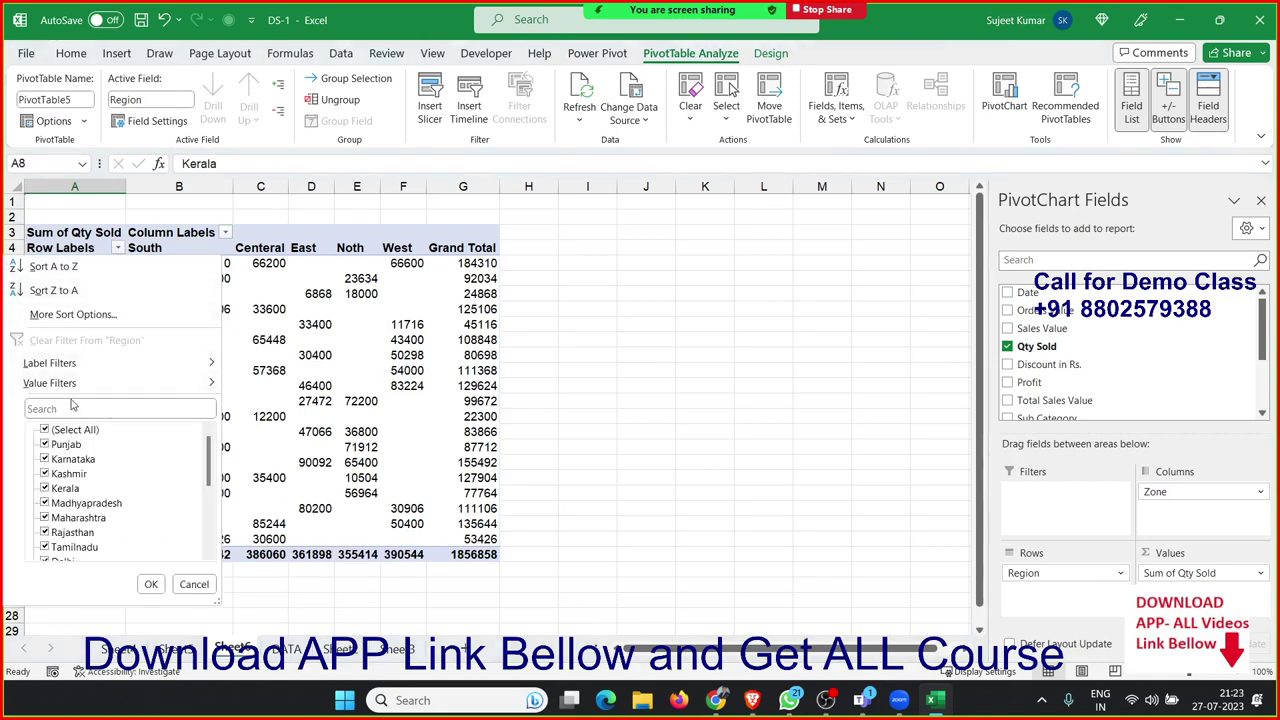
mouse_move(49, 383)
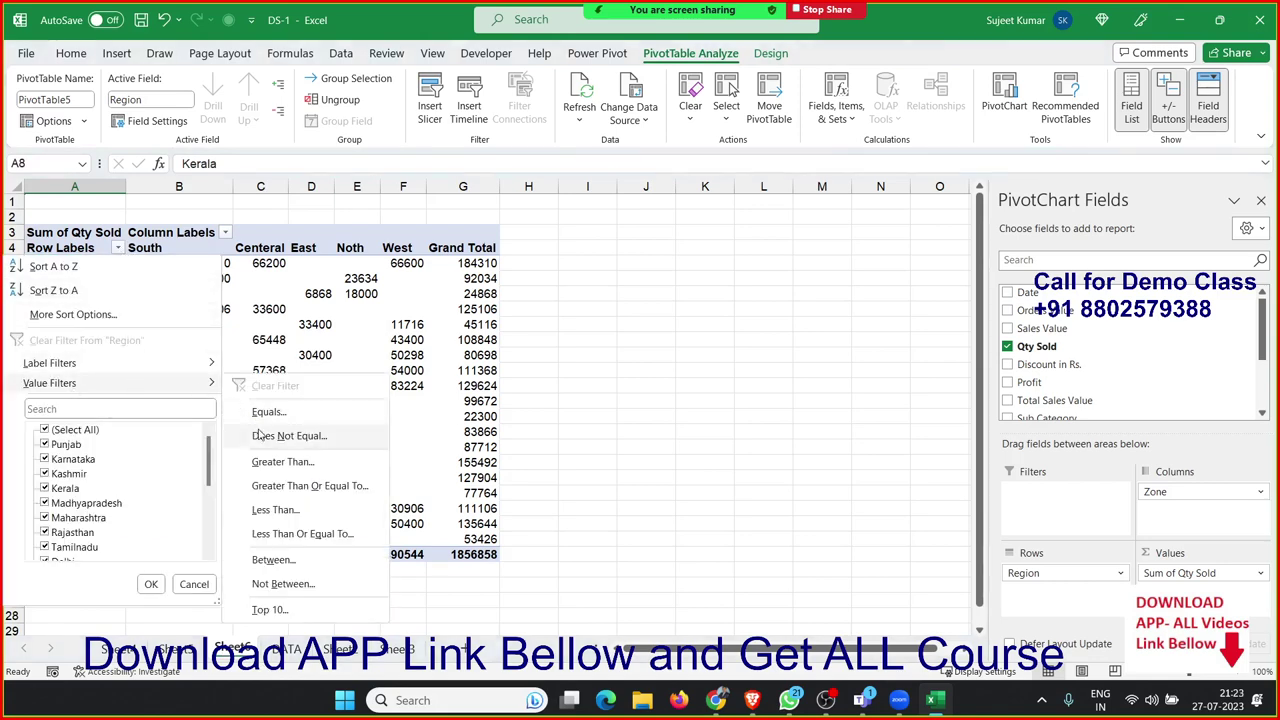
left_click(270, 609)
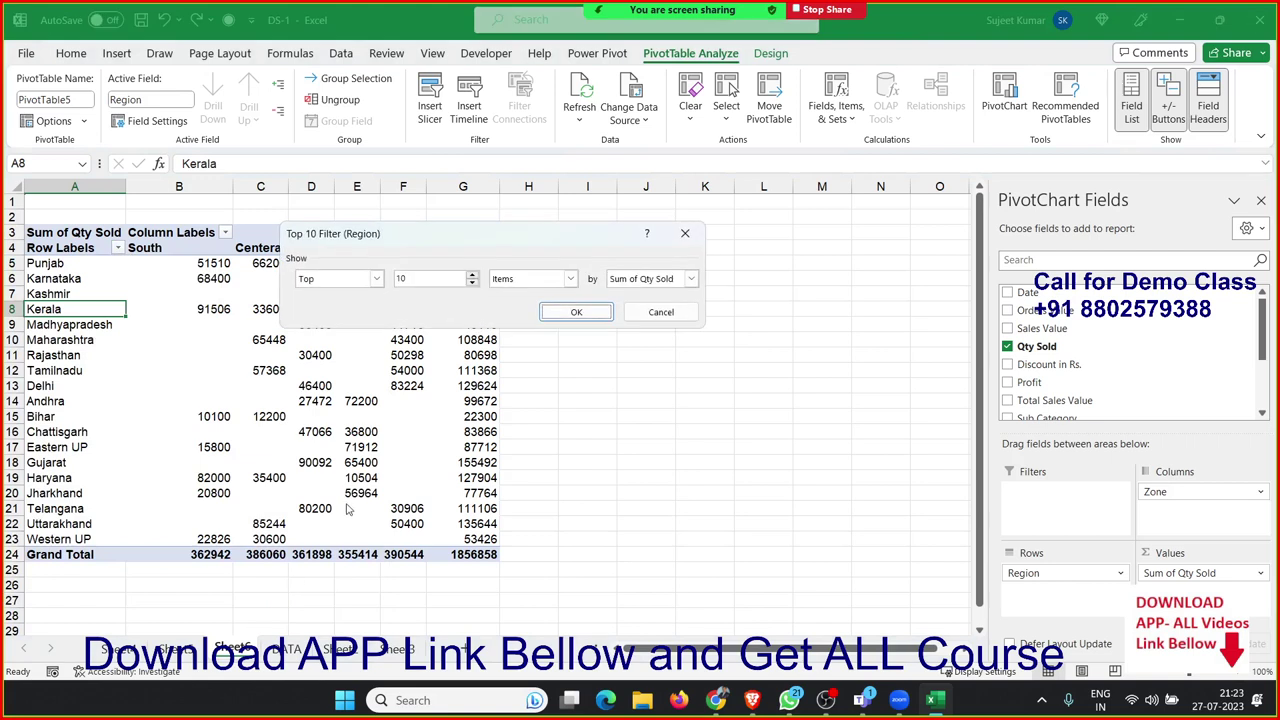
double_click(406, 278)
type("3")
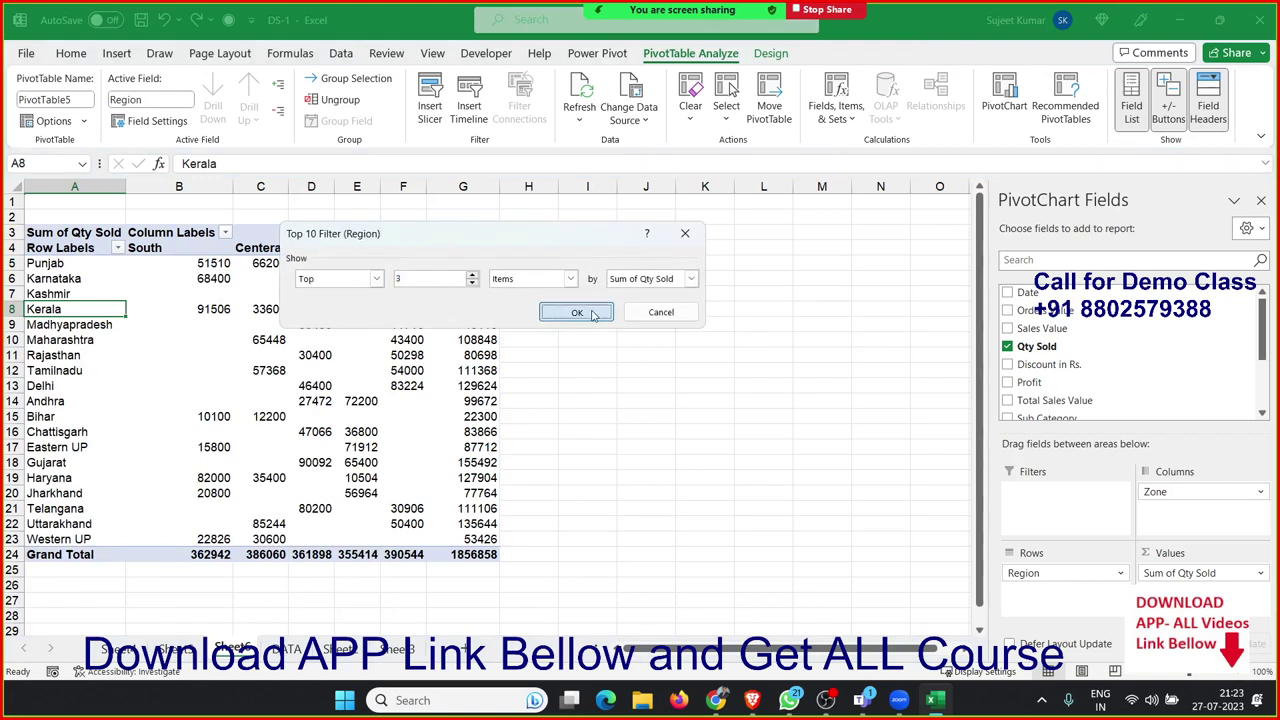
left_click(591, 311)
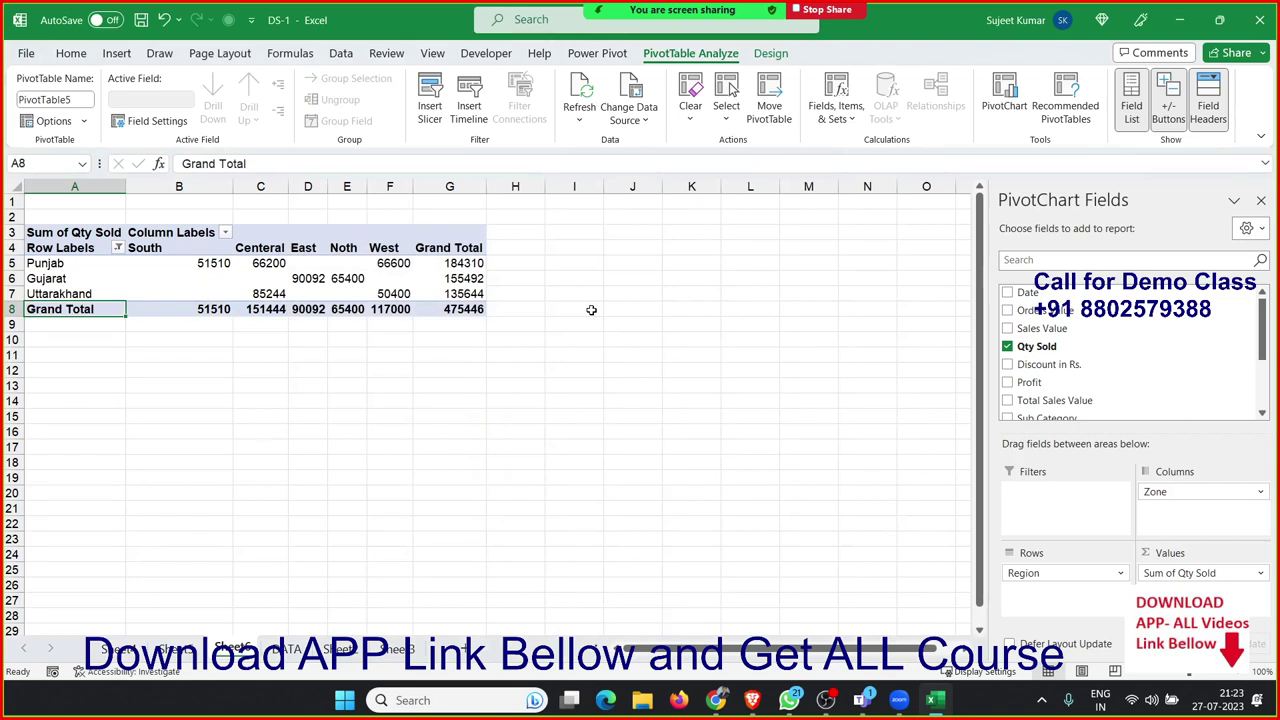
left_click(106, 250)
left_click(118, 247)
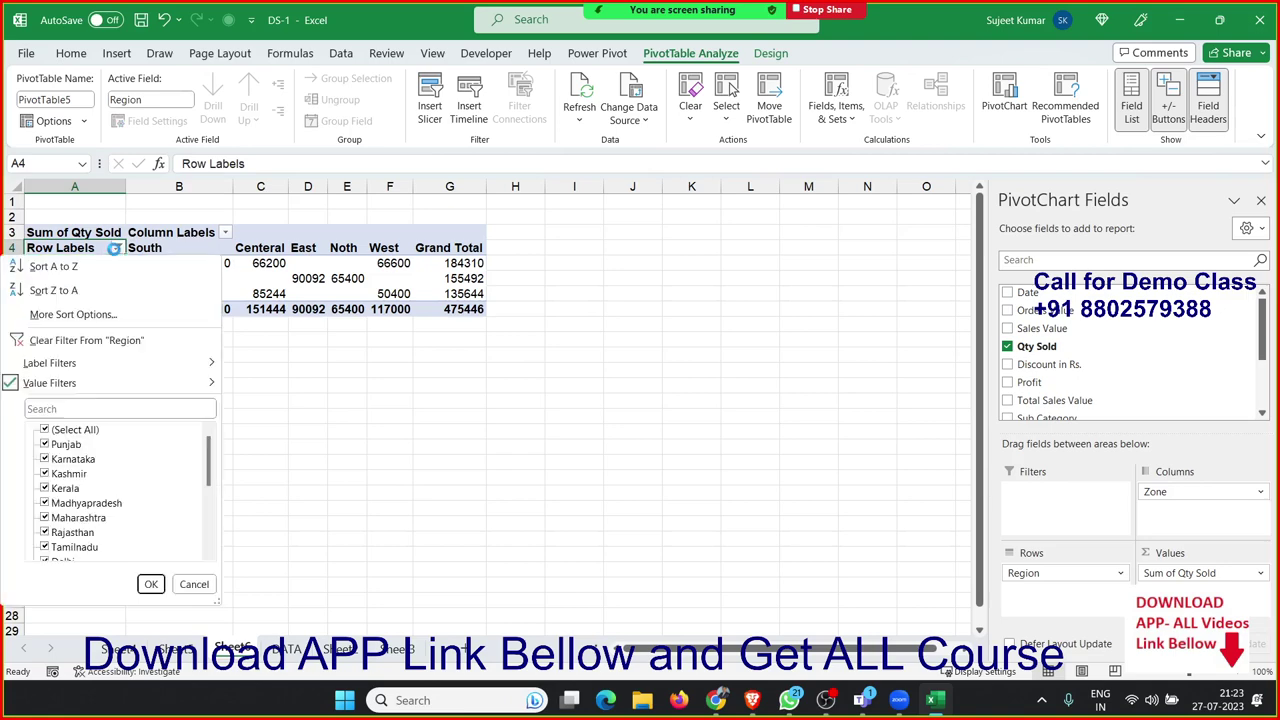
left_click(75, 340)
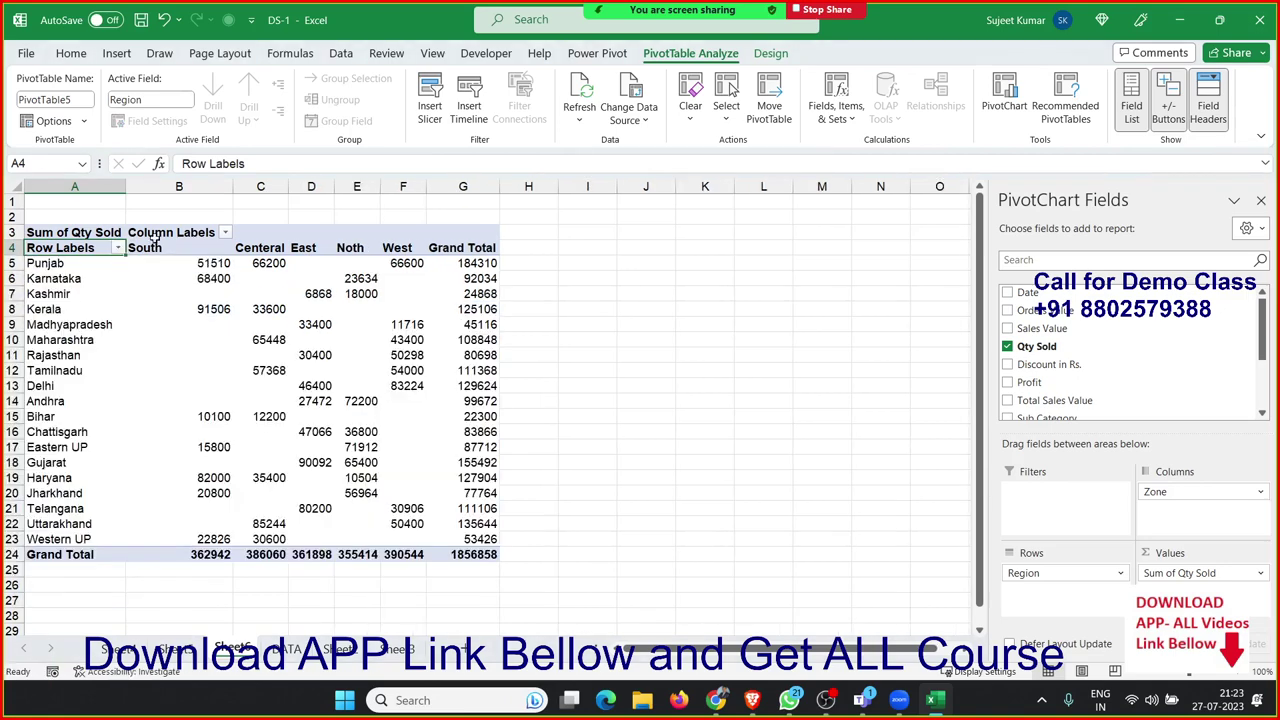
left_click(225, 232)
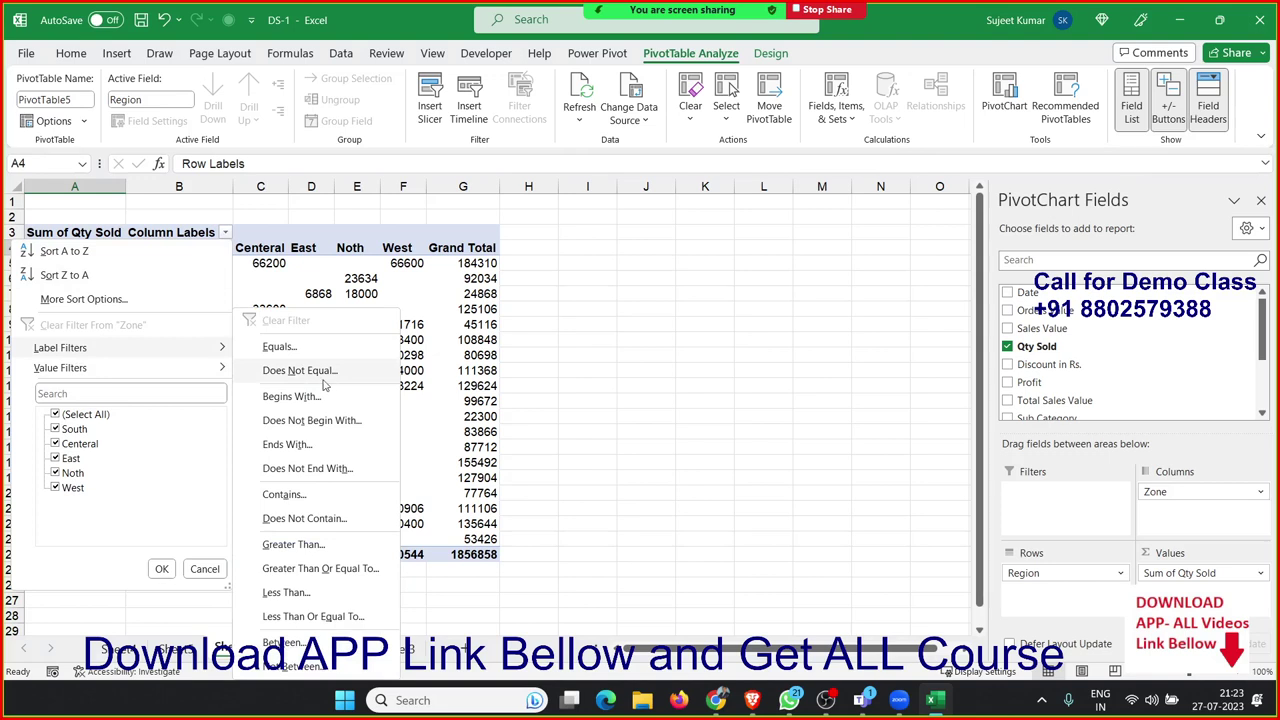
mouse_move(60, 367)
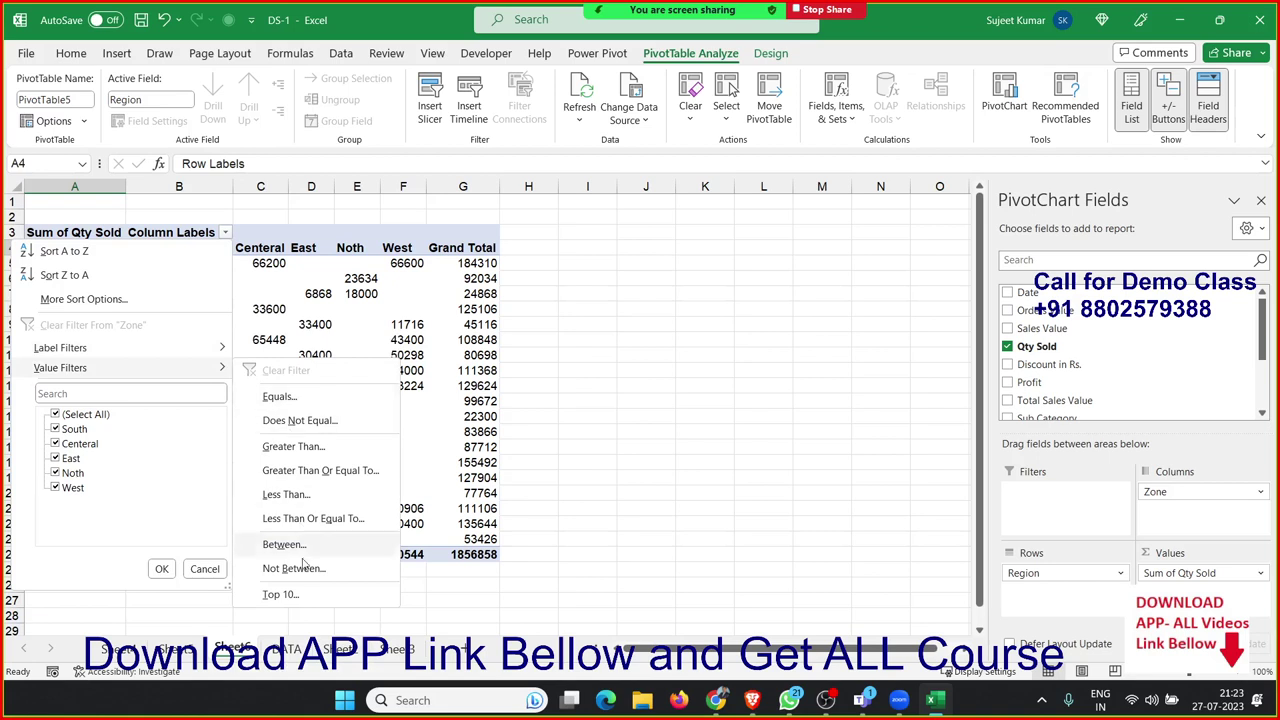
left_click(313, 596)
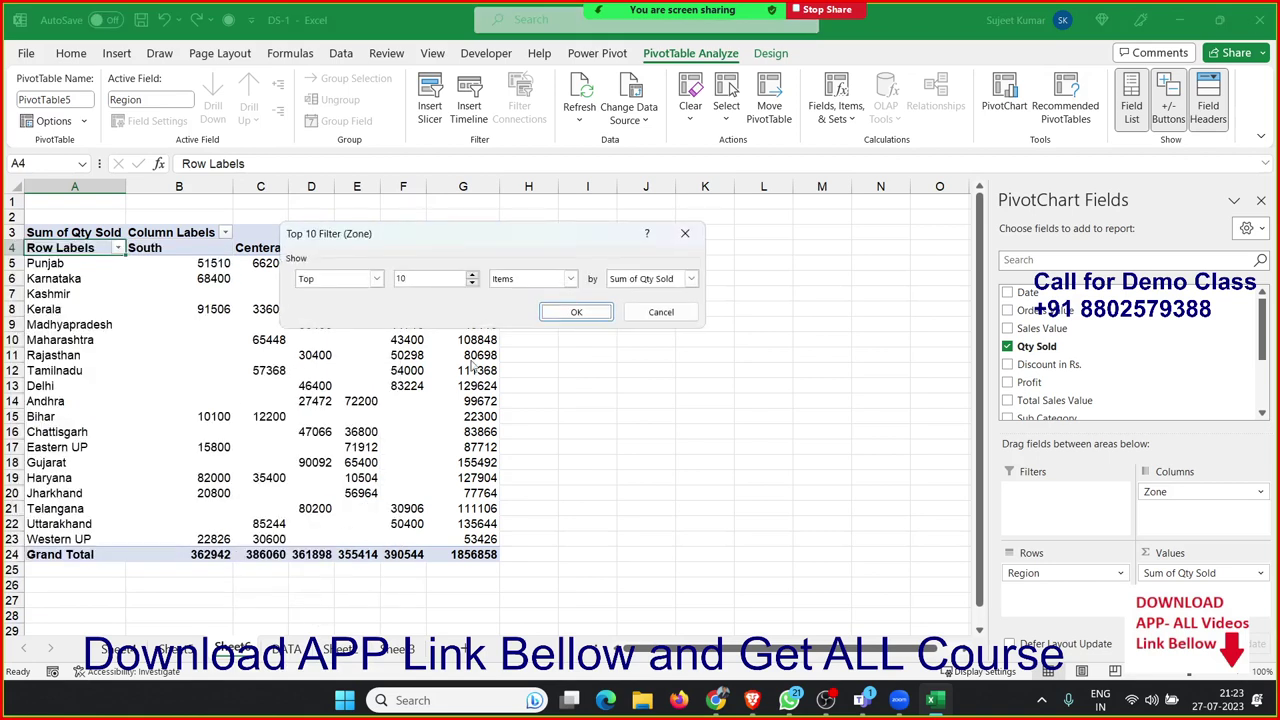
type("2")
left_click(576, 312)
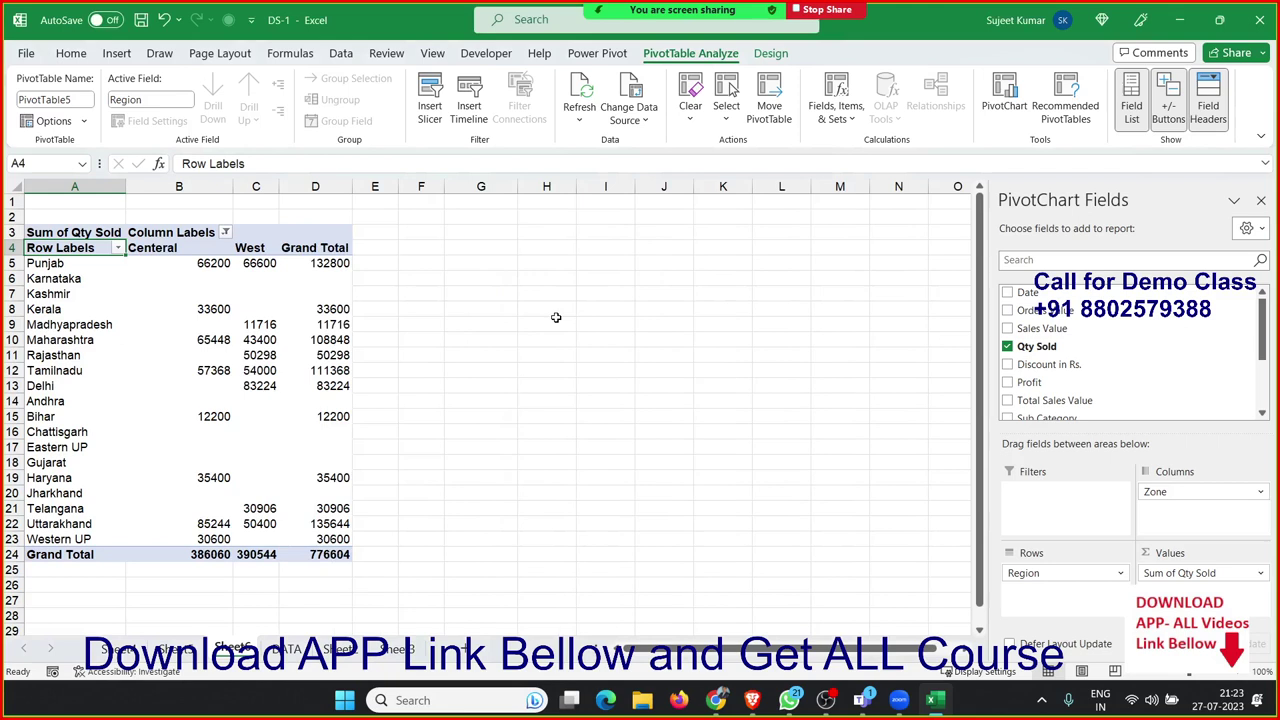
left_click(221, 236)
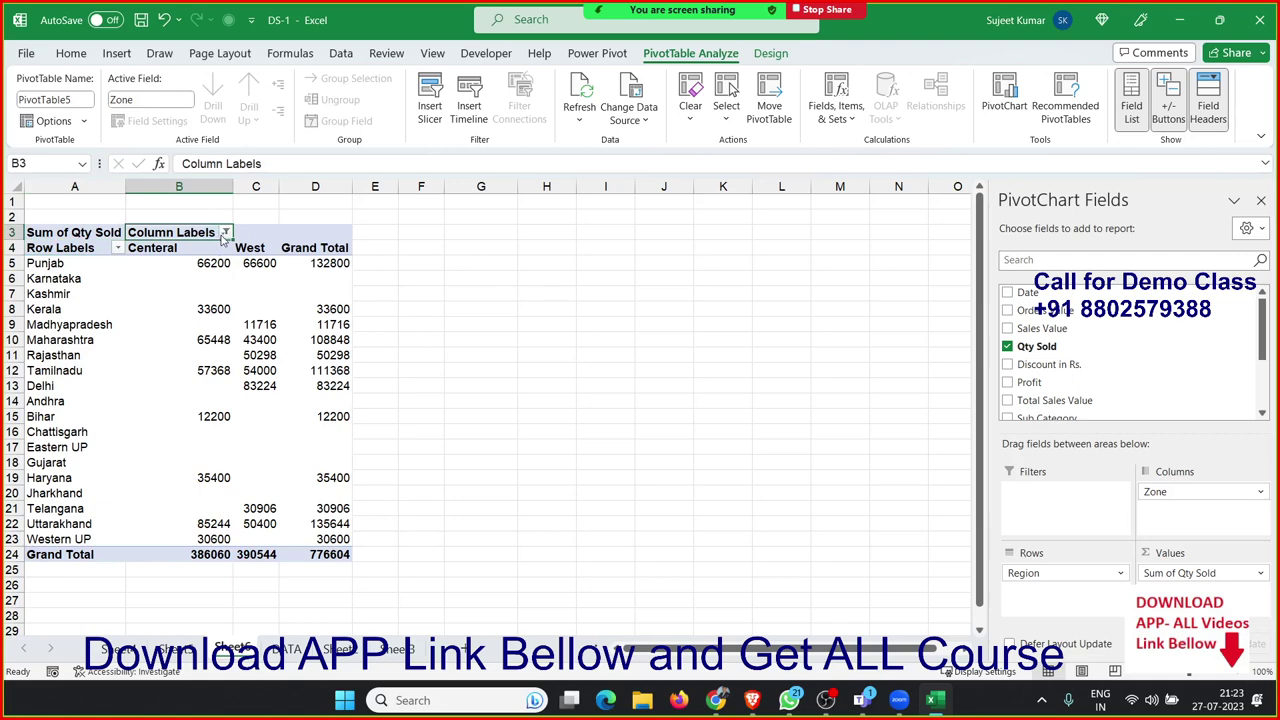
left_click(225, 233)
left_click(43, 325)
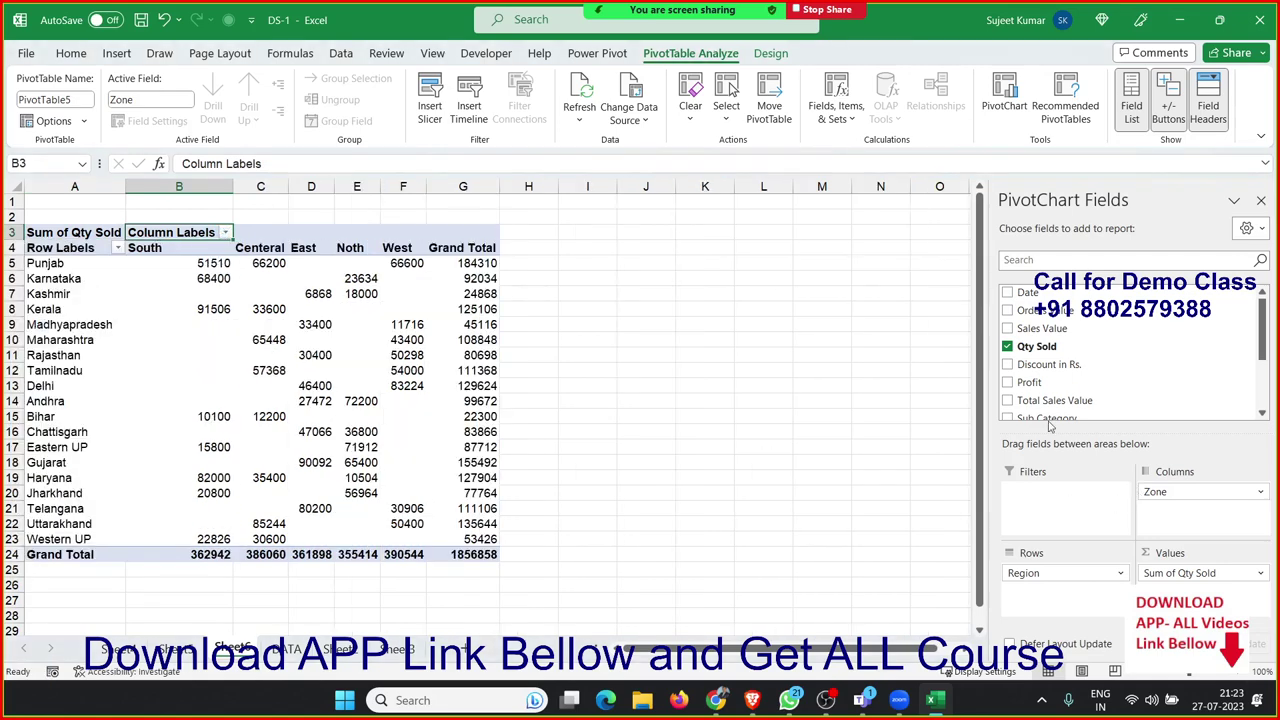
Step: Add Customer as a report filter set to Corprt., cutting the grand total to 721668
left_click_drag(1260, 347, 1260, 395)
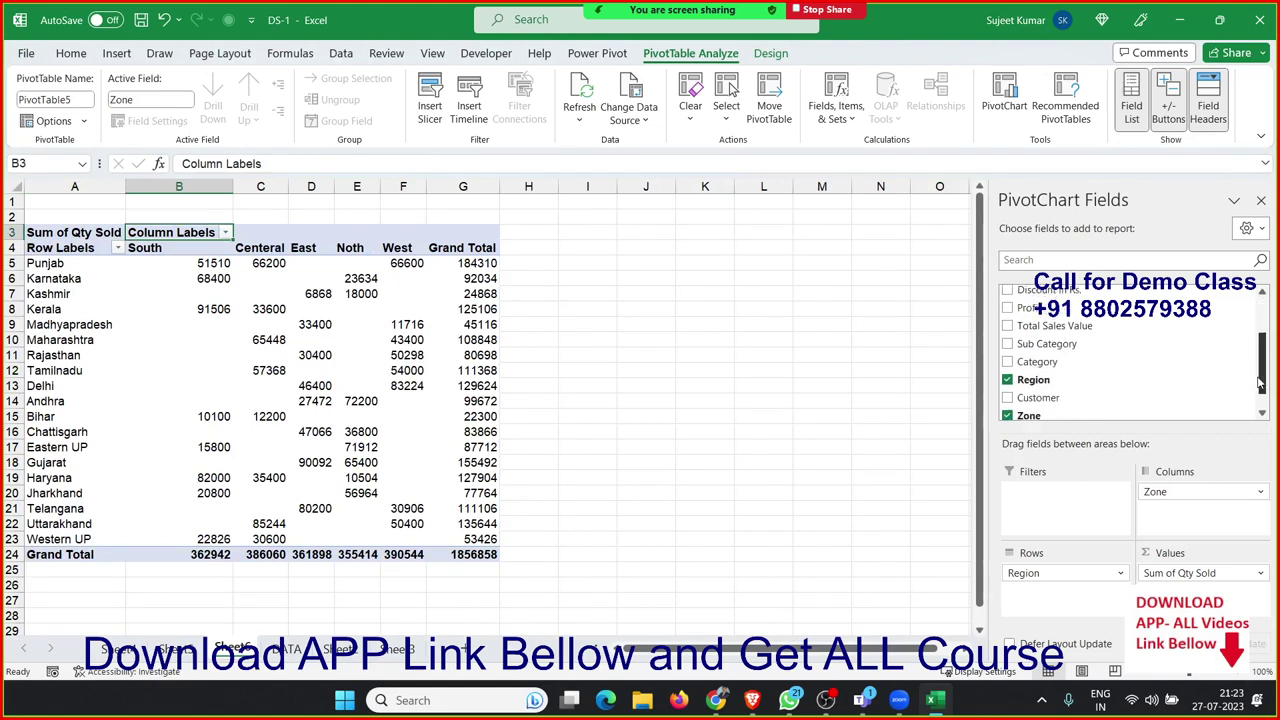
mouse_move(1040, 371)
left_mouse_down()
mouse_move(1088, 465)
mouse_move(1083, 492)
left_mouse_up()
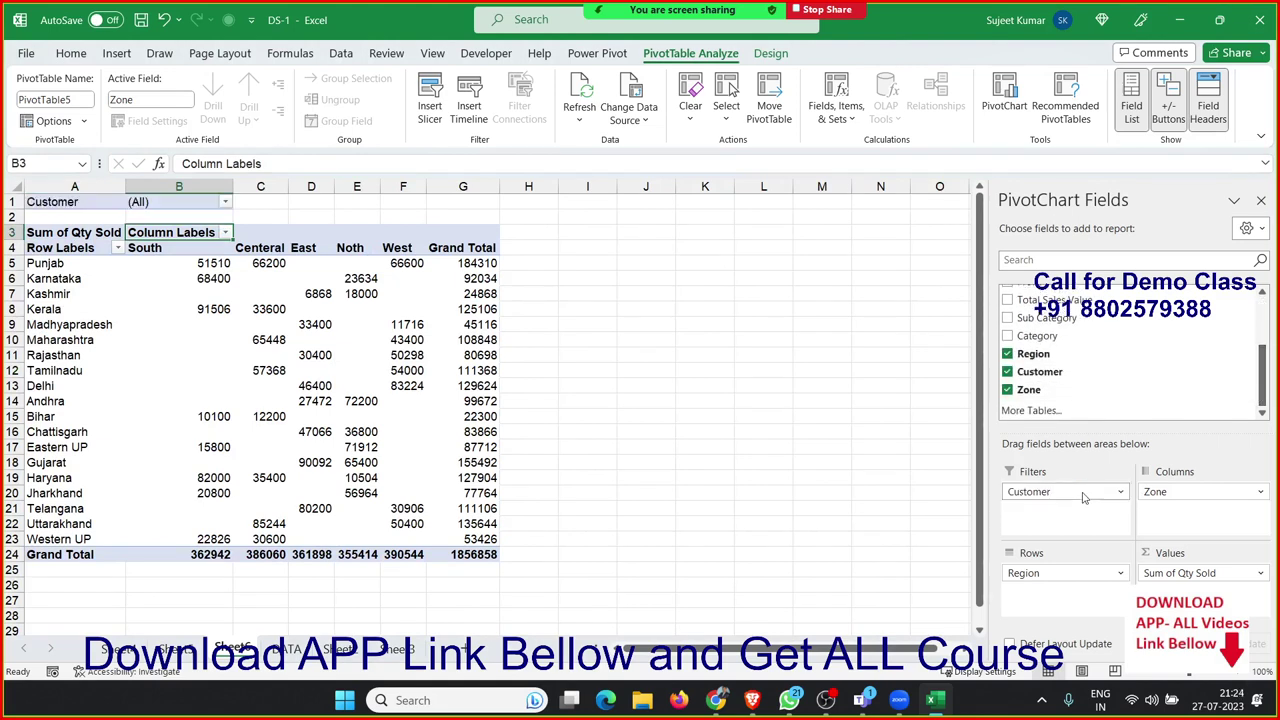
left_click(225, 202)
left_click(65, 258)
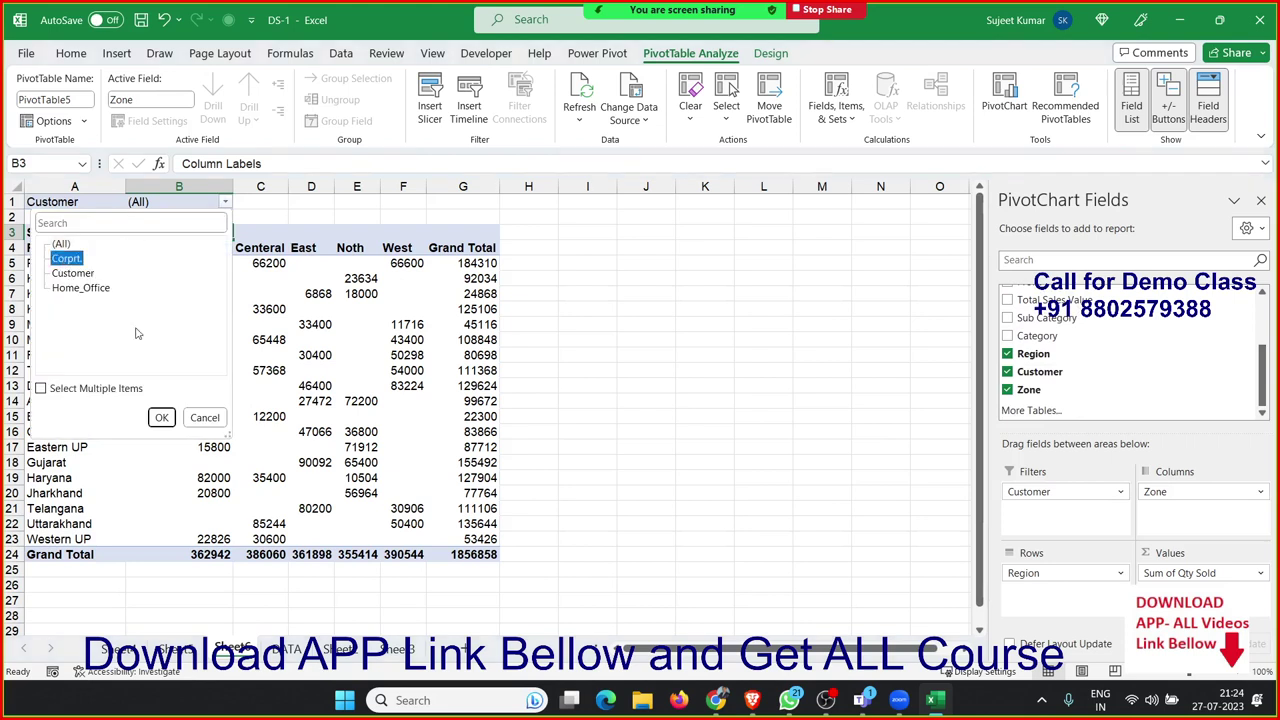
left_click(163, 417)
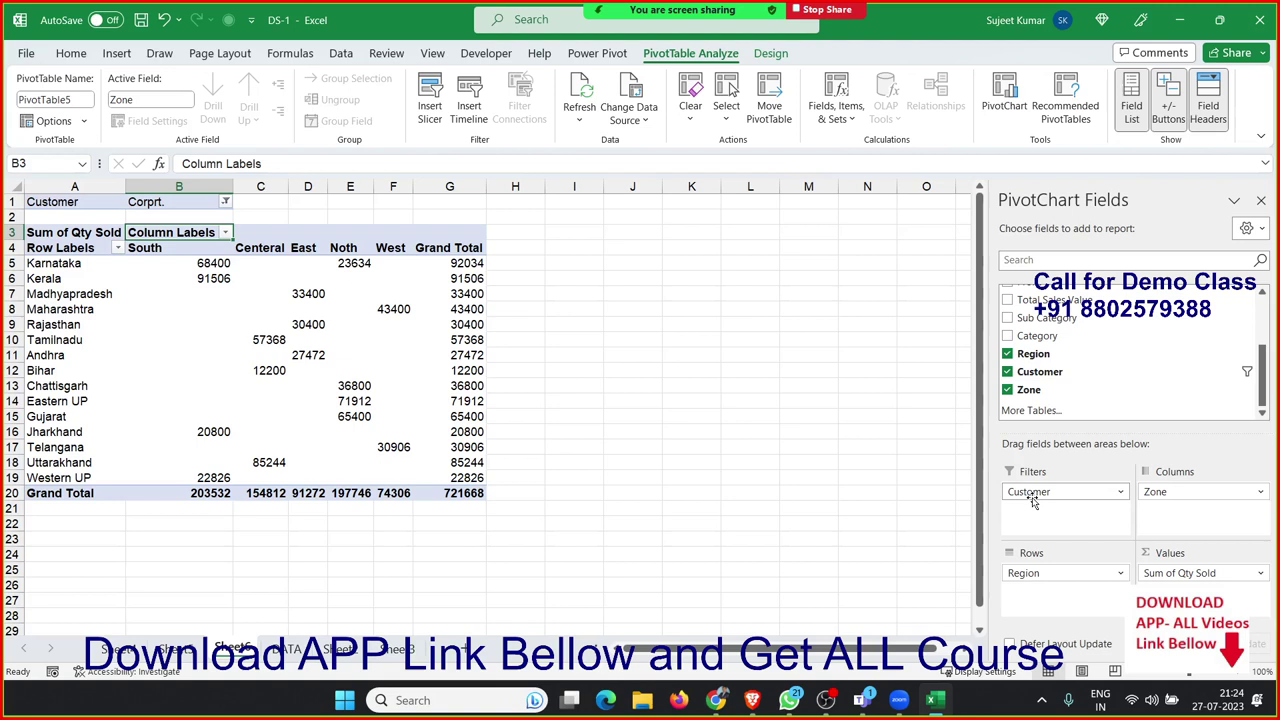
left_click(425, 390)
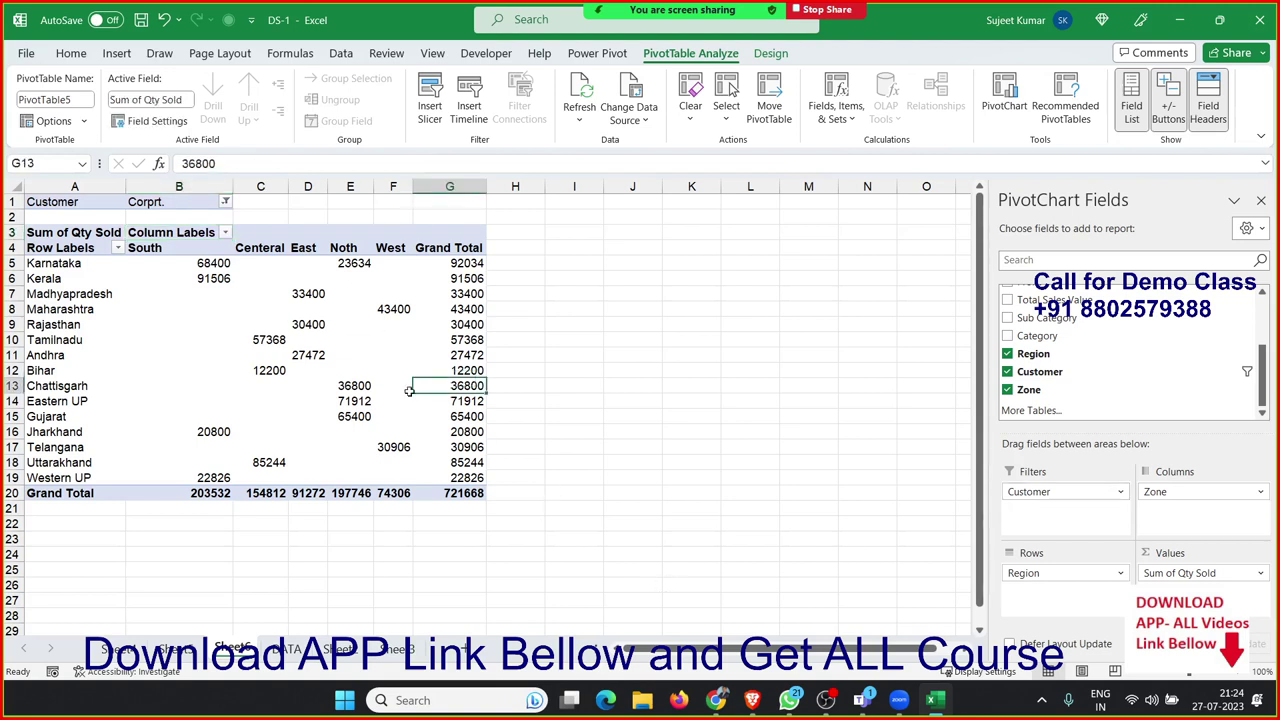
Step: Insert a new pivot table from the DATA sheet on a new worksheet
left_click(287, 651)
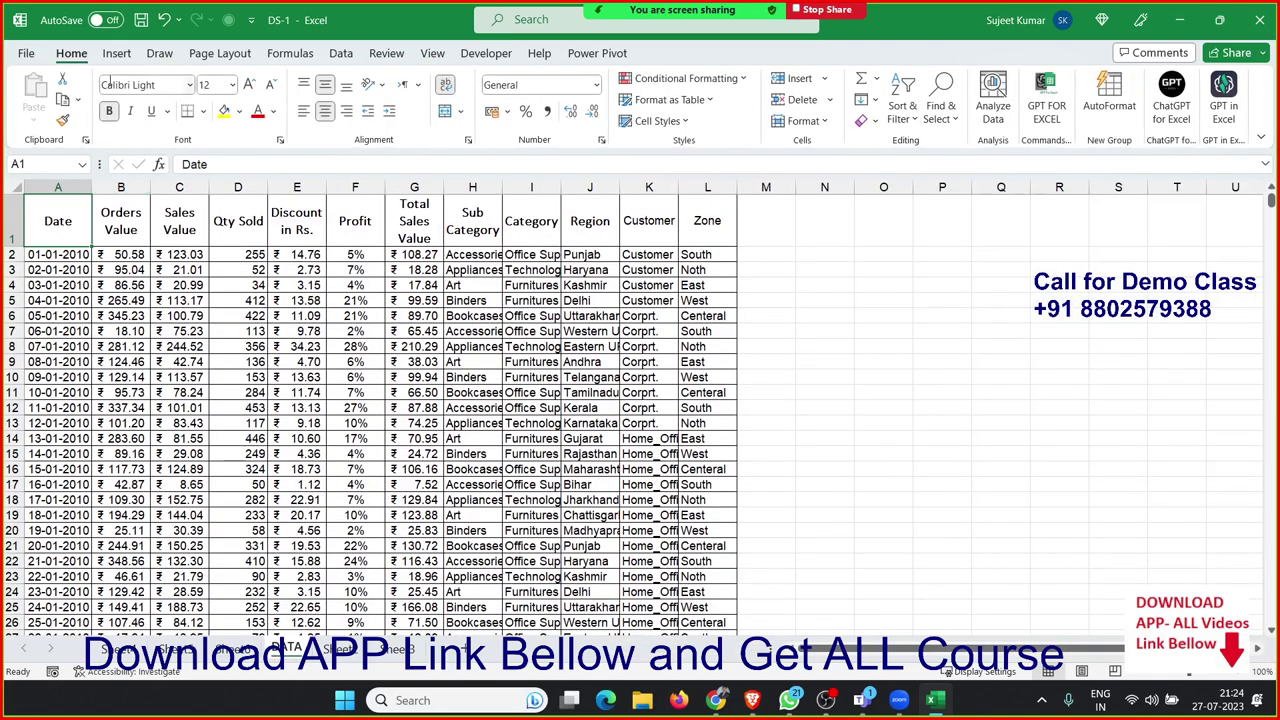
left_click(116, 53)
left_click(42, 86)
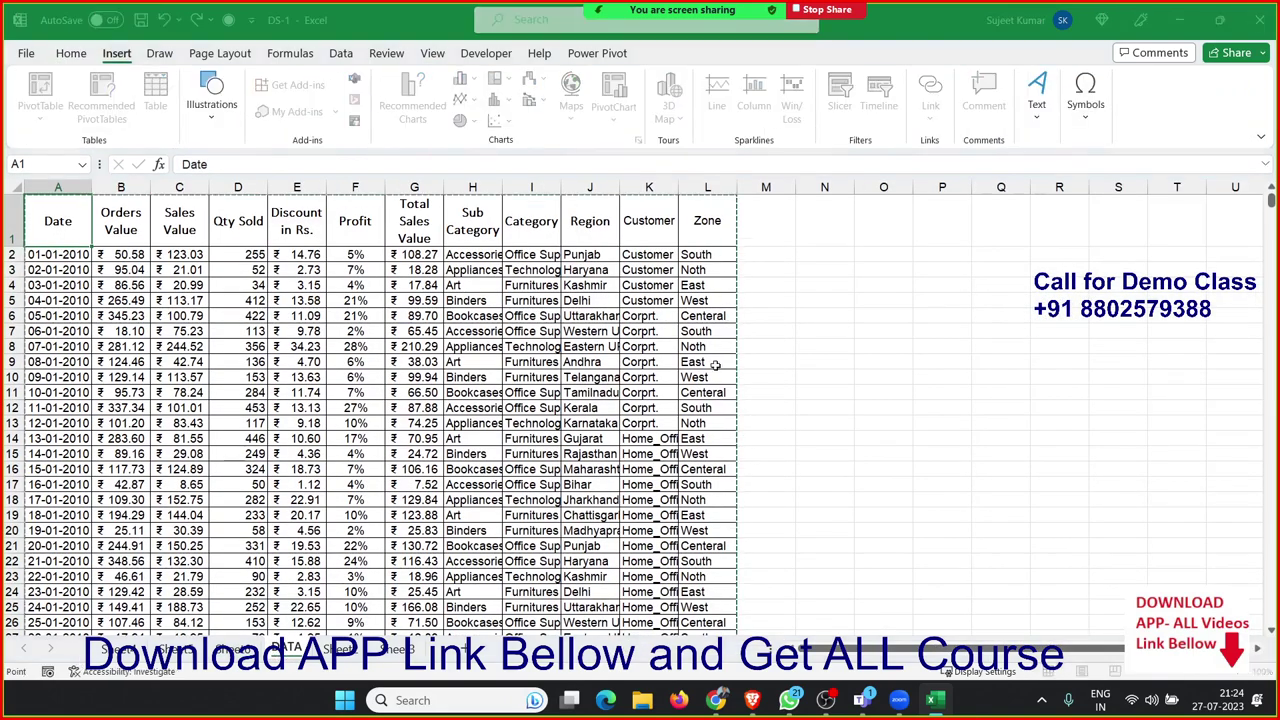
left_click(557, 393)
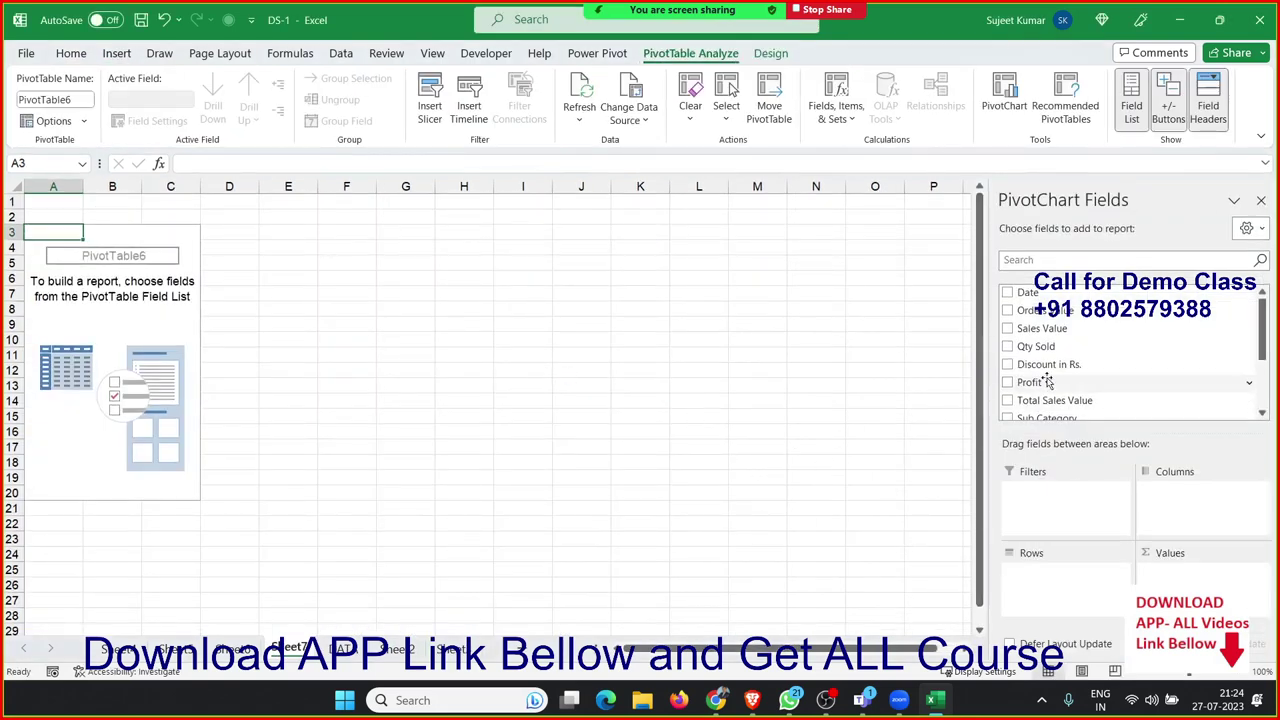
Step: Put Region in Rows and Qty Sold in Values, totalling 1856858
scroll(1045, 385, "down", 1)
scroll(1045, 385, "down", 1)
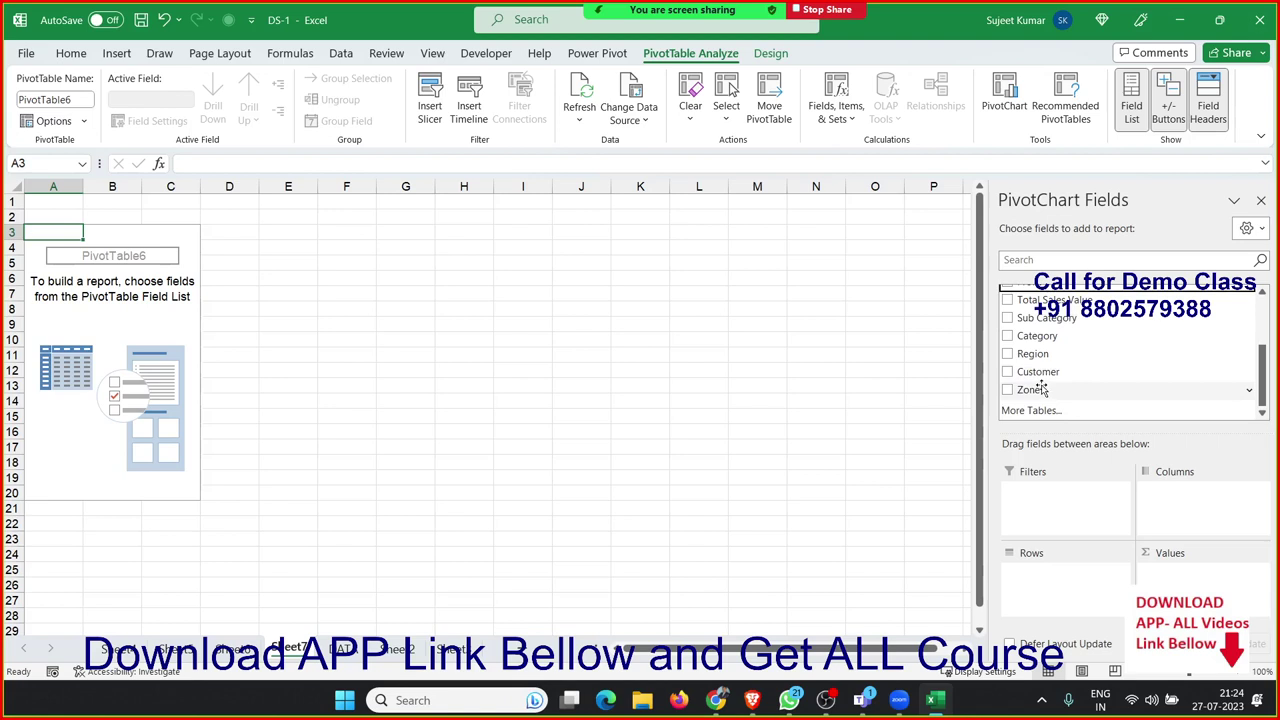
left_click_drag(1035, 355, 1060, 575)
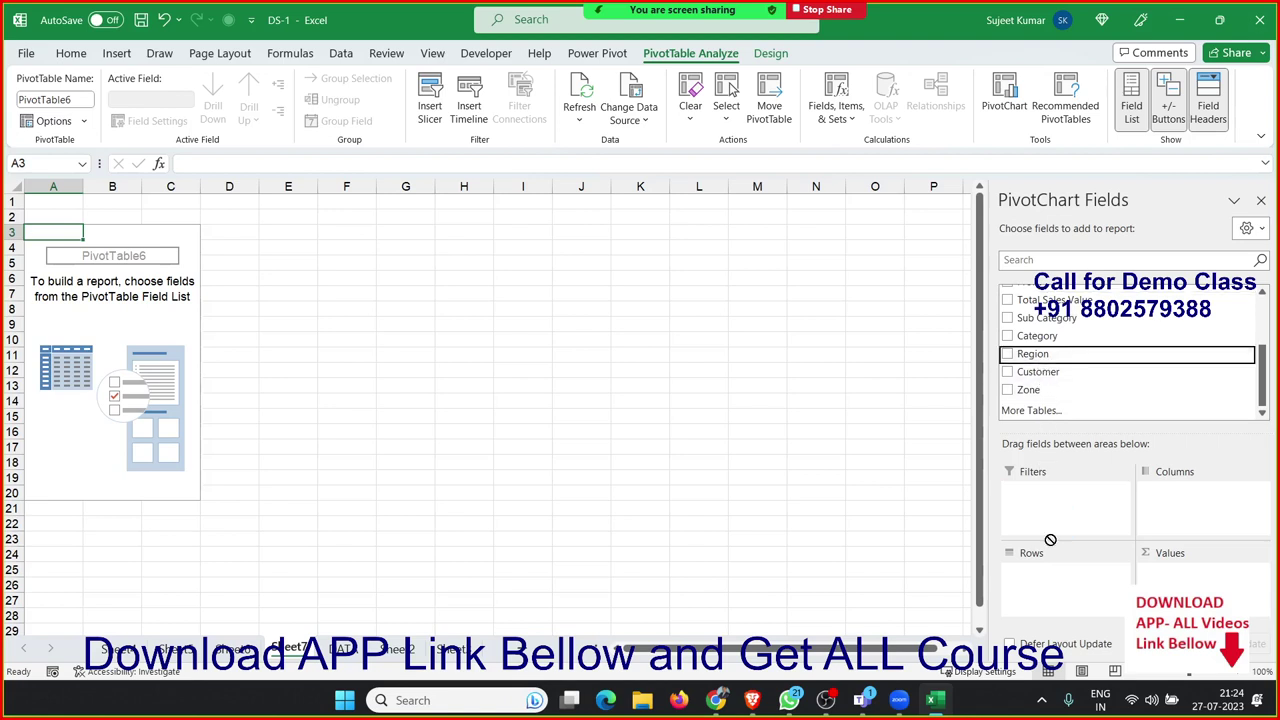
scroll(1060, 365, "up", 2)
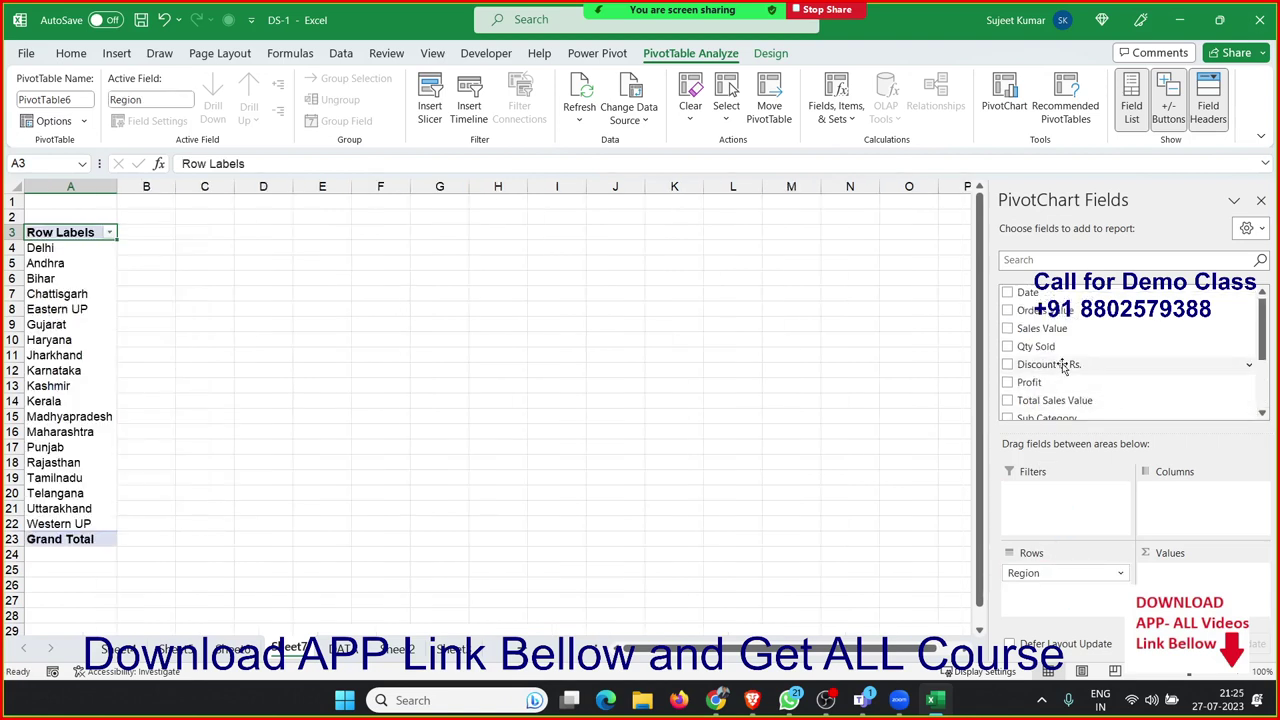
mouse_move(1050, 333)
left_mouse_down()
mouse_move(1224, 442)
mouse_move(1234, 578)
left_mouse_up()
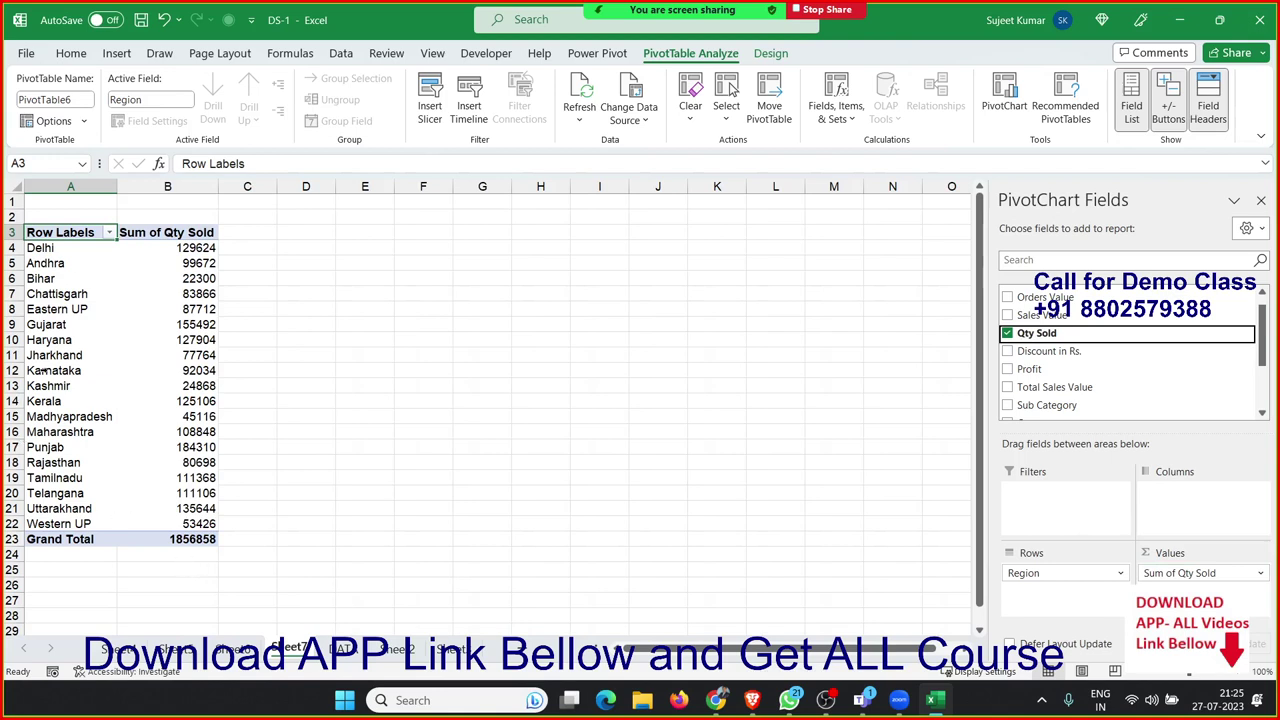
left_click(70, 354)
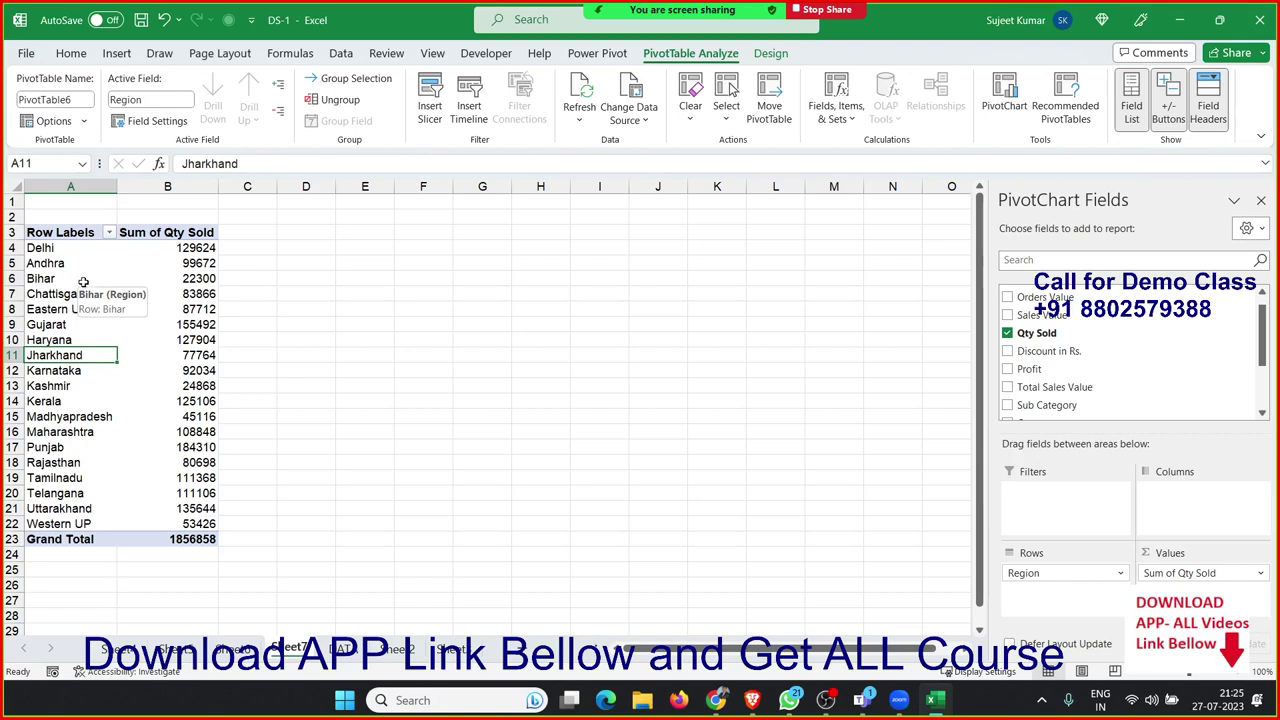
Step: Group the Bihar and Jharkhand rows together into Group1
left_click(73, 282, "ctrl")
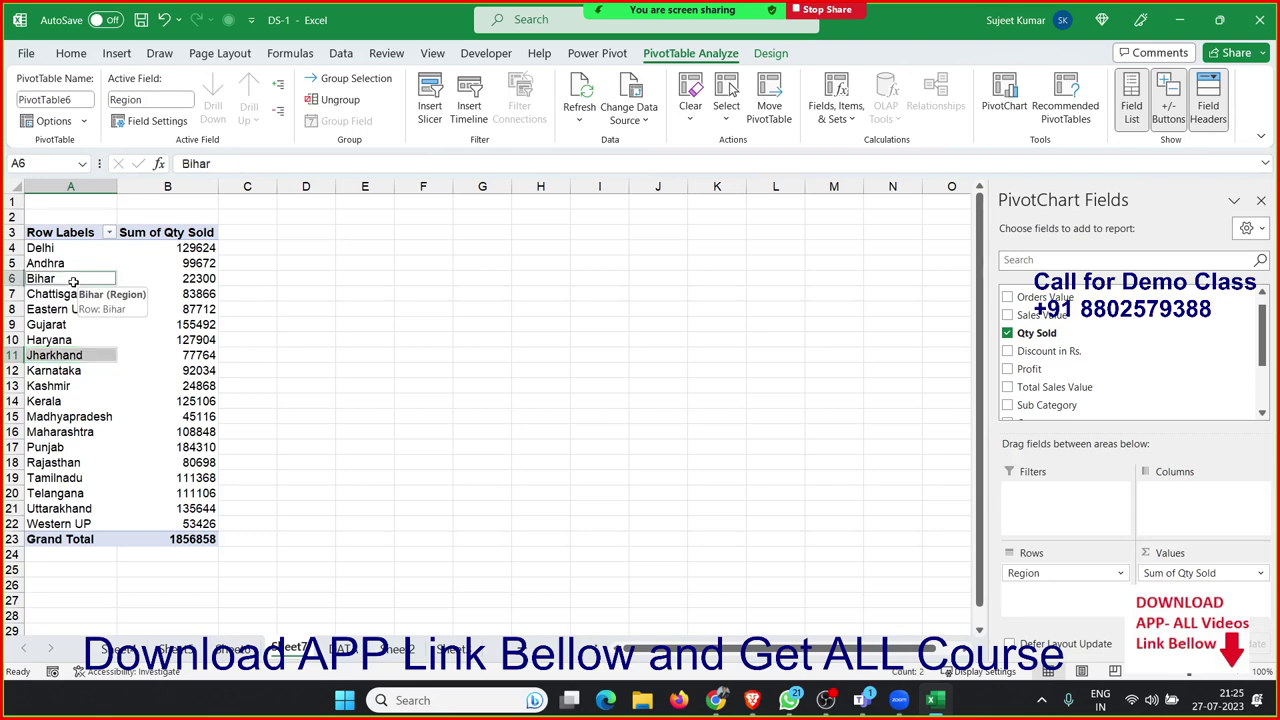
right_click(73, 282)
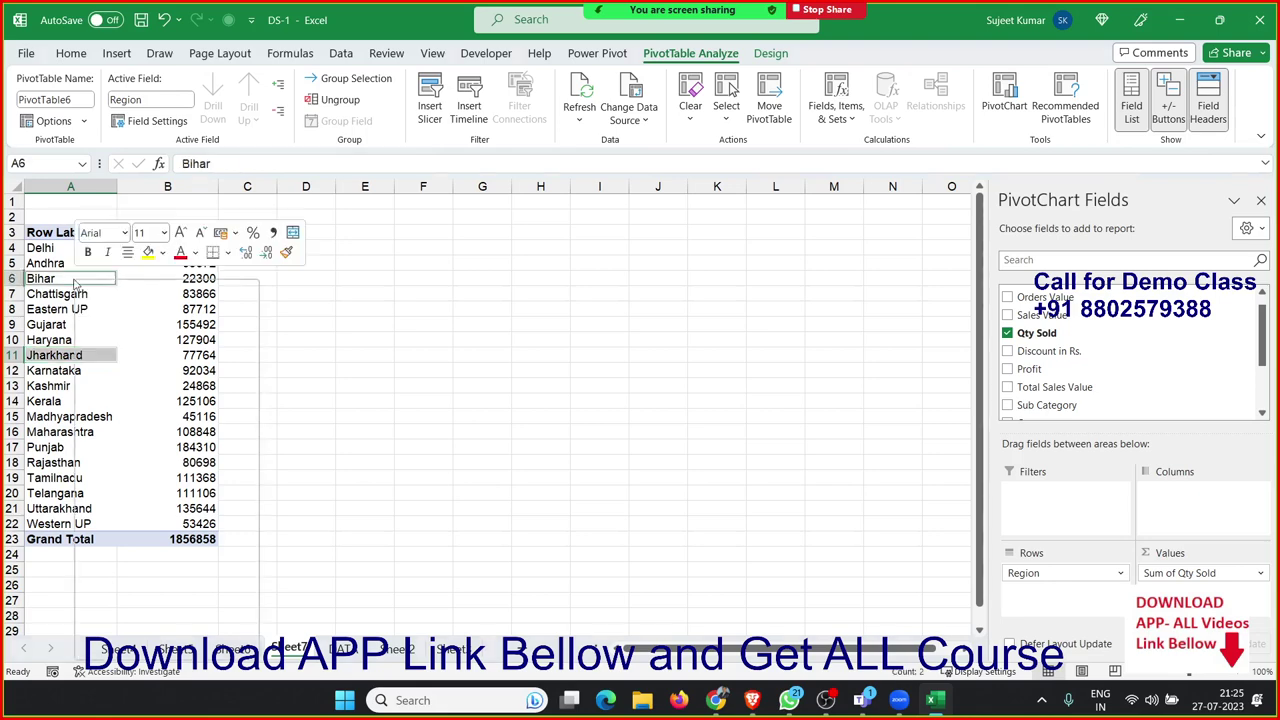
left_click(176, 499)
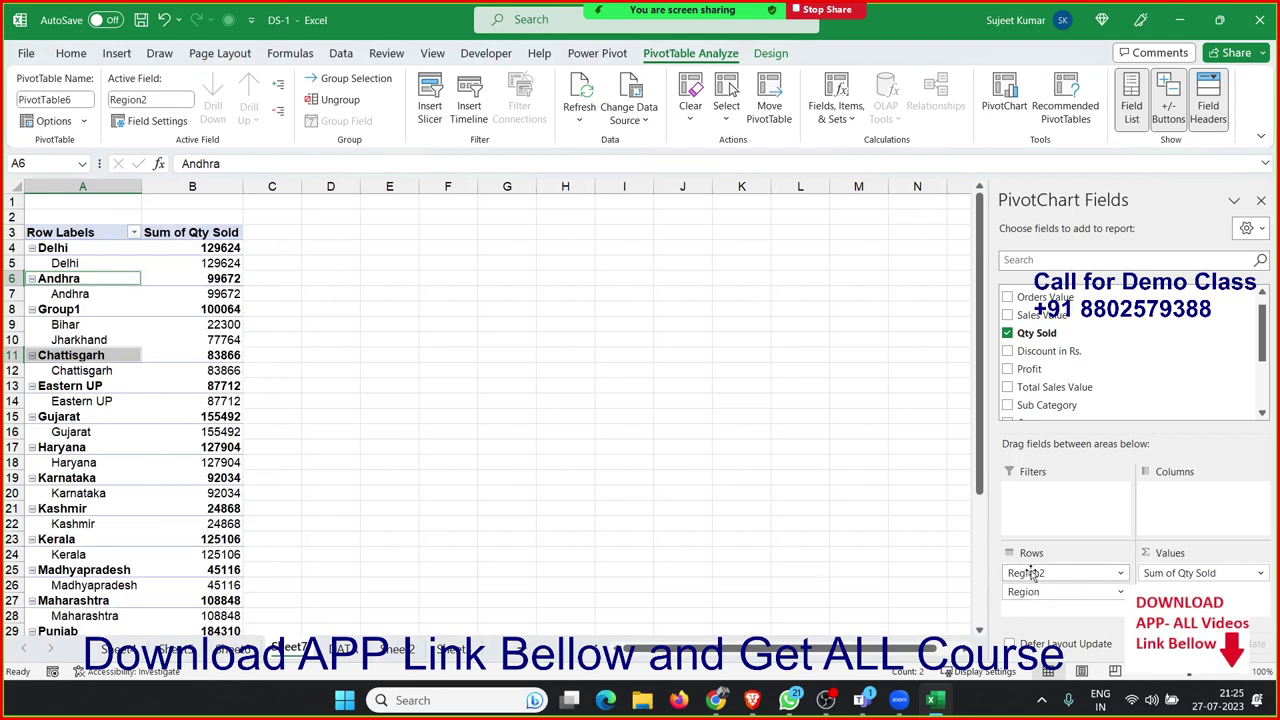
mouse_move(1030, 573)
left_mouse_down()
mouse_move(904, 598)
mouse_move(113, 422)
left_mouse_up()
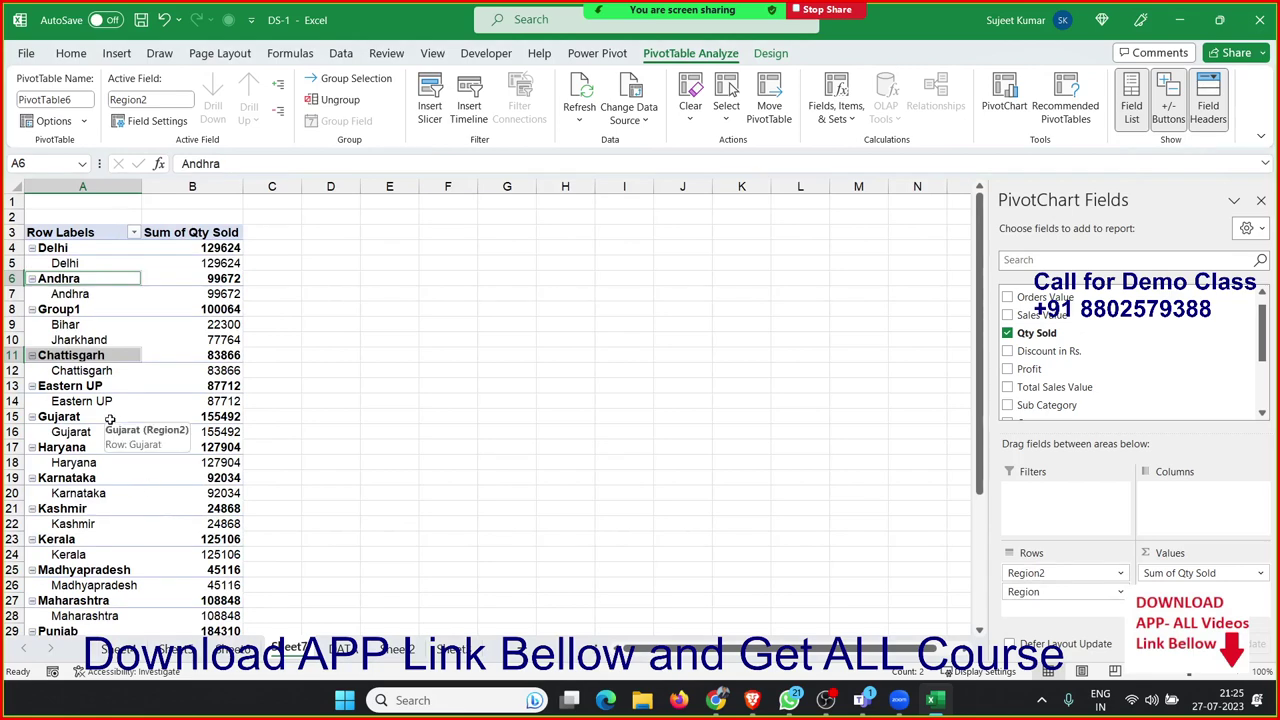
left_click(110, 419)
scroll(113, 460, "down", 5)
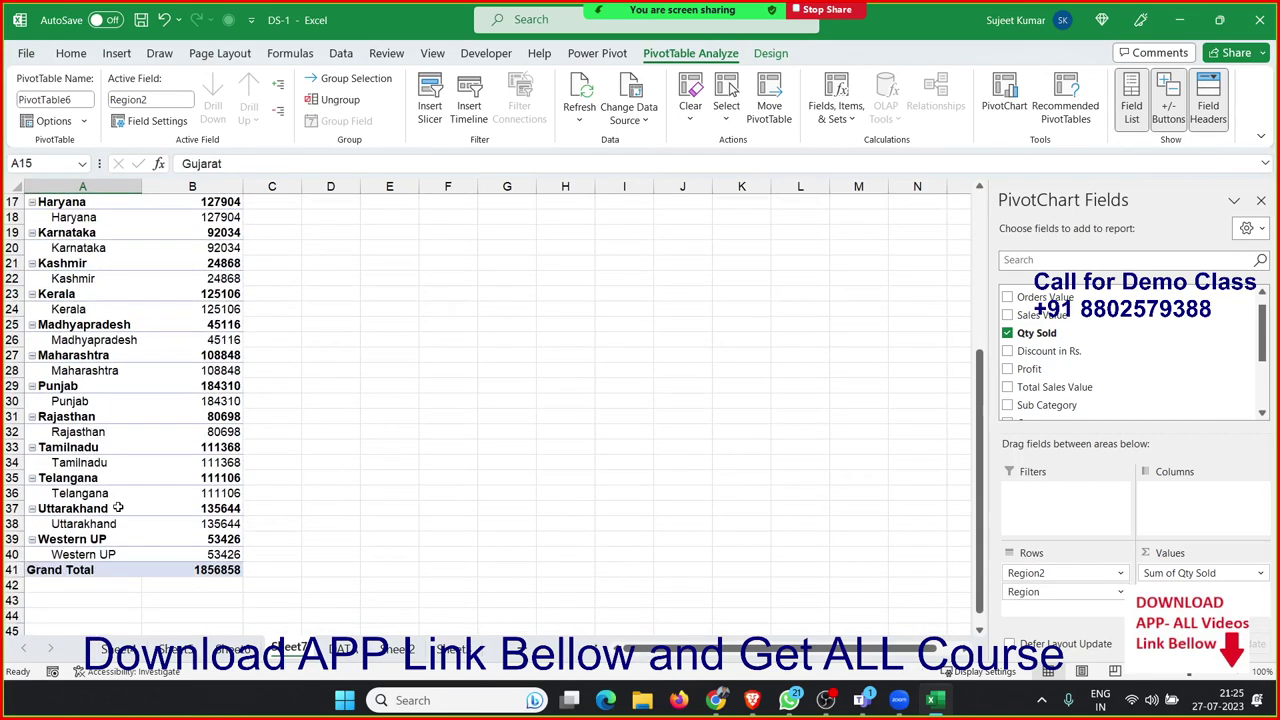
scroll(100, 430, "up", 2)
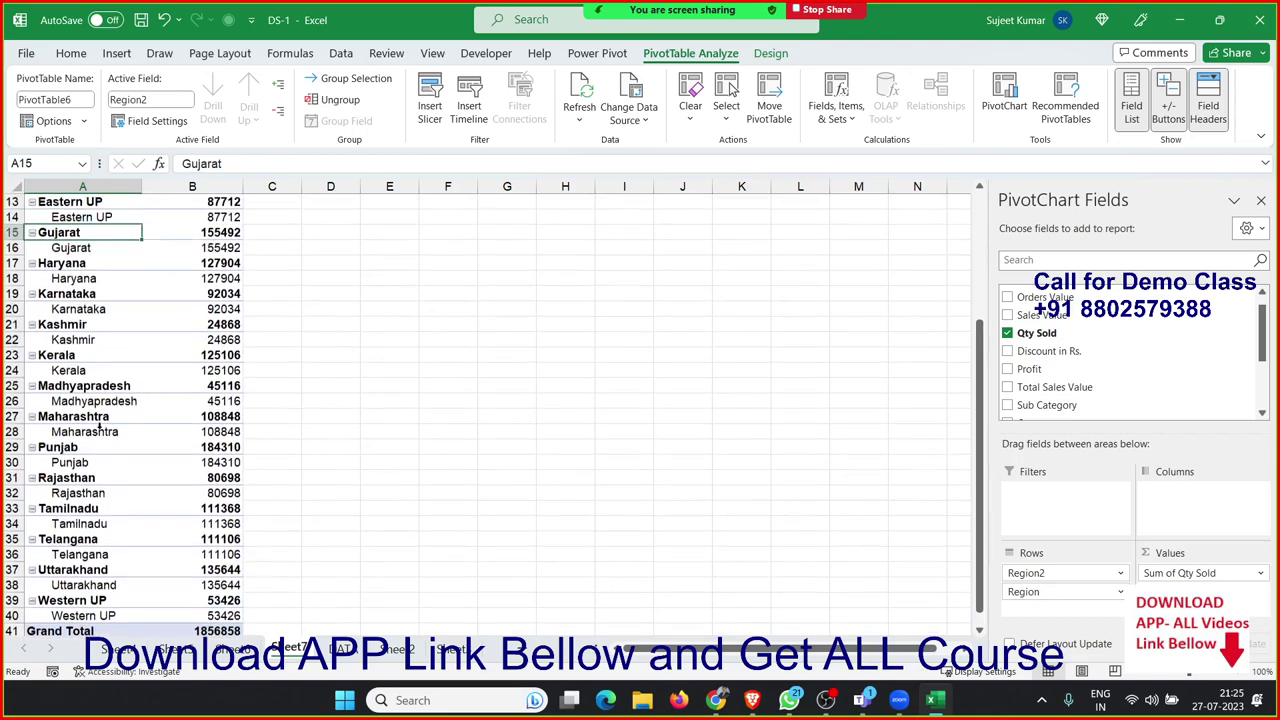
scroll(99, 425, "up", 1)
scroll(99, 425, "up", 1)
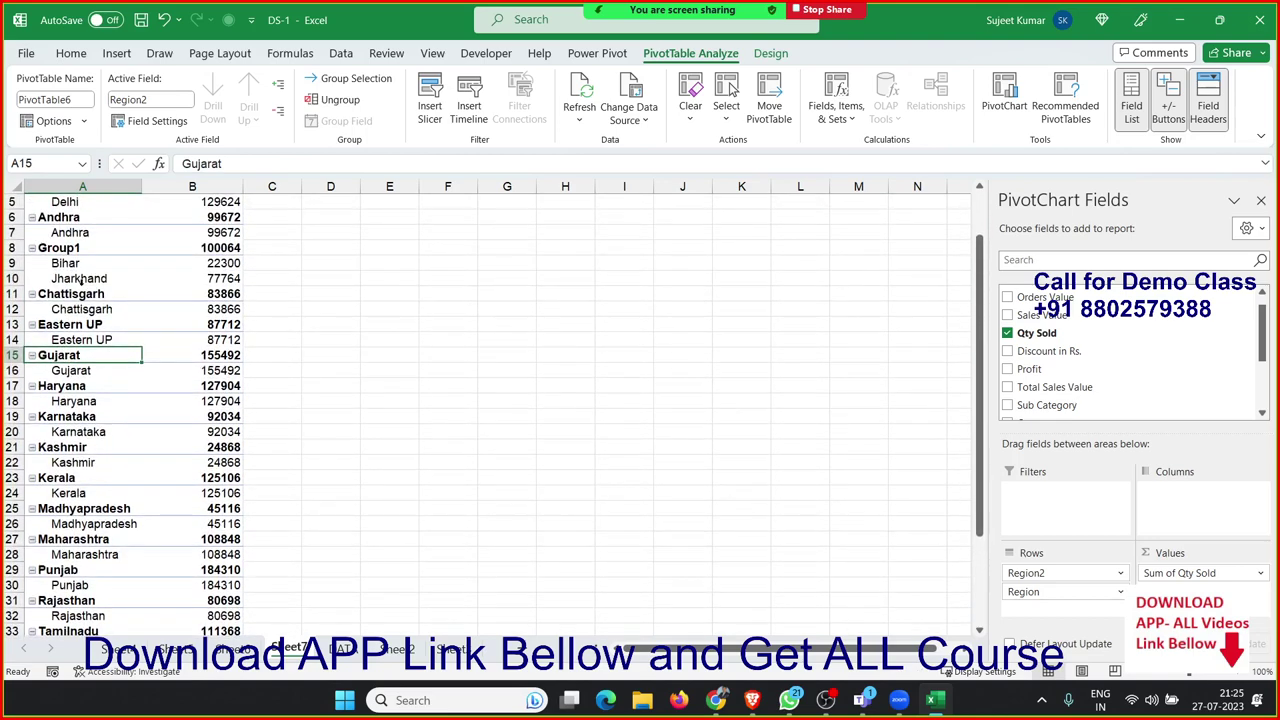
Step: Rename Group1 to 'BR & JH' and remove the original Region field from Rows
left_click(77, 251)
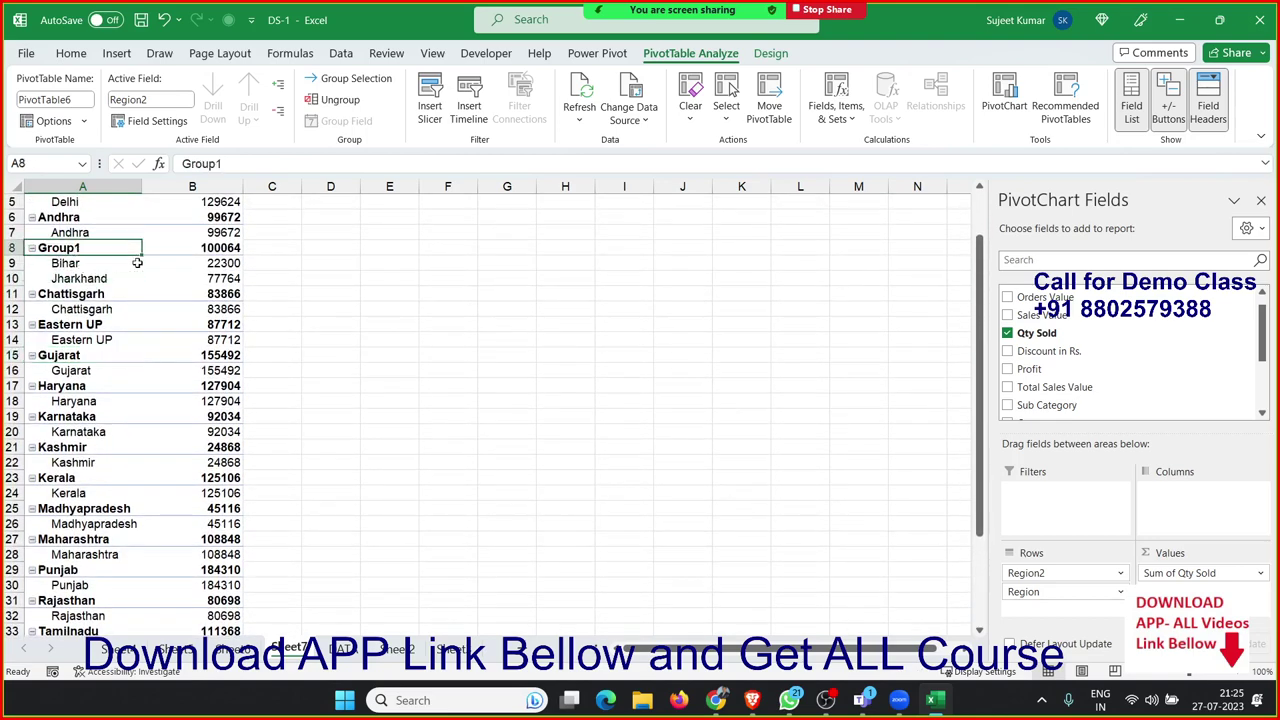
type("Bihar")
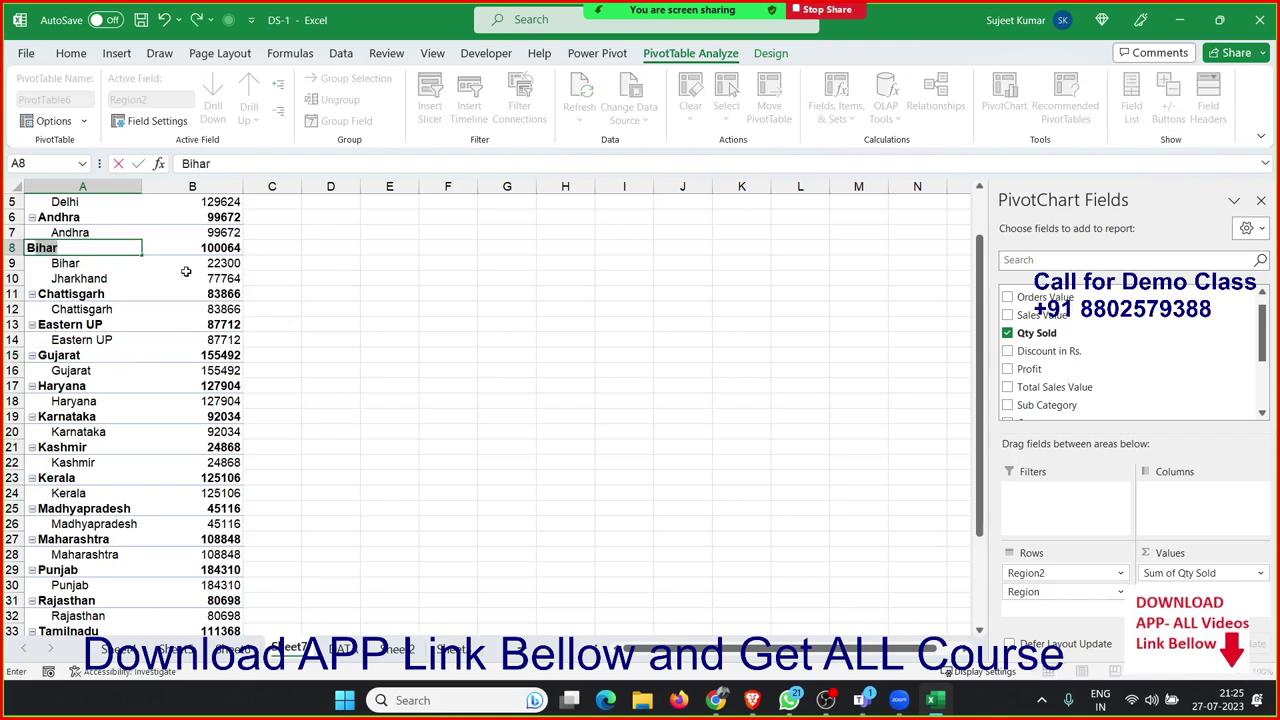
key("BackSpace")
key("BackSpace")
key("BackSpace")
type("BR &")
type(" JH")
key("Return")
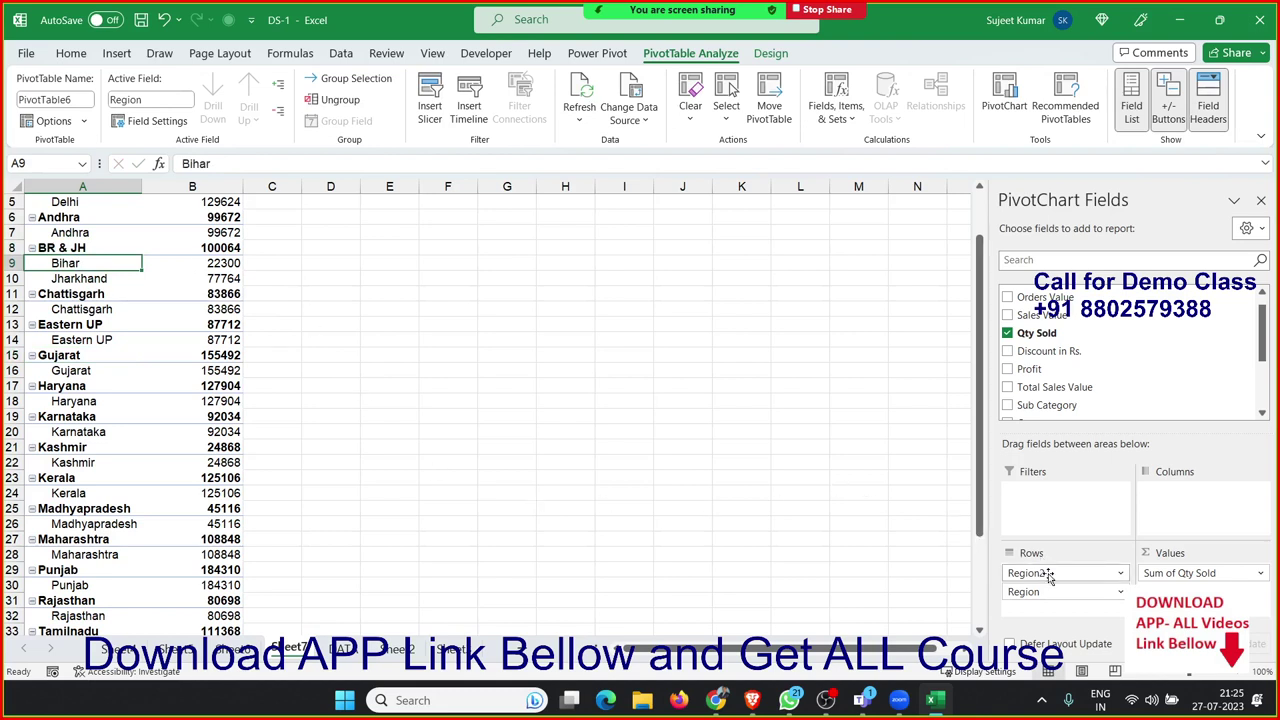
mouse_move(1057, 591)
left_mouse_down()
mouse_move(1063, 416)
mouse_move(1050, 360)
left_mouse_up()
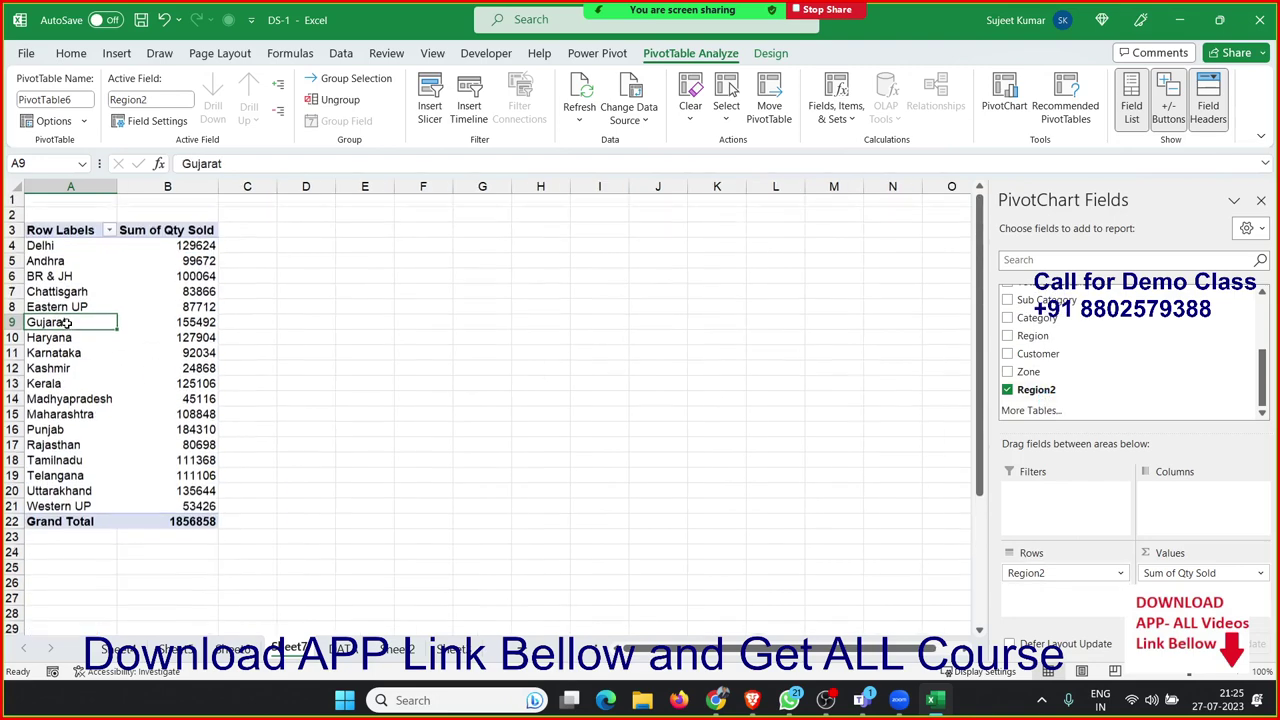
Step: Select the BR & JH row and its total, then return to the Sheet7 pivot
left_click_drag(60, 278, 173, 280)
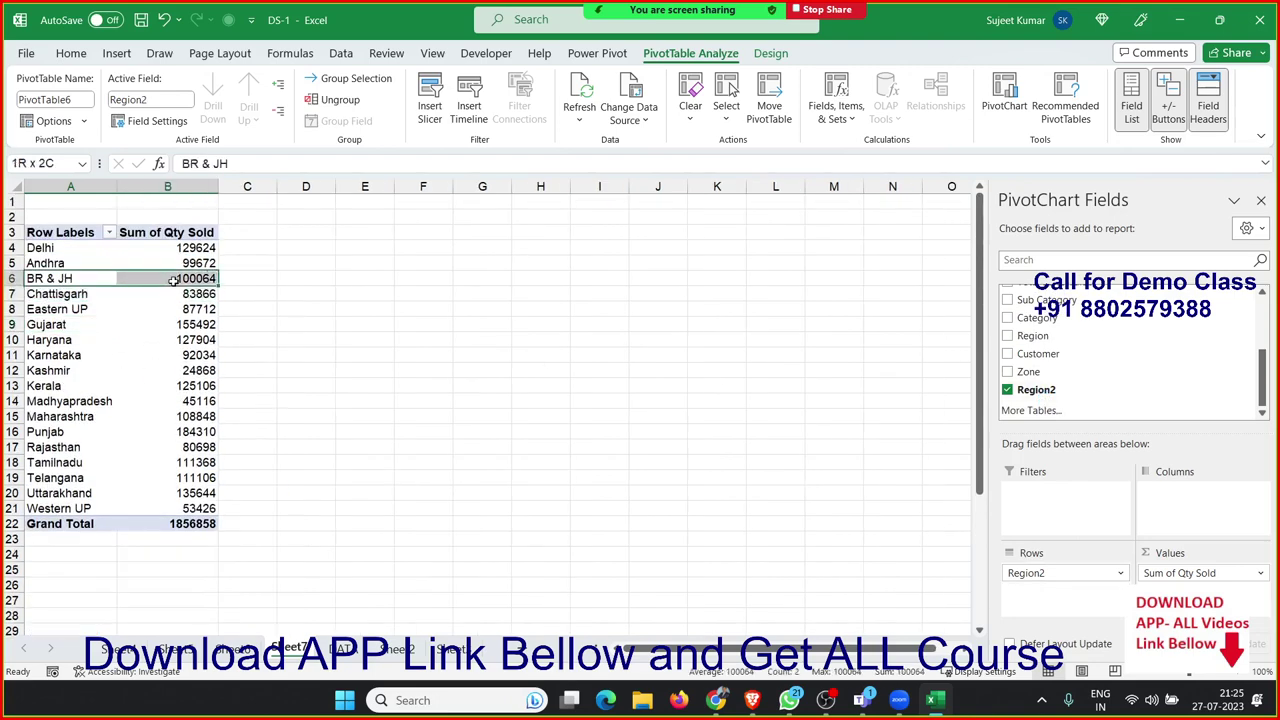
left_click(339, 651)
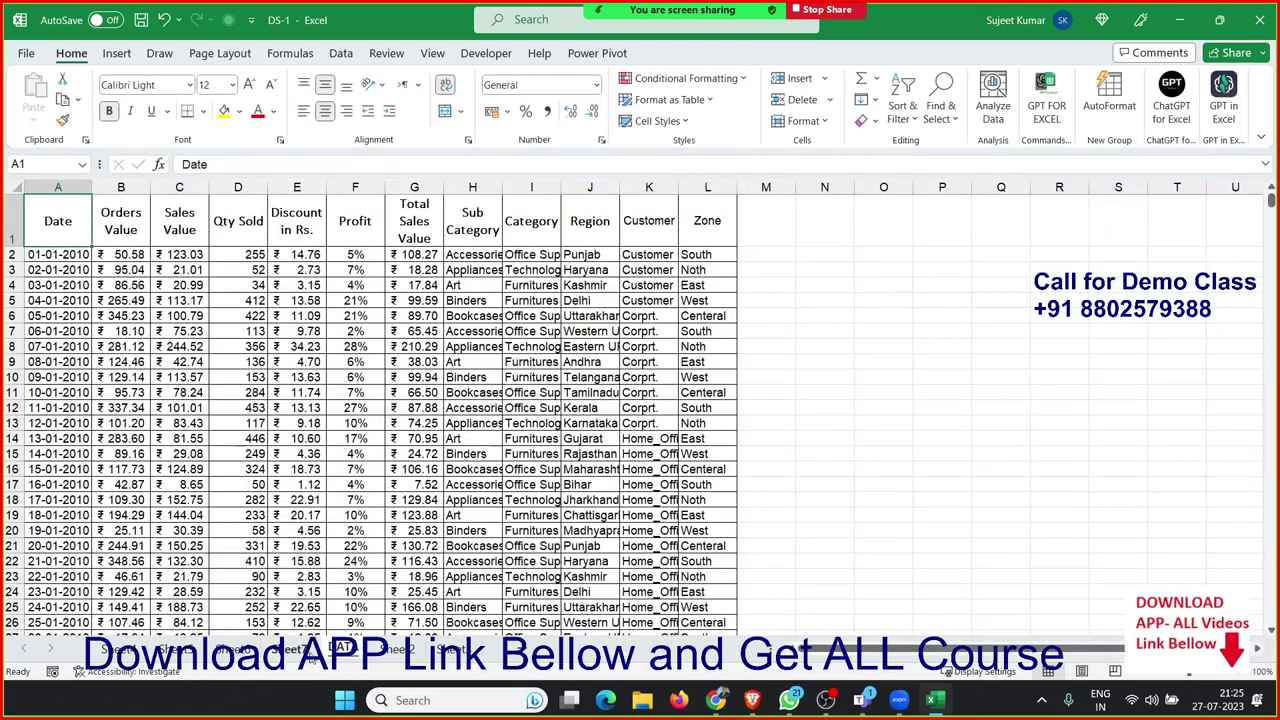
left_click(288, 649)
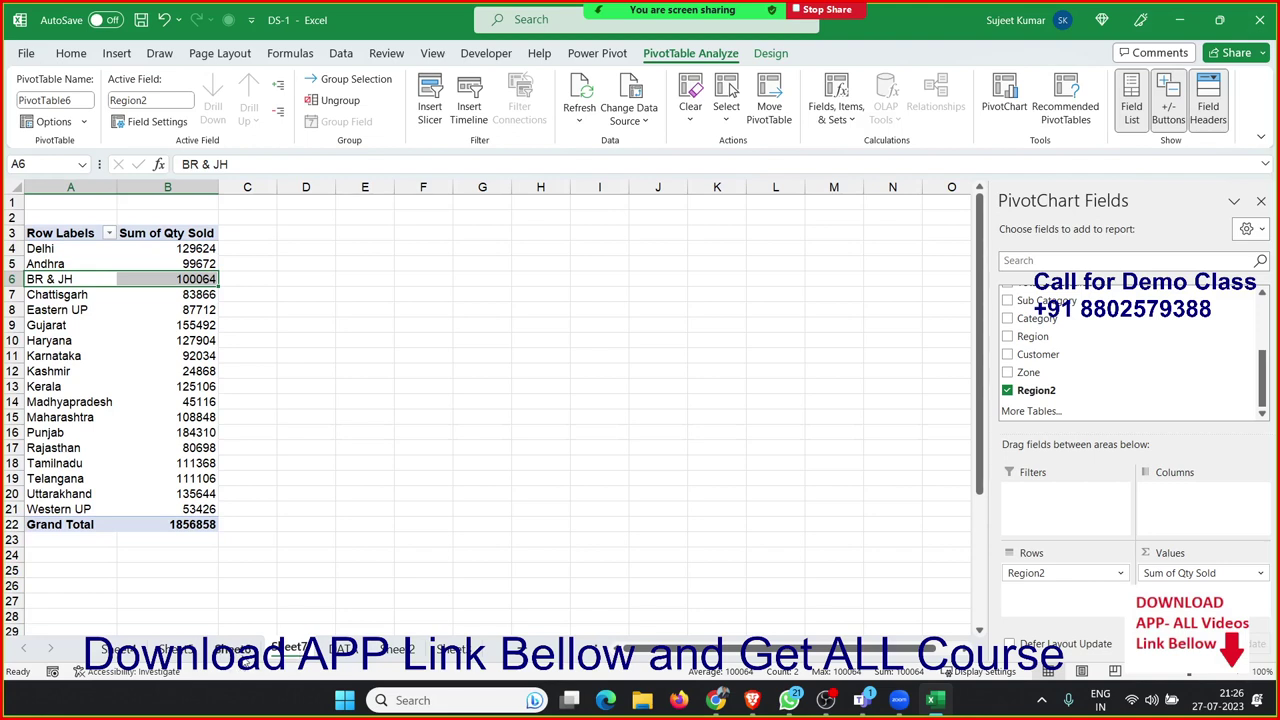
Step: Group Eastern UP and Western UP into one row named UP, totalling 141138
left_click(67, 505)
key("ctrl+shift+Up")
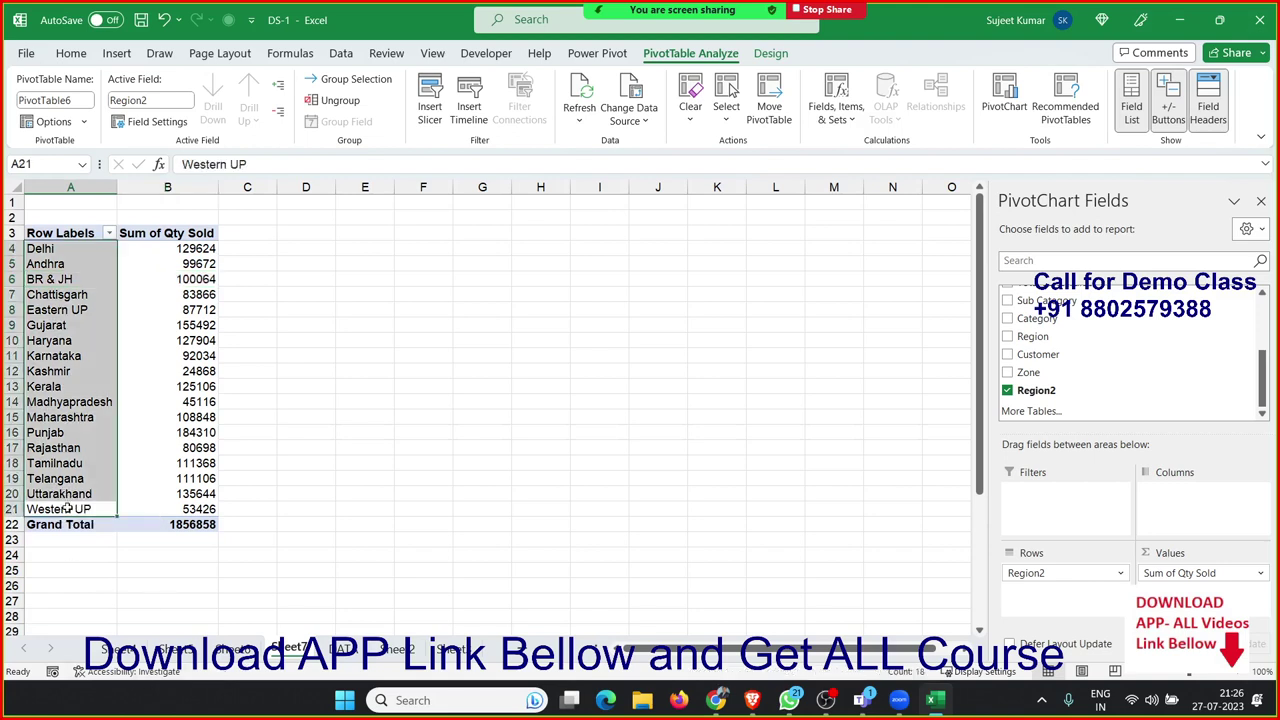
left_click(66, 508)
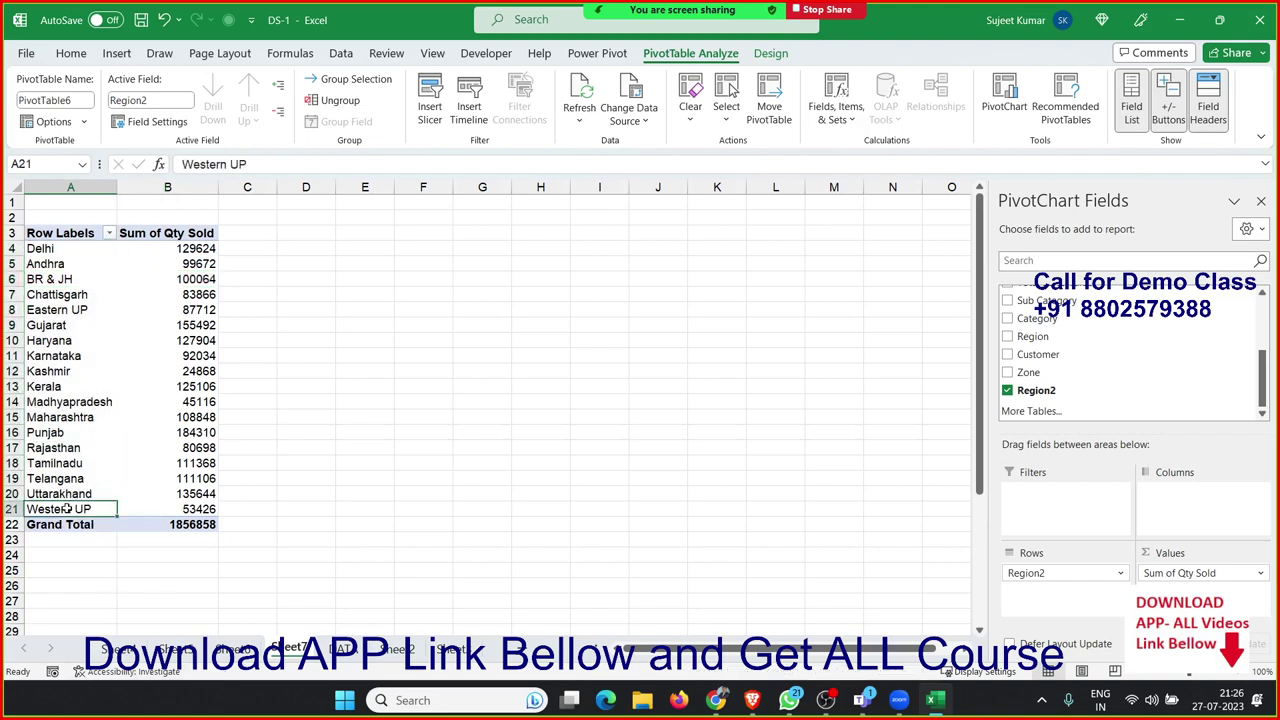
left_click(58, 310, "ctrl")
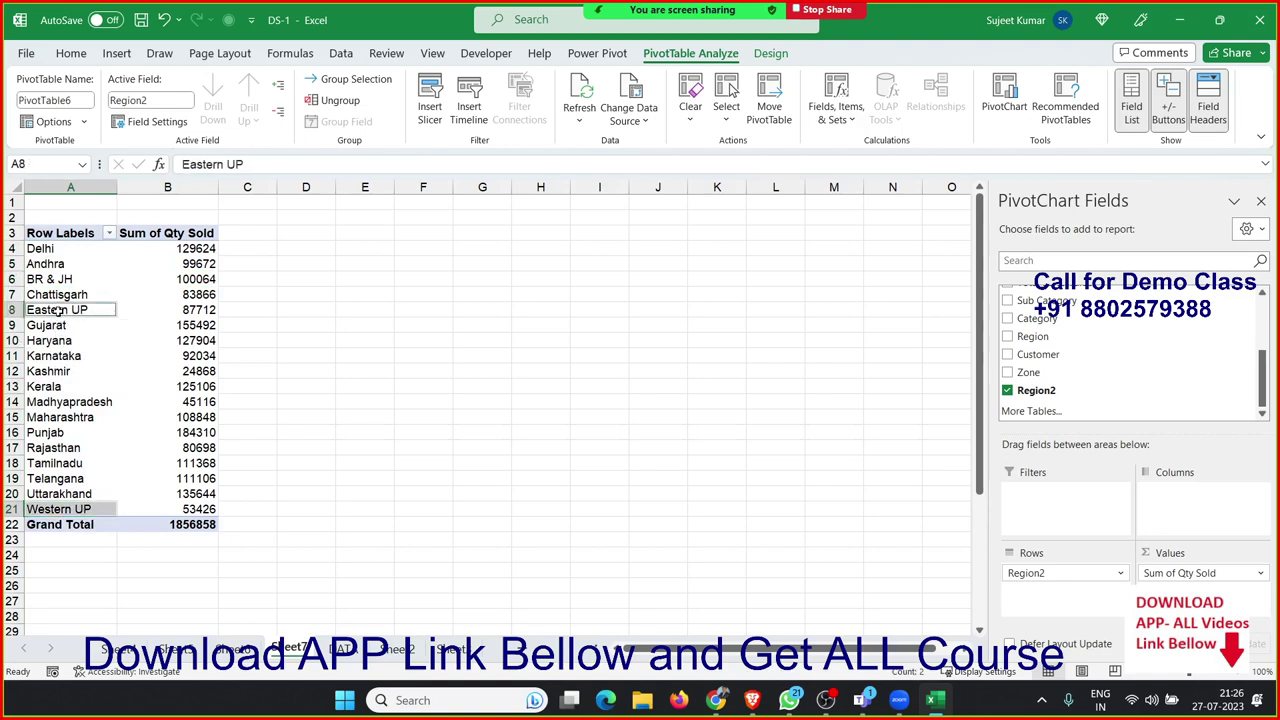
right_click(58, 312)
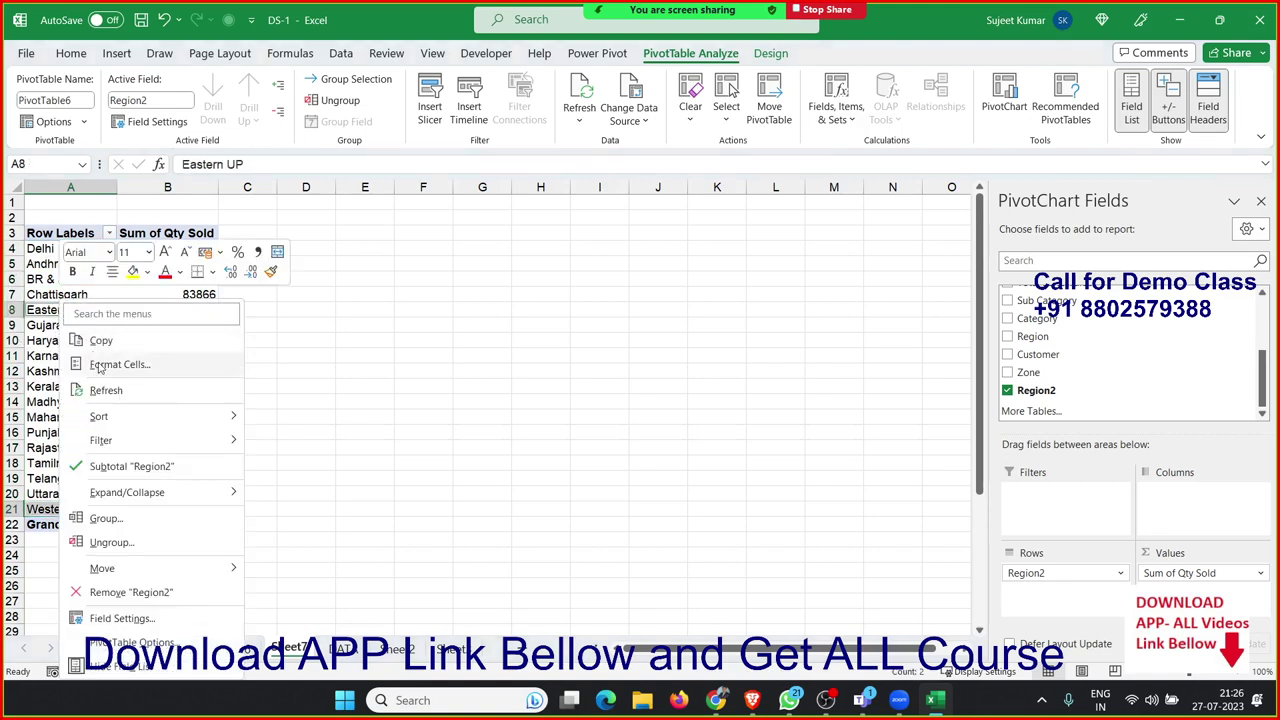
left_click(104, 518)
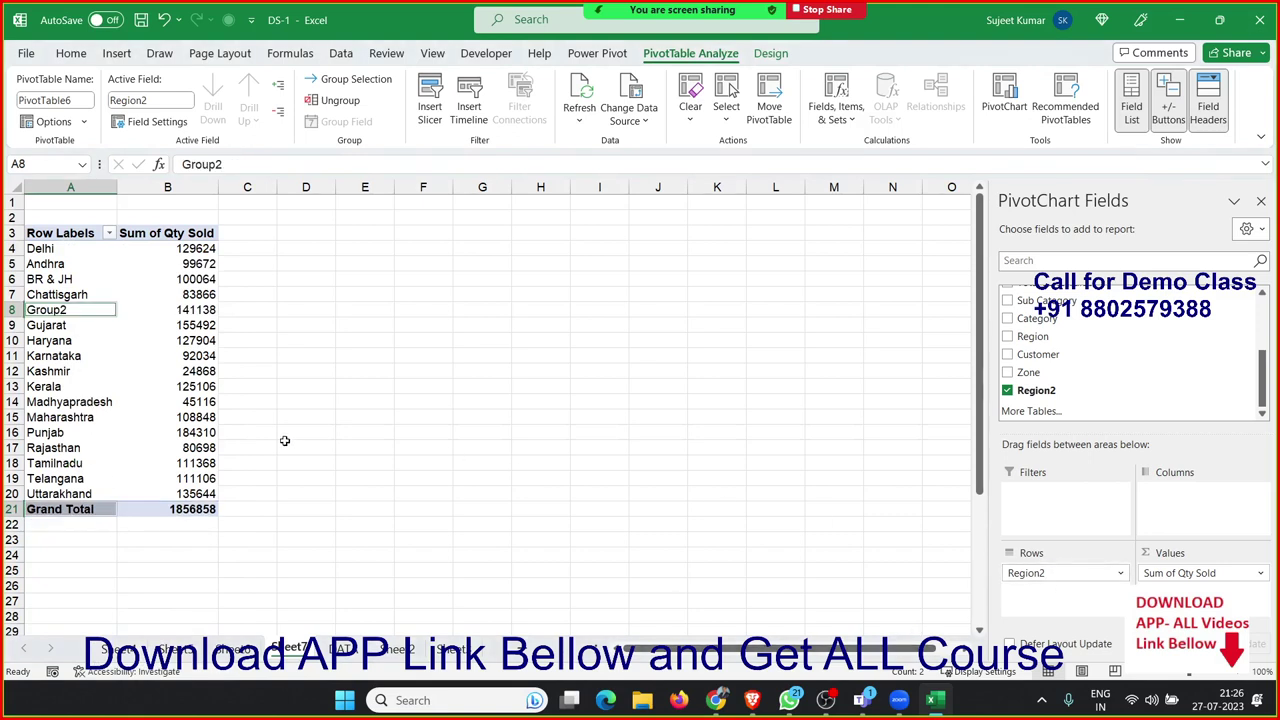
type("UP")
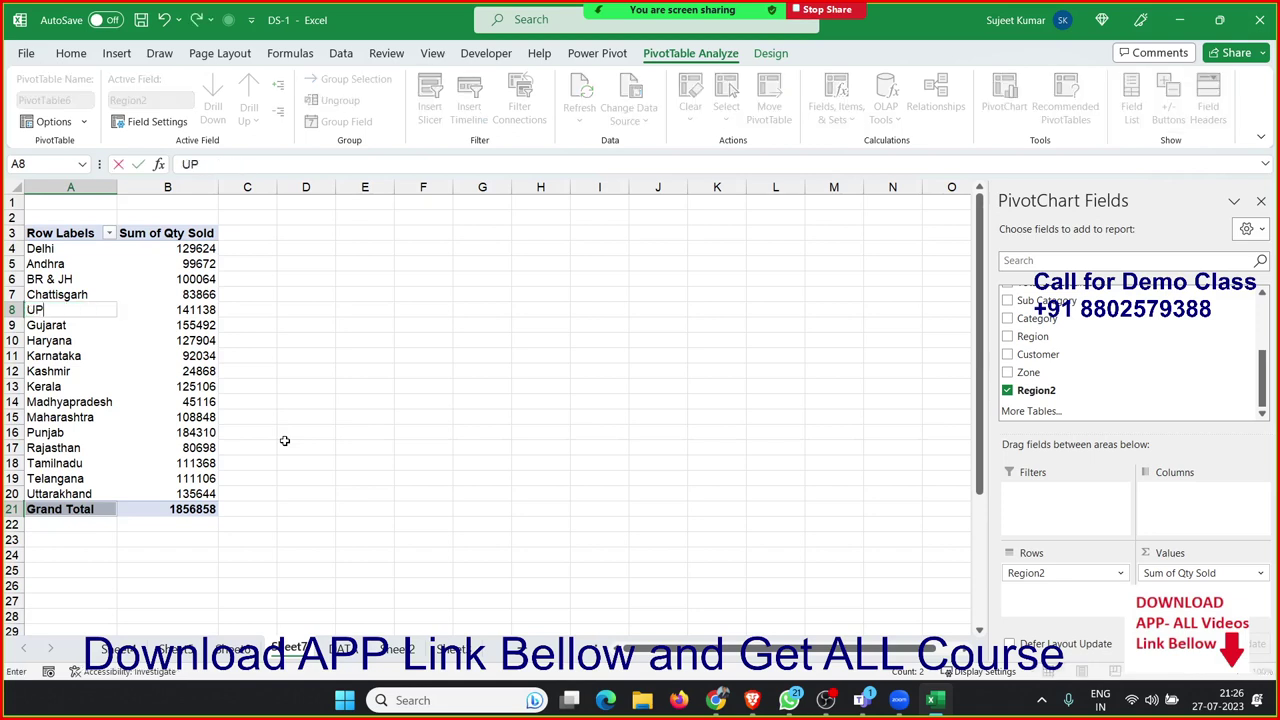
key("Return")
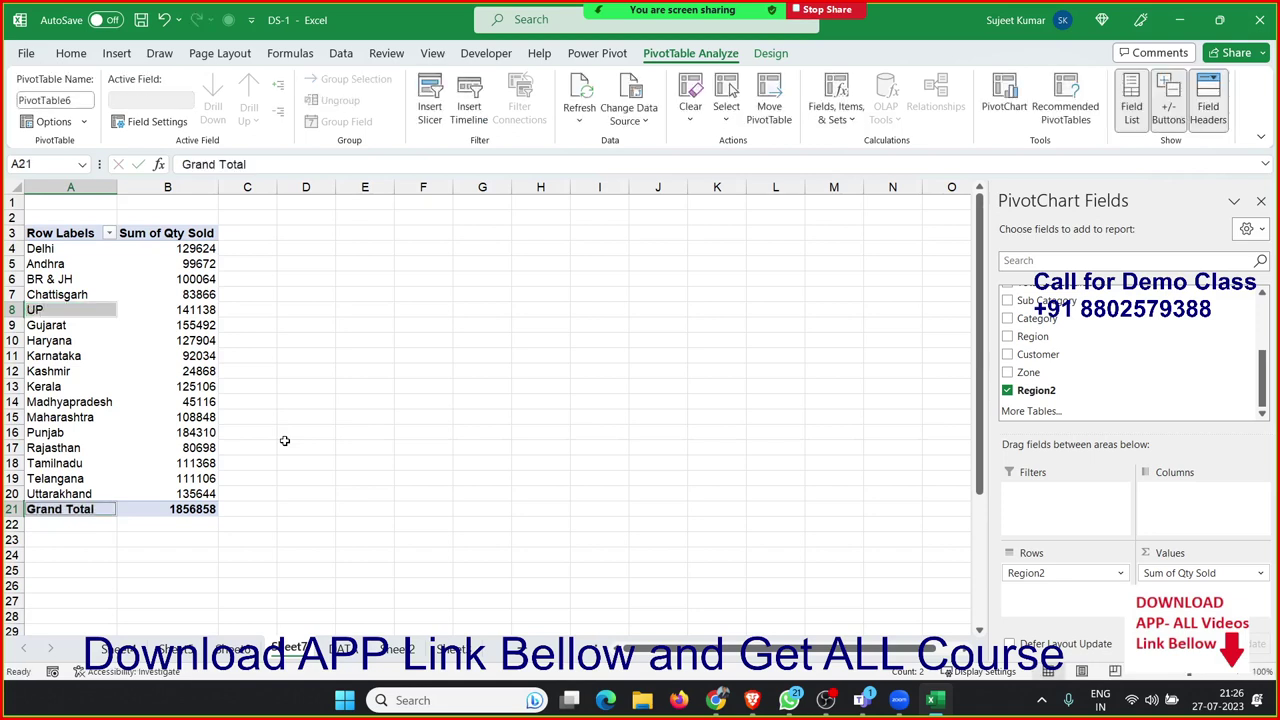
Step: Create a new pivot table from the DATA sheet at Sheet7!$G$1
left_click(358, 656)
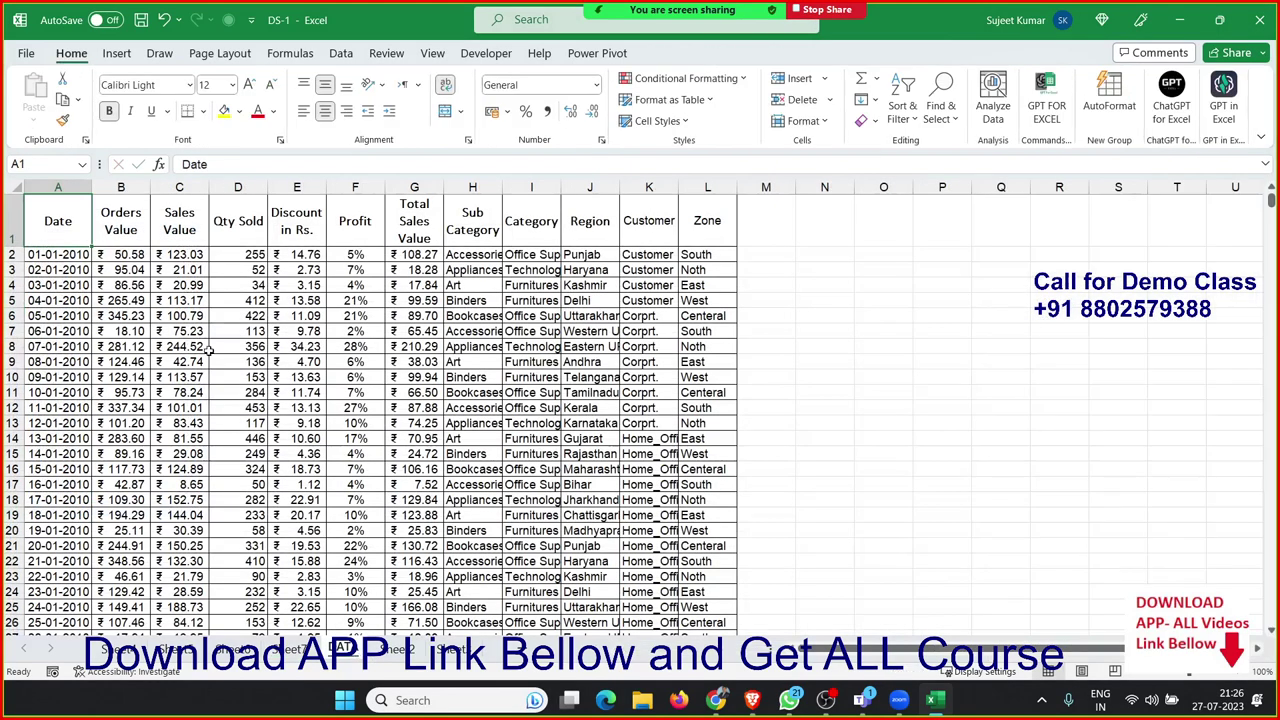
left_click(117, 53)
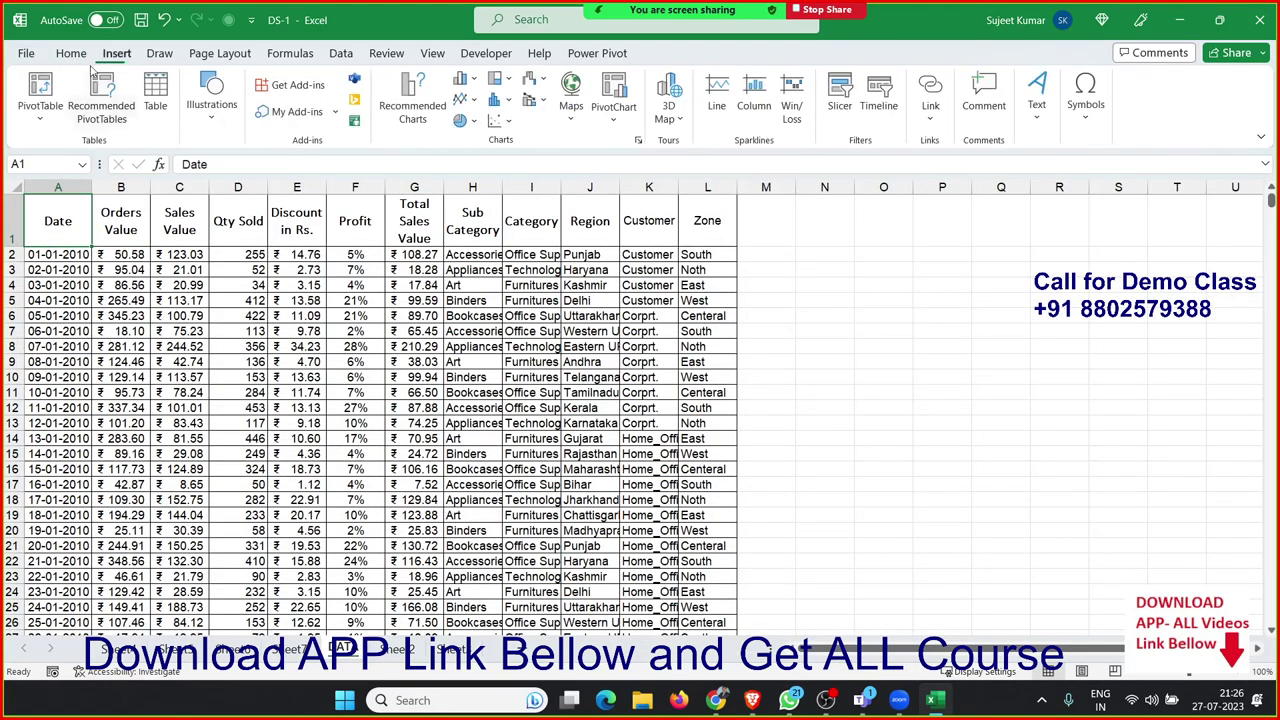
left_click(40, 90)
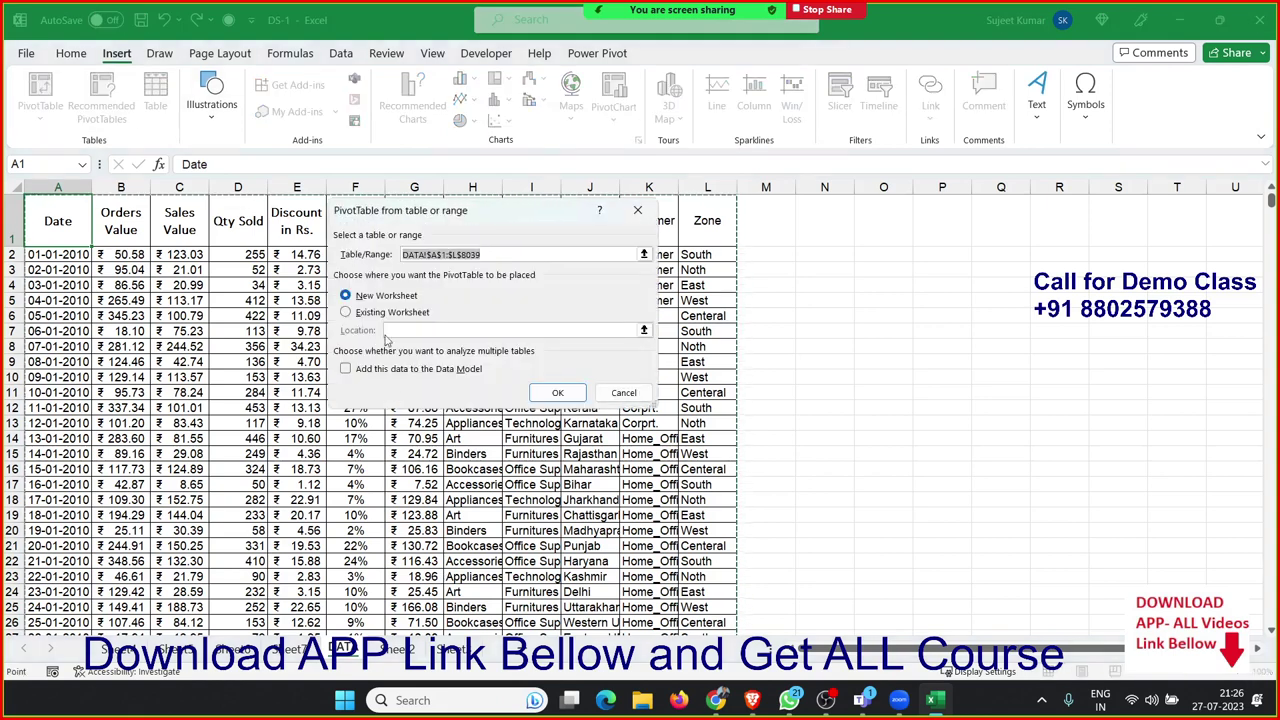
left_click(384, 315)
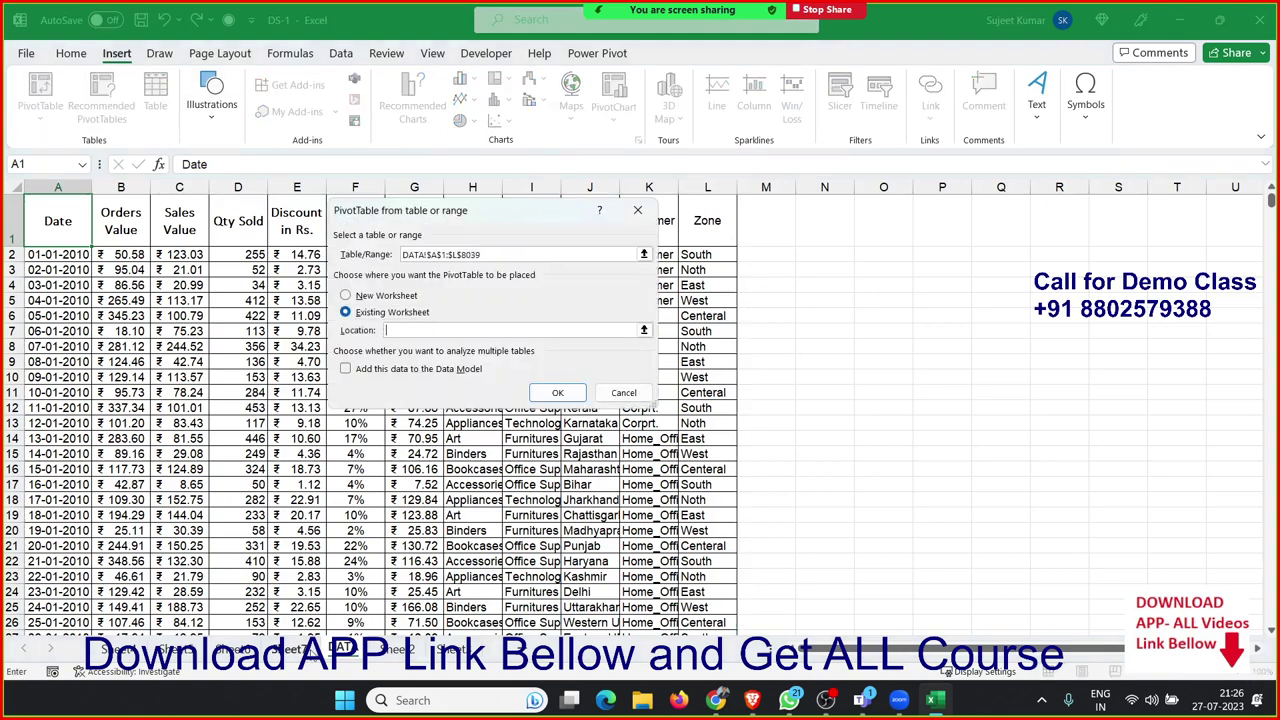
left_click(312, 652)
left_click_drag(483, 212, 483, 389)
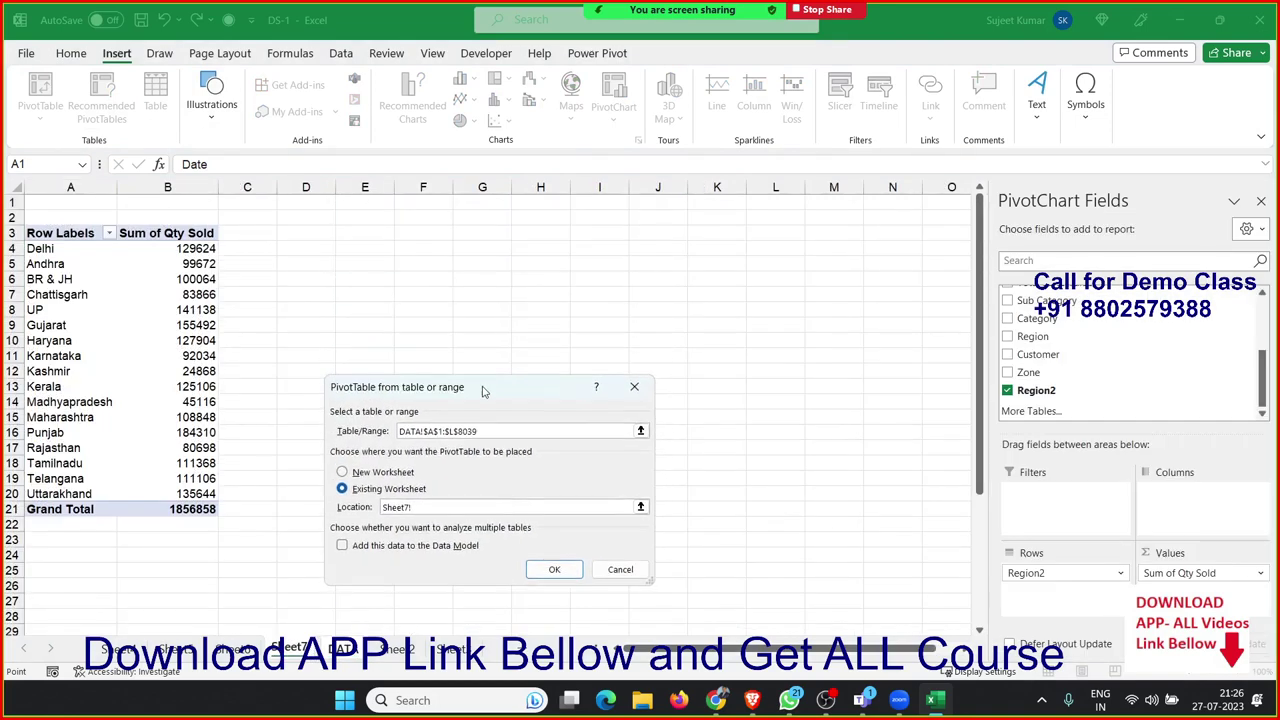
left_click(483, 203)
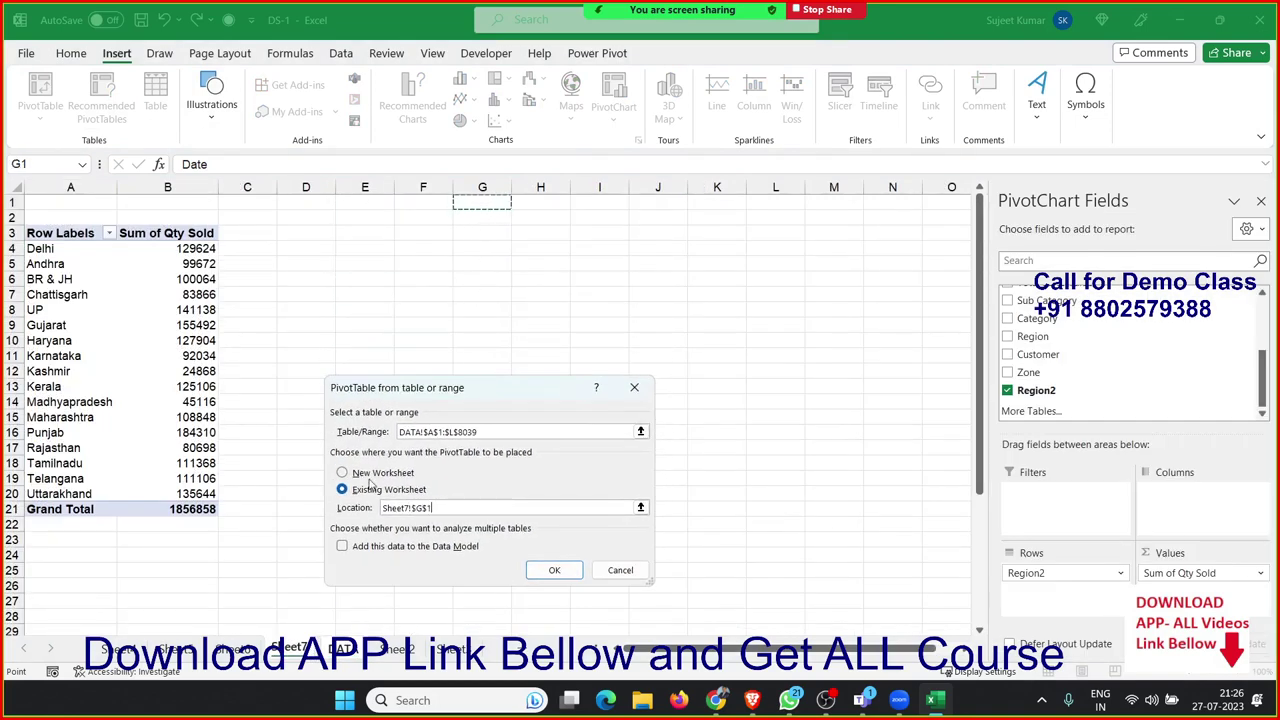
left_click(559, 569)
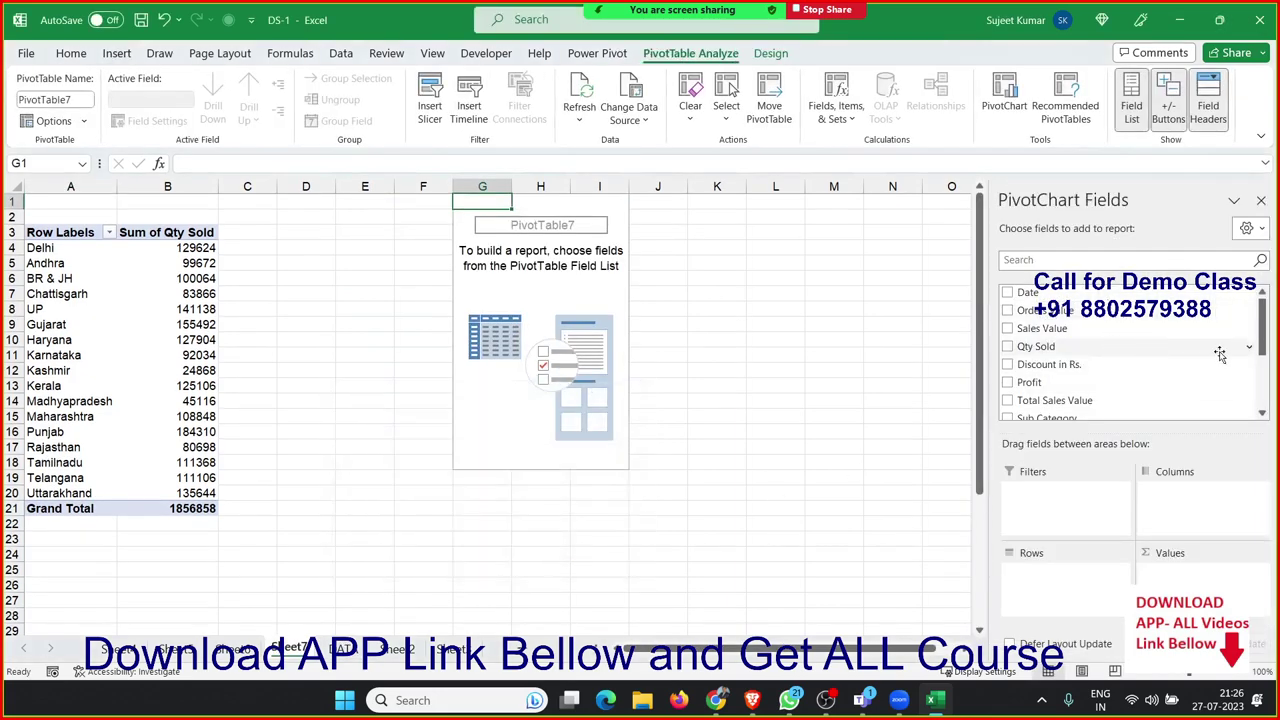
Step: Put Qty Sold in Rows and Sum of Sales Value in Values
scroll(1262, 350, "down", 1)
scroll(1262, 350, "down", 1)
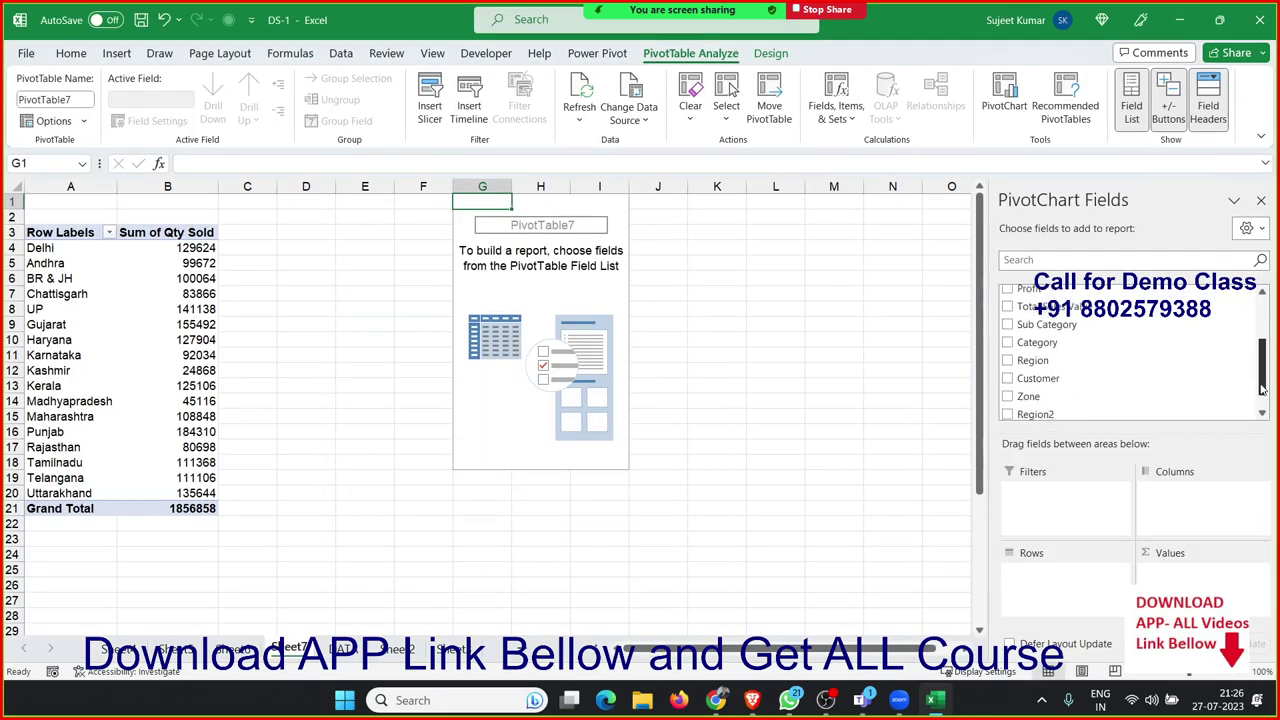
scroll(1262, 350, "down", 1)
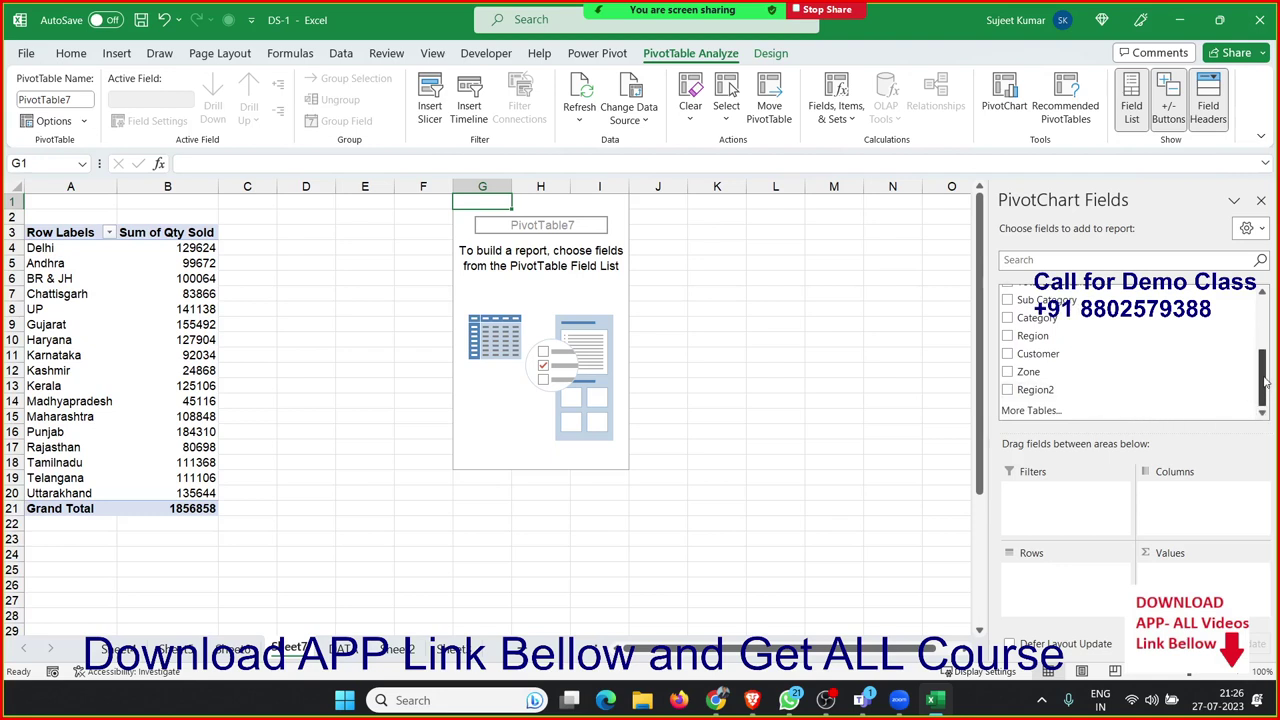
scroll(1262, 350, "up", 1)
scroll(1264, 342, "up", 1)
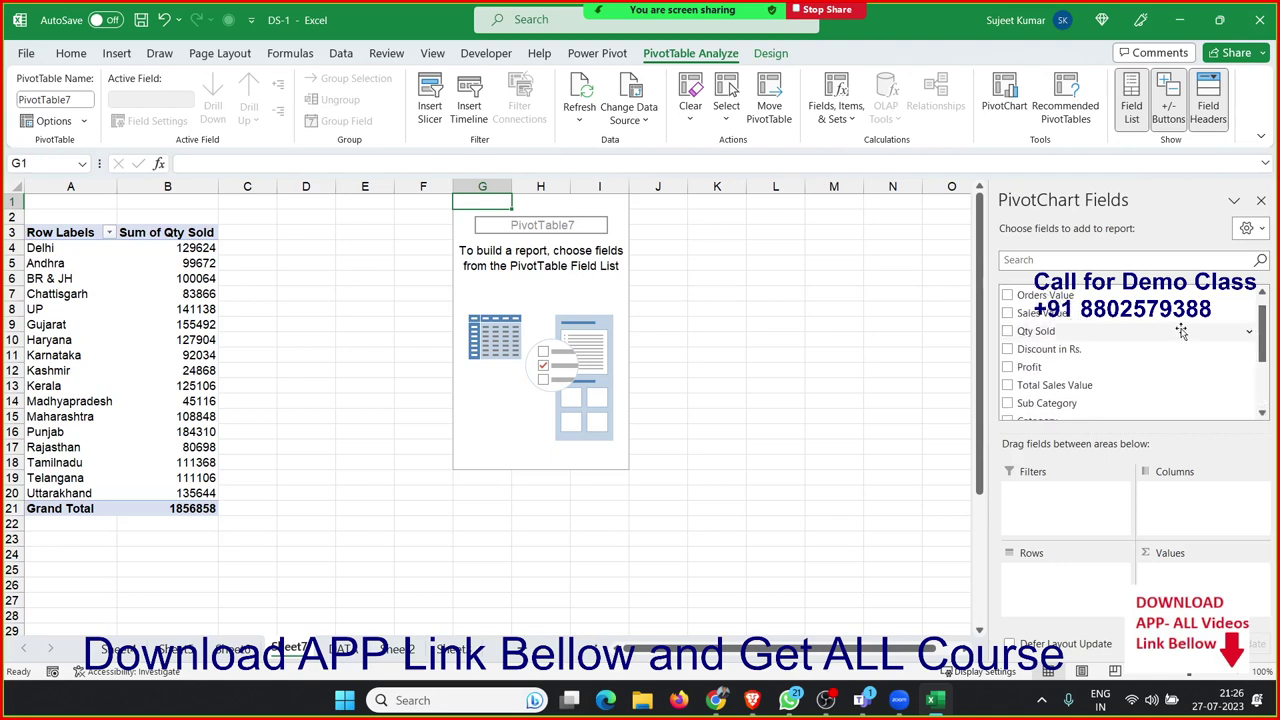
left_click_drag(1036, 318, 1071, 579)
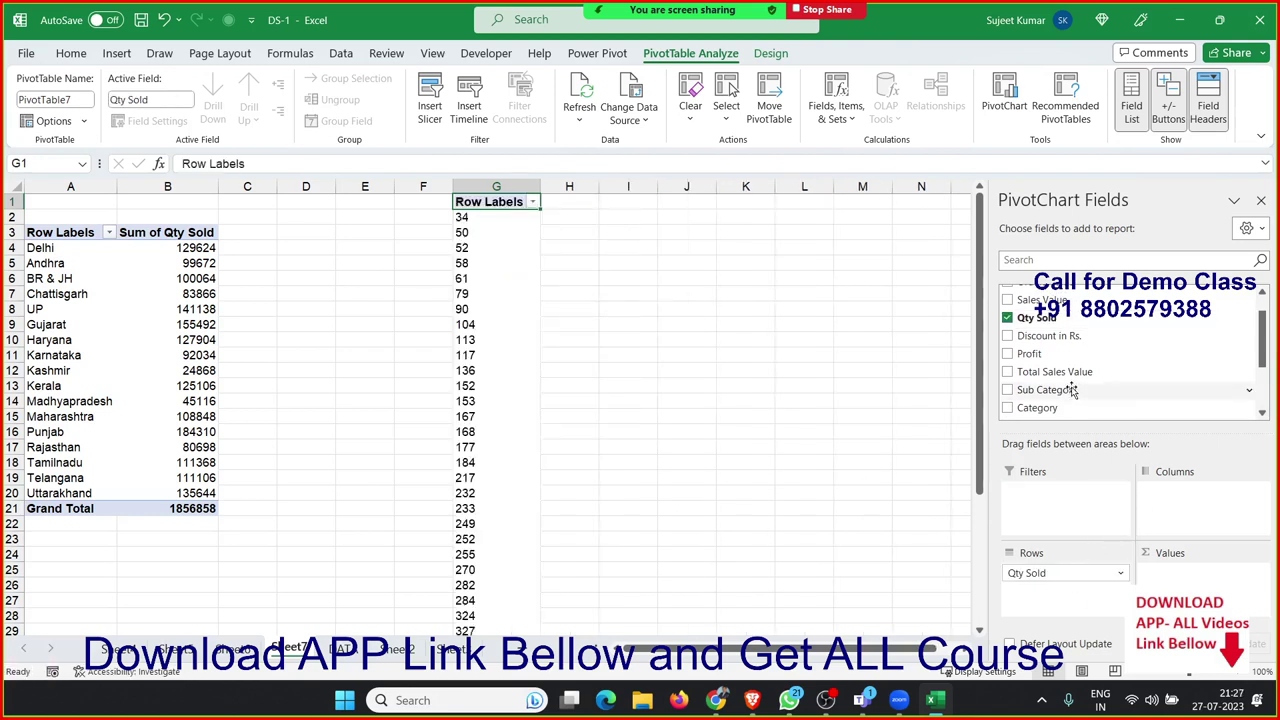
left_click_drag(1056, 300, 1178, 575)
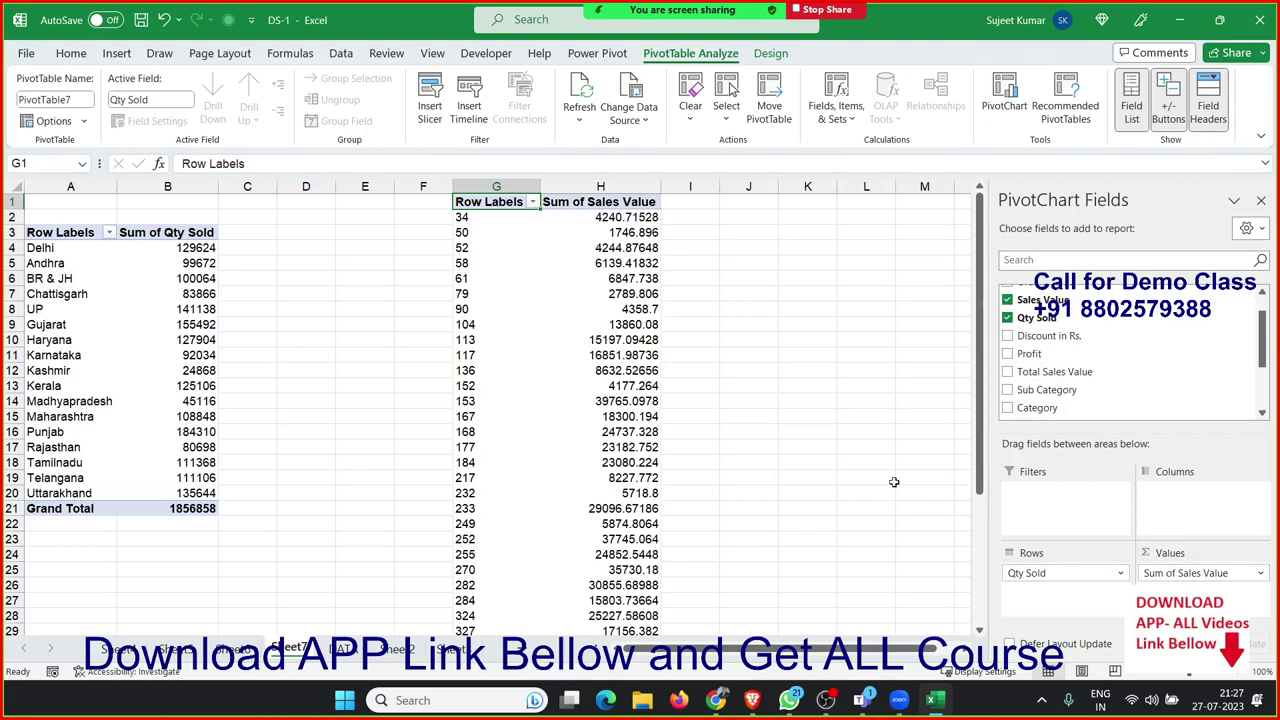
Step: Check the Sales Value total for Qty Sold 117 and scroll through the list
left_click(565, 355)
scroll(565, 355, "down", 1)
scroll(565, 355, "down", 6)
scroll(565, 355, "up", 4)
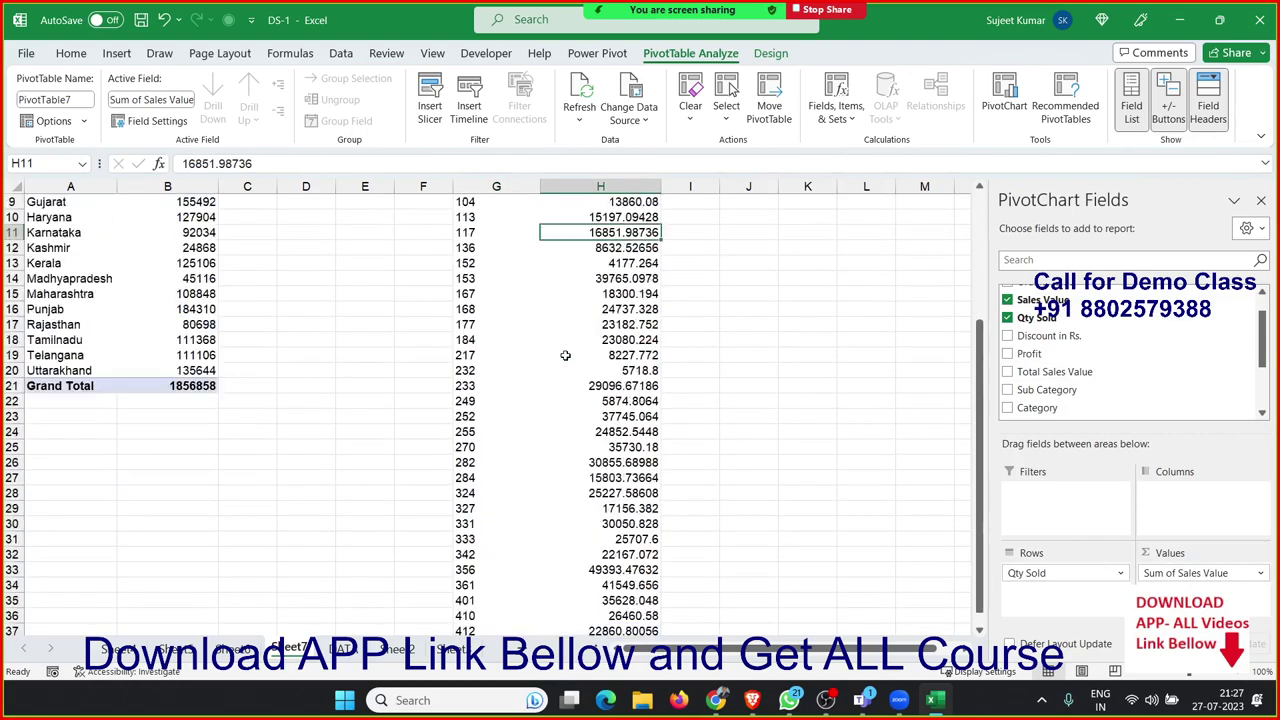
scroll(565, 355, "up", 3)
scroll(565, 355, "down", 5)
scroll(565, 355, "down", 1)
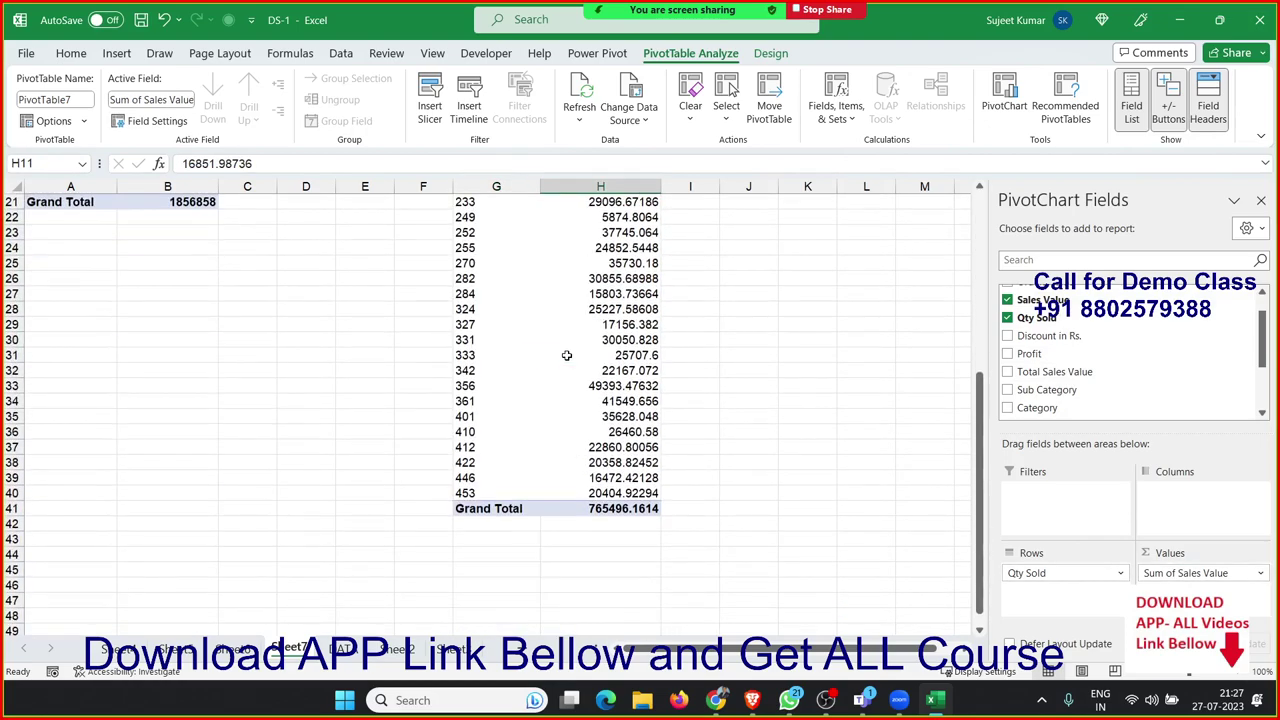
scroll(565, 355, "up", 7)
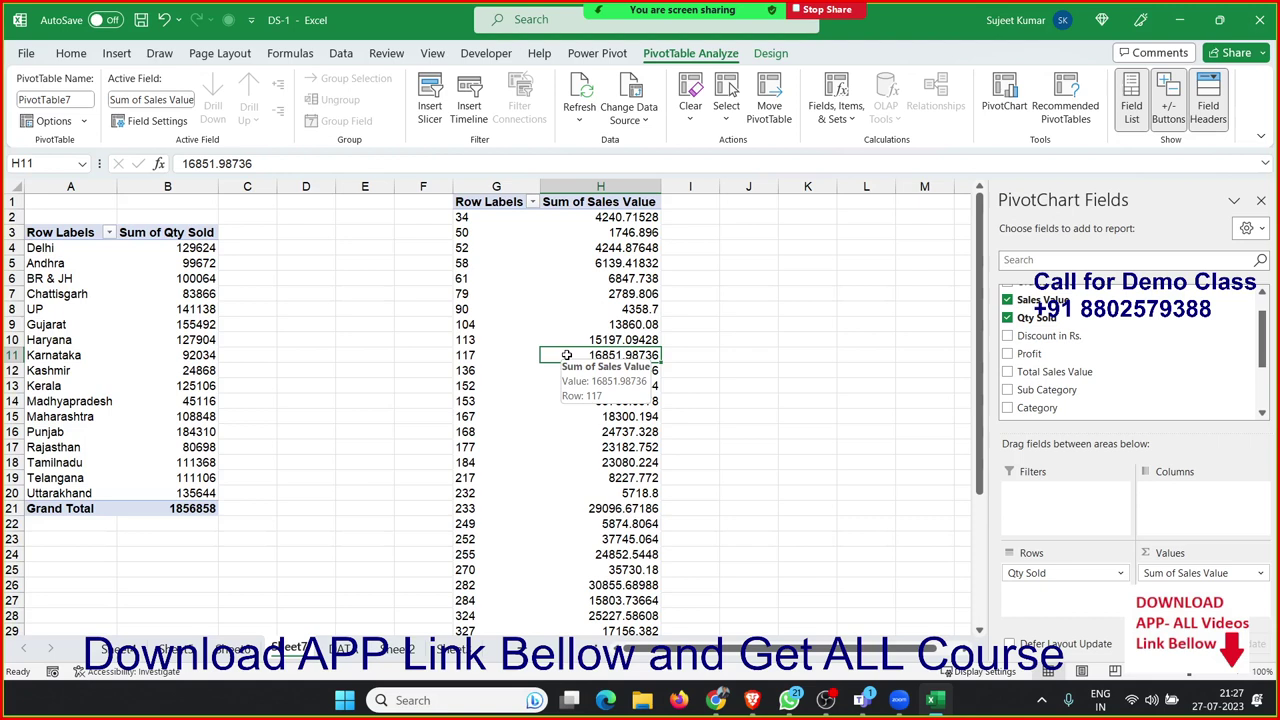
Step: Group the Qty Sold labels starting at 0 in bands of 20
right_click(466, 340)
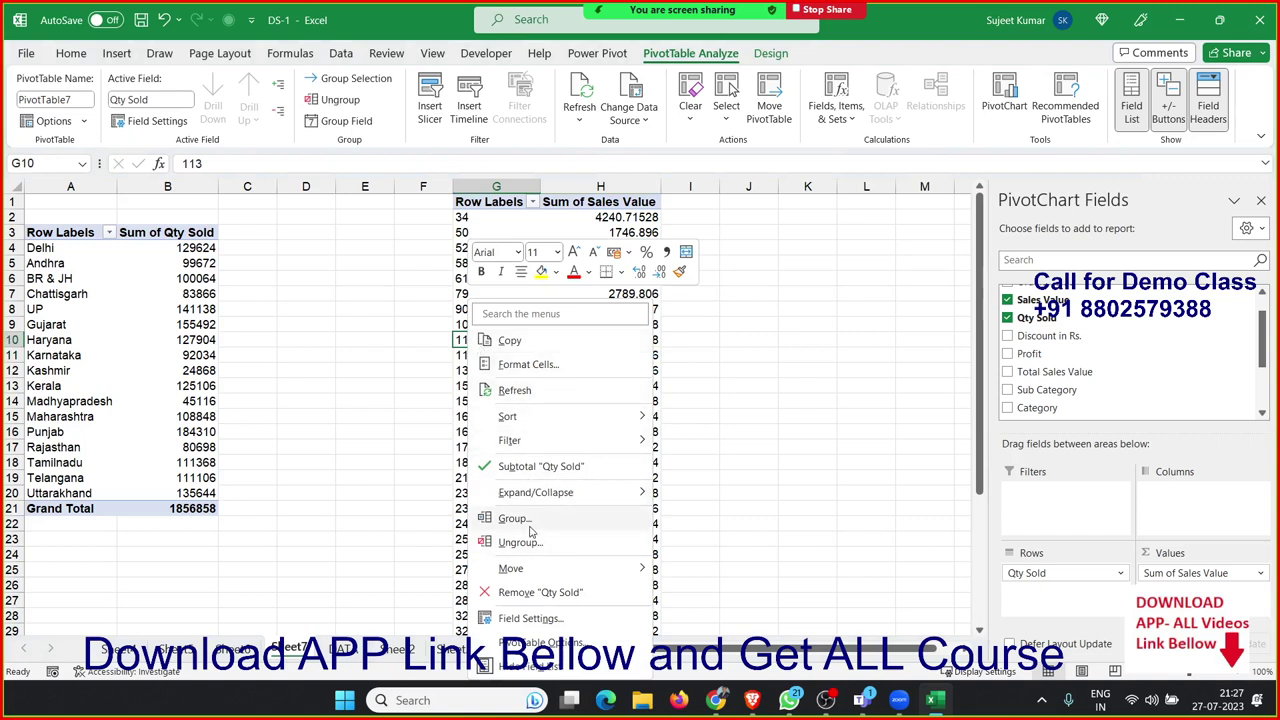
key("Escape")
key("alt+shift+Right")
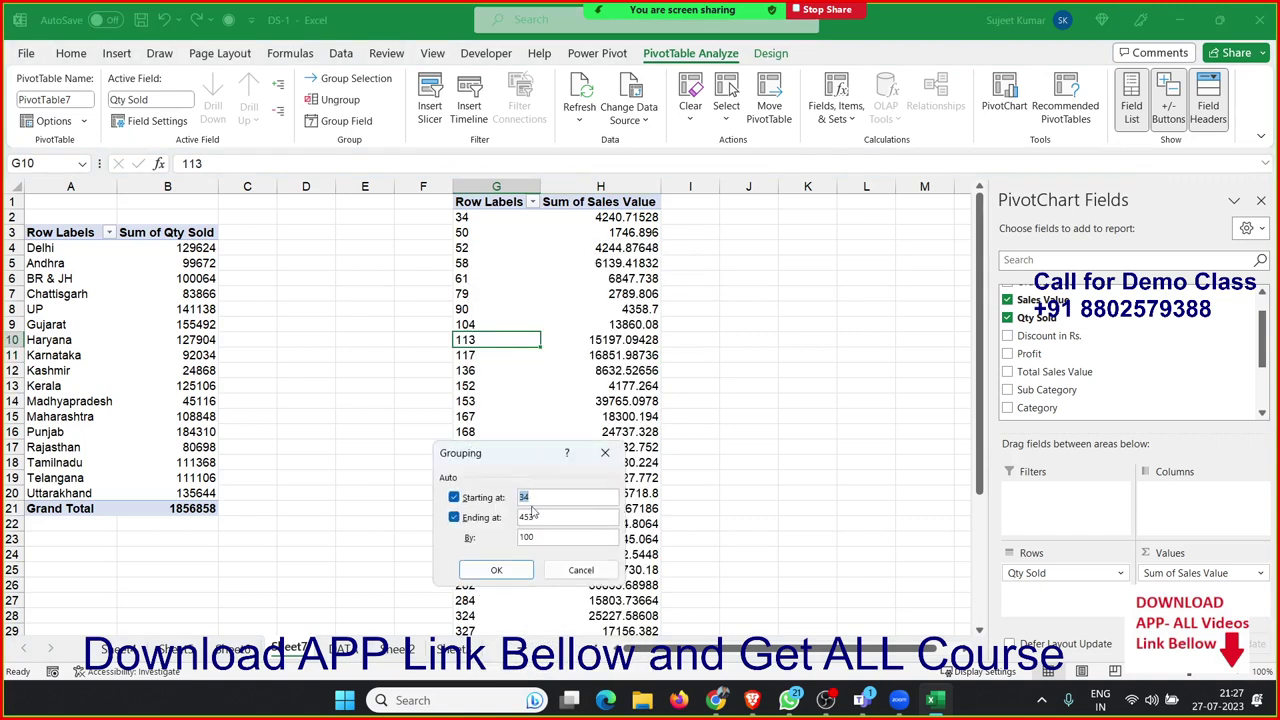
type("0")
double_click(534, 517)
type("10")
double_click(551, 537)
type("20")
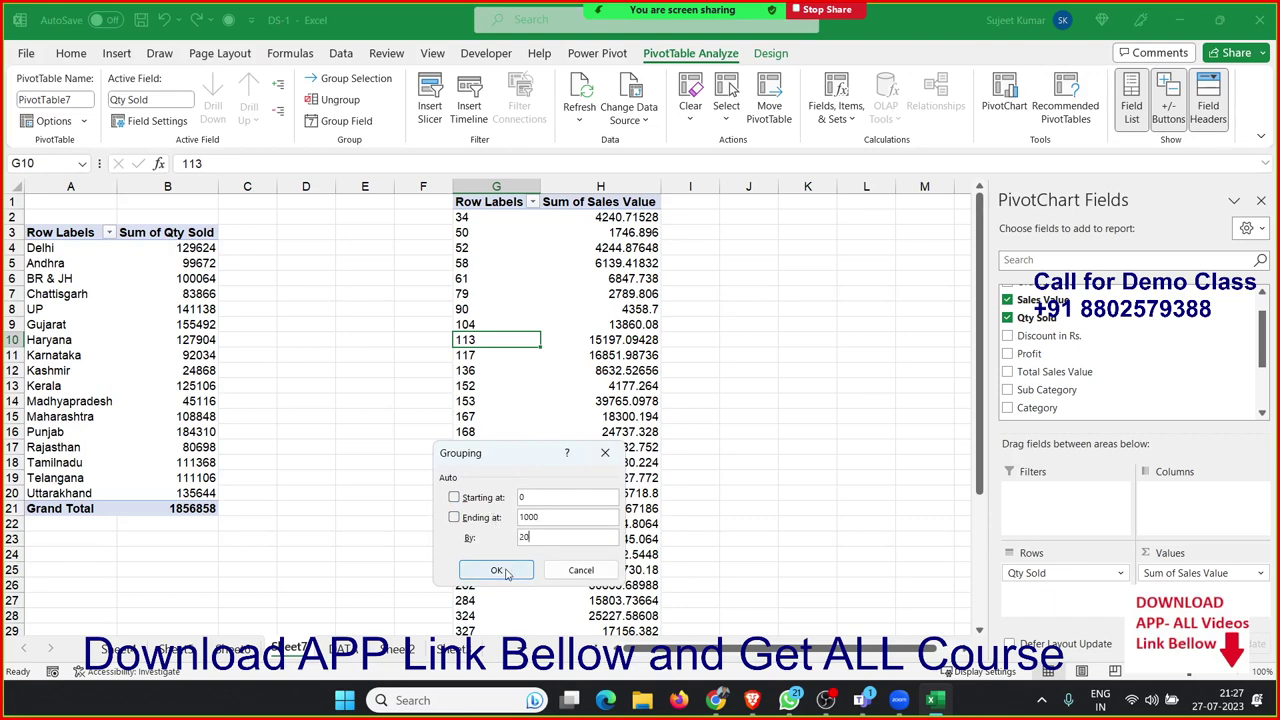
left_click(500, 569)
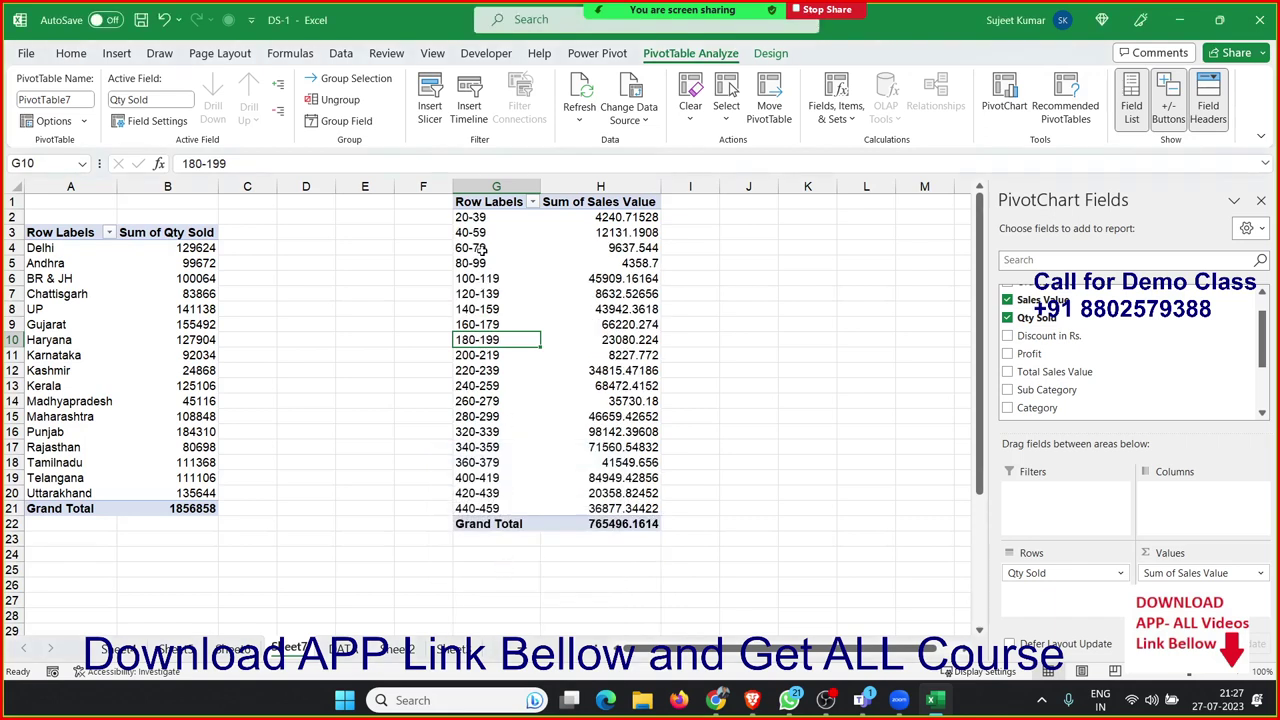
Step: Select the grouped quantity bands and totals, then go to the DATA sheet
mouse_move(481, 218)
left_mouse_down()
mouse_move(583, 218)
mouse_move(607, 492)
left_mouse_up()
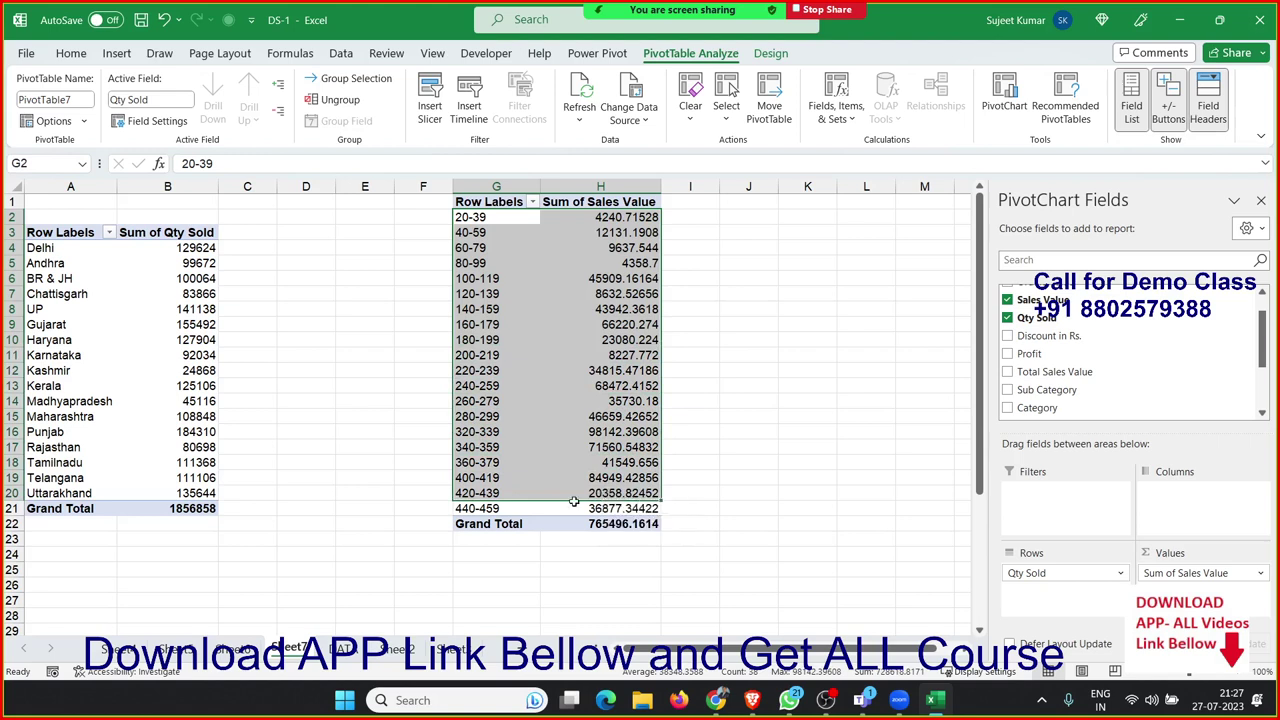
right_click(494, 422)
key("Escape")
left_click(341, 649)
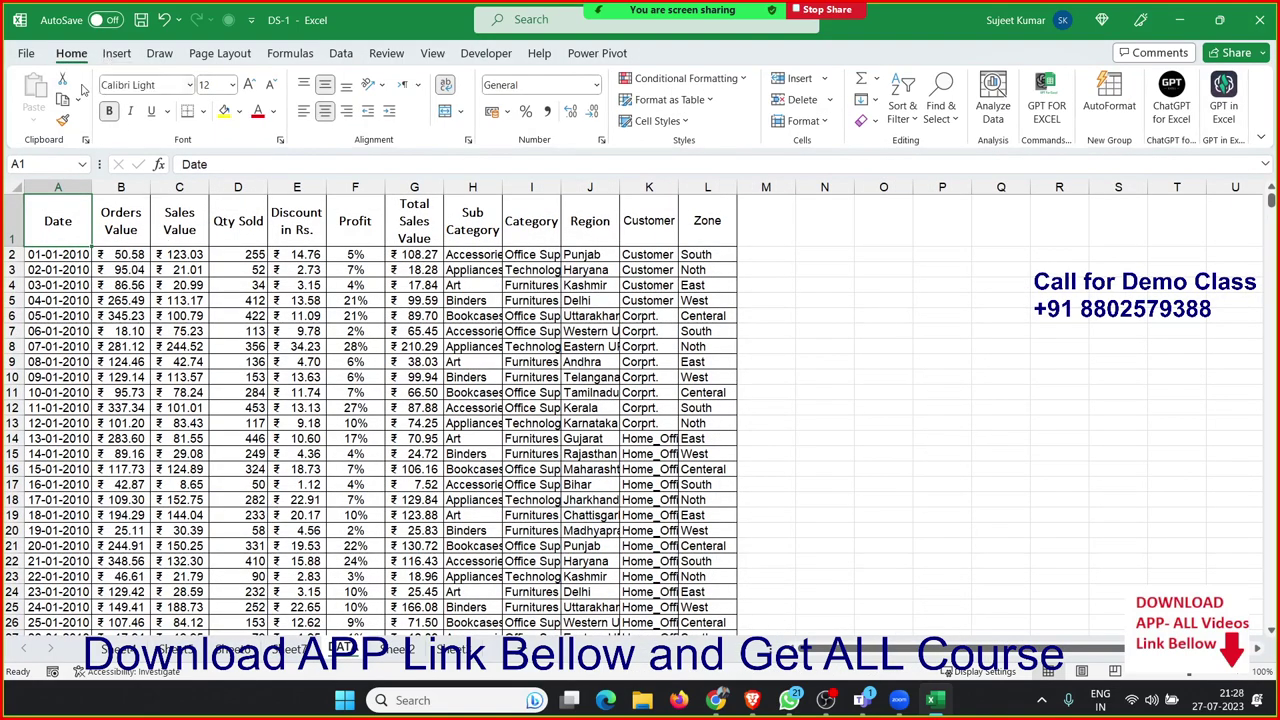
Step: Insert a new pivot table from the DATA sheet at Sheet7!$K$1
left_click(116, 53)
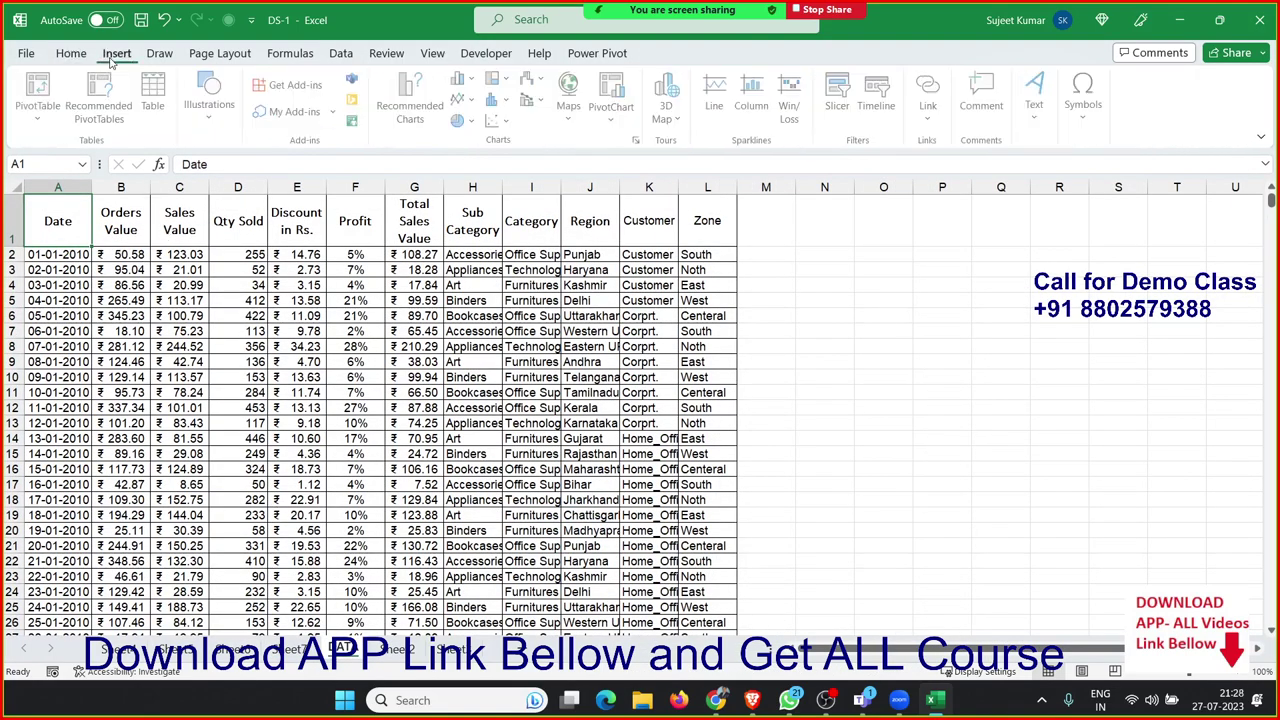
left_click(42, 86)
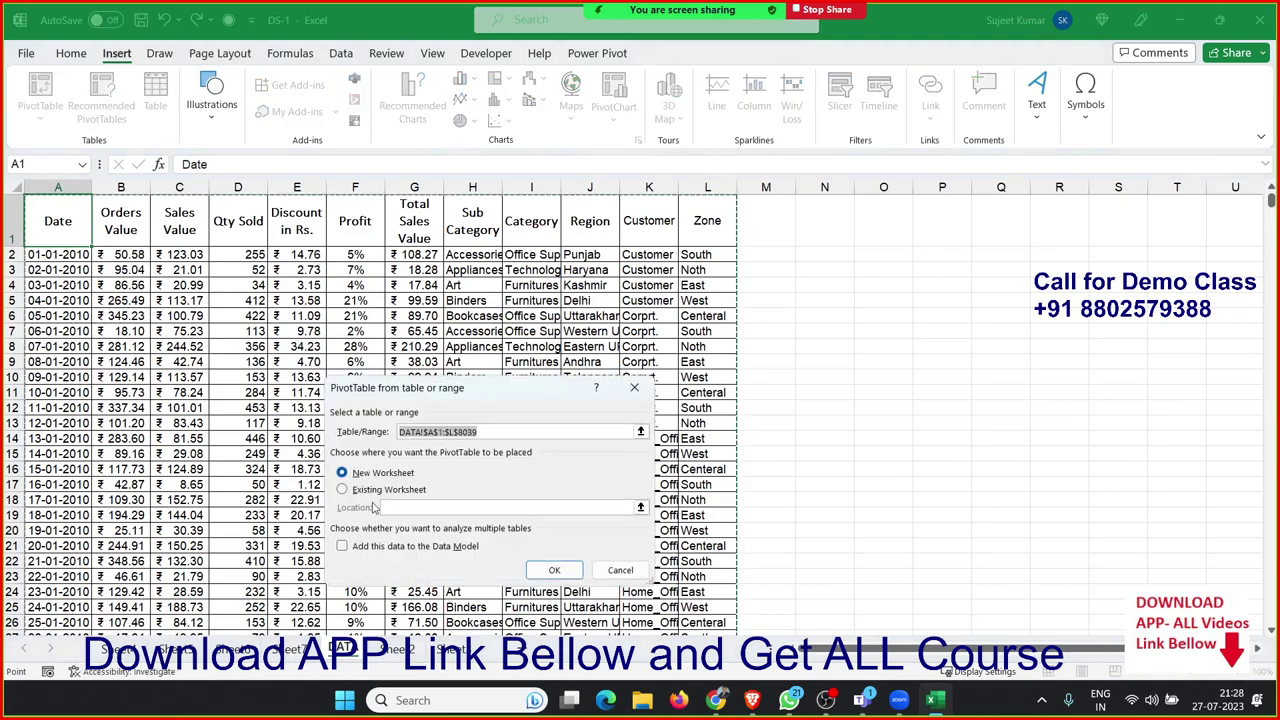
left_click(376, 490)
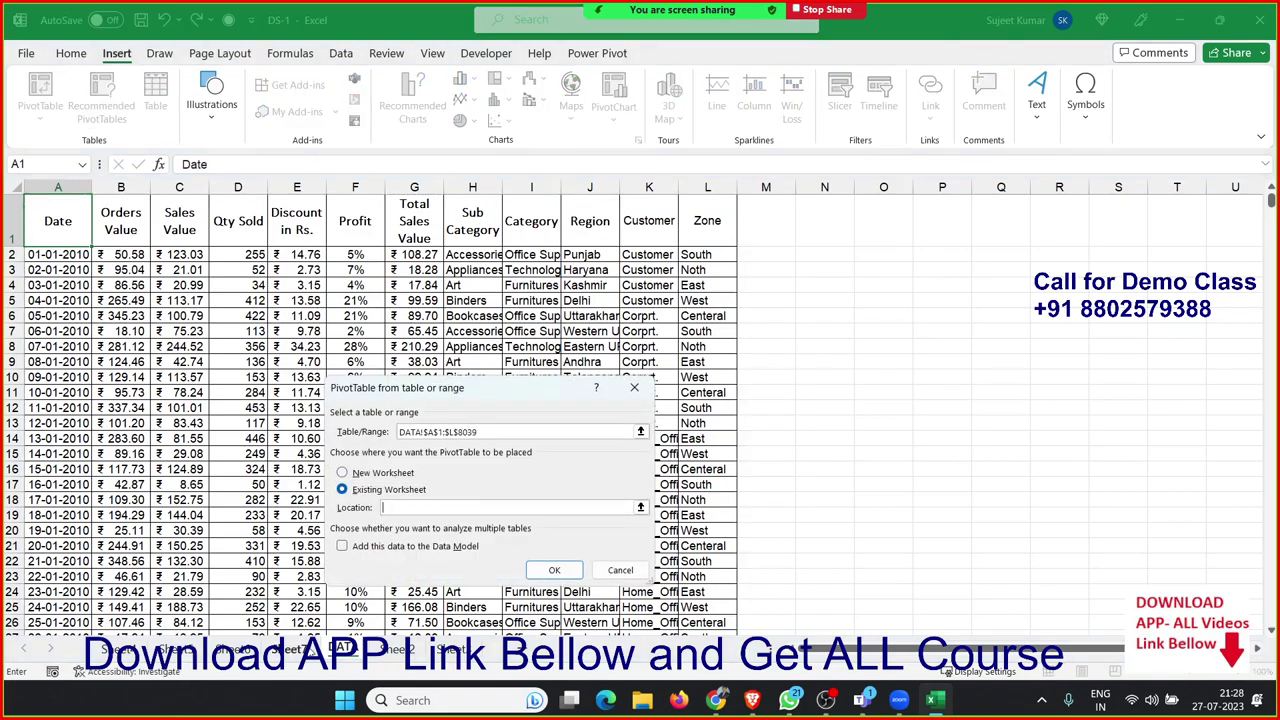
left_click(288, 649)
left_click(807, 202)
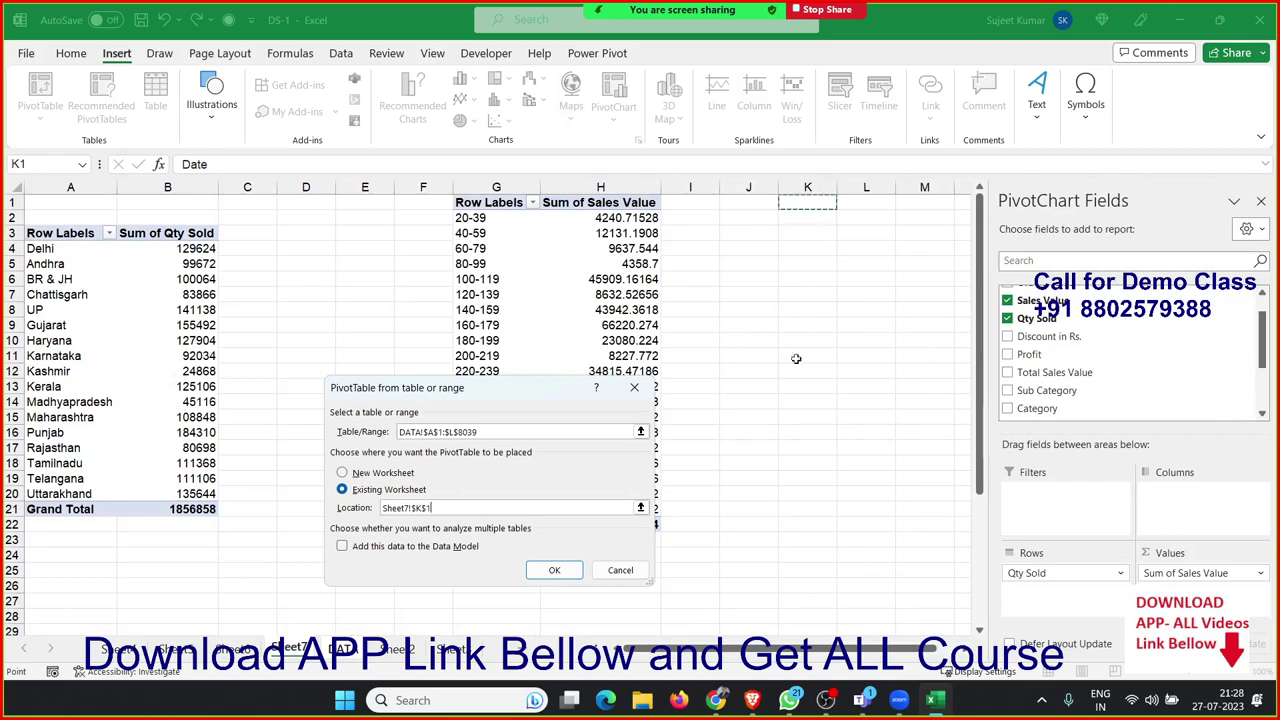
left_click(554, 570)
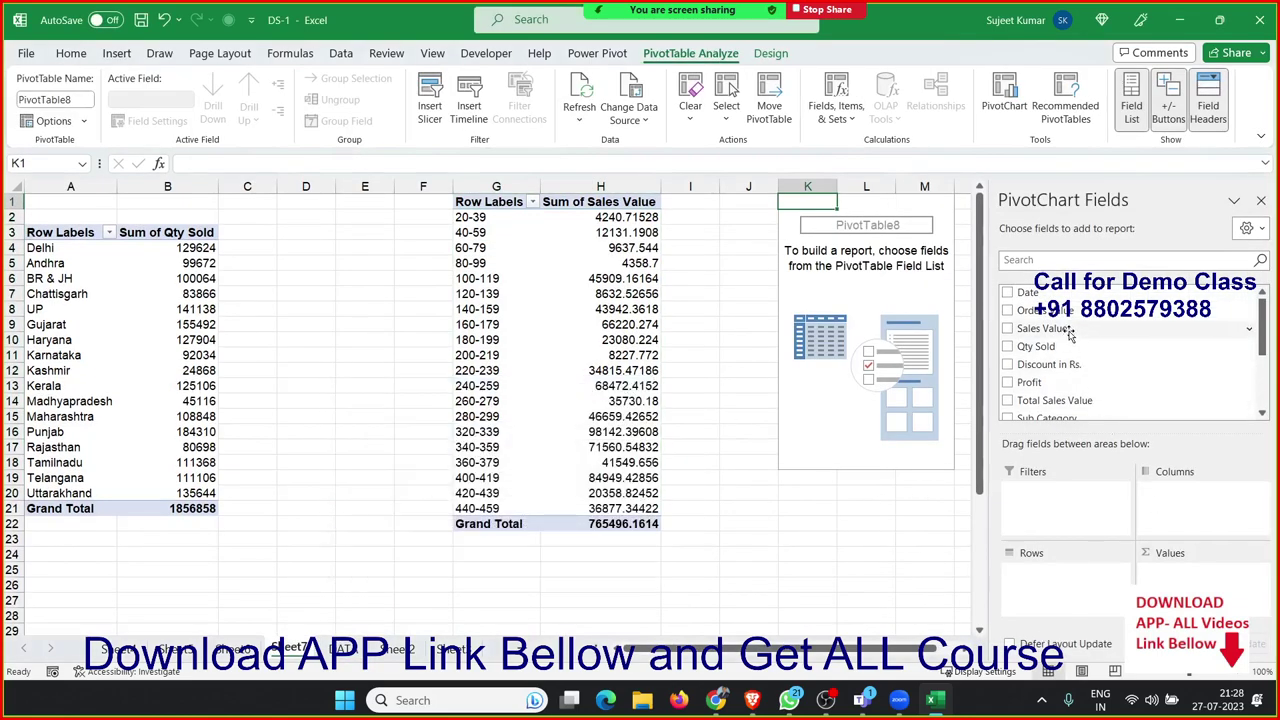
Step: Put Date in Rows and count Qty Sold by year, 2010–2021, totalling 8038
left_click_drag(1027, 292, 1076, 588)
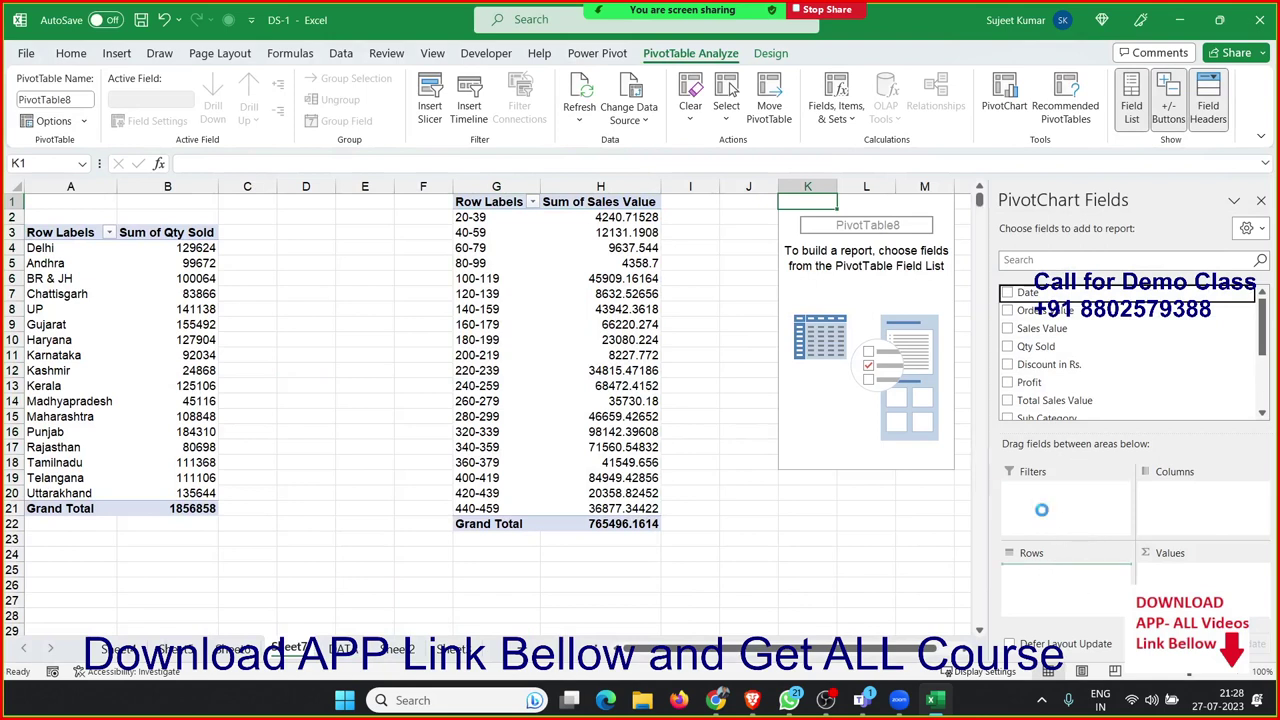
left_click_drag(1035, 346, 1168, 570)
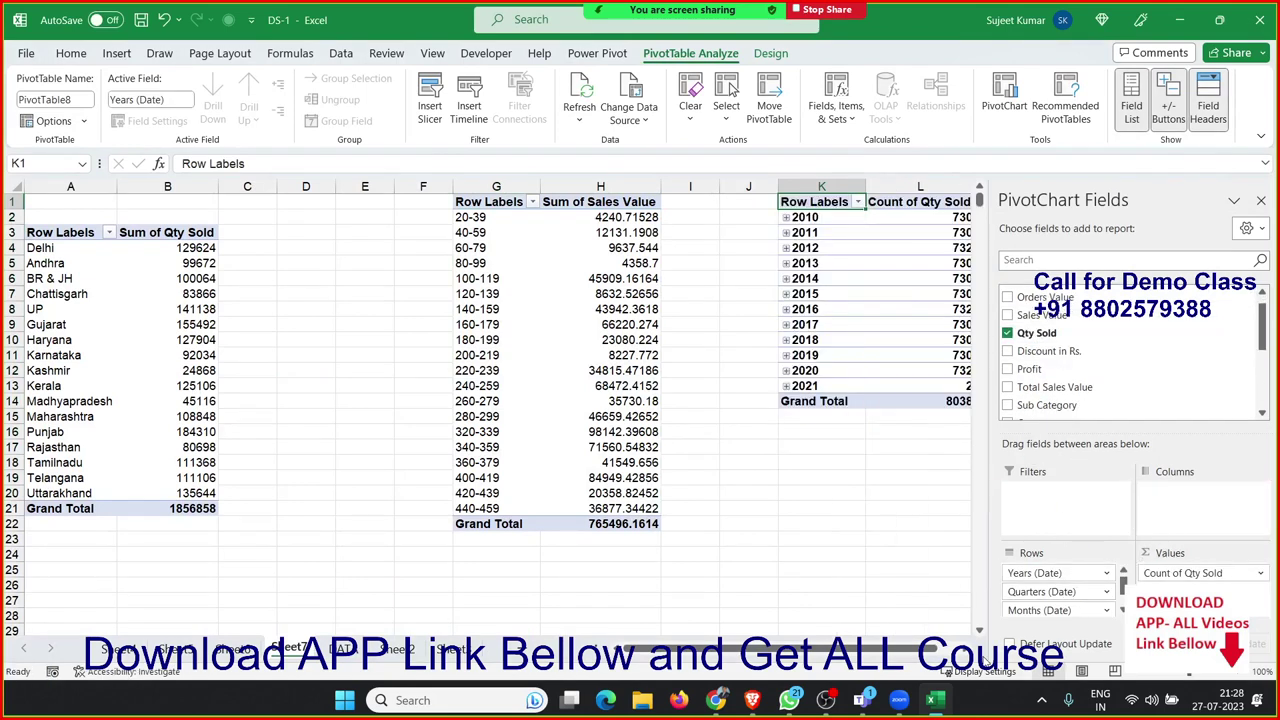
scroll(483, 261, "right", 5)
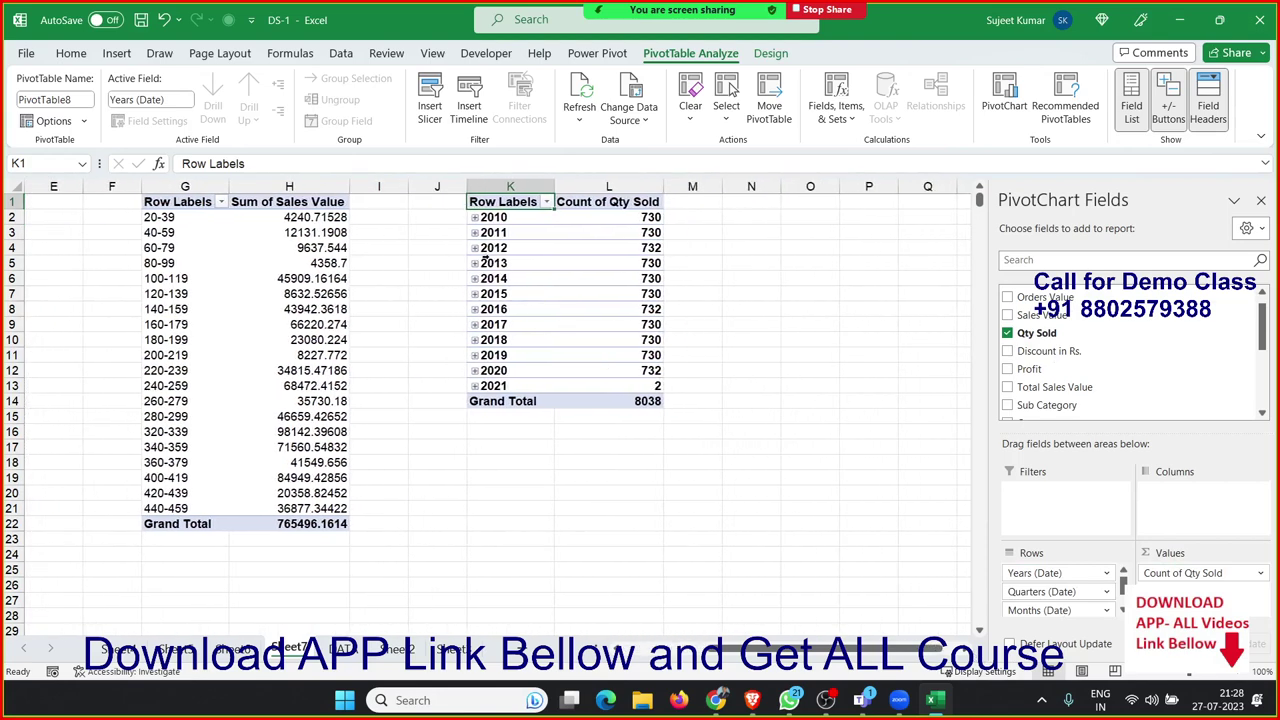
Step: Ungroup the year labels, then regroup the dates by Years and Months to show monthly Qty Sold counts
left_click(483, 261)
right_click(488, 262)
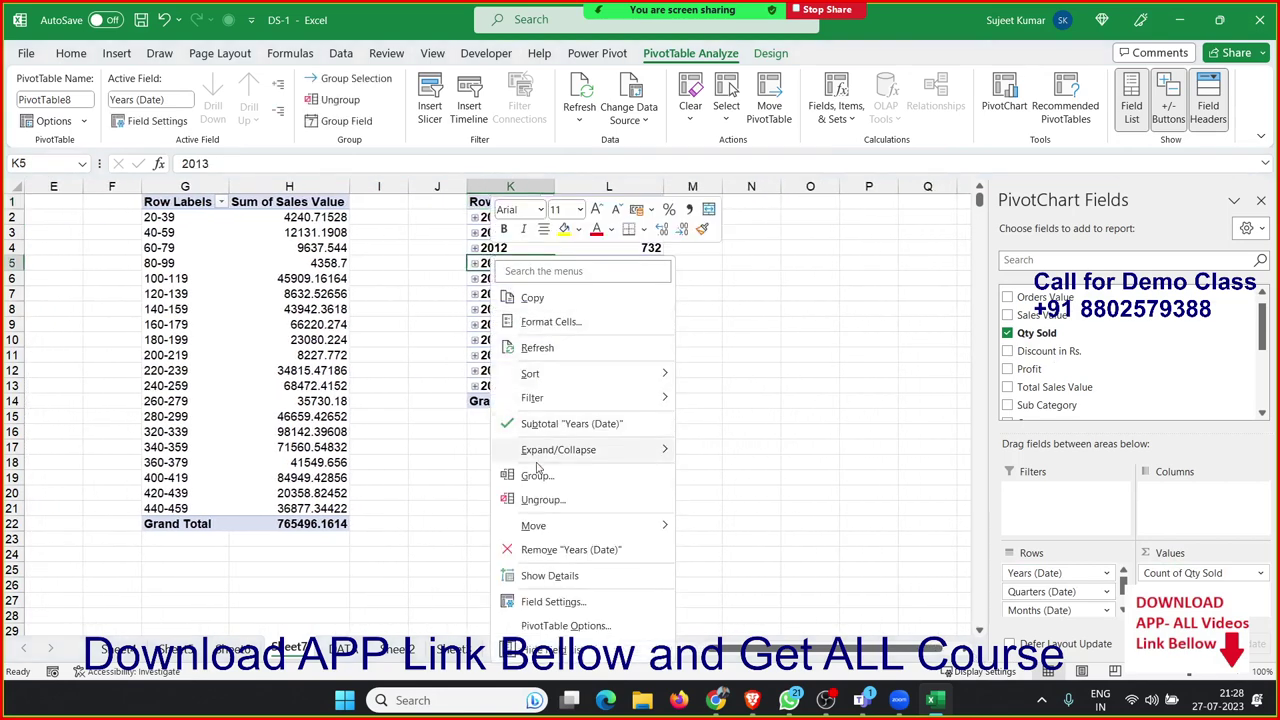
left_click(533, 499)
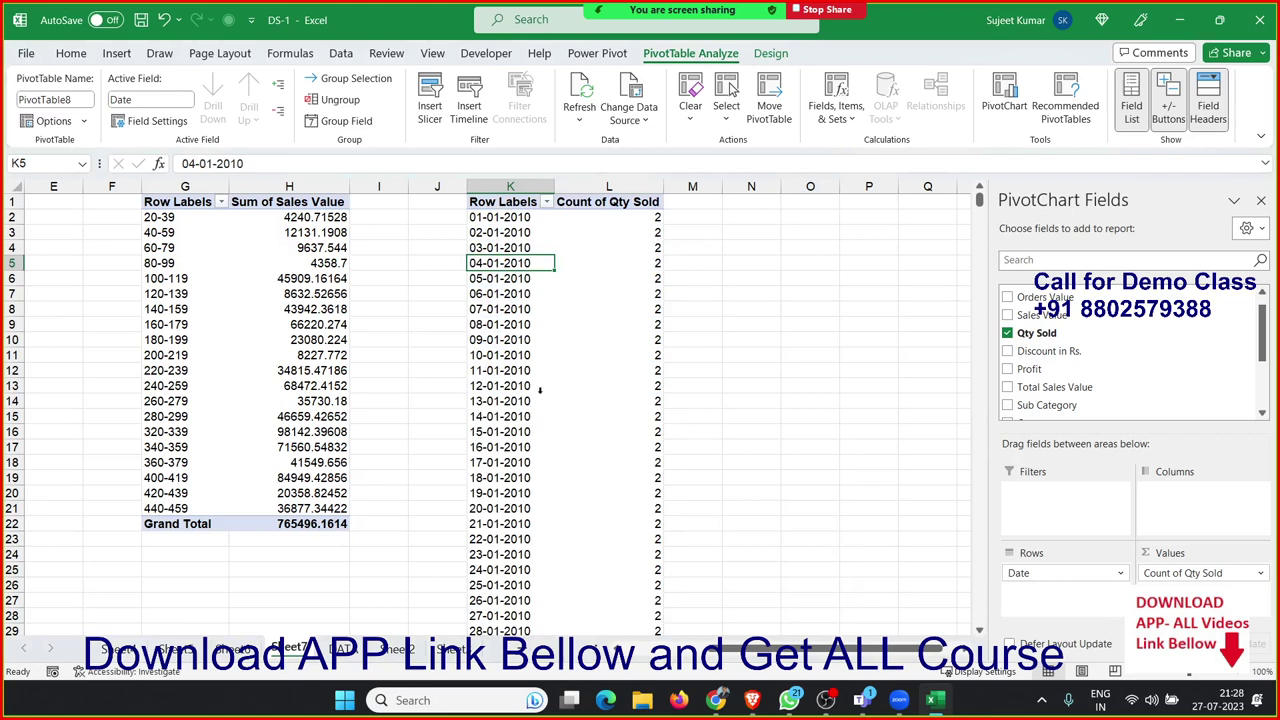
right_click(540, 258)
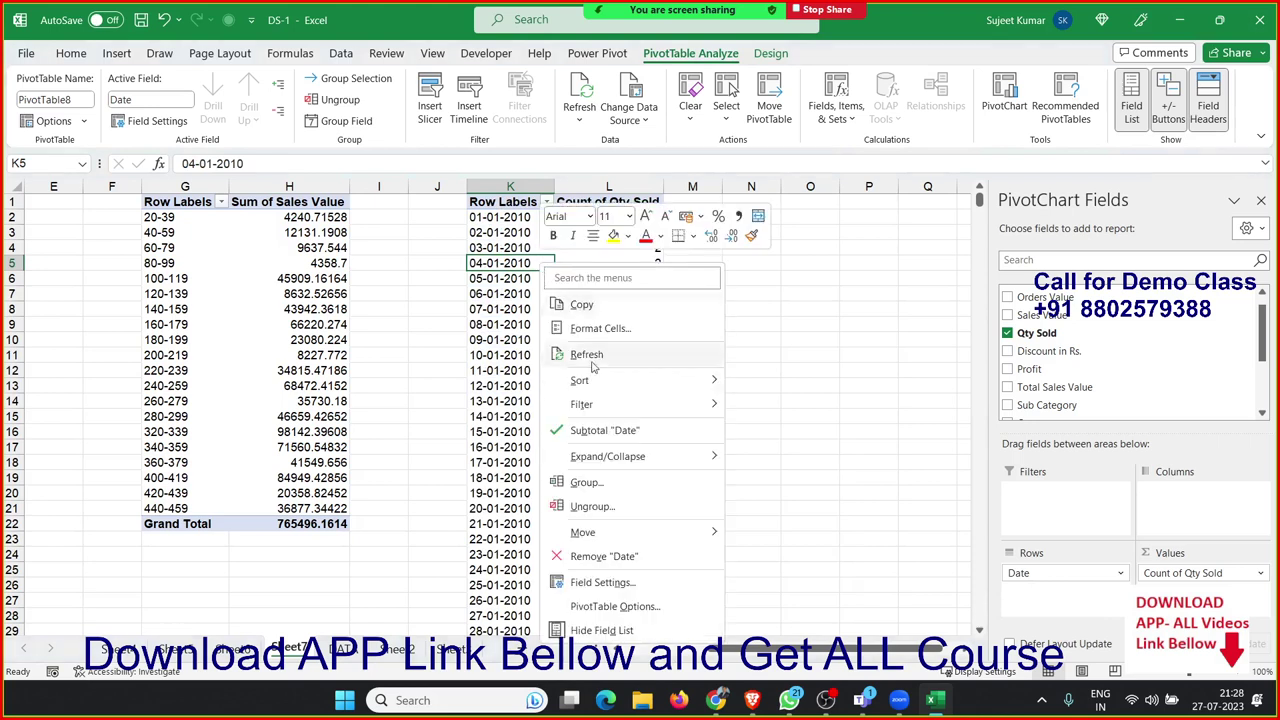
left_click(586, 482)
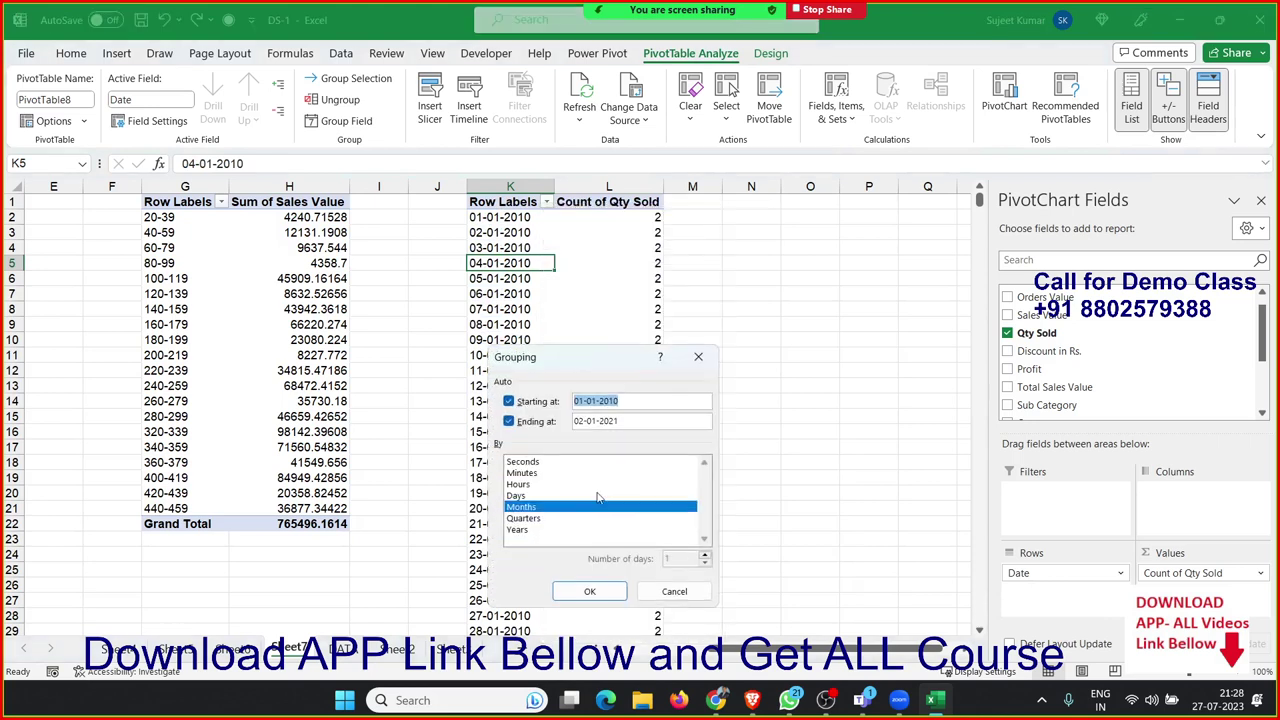
left_click(527, 530)
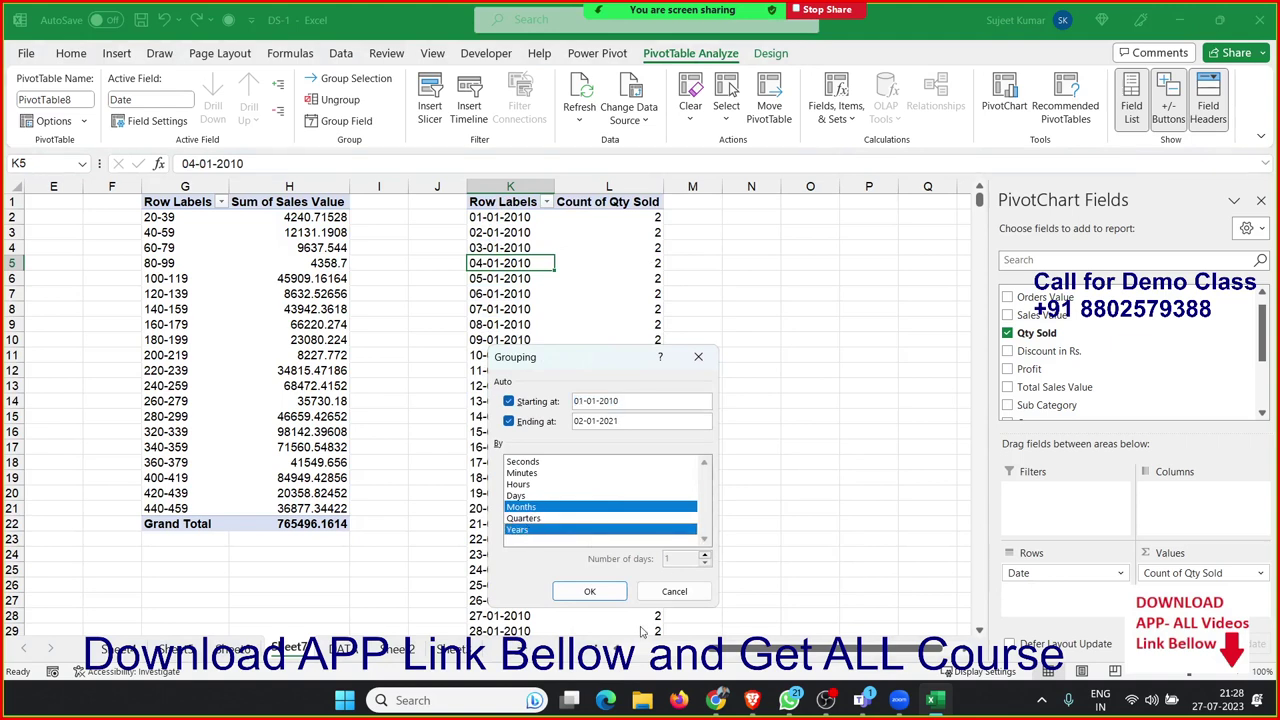
left_click(590, 591)
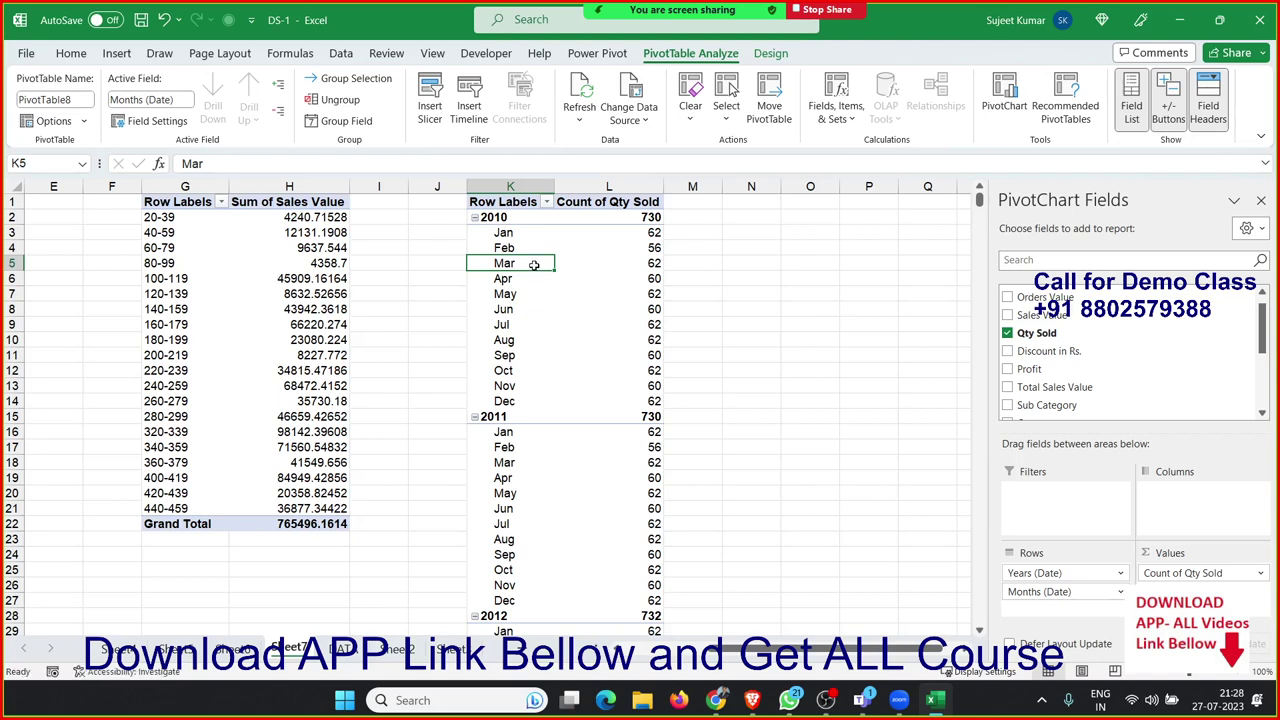
Step: Open the month labels' date grouping settings and leave them unchanged
right_click(535, 265)
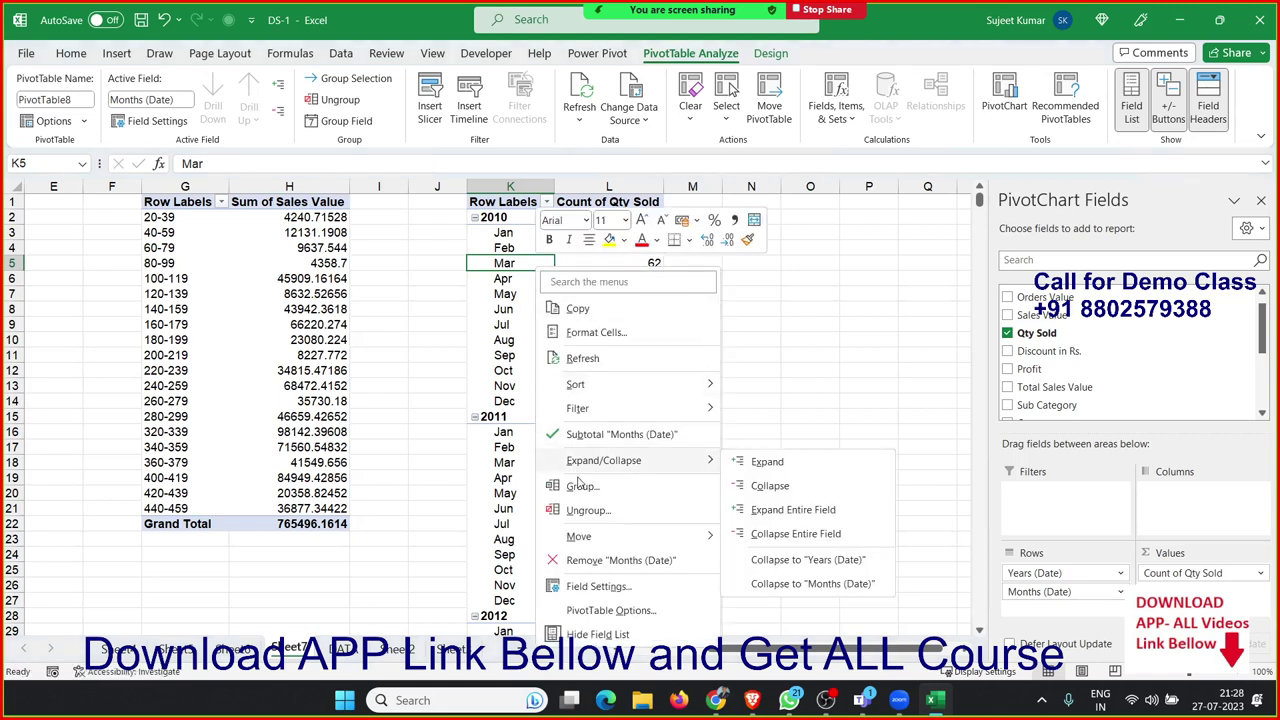
key("Escape")
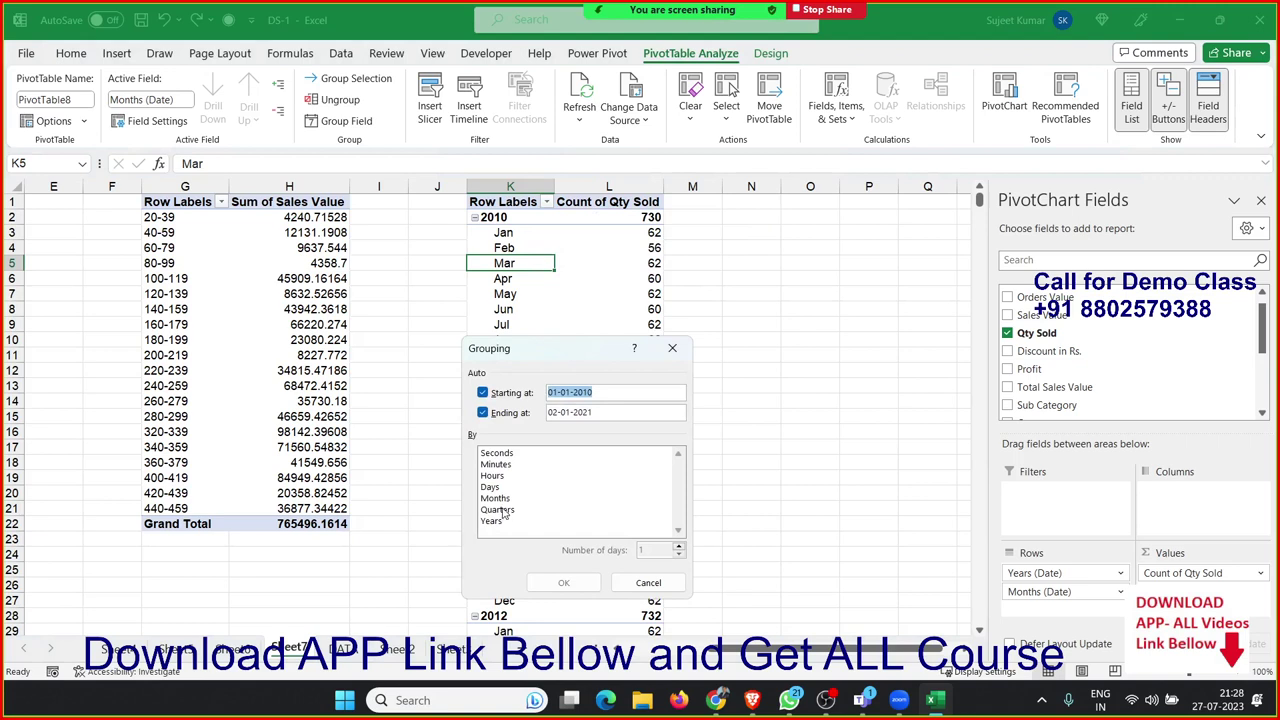
left_click(648, 582)
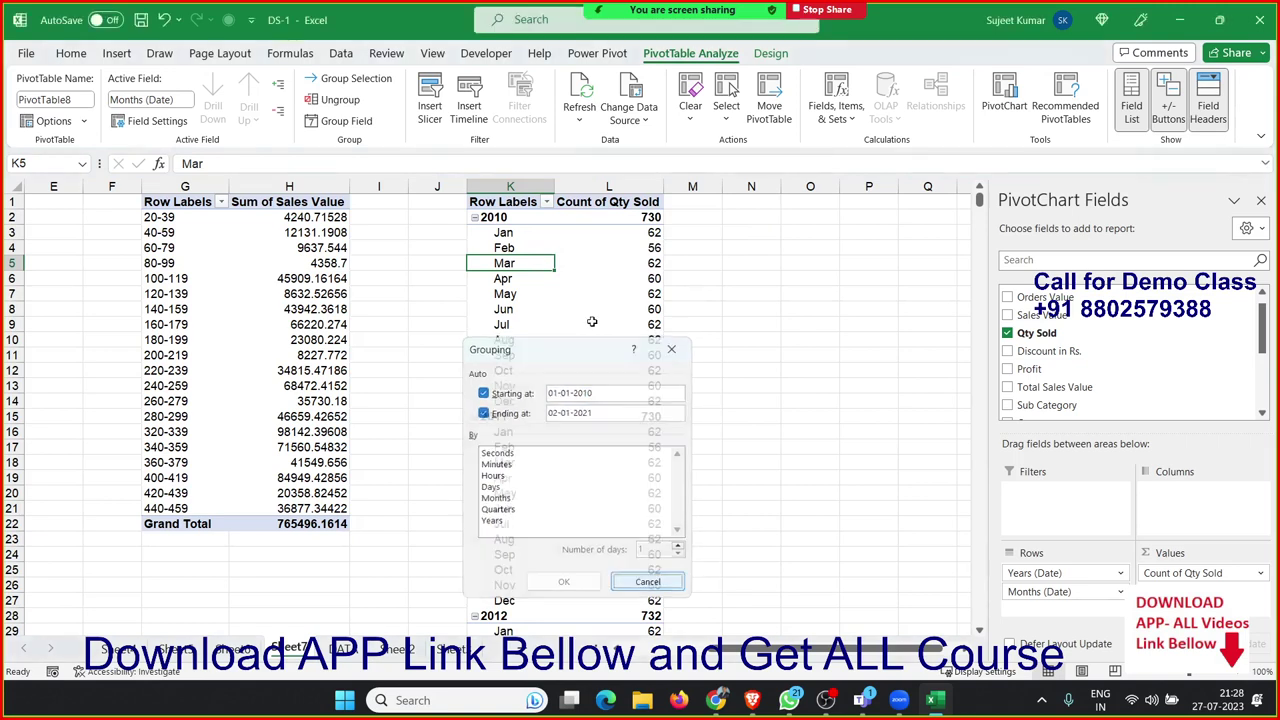
Step: Group the dates by Years and Quarters and spread Qtr1–Qtr4 across the columns
left_click(500, 217)
right_click(502, 218)
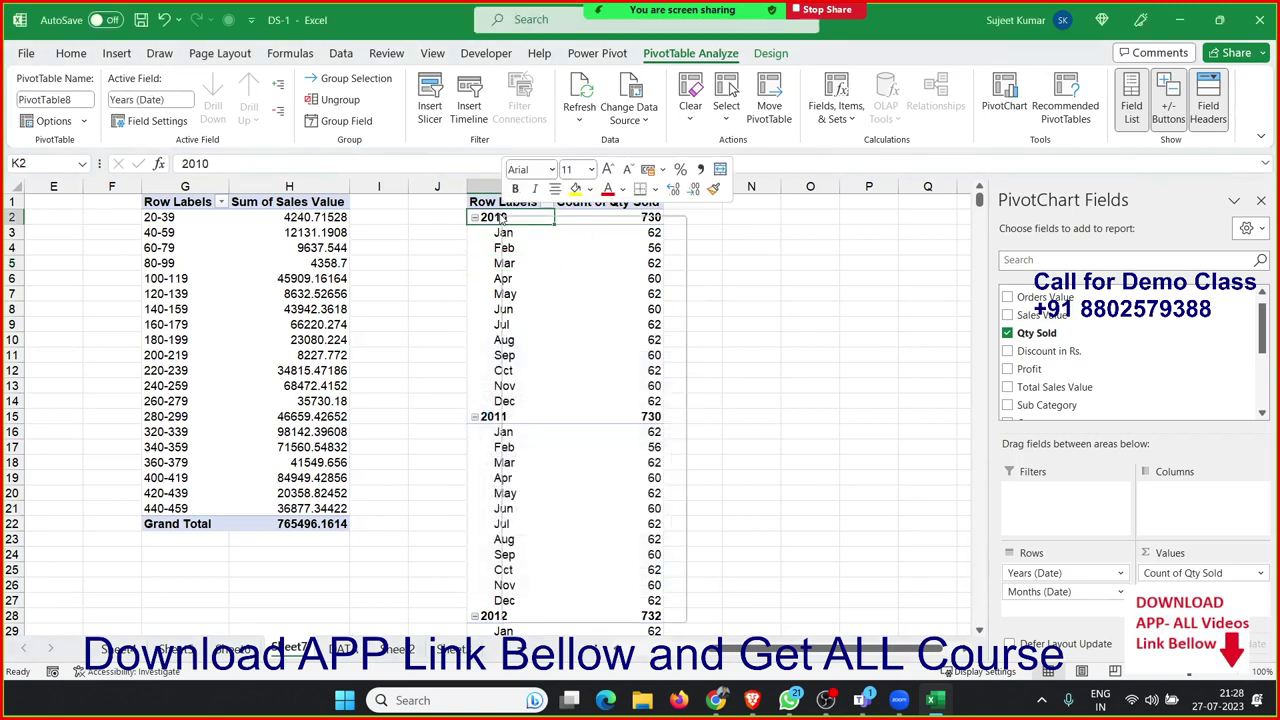
left_click(598, 438)
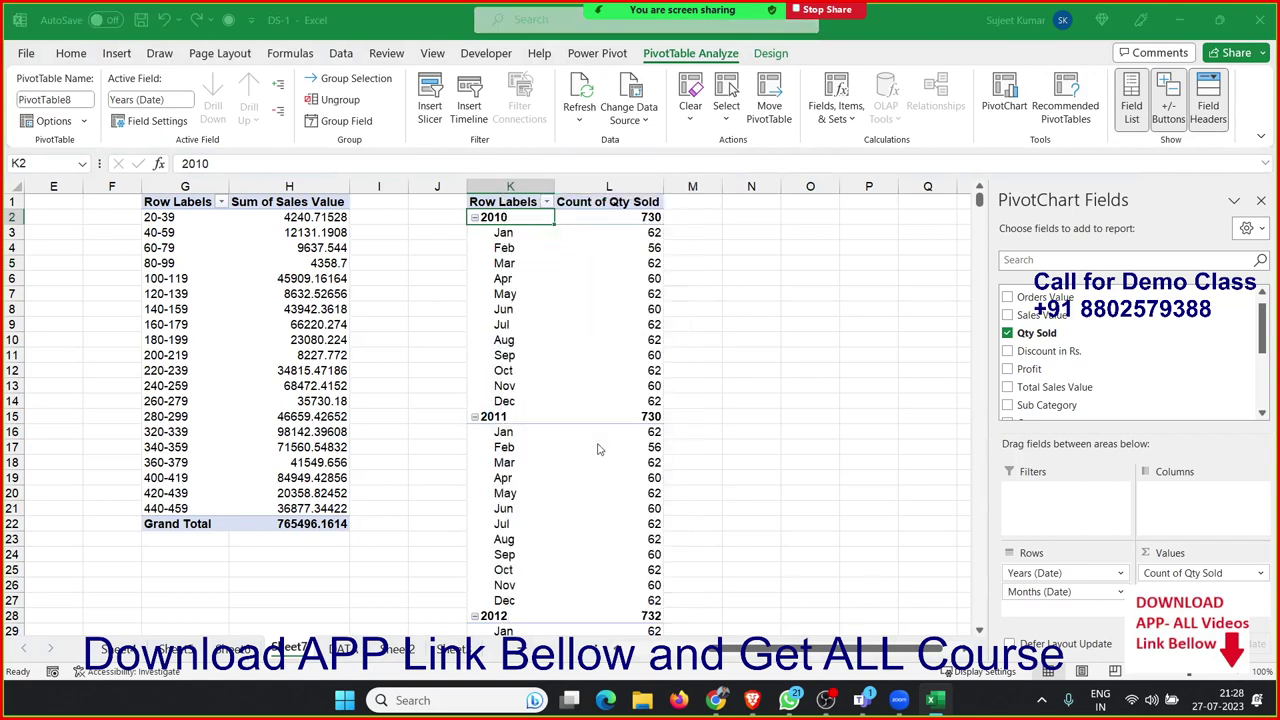
left_click(522, 473)
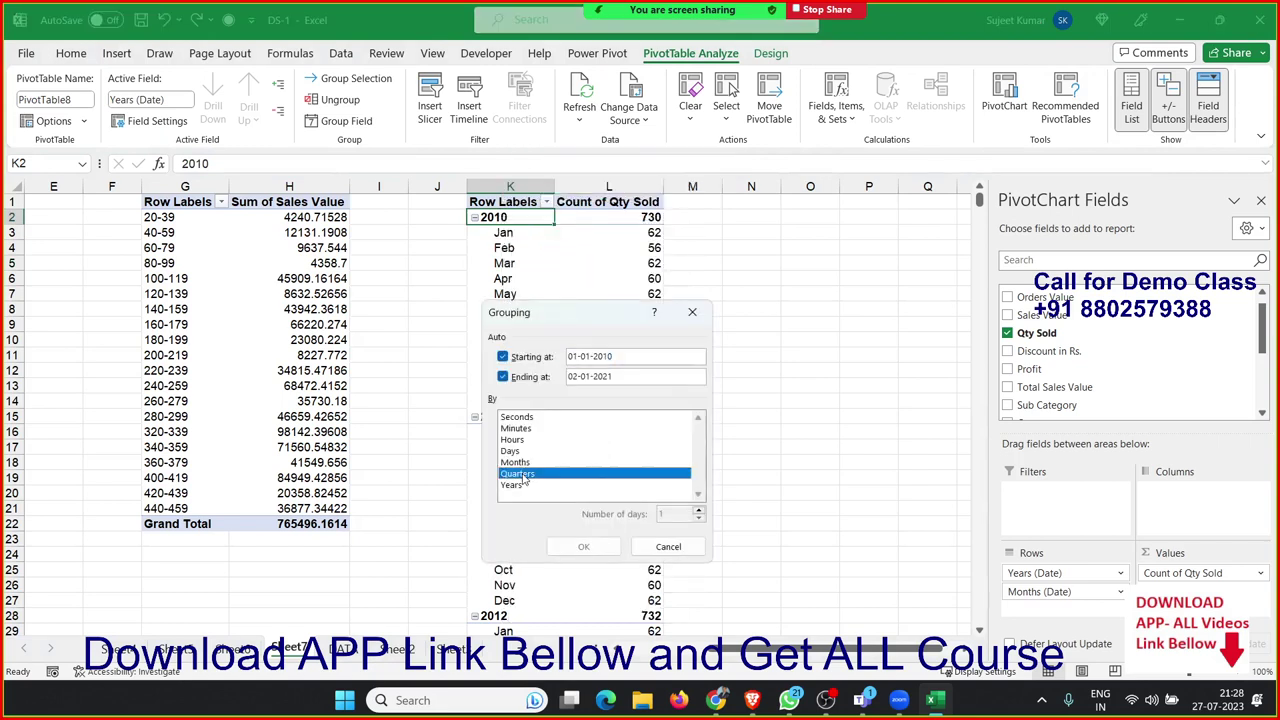
left_click(520, 485)
left_click(584, 546)
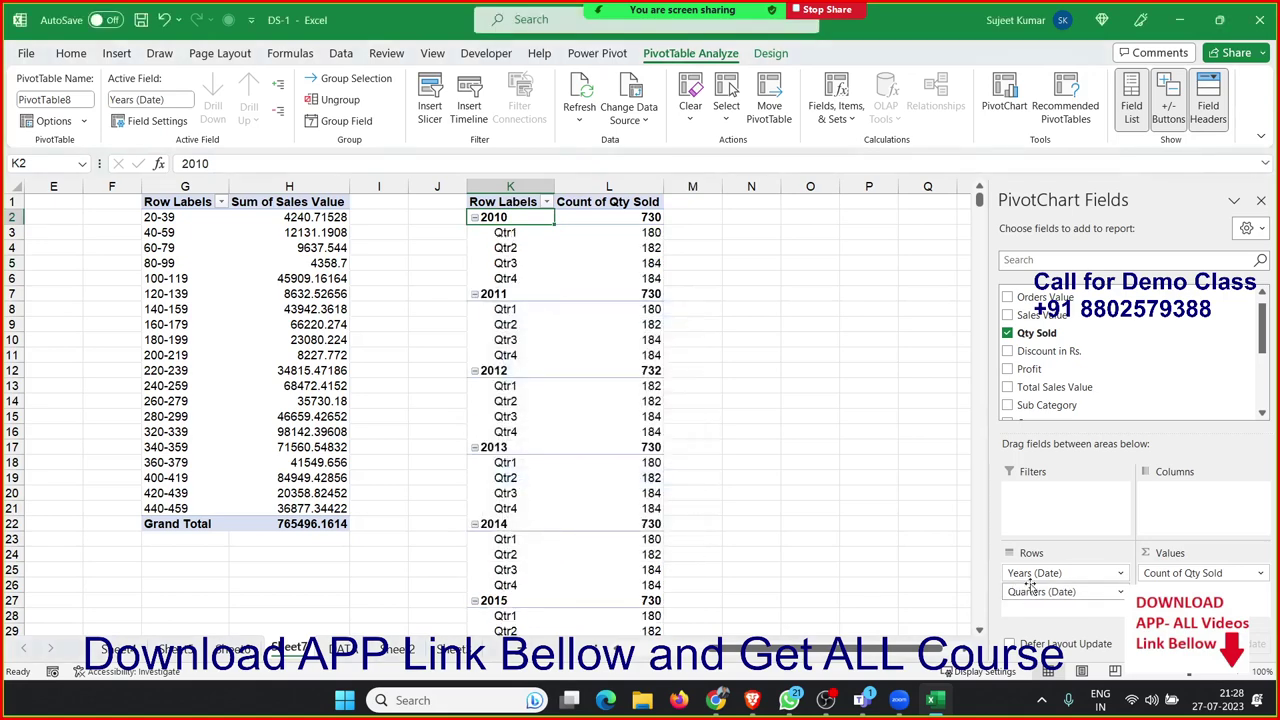
mouse_move(1041, 591)
left_mouse_down()
mouse_move(1178, 533)
mouse_move(1165, 521)
left_mouse_up()
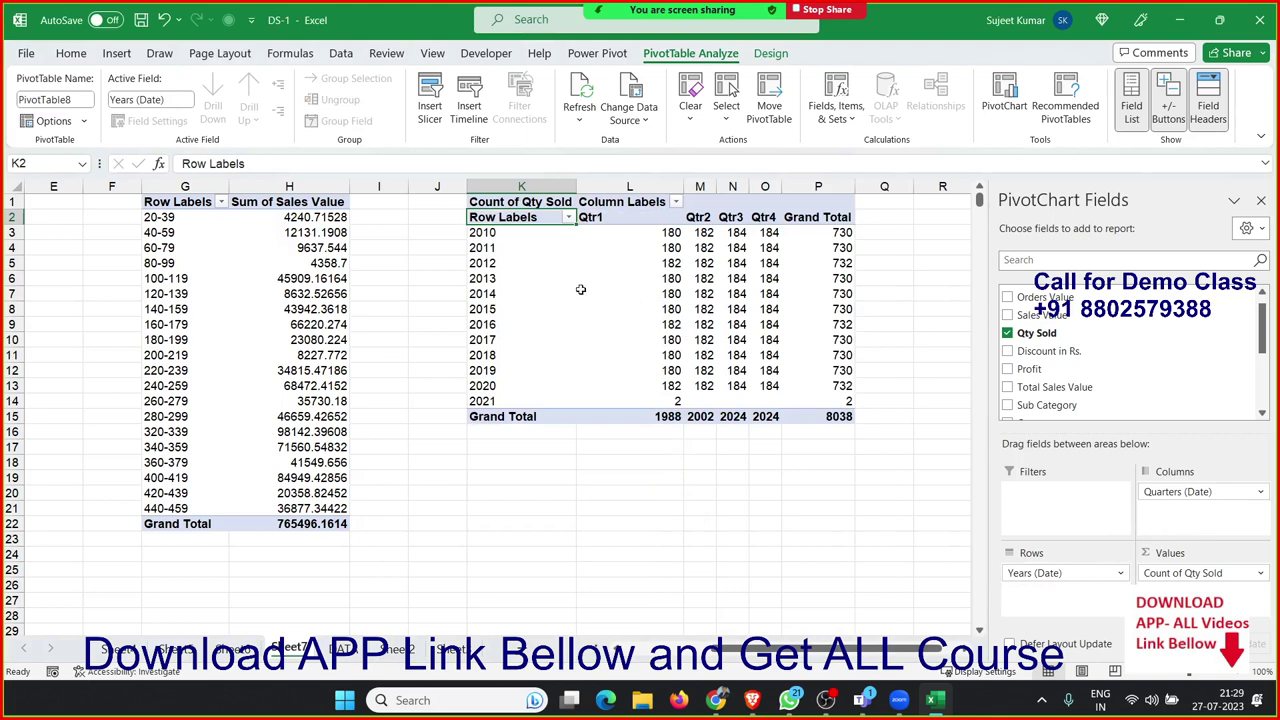
Step: Regroup the third pivot's dates into 90-day ranges starting 01-01-2010
right_click(507, 262)
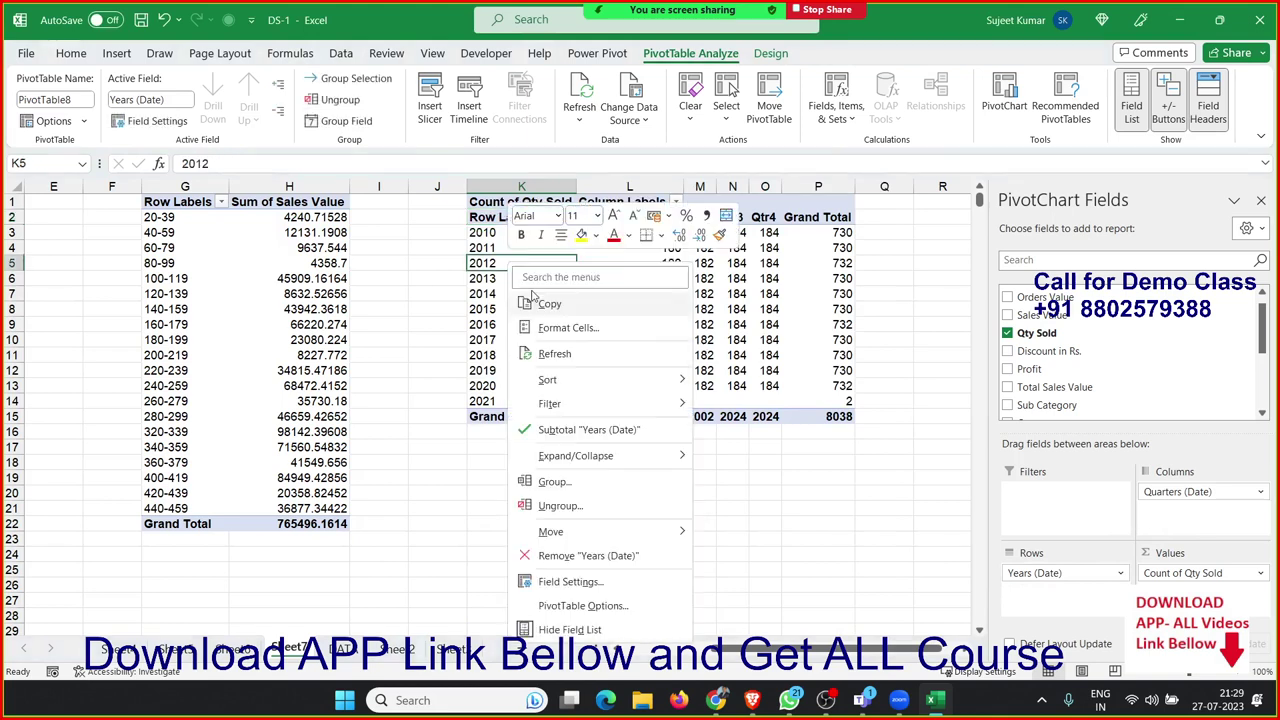
left_click(554, 476)
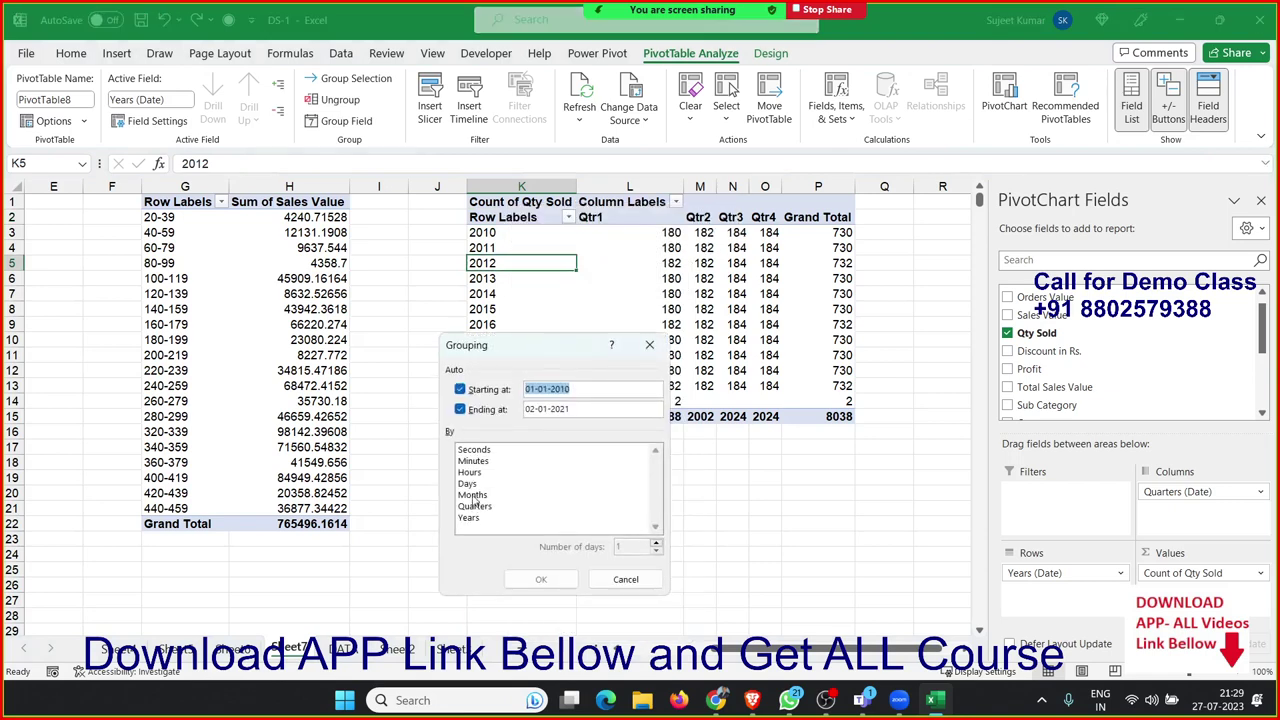
left_click(476, 484)
type("90")
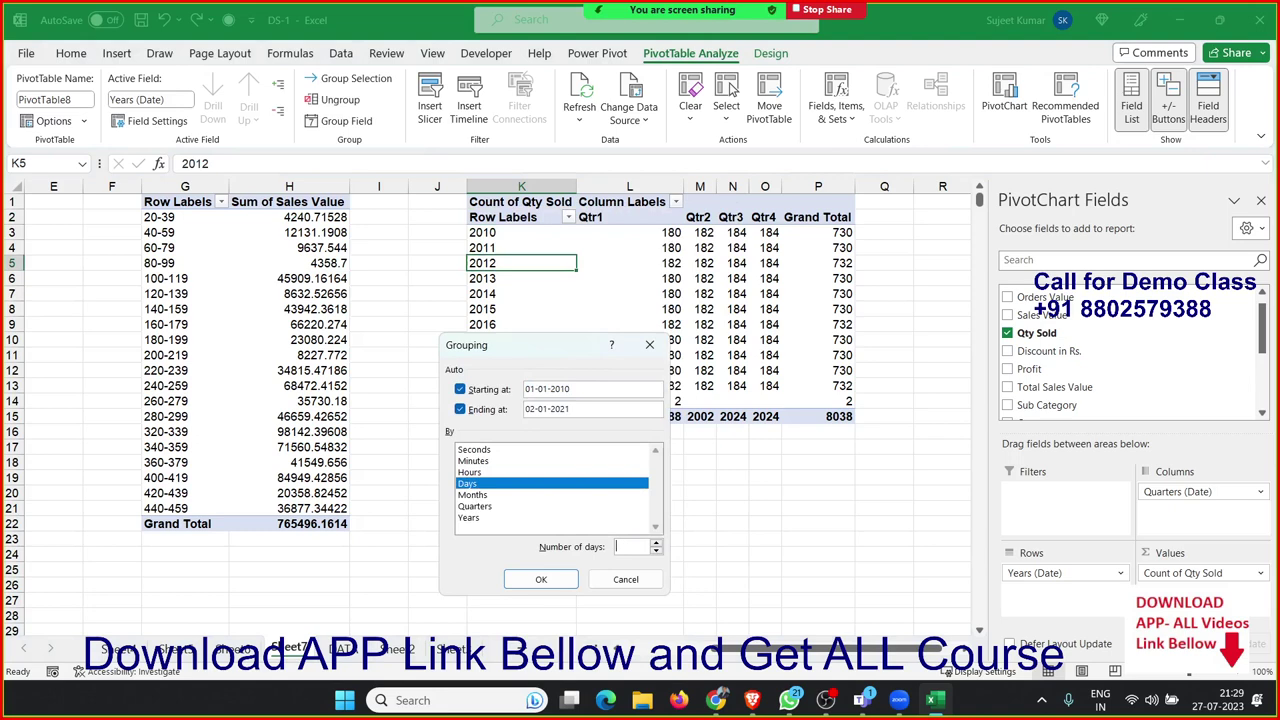
left_click(545, 579)
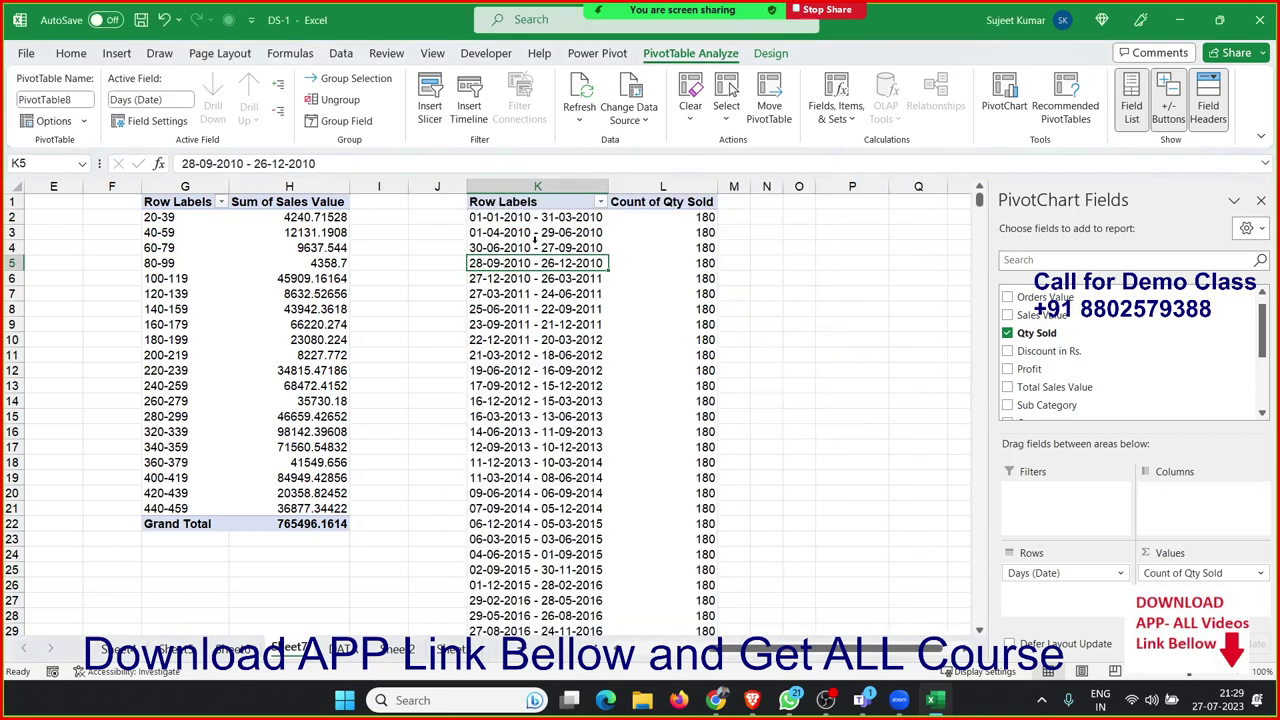
Step: Change the Qty Sold value from Count to Sum of Qty Sold
left_click_drag(535, 245, 634, 333)
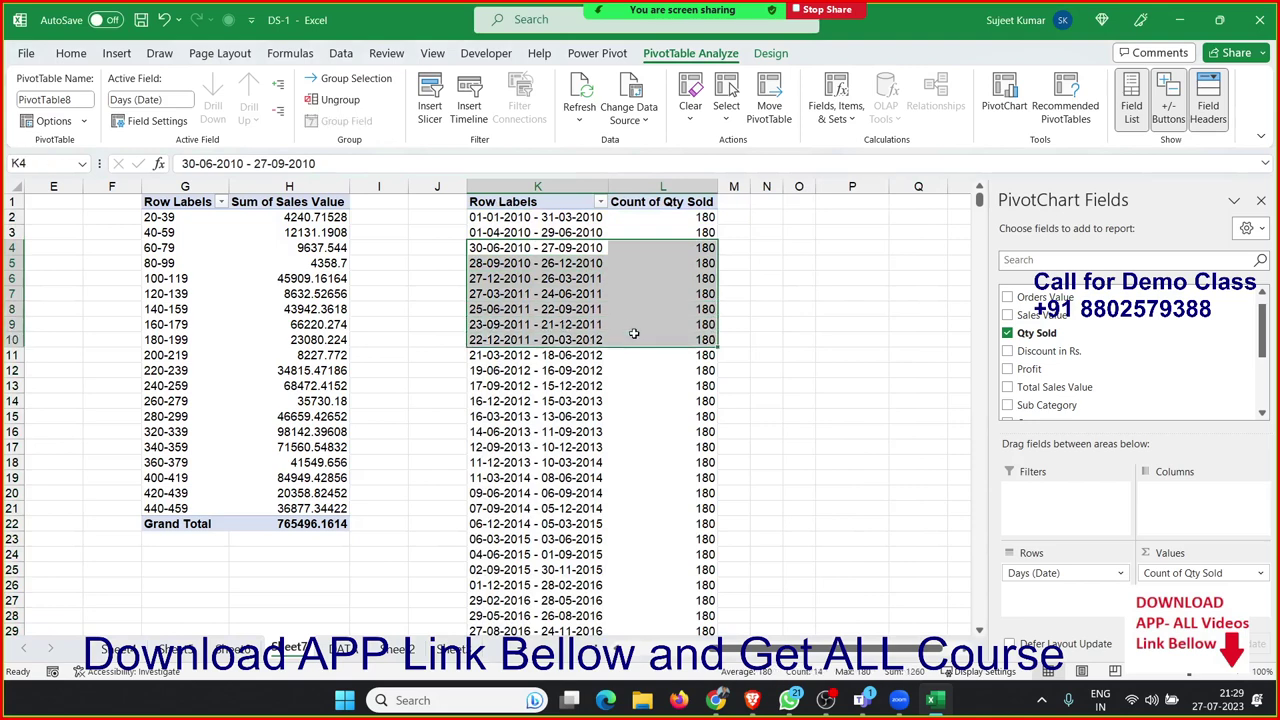
left_click(684, 431)
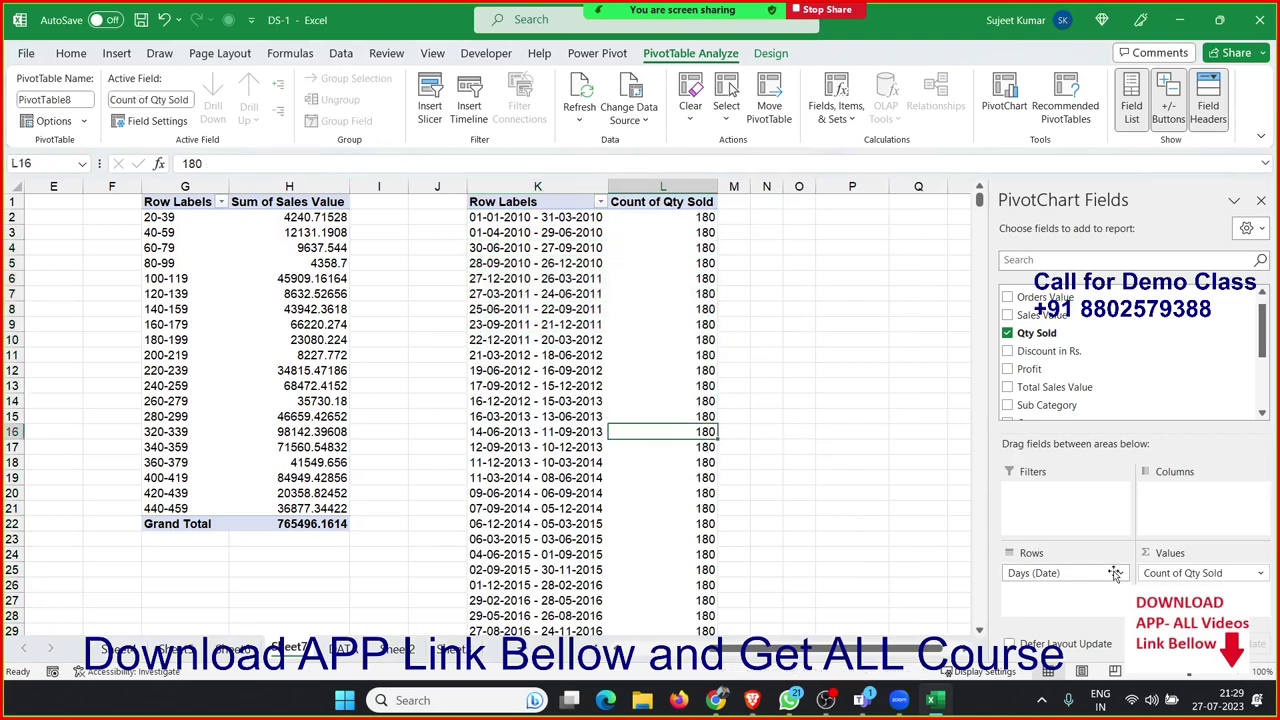
left_click(1175, 573)
left_click(1180, 557)
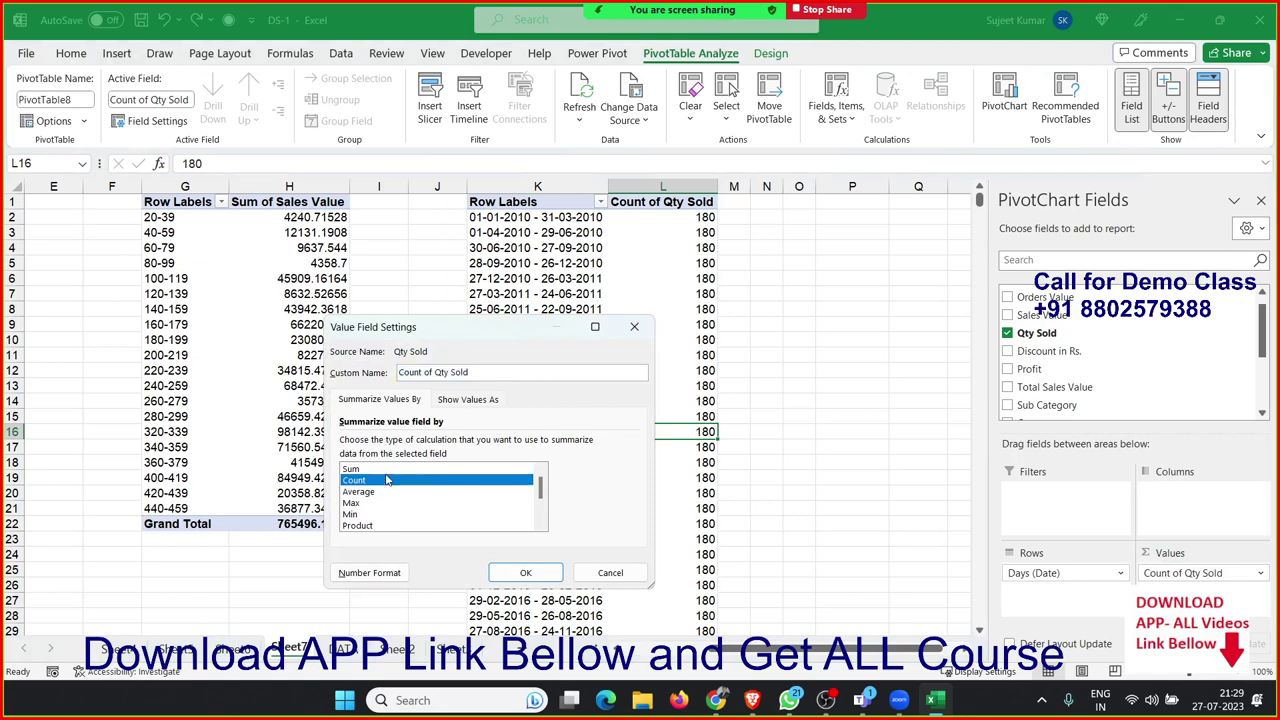
left_click(386, 469)
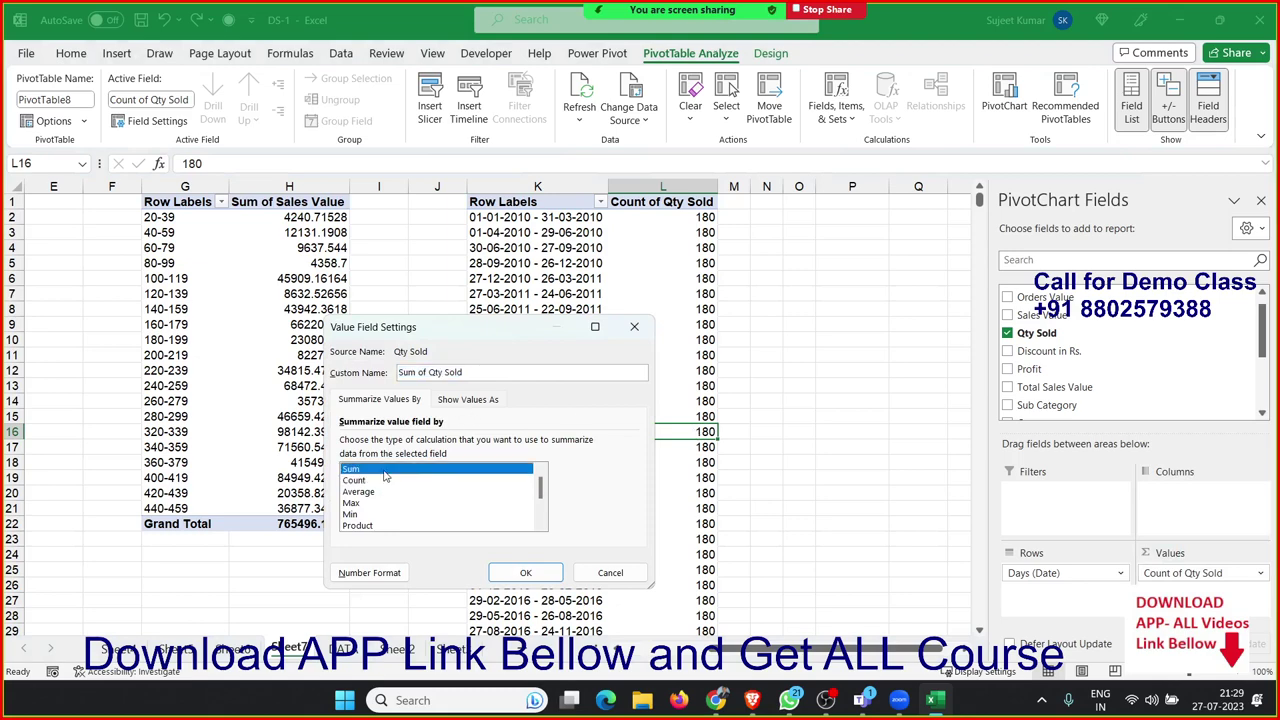
left_click(525, 573)
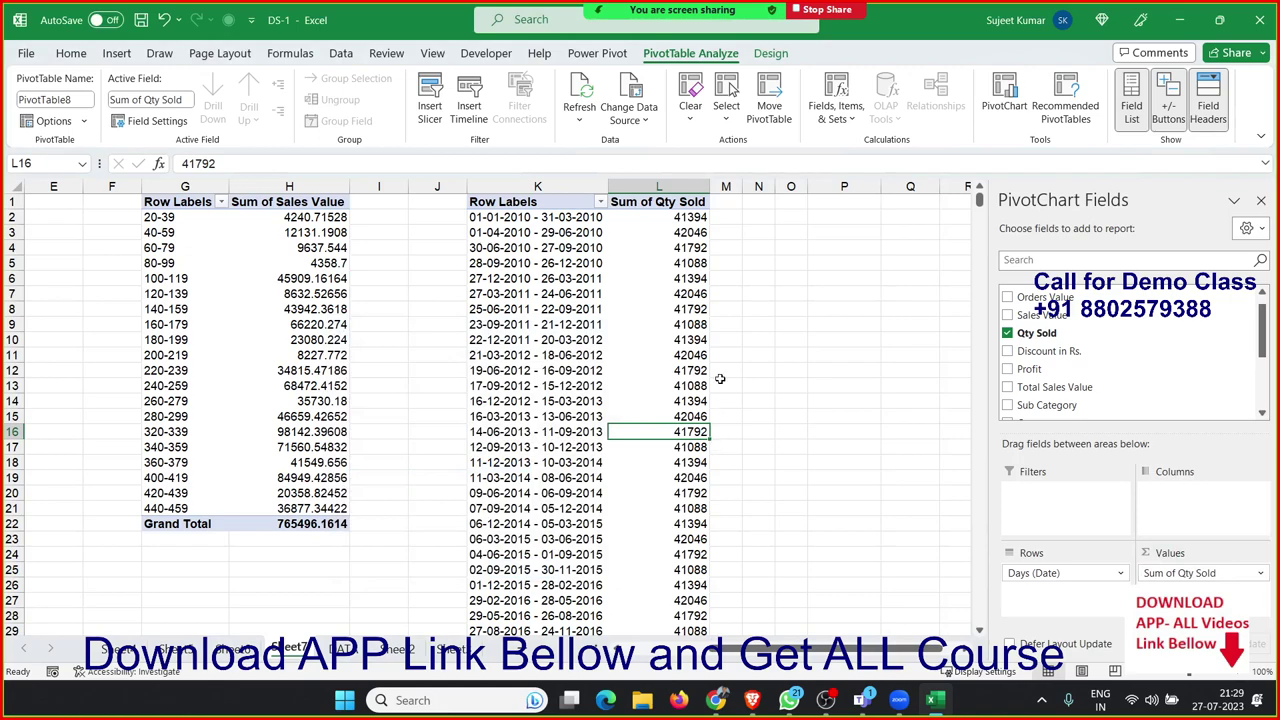
Step: Review the state-wise, quantity-range and Days pivots on Sheet7, then go to the DATA sheet
scroll(688, 449, "down", 3)
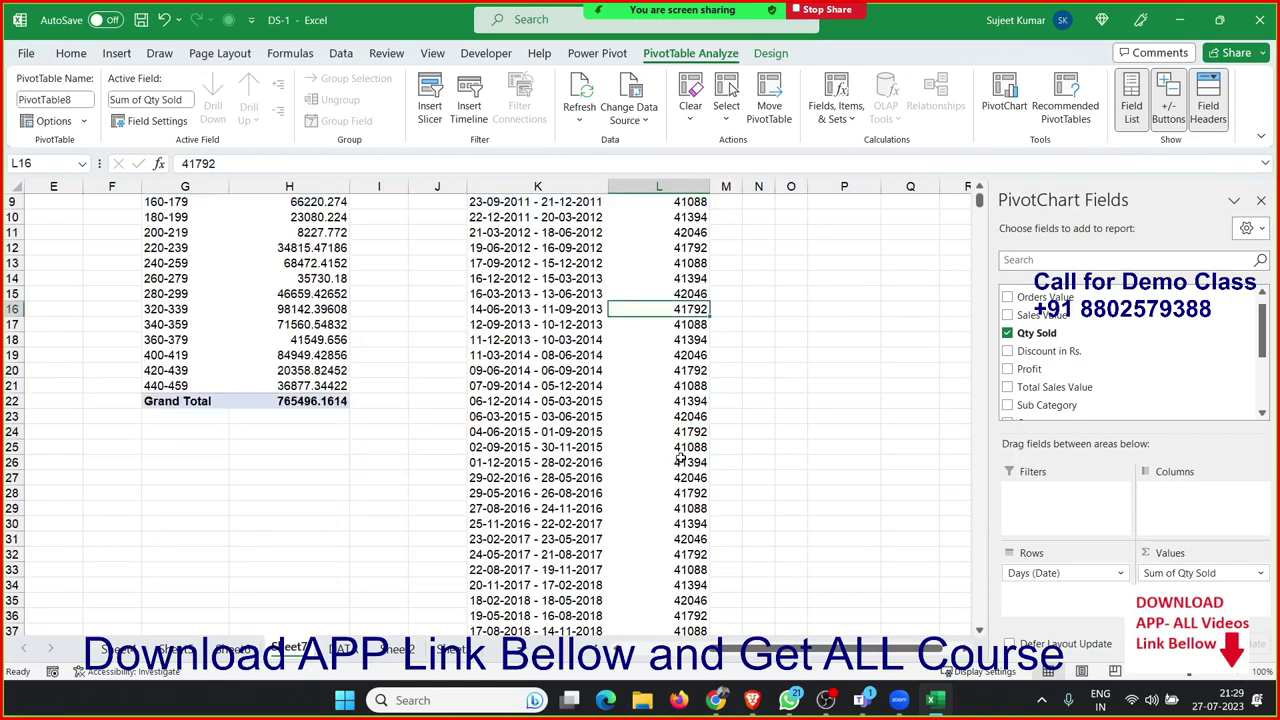
scroll(688, 449, "down", 3)
scroll(688, 449, "up", 6)
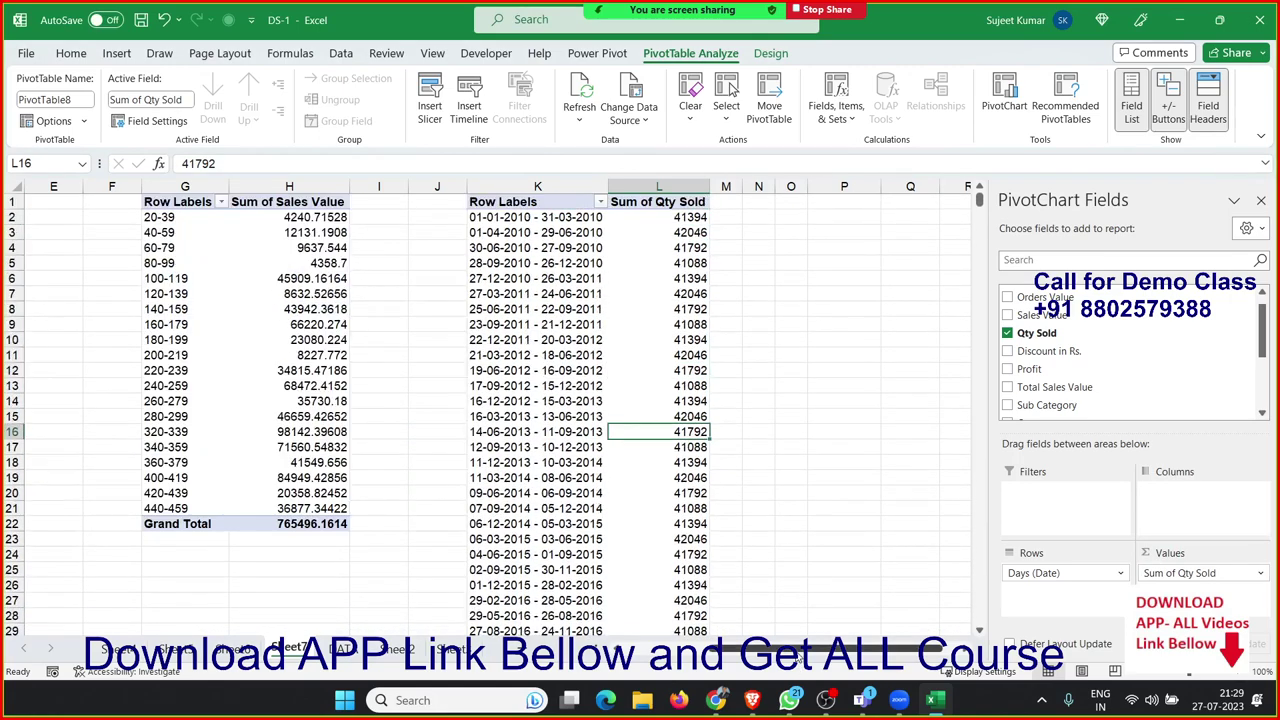
scroll(490, 400, "left", 4)
scroll(490, 400, "left", 1)
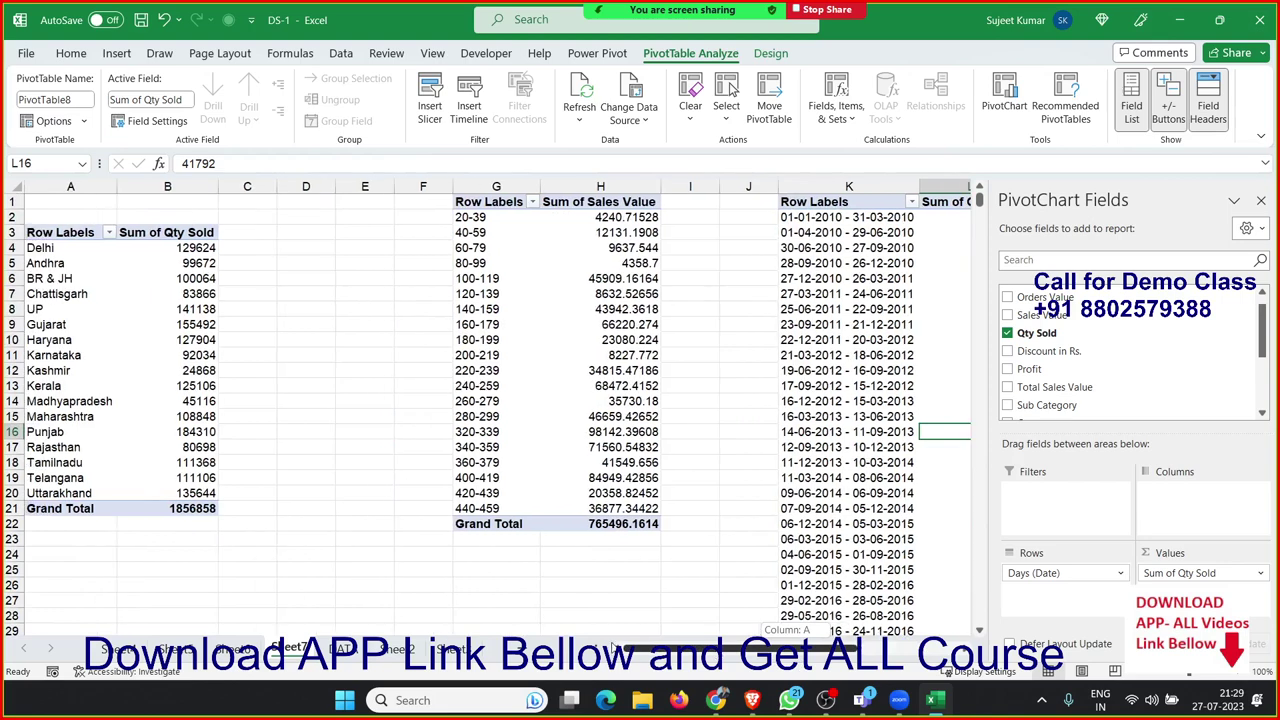
left_click(156, 368)
left_click(490, 330)
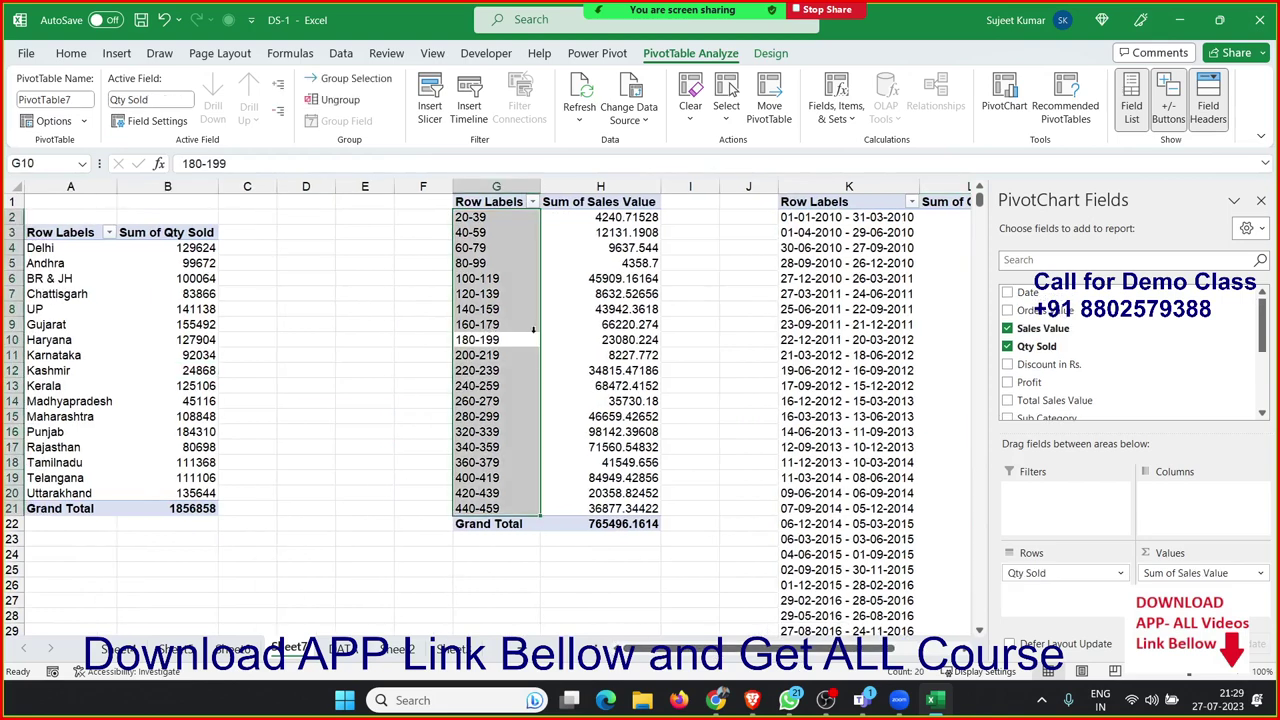
left_click(835, 342)
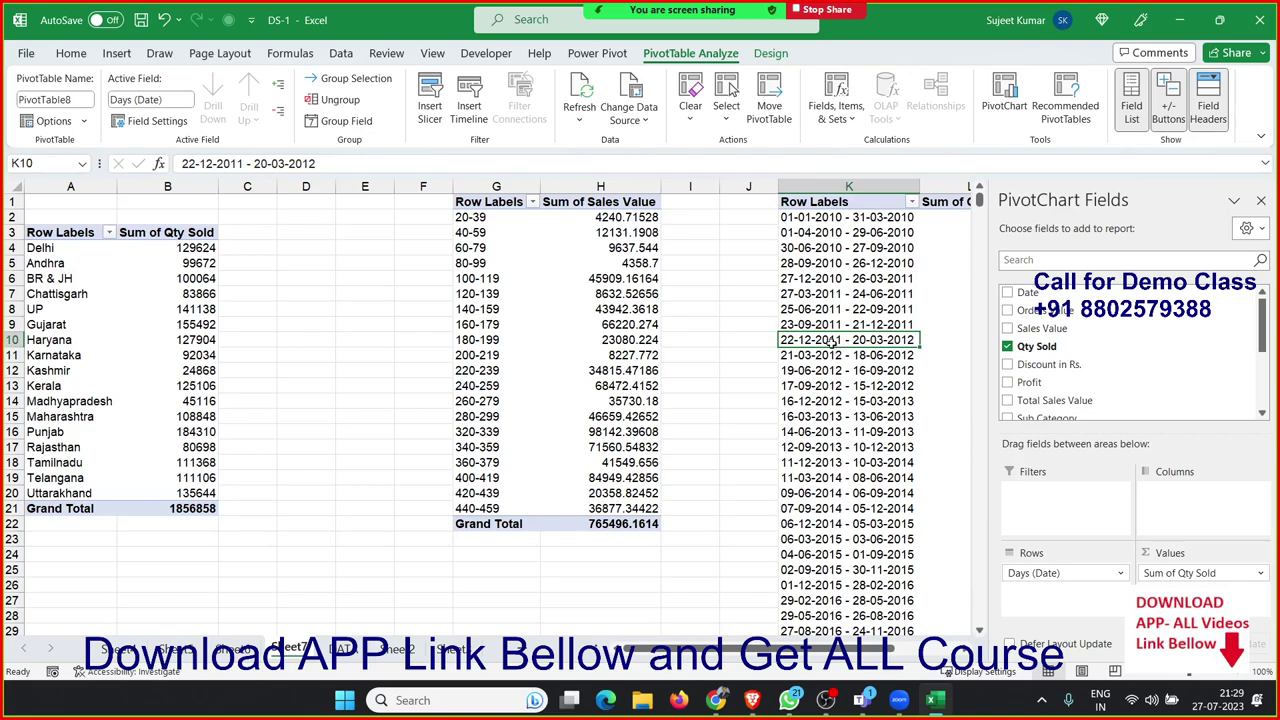
left_click(342, 648)
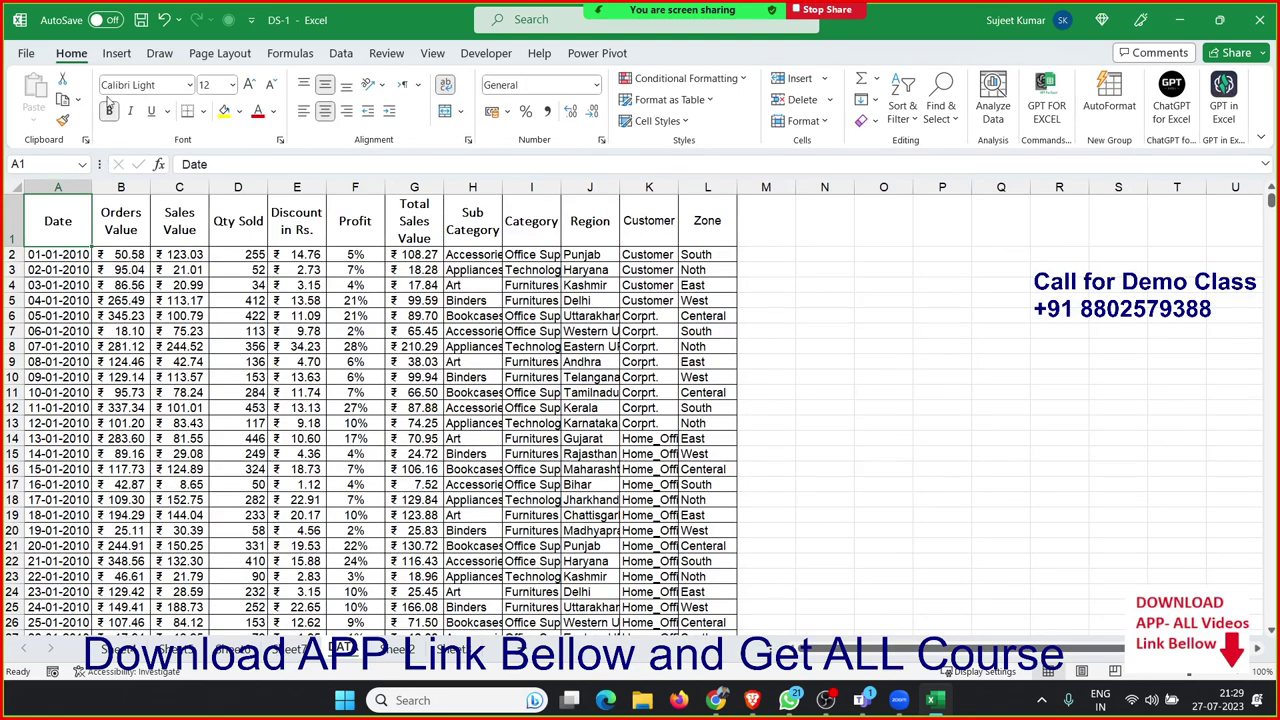
Step: Insert a pivot table from DATA!$A$1:$L$8039 on a new worksheet
left_click(112, 54)
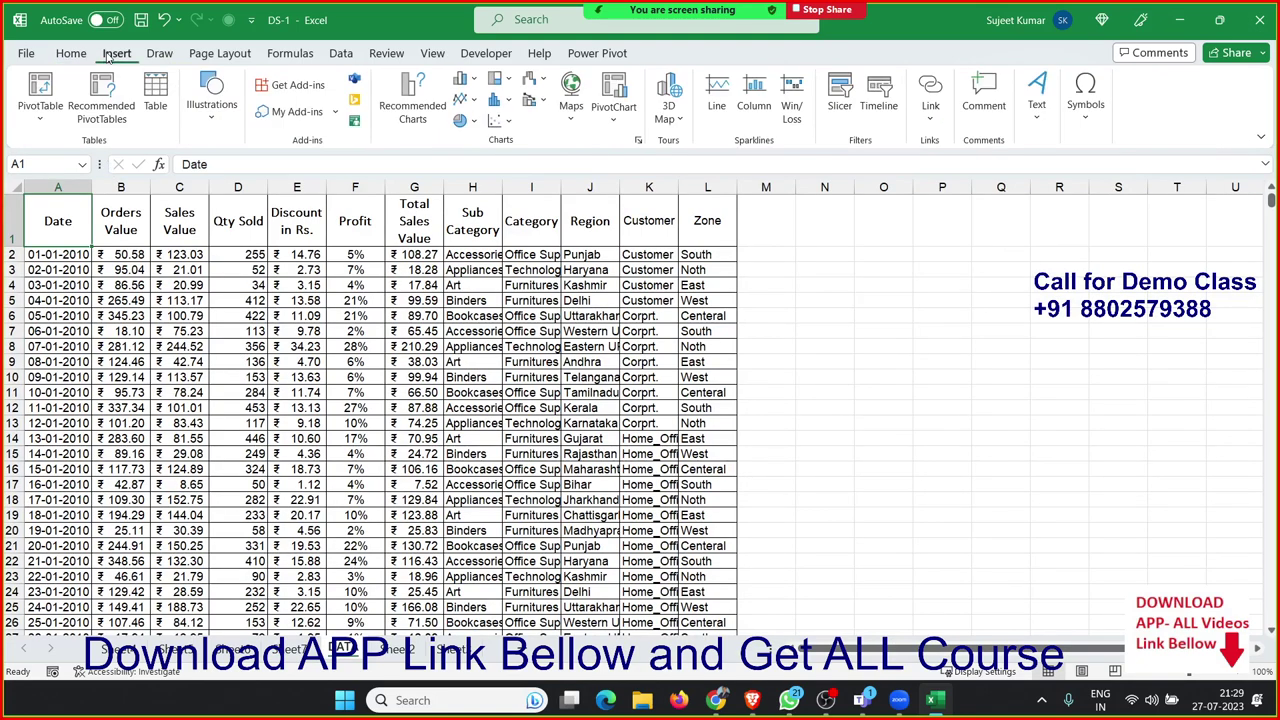
left_click(30, 95)
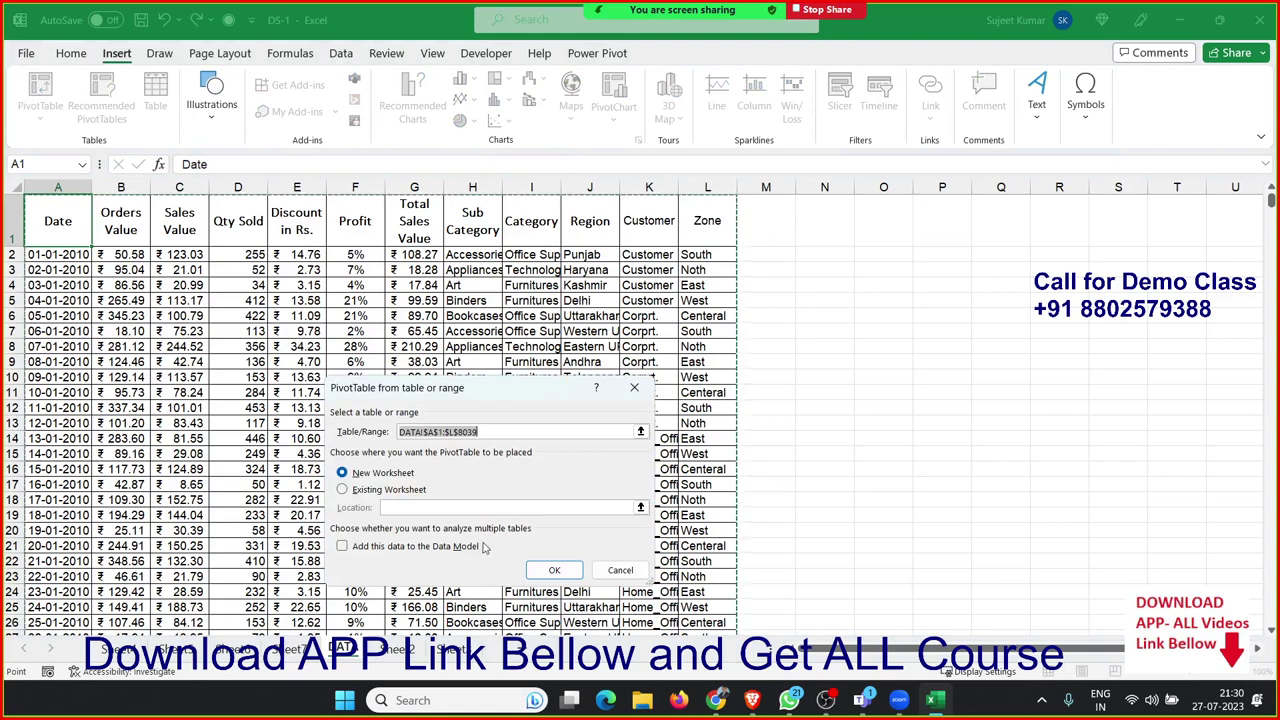
left_click(560, 570)
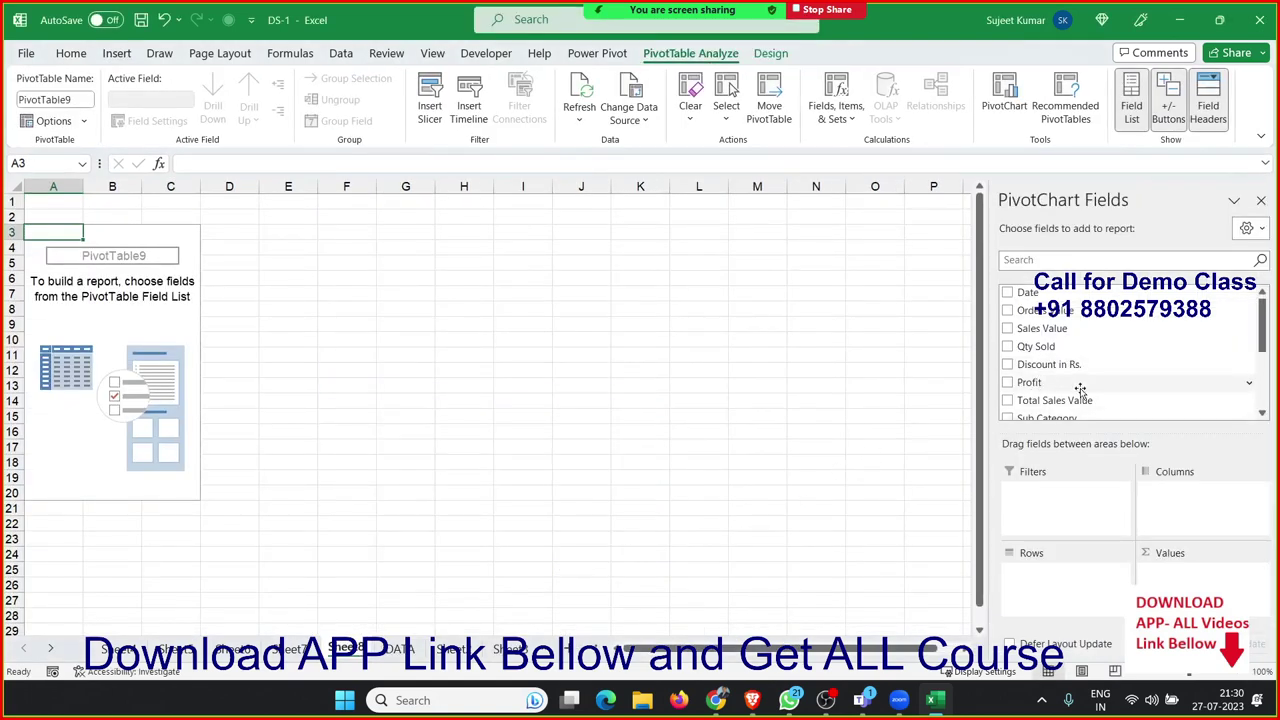
Step: Count Qty Sold per Zone (8038 total), then move Zone into the filters
scroll(1080, 390, "down", 3)
scroll(1065, 388, "down", 3)
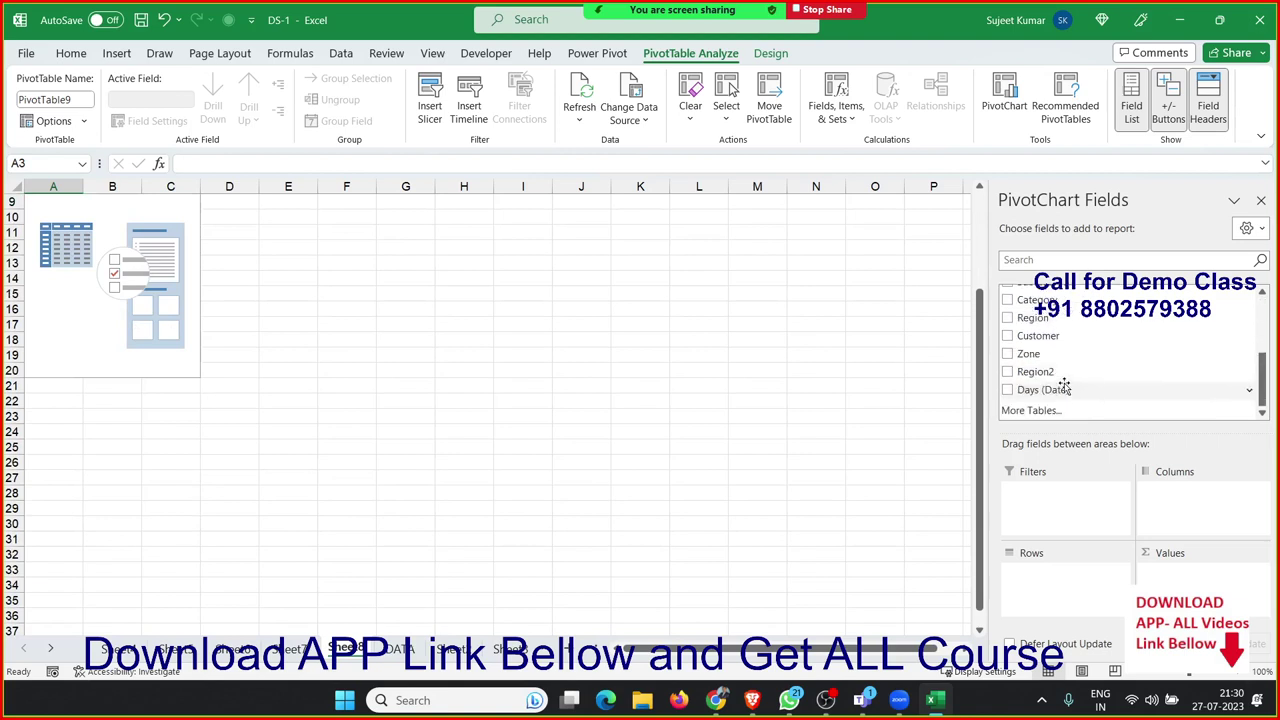
scroll(1058, 388, "up", 1)
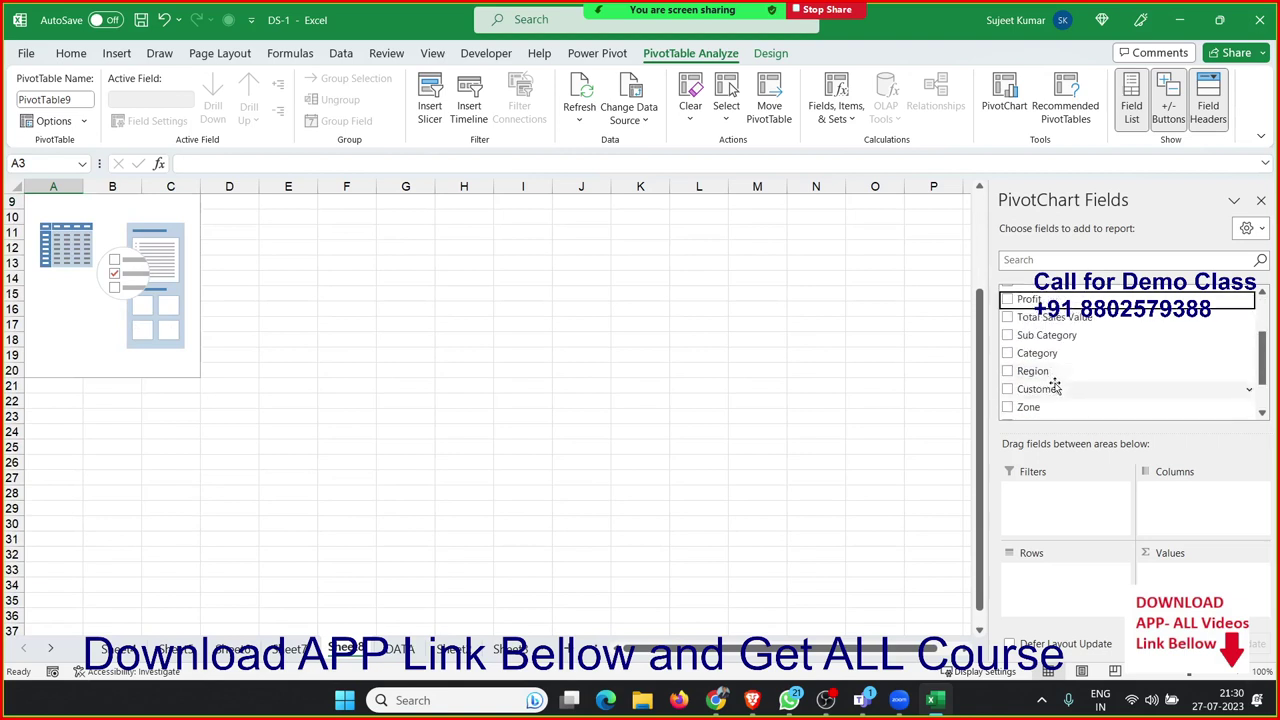
left_click_drag(1050, 408, 1094, 588)
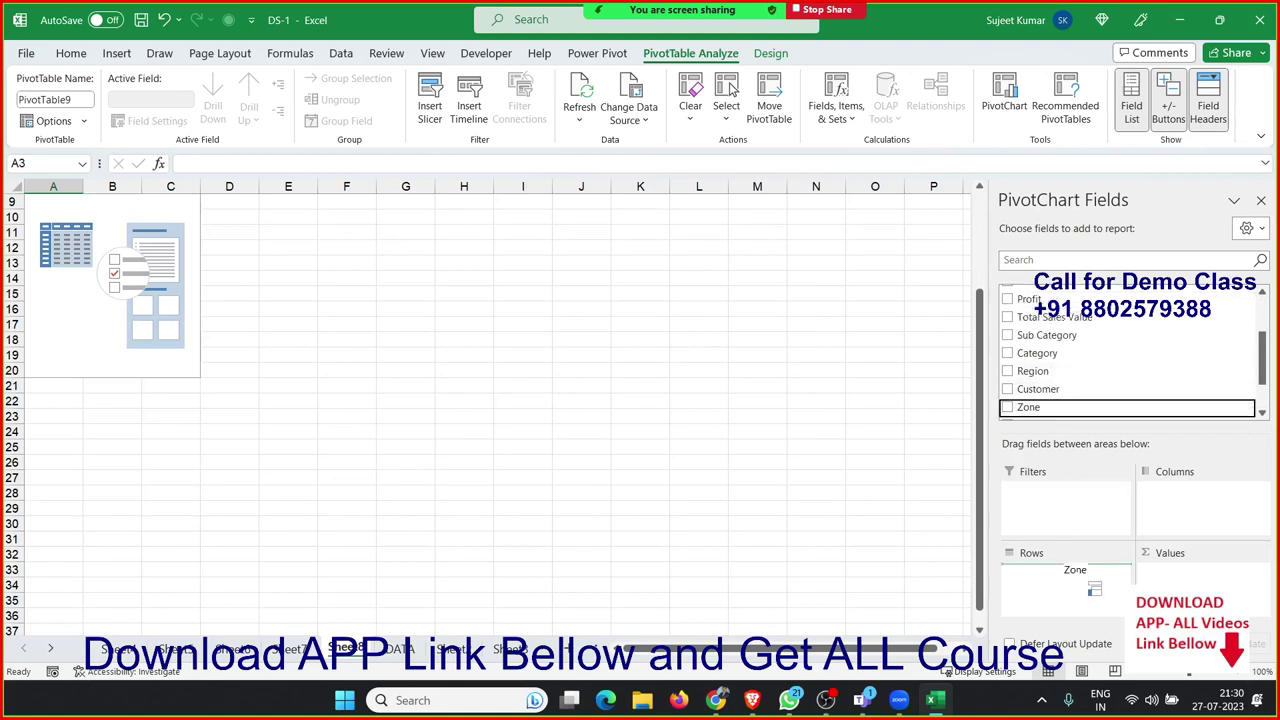
scroll(1062, 364, "up", 2)
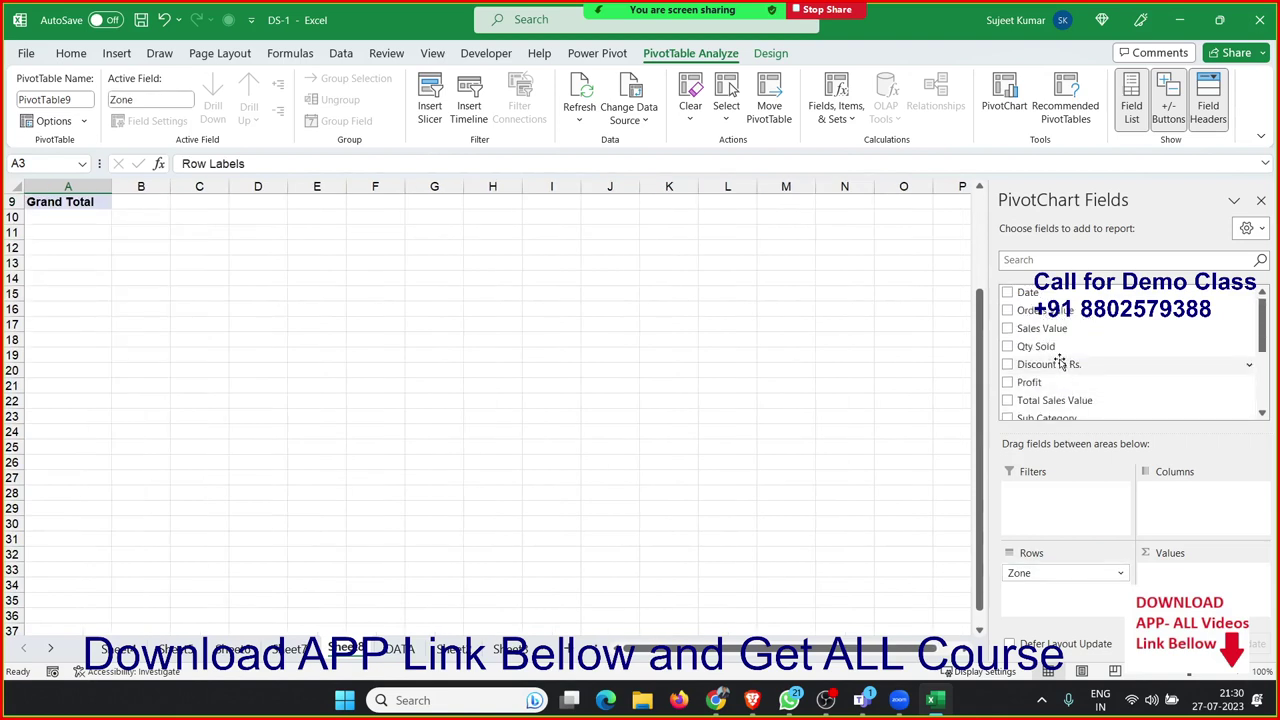
left_click_drag(1036, 346, 1200, 578)
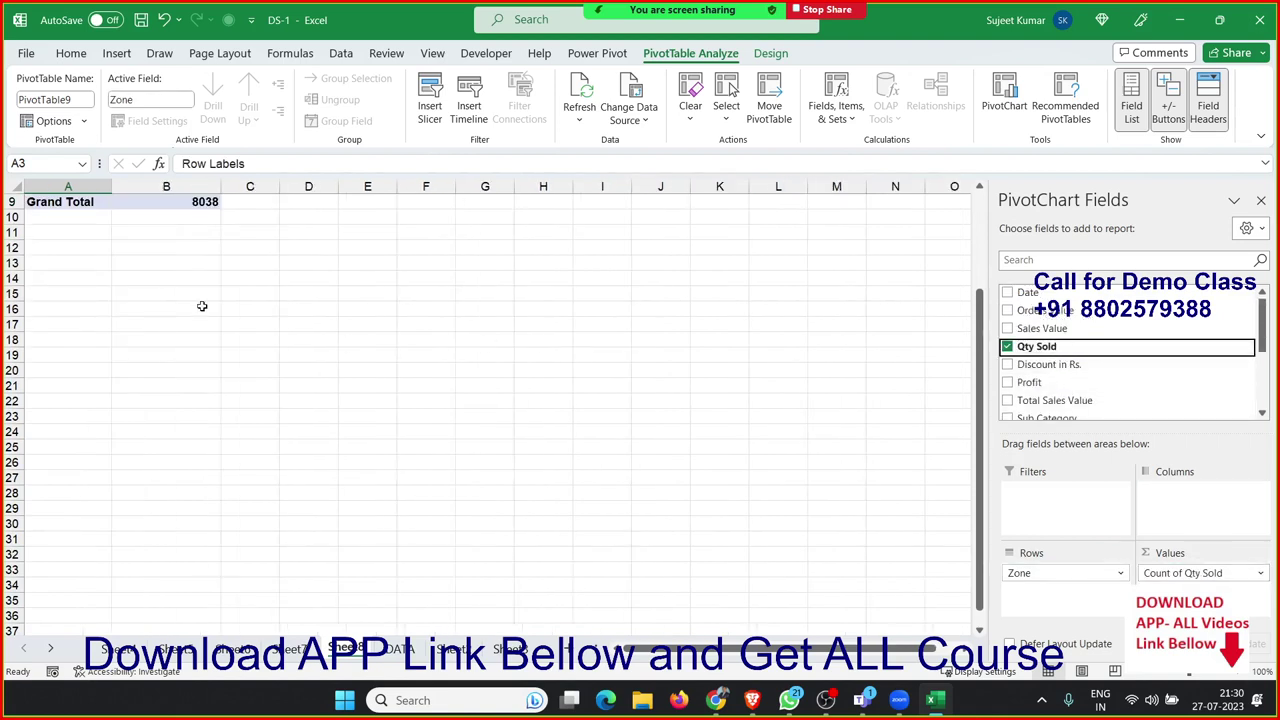
left_click(170, 203)
scroll(171, 208, "up", 3)
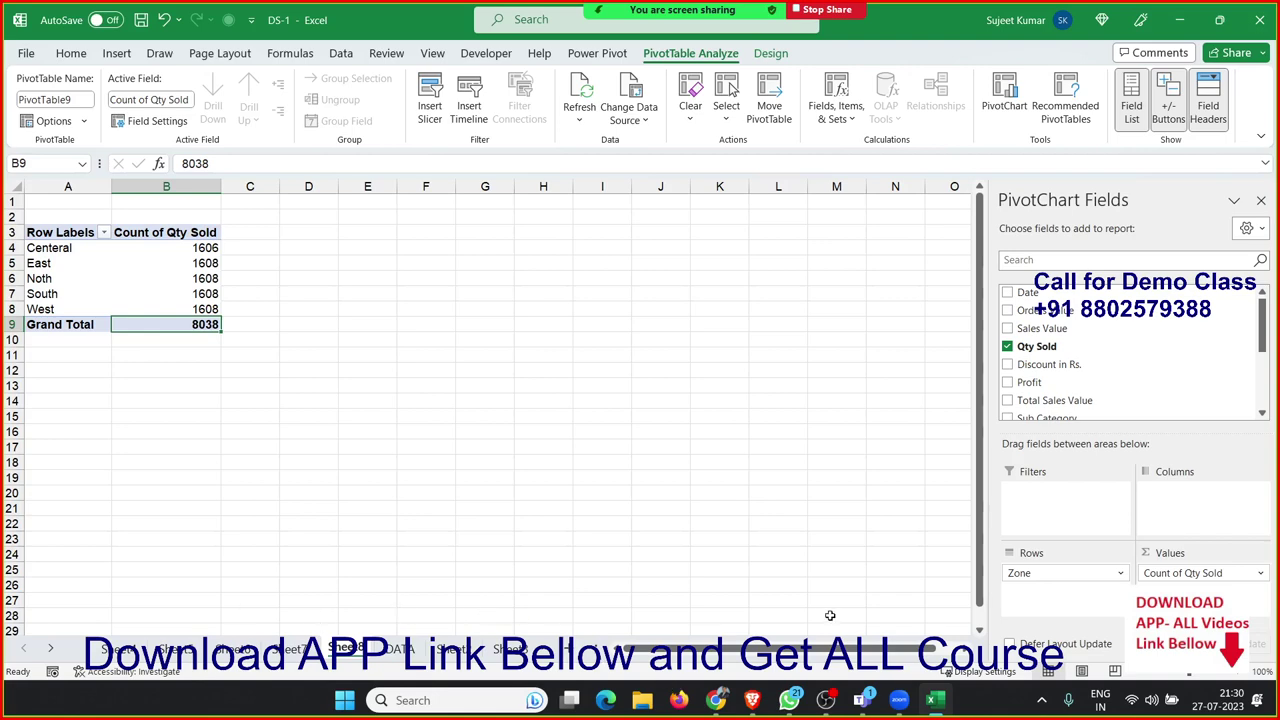
mouse_move(1040, 575)
left_mouse_down()
mouse_move(1108, 442)
mouse_move(1108, 512)
left_mouse_up()
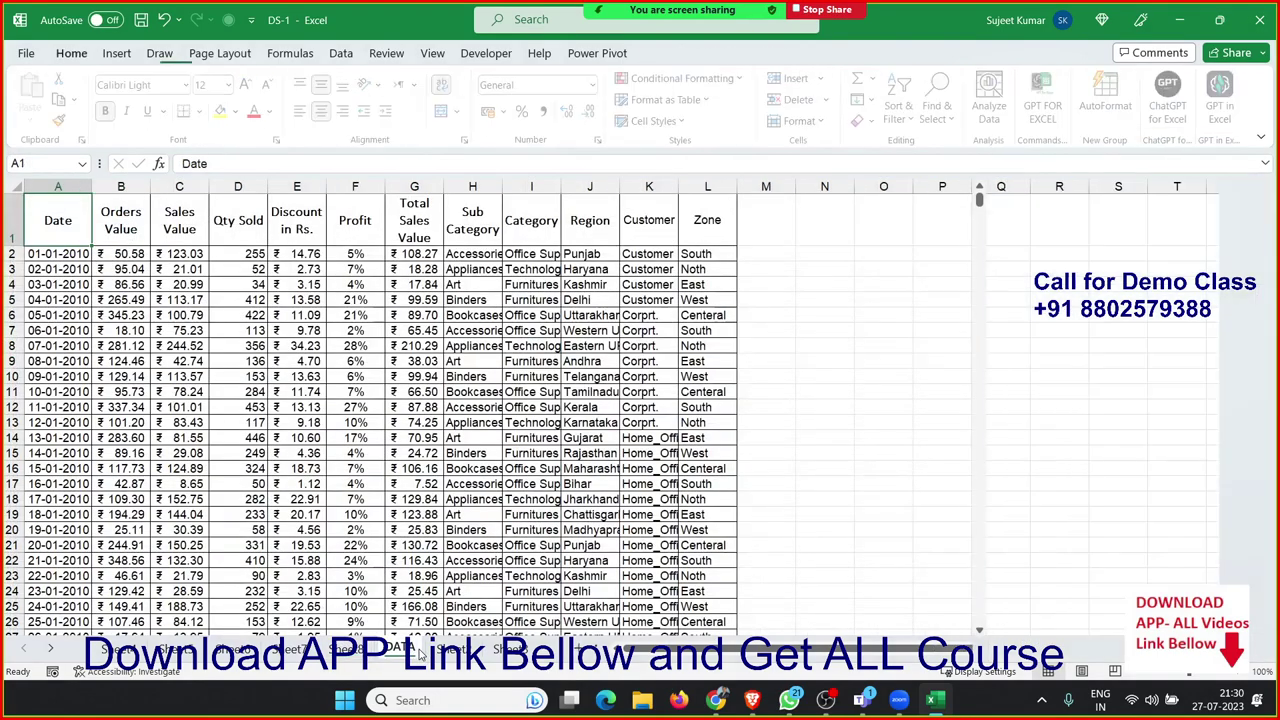
Step: Add a Month header in M1 with JAN in M2 and fill month names down the column
left_click(415, 650)
left_click(787, 222)
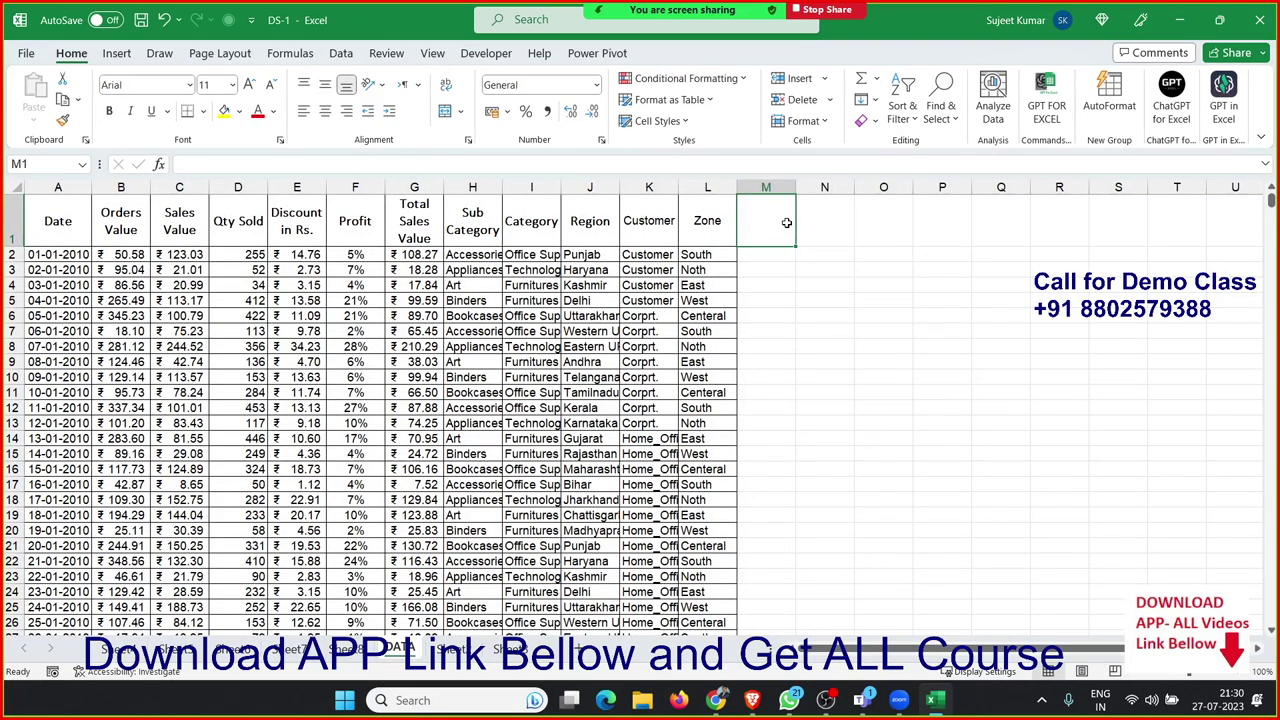
type("Month")
key("Return")
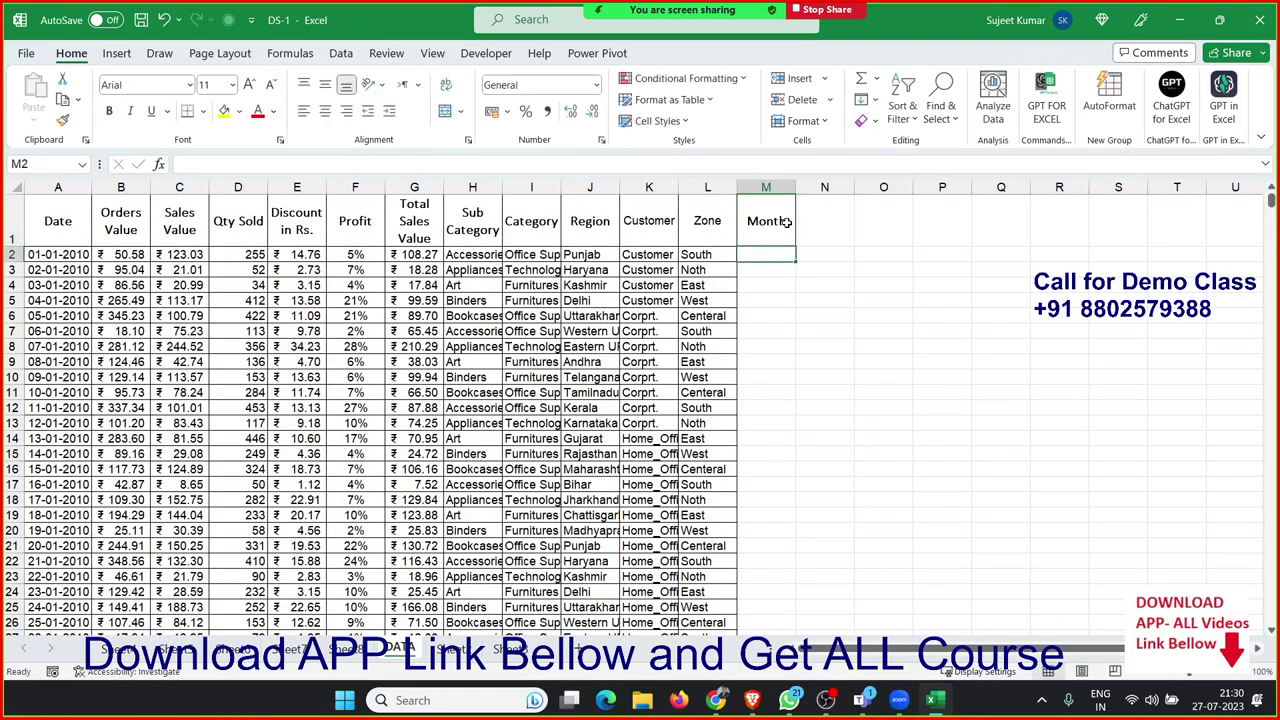
type("JAN")
key("Return")
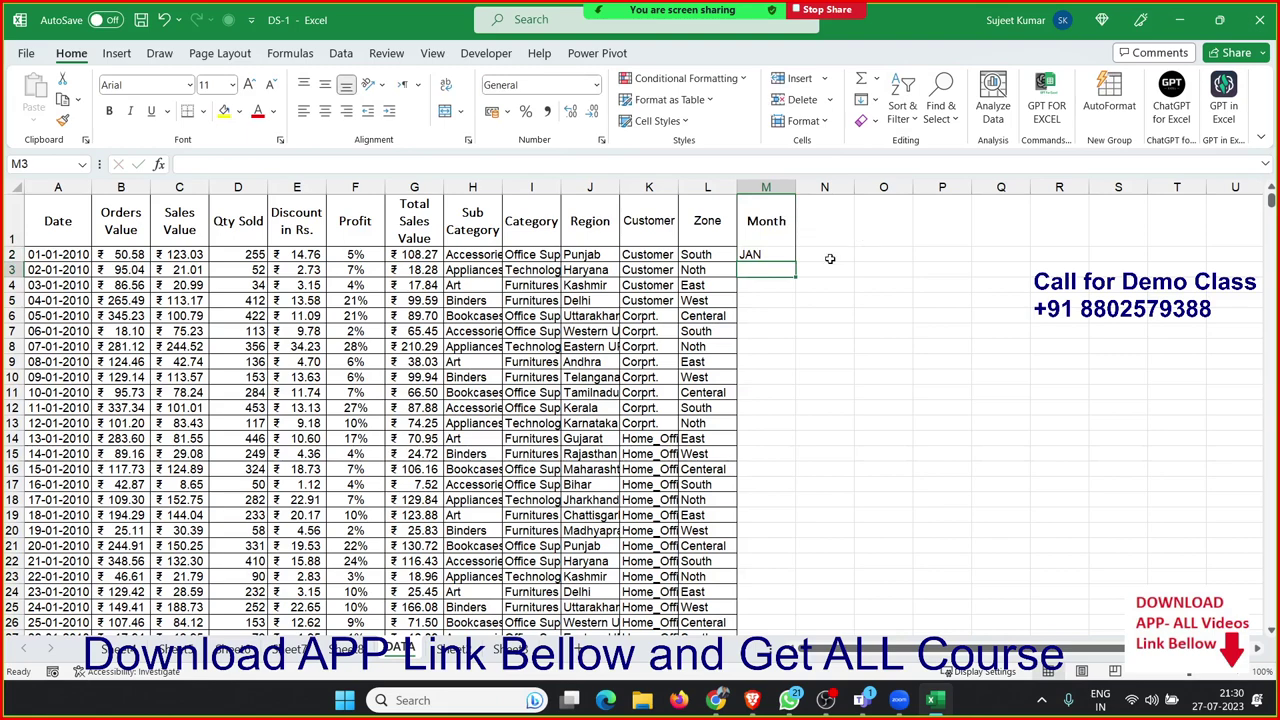
left_click(787, 257)
double_click(793, 260)
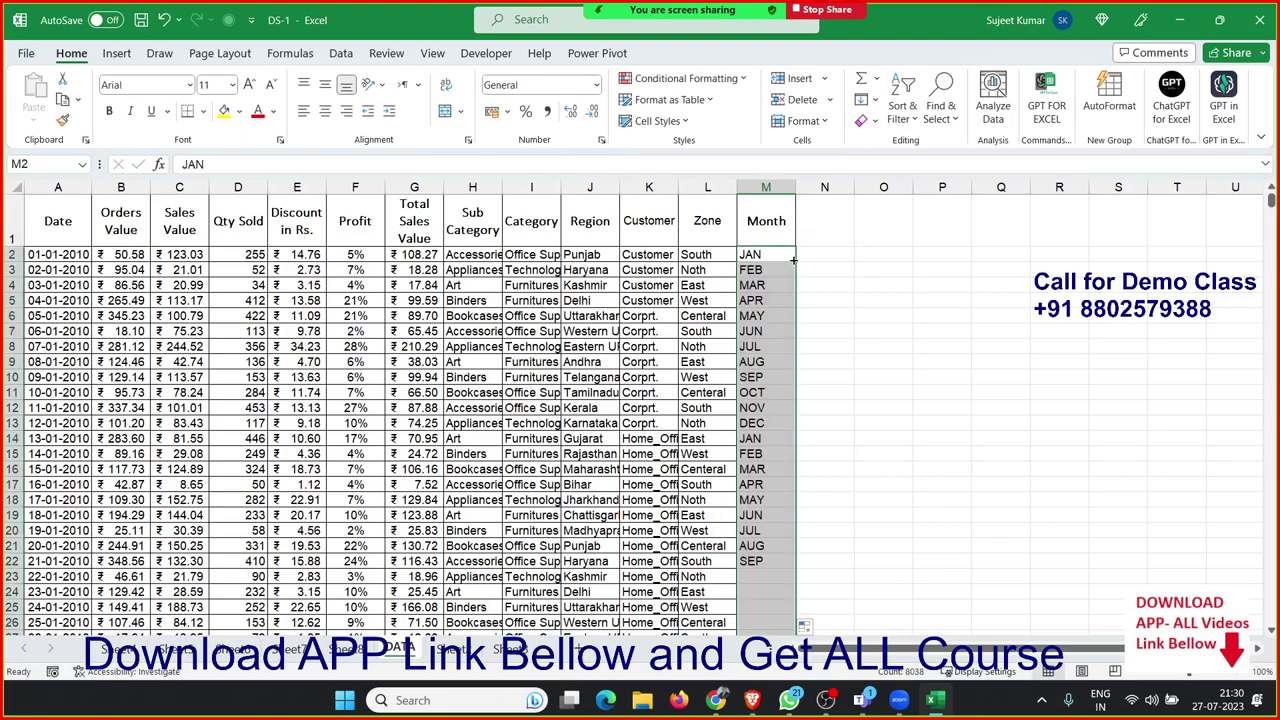
Step: On Sheet8, move Zone back to the rows and refresh the pivot, then return to DATA
left_click(346, 648)
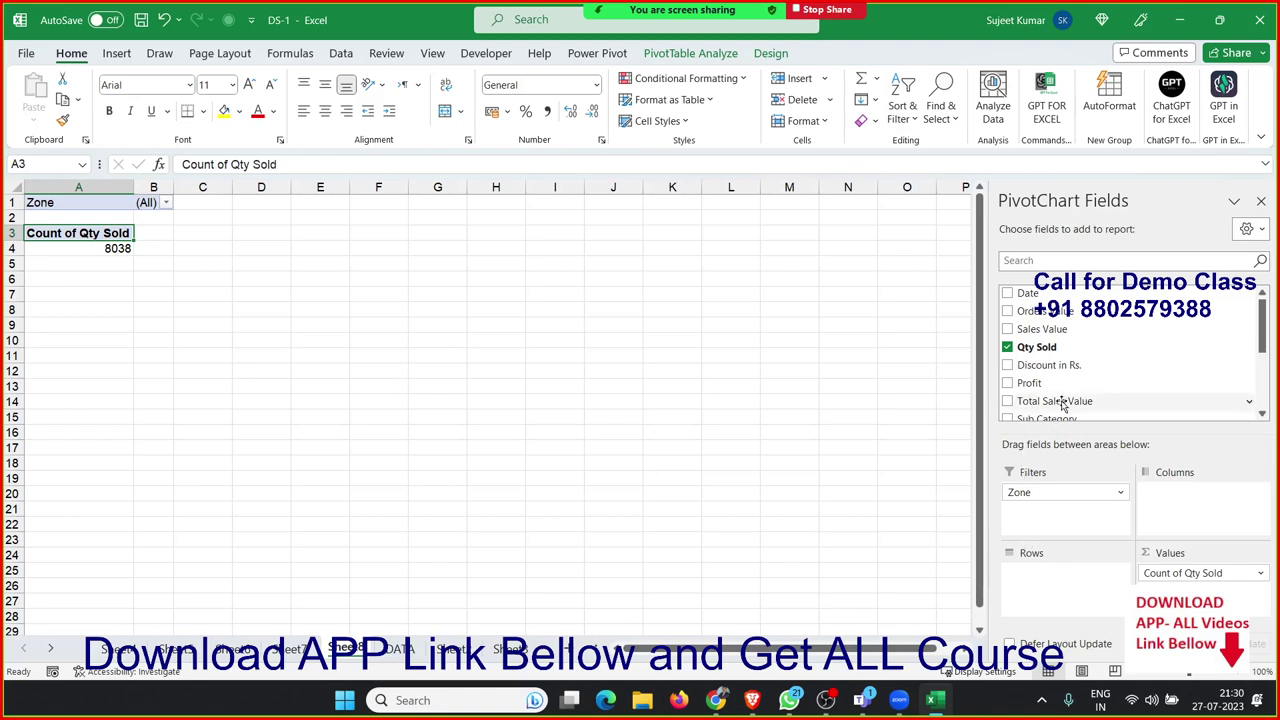
left_click_drag(1050, 487, 1065, 575)
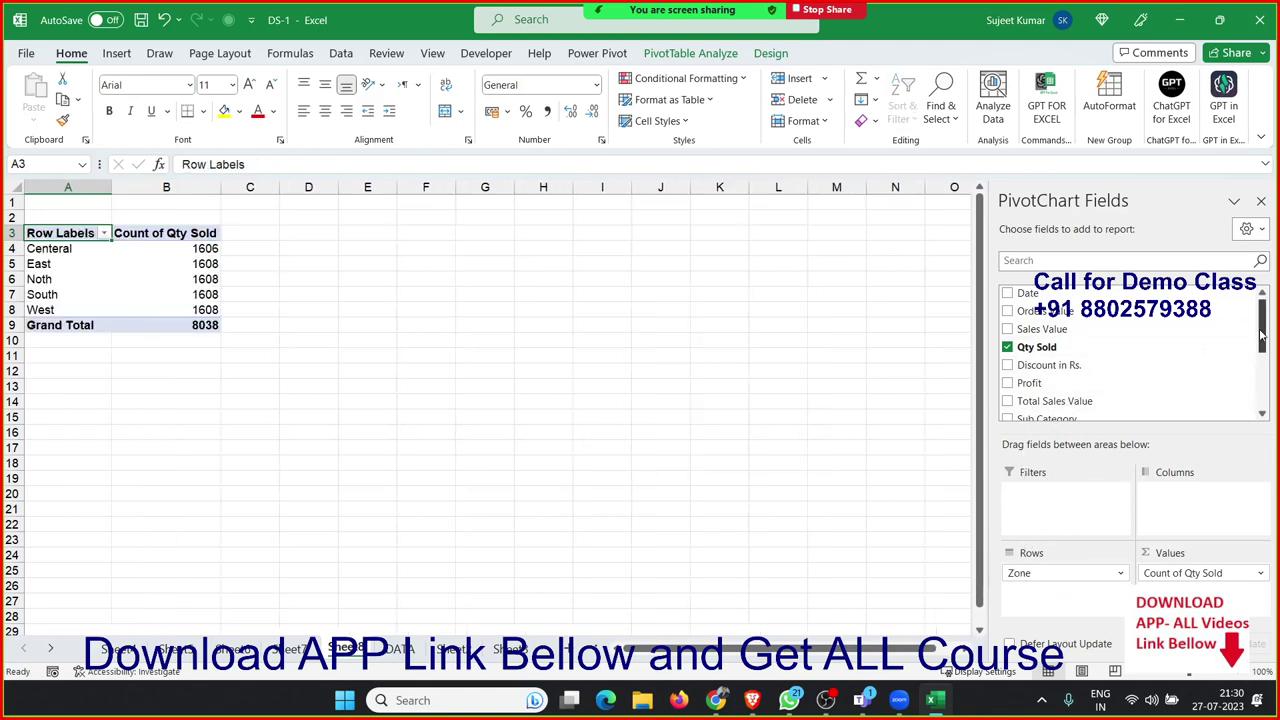
left_click_drag(1262, 337, 1262, 393)
left_click(108, 294)
right_click(110, 294)
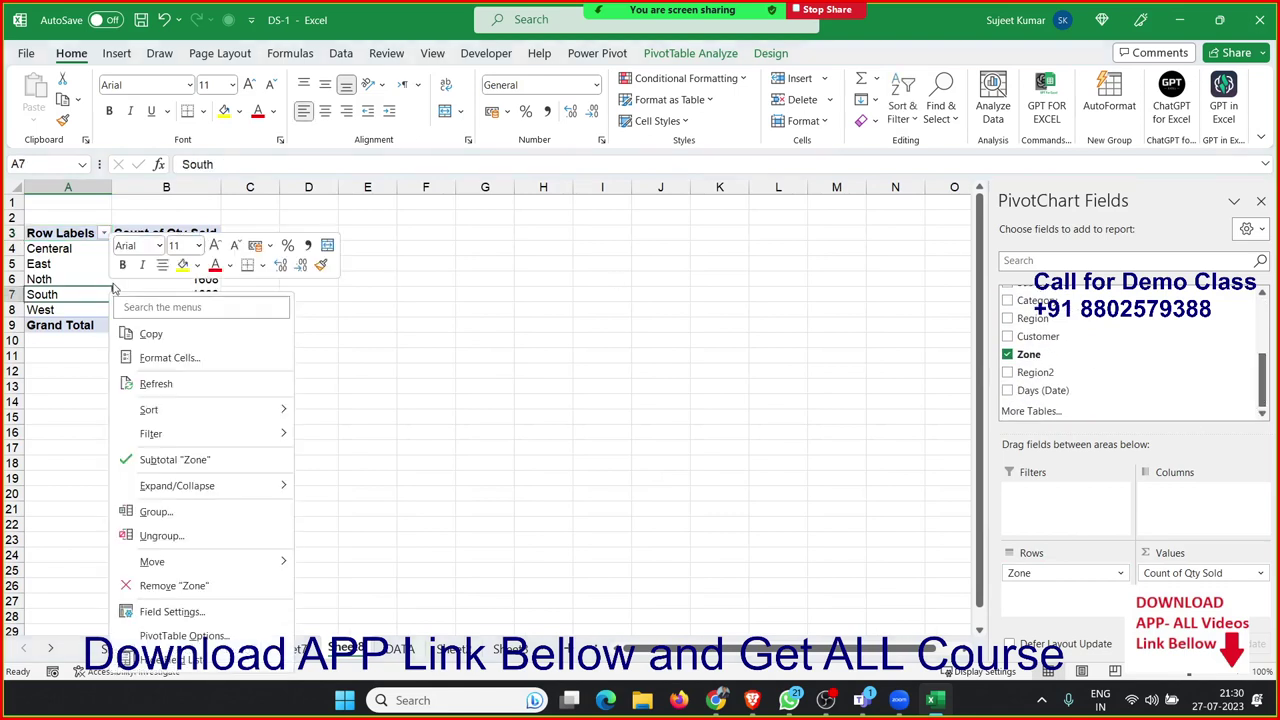
left_click(141, 386)
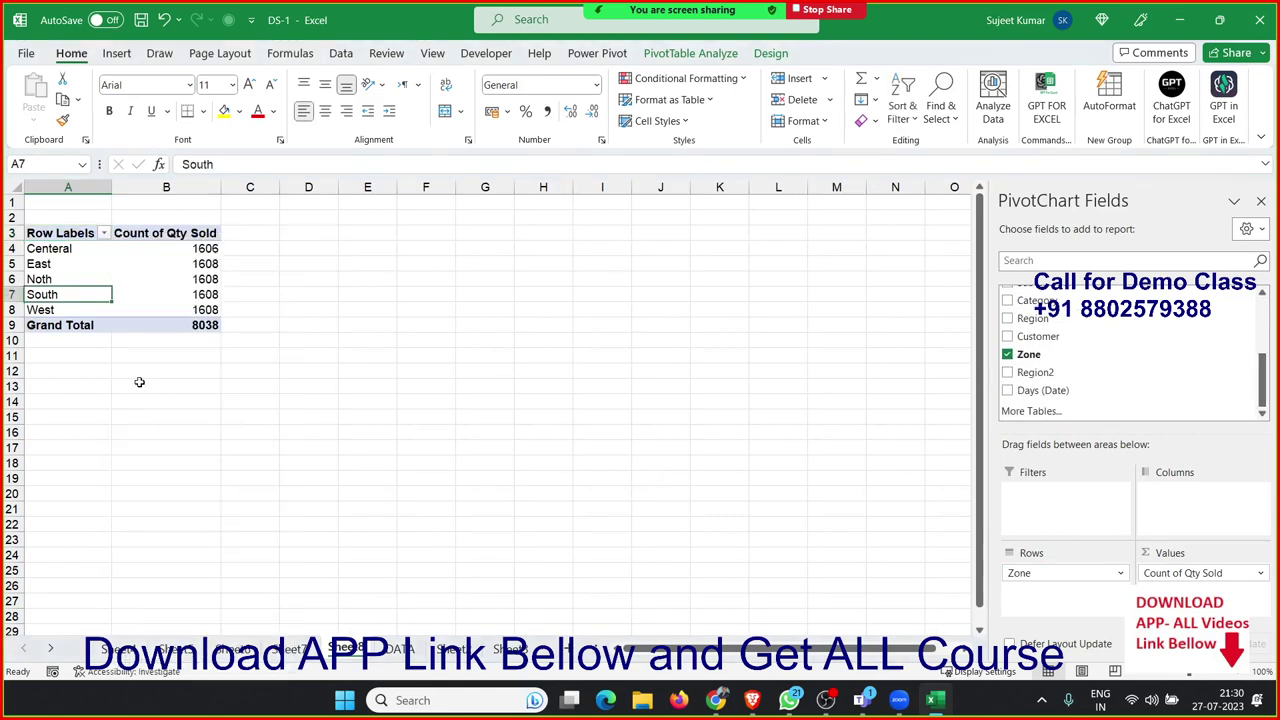
left_click(397, 652)
left_click_drag(650, 300, 531, 302)
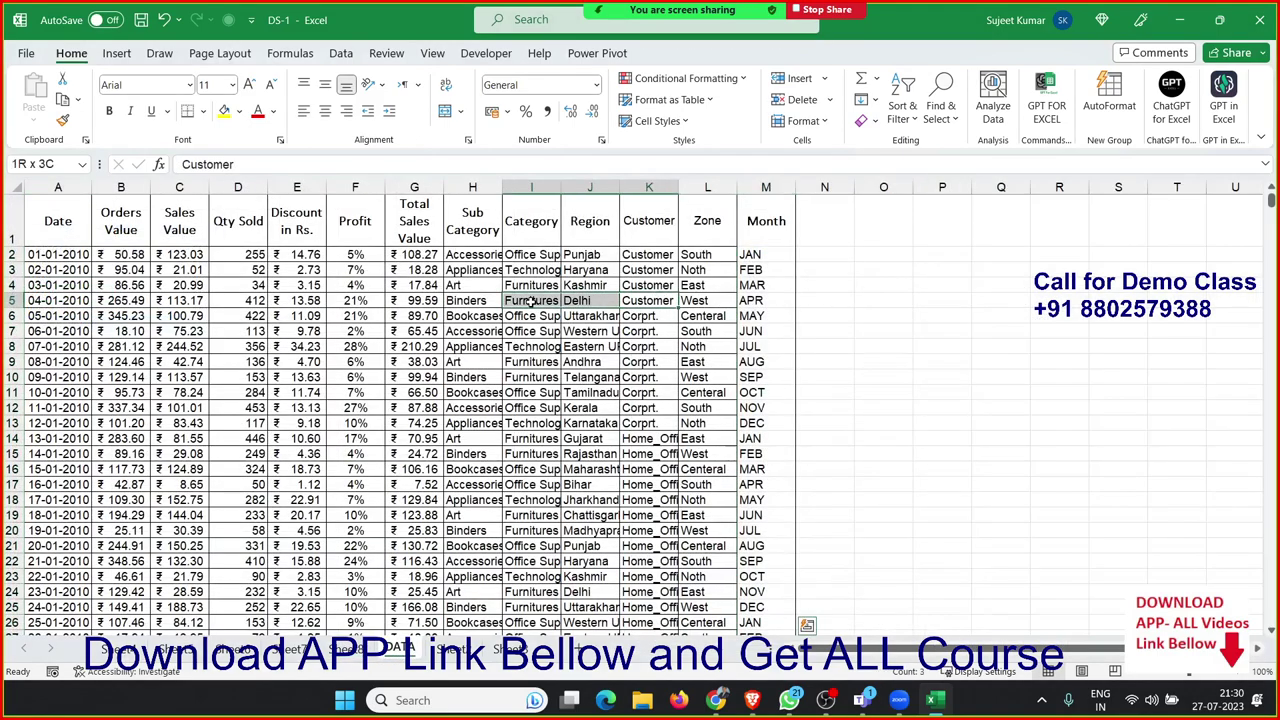
Step: Check the DATA block's extent by jumping to its last row and back
left_click(766, 187)
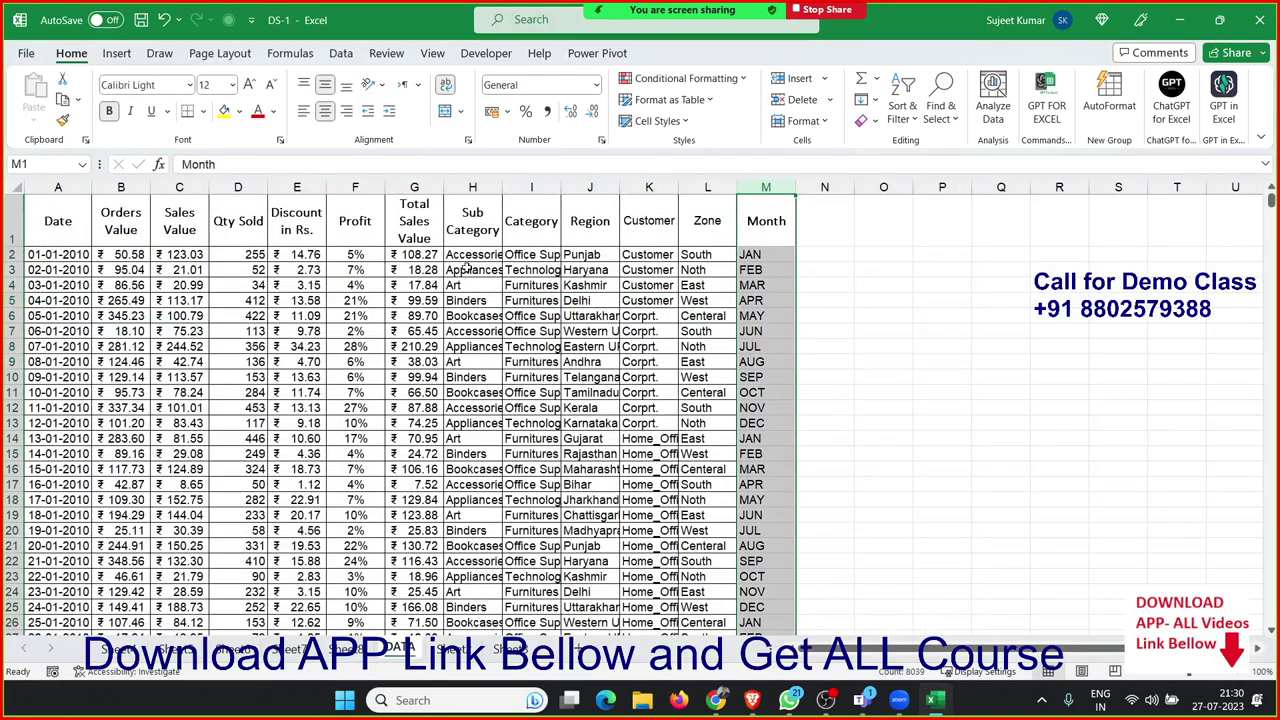
left_click(466, 269)
key("ctrl+Down")
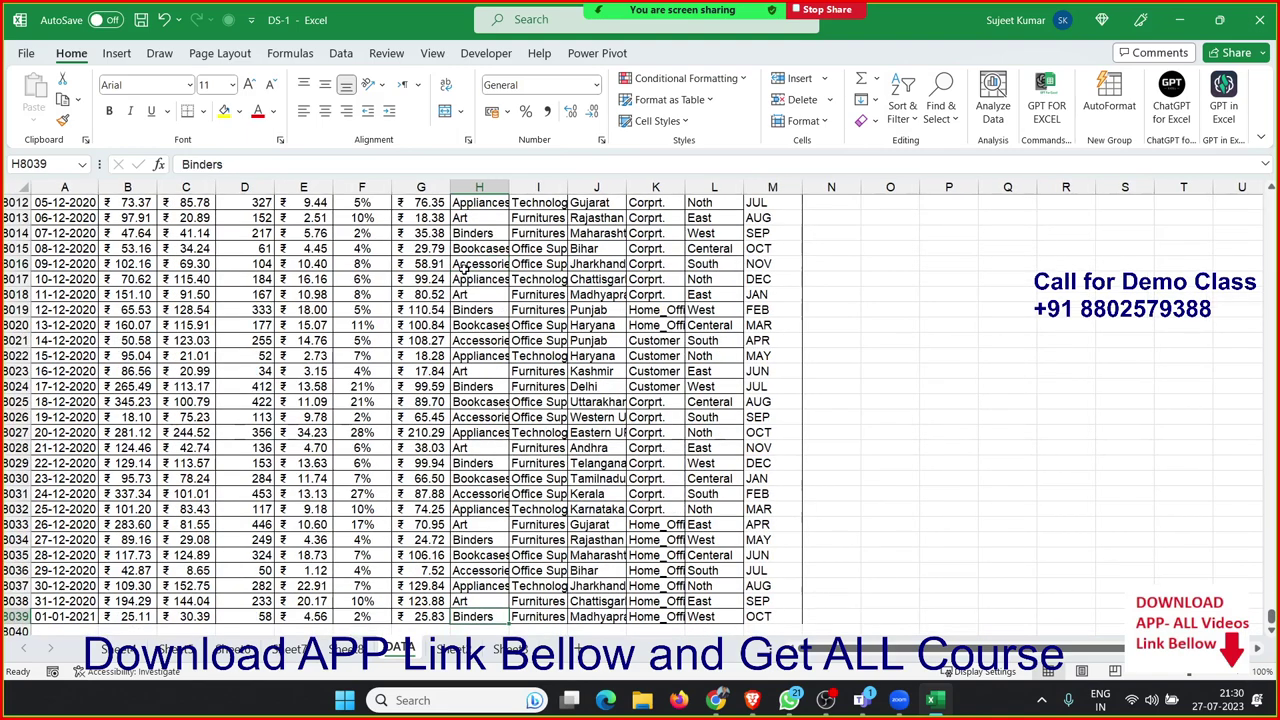
key("ctrl+Up")
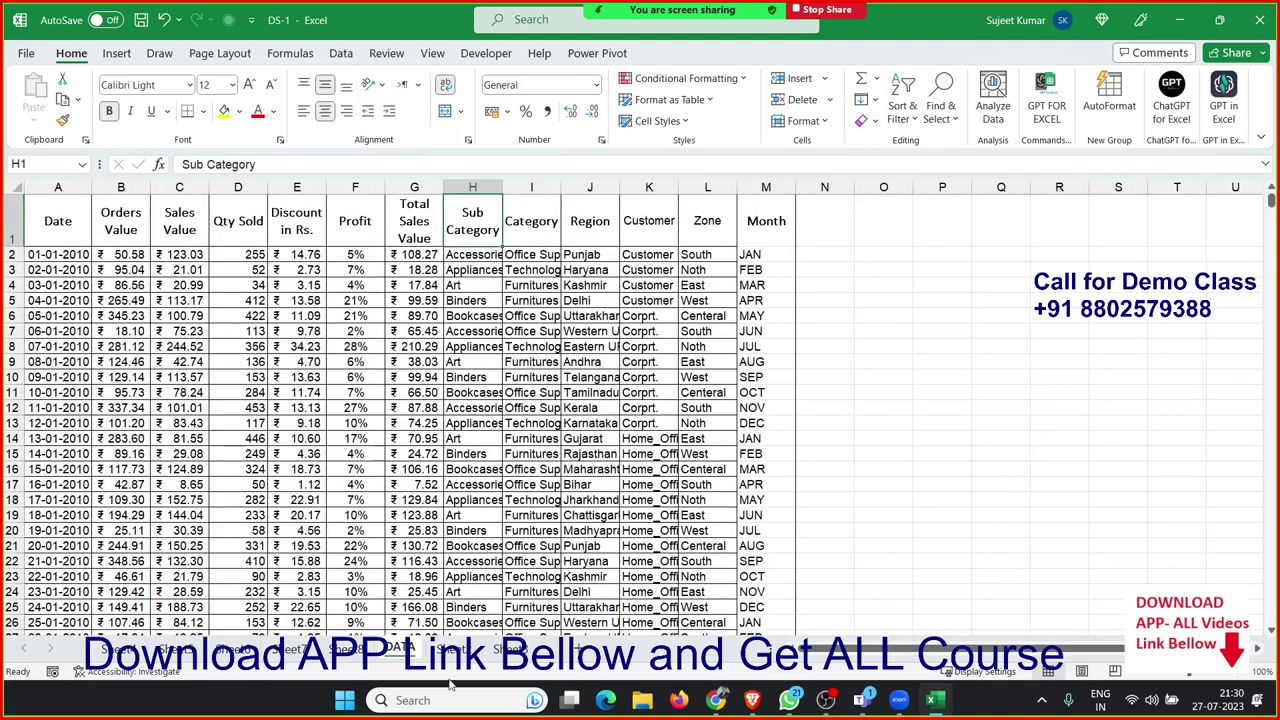
Step: Change the Sheet8 pivot's data source to DATA!$A$1:$M$8039
left_click(360, 650)
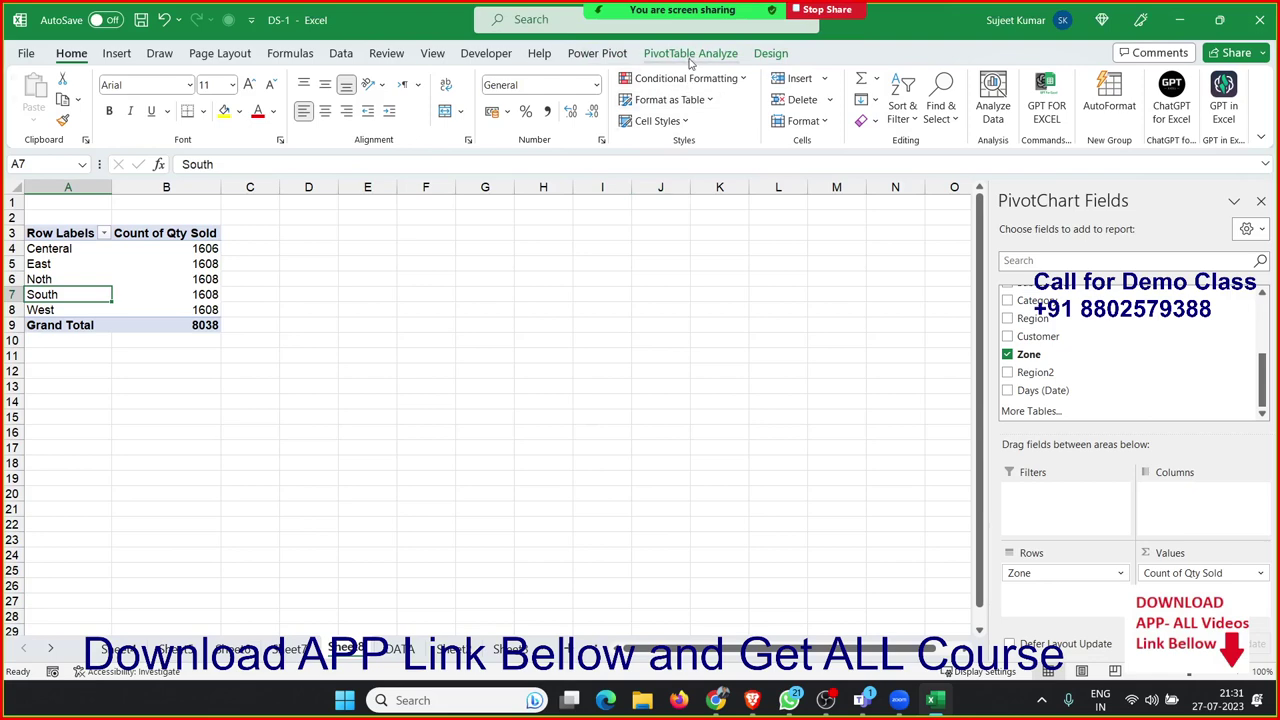
left_click(692, 55)
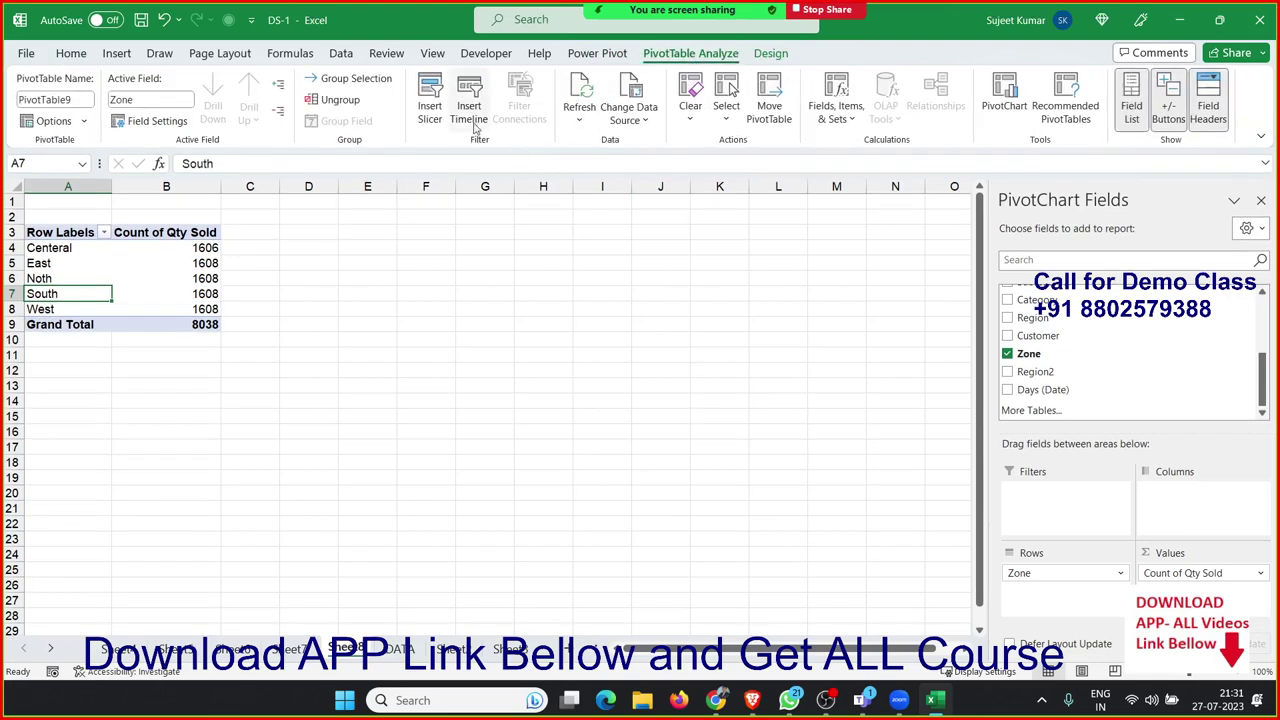
left_click(636, 122)
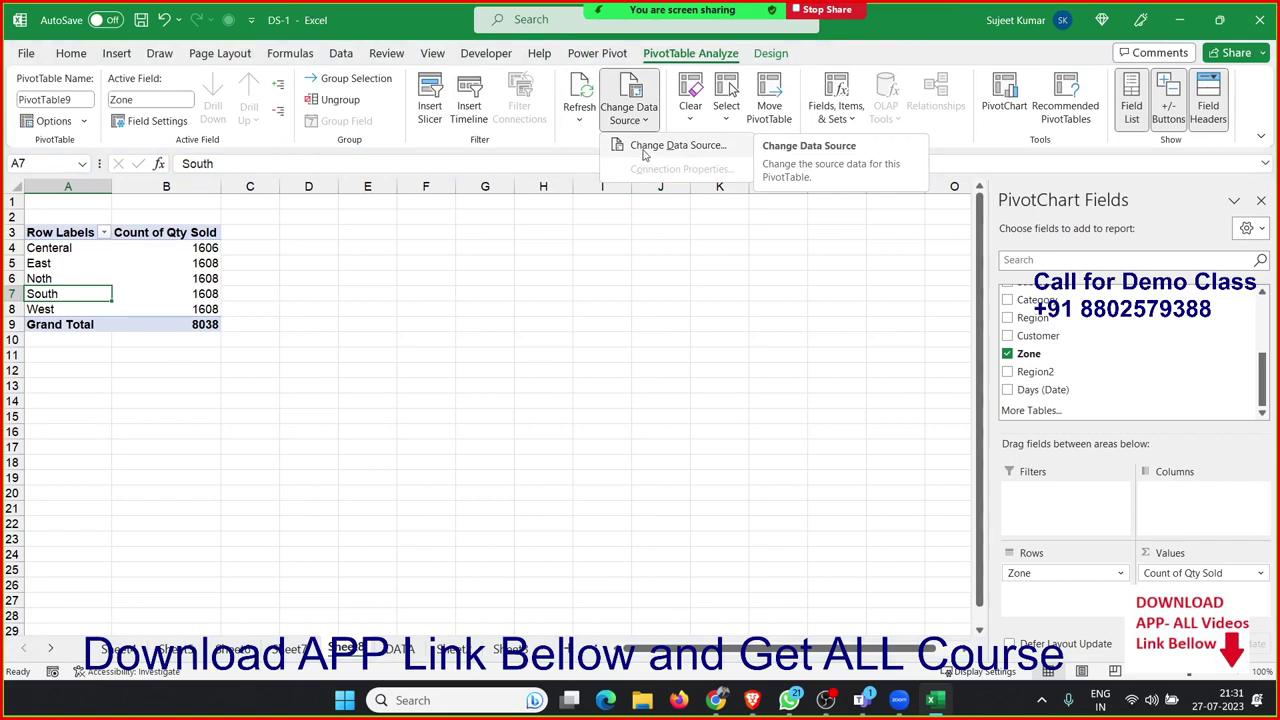
left_click(677, 146)
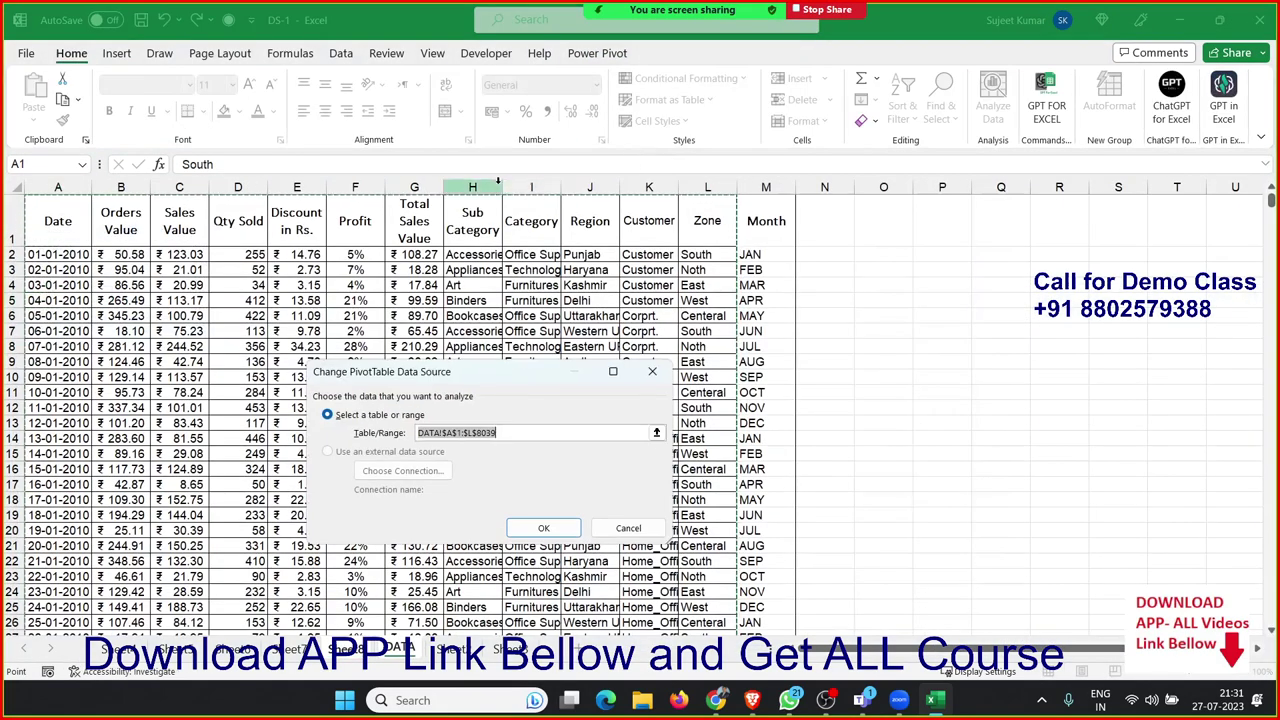
left_click(80, 205)
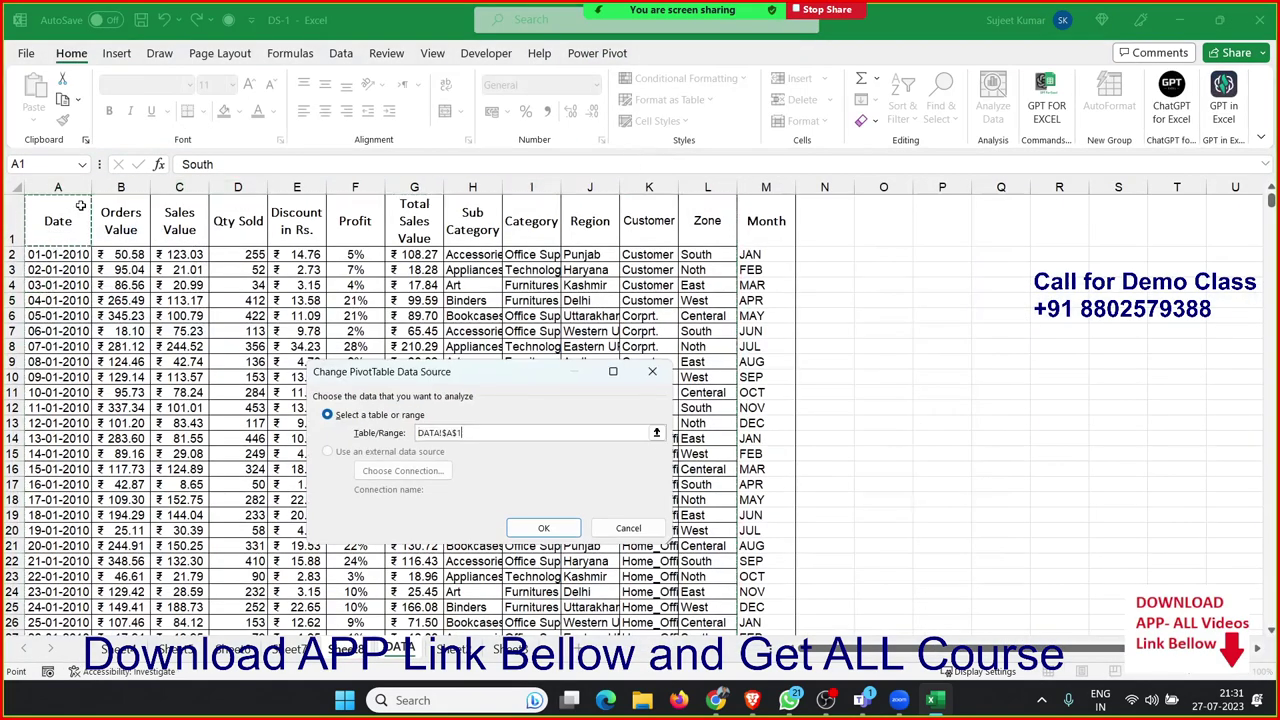
key("ctrl+shift+Right")
key("ctrl+shift+Down")
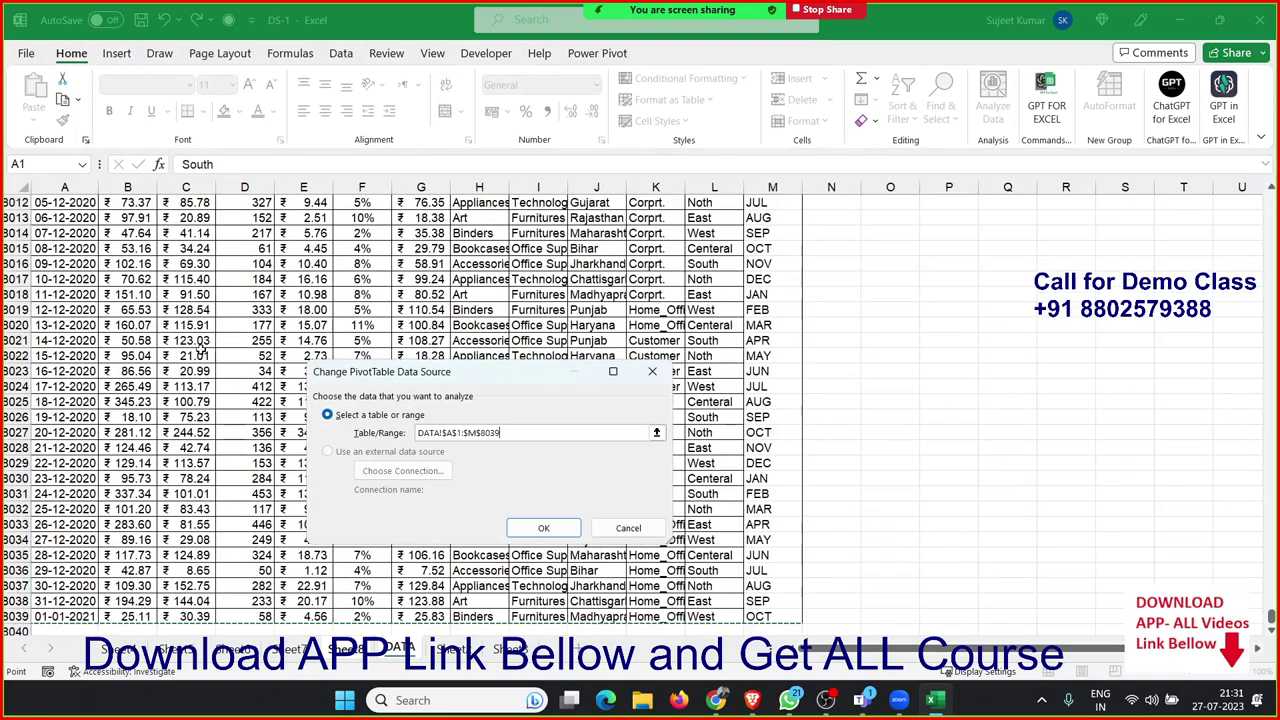
left_click(538, 527)
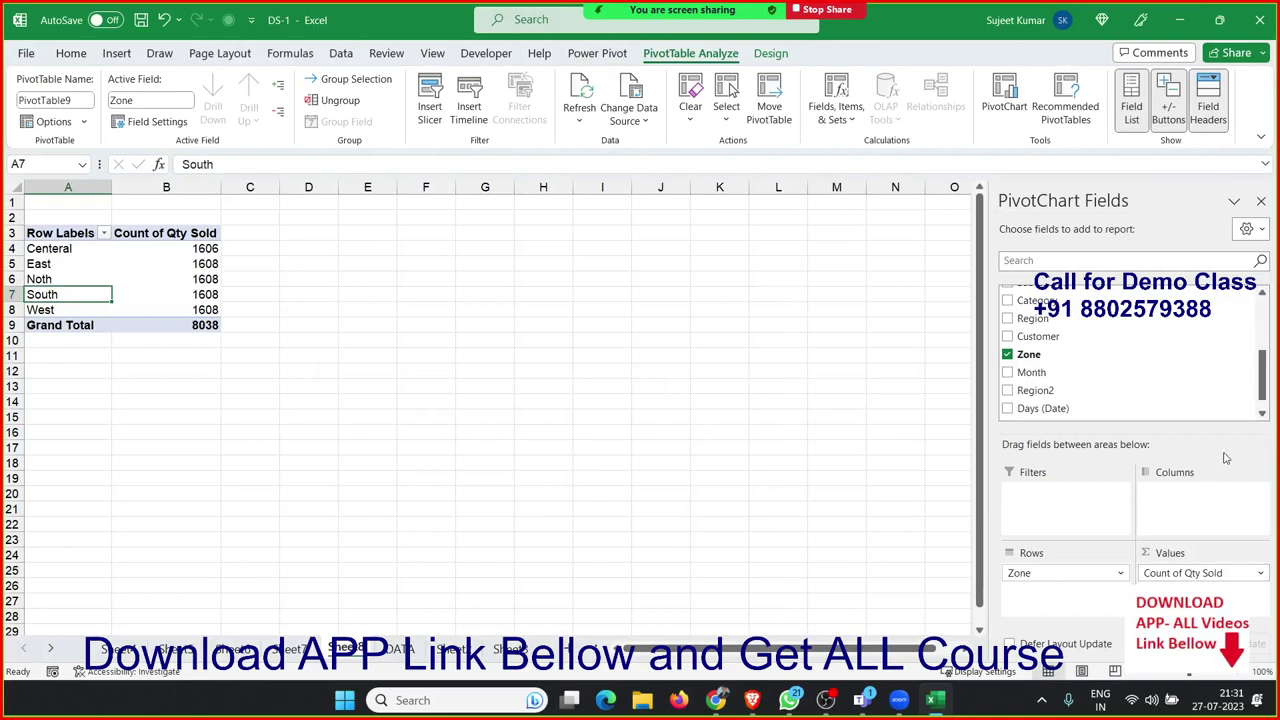
Step: Replace Zone with Month in the rows and switch Qty Sold from Count to Sum, totalling 1856858
scroll(1268, 390, "down", 1)
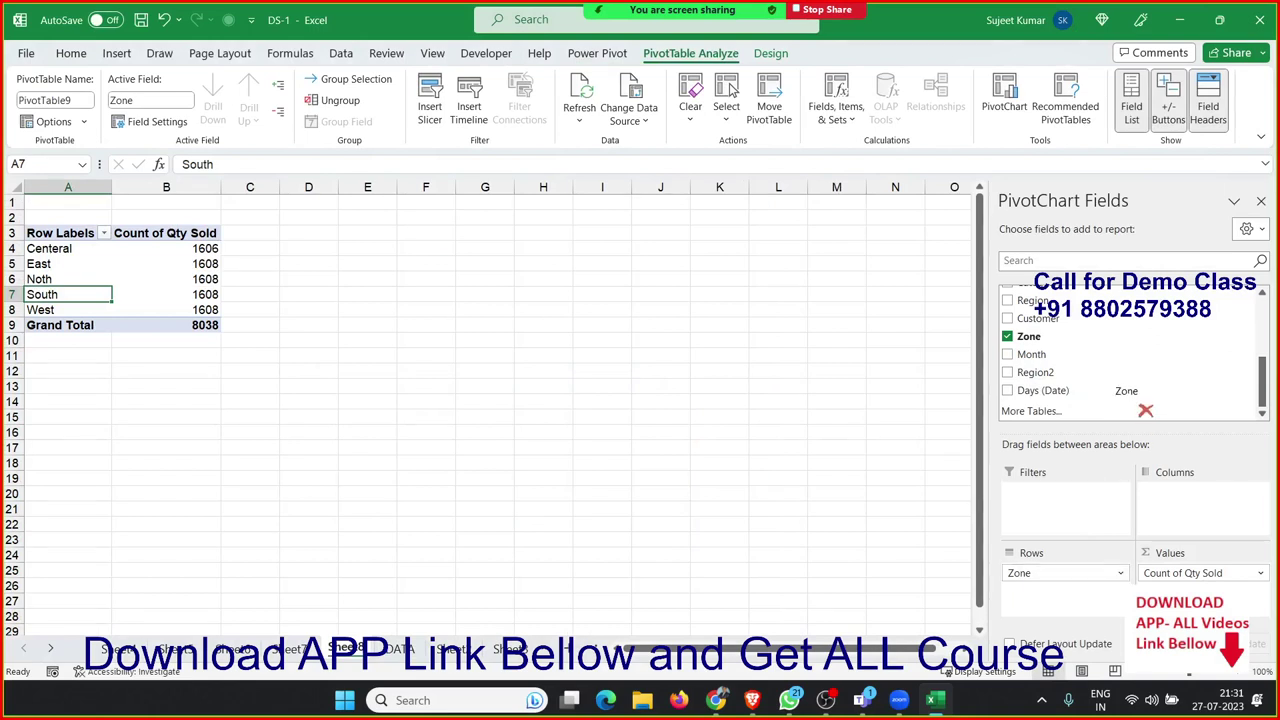
left_click_drag(1069, 573, 1143, 408)
mouse_move(1035, 354)
left_mouse_down()
mouse_move(1079, 600)
mouse_move(1058, 578)
left_mouse_up()
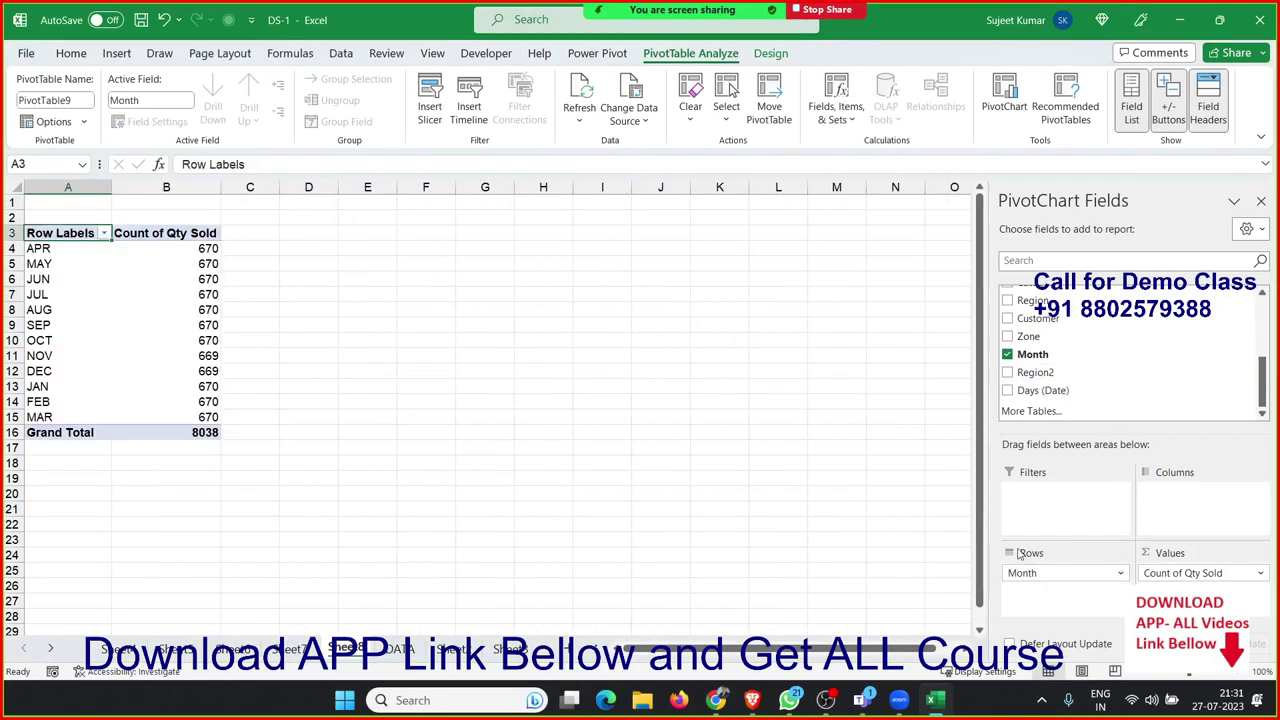
left_click(1150, 573)
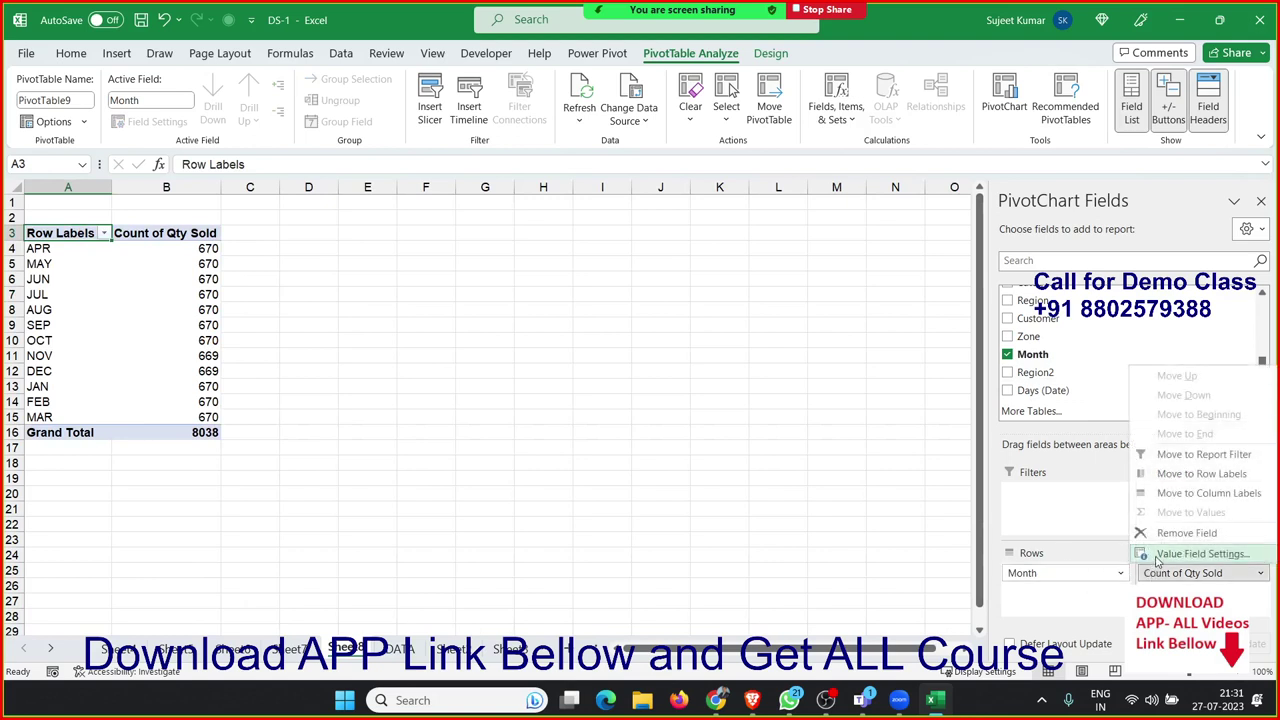
left_click(1170, 551)
left_click(393, 469)
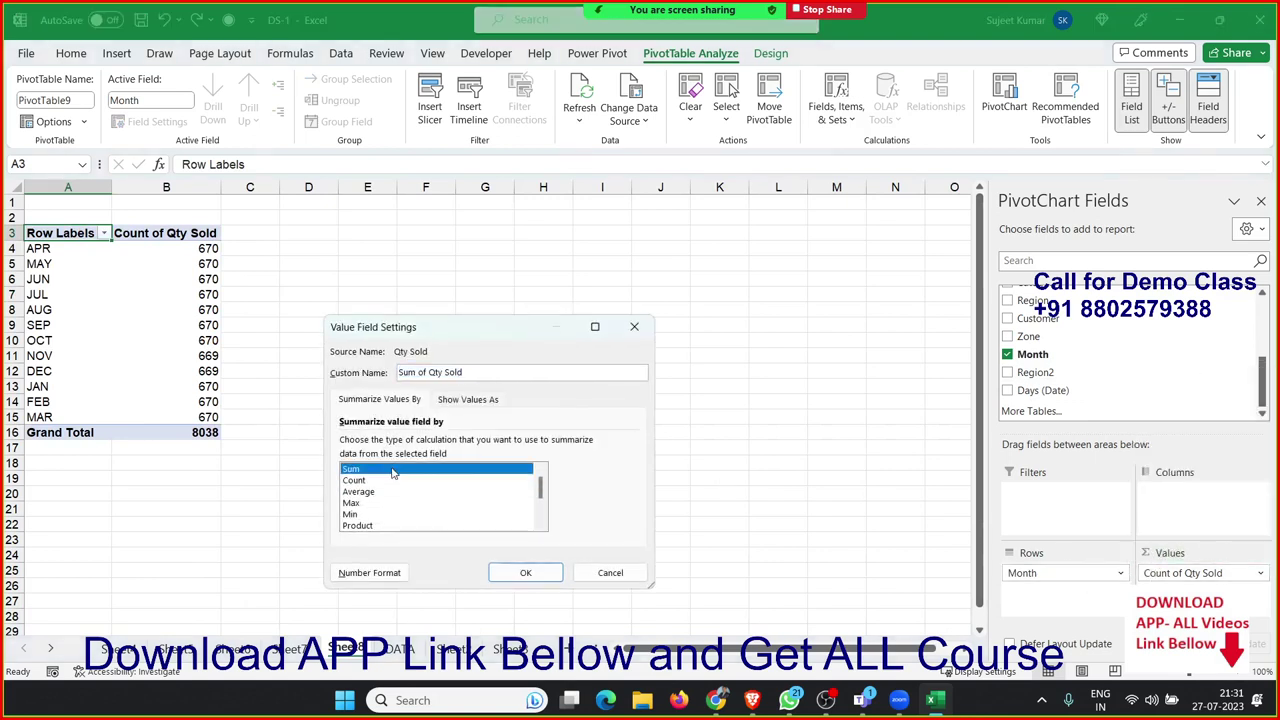
left_click(520, 572)
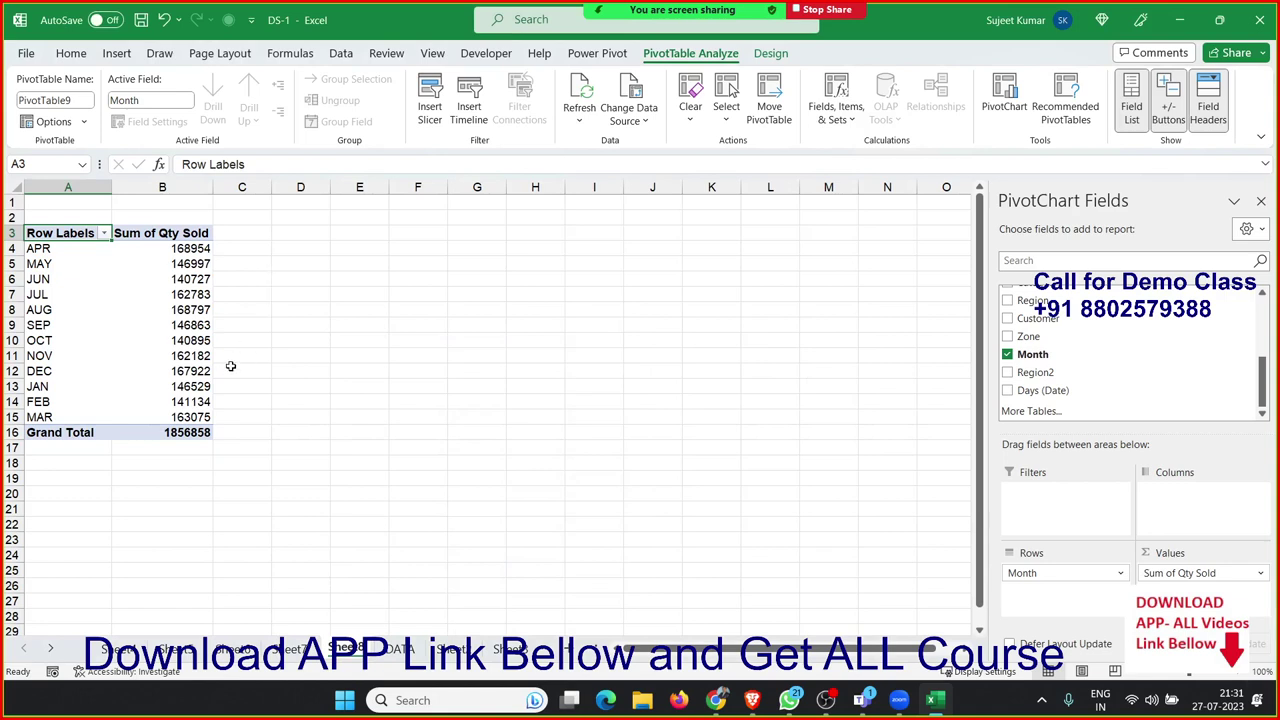
left_click(1155, 572)
Step: Display Sum of Qty Sold as % of Grand Total, from APR 9.10% to MAR 8.78%
left_click(1190, 554)
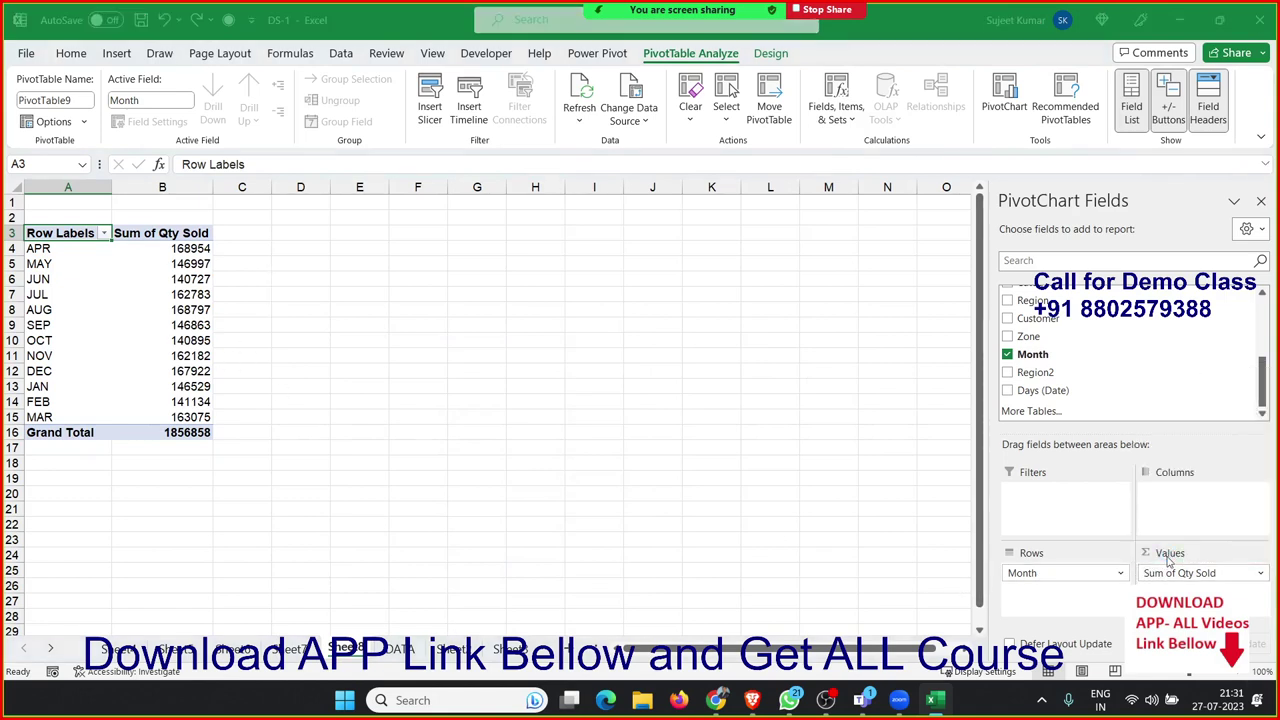
left_click(474, 400)
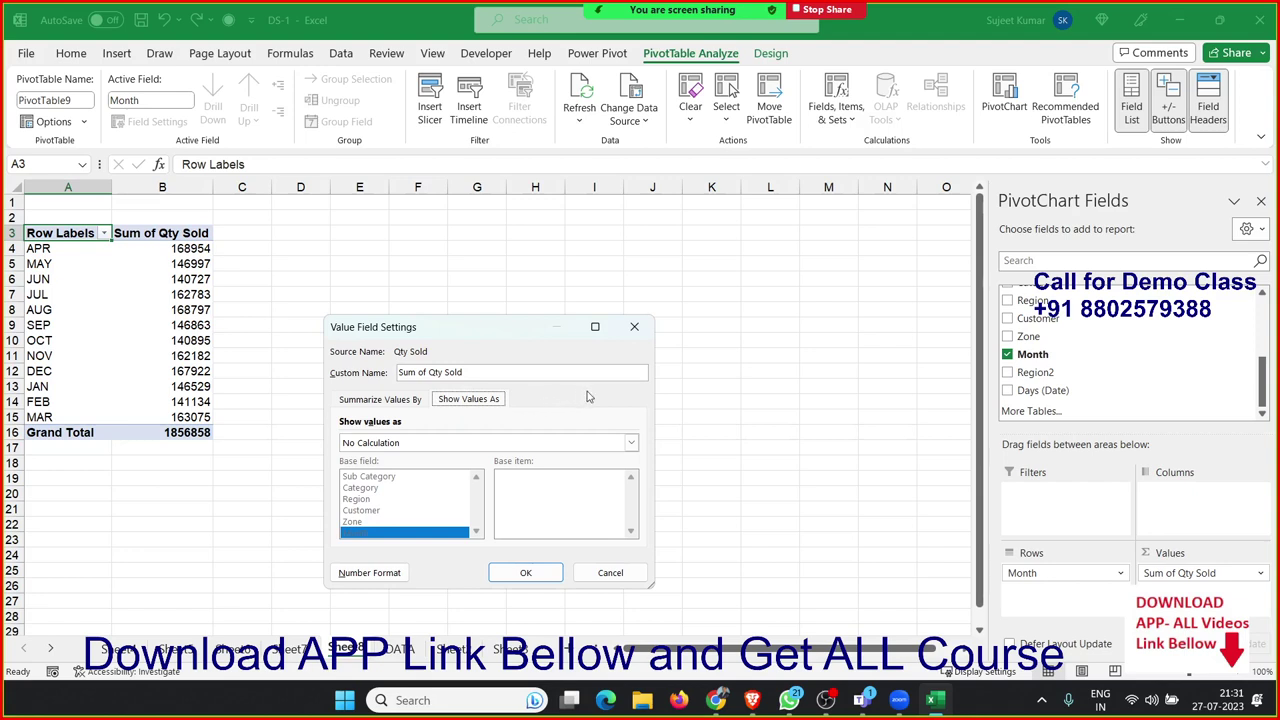
left_click(548, 445)
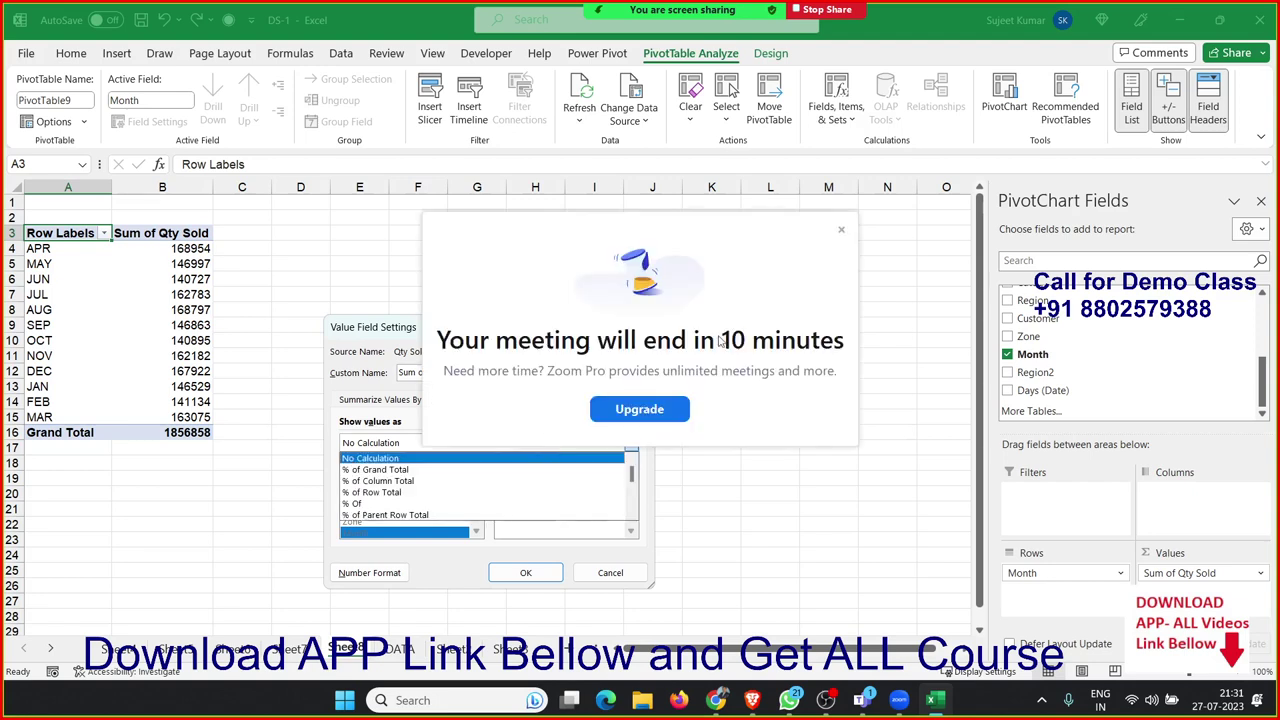
left_click(841, 229)
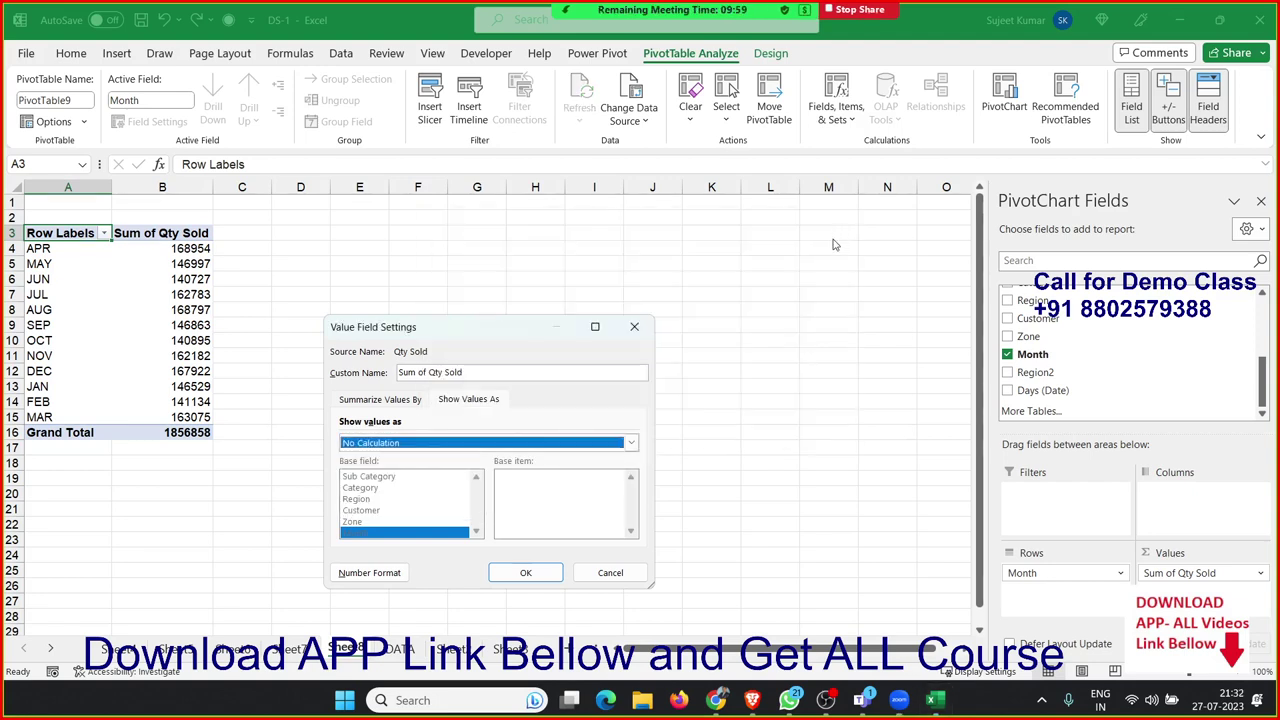
left_click(502, 441)
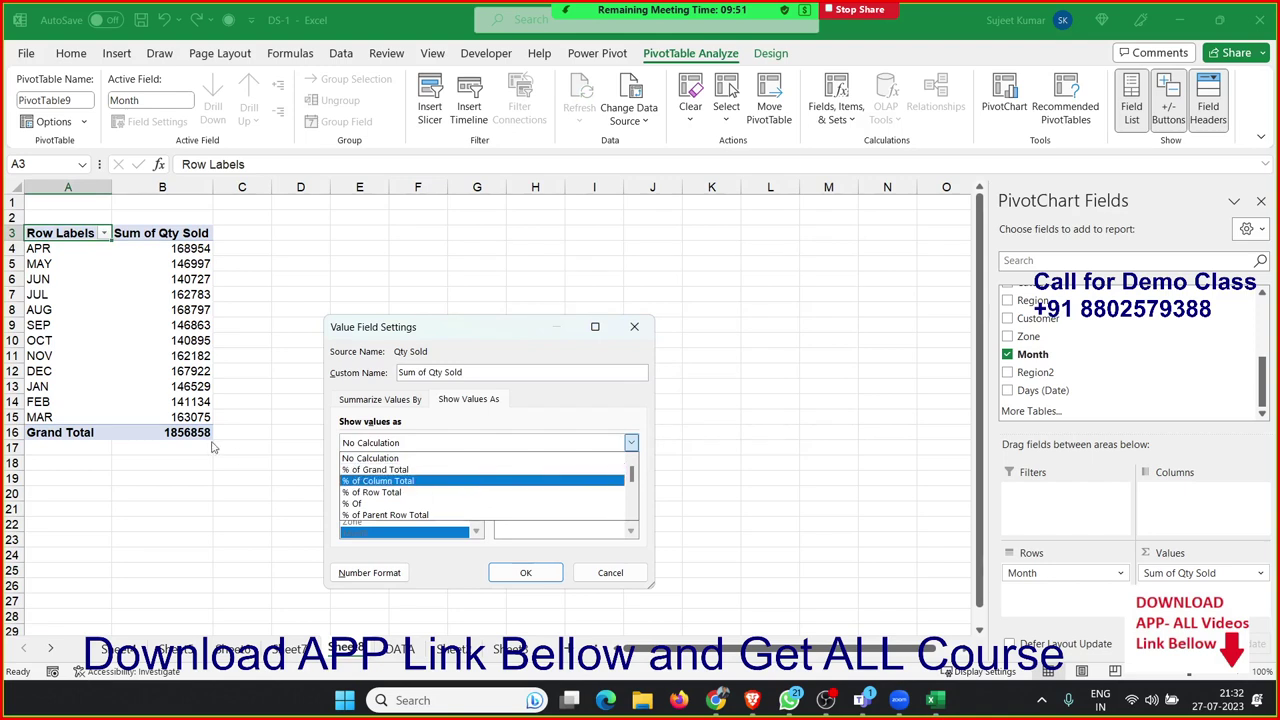
left_click(428, 472)
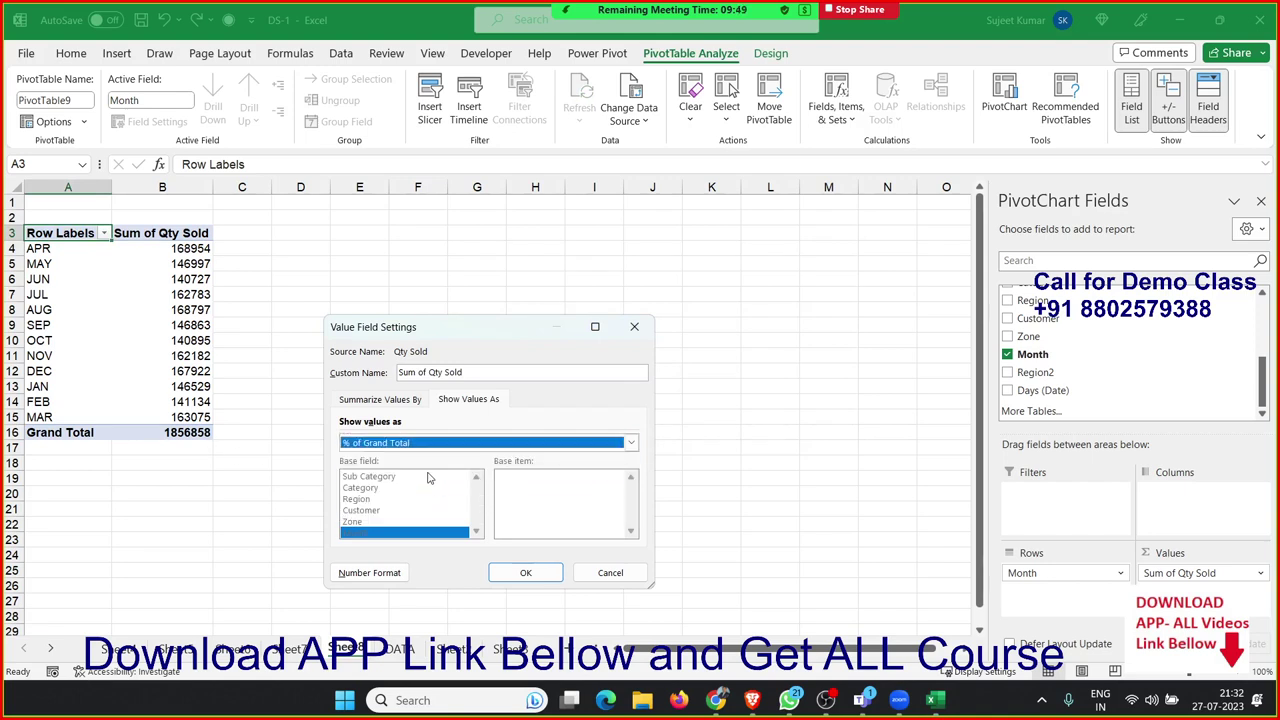
left_click(527, 574)
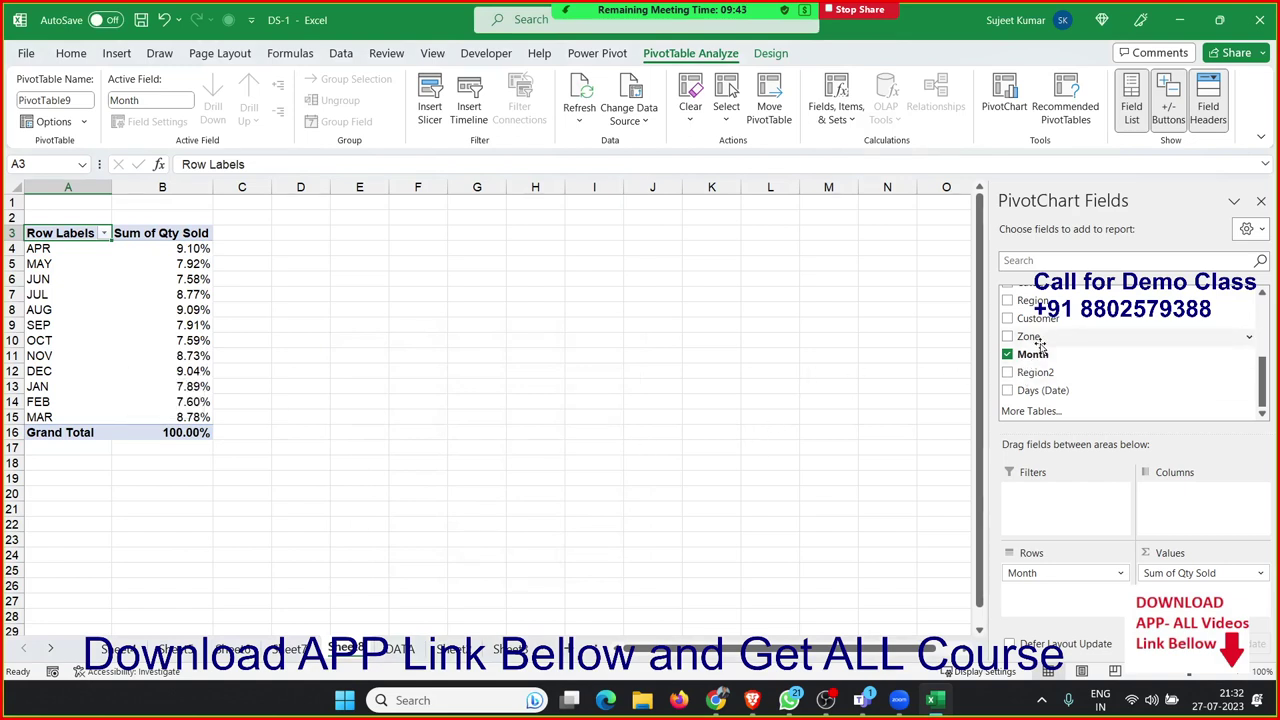
Step: Add Qty Sold to Values again as Sum of Qty Sold2, totalling 1856858 with APR at 168954
left_click_drag(1040, 345, 1160, 562)
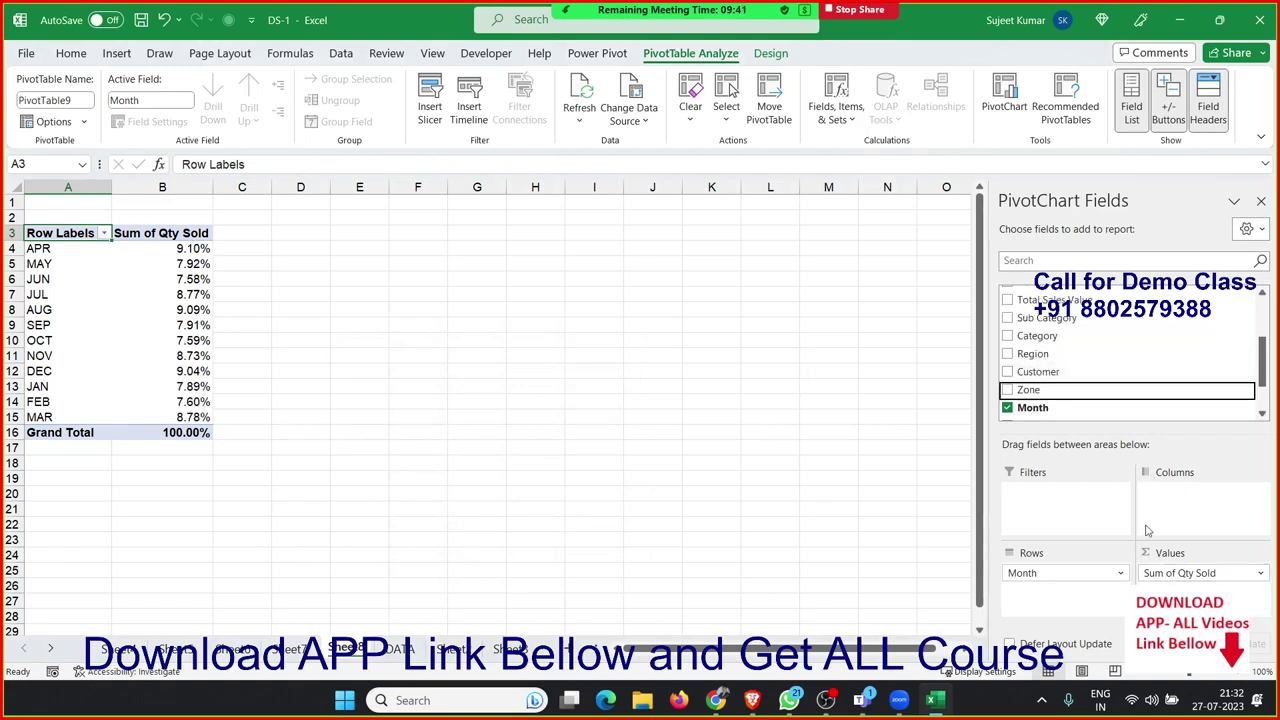
scroll(1088, 395, "down", 2)
scroll(1088, 390, "up", 2)
scroll(1088, 385, "up", 3)
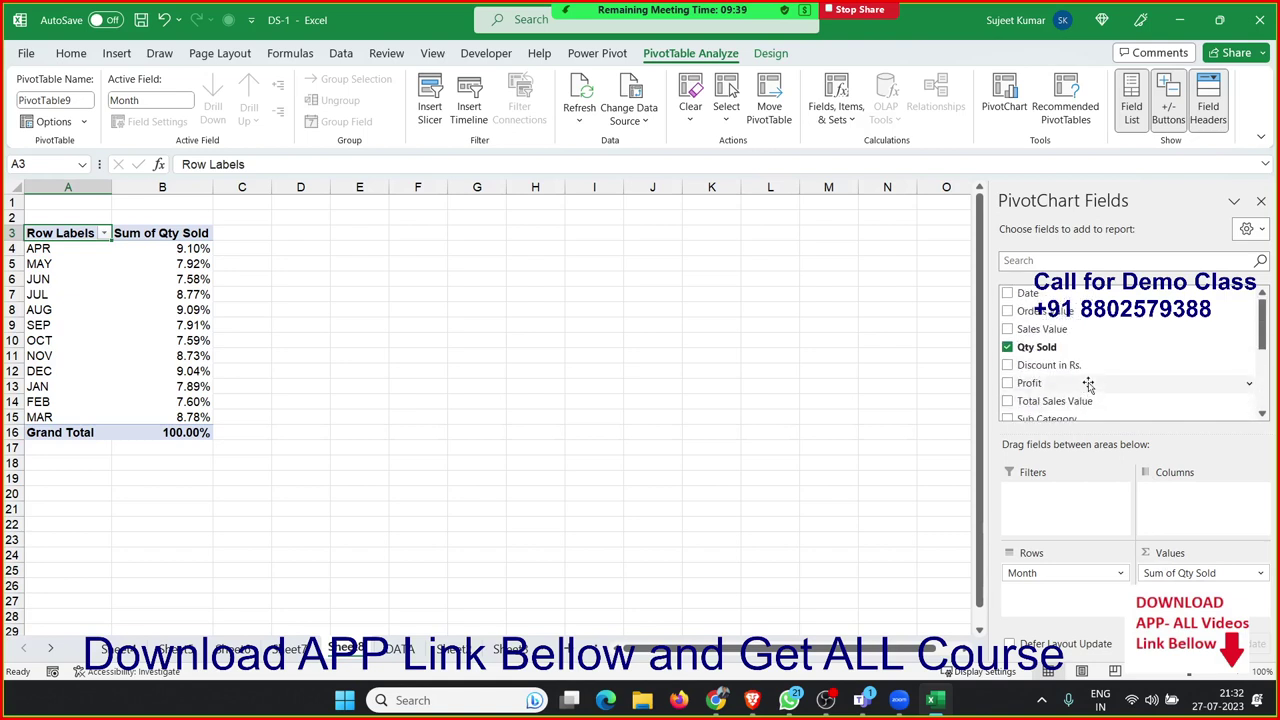
left_click_drag(1080, 350, 1200, 578)
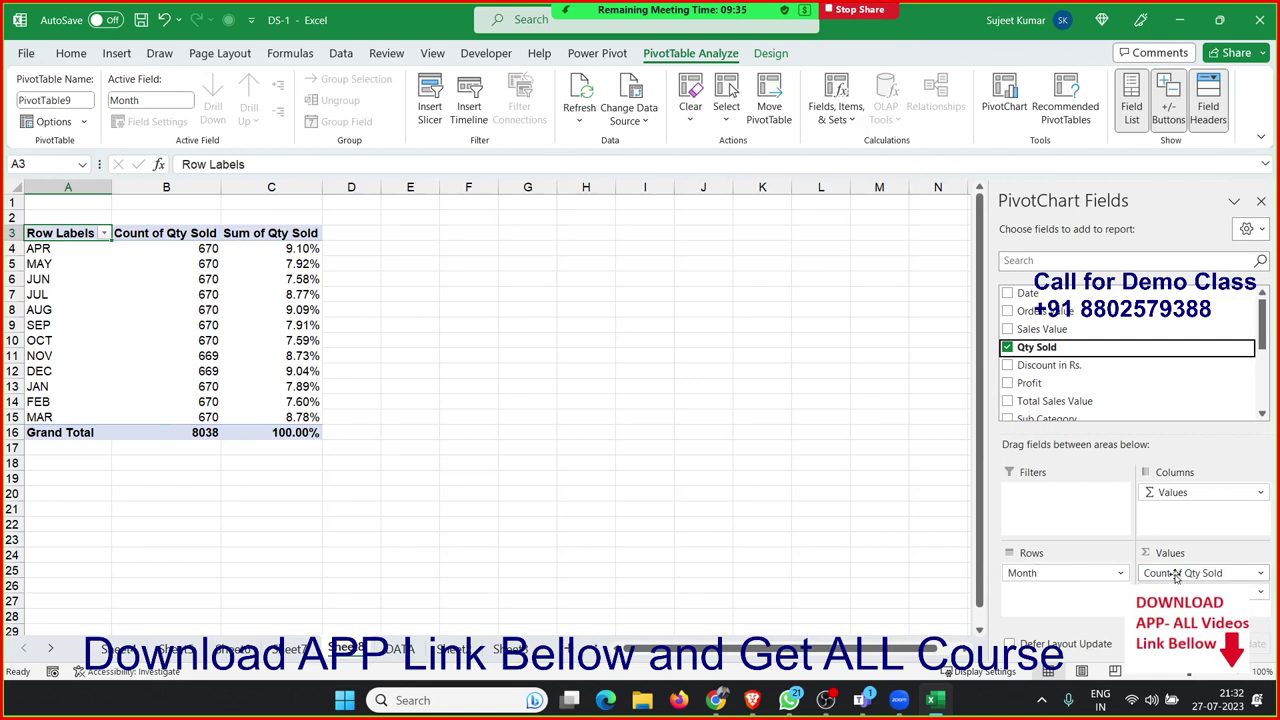
left_click(1176, 573)
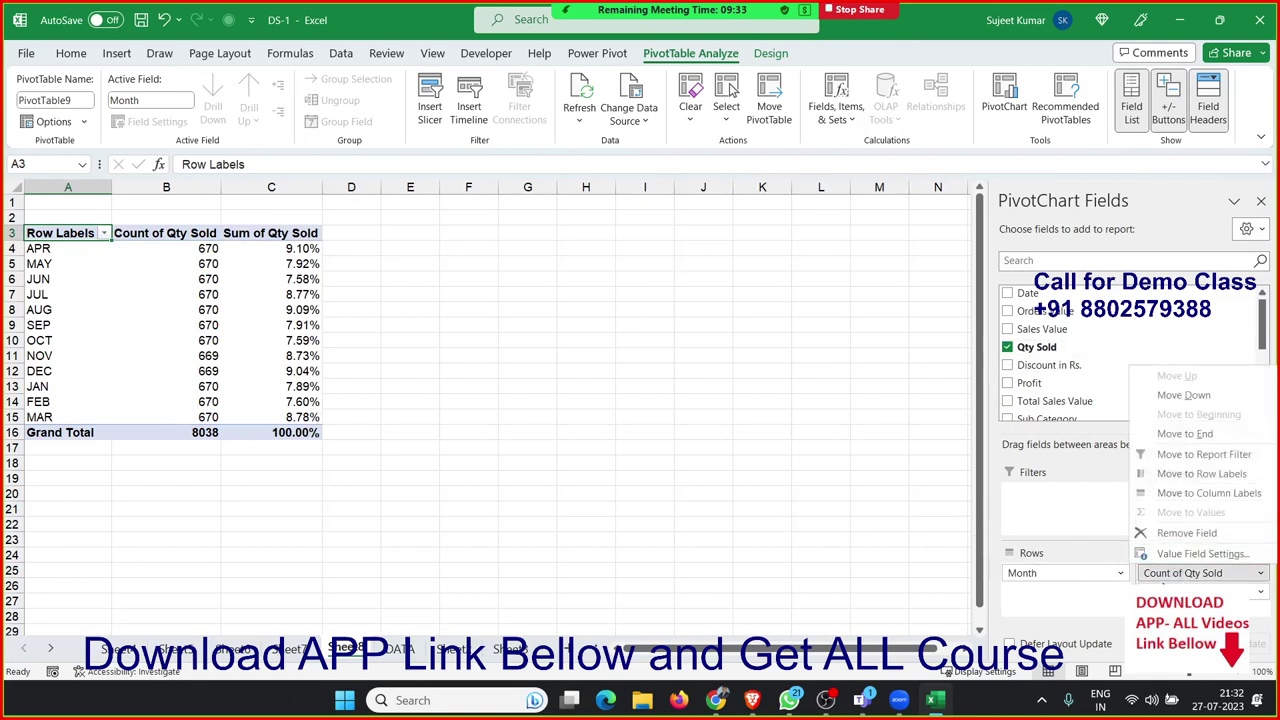
left_click(1243, 556)
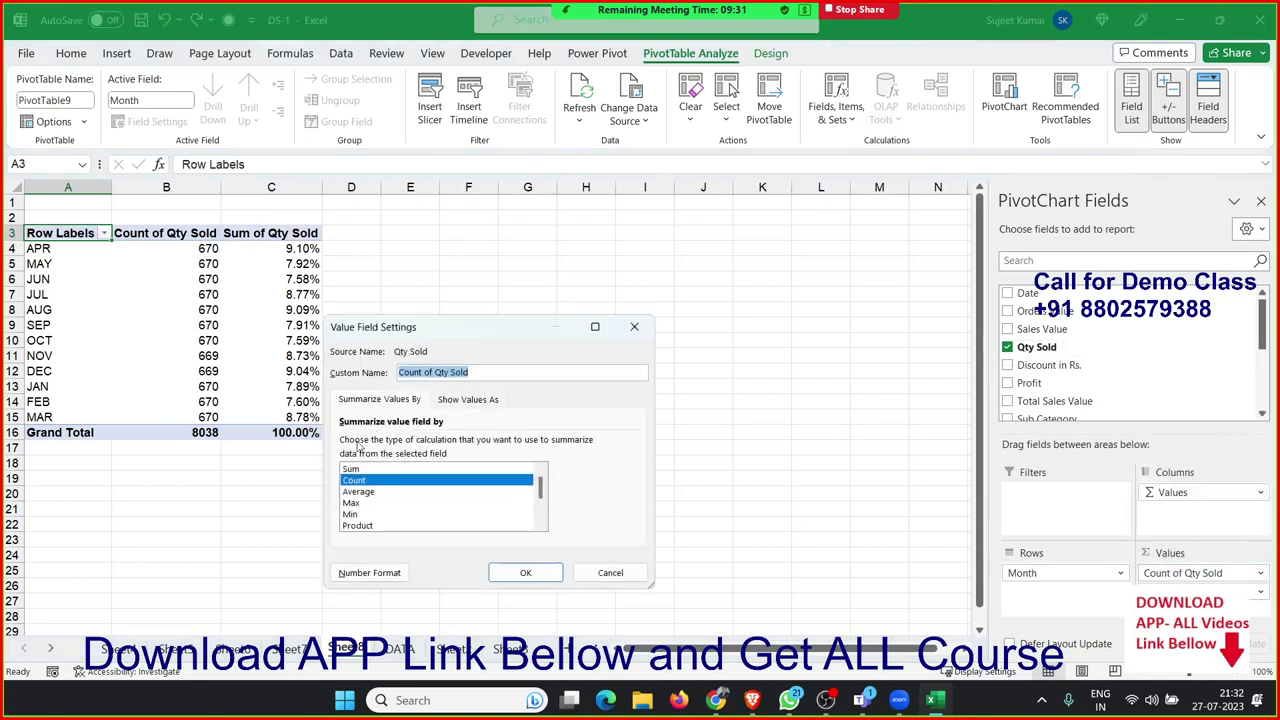
left_click(342, 471)
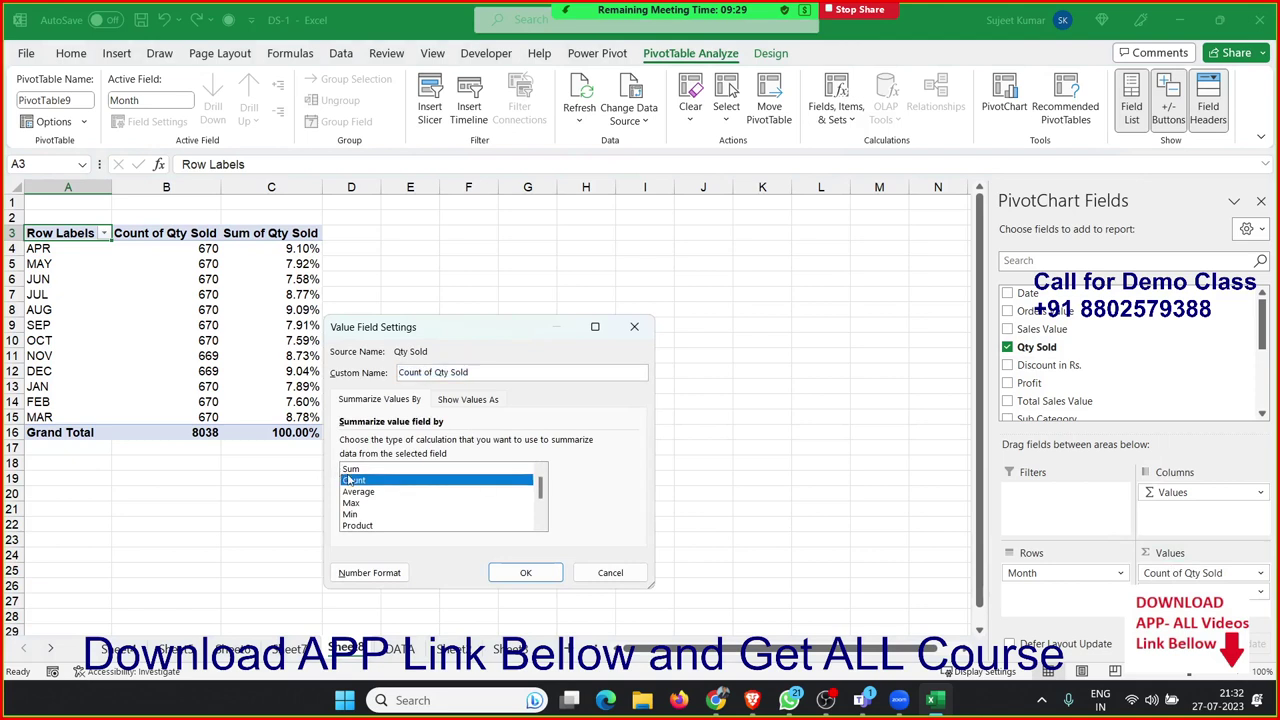
left_click(350, 469)
left_click(525, 572)
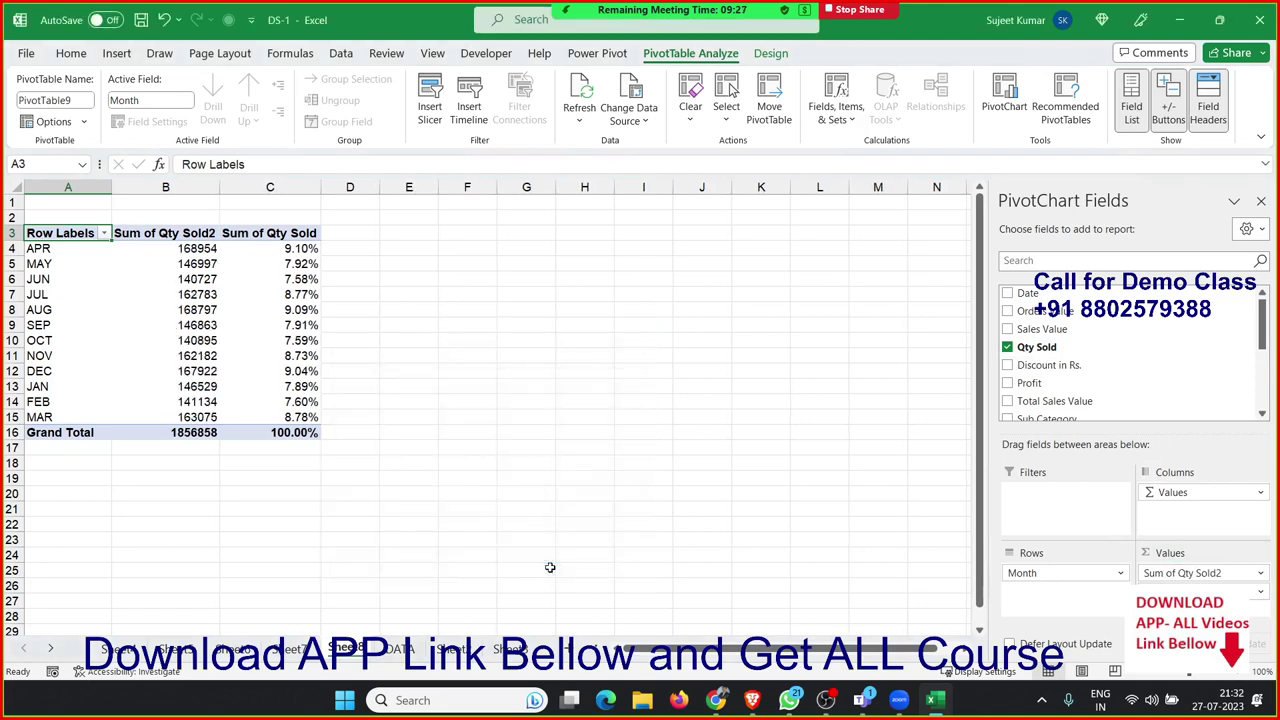
left_click(209, 260)
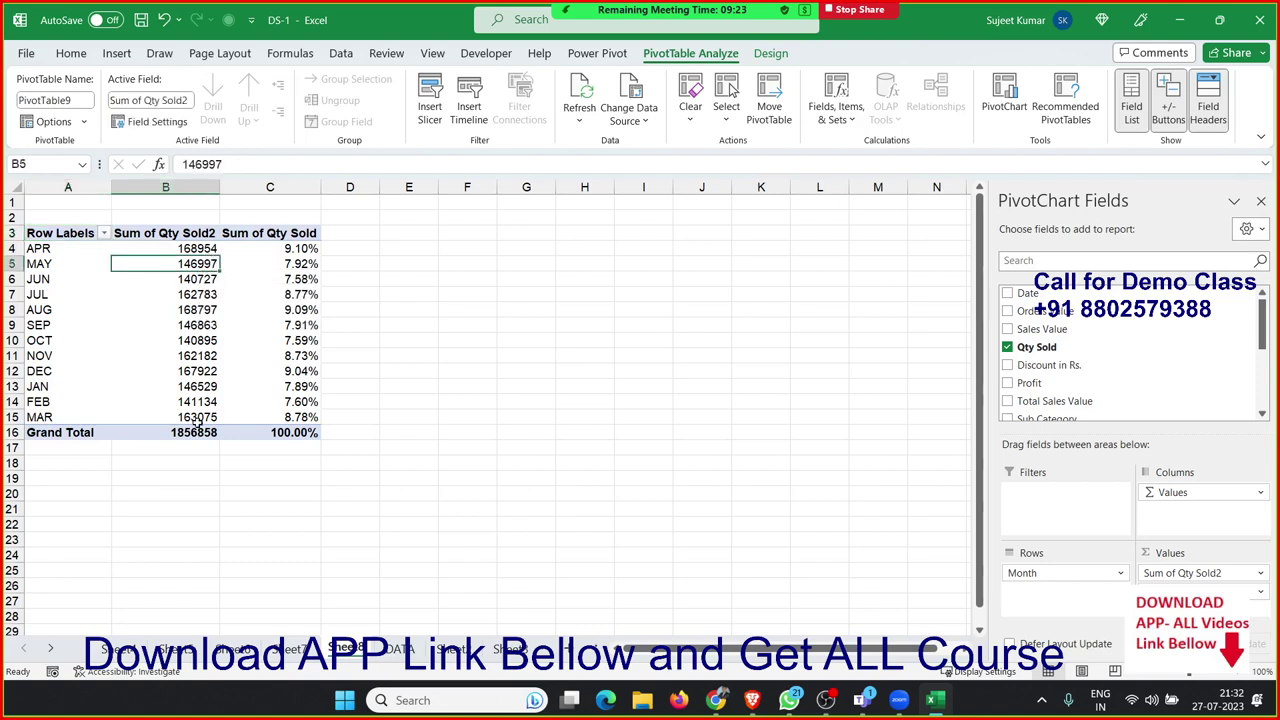
left_click(305, 249)
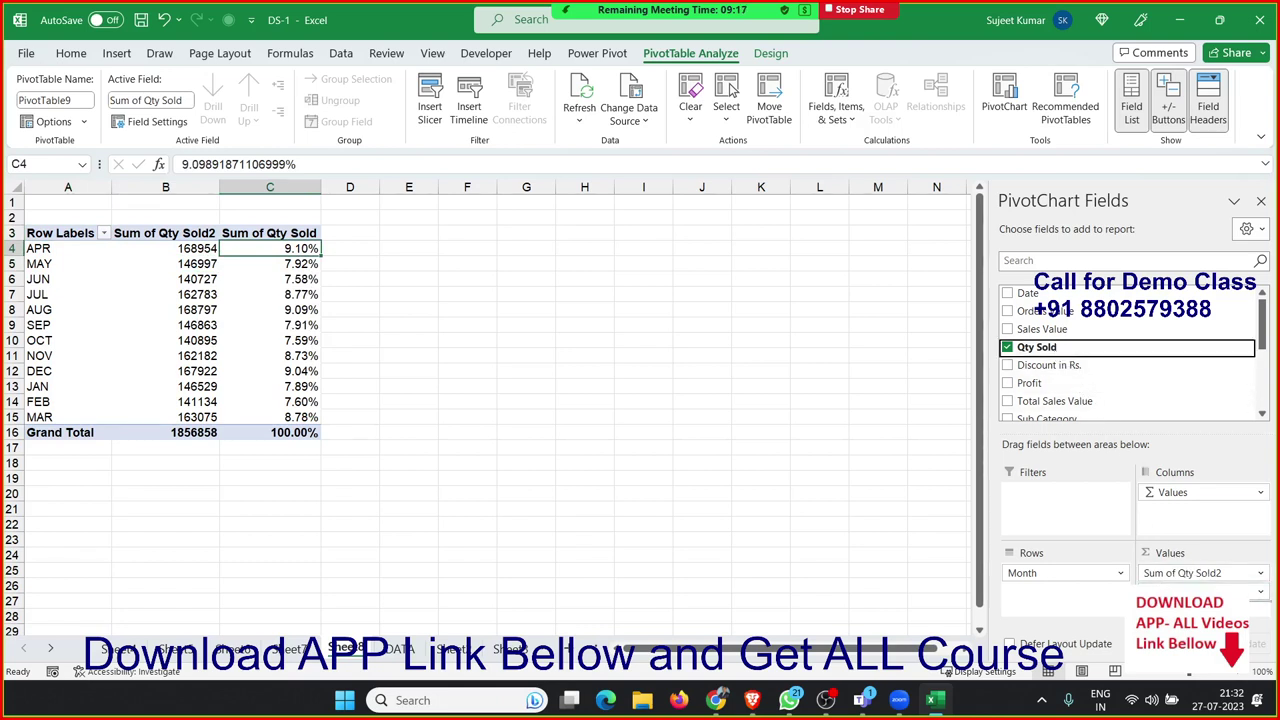
Step: Add Qty Sold to Values a third time and set it to Sum
left_click_drag(1036, 347, 1190, 590)
left_click(1190, 590)
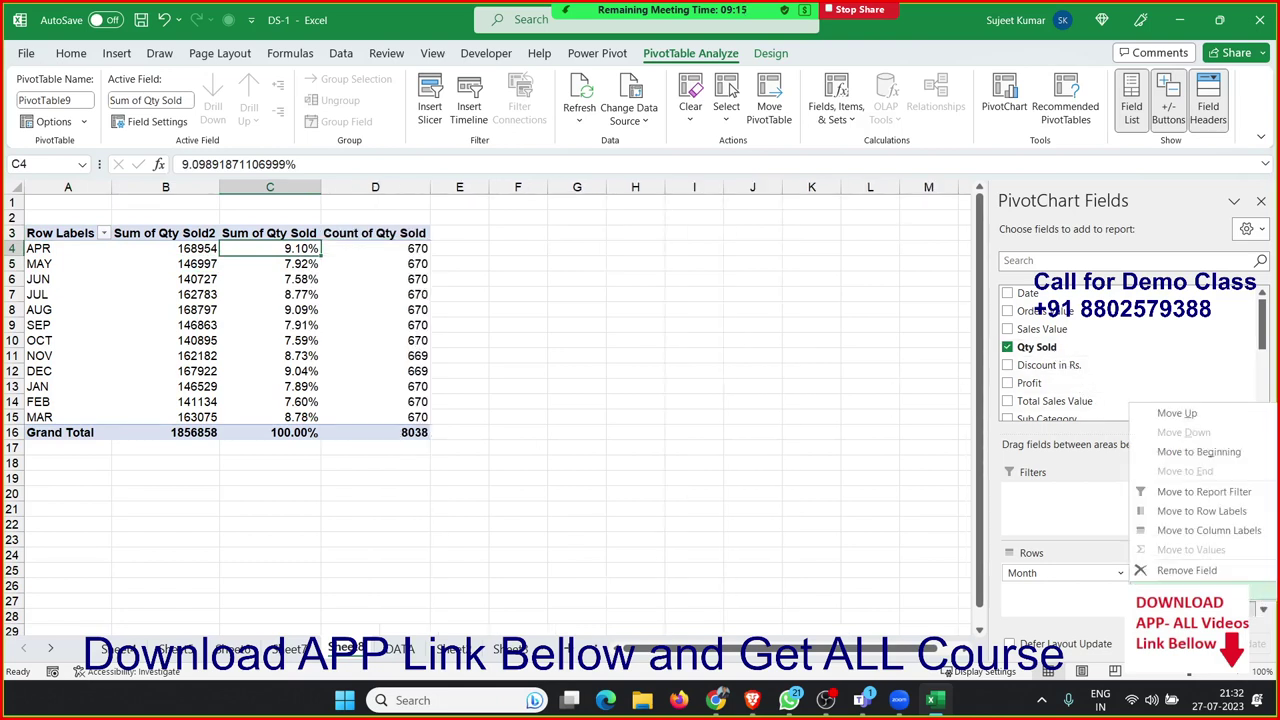
left_click(1180, 592)
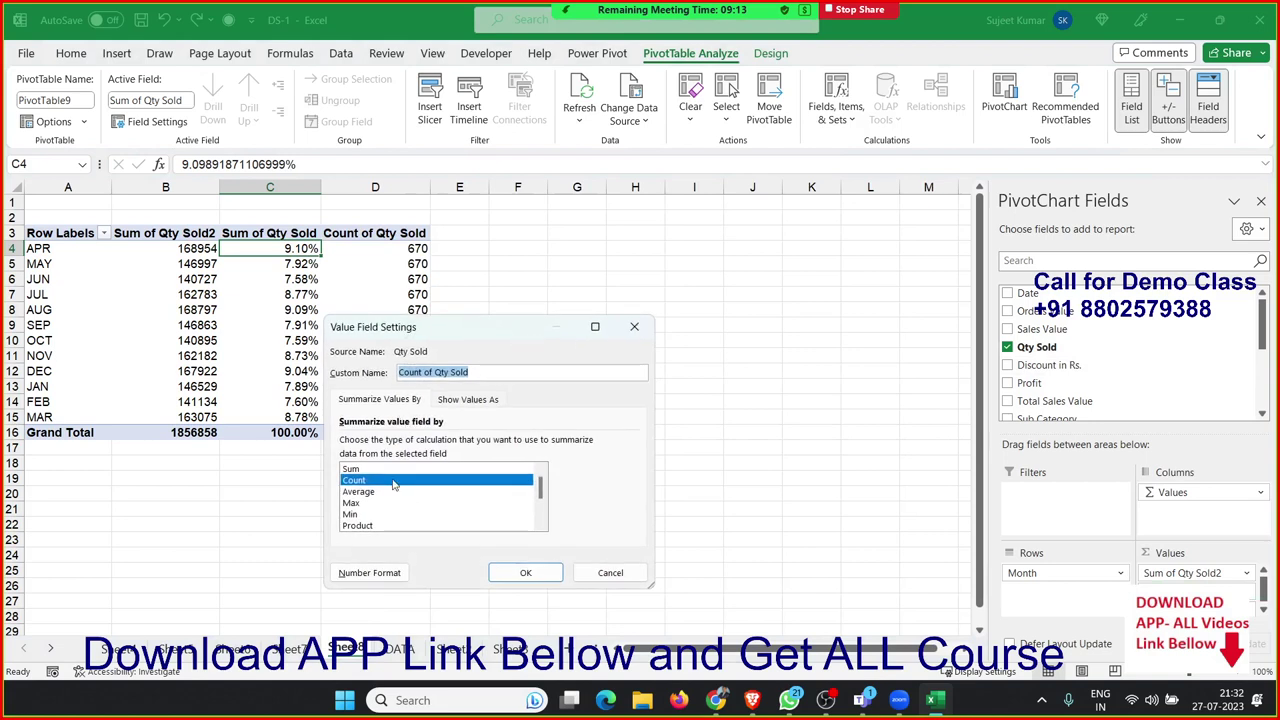
left_click(390, 469)
Step: Show Sum of Qty Sold3 as a Running Total In by Month, reaching 1856858 in MAR
left_click(491, 400)
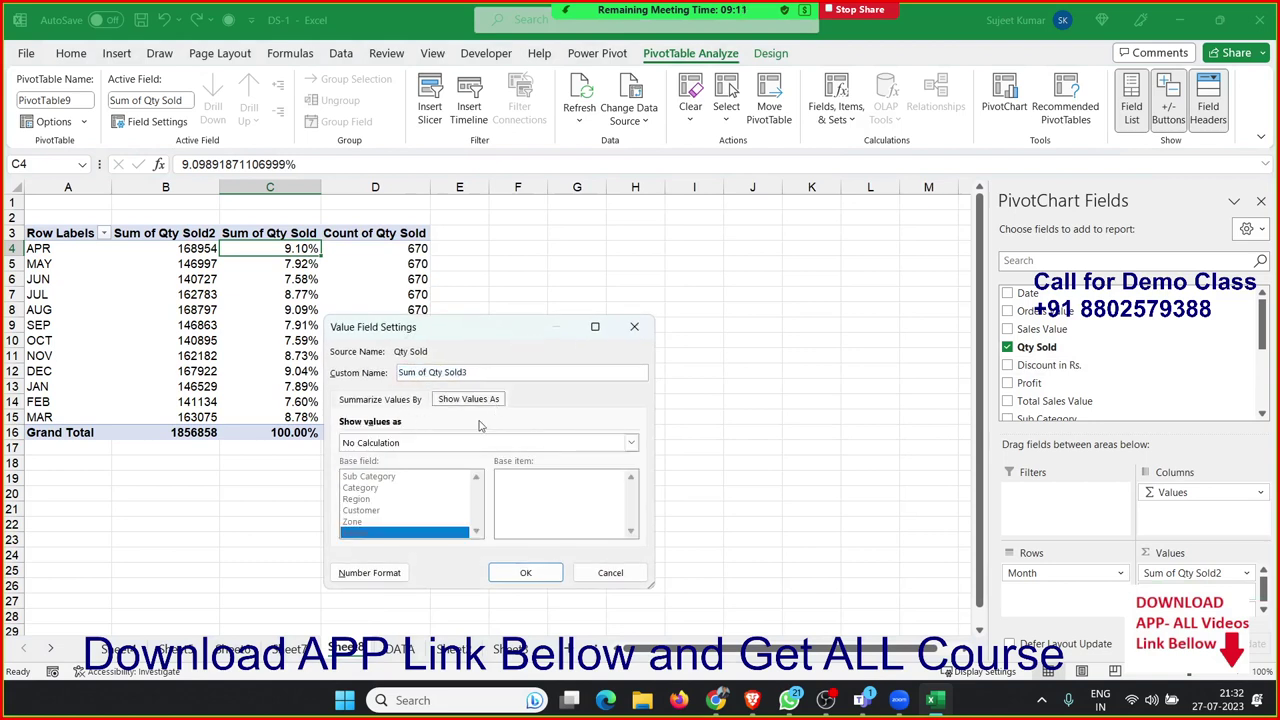
left_click(466, 443)
scroll(448, 498, "down", 1)
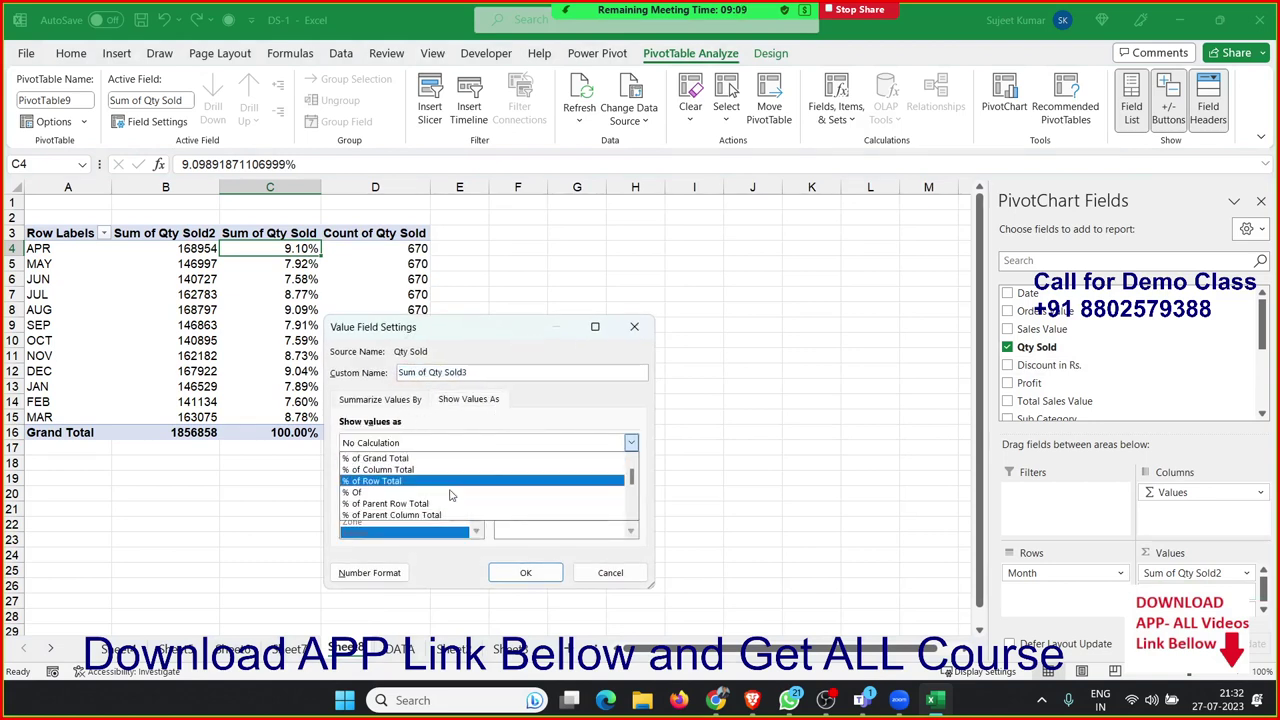
scroll(450, 497, "down", 1)
scroll(450, 496, "down", 1)
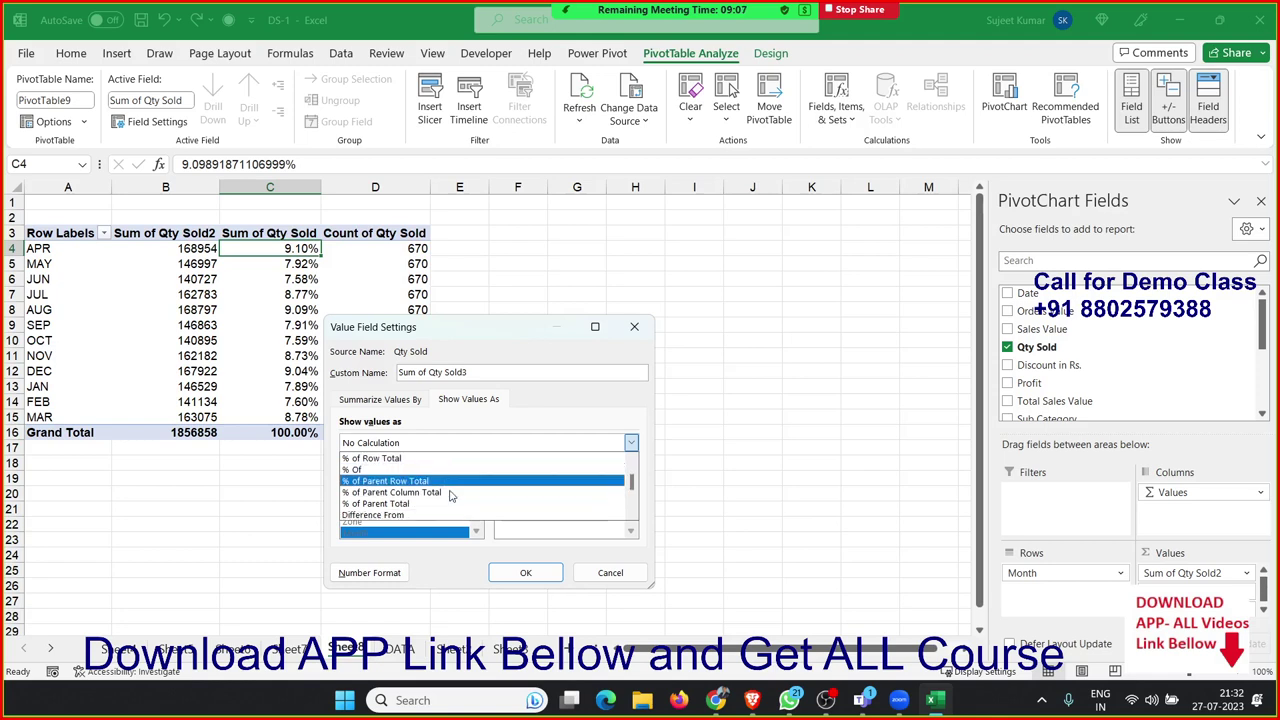
scroll(448, 498, "down", 1)
scroll(446, 502, "down", 1)
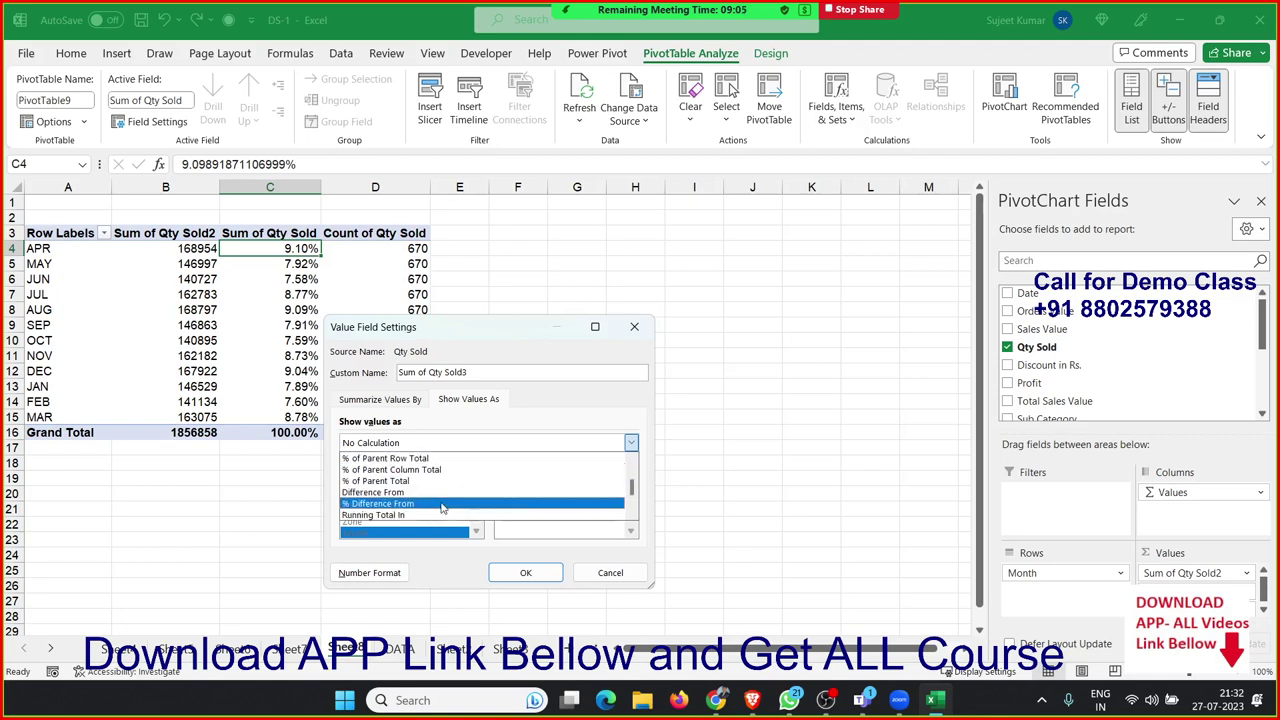
scroll(442, 509, "down", 1)
left_click(441, 504)
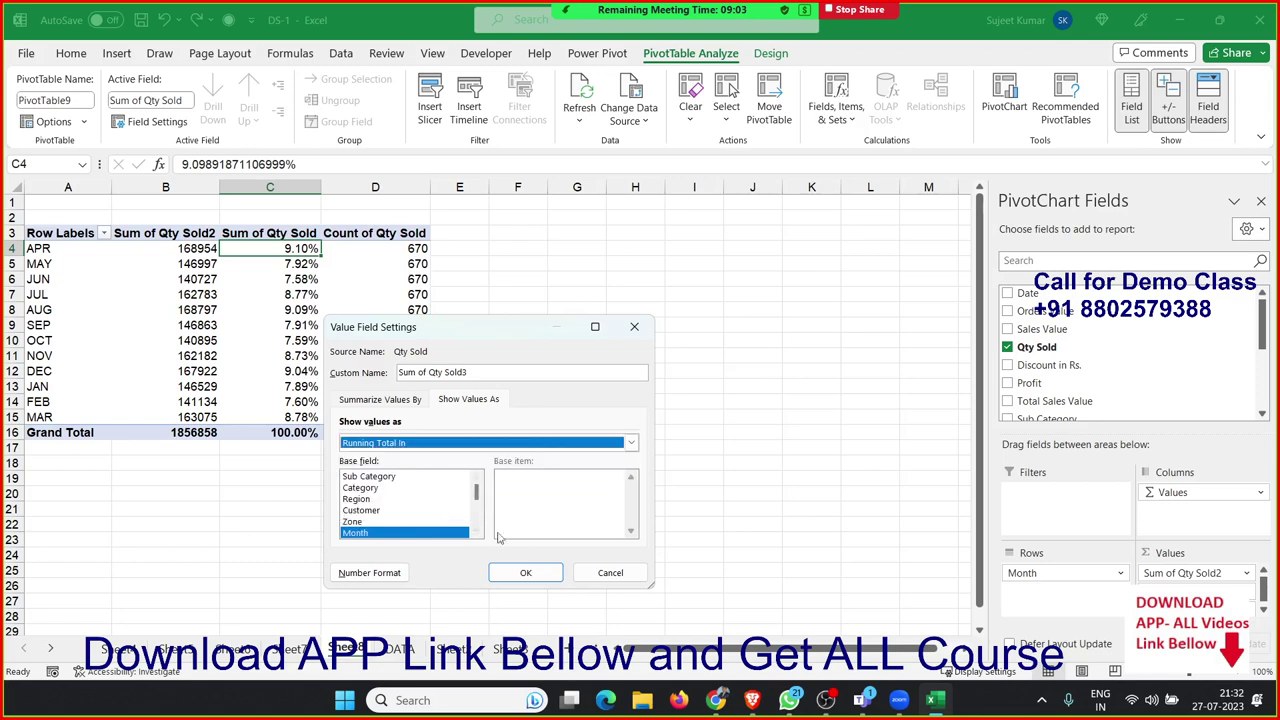
left_click(527, 573)
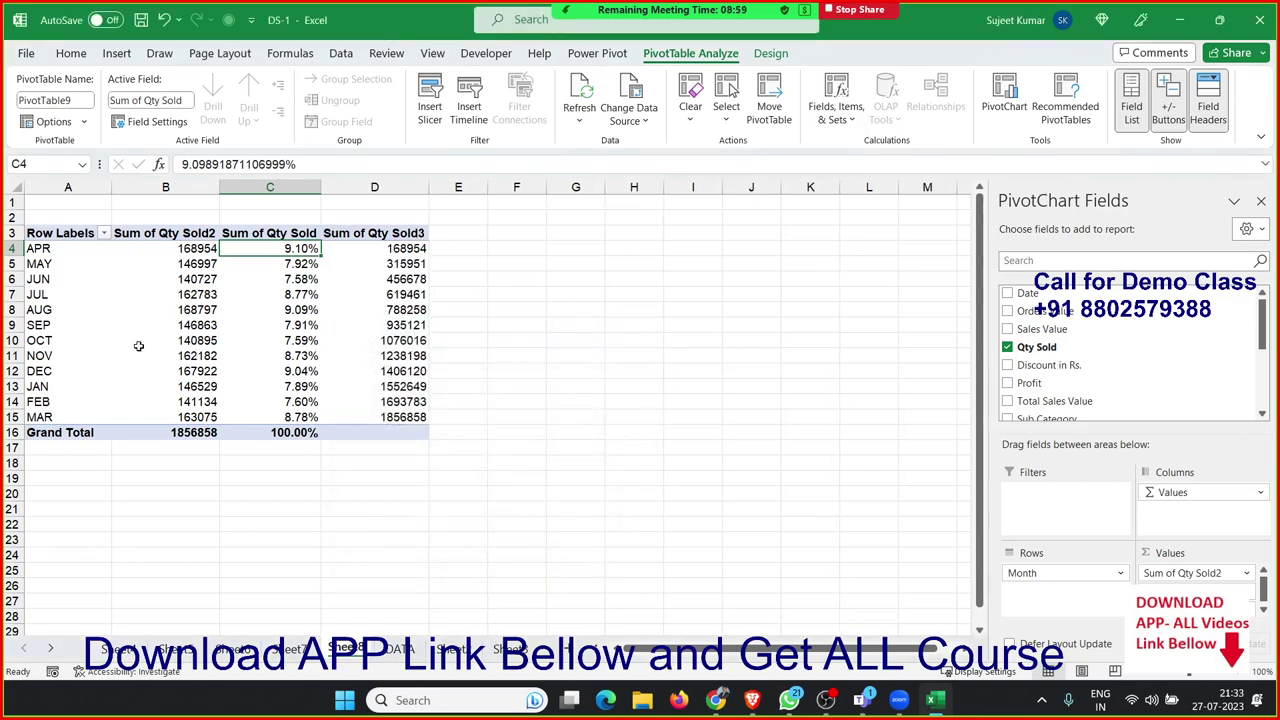
left_click(99, 389)
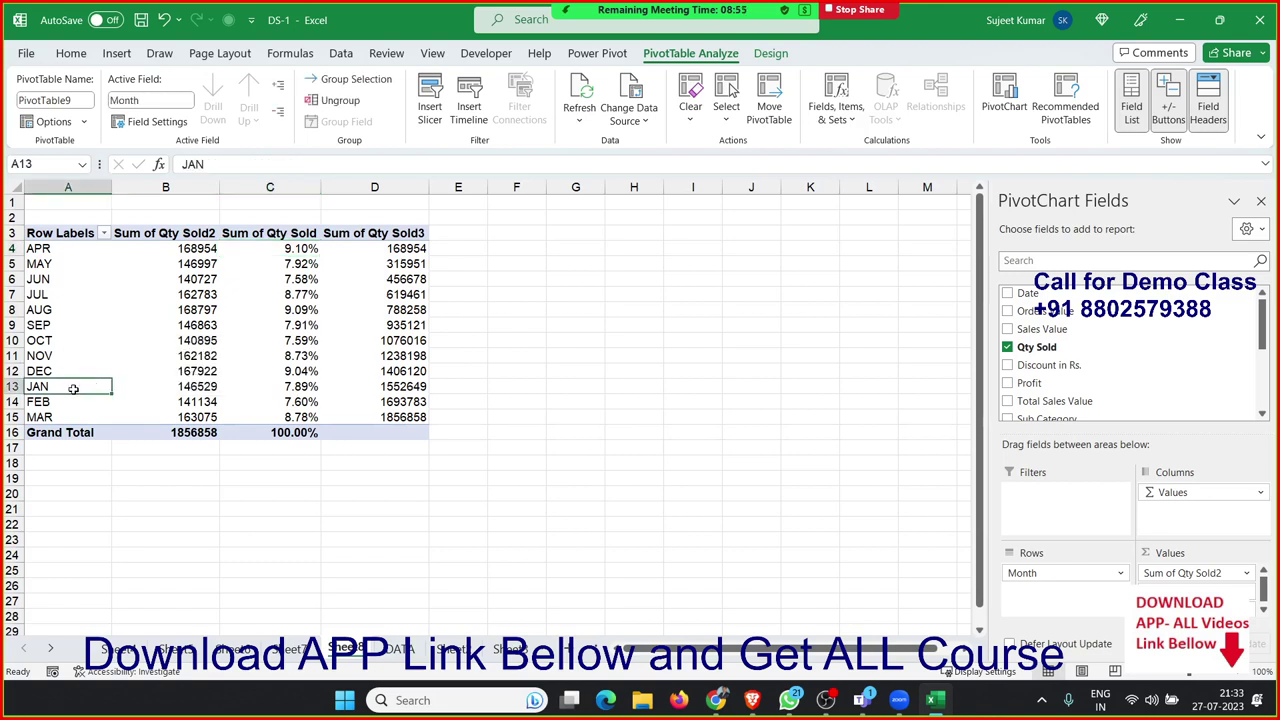
Step: Move the JAN, FEB and MAR rows above APR so months run JAN to DEC
mouse_move(73, 388)
left_mouse_down()
mouse_move(74, 417)
mouse_move(70, 244)
left_mouse_up()
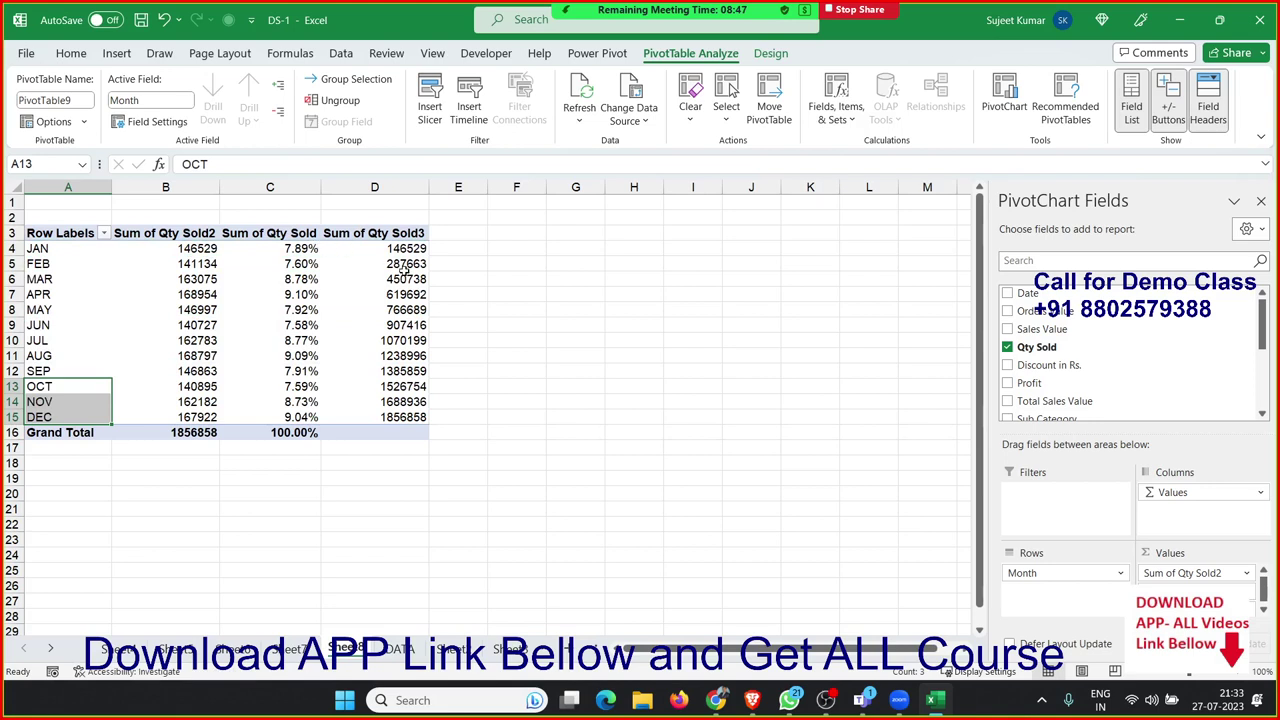
left_click_drag(405, 250, 414, 445)
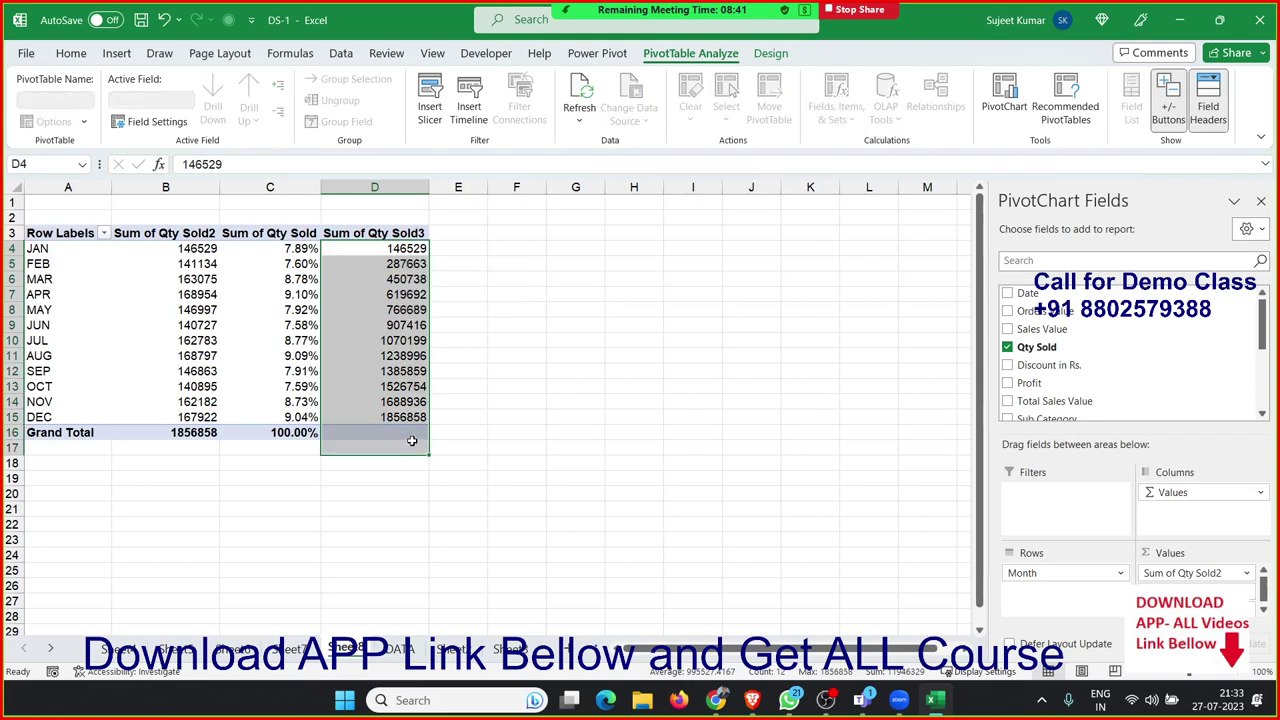
left_click(413, 371)
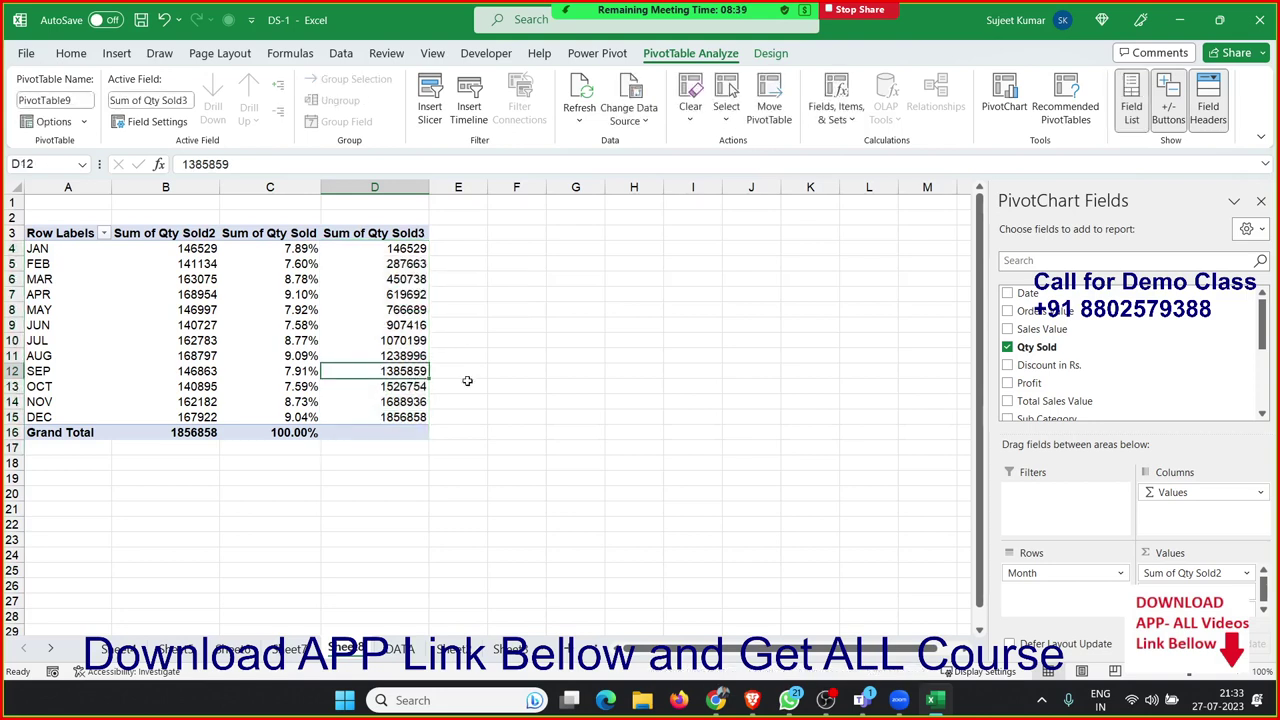
left_click(1262, 612)
left_click(1247, 592)
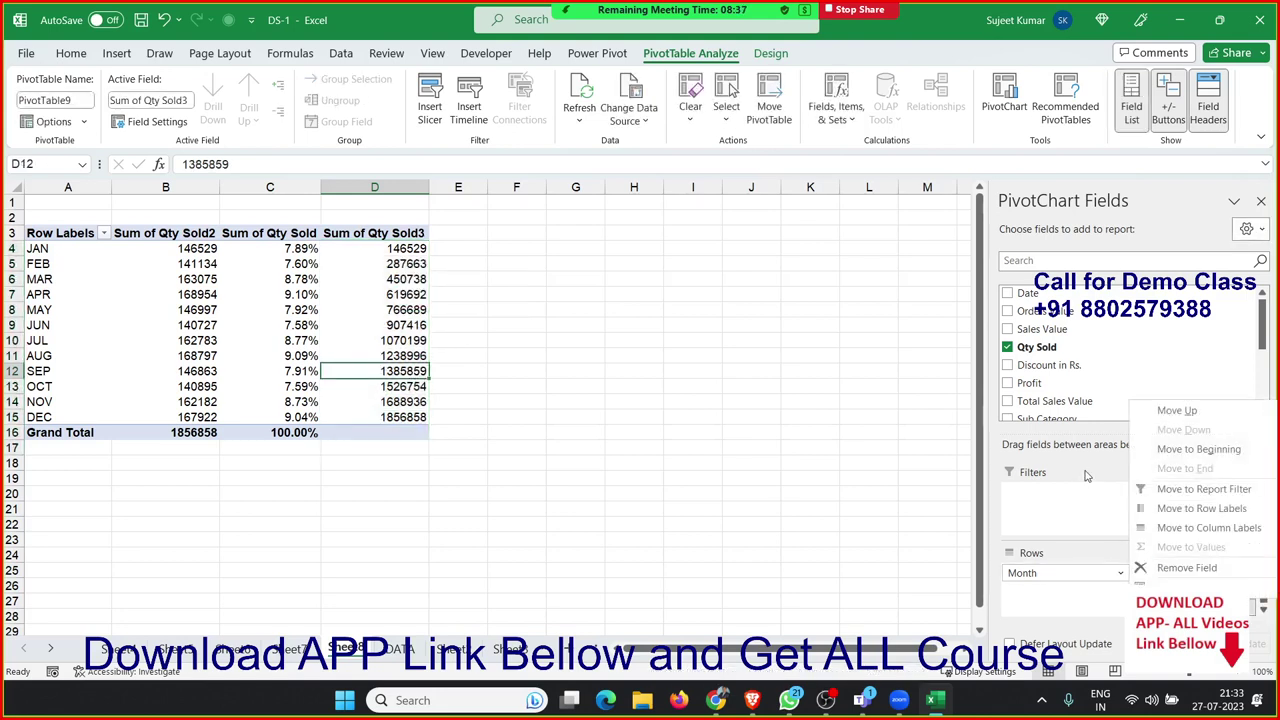
left_click(1040, 352)
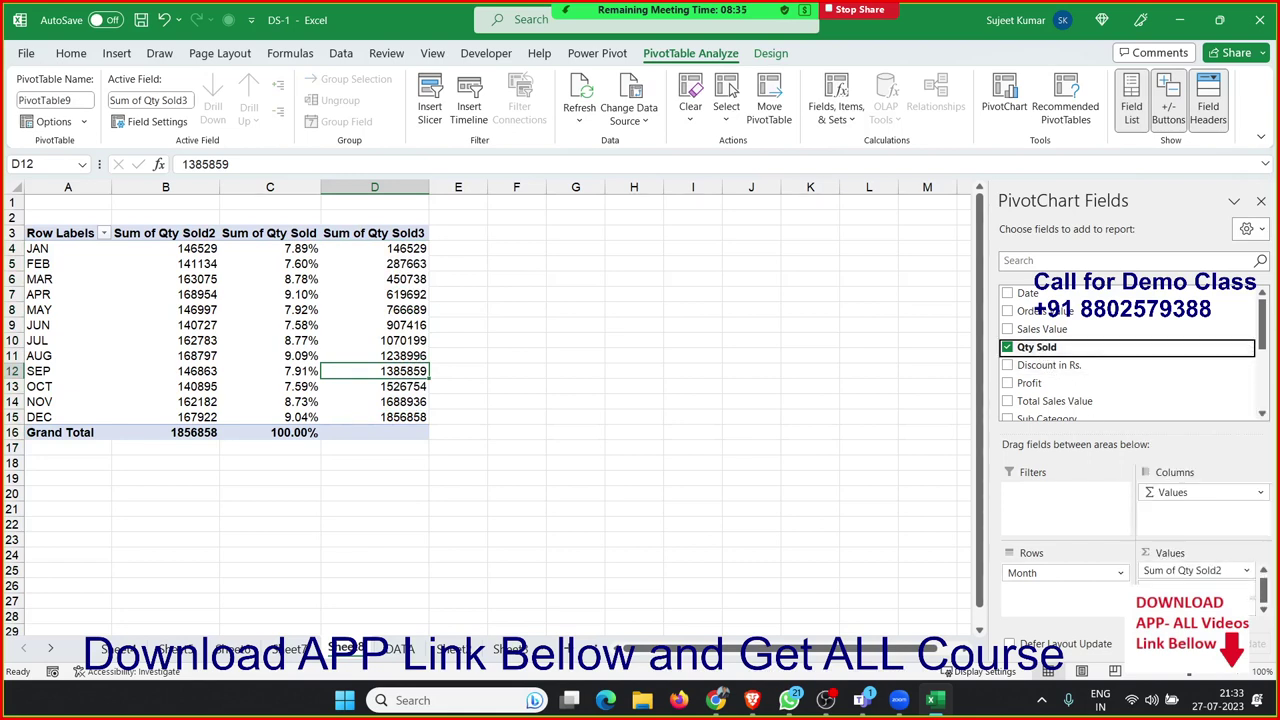
Step: Add Sum of Qty Sold shown as % Running Total In Month, then switch to the DATA sheet
left_click_drag(1040, 347, 1190, 590)
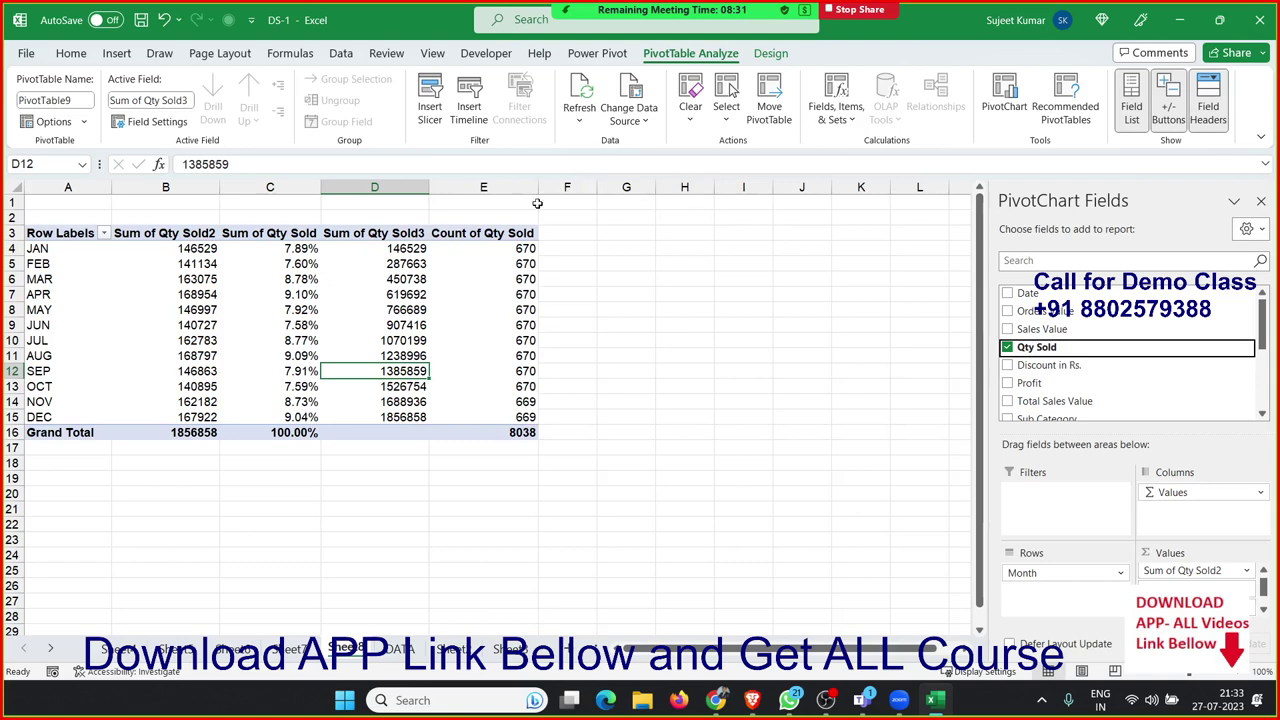
double_click(490, 234)
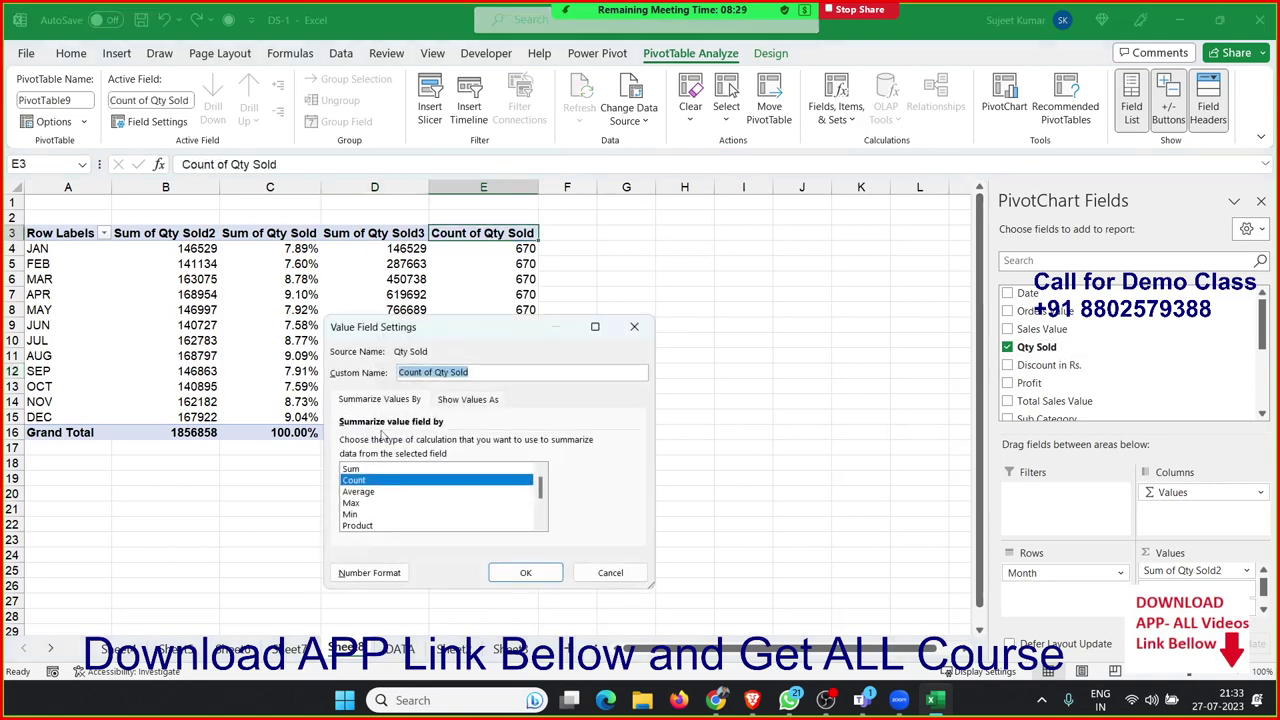
left_click(370, 469)
left_click(452, 400)
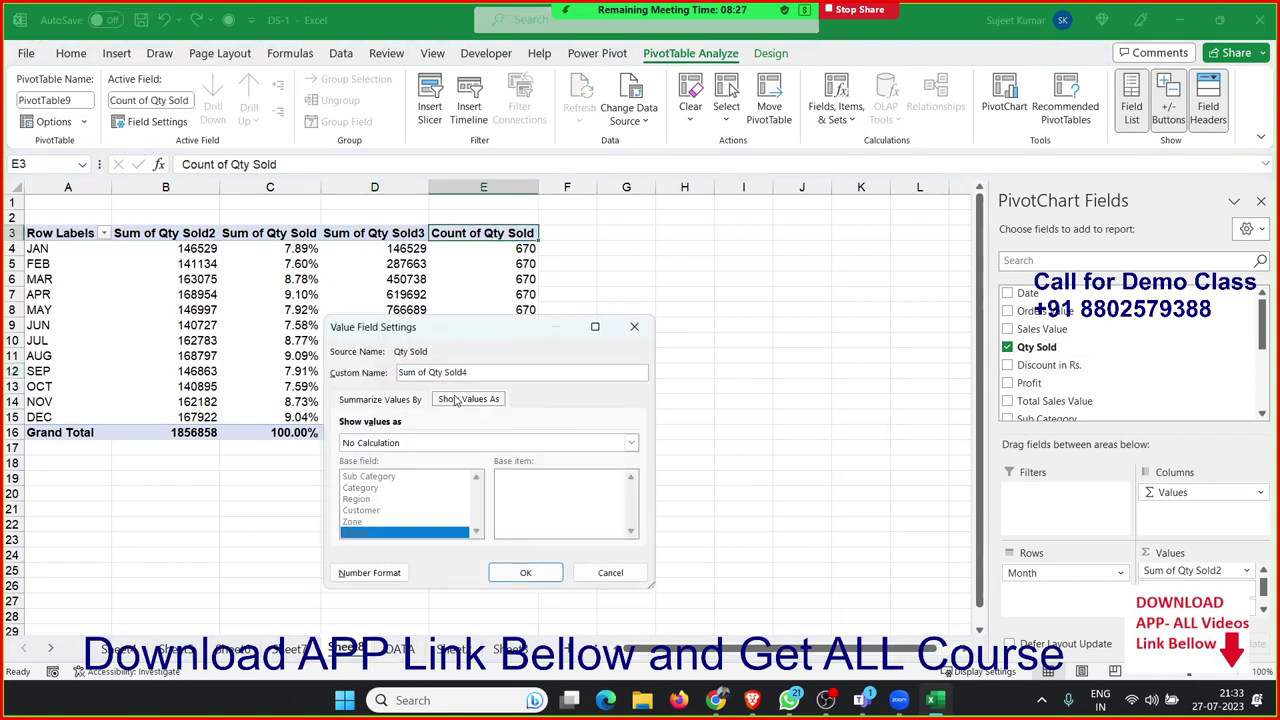
left_click(631, 442)
scroll(427, 463, "down", 1)
scroll(427, 463, "down", 1)
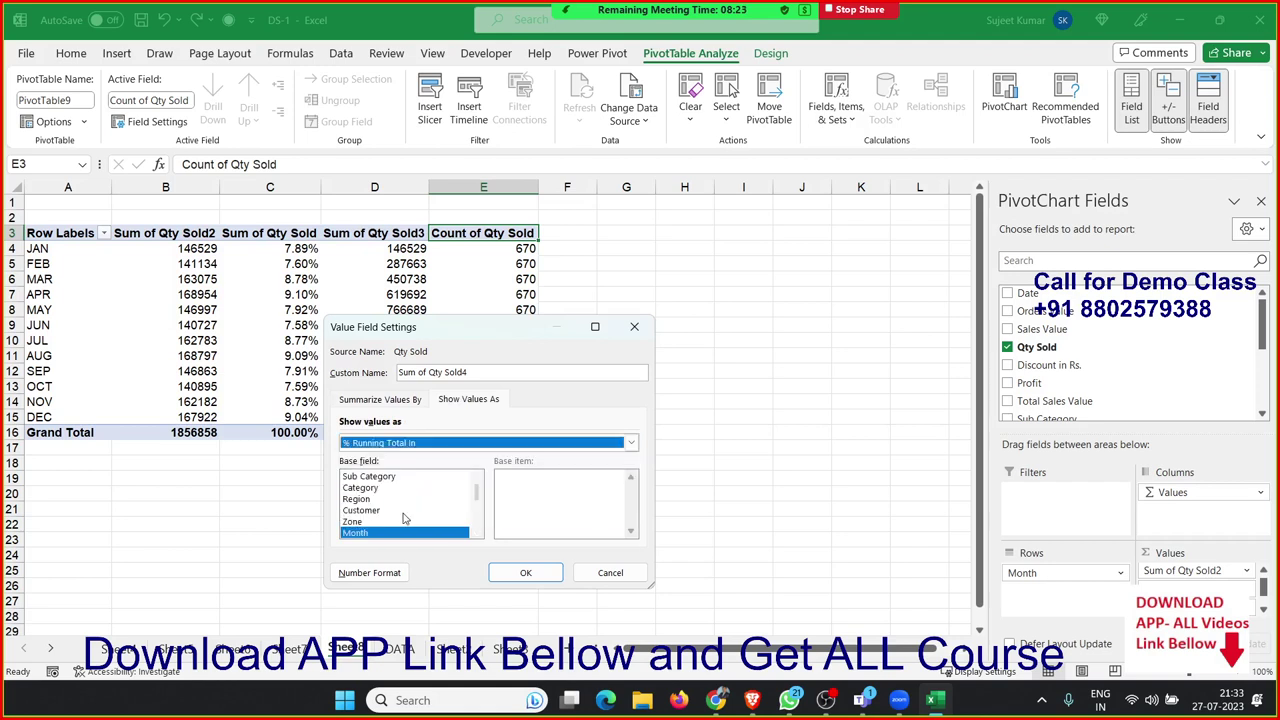
left_click(406, 515)
left_click(526, 573)
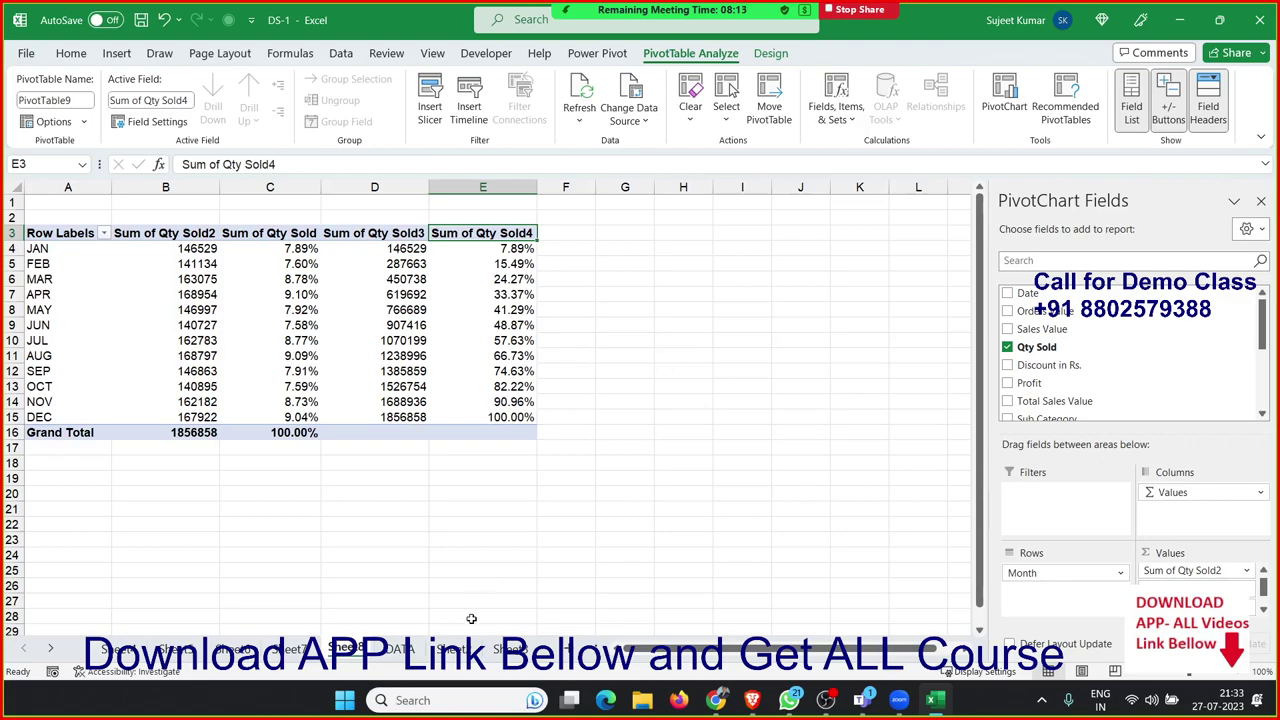
left_click(399, 649)
Step: Jump to the top of the DATA sheet and move along its header row
left_click(437, 386)
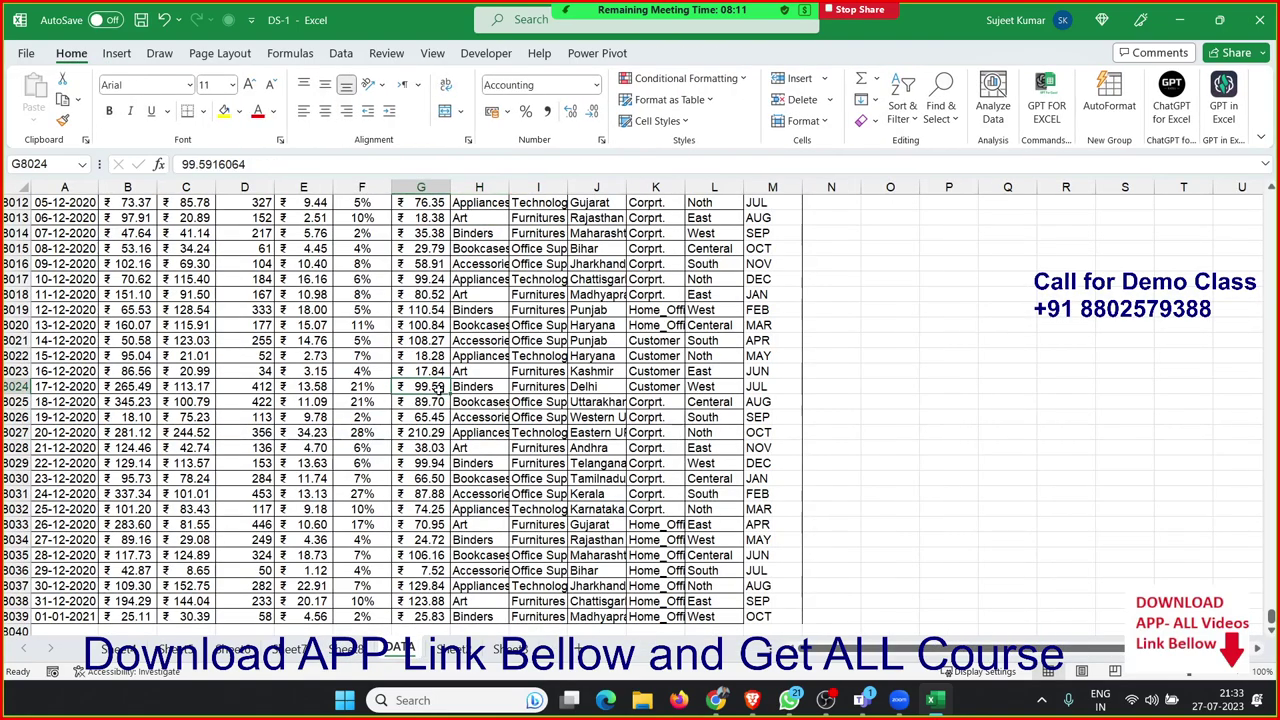
key("ctrl+Up")
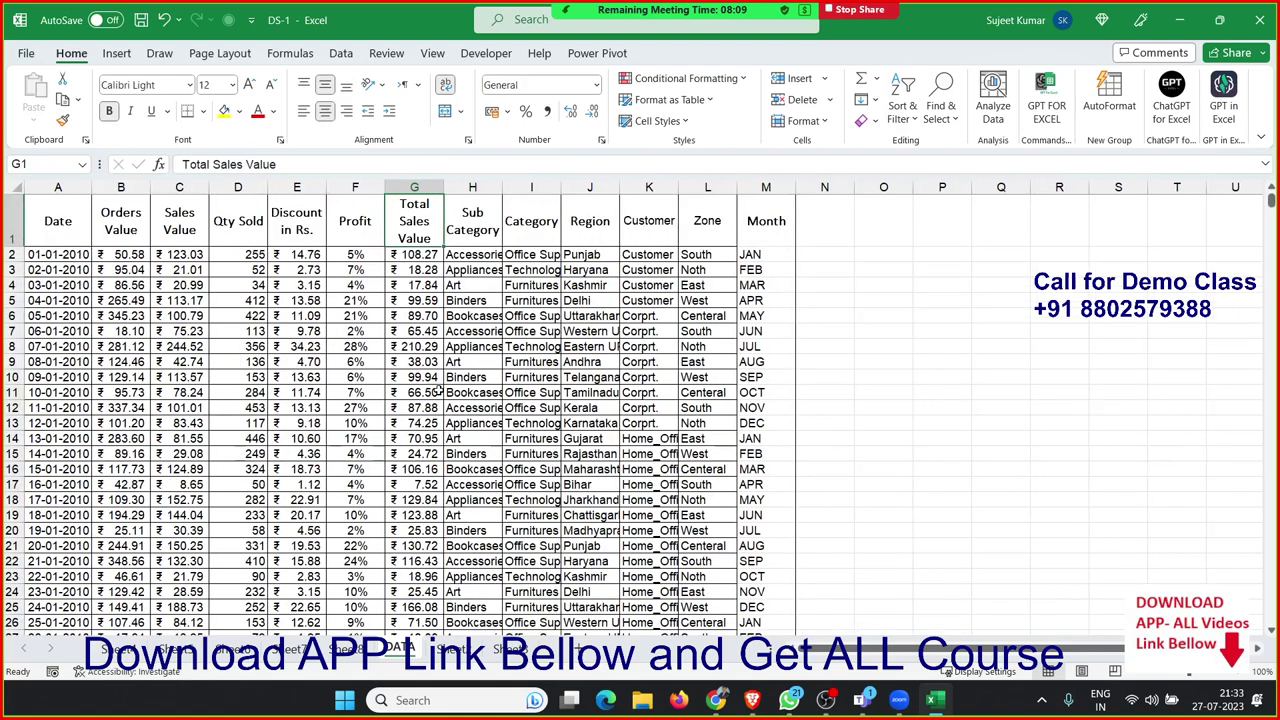
key("Left")
key("Left")
key("Left")
key("Left")
key("Left")
key("Left")
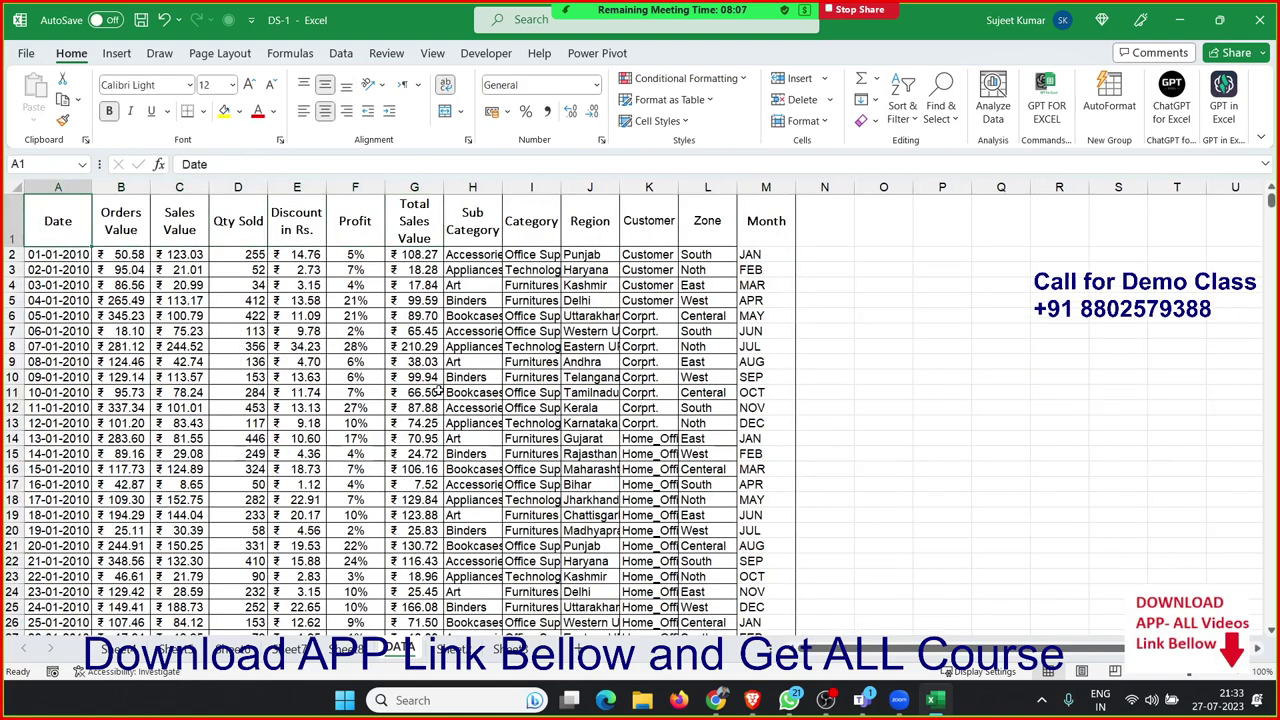
key("Right")
key("Right")
key("Right")
key("Right")
key("Right")
key("Right")
key("ctrl+shift+Down")
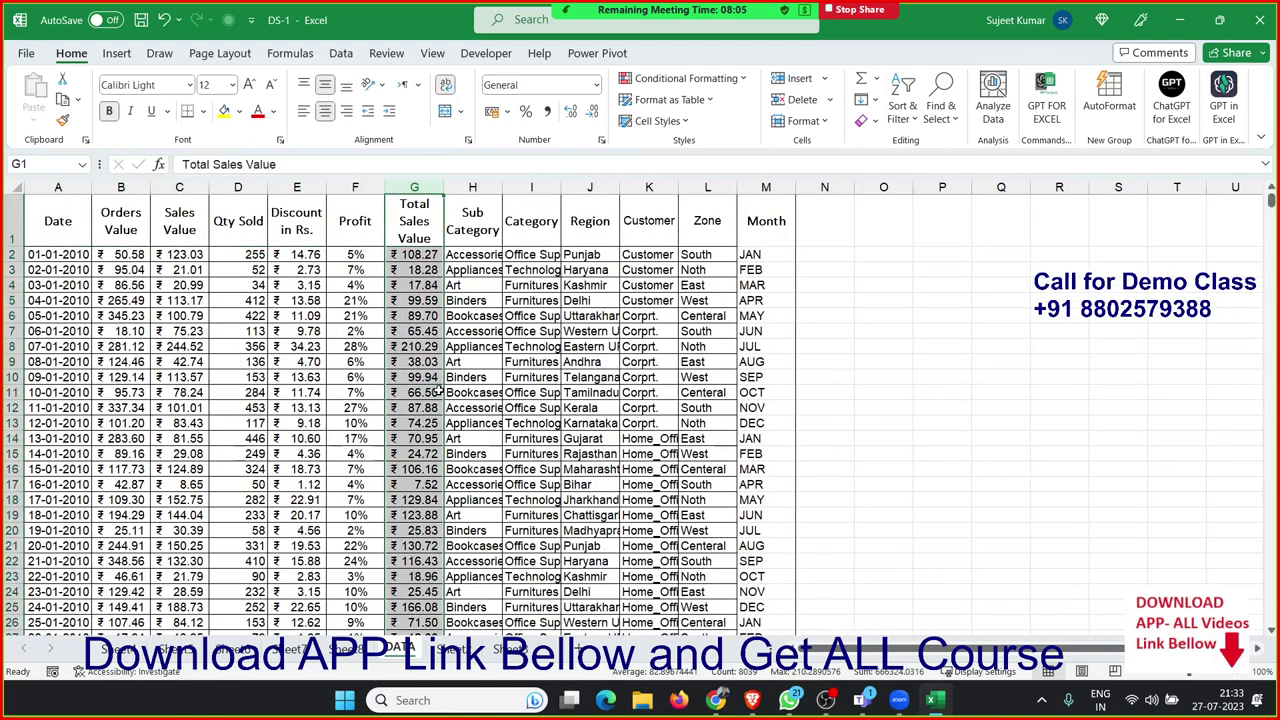
key("Left")
key("ctrl+shift+Down")
key("Right")
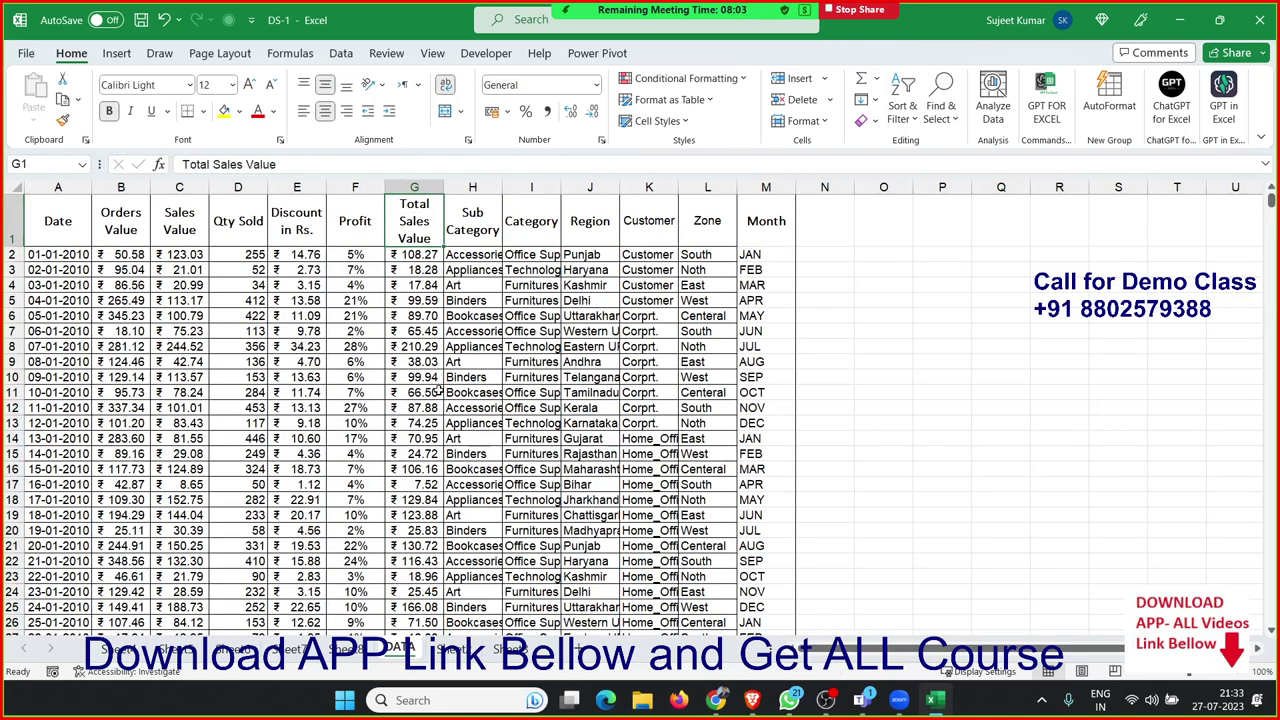
key("Right")
key("Right")
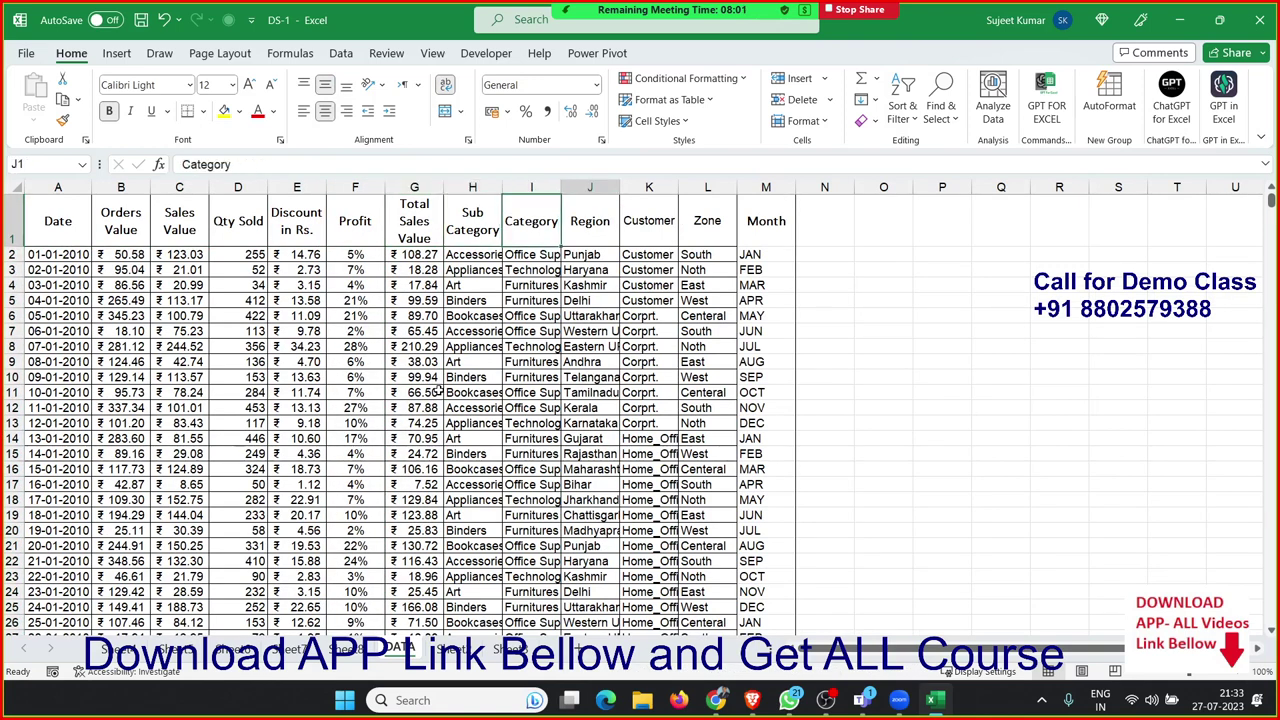
key("Right")
key("Left")
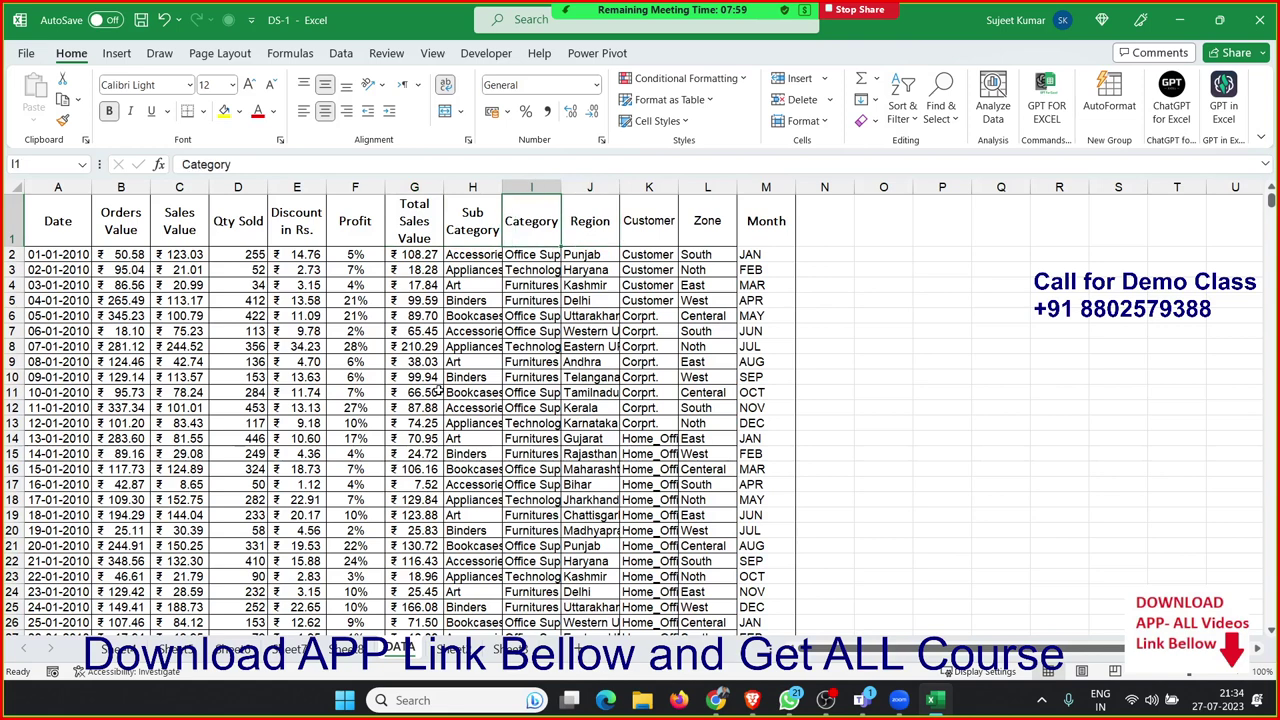
key("Left")
key("shift+Down")
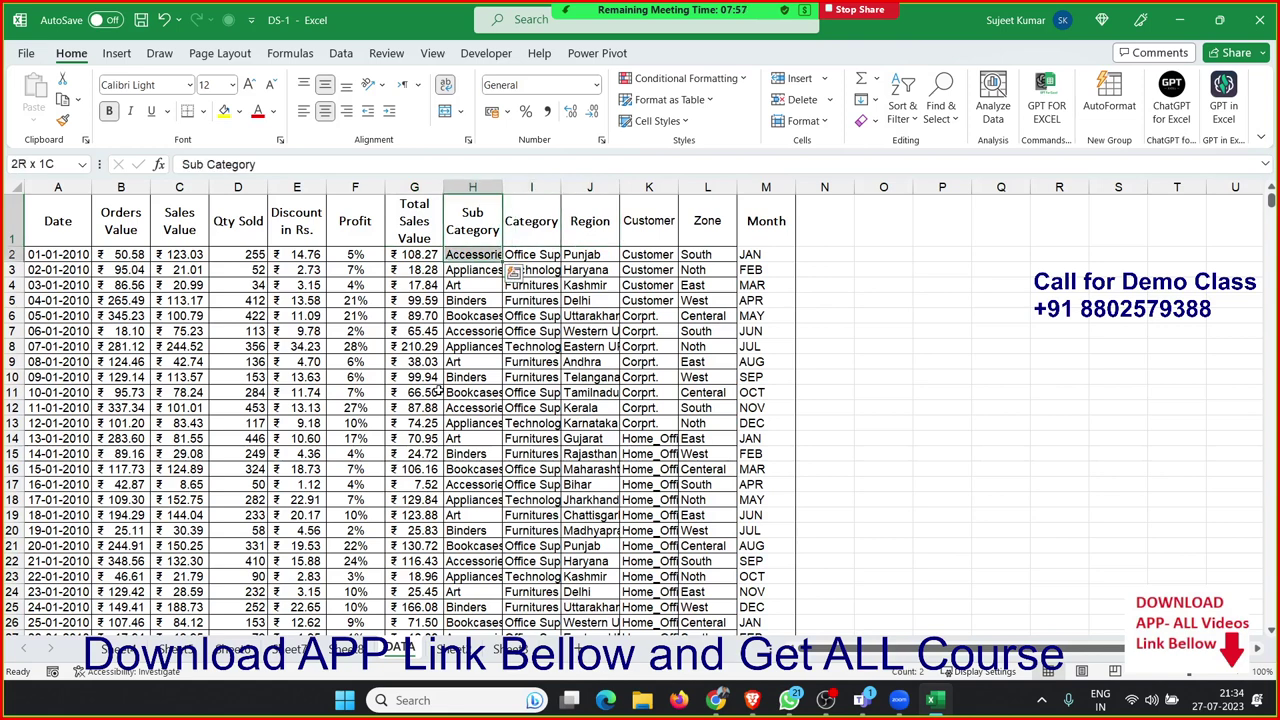
key("Left")
key("Left")
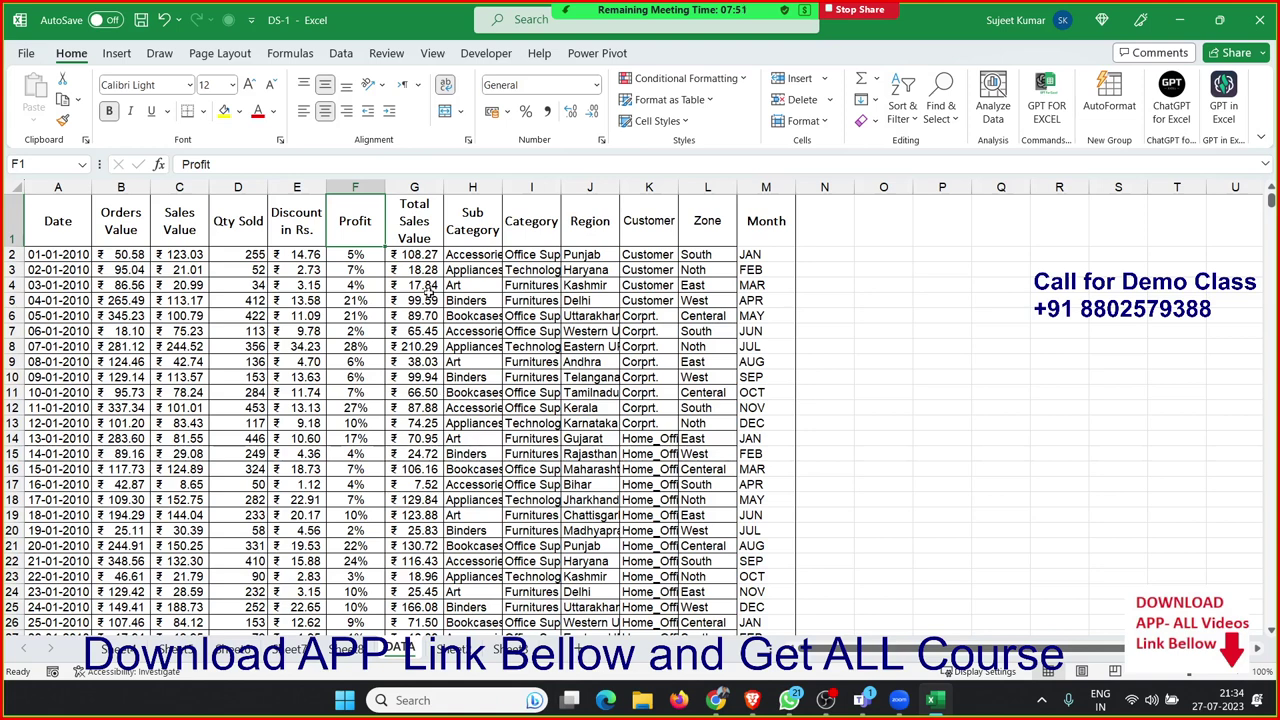
Step: Select the Profit and Total Sales Value columns, then return to cell A1
mouse_move(362, 187)
left_mouse_down()
mouse_move(398, 186)
mouse_move(389, 209)
left_mouse_up()
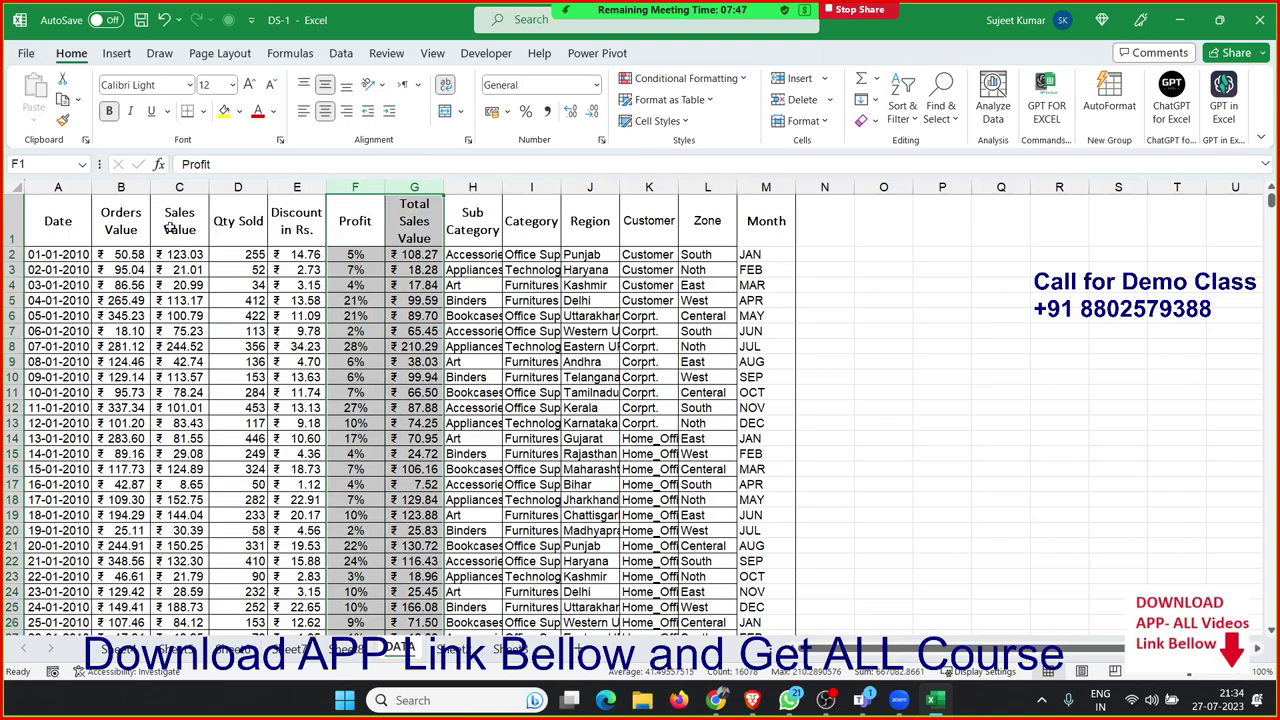
left_click(87, 212)
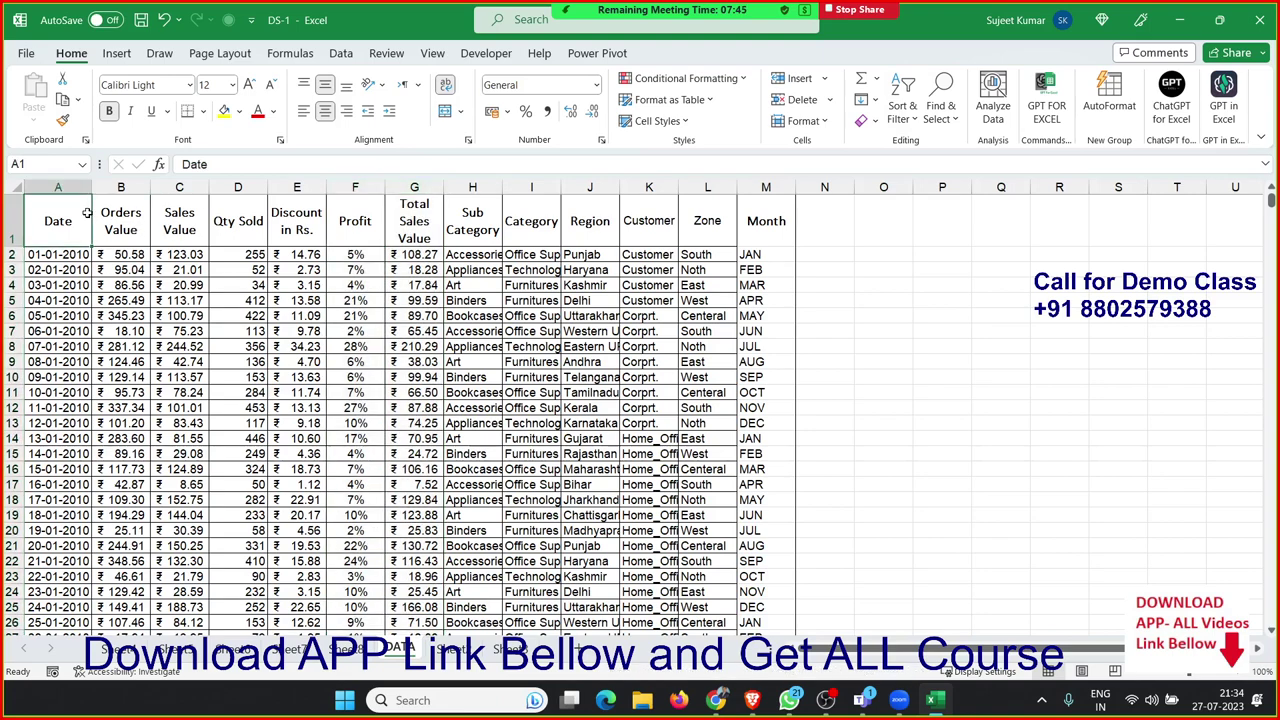
left_click(118, 53)
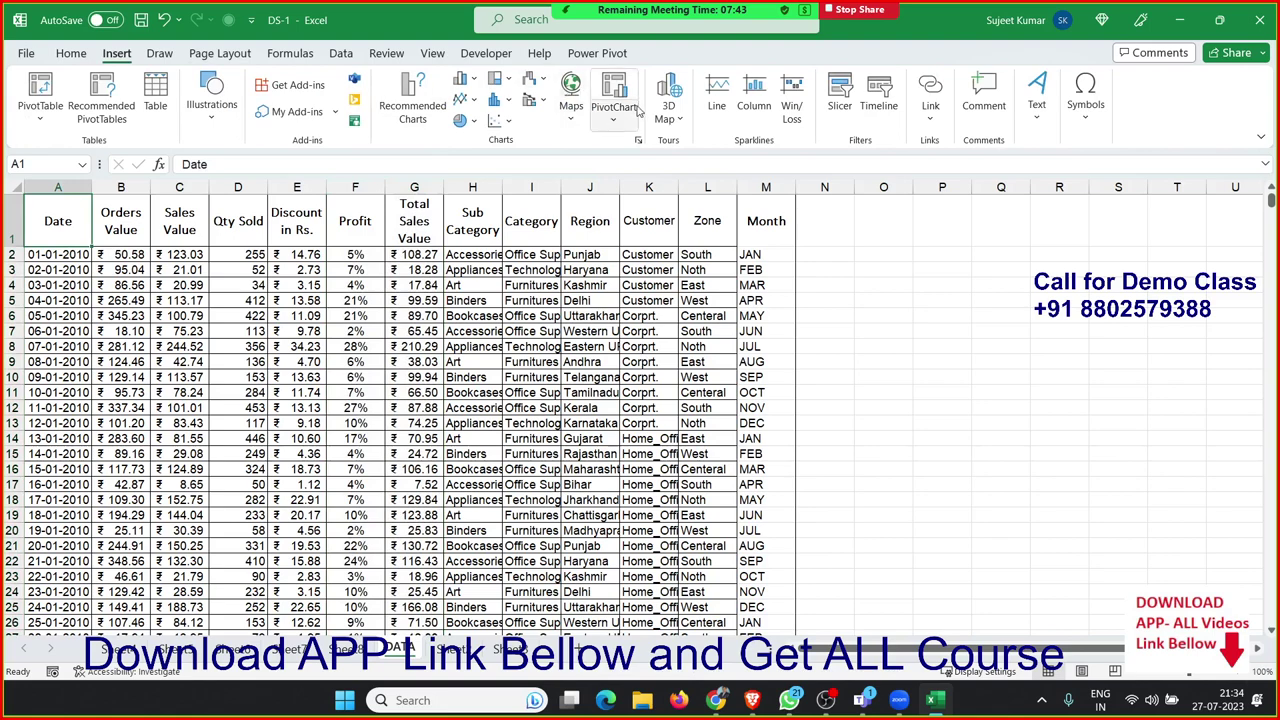
Step: Create a pivot table from DATA!$A$1:$M$8039 on a new sheet with Sub Category as rows
left_click(58, 94)
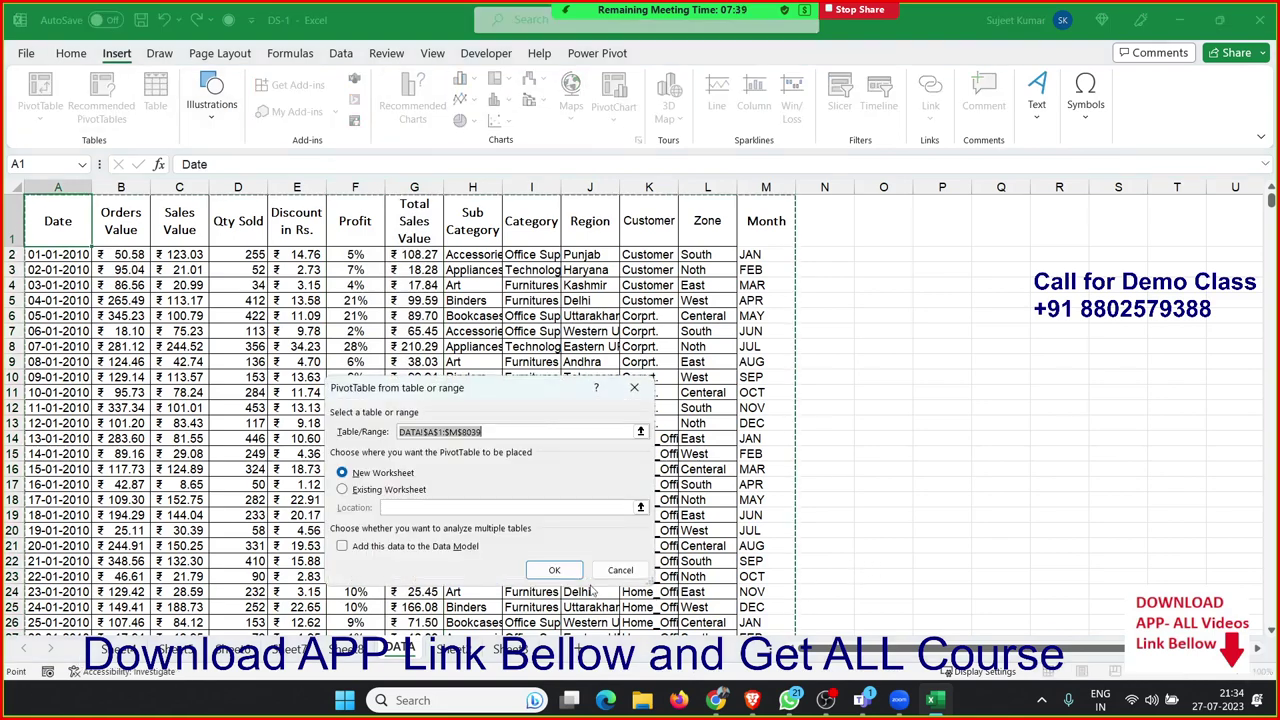
left_click(568, 574)
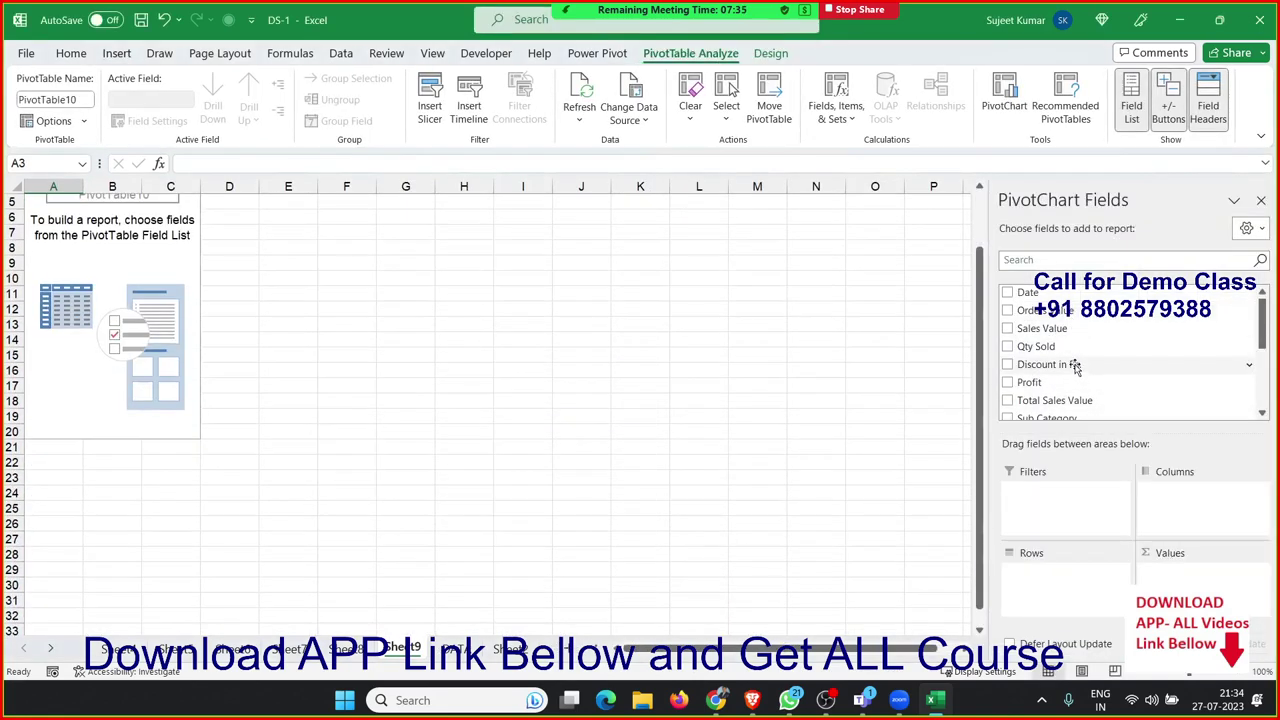
scroll(1075, 376, "down", 2)
scroll(1073, 378, "down", 2)
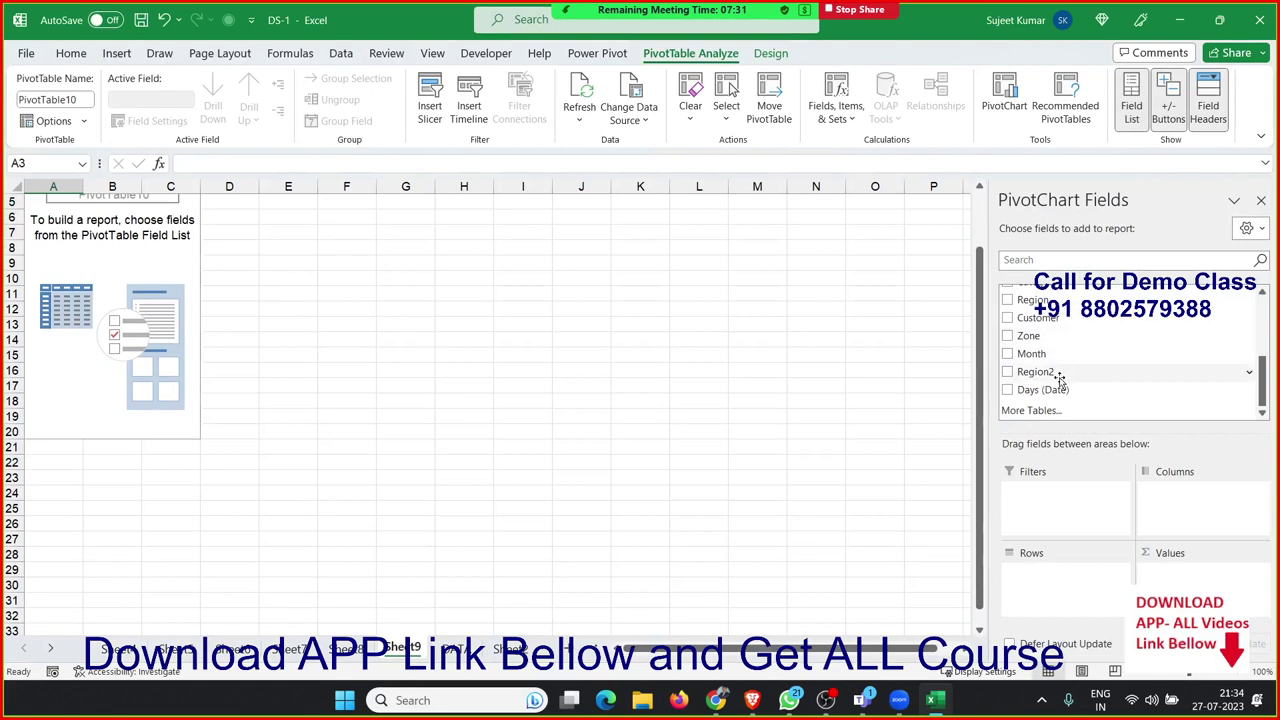
scroll(1062, 372, "up", 2)
left_click_drag(1065, 377, 1067, 570)
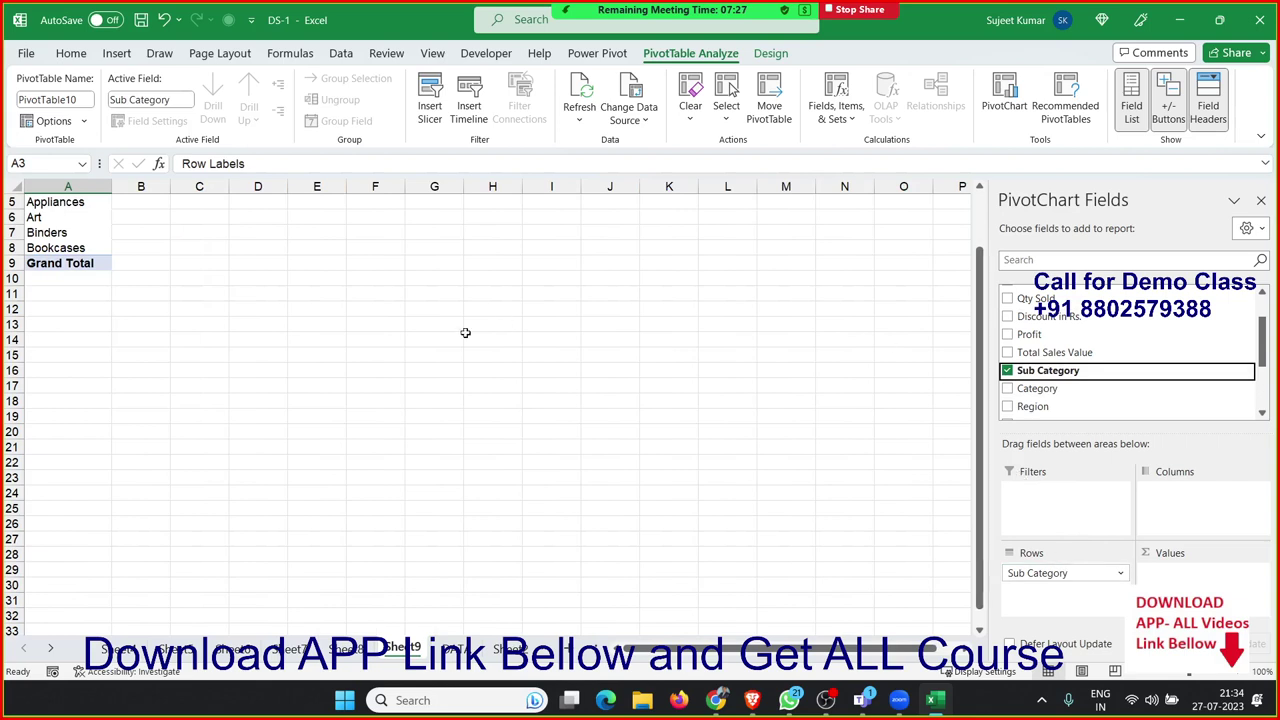
left_click_drag(46, 232, 80, 253)
scroll(80, 253, "up", 1)
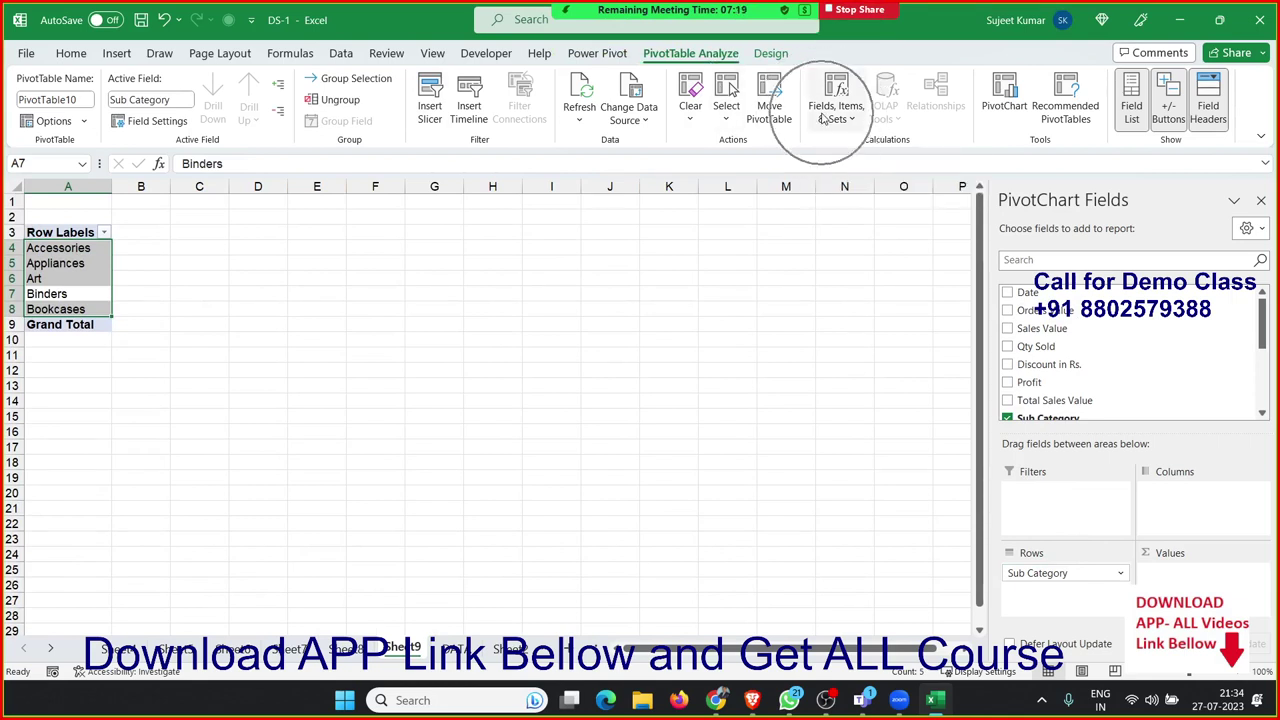
Step: Start a new calculated field and build the formula = Profit * 'Total Sales Value'
left_click(822, 118)
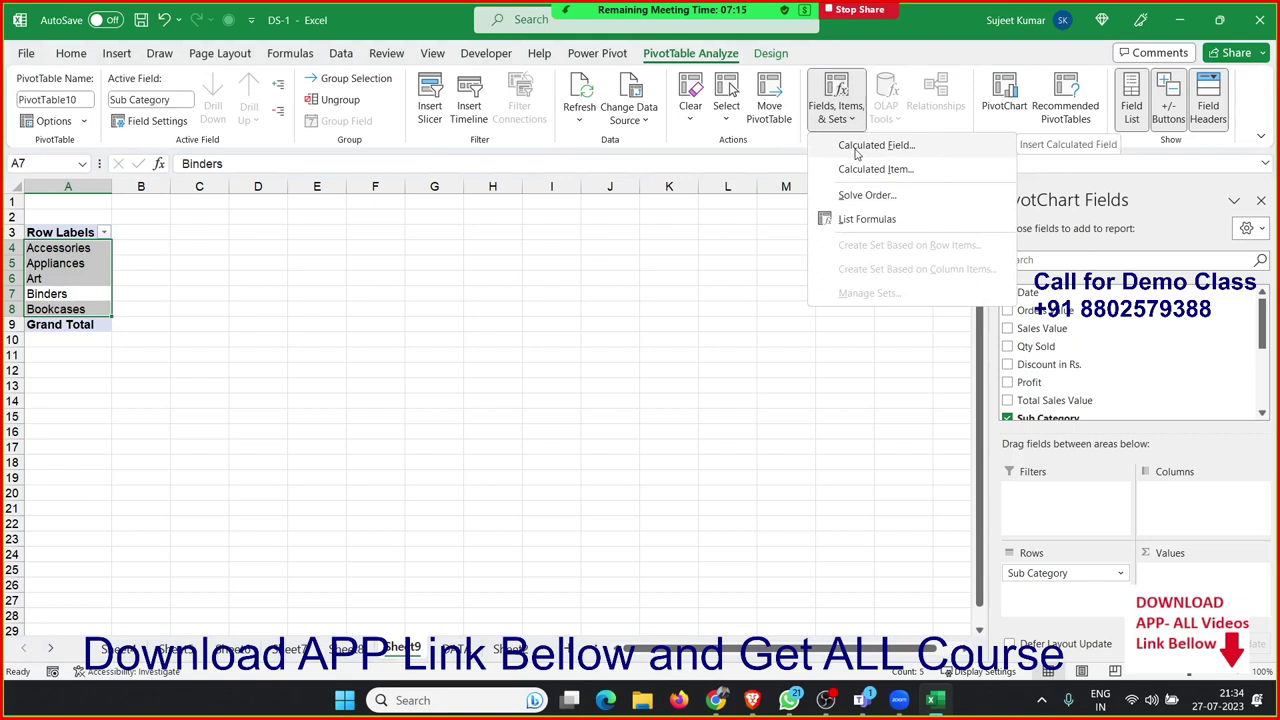
left_click(856, 146)
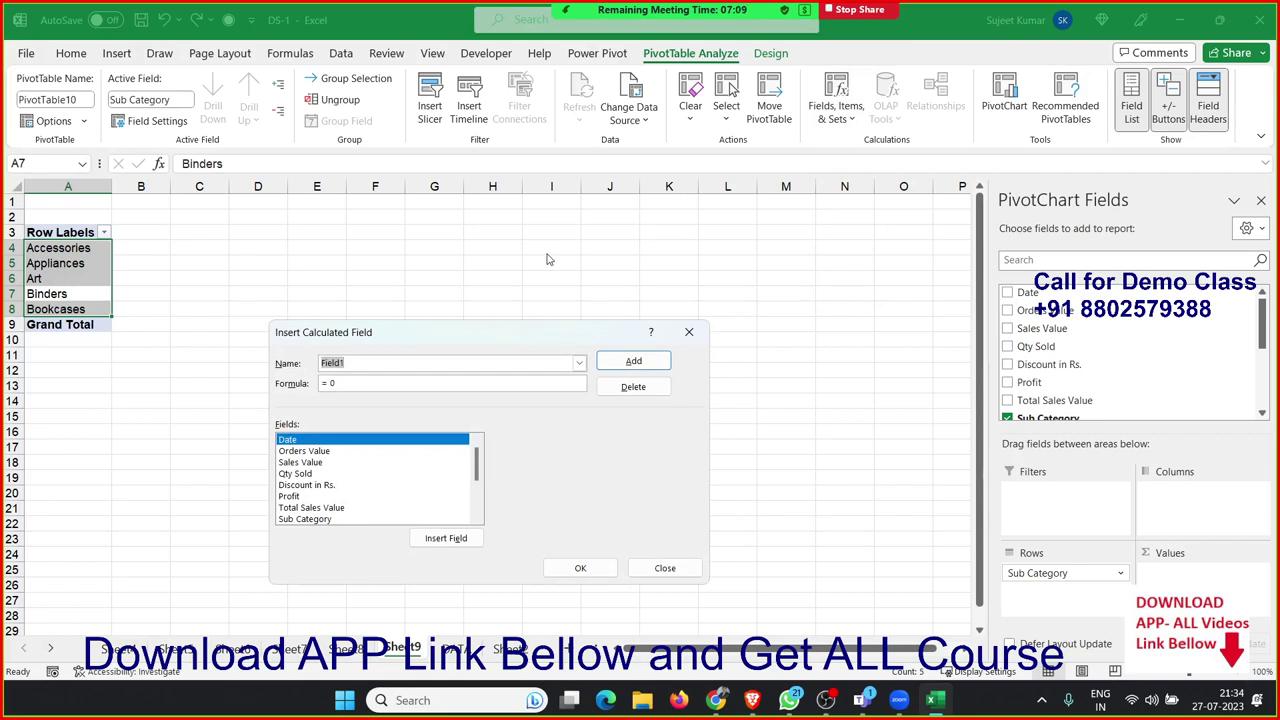
type("Profit")
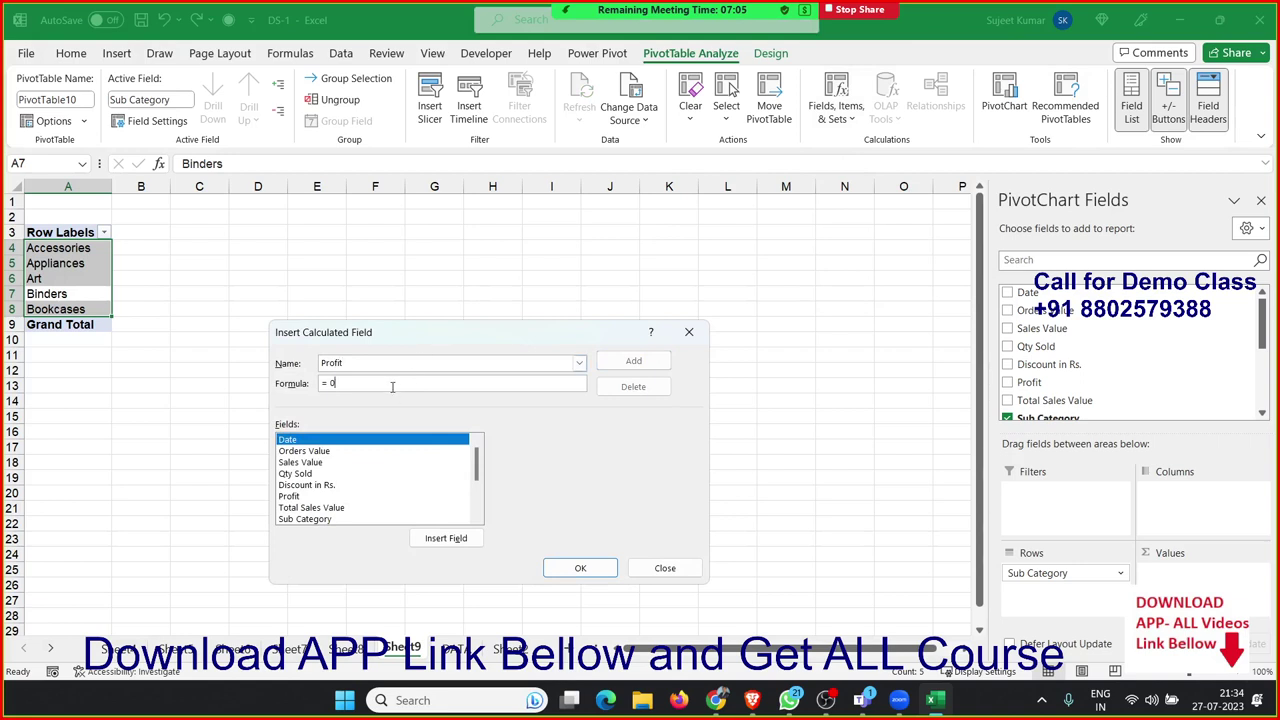
key("BackSpace")
double_click(287, 508)
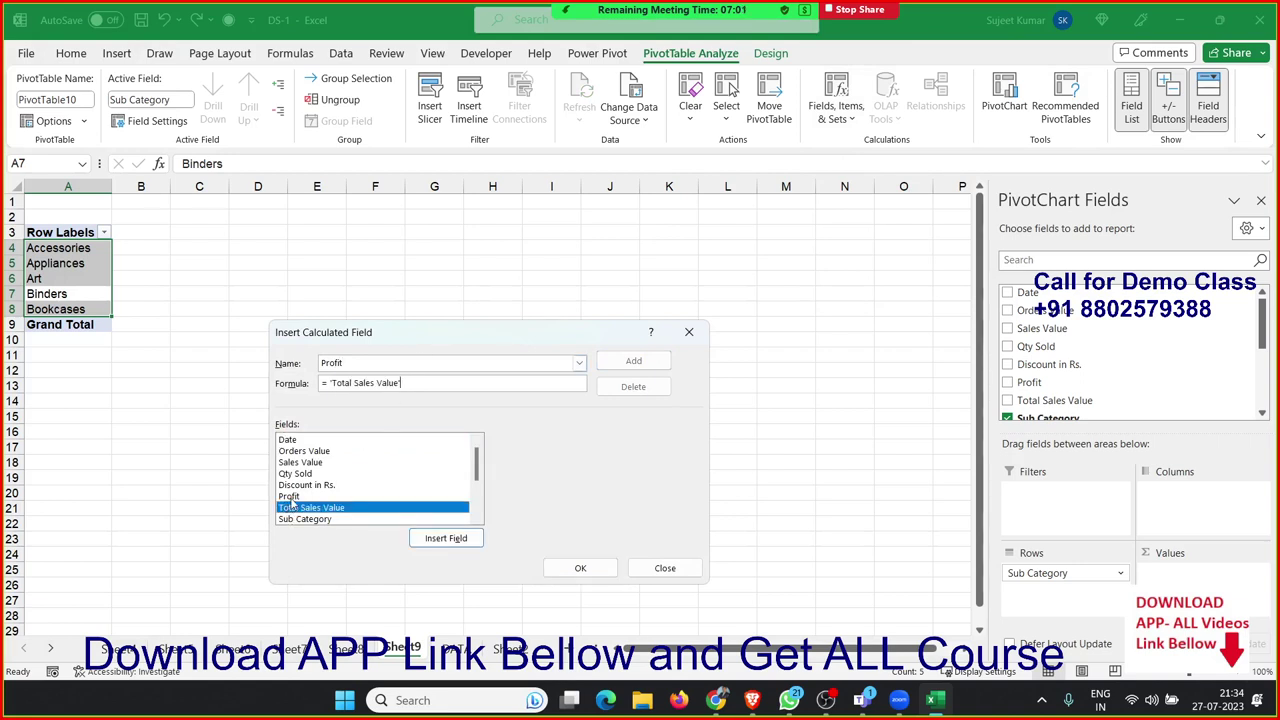
key("BackSpace")
key("BackSpace")
key("BackSpace")
key("BackSpace")
key("BackSpace")
key("BackSpace")
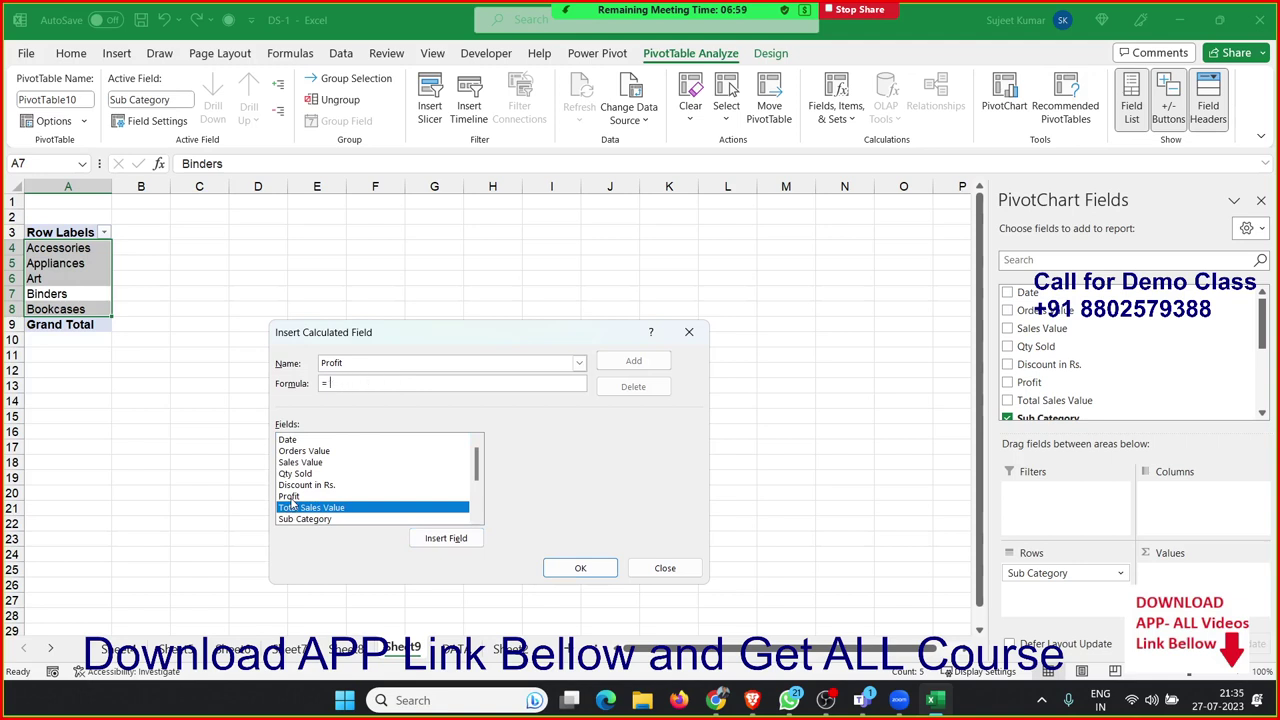
double_click(289, 497)
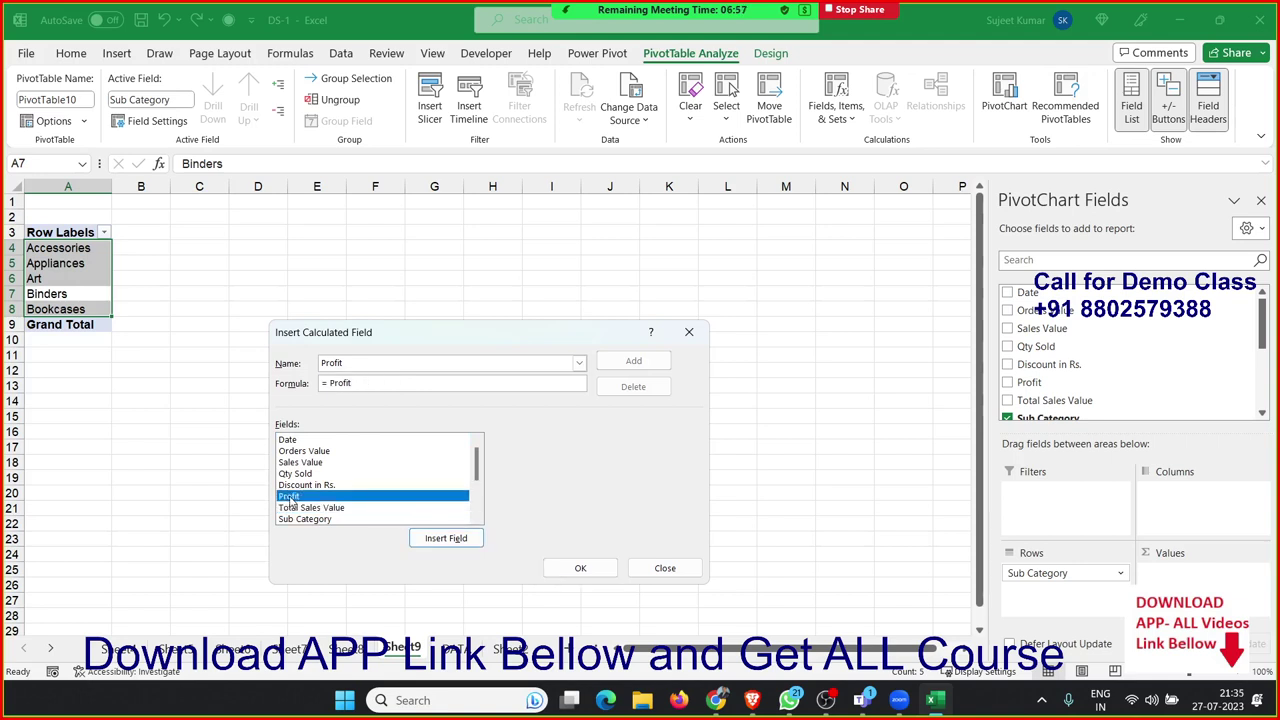
type("*")
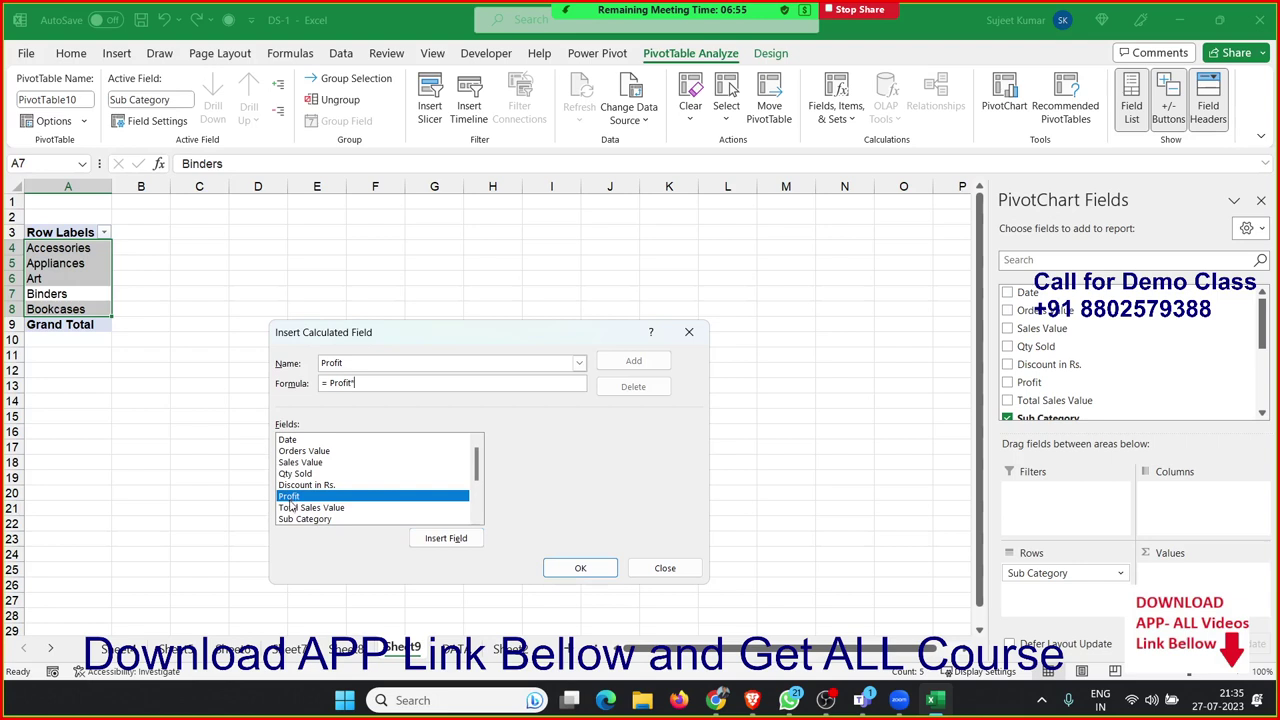
double_click(292, 508)
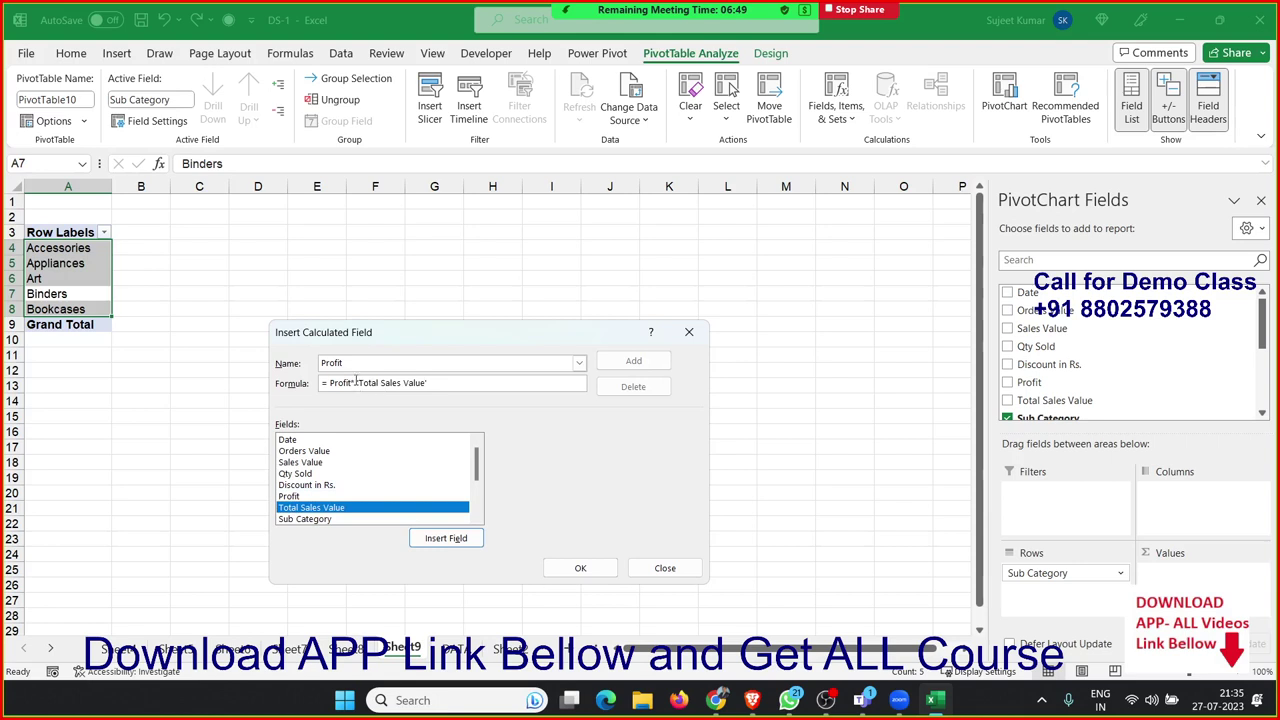
Step: Name the calculated field Profit_Amt and add it to the pivot table
left_click(354, 383)
type("*")
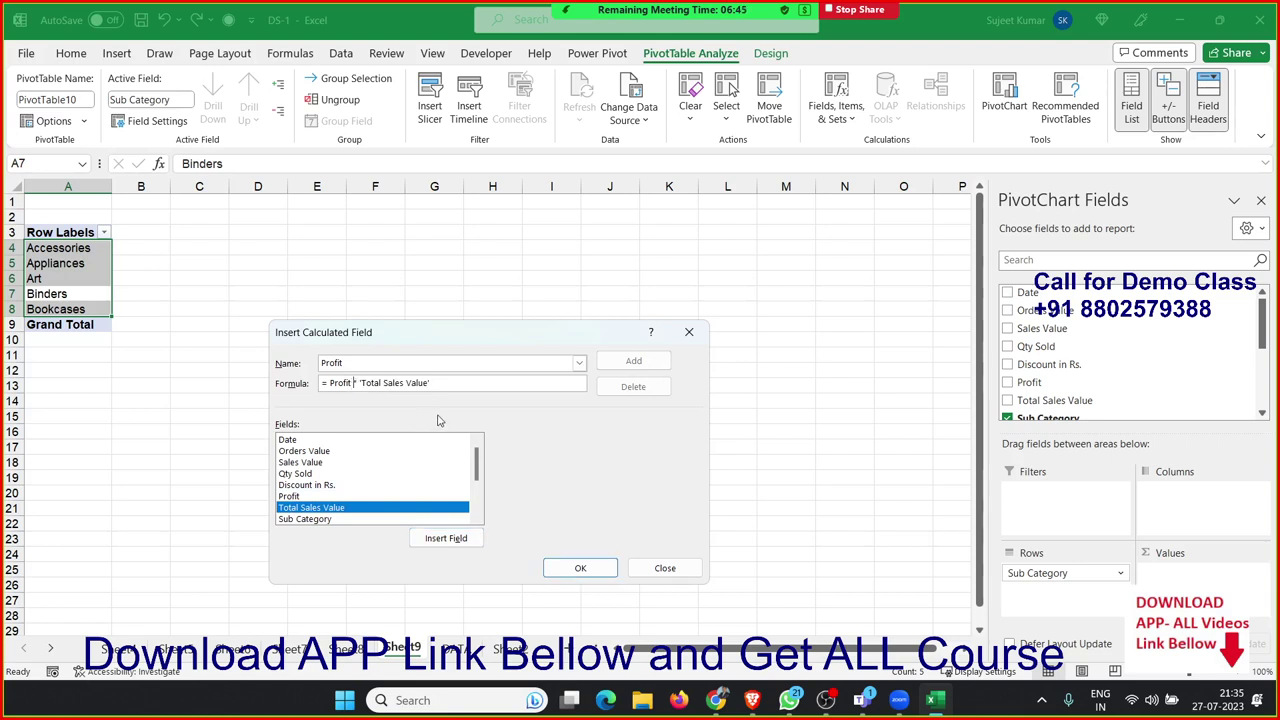
double_click(431, 361)
left_click(421, 362)
type("_Amt")
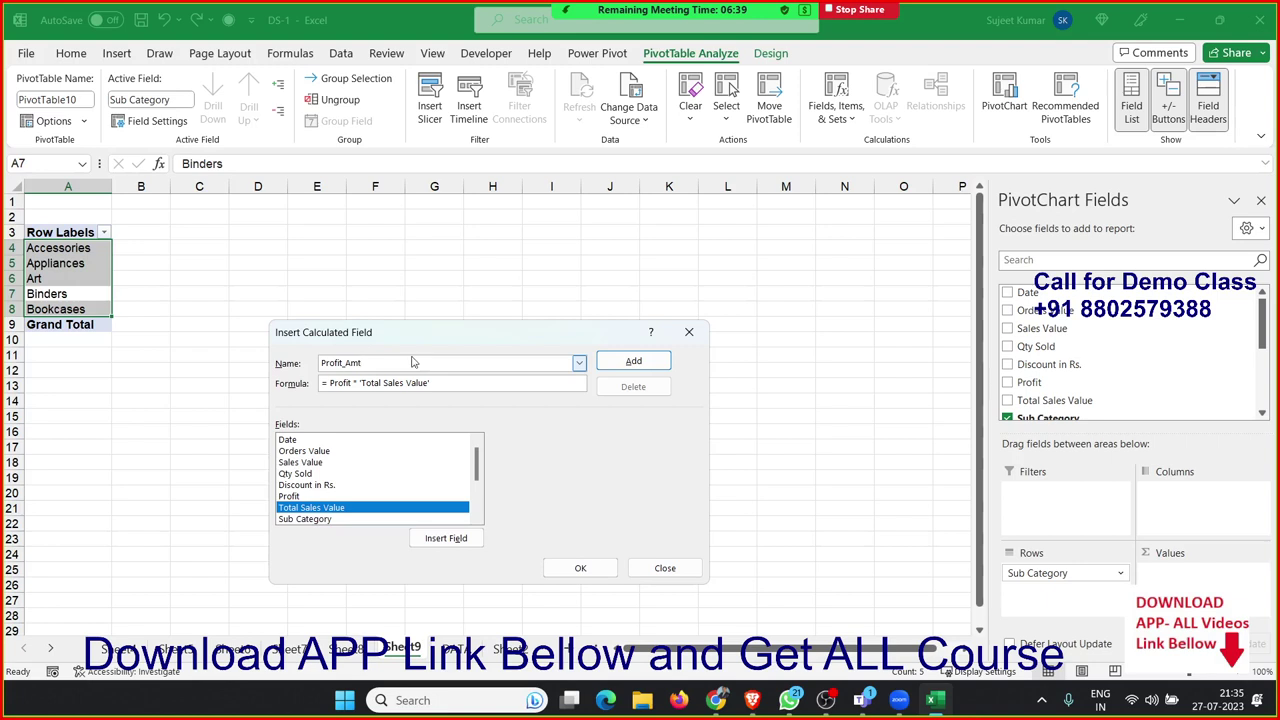
left_click(609, 365)
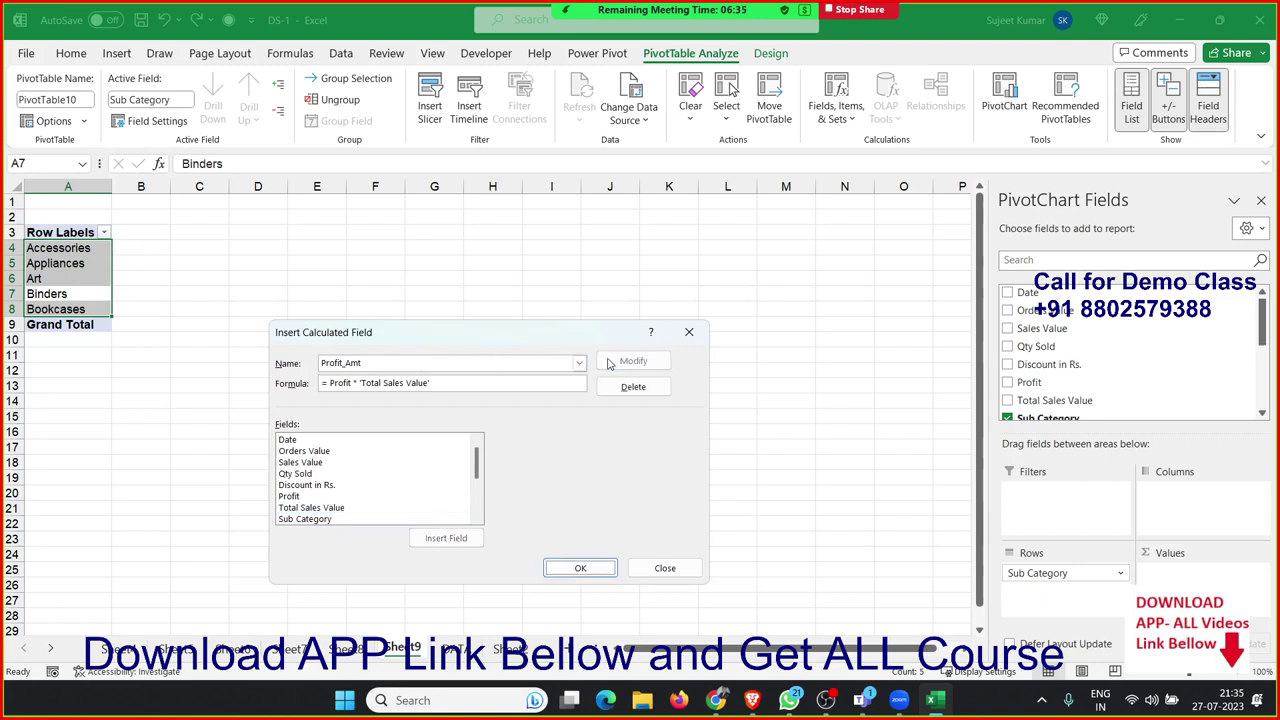
left_click(599, 577)
left_click(224, 249)
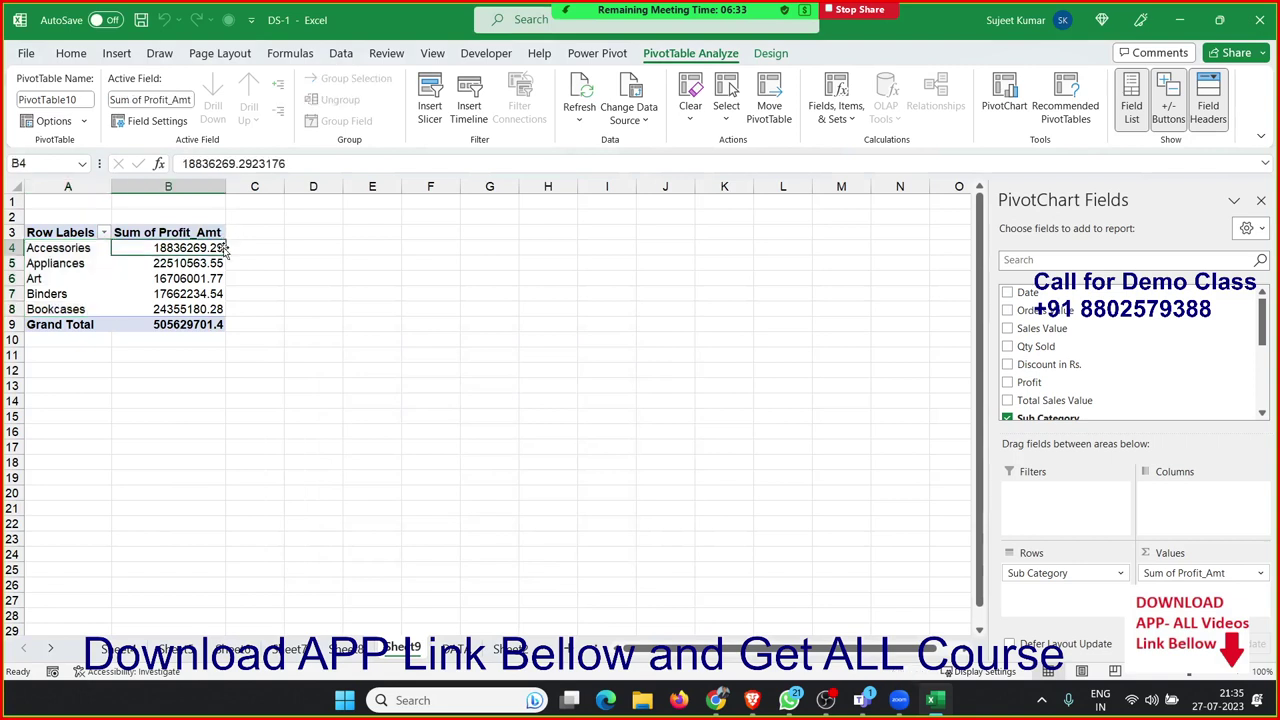
Step: Create a GST calculated field with formula =Profit_Amt*18% and add it to the pivot
left_click(832, 118)
left_click(850, 143)
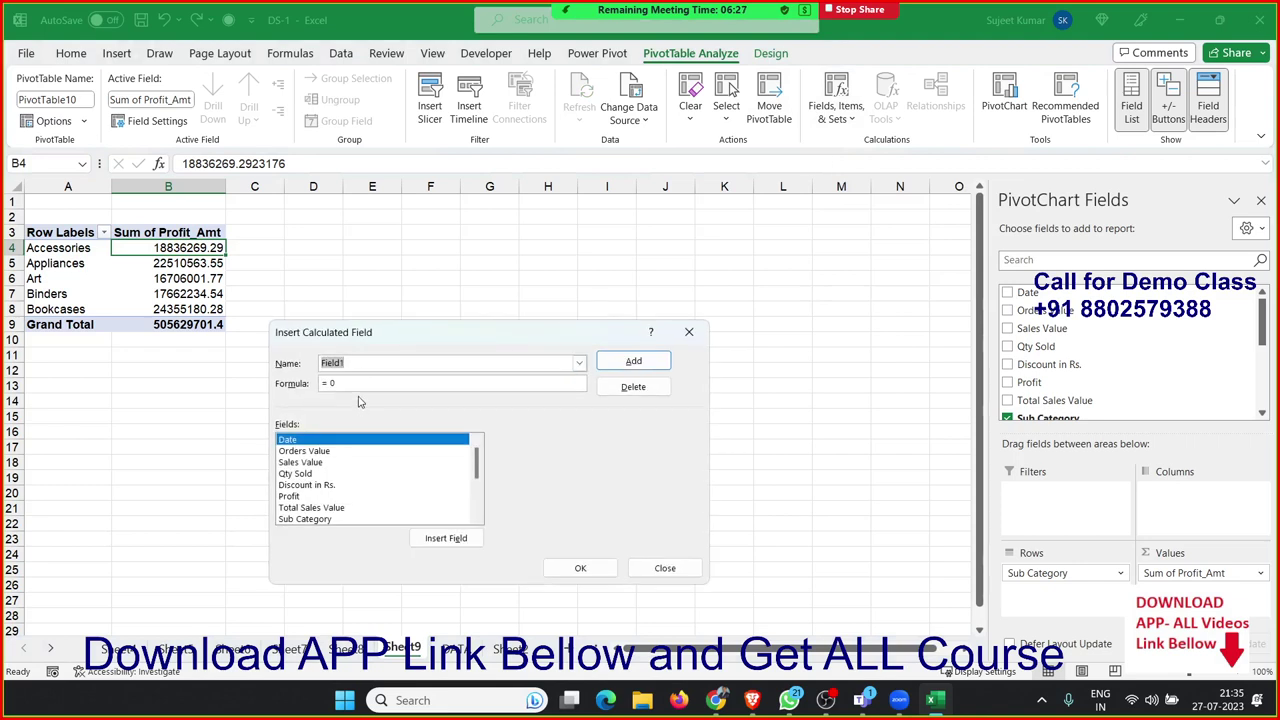
type("GST")
left_click_drag(479, 470, 477, 512)
double_click(338, 519)
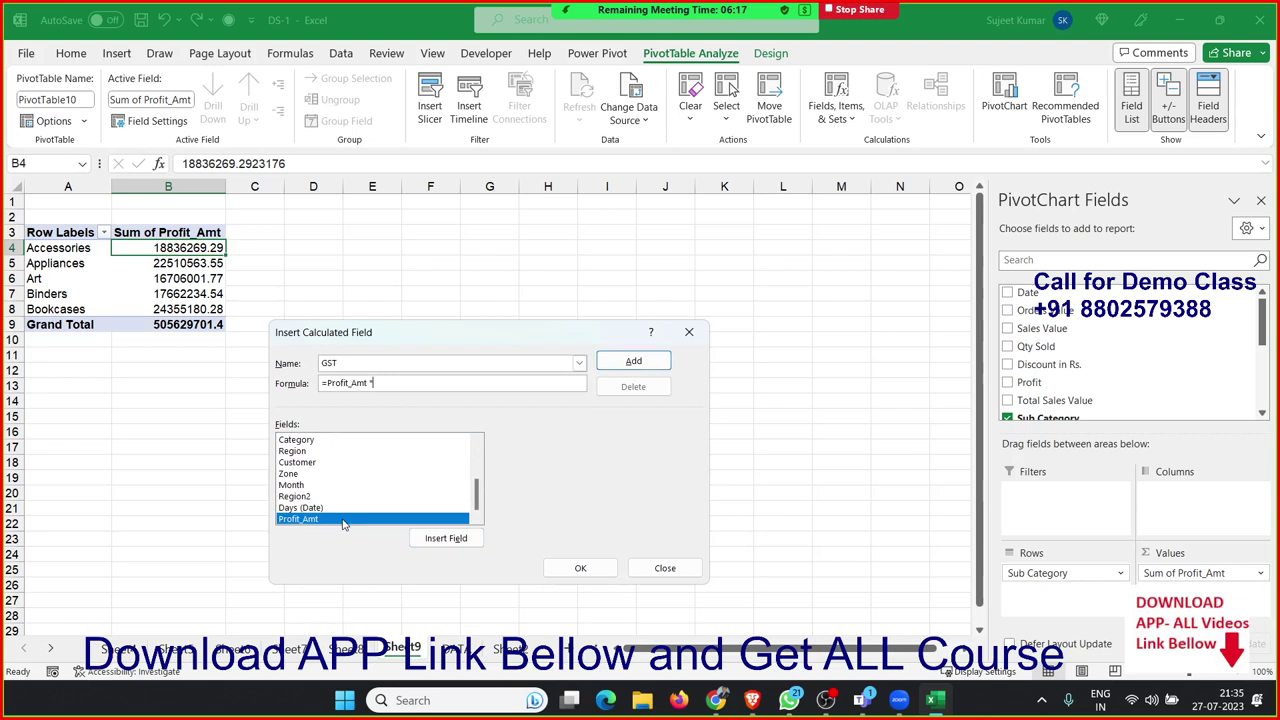
type("18")
type("%")
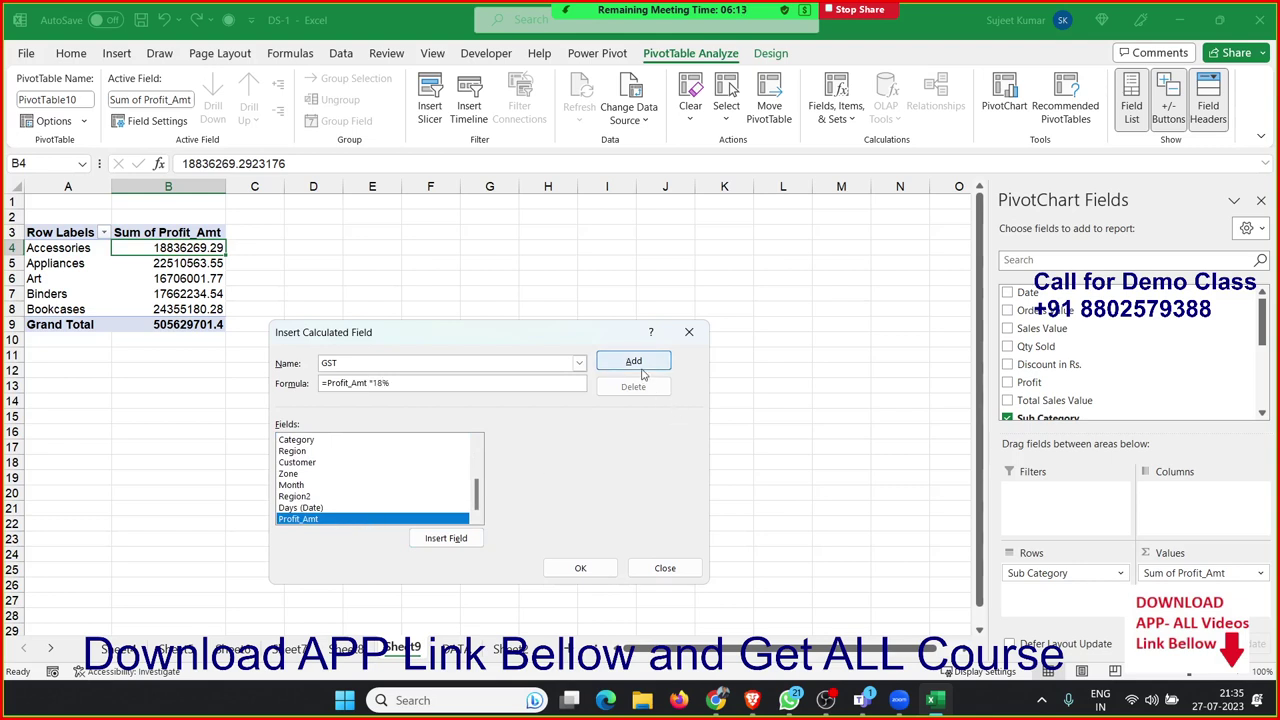
left_click(641, 368)
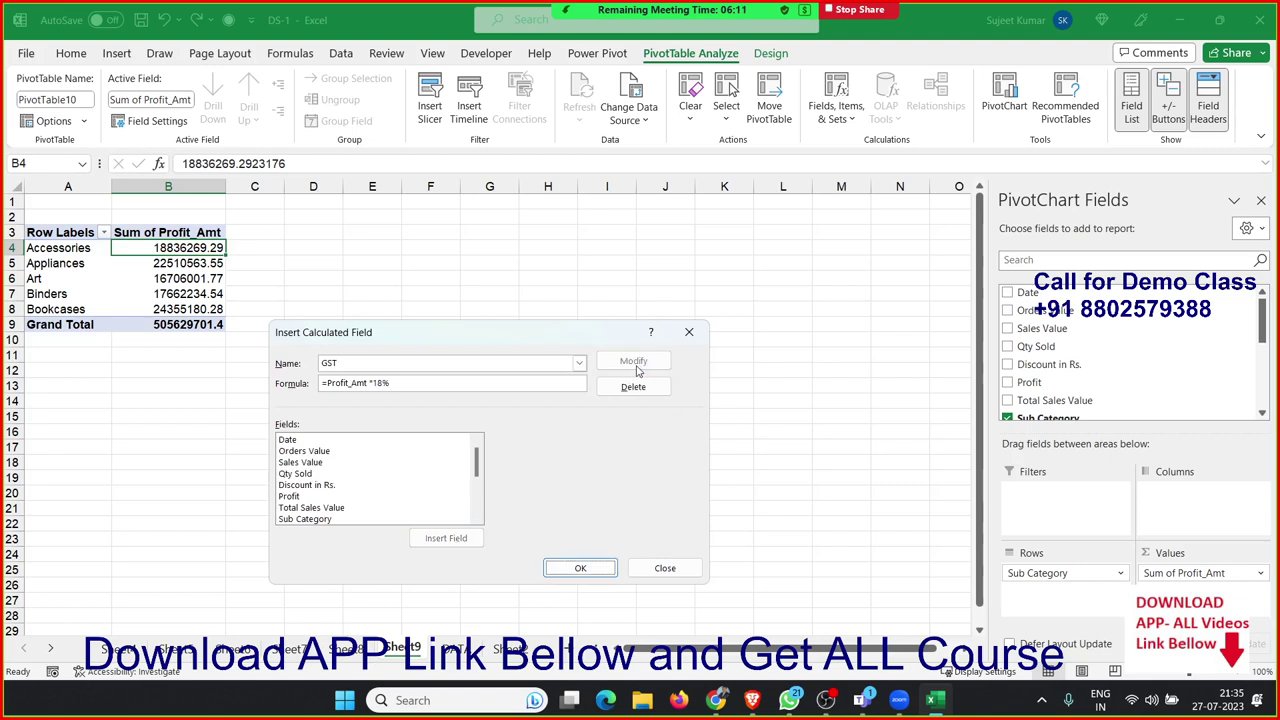
left_click(581, 568)
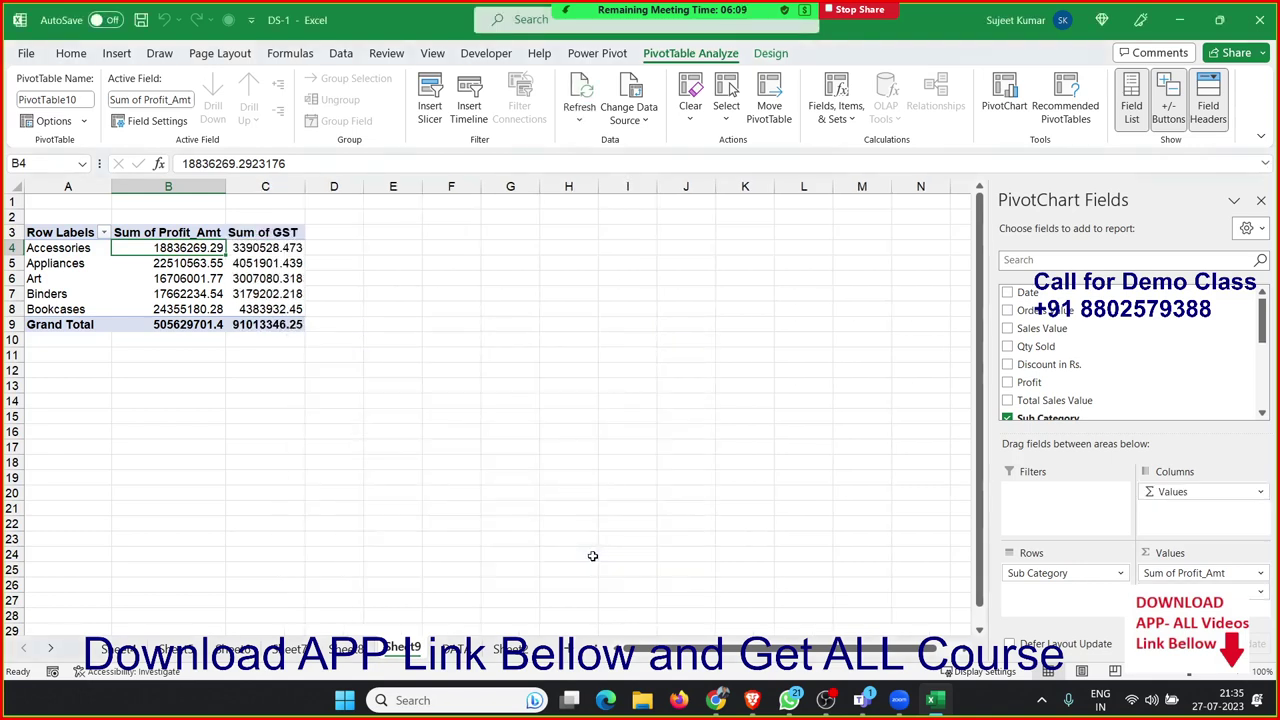
Step: Create an INC calculated field with formula =IF('Qty Sold'<=50000,10000,60000) and add it to the pivot
left_click(833, 118)
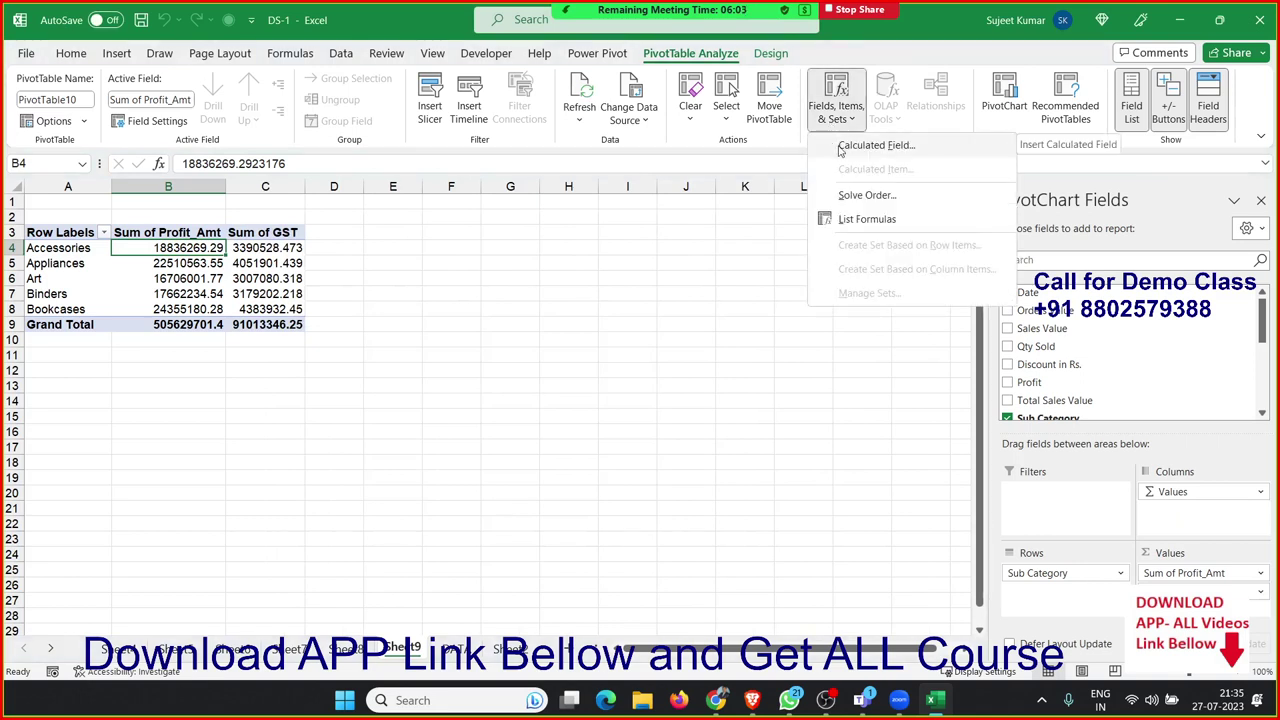
left_click(841, 148)
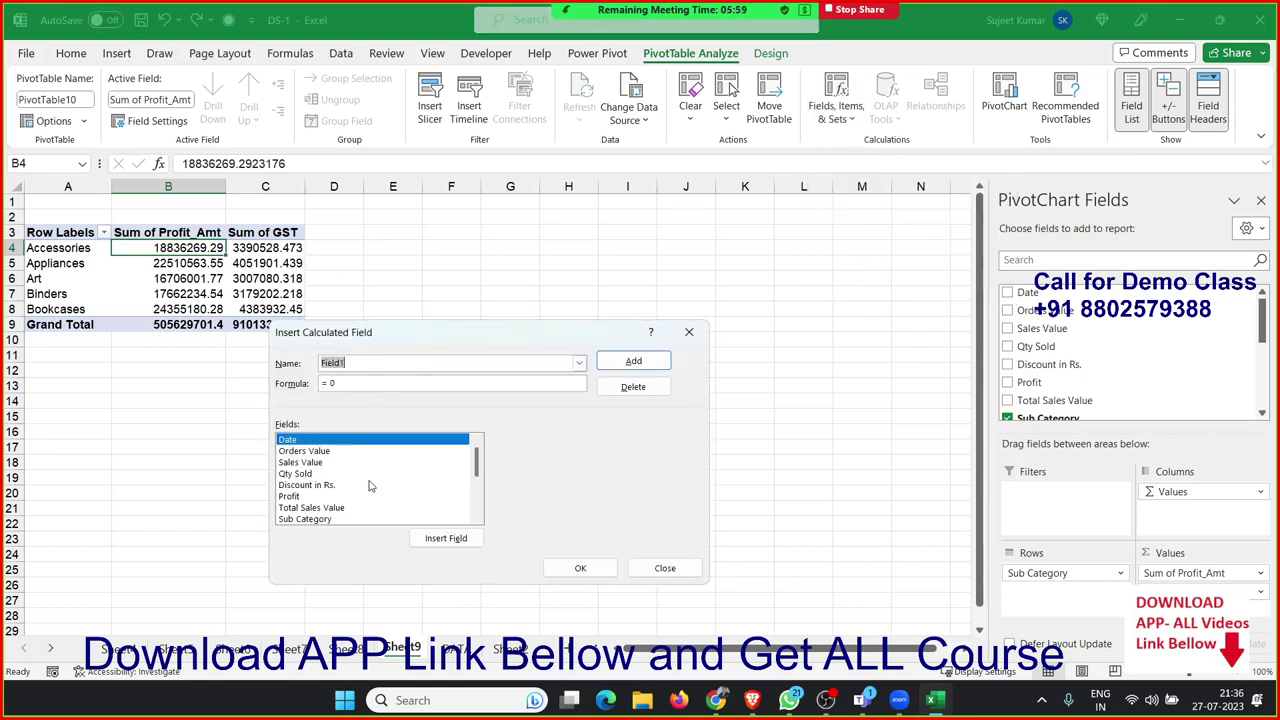
left_click(304, 474)
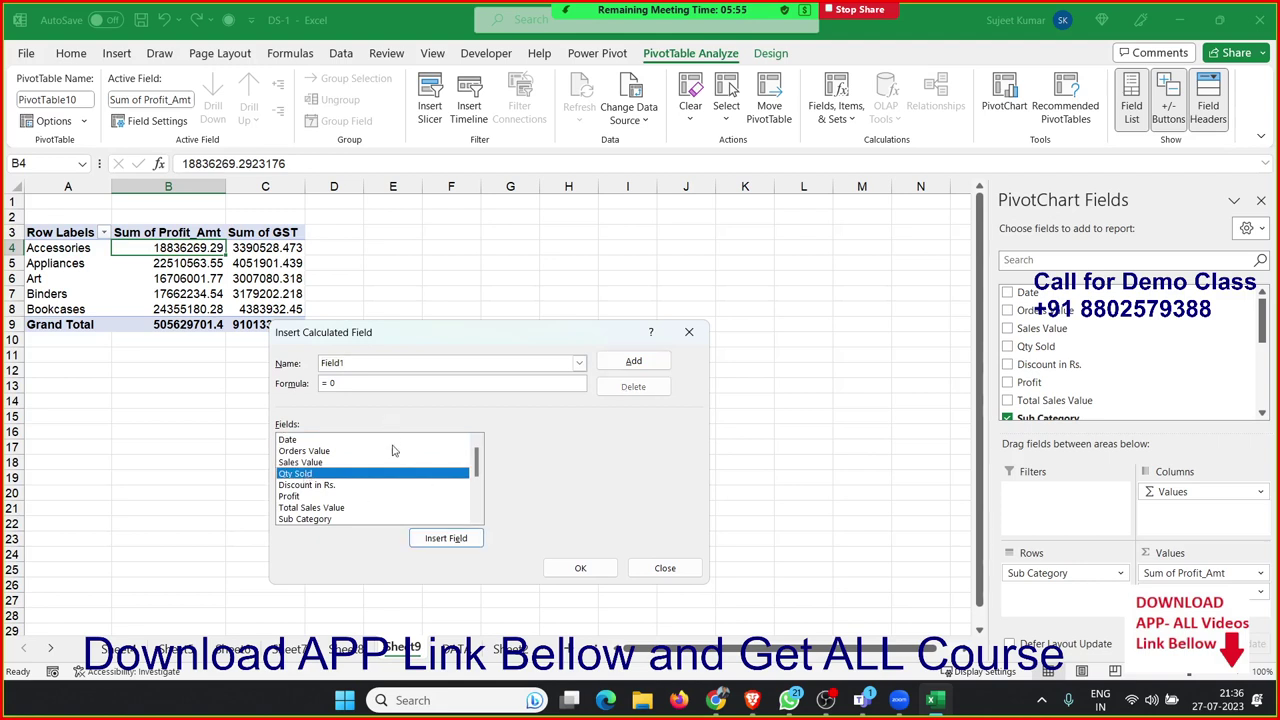
left_click(478, 490)
left_click_drag(478, 493, 486, 452)
double_click(392, 363)
type("IN")
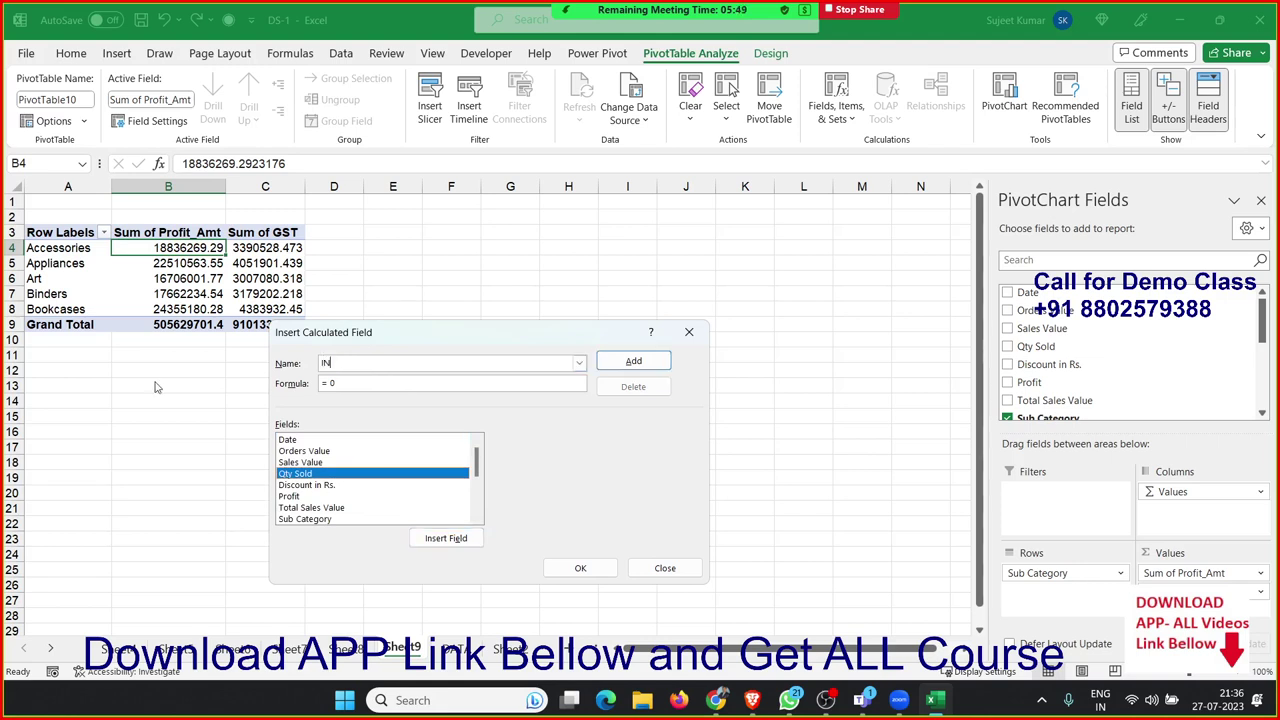
type("C")
double_click(370, 472)
type("=50000,1")
type("0")
type("0")
type("0")
type("0,60000)")
left_click(633, 361)
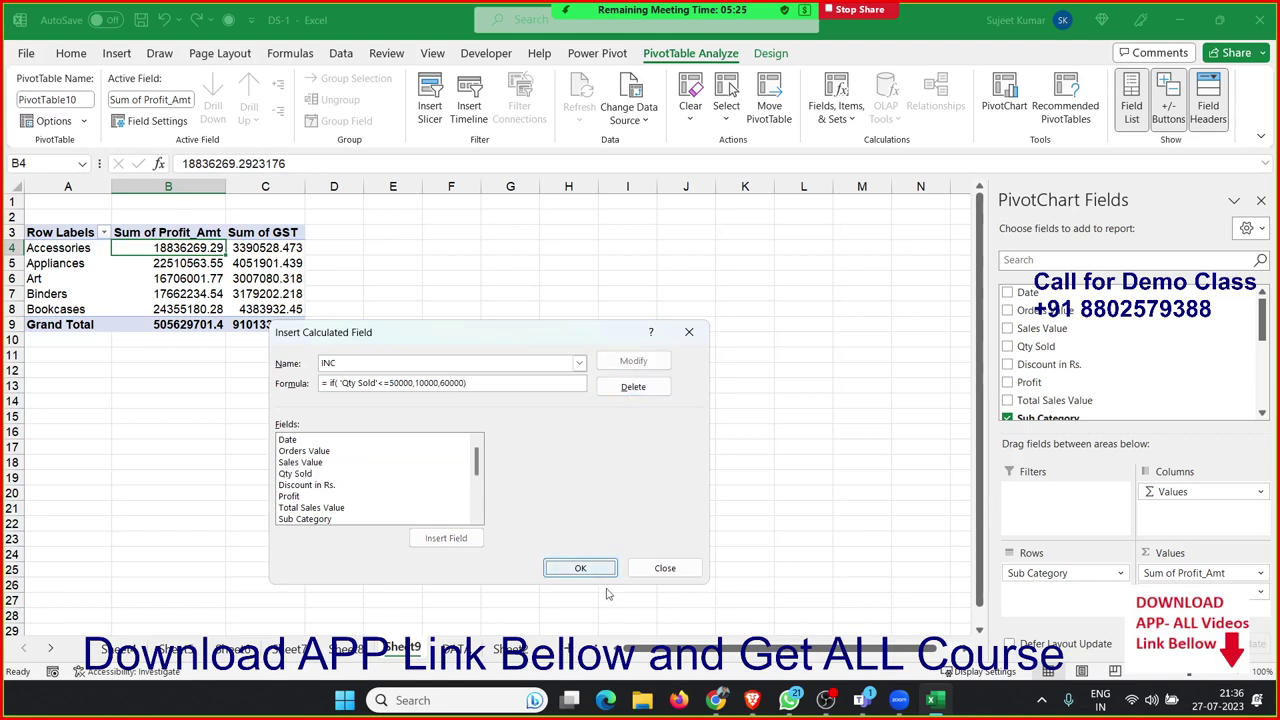
left_click(580, 568)
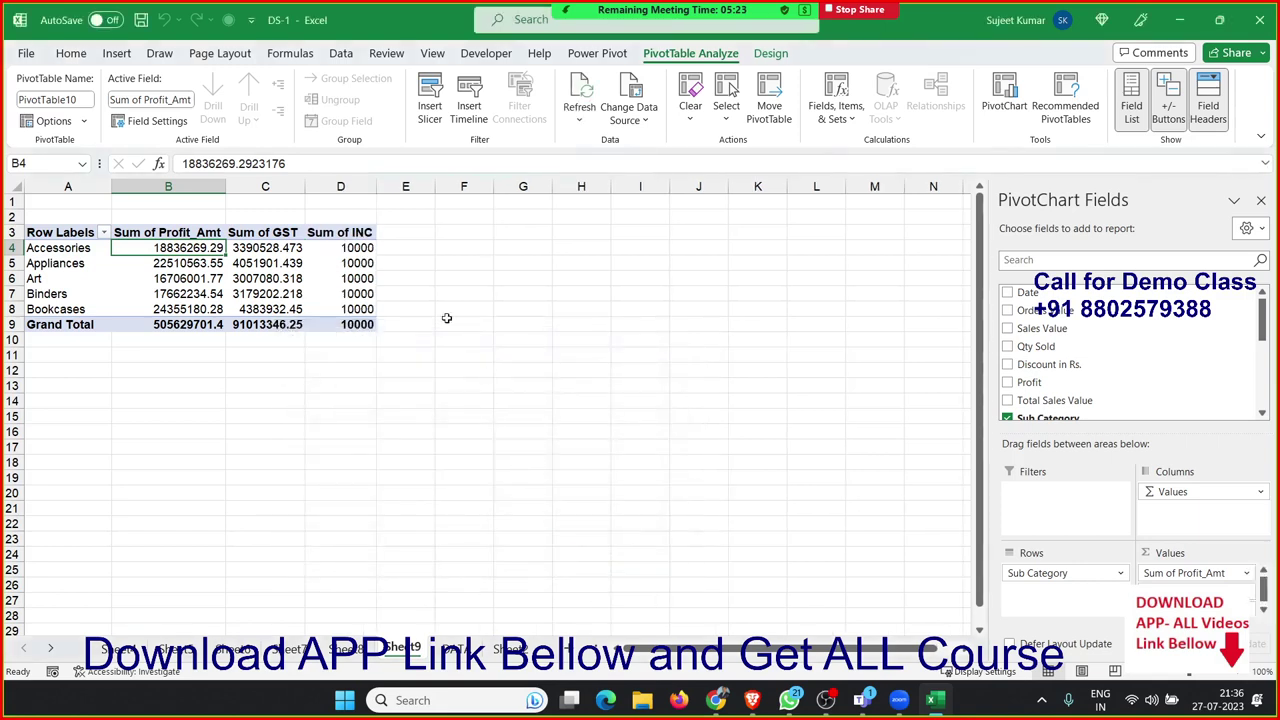
Step: Select the INC values and use List Formulas to generate the calculated field formulas sheet
left_click_drag(367, 251, 362, 293)
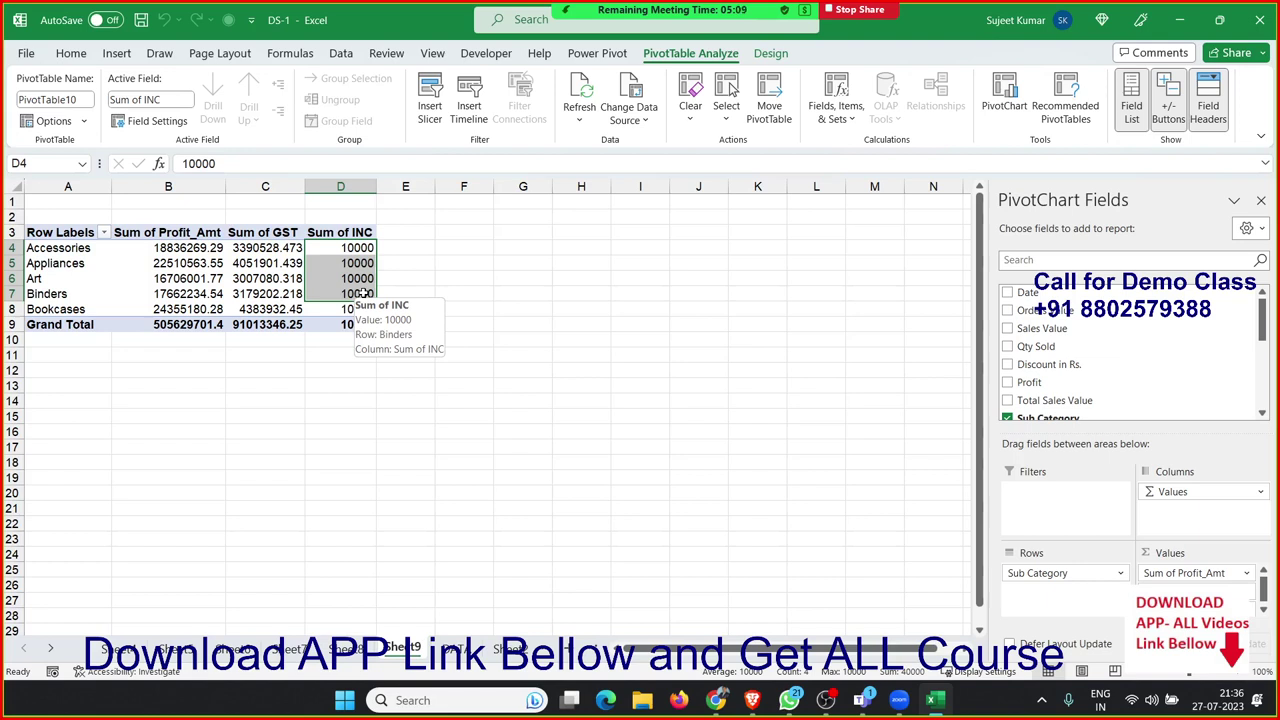
left_click(825, 118)
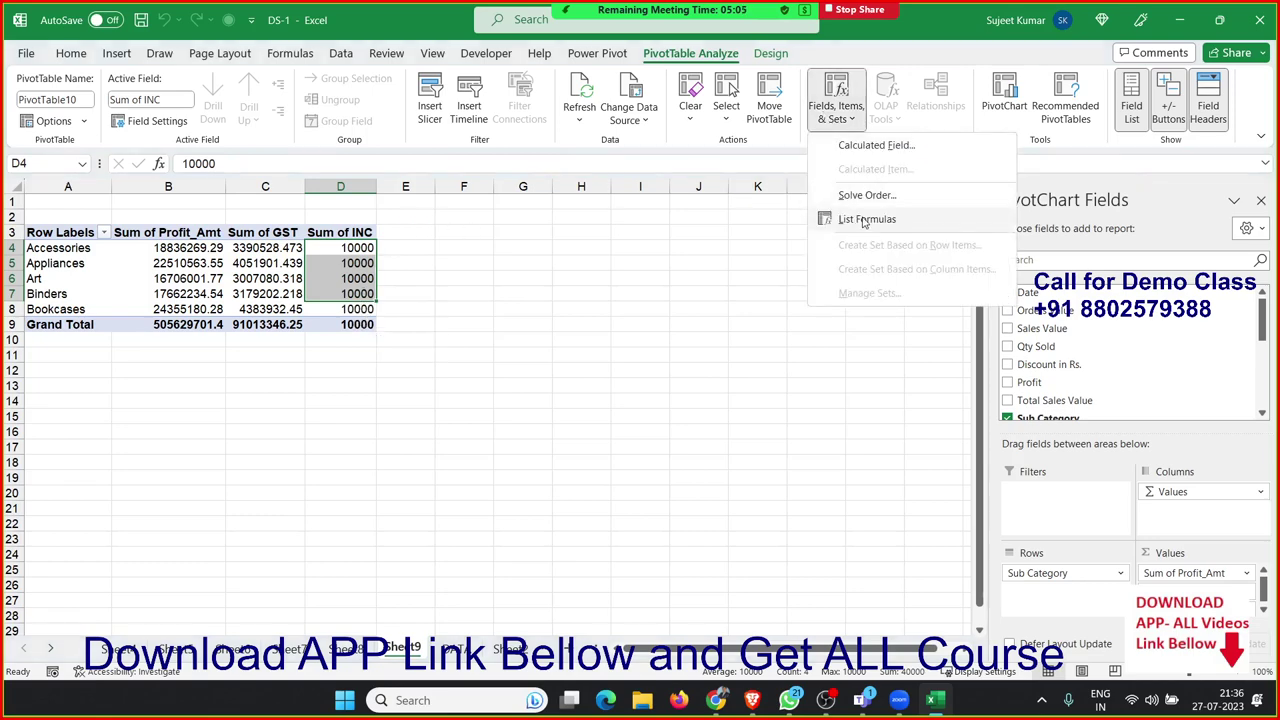
left_click(864, 222)
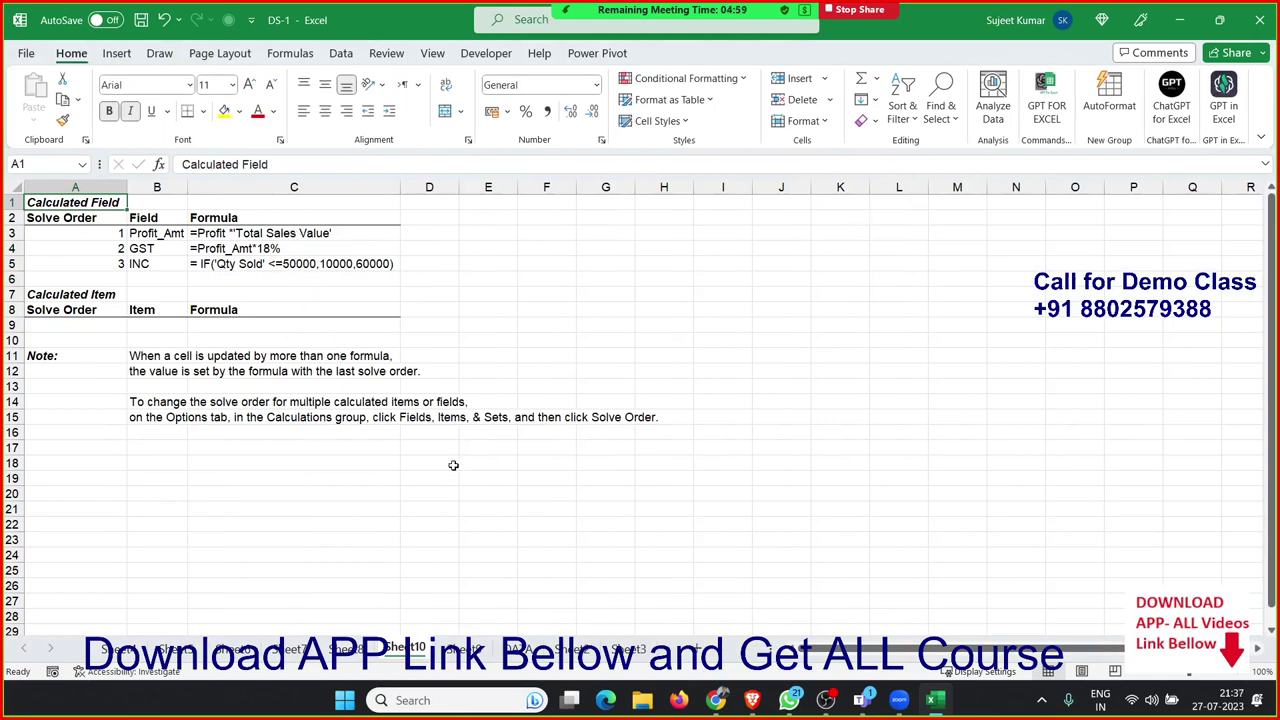
Step: Return to the DATA sheet and review Zone, Customer and Region entries in the records
left_click(531, 646)
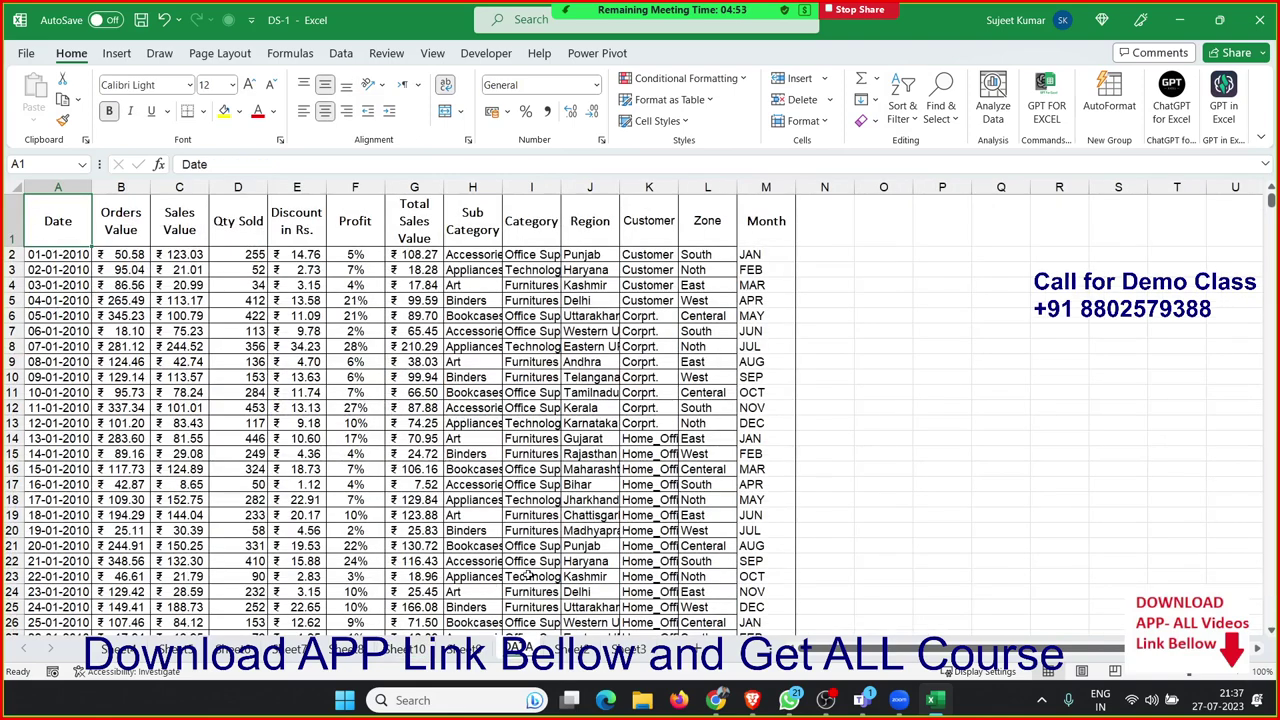
left_click(716, 420)
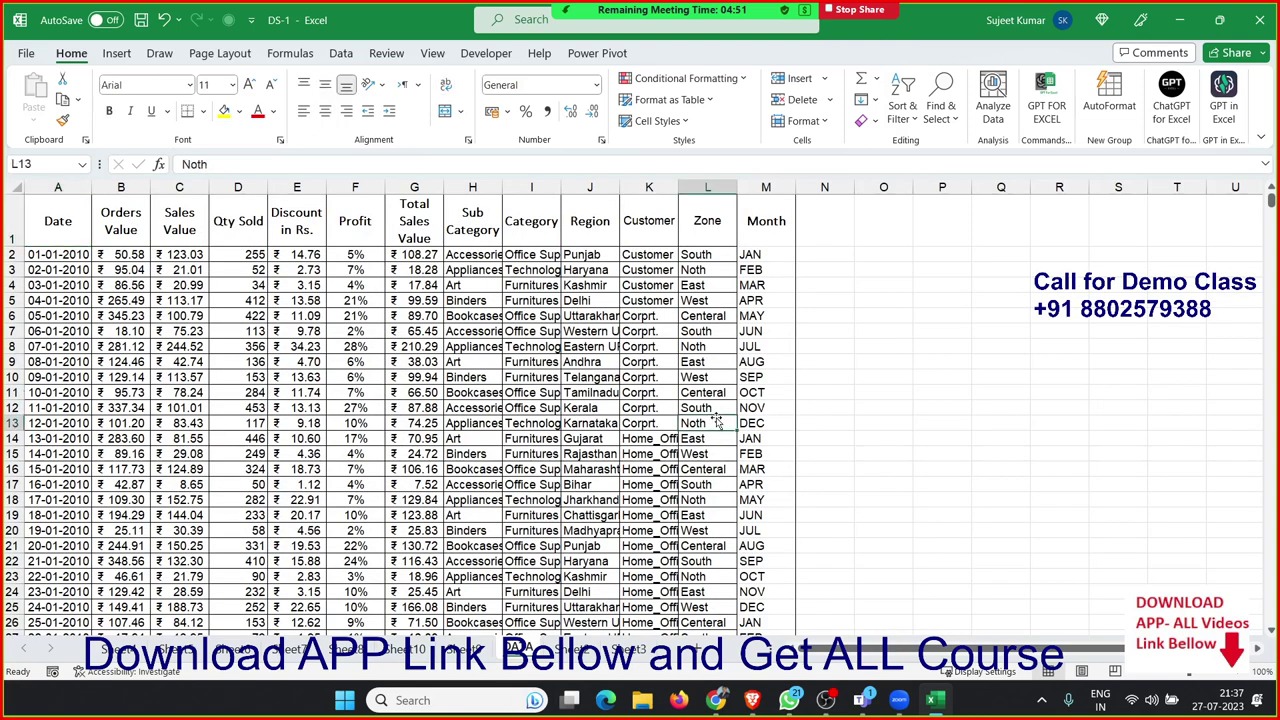
left_click(636, 502)
left_click(604, 564)
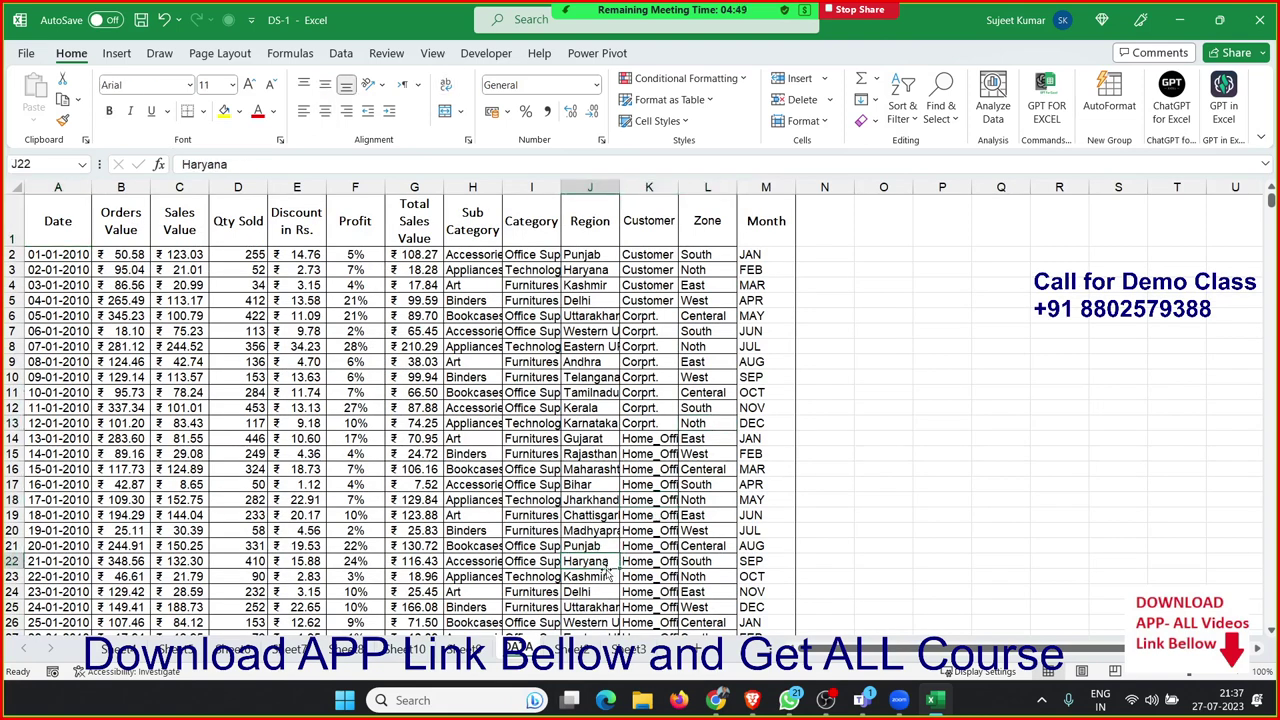
left_click(655, 346)
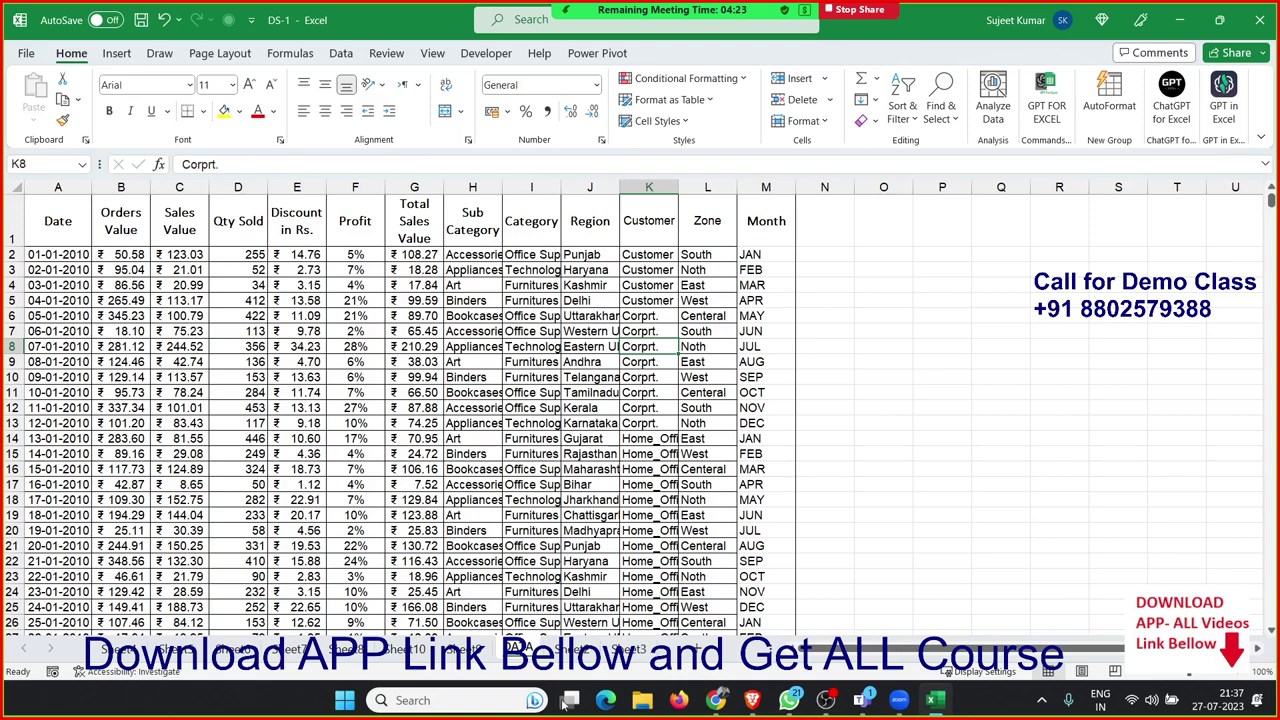
Step: Select the data from the Date header and check that its columns run to M
left_click(472, 392)
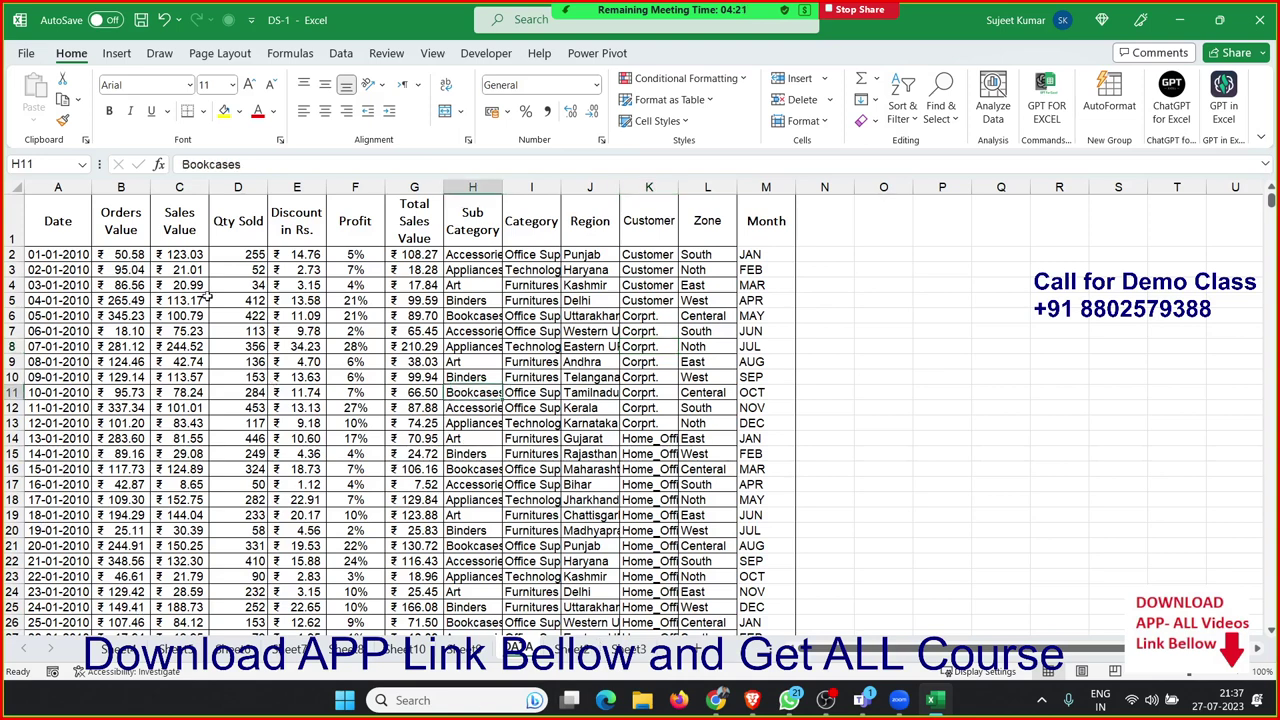
left_click(56, 214)
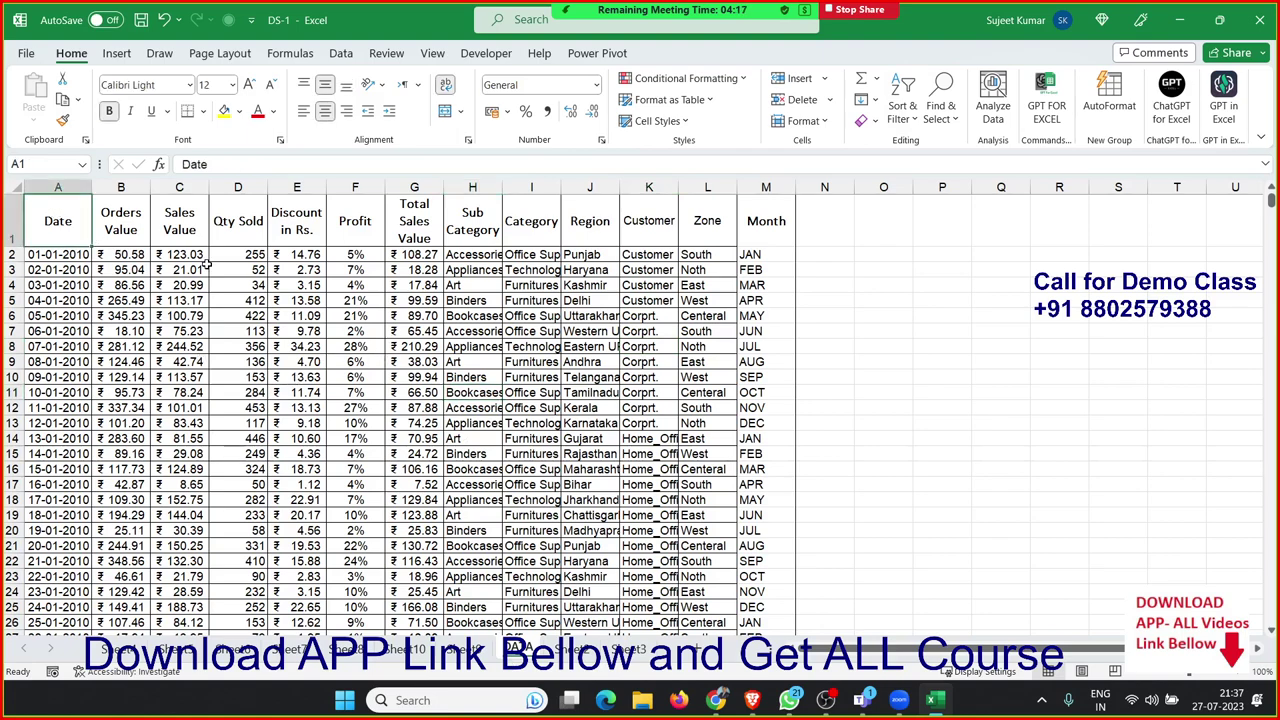
key("ctrl+shift+Right")
key("ctrl+shift+Down")
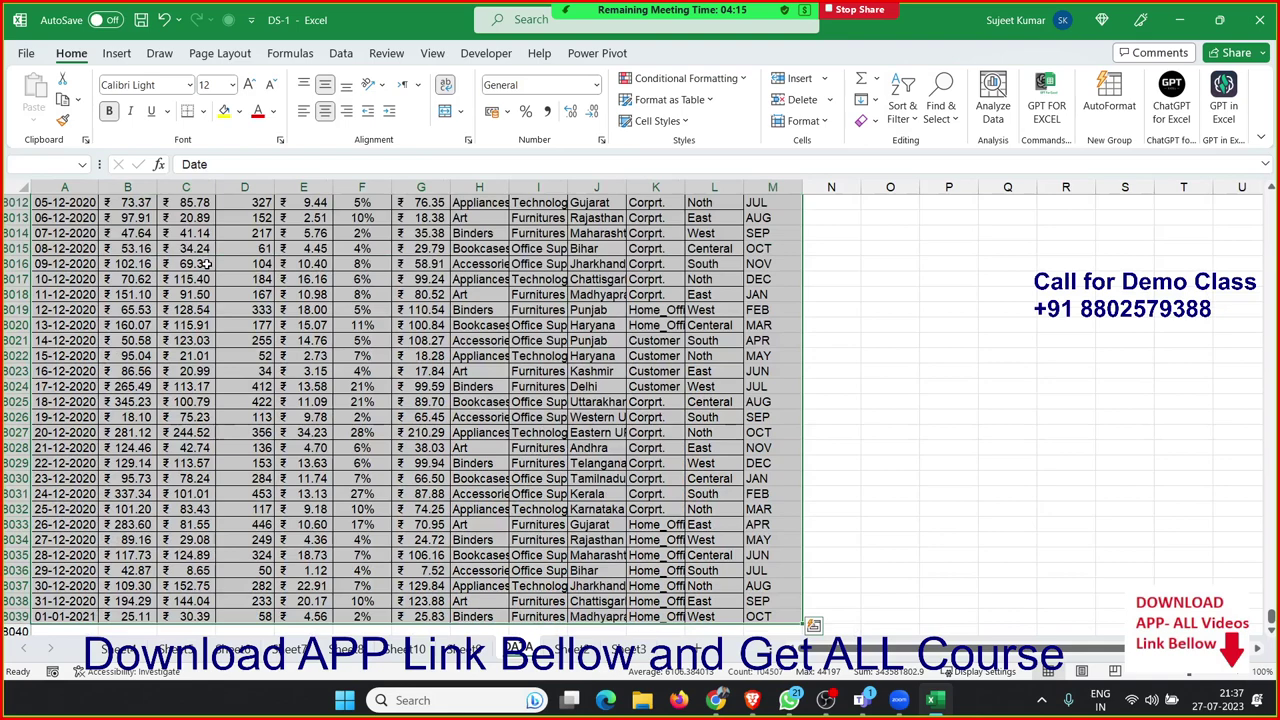
key("ctrl+Home")
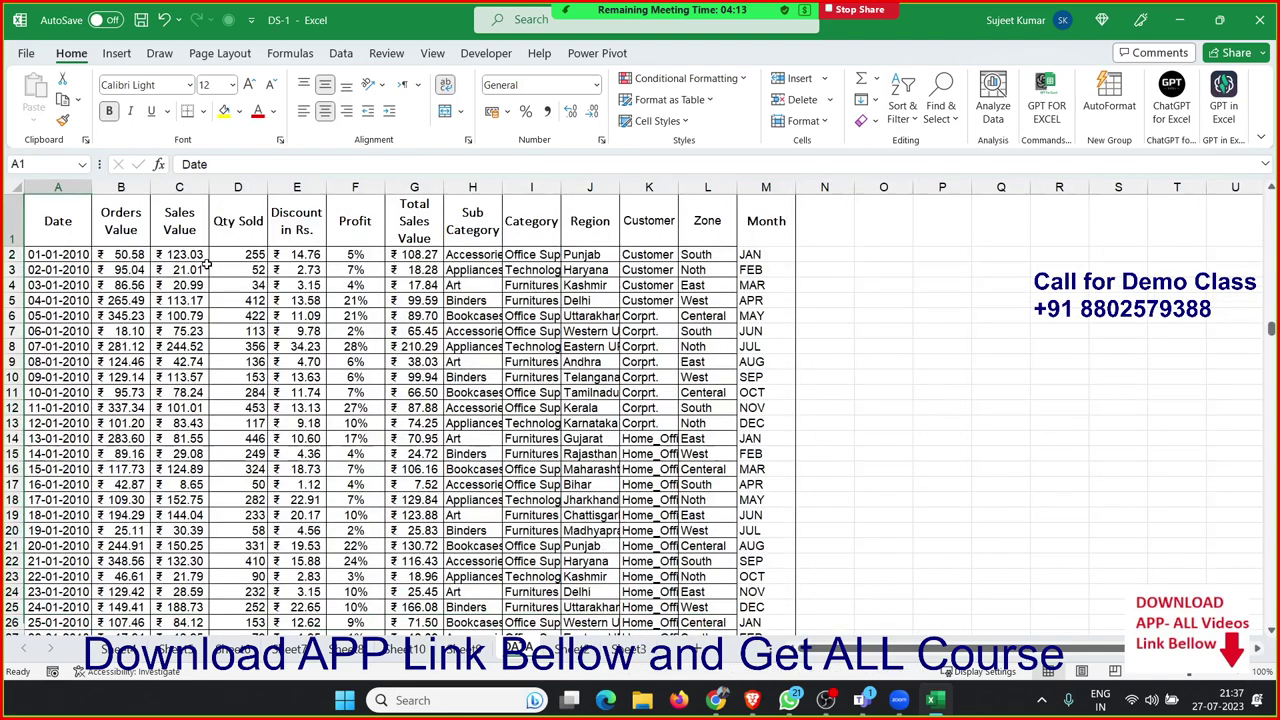
key("ctrl+Right")
key("Right")
Step: Confirm the data ends at row 8039, then select the whole block A1:M8039
key("Left")
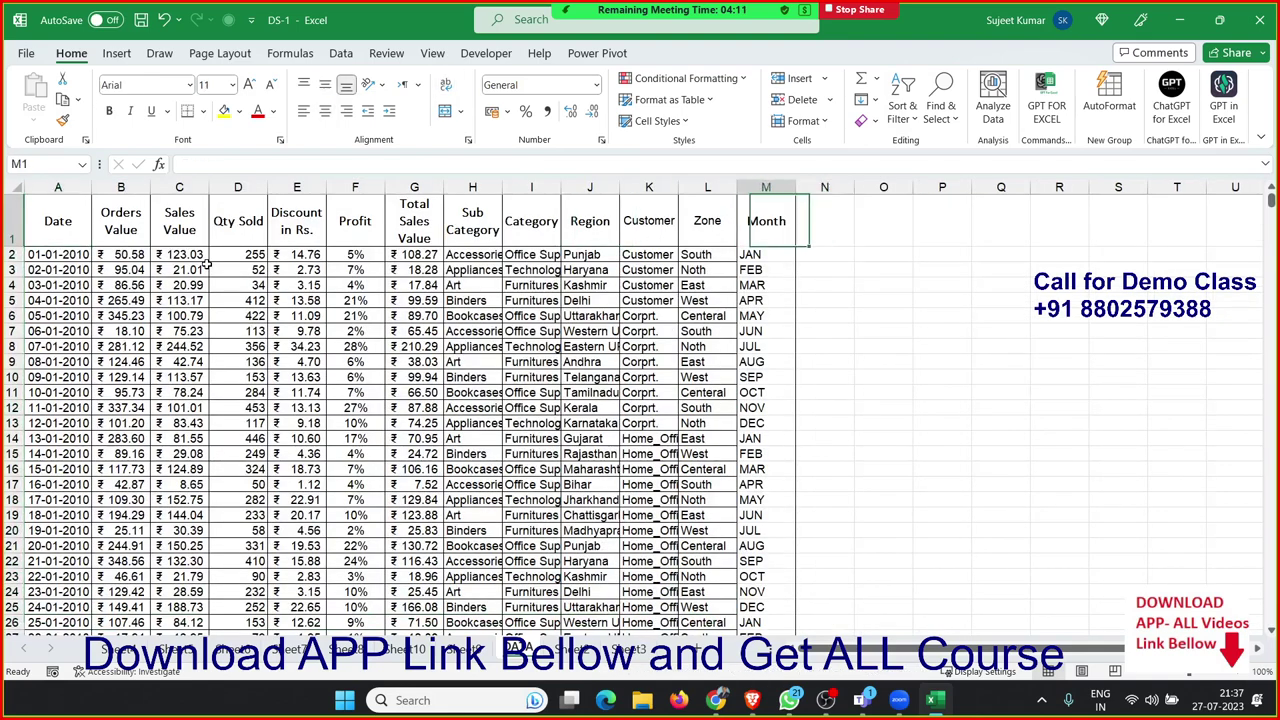
key("ctrl+Left")
key("ctrl+Down")
key("Down")
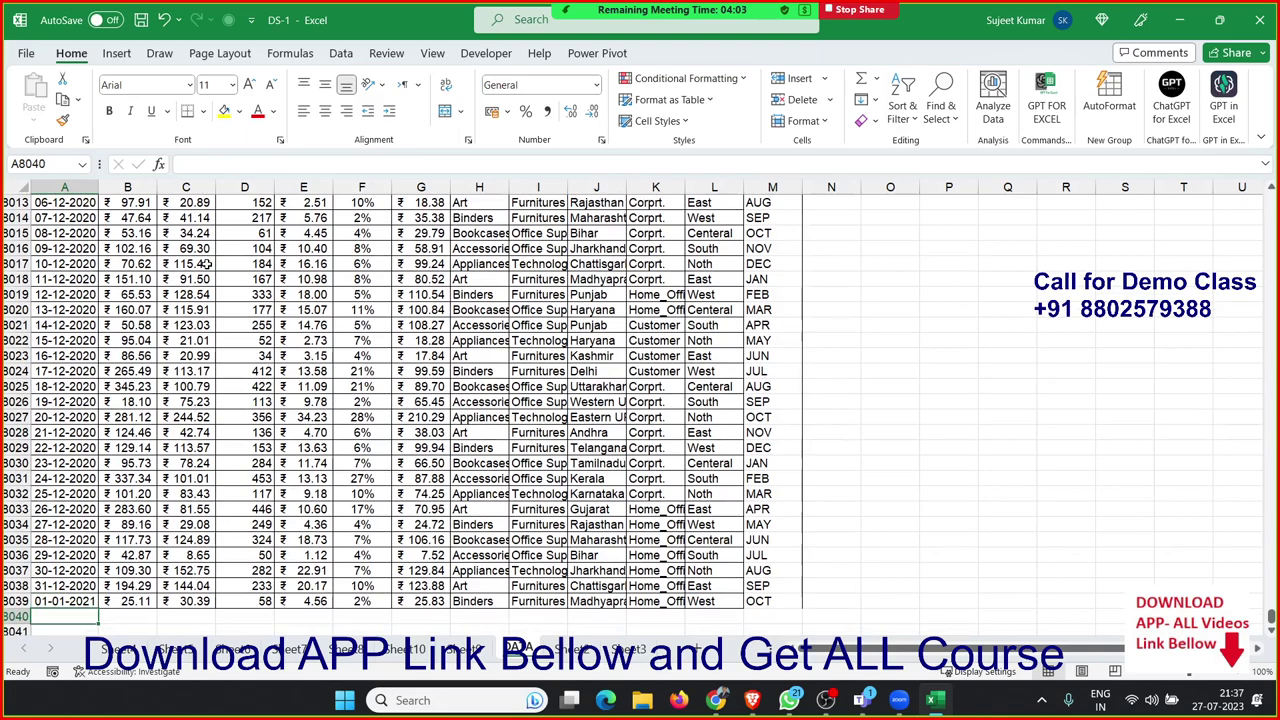
key("Up")
key("ctrl+Up")
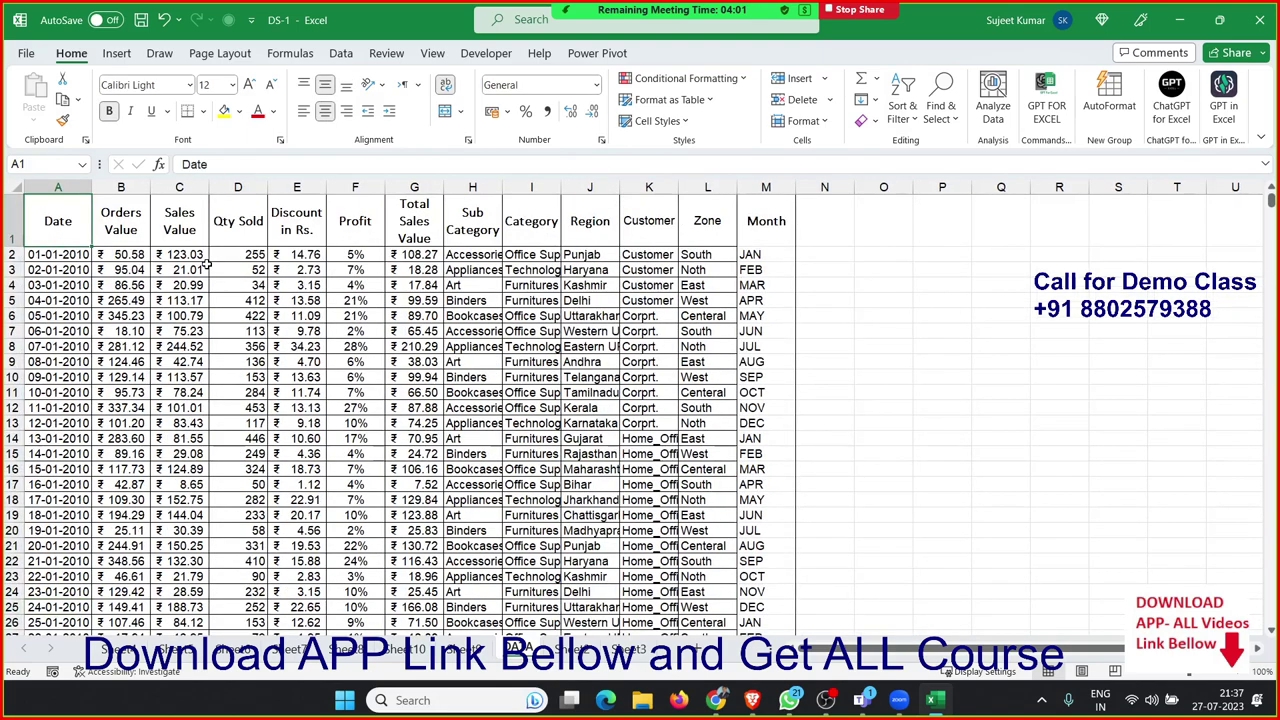
key("ctrl+shift+Right")
key("ctrl+shift+Down")
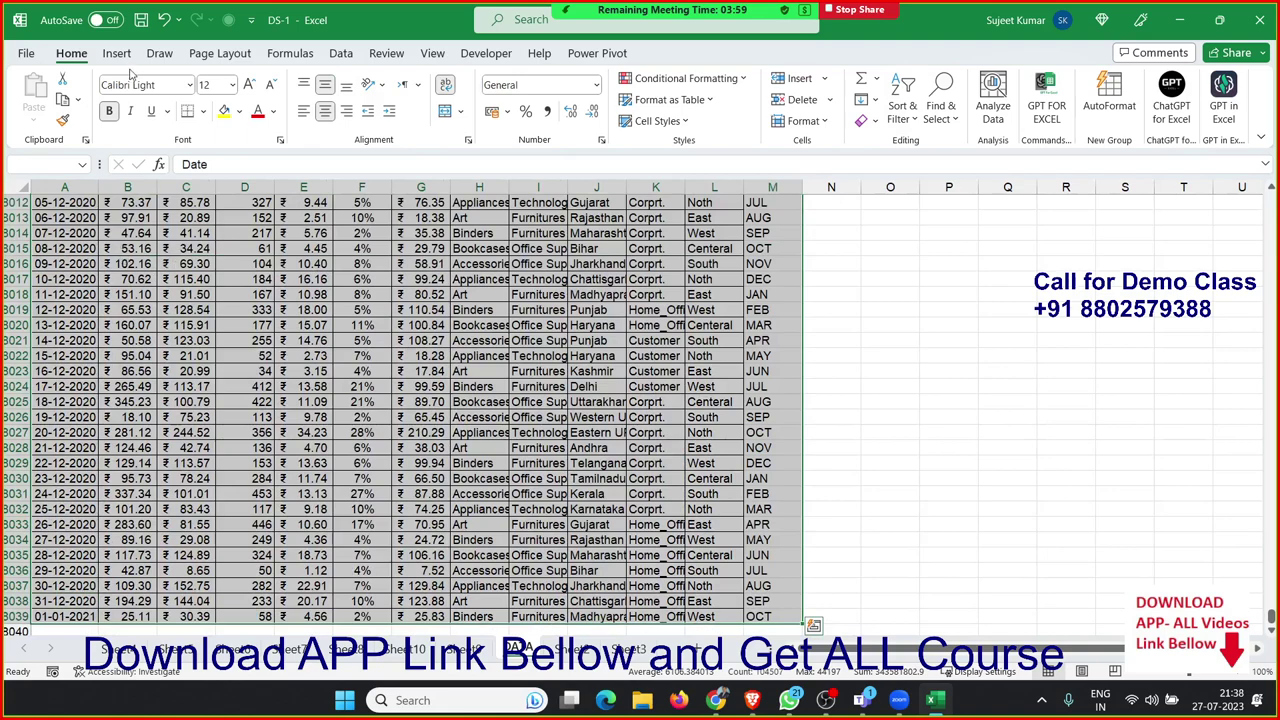
Step: Convert the selected sales data into an Excel table
left_click(117, 53)
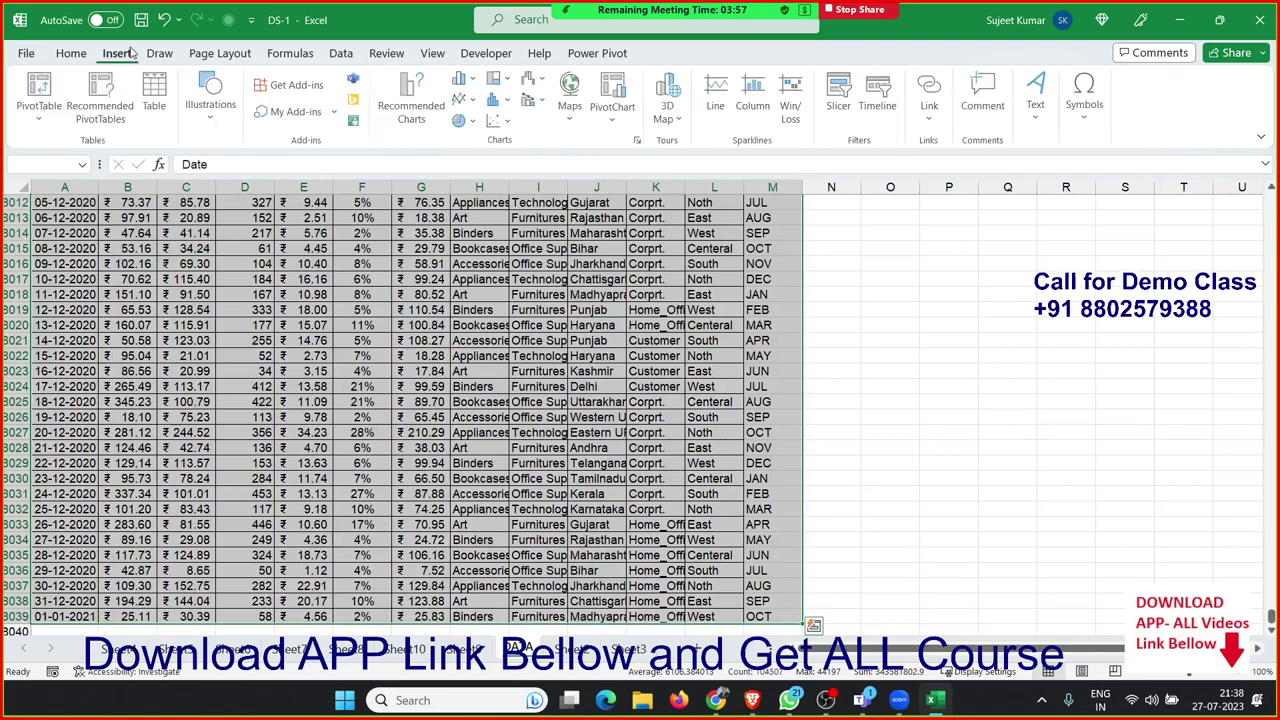
left_click(154, 100)
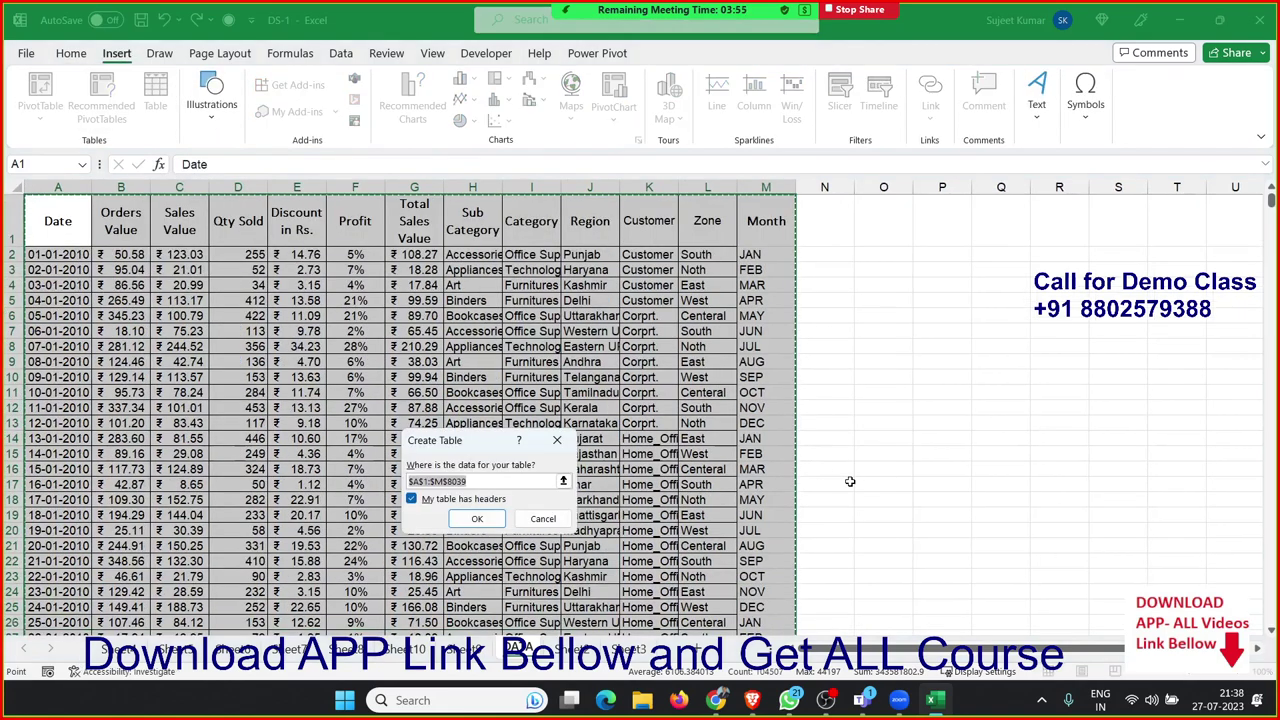
left_click(490, 517)
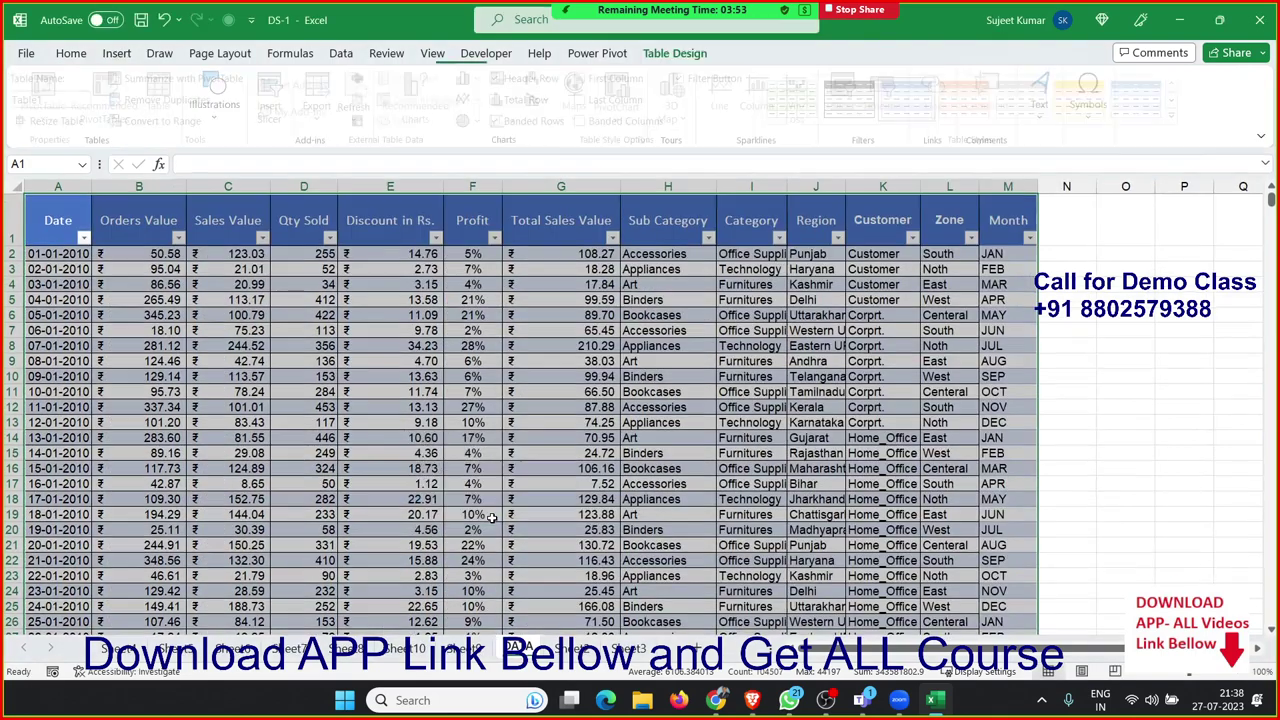
Step: Add a new-sheet PivotTable summing Qty Sold by Month, then go to Sheet2
left_click(116, 53)
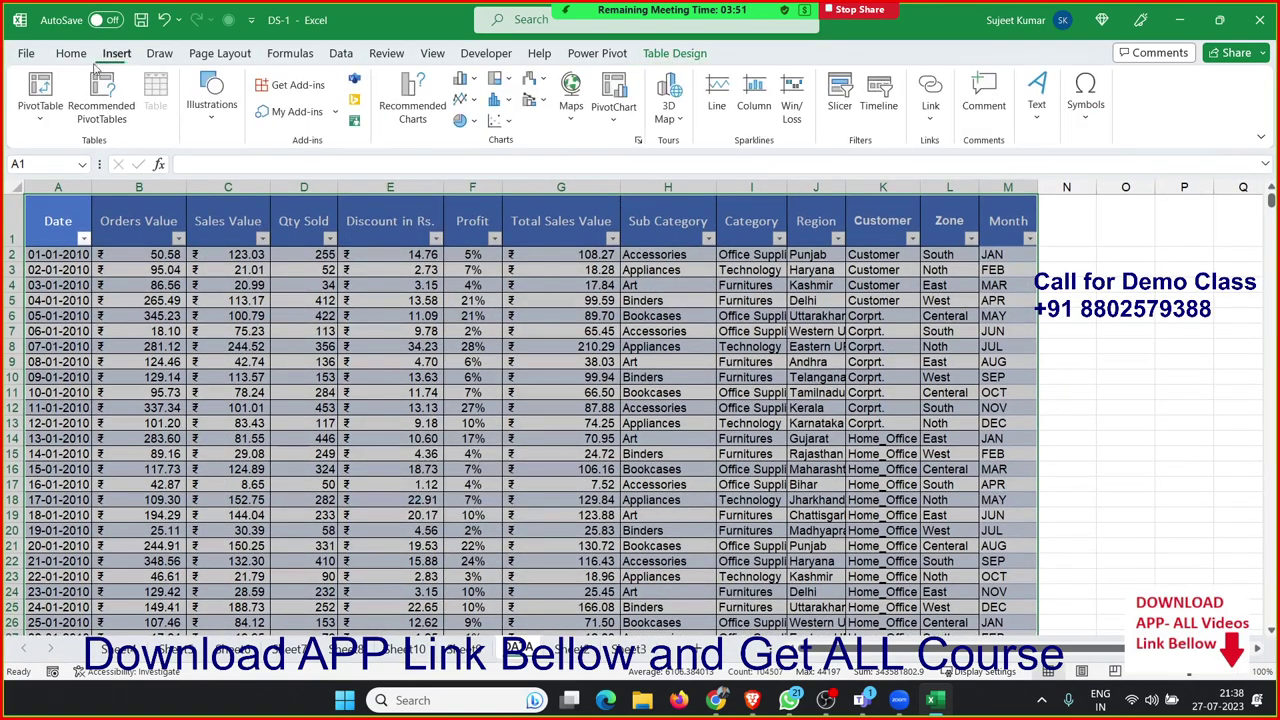
scroll(216, 310, "down", 1)
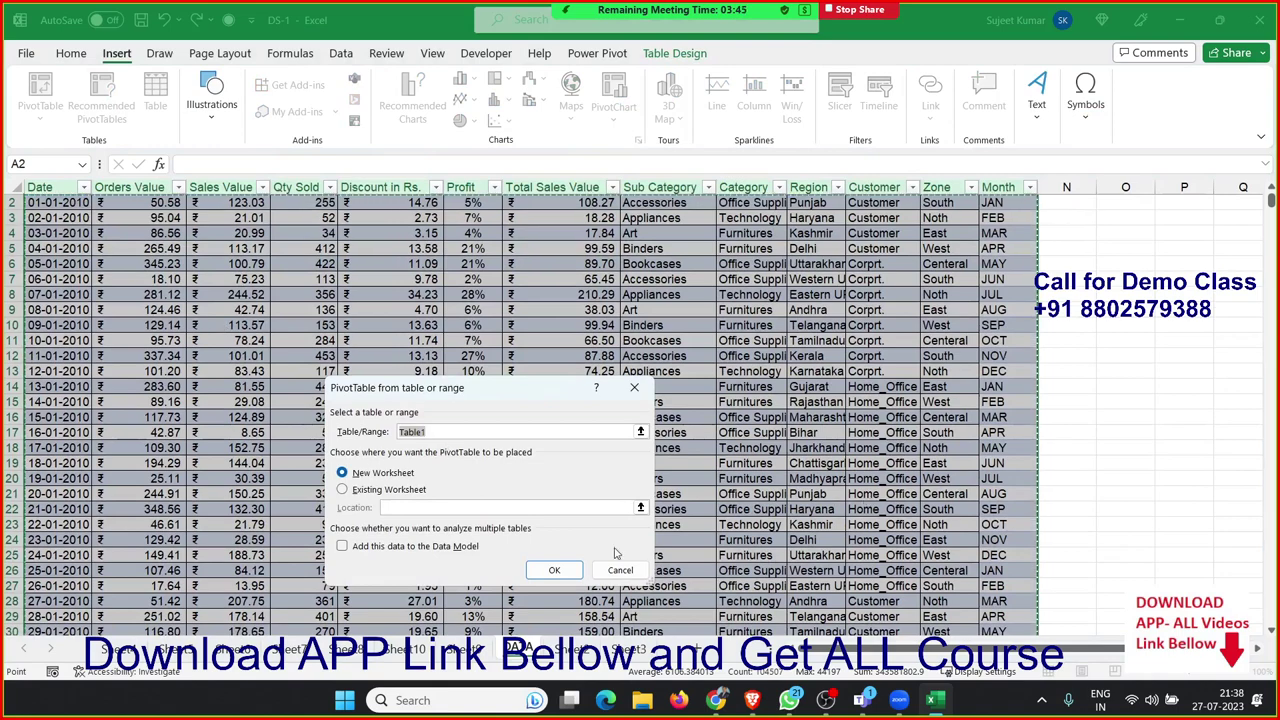
left_click(556, 570)
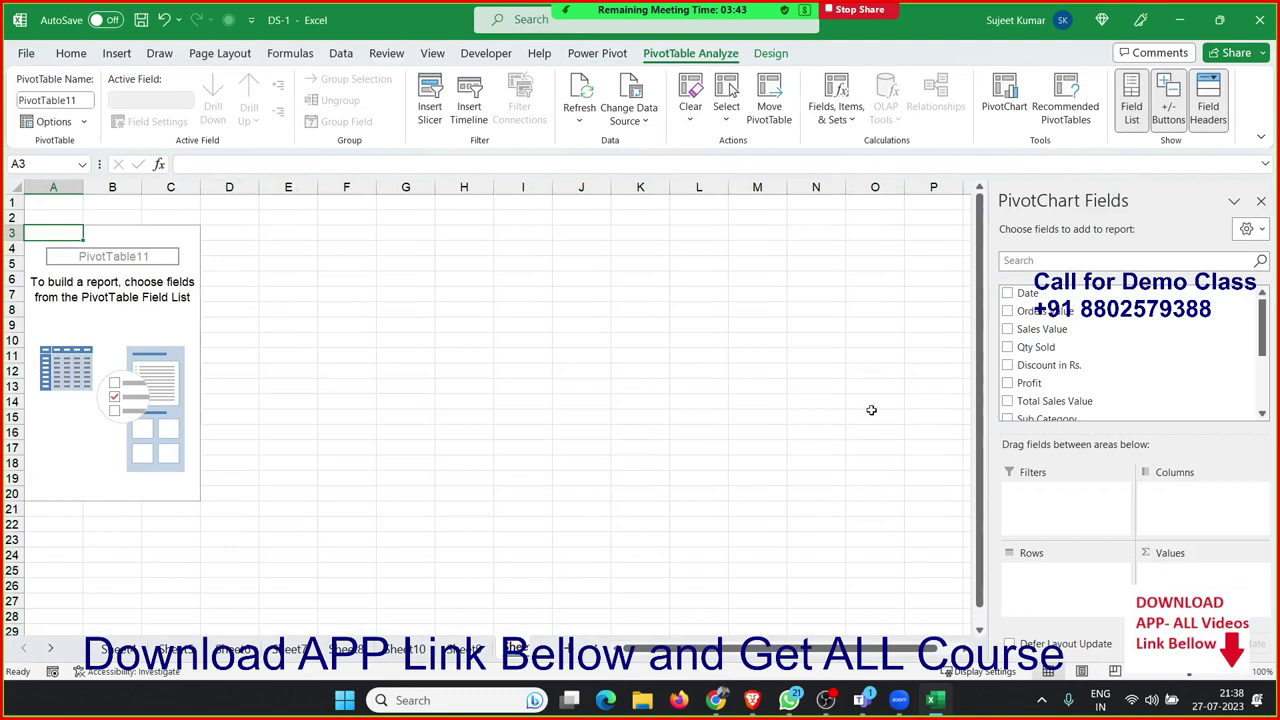
mouse_move(1040, 383)
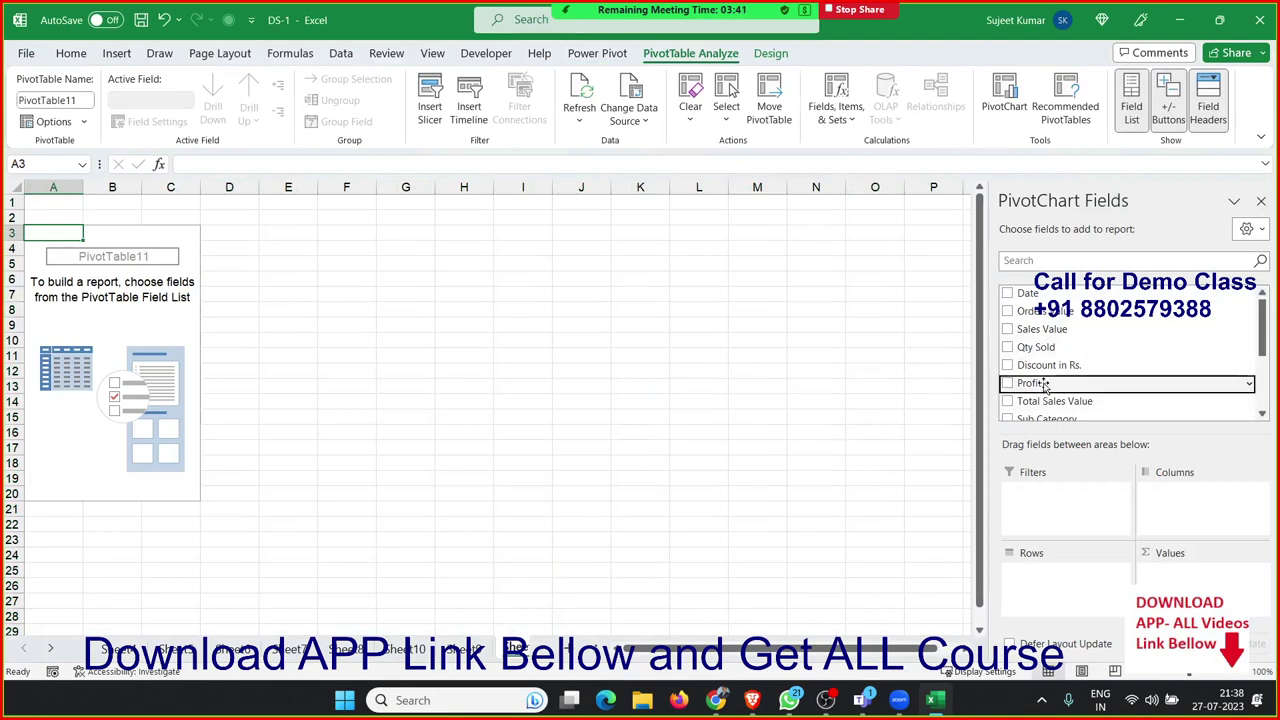
left_click_drag(1036, 347, 1189, 585)
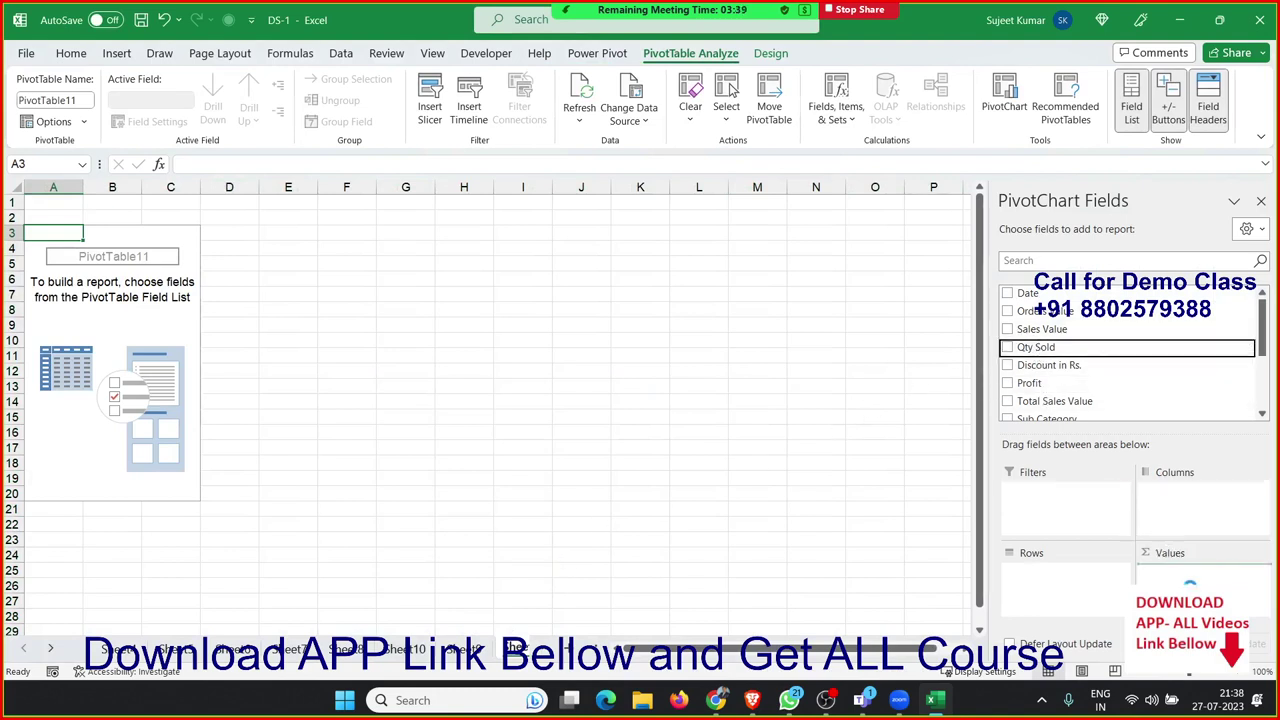
scroll(1065, 395, "down", 3)
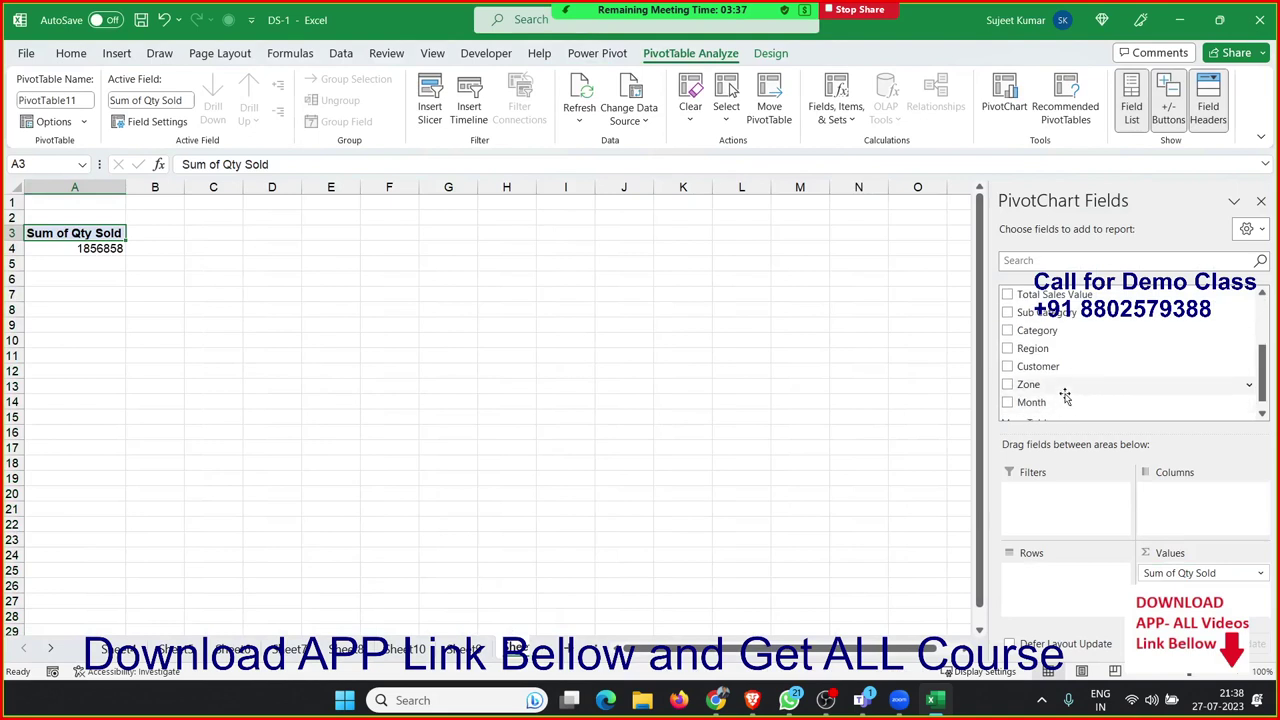
left_click_drag(1063, 400, 1063, 573)
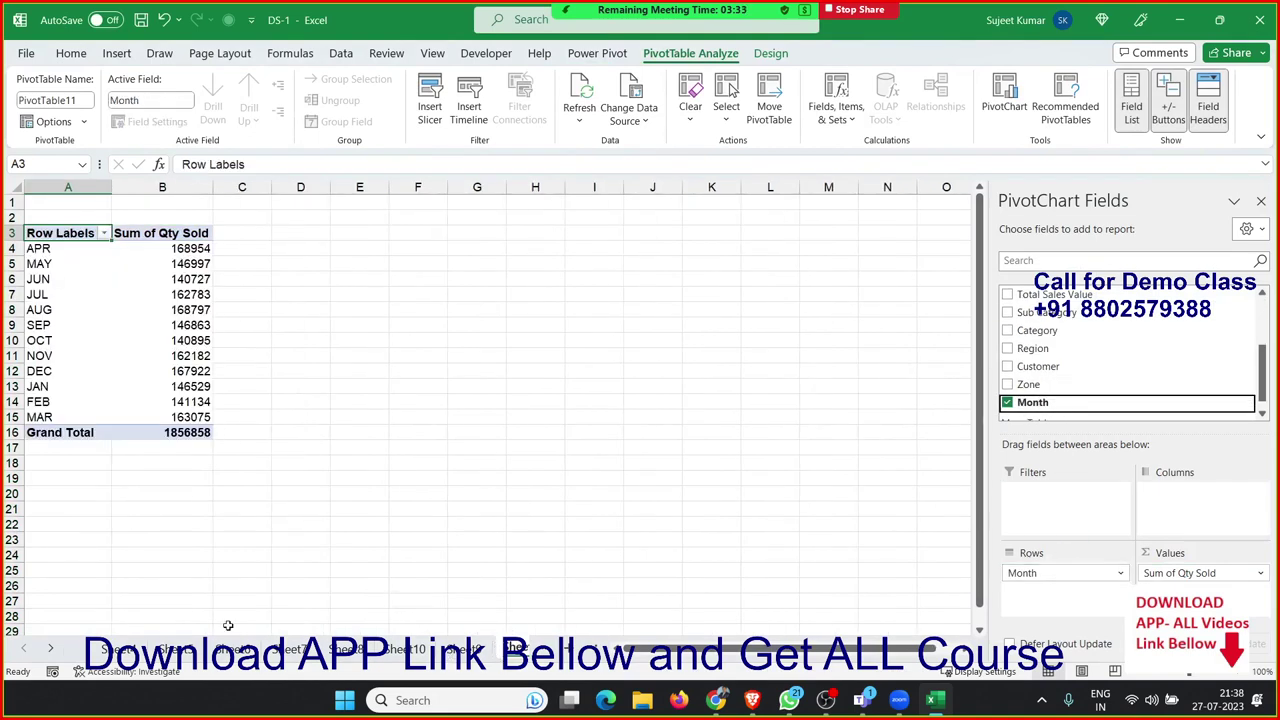
left_click(50, 651)
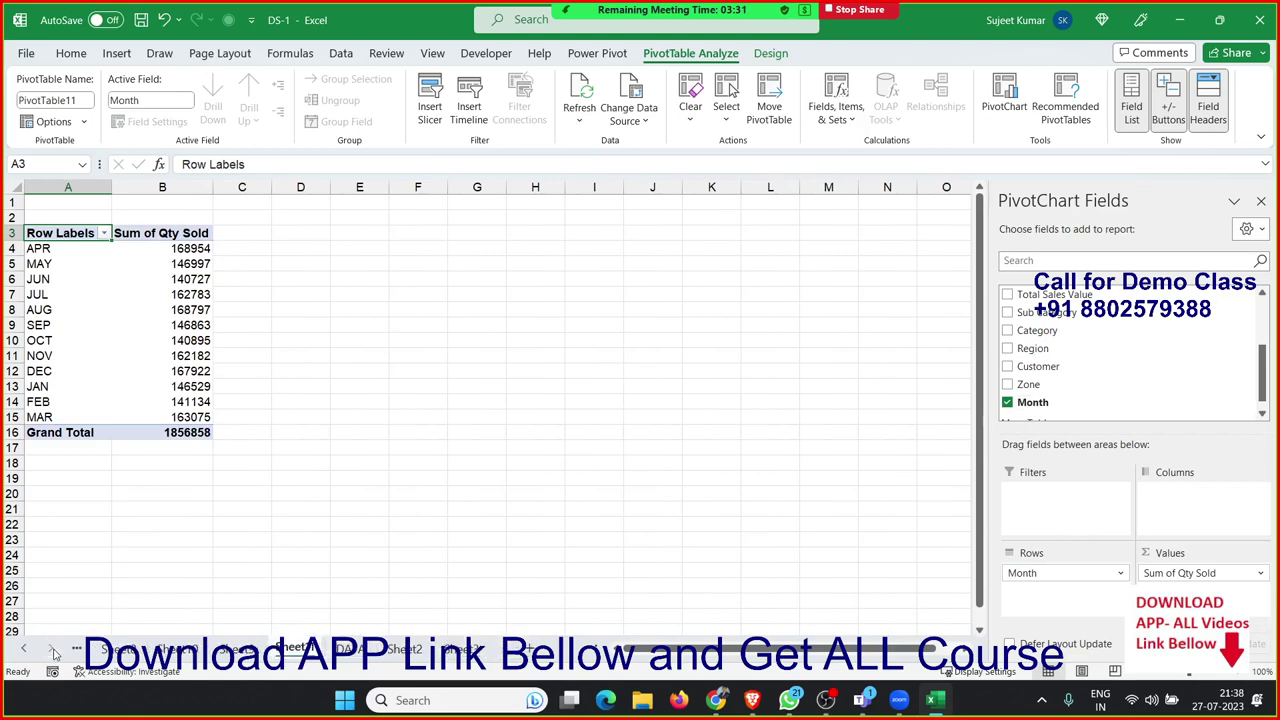
left_click(404, 650)
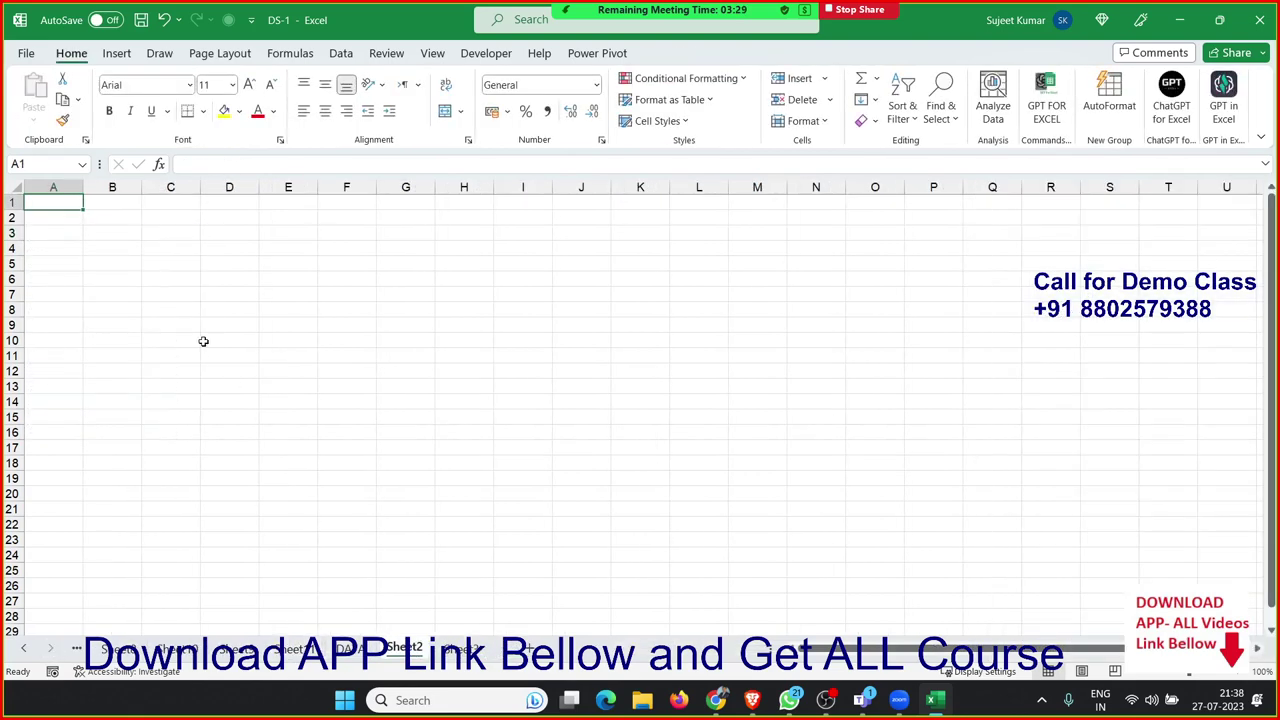
Step: Start a PivotTable from an external data source and open the connection picker
left_click(116, 53)
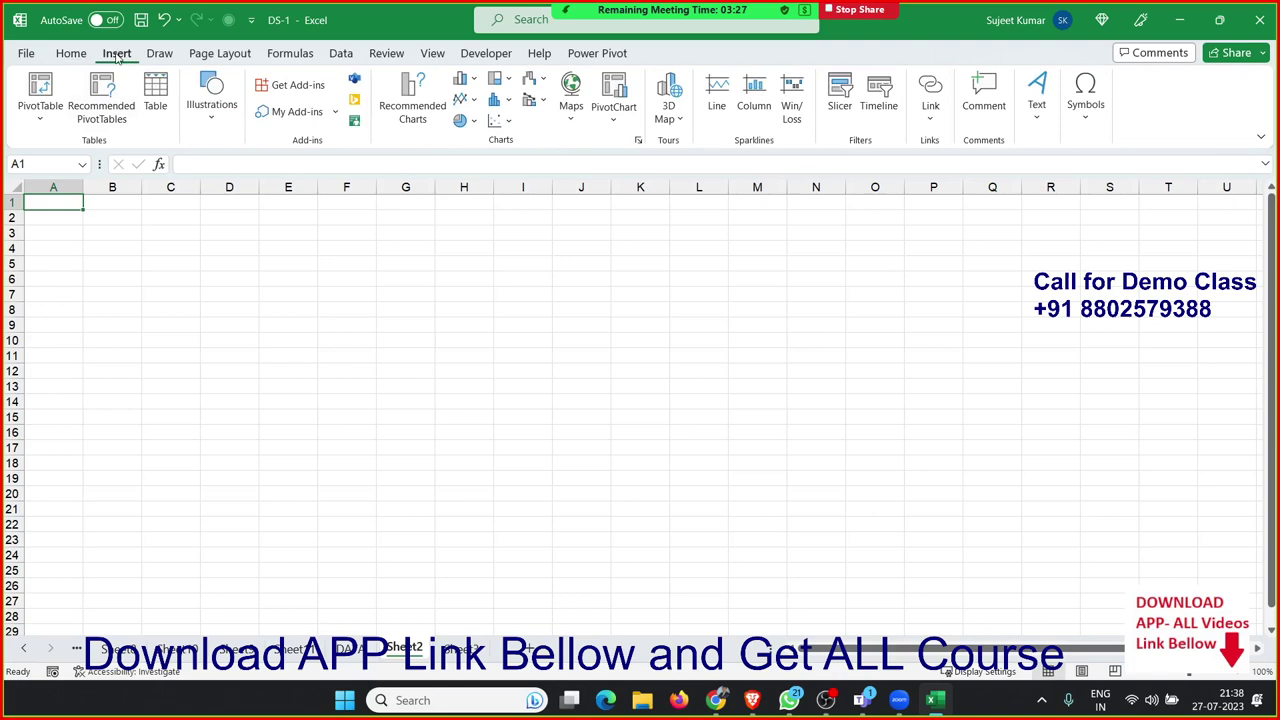
left_click(45, 90)
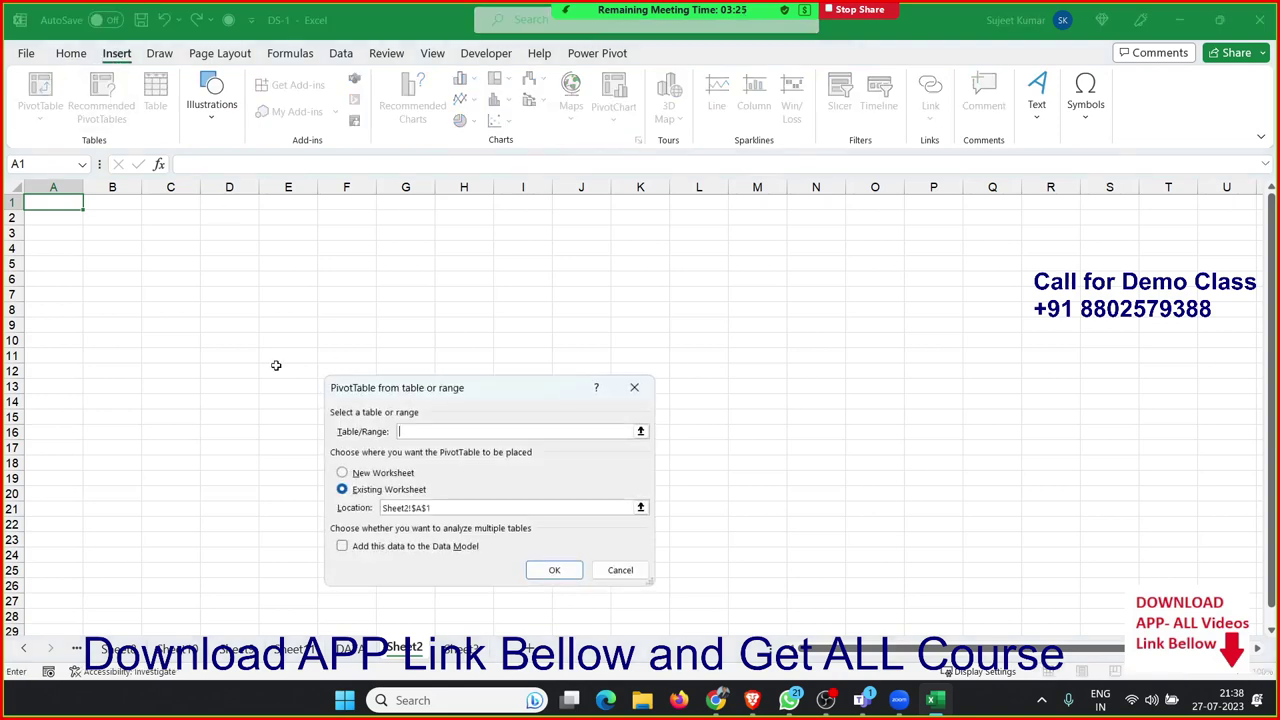
key("Escape")
left_click(40, 115)
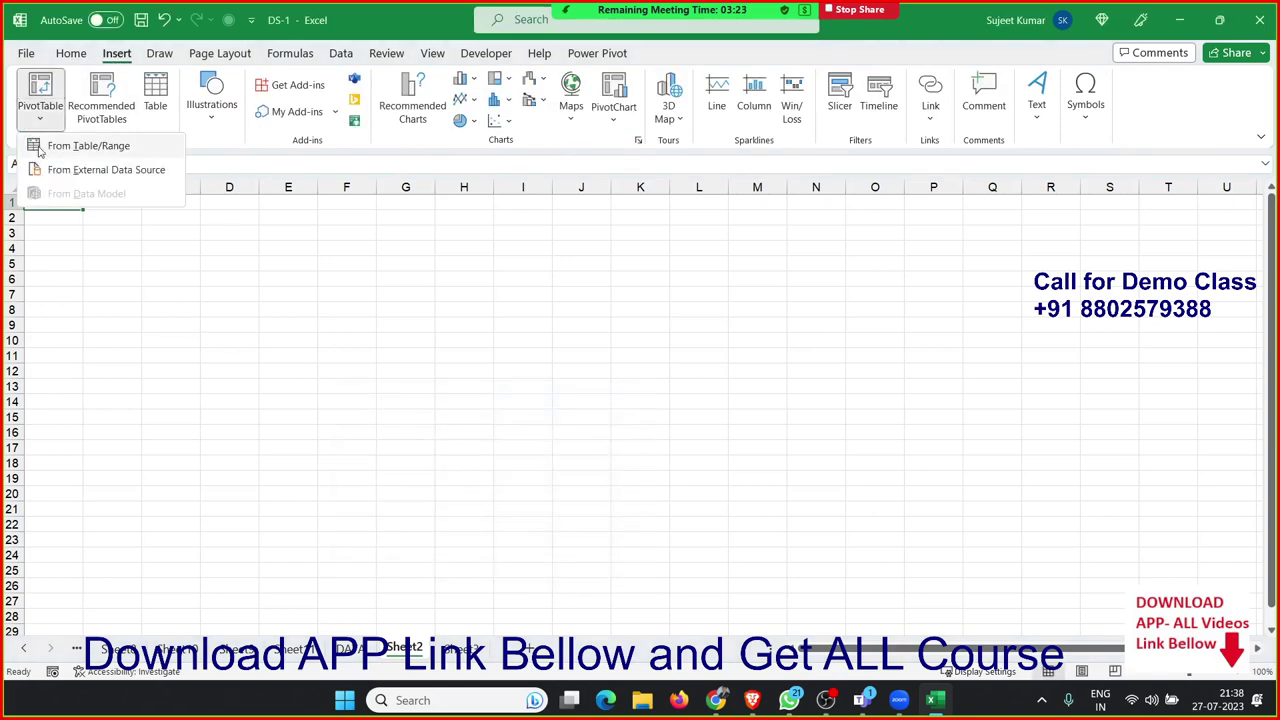
left_click(52, 169)
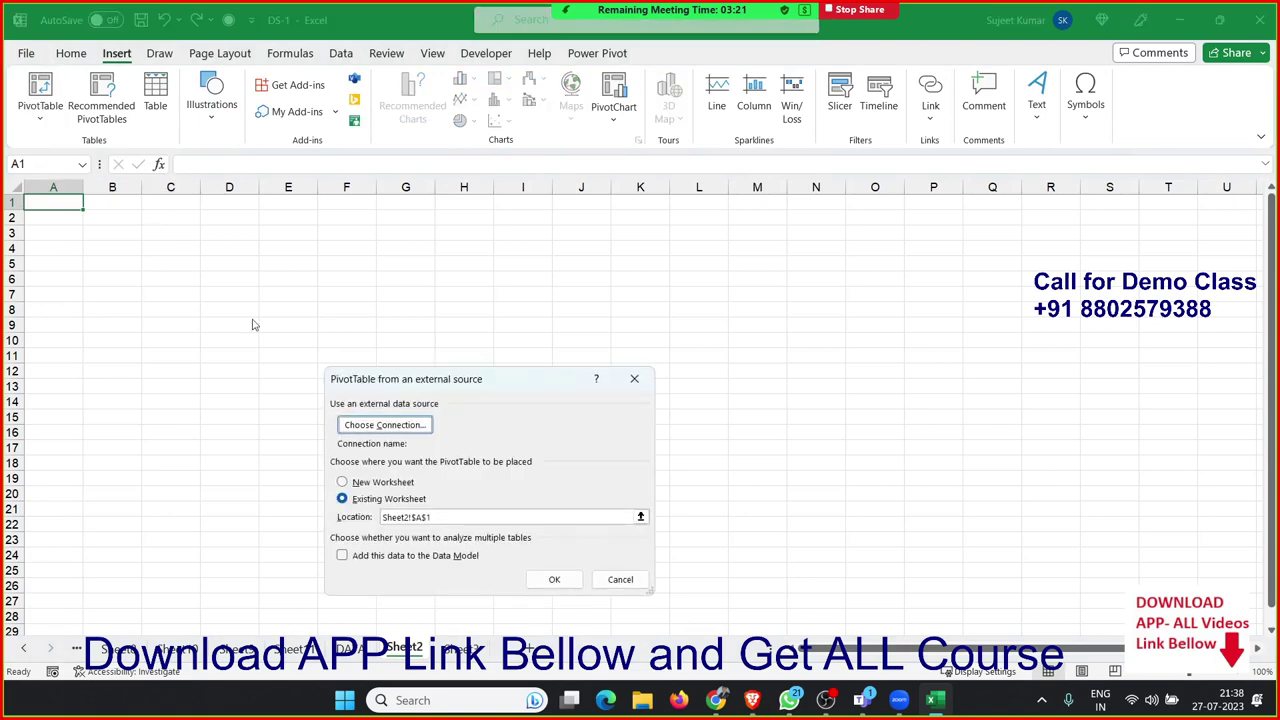
left_click(360, 424)
left_click_drag(413, 289, 399, 184)
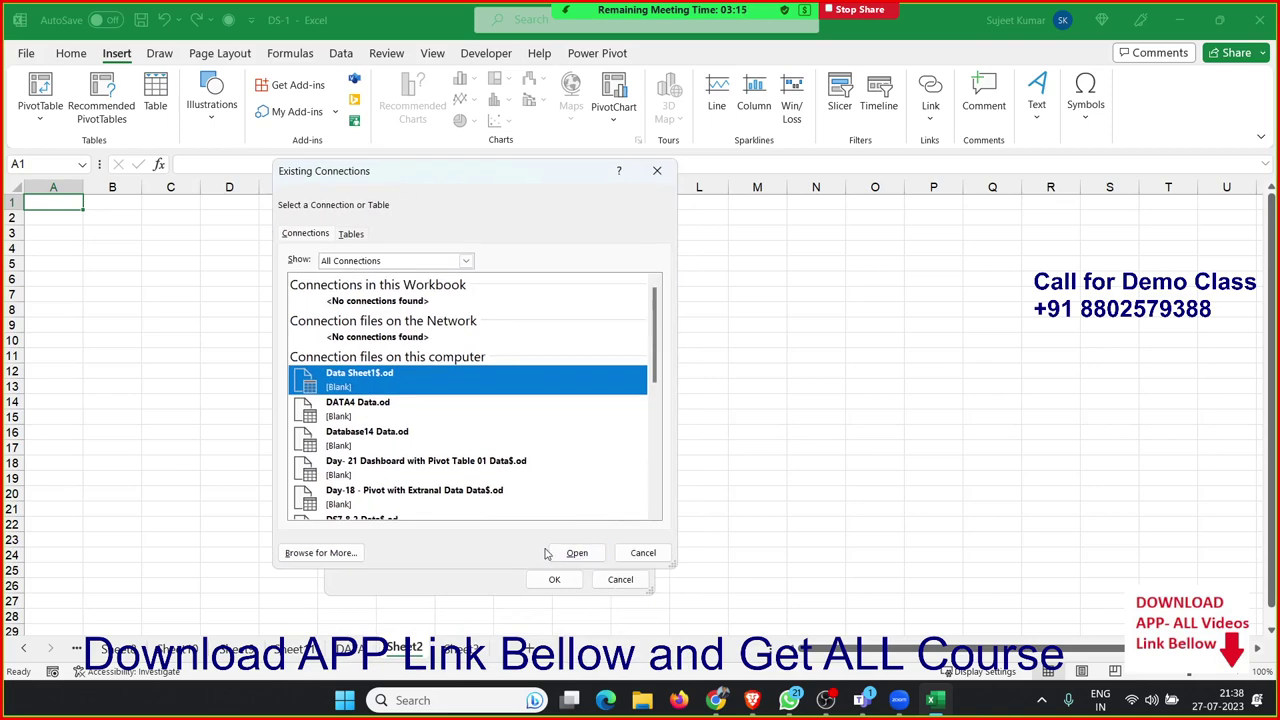
Step: Connect to the DS-1 workbook's DATA$ table, place the PivotTable on Sheet2, return to data
left_click(340, 556)
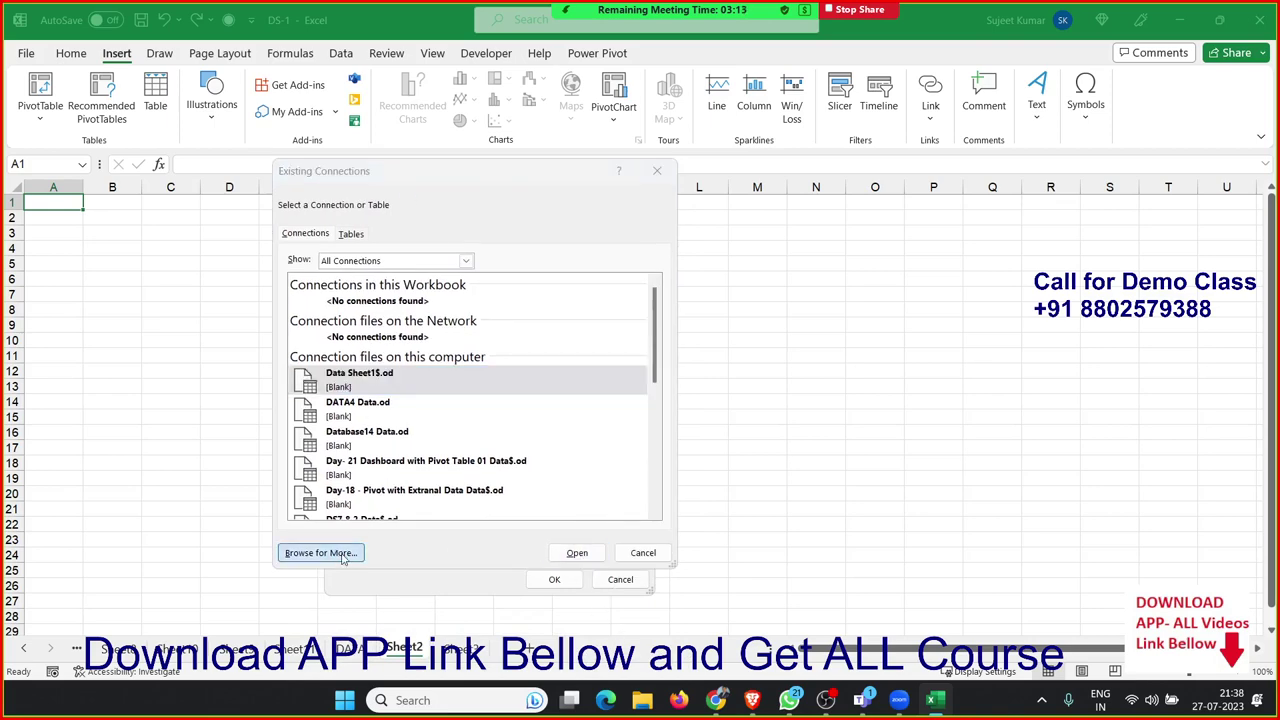
left_click(340, 368)
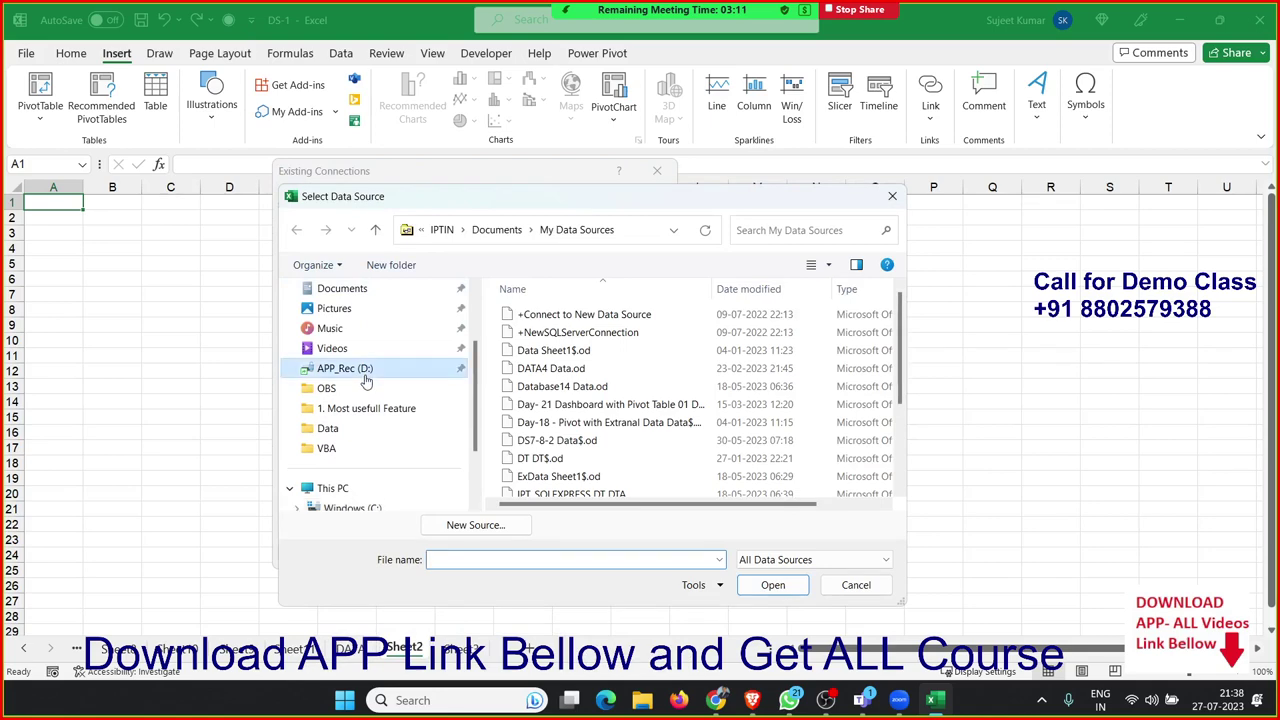
left_click(550, 354)
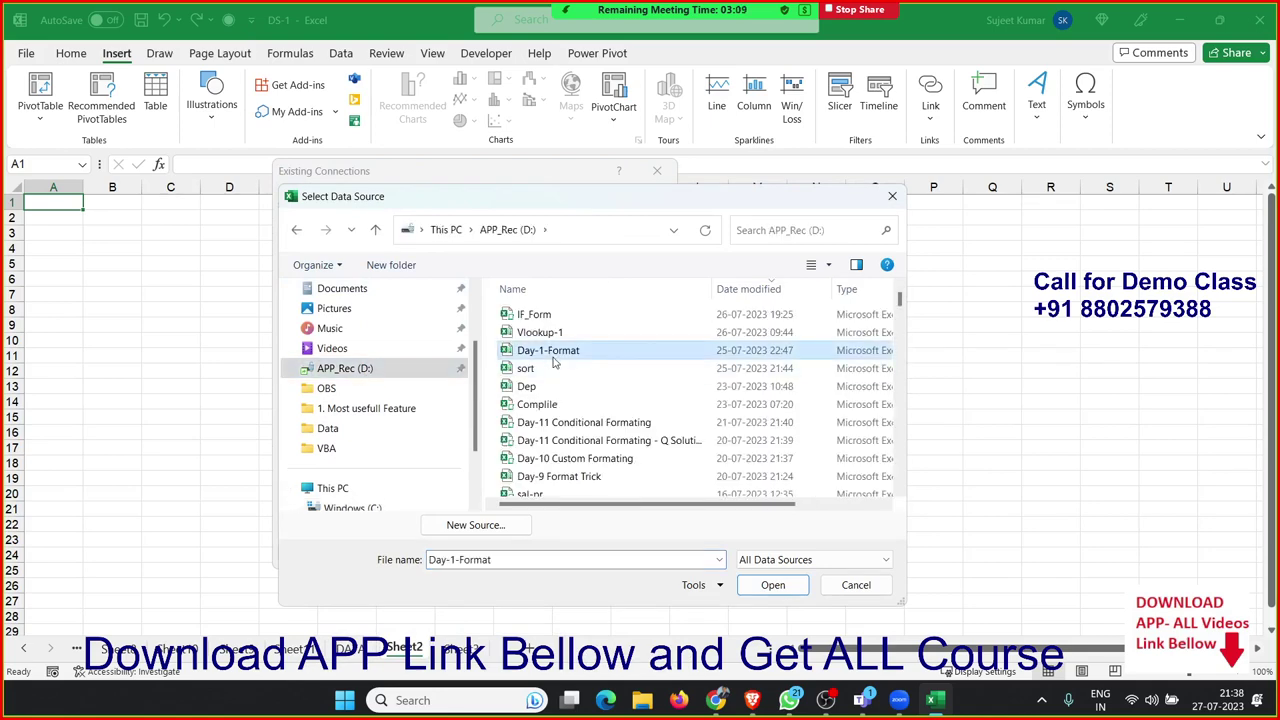
type("DS-1")
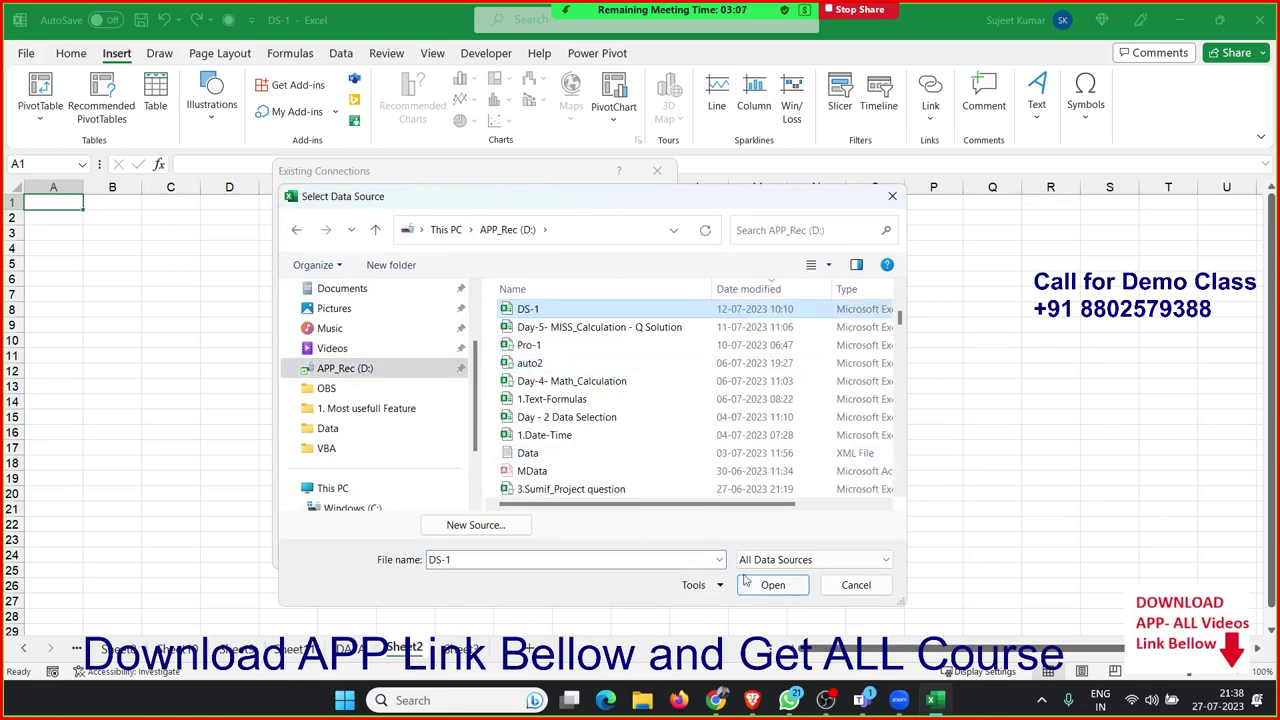
left_click(766, 585)
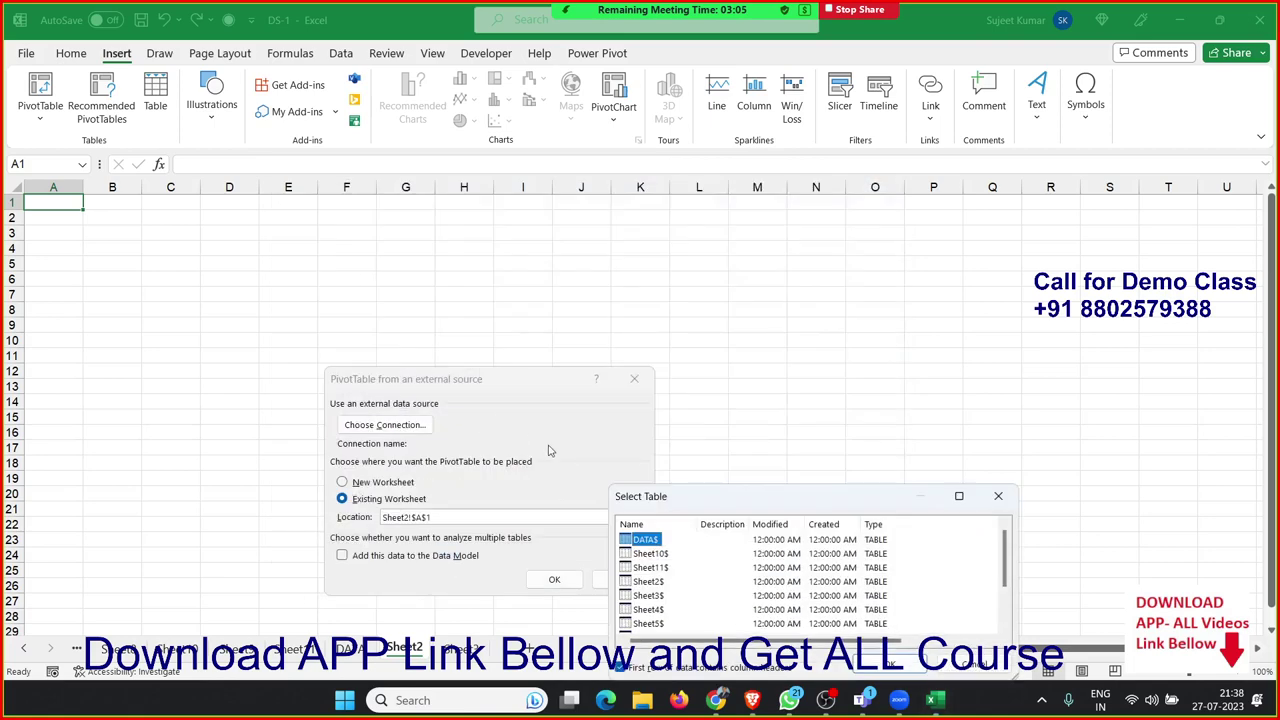
left_click(889, 663)
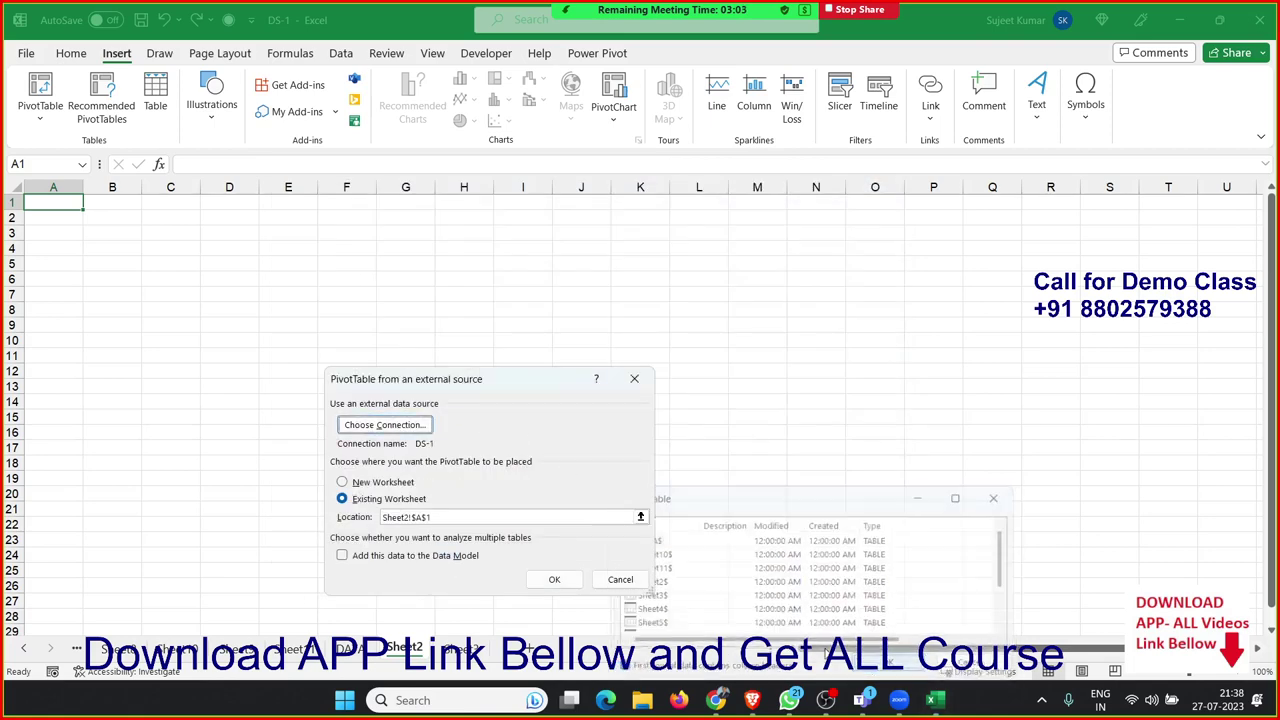
left_click(556, 580)
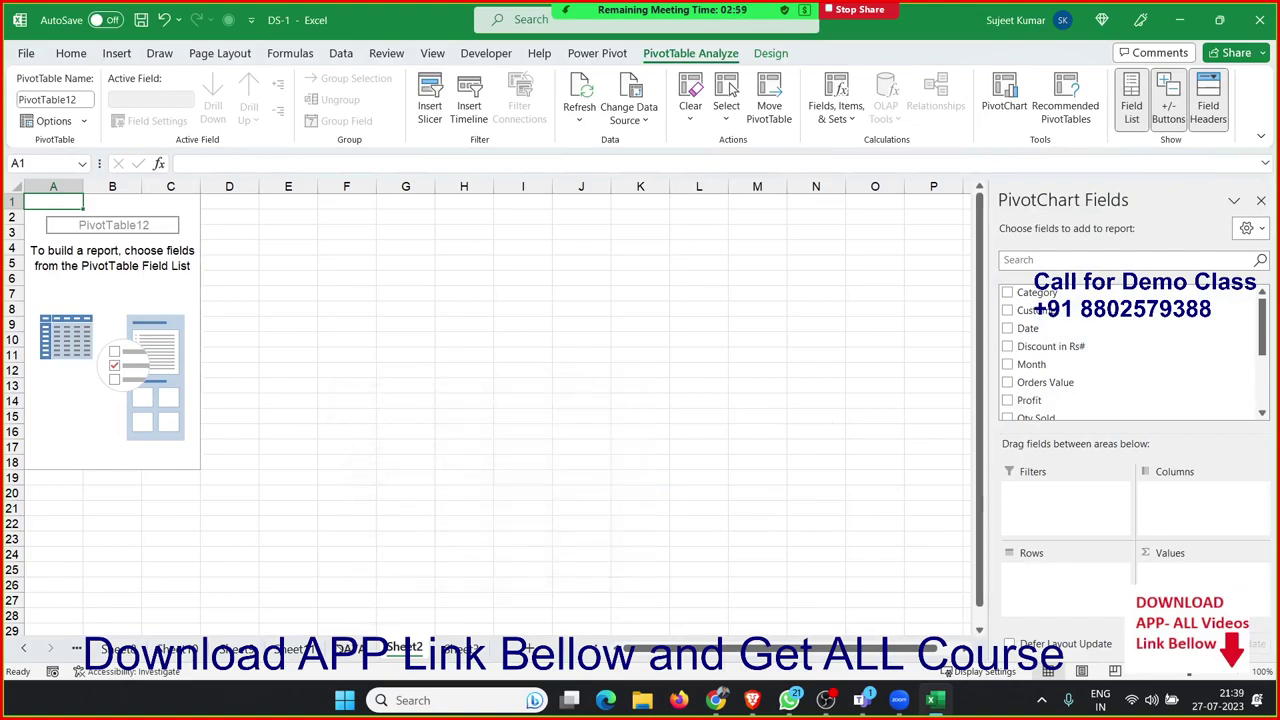
left_click(347, 648)
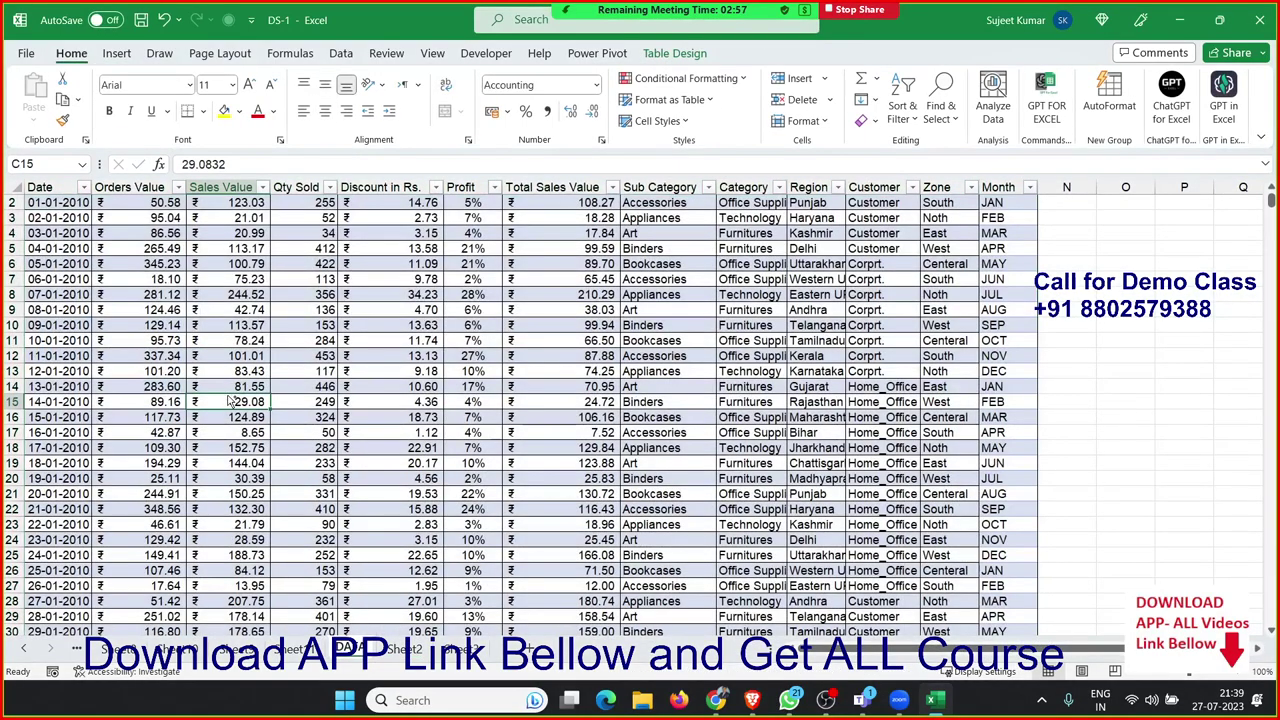
Step: Jump to the bottom of the sales data and check the row below it
key("ctrl+Down")
key("Down")
key("Down")
key("Down")
key("Down")
key("Left")
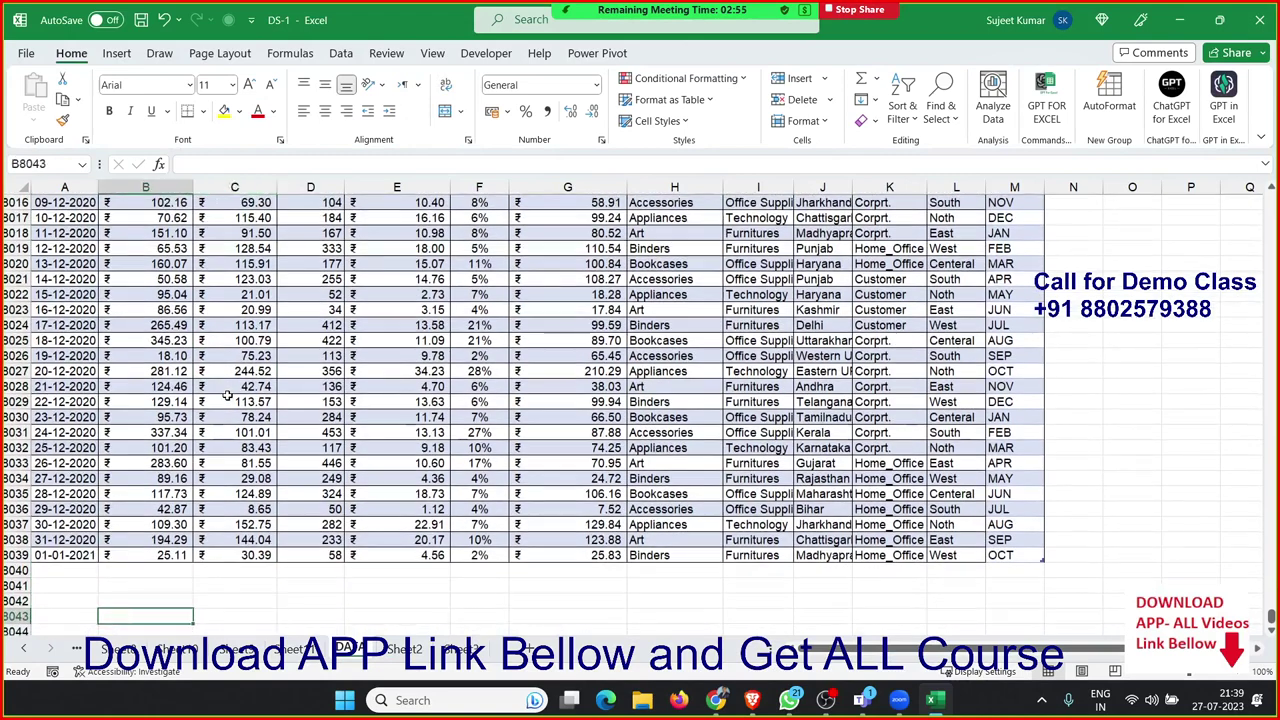
key("Left")
key("Up")
key("Up")
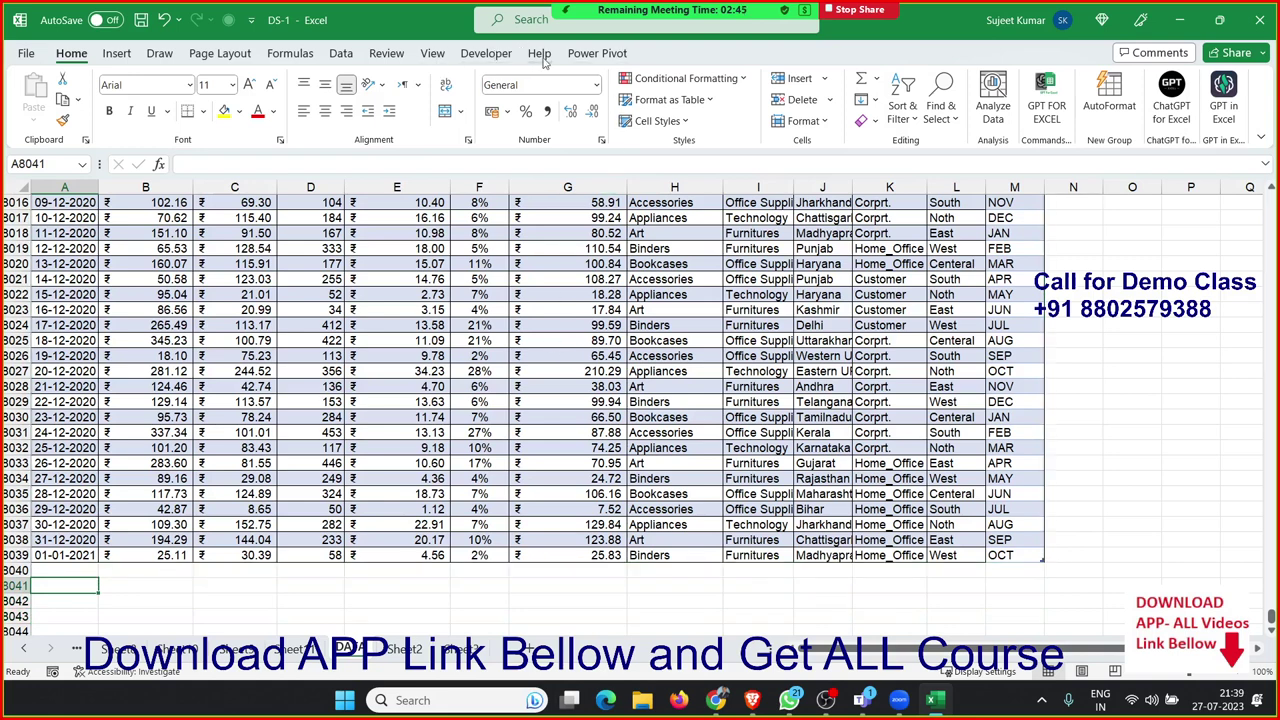
Step: Convert Table1 back to a normal range, then return to the PivotTable sheet
left_click(572, 250)
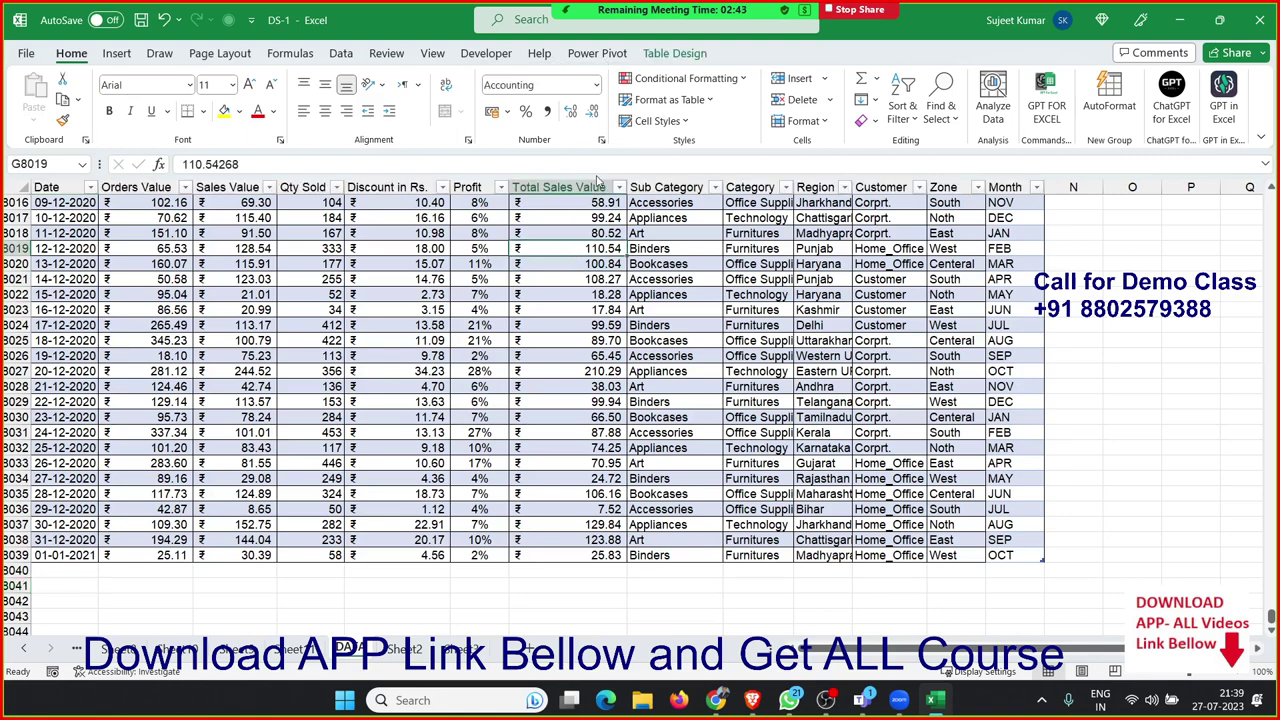
left_click(663, 55)
left_click(202, 122)
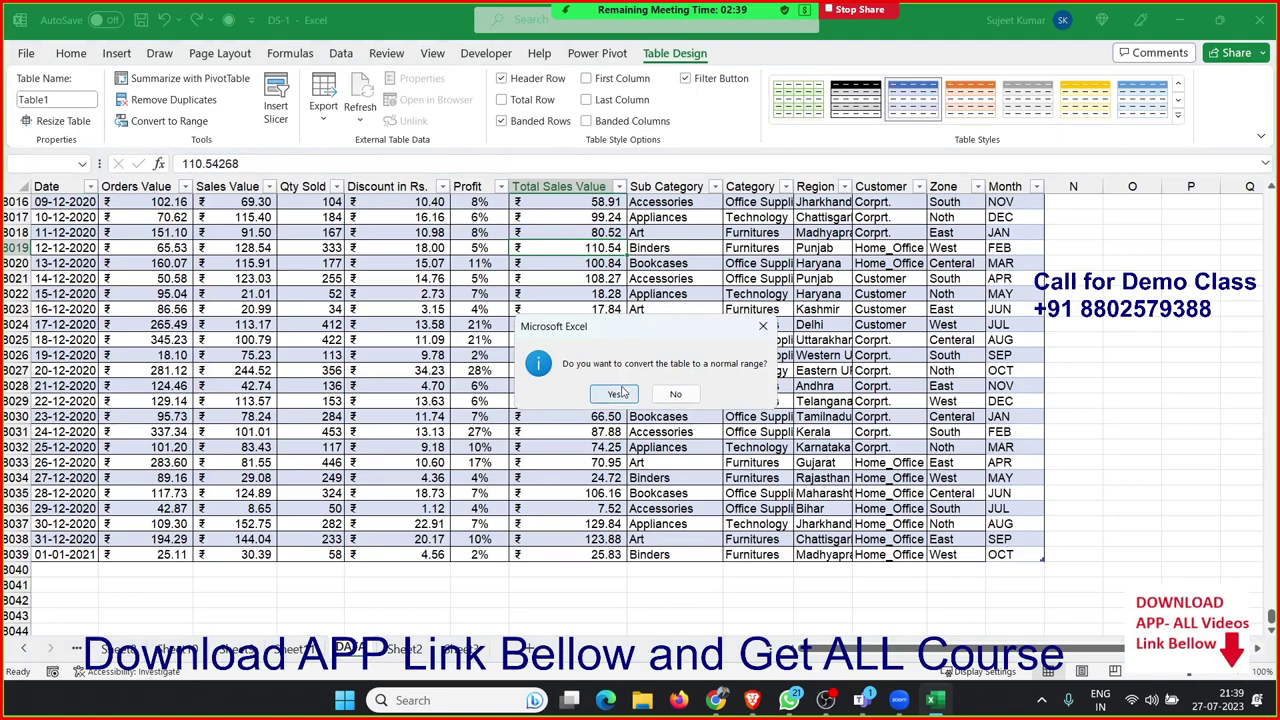
left_click(614, 393)
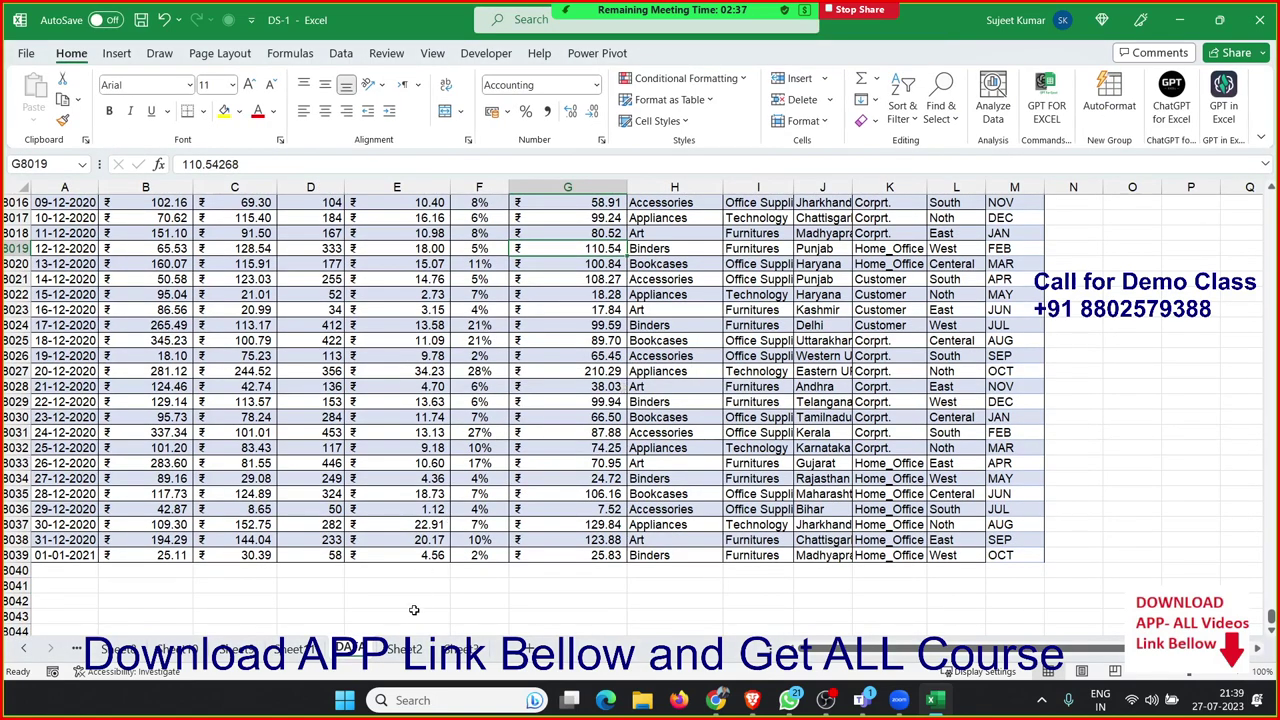
left_click(412, 650)
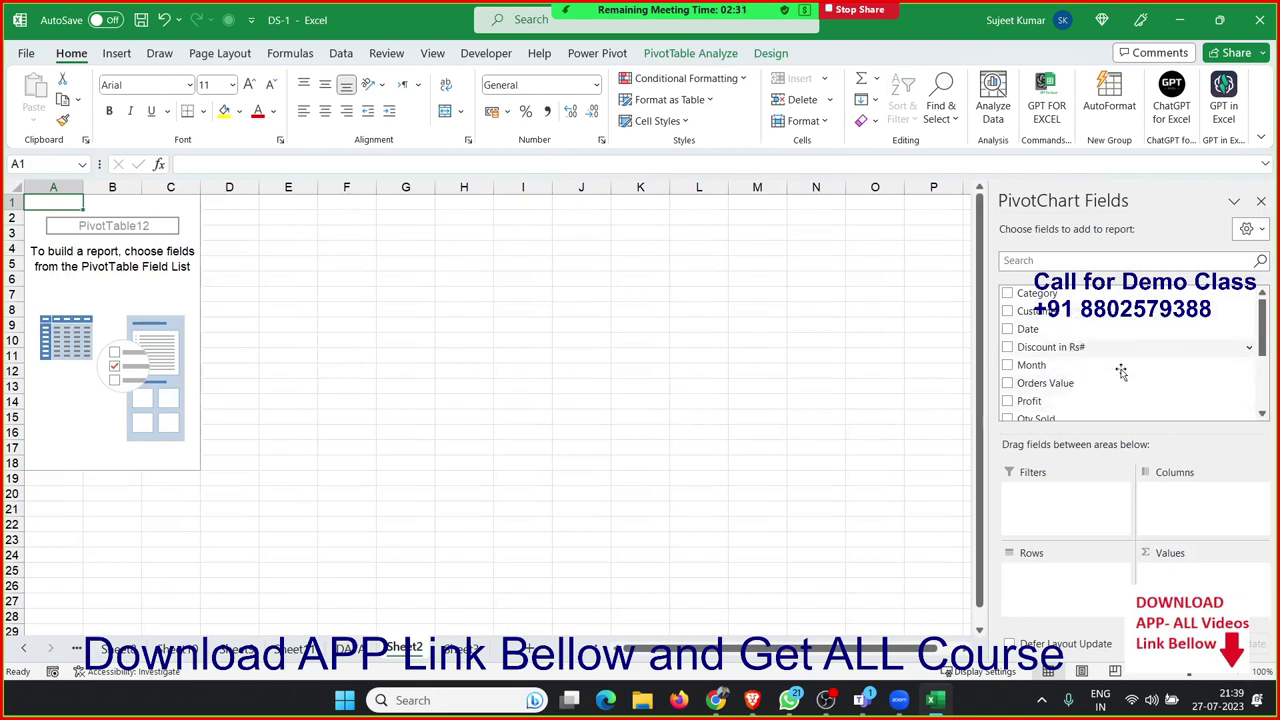
Step: Put Qty Sold in Values and Region in Rows of the Sheet2 PivotTable (total 1856858)
left_click_drag(1262, 347, 1262, 378)
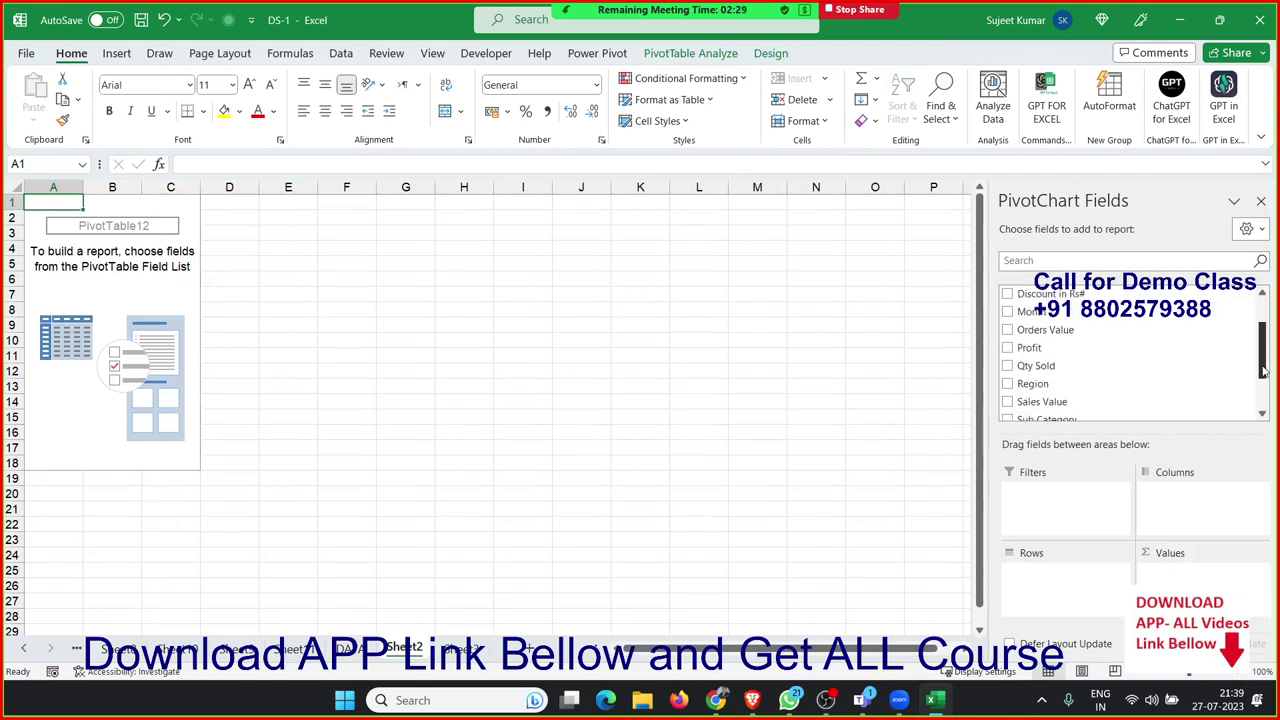
left_click_drag(1088, 366, 1170, 572)
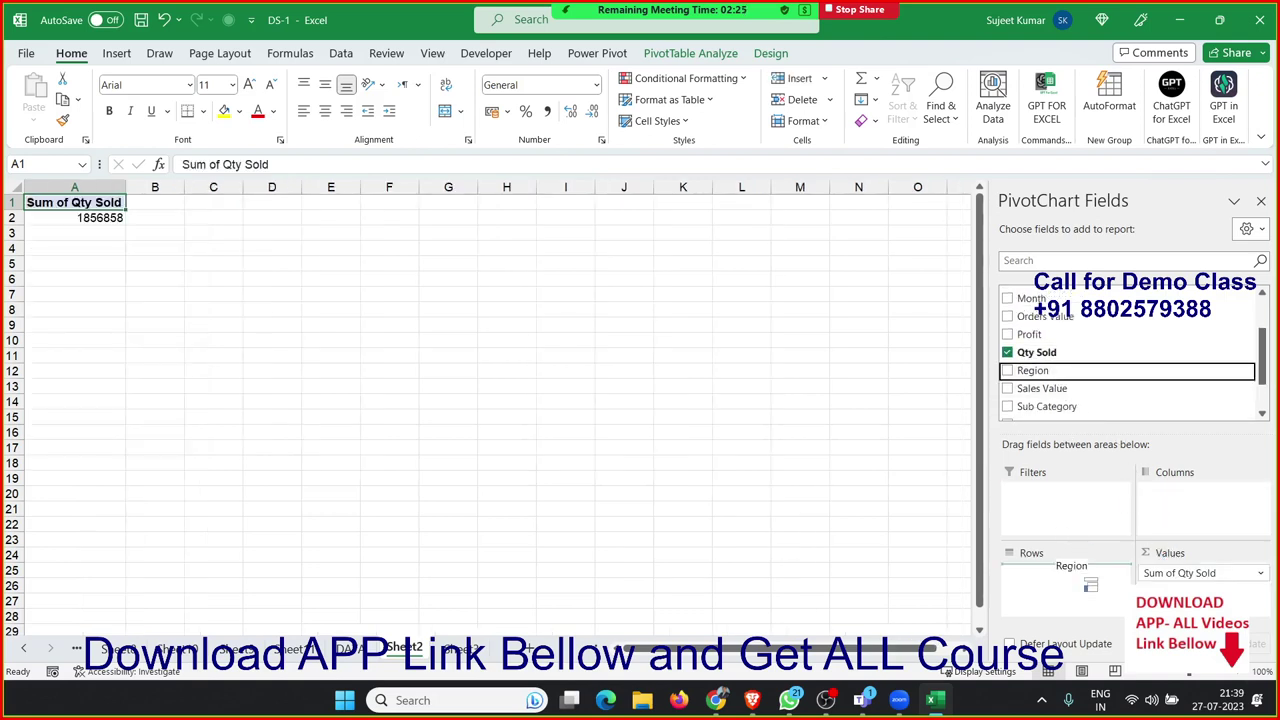
left_click_drag(1068, 444, 1065, 575)
left_click(352, 650)
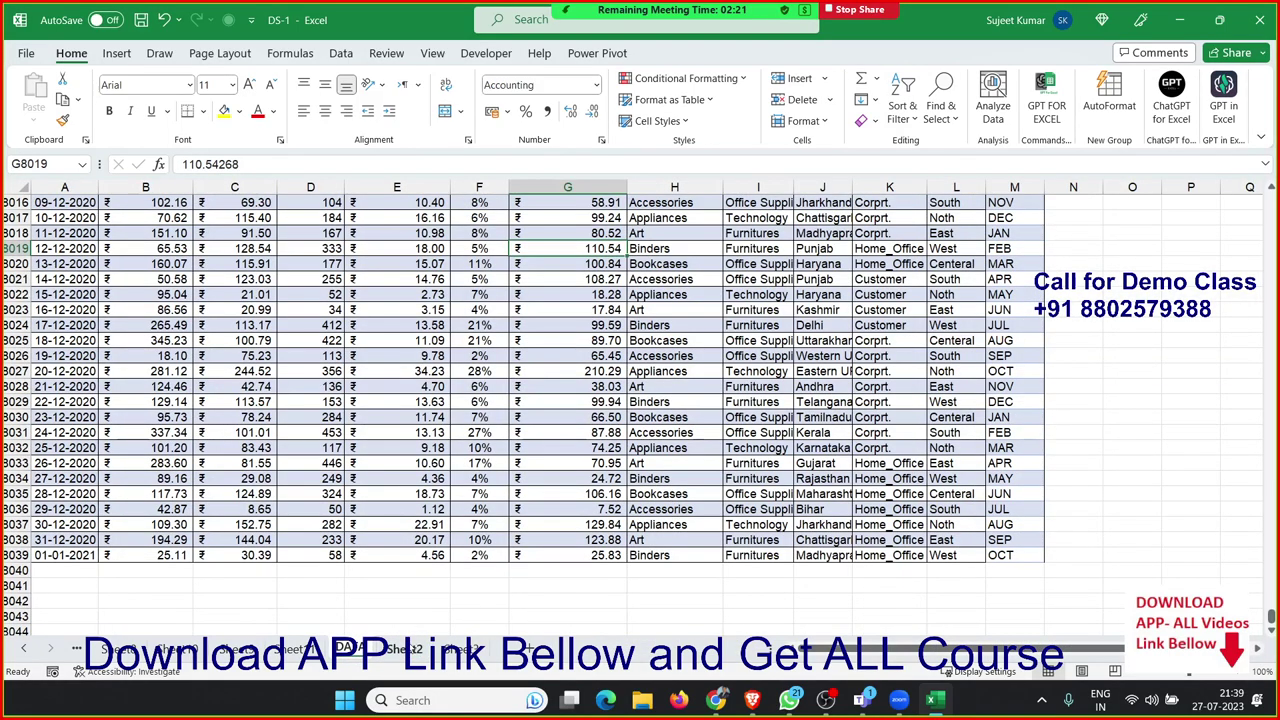
left_click(406, 646)
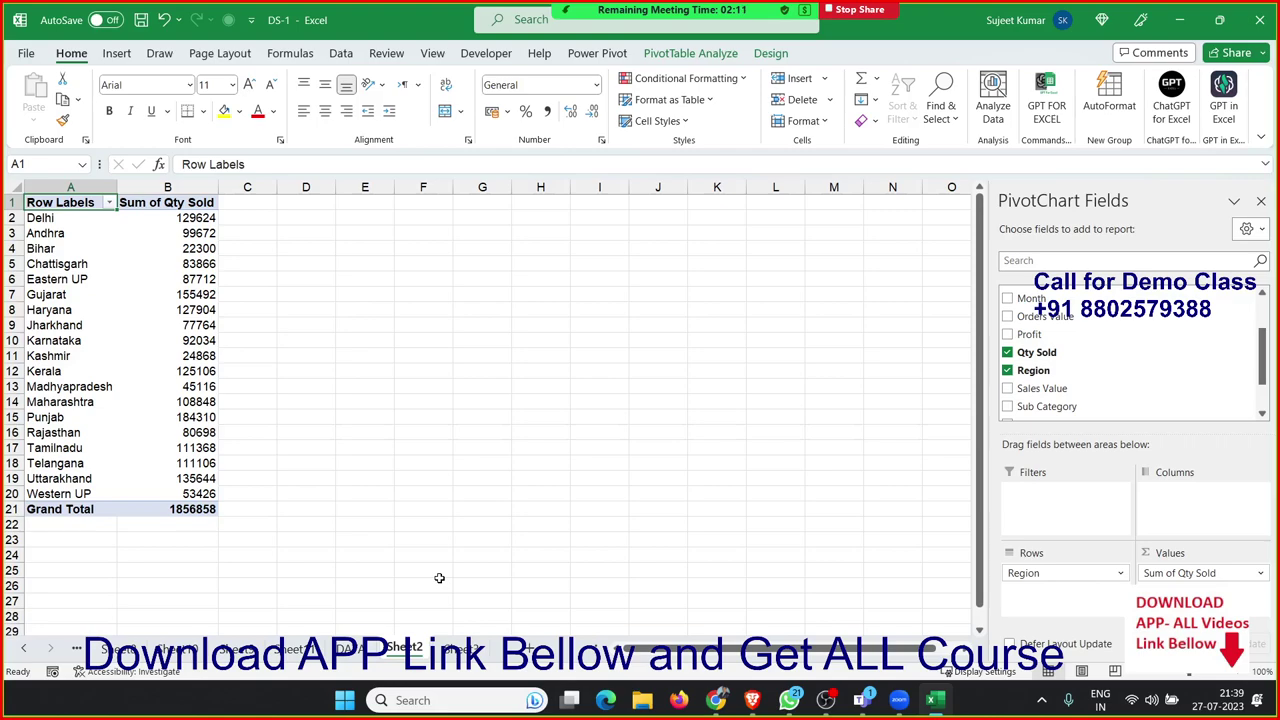
left_click(345, 648)
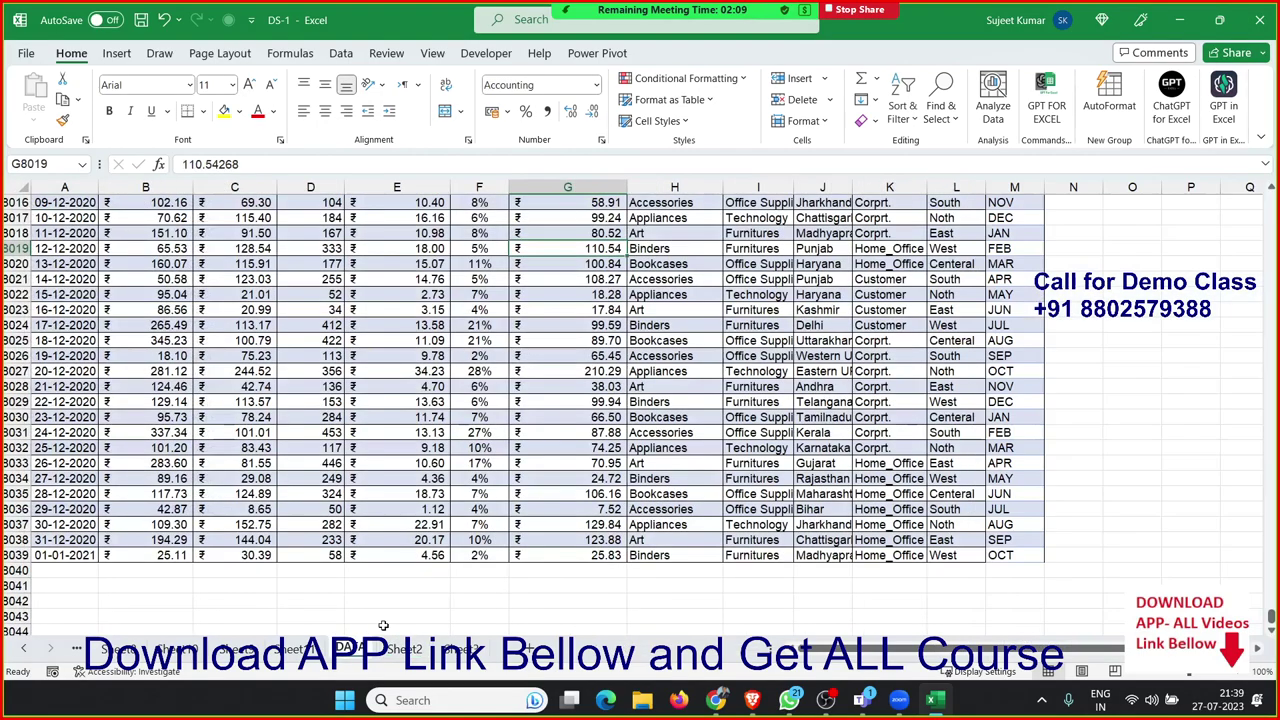
Step: Move to the empty cell P3 beside the Month column
left_click(700, 310)
key("ctrl+Up")
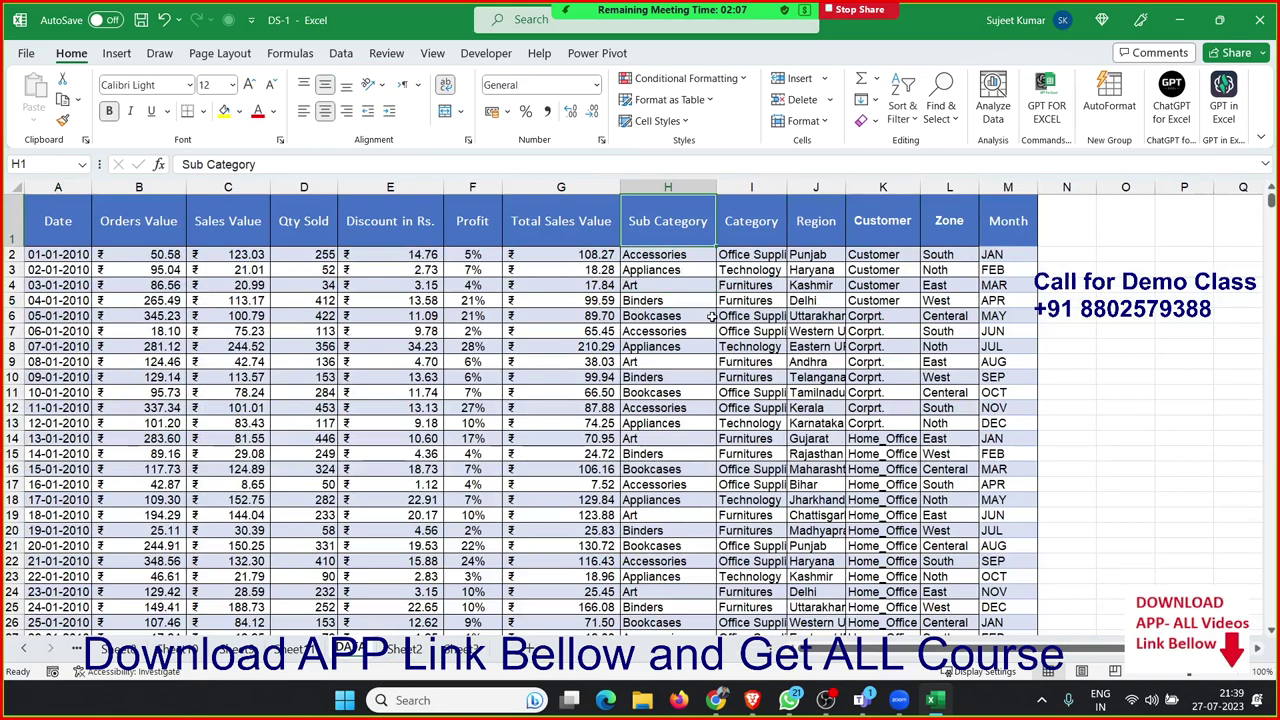
key("ctrl+Right")
key("Right")
key("Right")
key("Right")
key("Right")
key("Right")
key("Right")
key("Right")
key("Right")
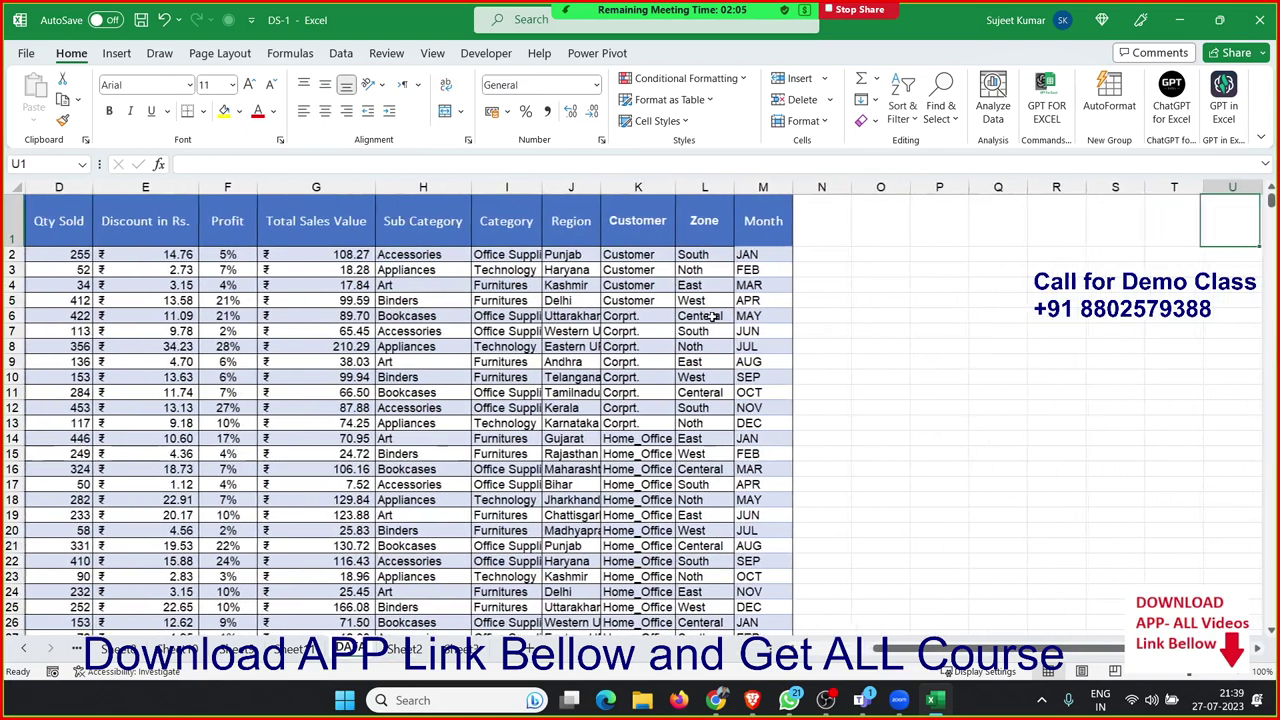
key("Right")
key("Right")
key("Right")
key("Left")
key("Left")
key("Left")
key("Left")
key("Left")
key("Left")
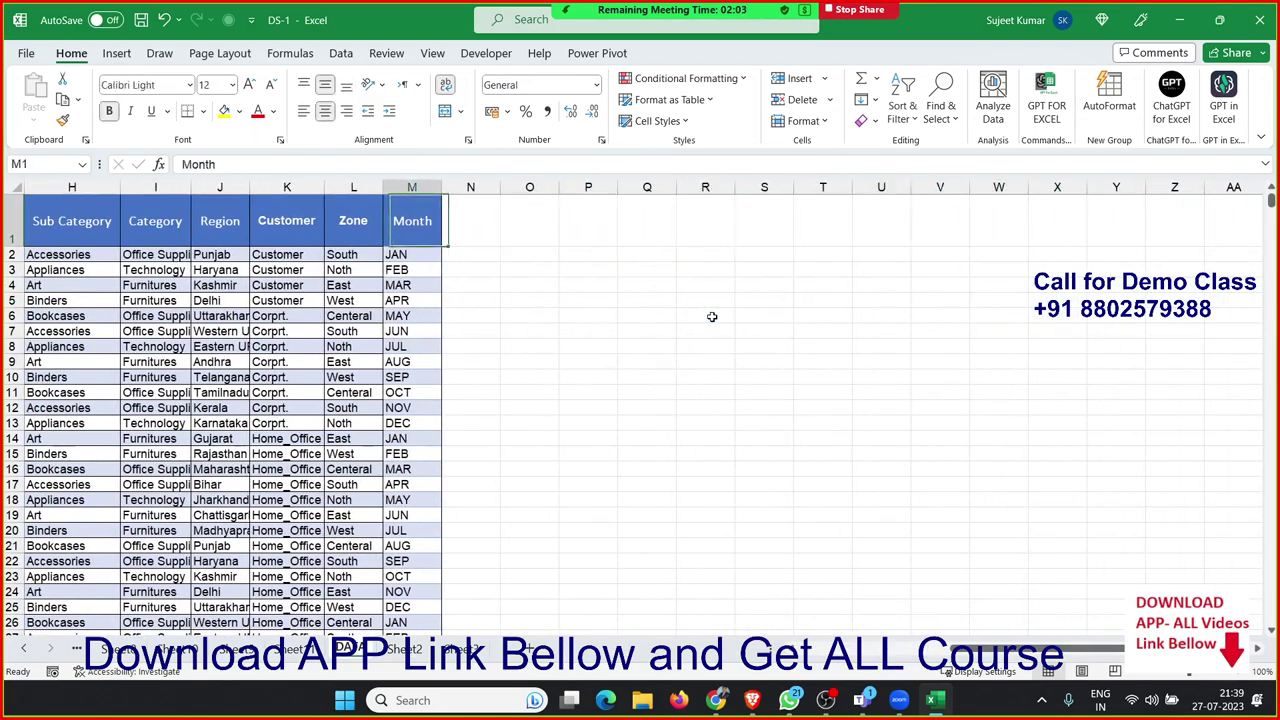
key("Down")
key("Right")
key("Right")
key("Right")
key("Down")
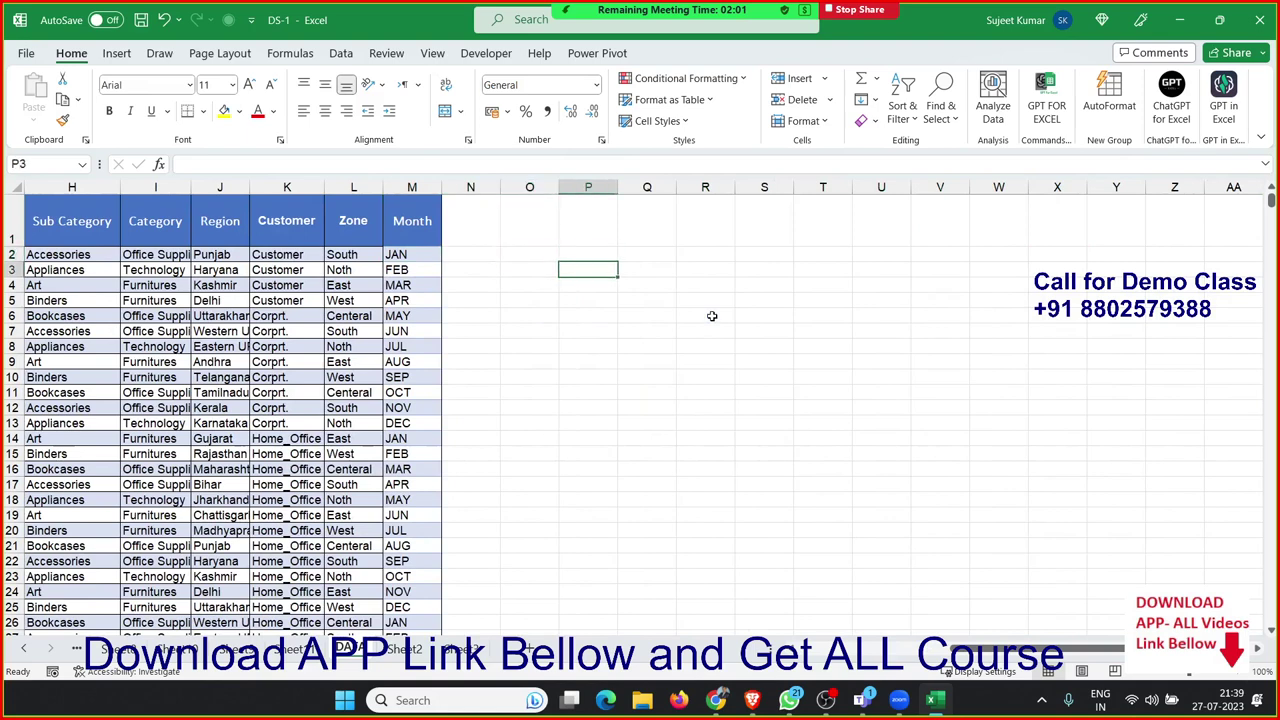
Step: Enter =OFFSET(A1,0,0,COUNTA(A:A),COUNTA(1:1)) in P3 and accept the suggested correction
type("=off")
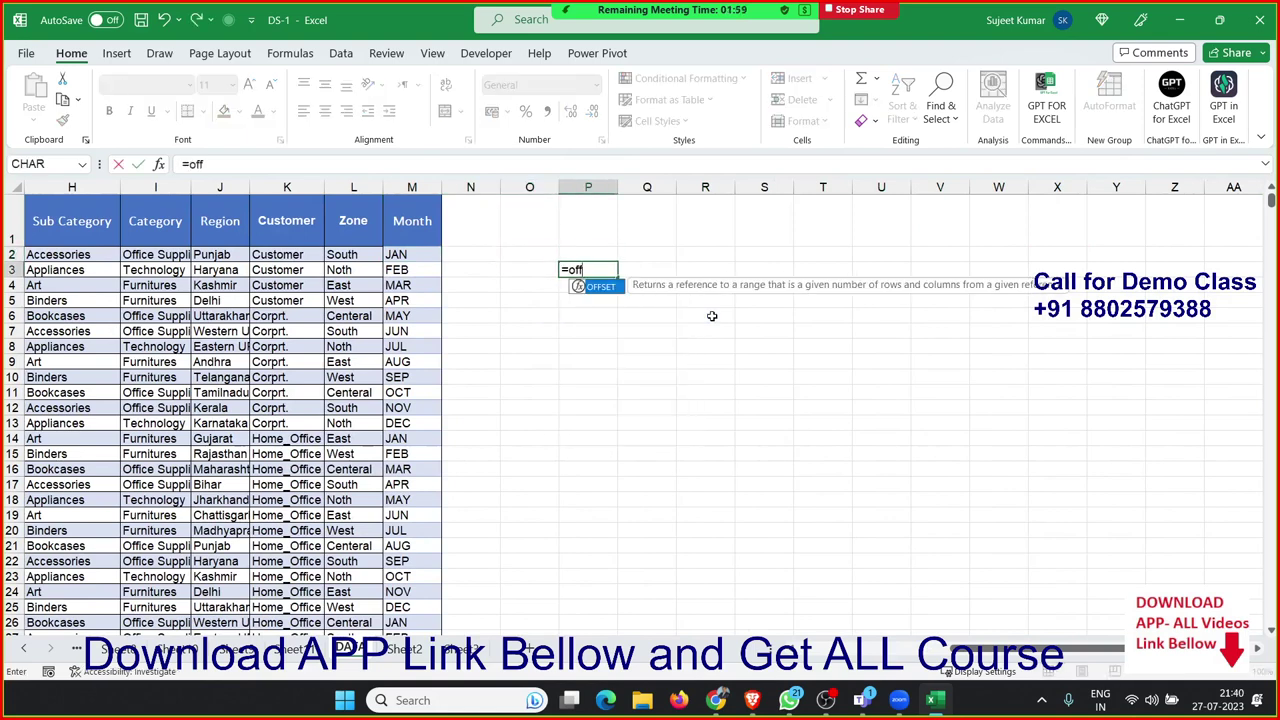
key("Tab")
type("a")
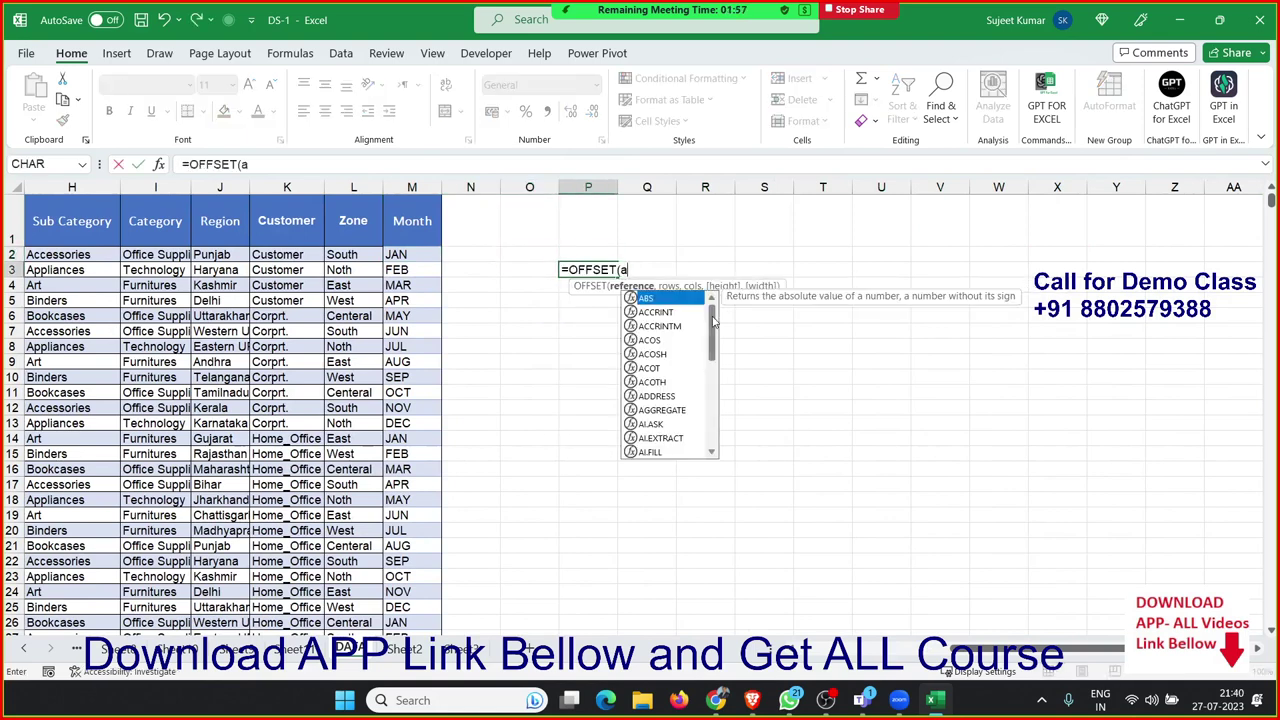
type("1,0")
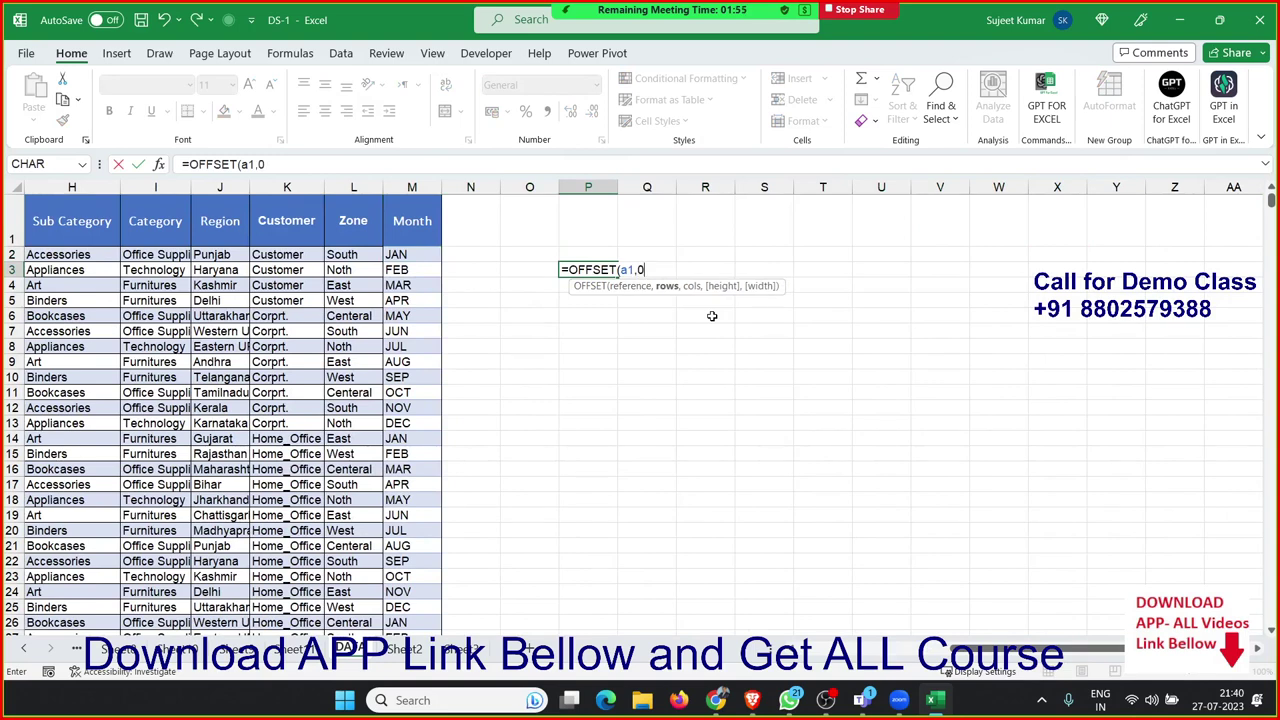
type(",0,")
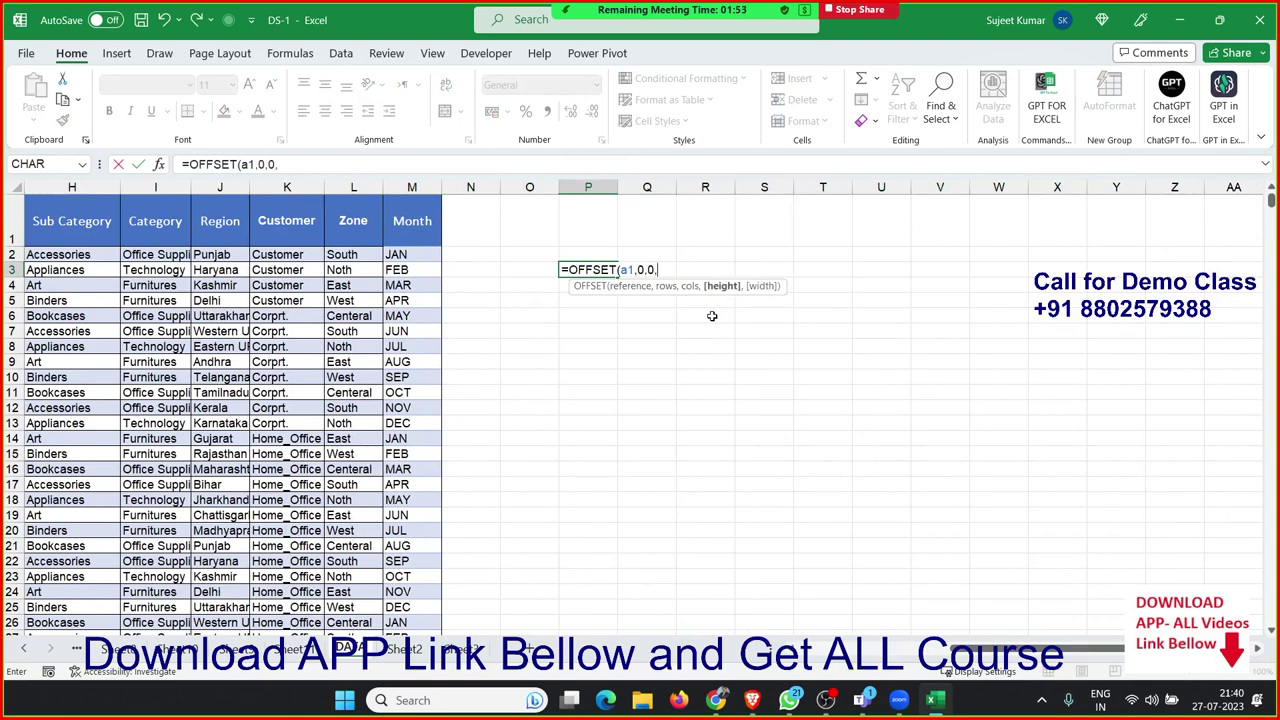
type("coun")
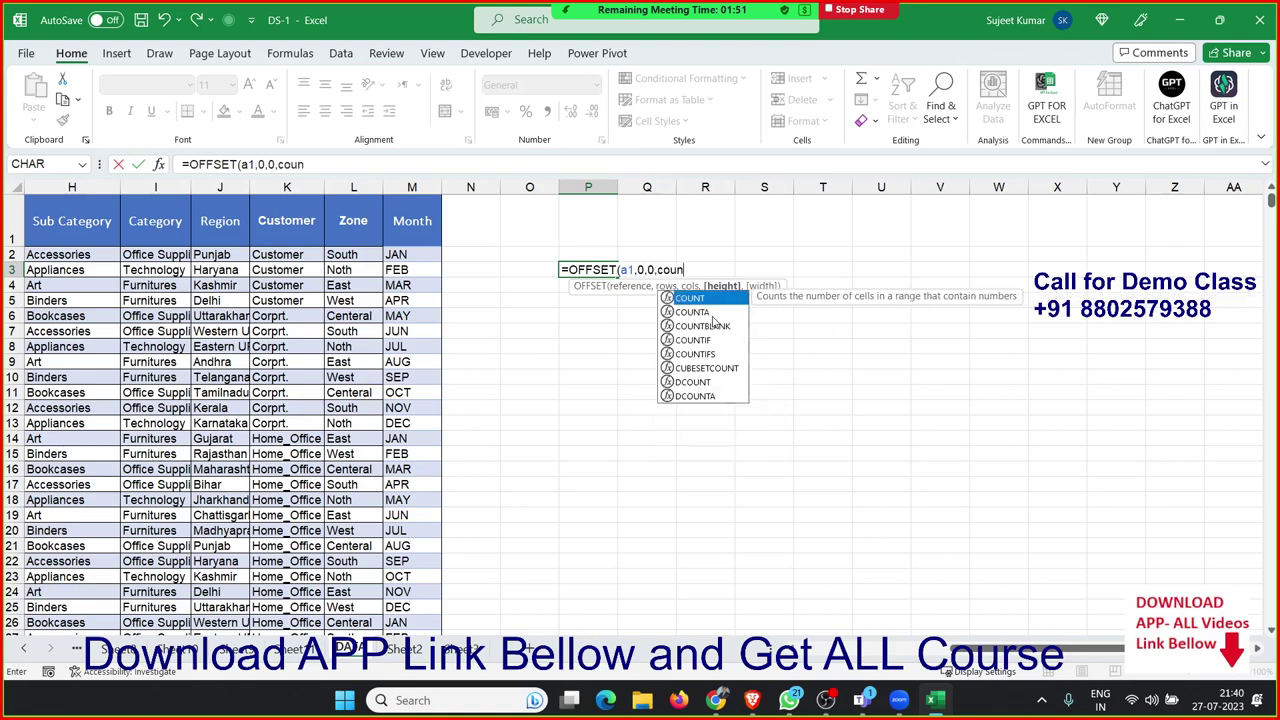
left_click(712, 316)
double_click(712, 316)
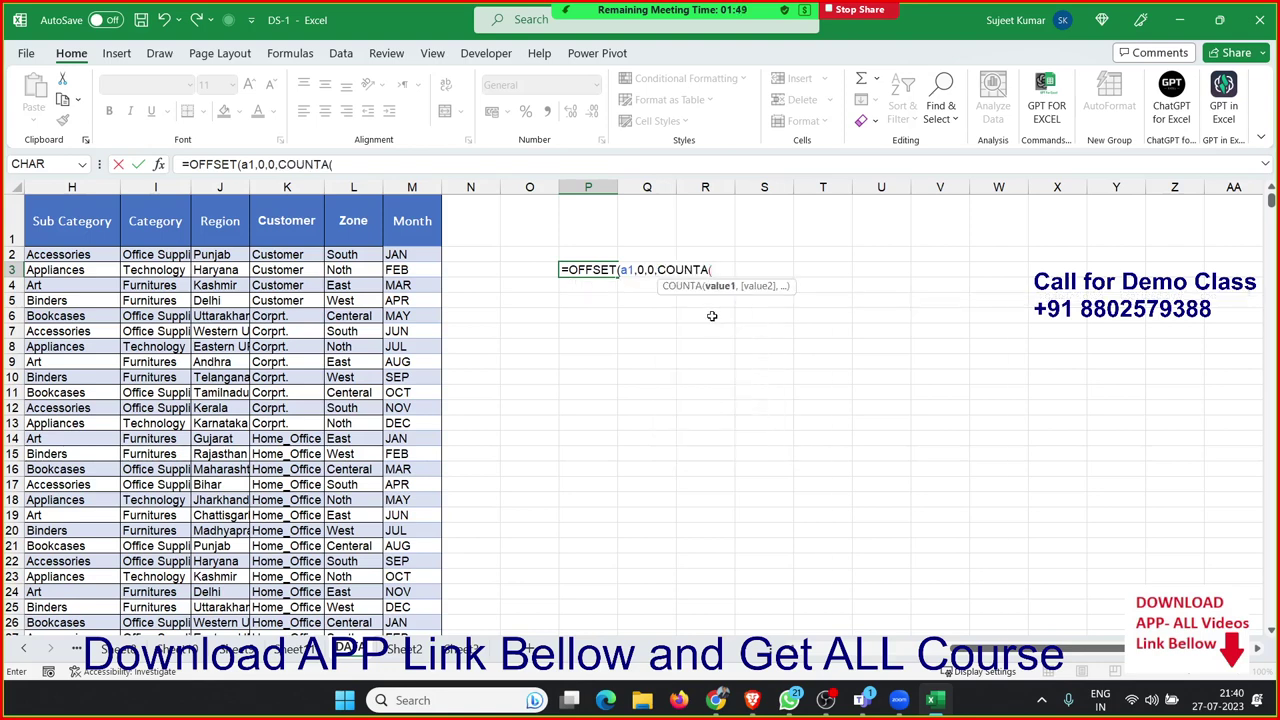
type("a:a")
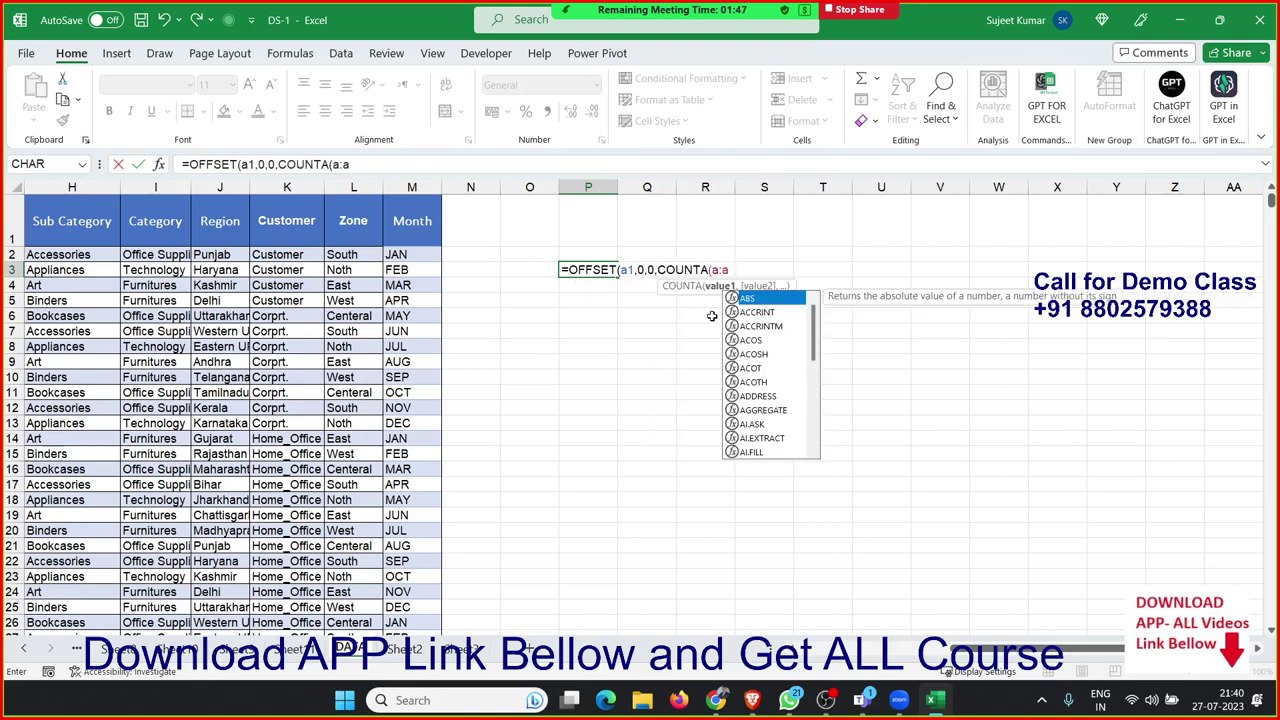
type("),")
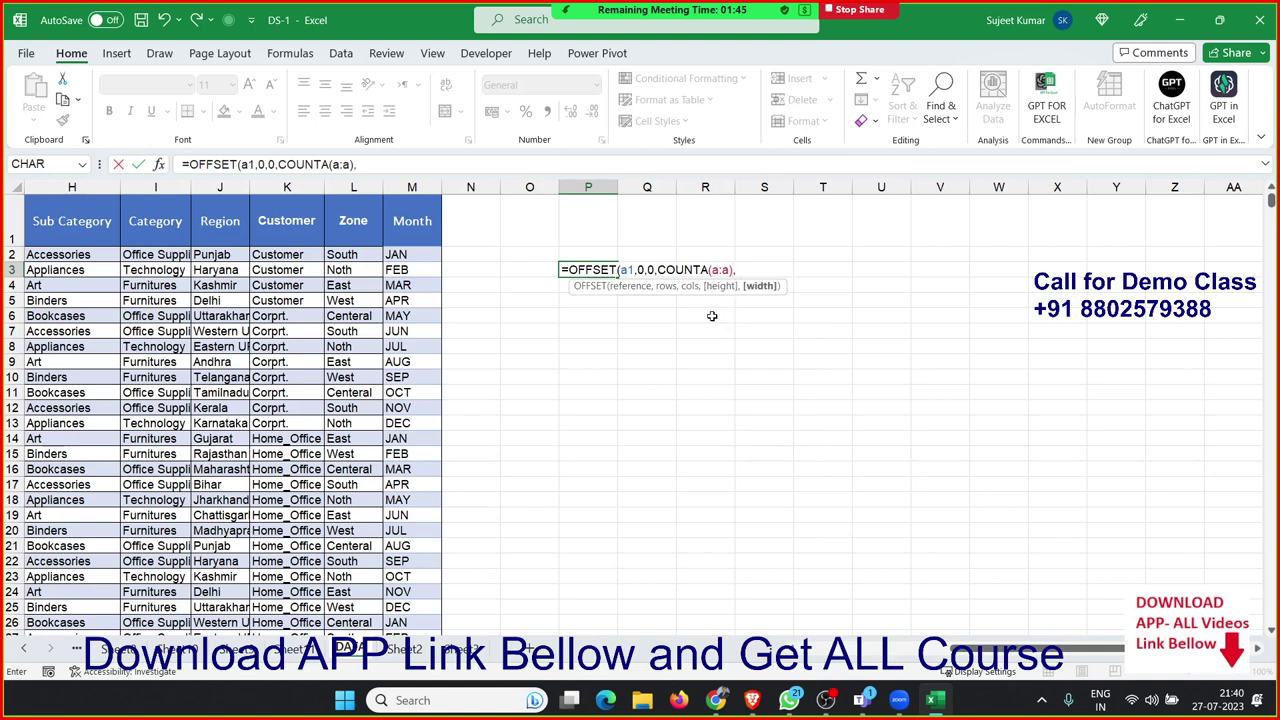
type("coun")
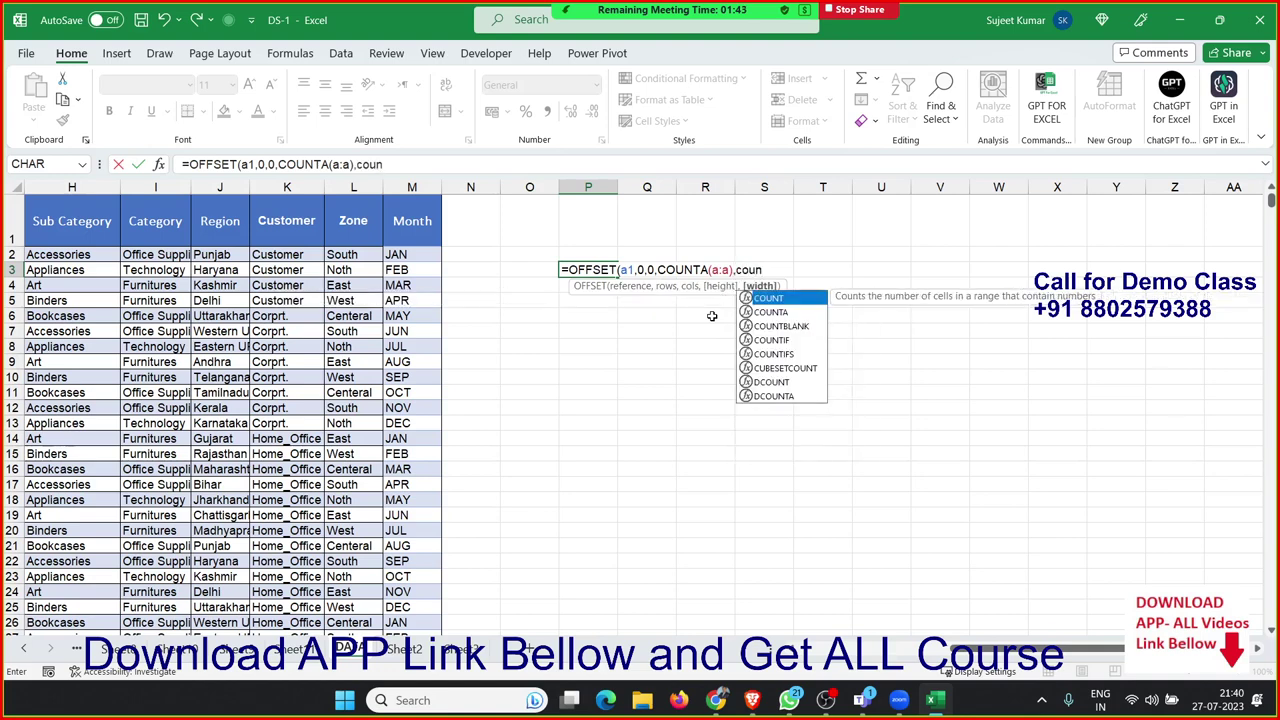
key("Down")
key("Tab")
key("Up")
key("Up")
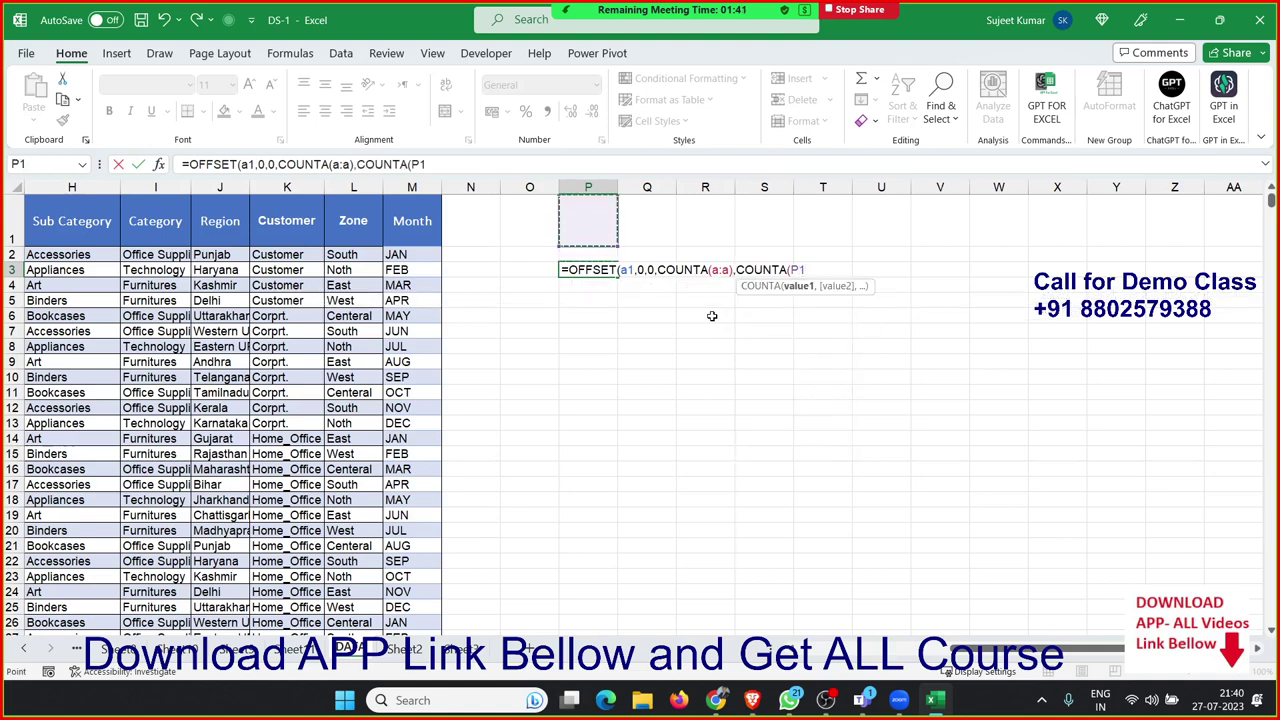
key("shift+space")
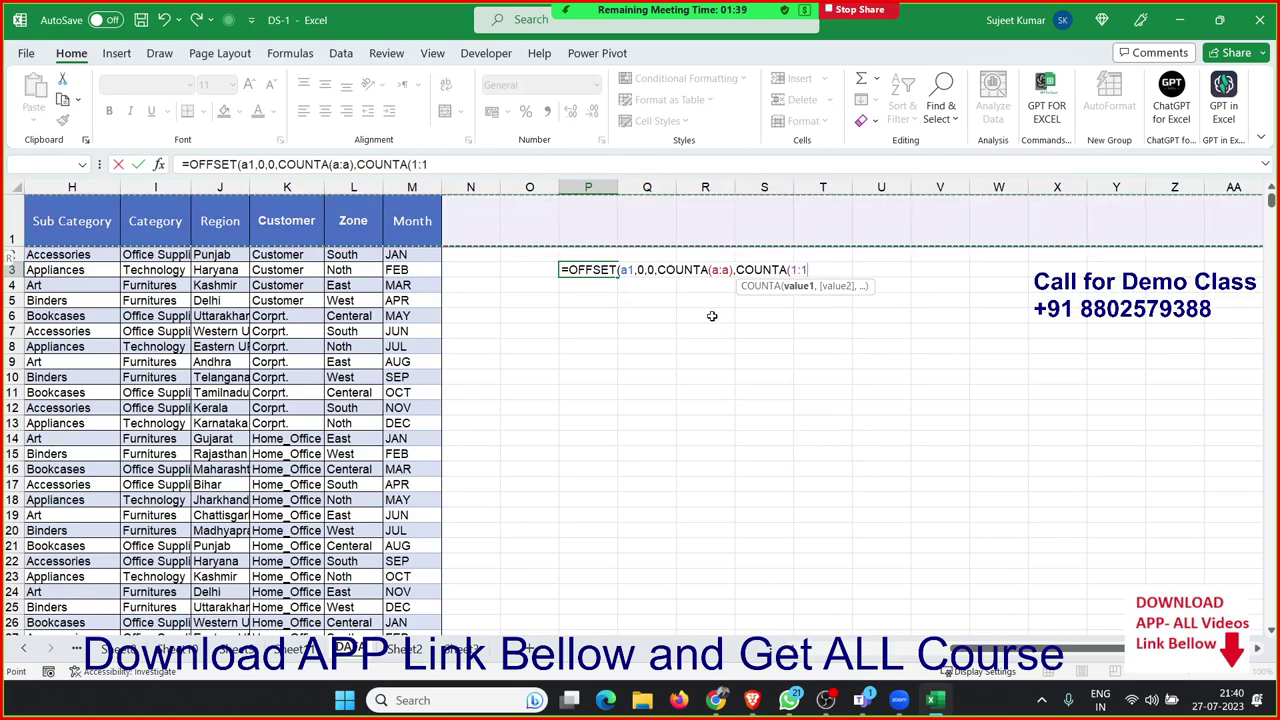
type(")")
key("Return")
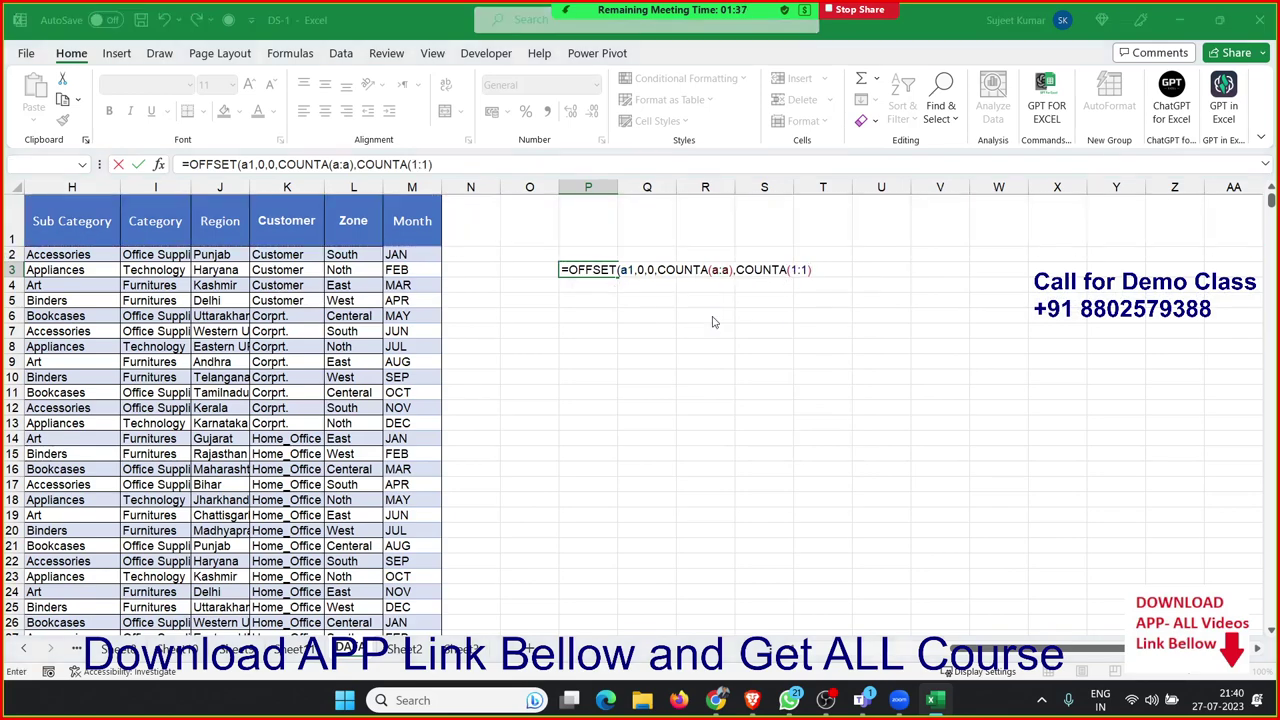
key("Return")
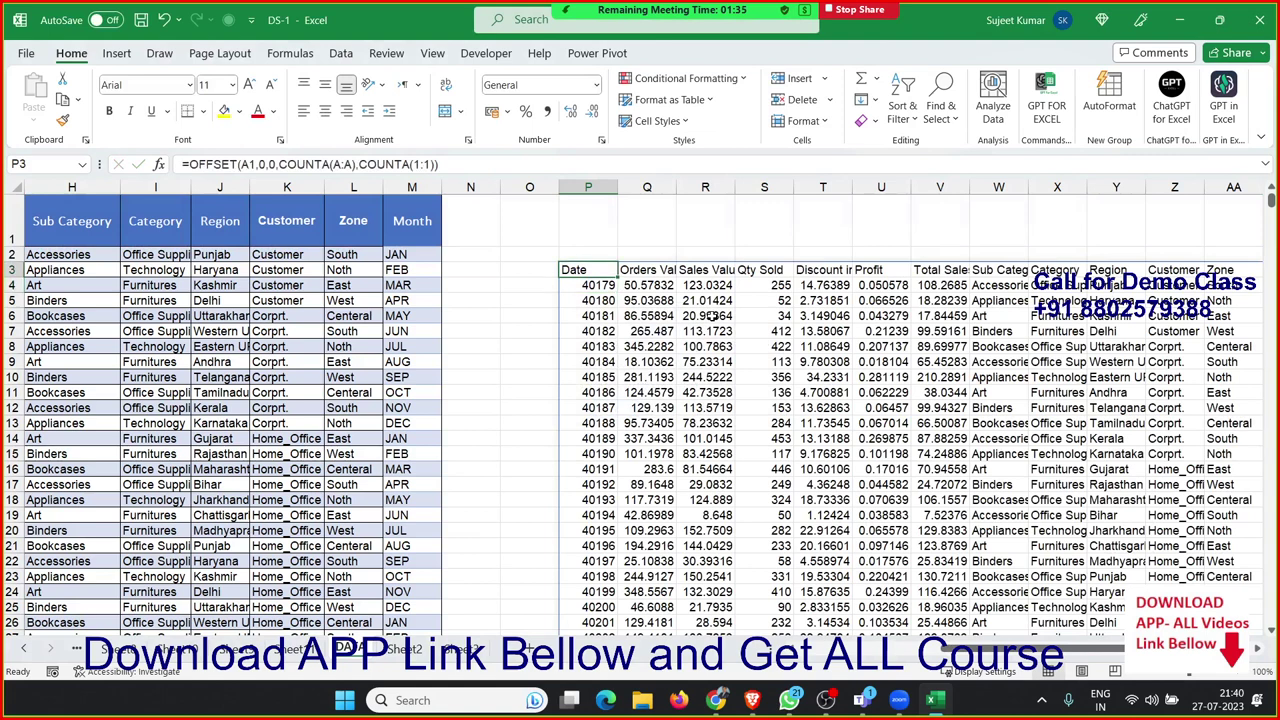
Step: Change P3 to =OFFSET($A$1,0,0,COUNTA($A:$A),COUNTA($1:$1)) and return to A1
left_click_drag(458, 164, 130, 168)
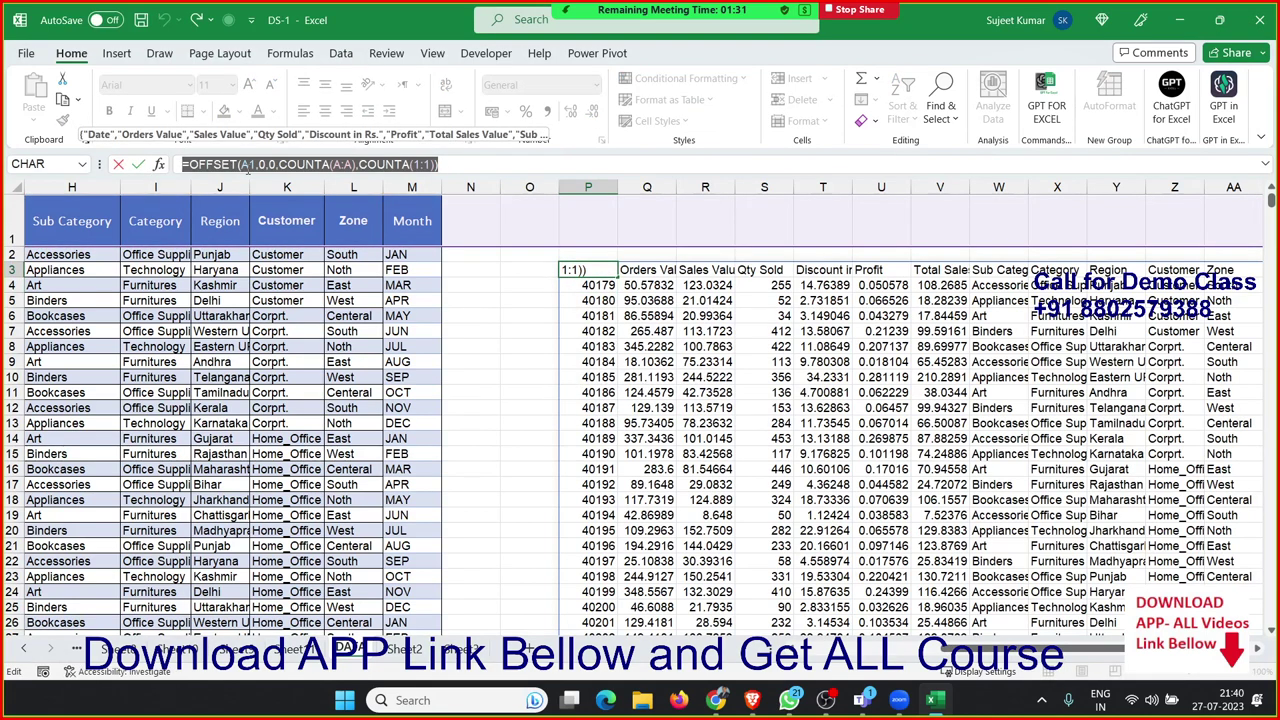
left_click(247, 166)
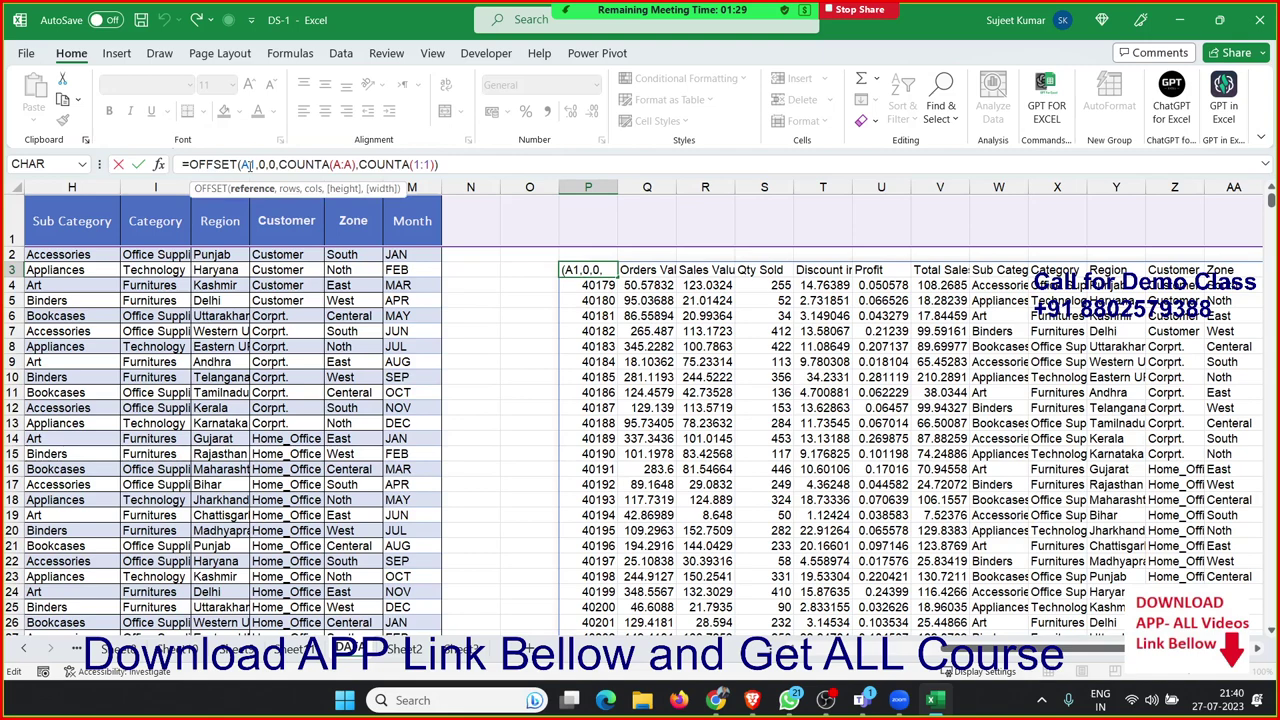
key("F4")
left_click(362, 164)
key("F4")
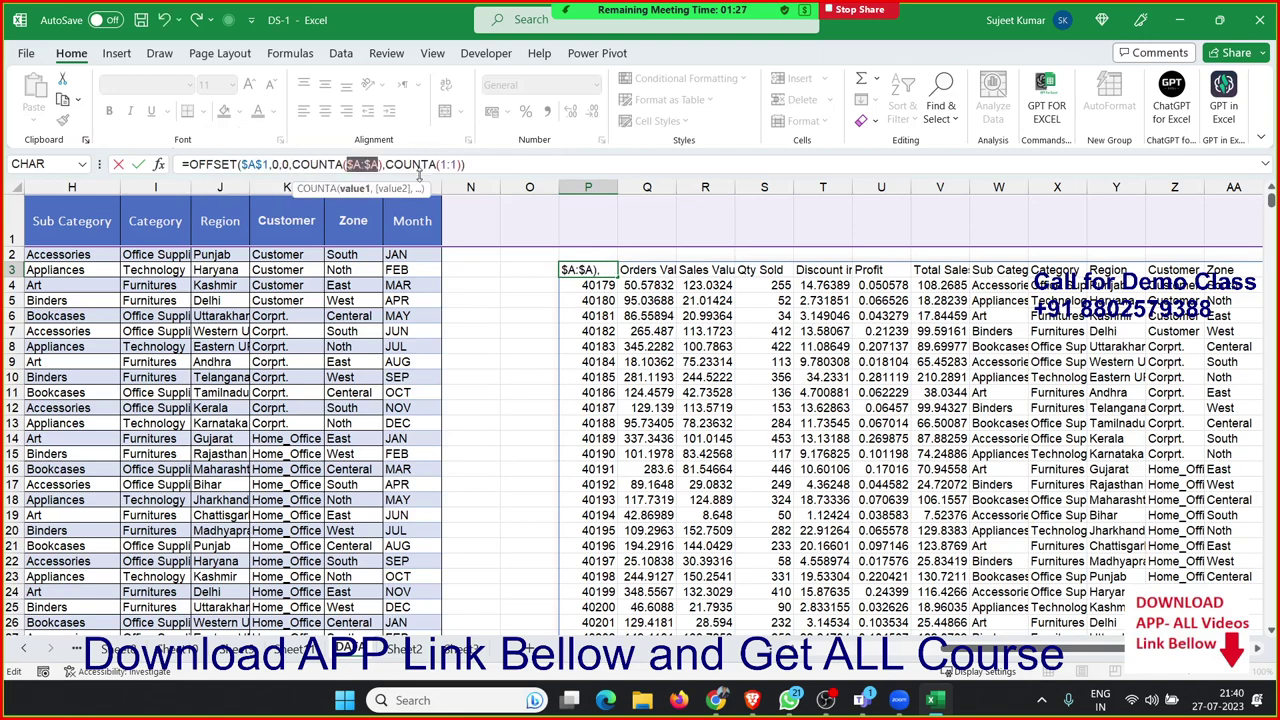
left_click(446, 164)
key("F4")
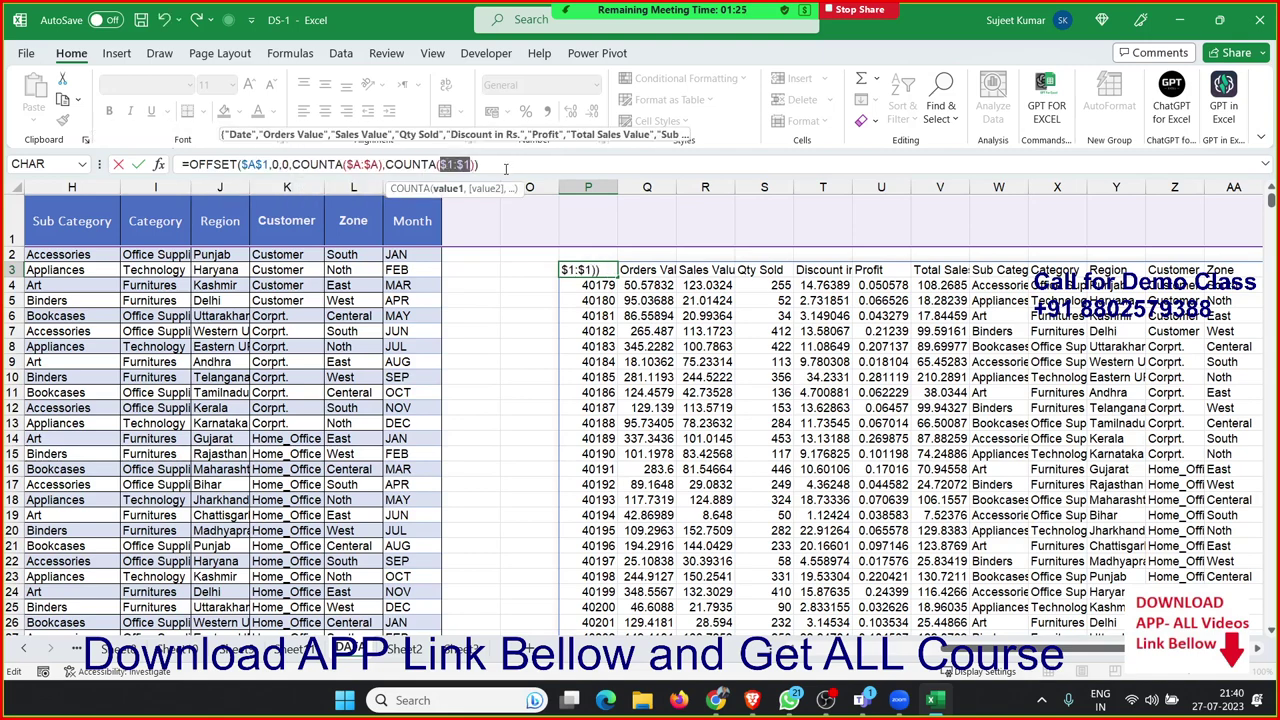
key("Return")
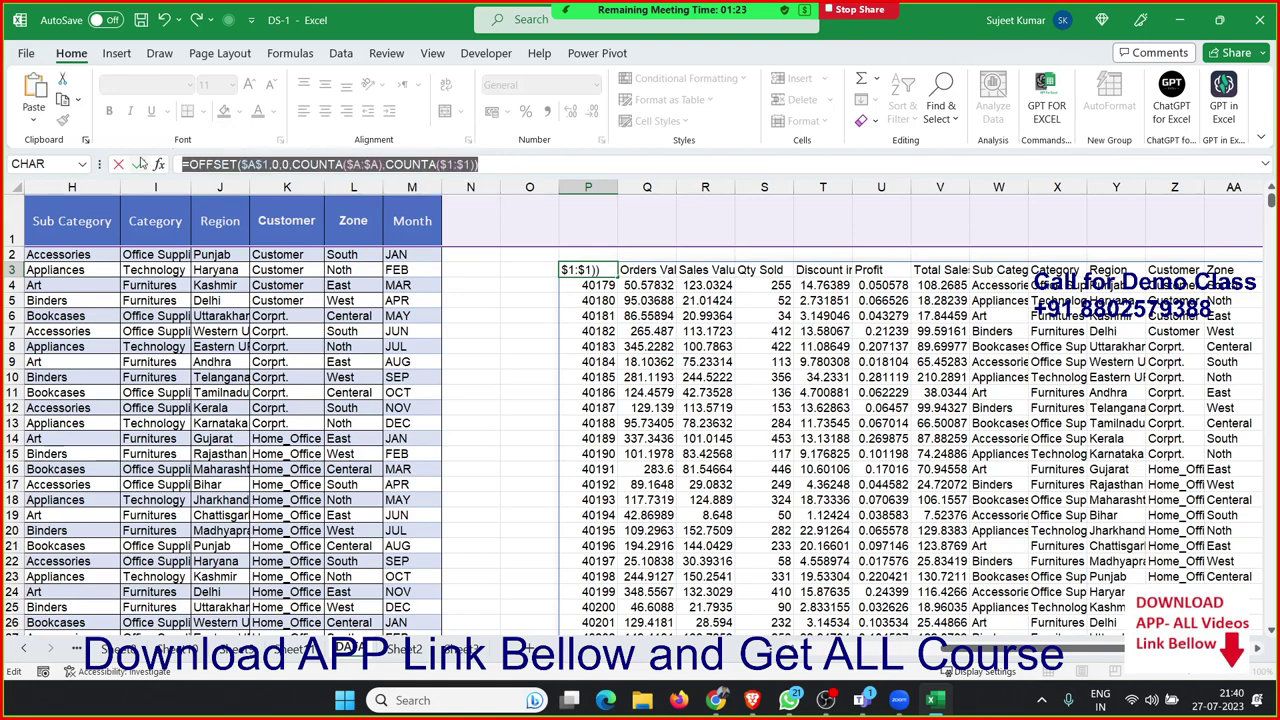
key("Up")
key("ctrl+Home")
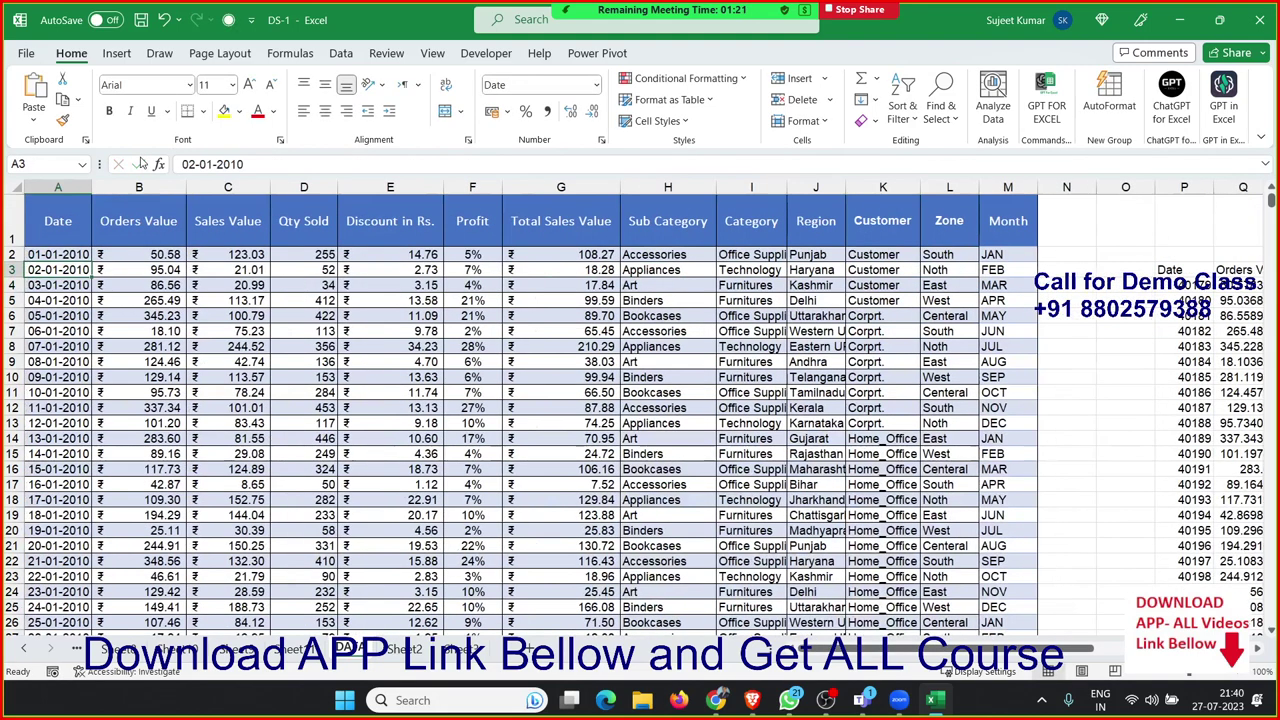
Step: Define the name 'Data' referring to the pasted OFFSET/COUNTA formula, then go to Sheet3
left_click(290, 53)
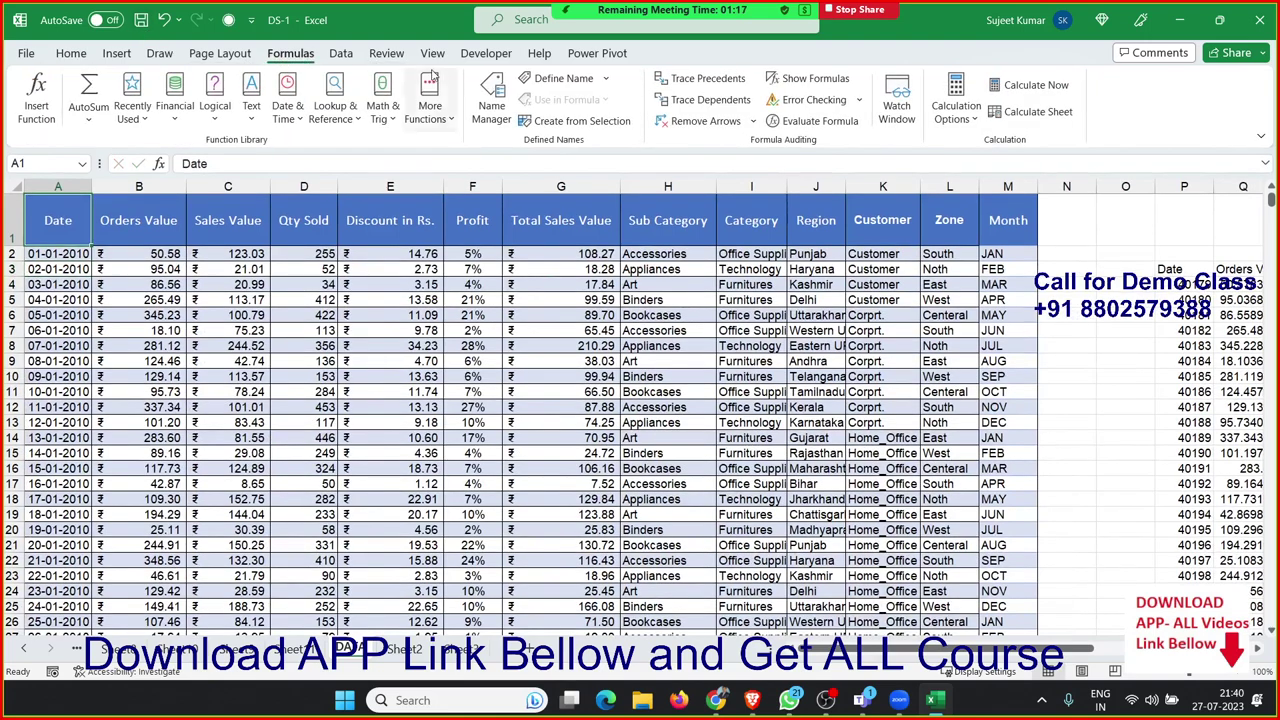
left_click(540, 78)
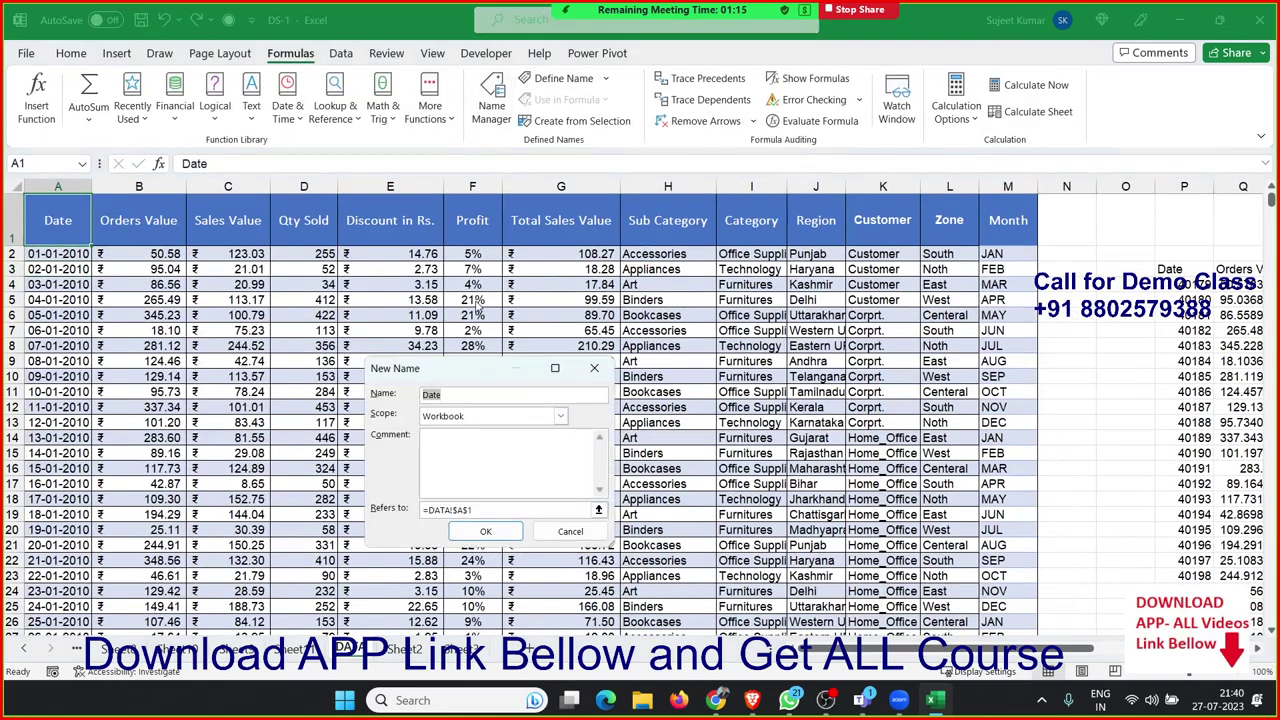
type("Da")
left_click(487, 510)
key("ctrl+v")
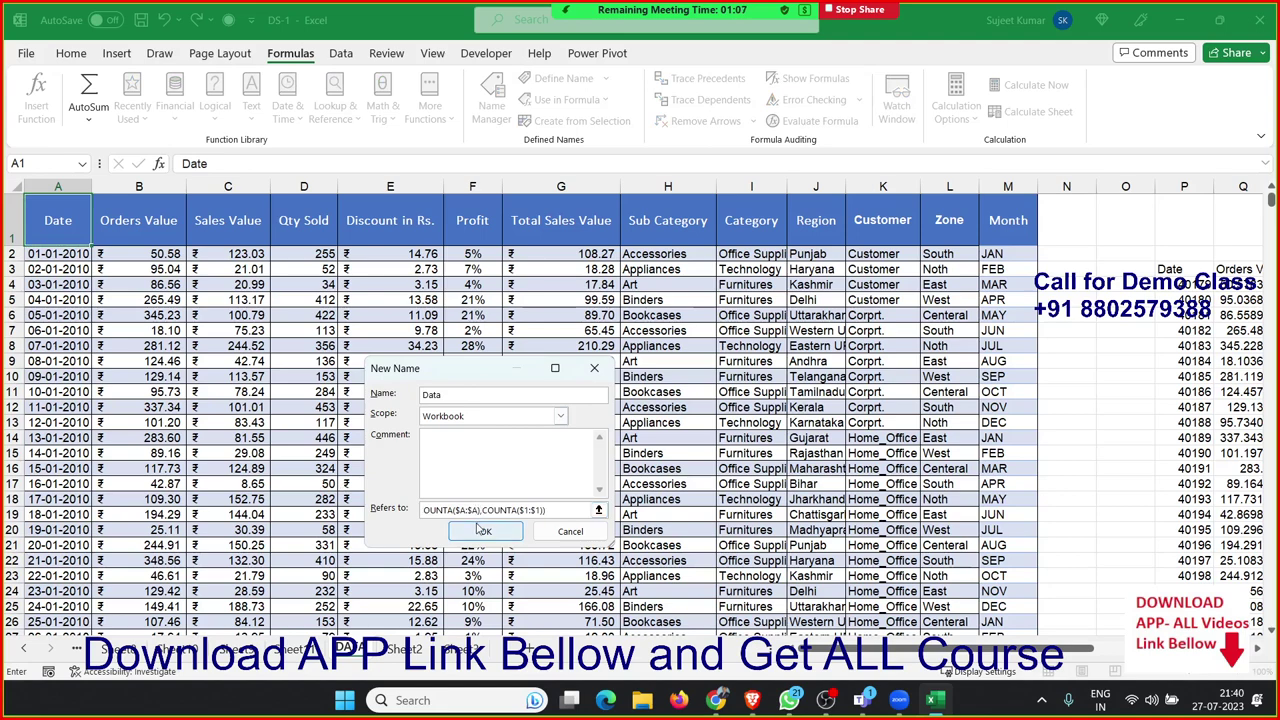
left_click(482, 532)
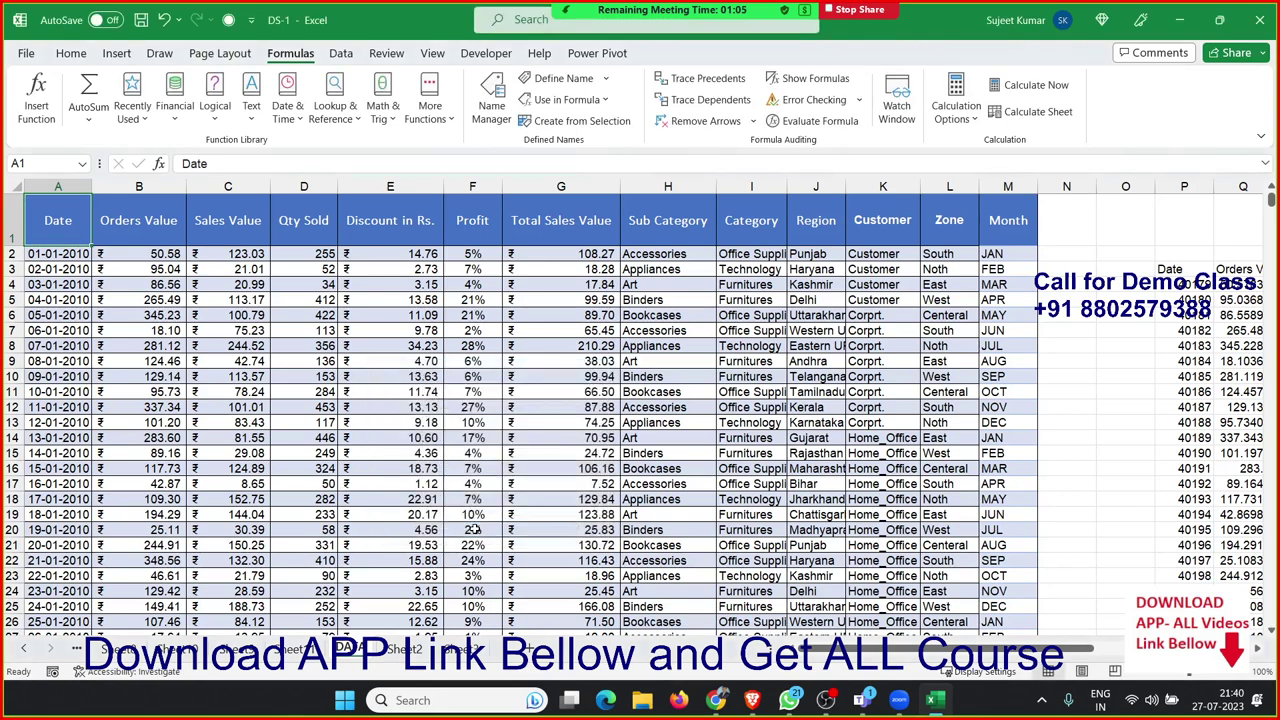
left_click(462, 648)
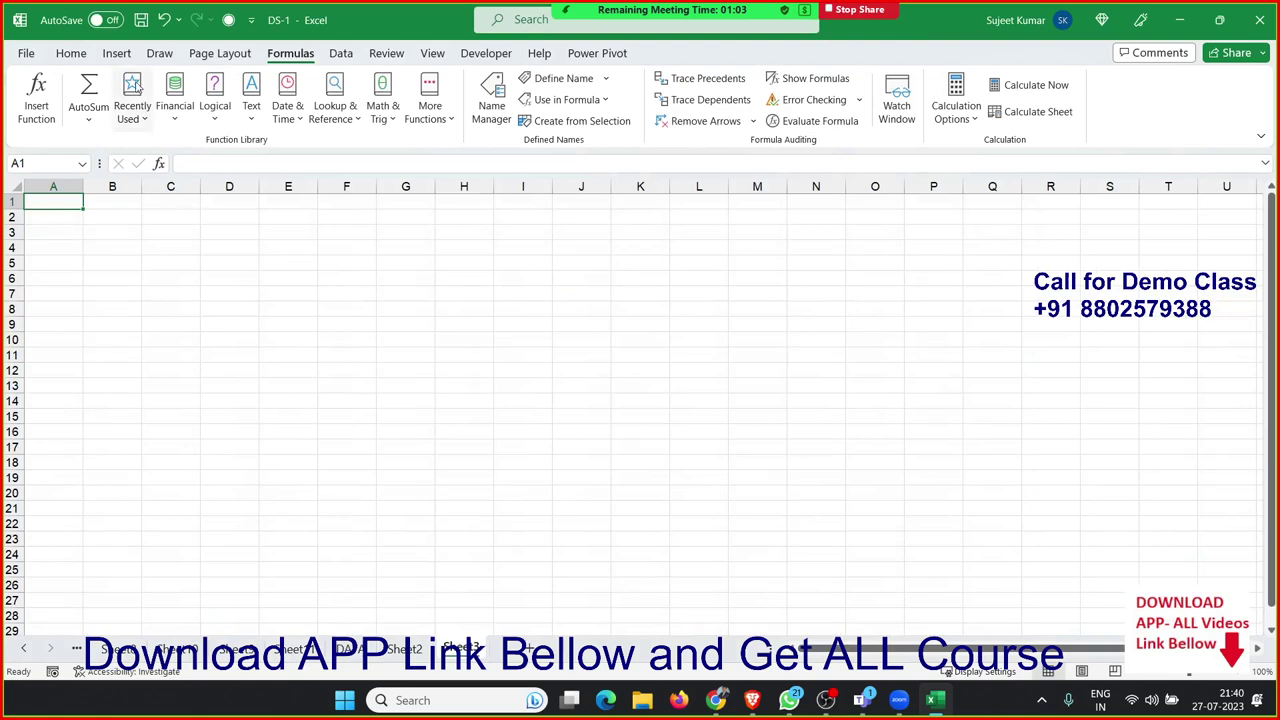
Step: Insert a PivotTable at Sheet3!$A$1 from the Data range with Month in Rows
left_click(74, 54)
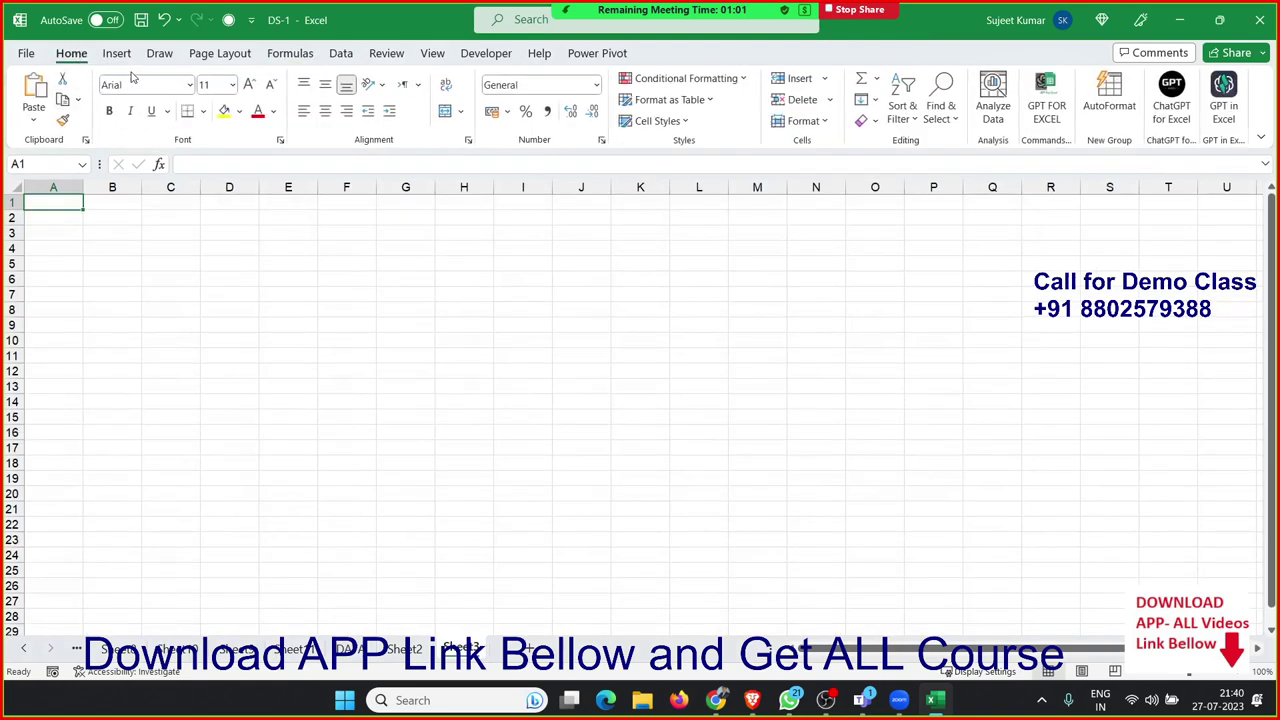
left_click(116, 53)
left_click(48, 88)
type("data")
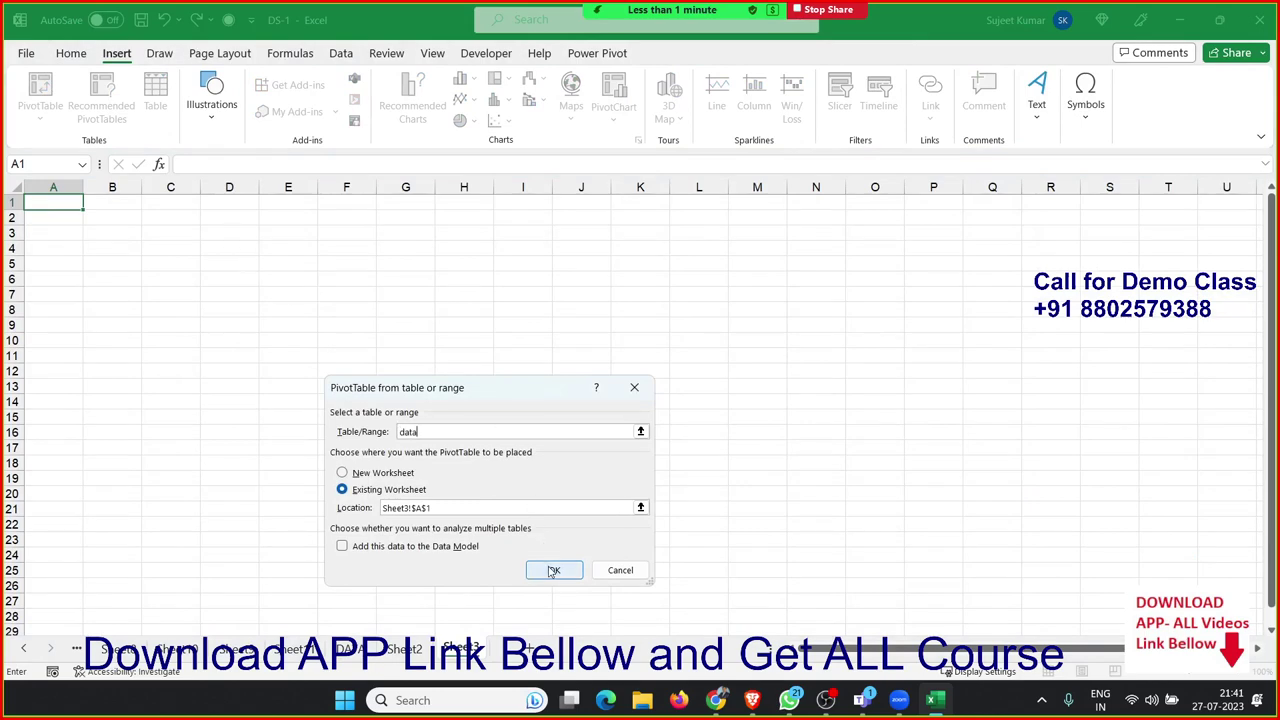
left_click(553, 570)
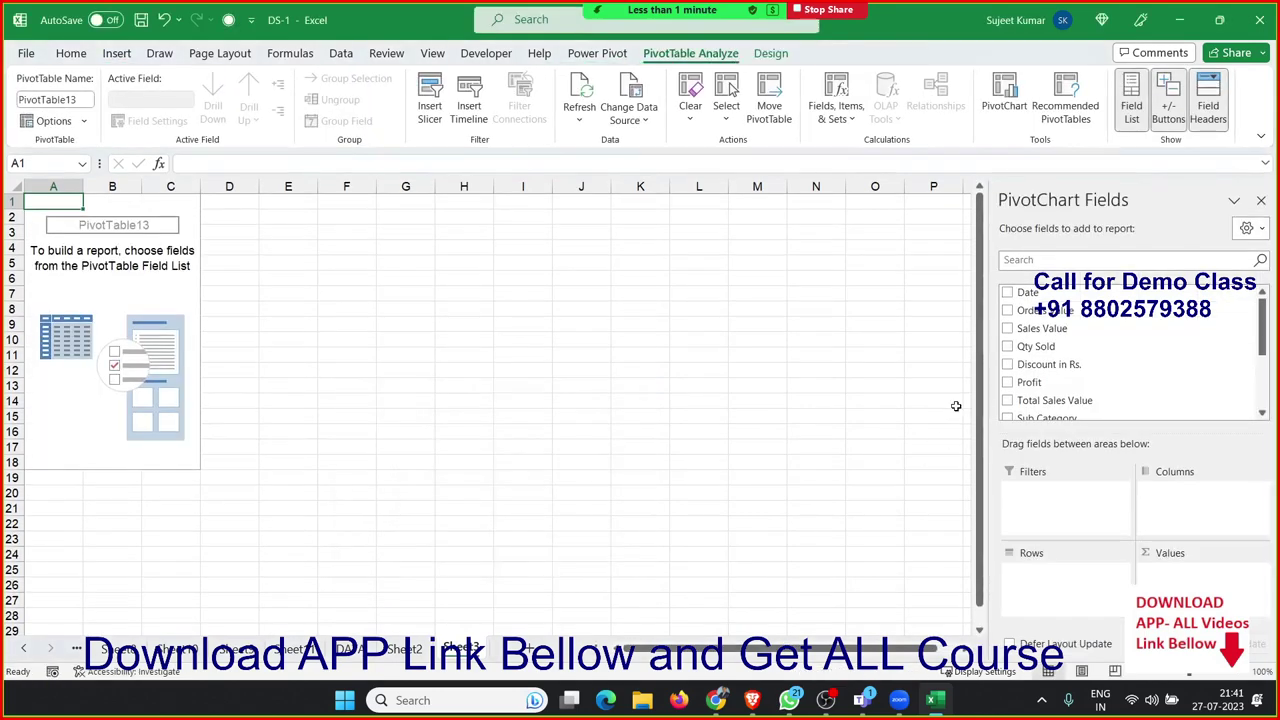
scroll(1049, 405, "down", 3)
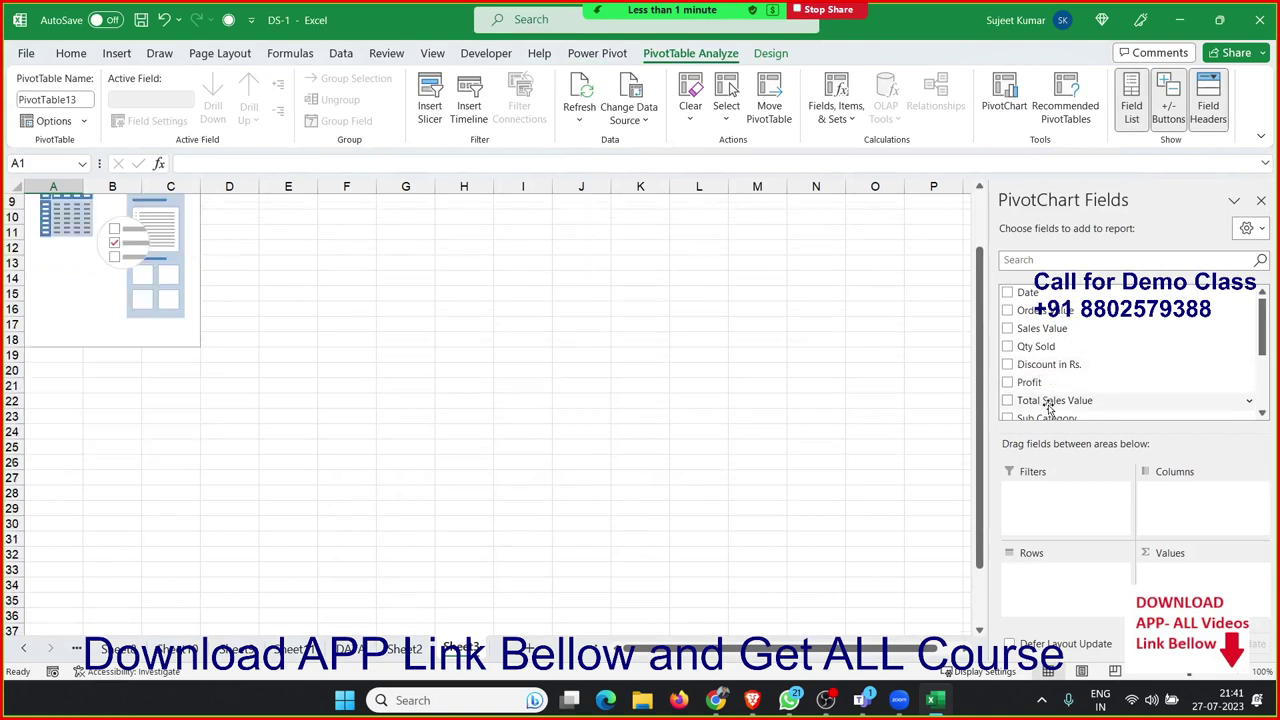
scroll(1045, 382, "down", 2)
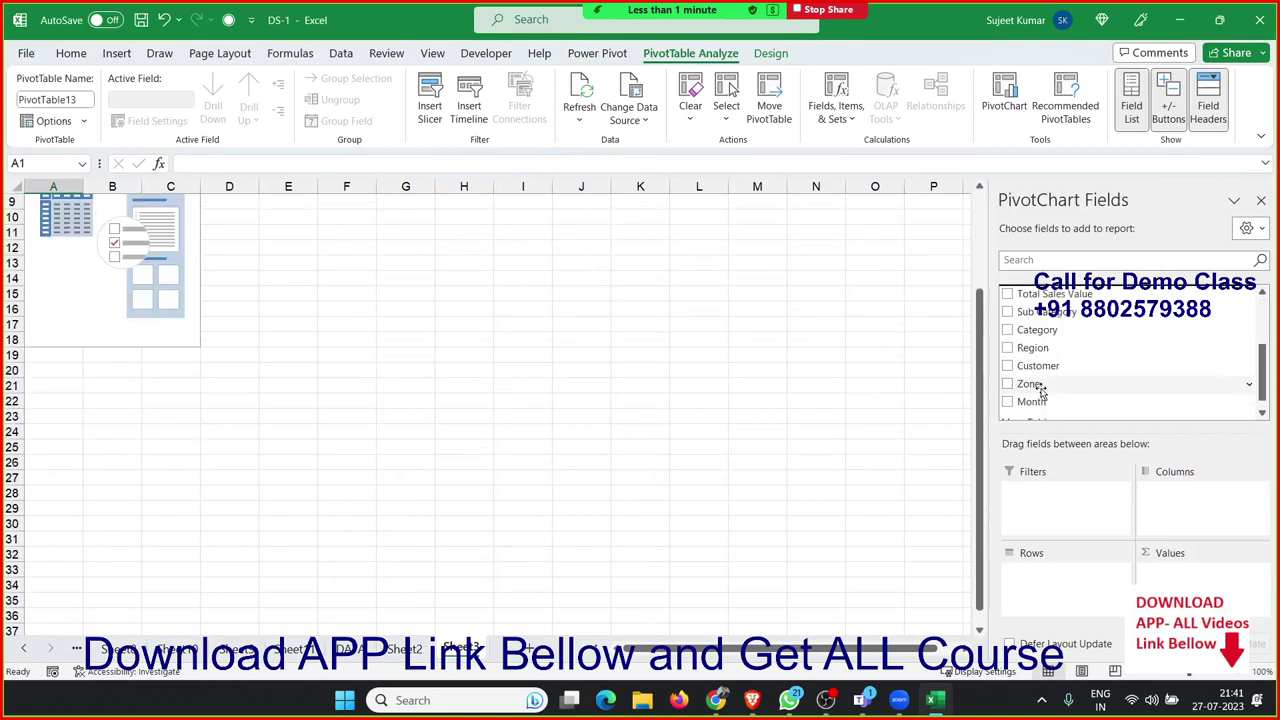
left_click_drag(1035, 401, 1070, 574)
scroll(1042, 375, "up", 3)
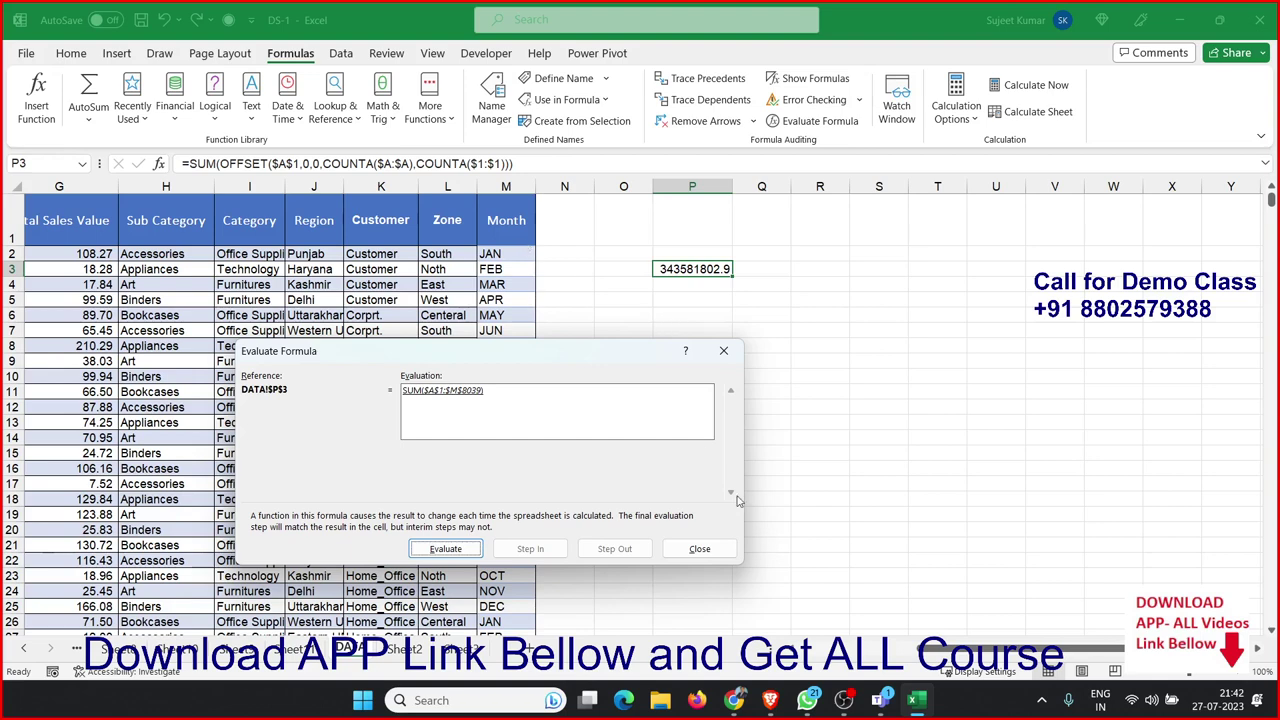
Step: Close Evaluate Formula, return to the Date header in A1, and save DS-1
left_click(716, 552)
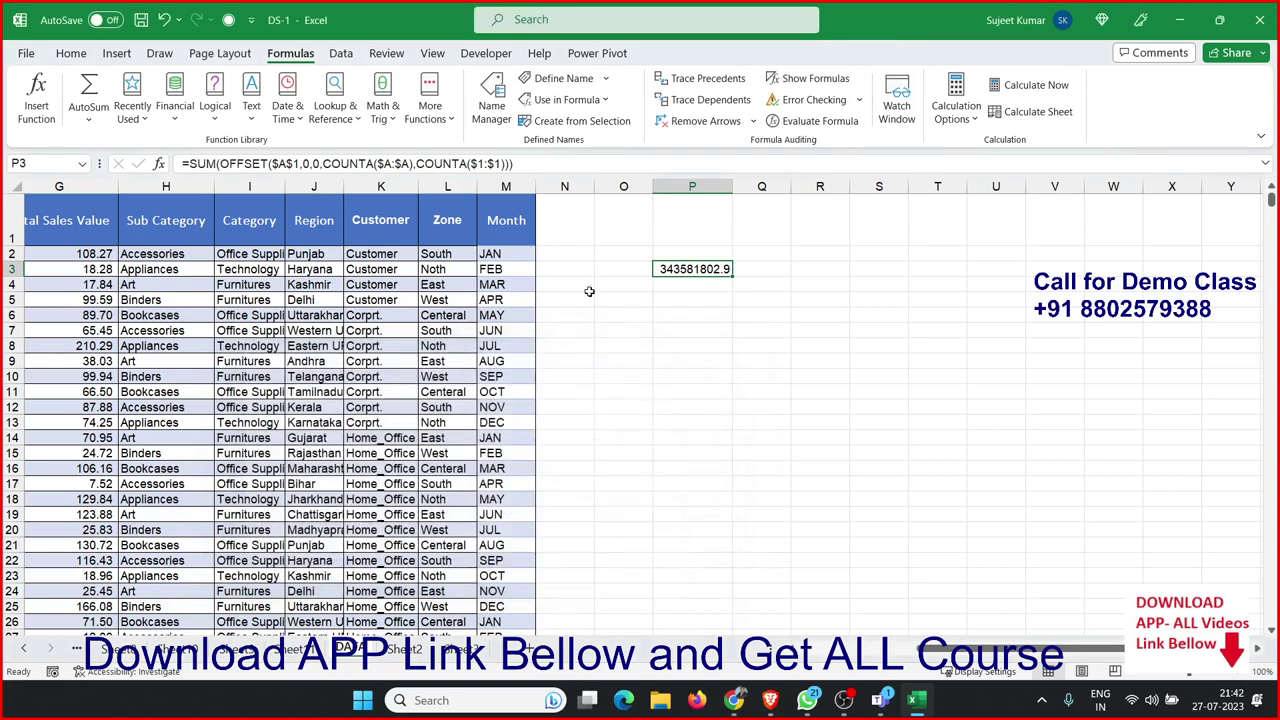
left_click(556, 296)
key("Left")
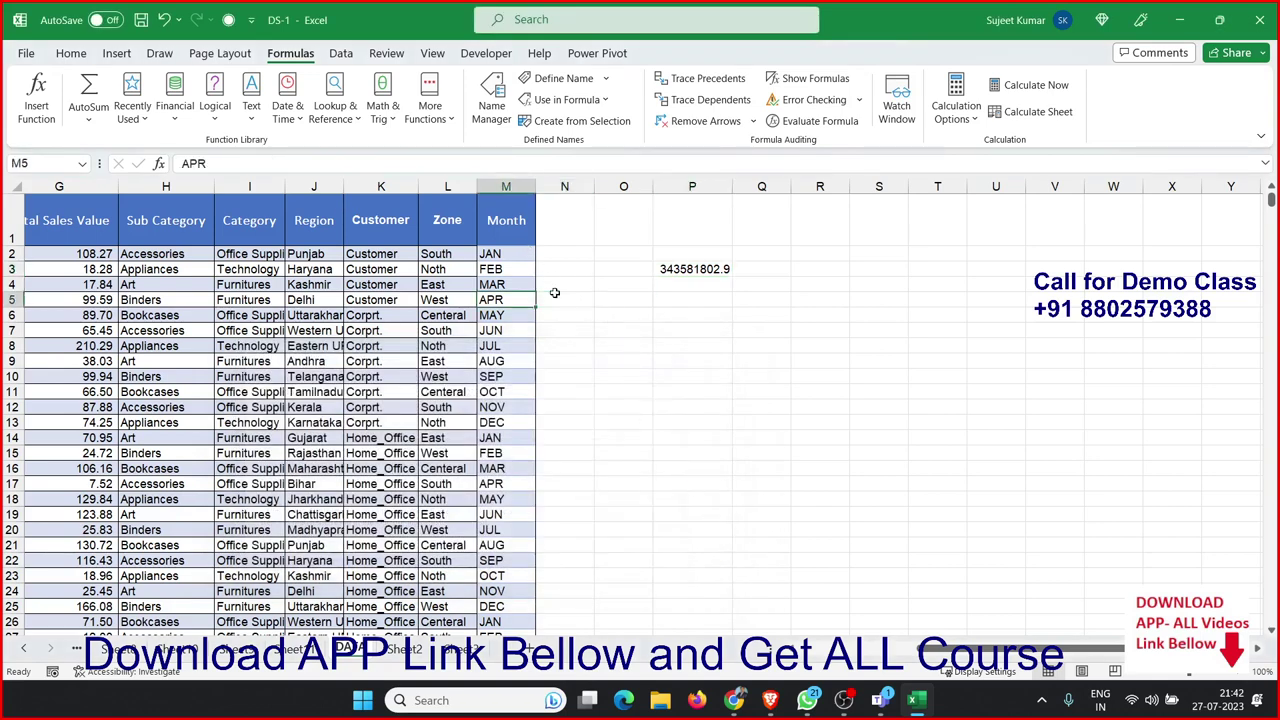
key("ctrl+Left")
key("Up")
key("Up")
key("Up")
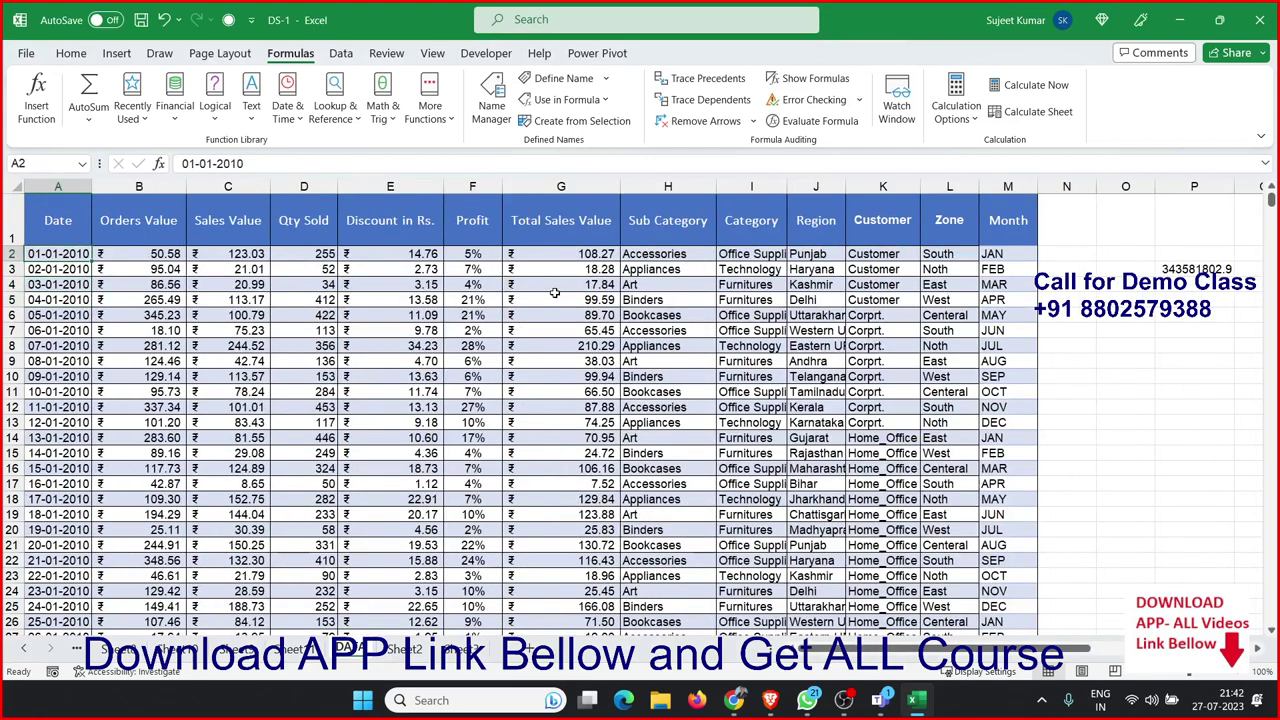
key("Up")
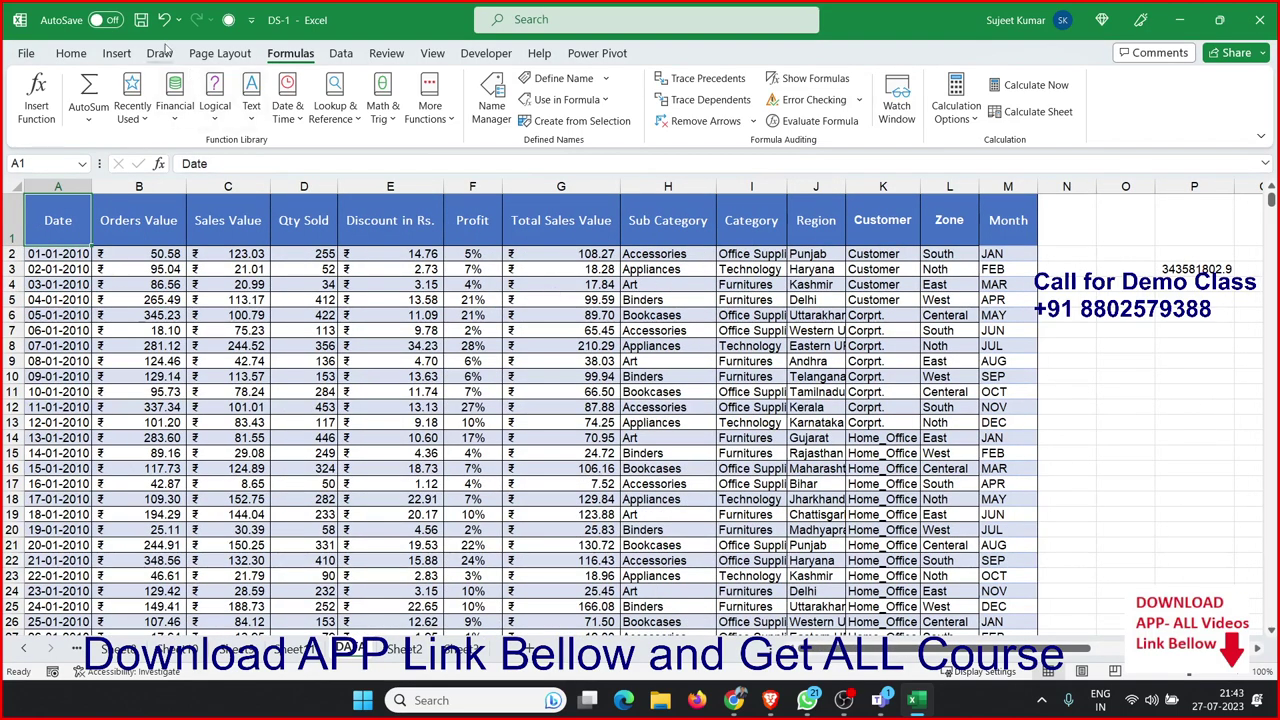
left_click(141, 20)
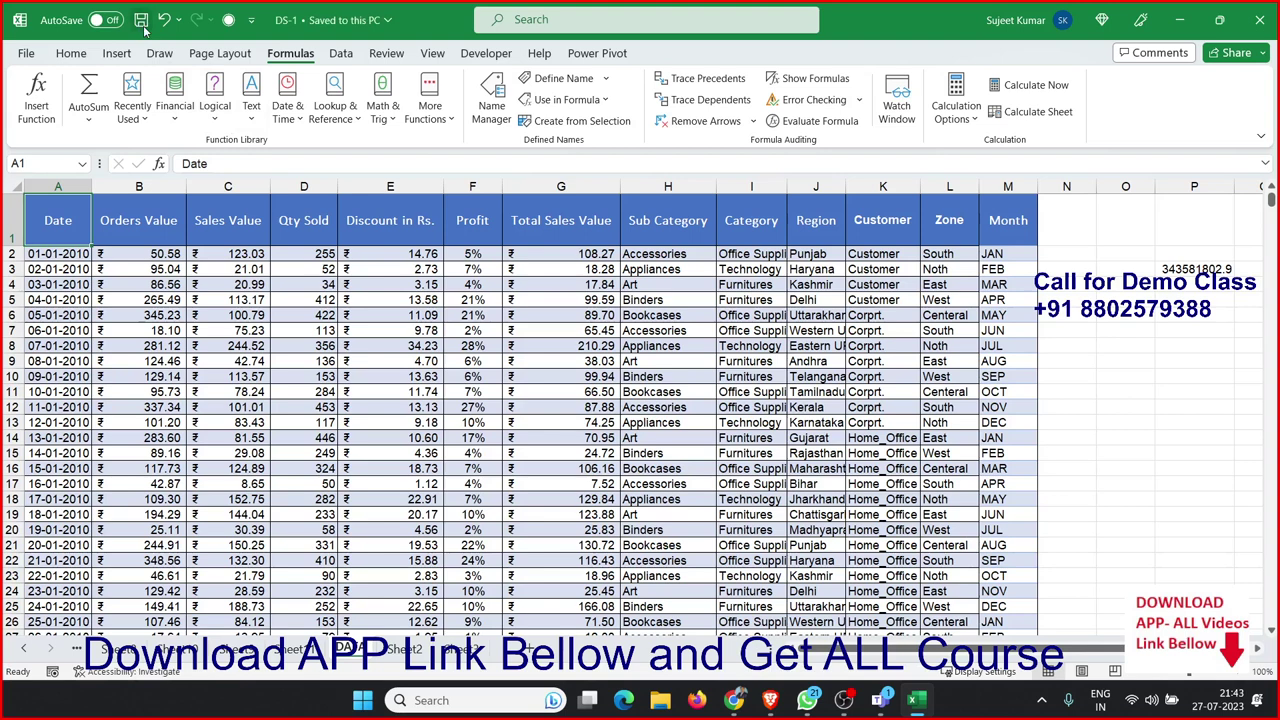